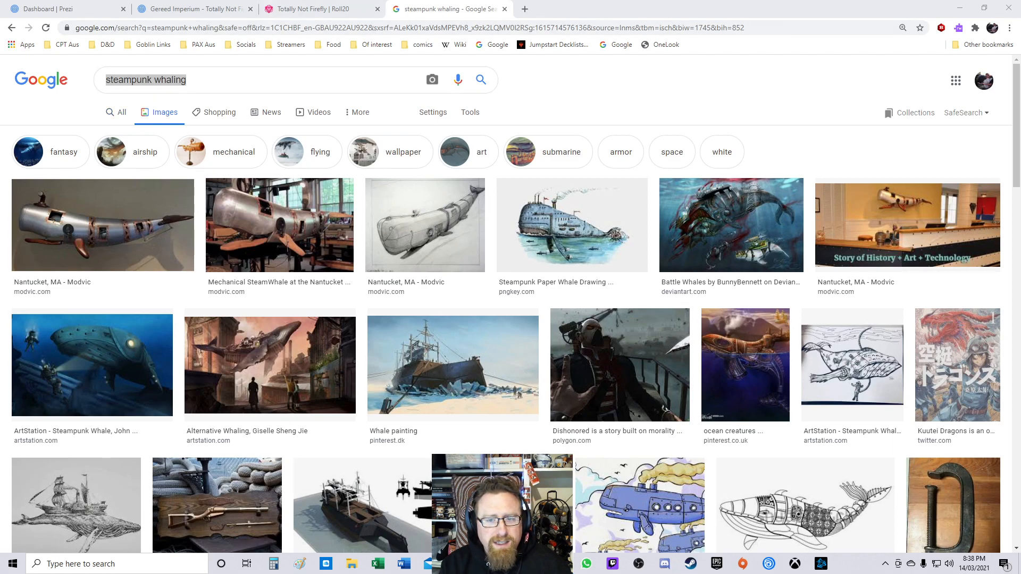
# Step: Filter the steampunk whaling image results to mechanical and scroll through them
pyautogui.click(222, 152)
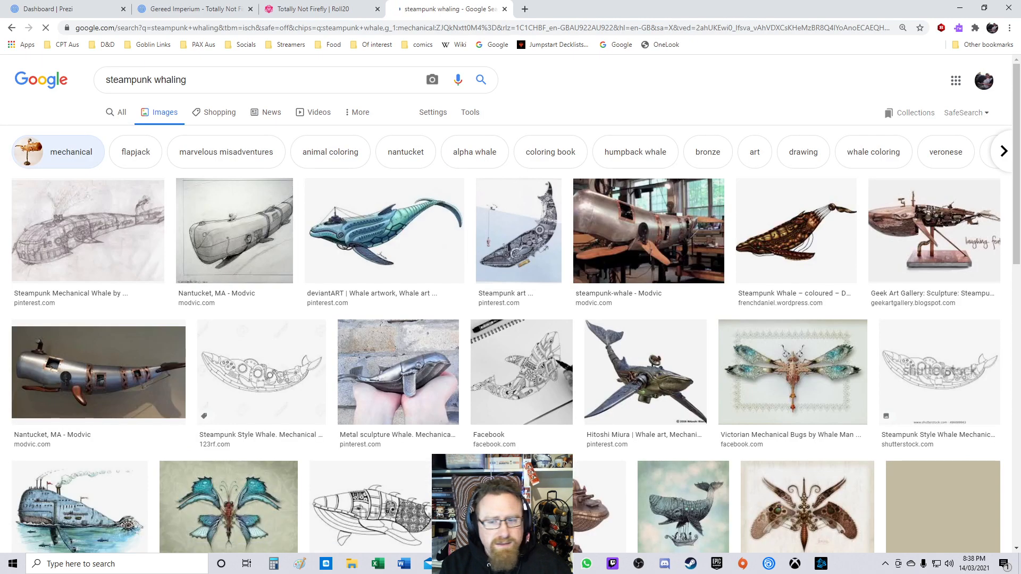
pyautogui.scroll(-2, 384, 213)
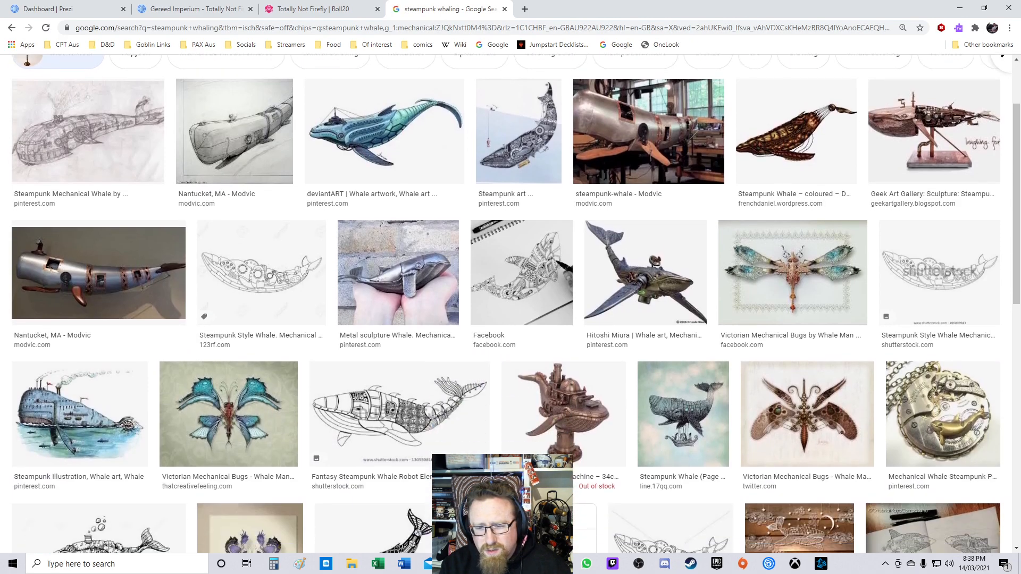
pyautogui.scroll(-6, 510, 319)
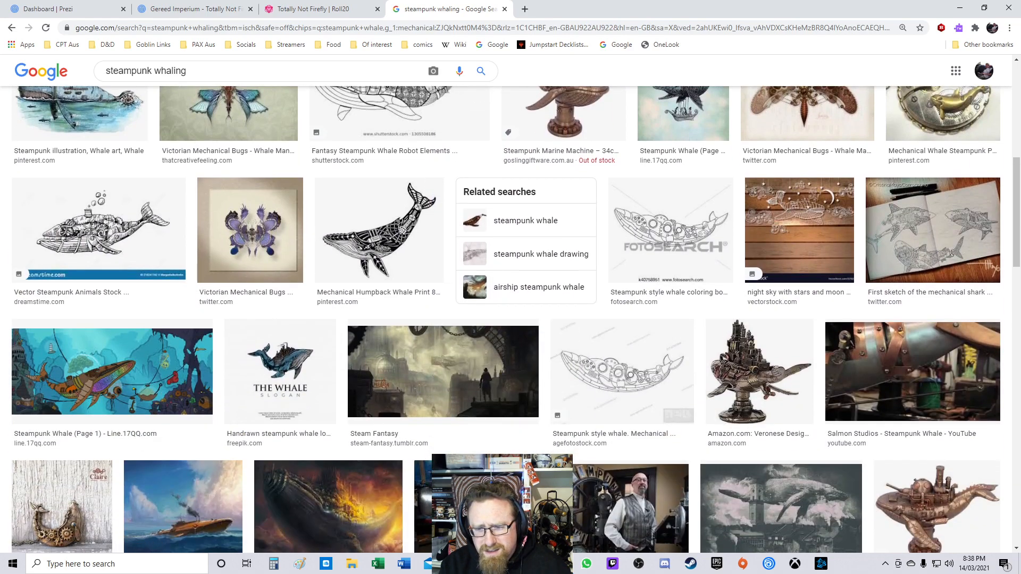
pyautogui.scroll(-1, 623, 319)
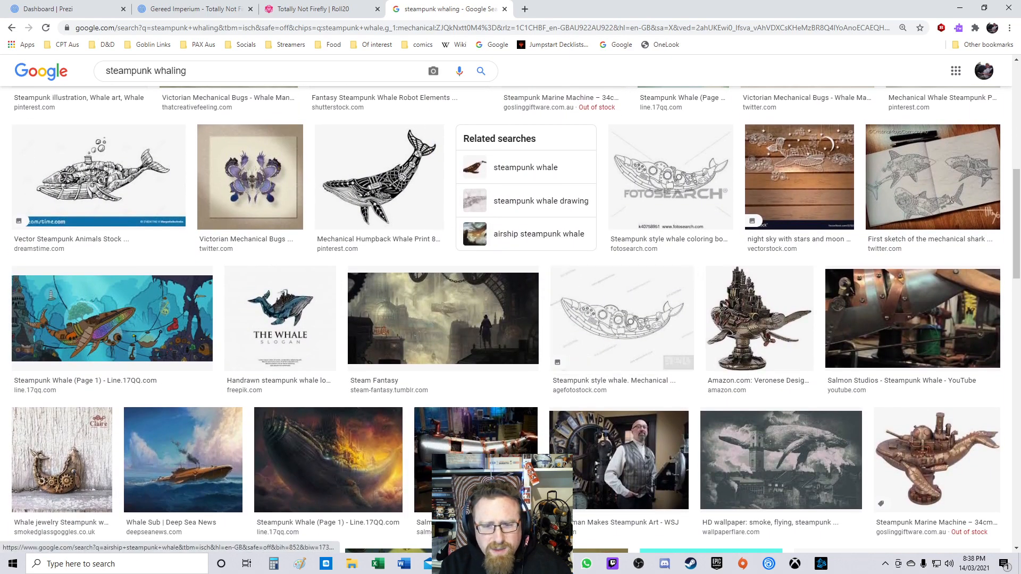
pyautogui.scroll(-3, 564, 234)
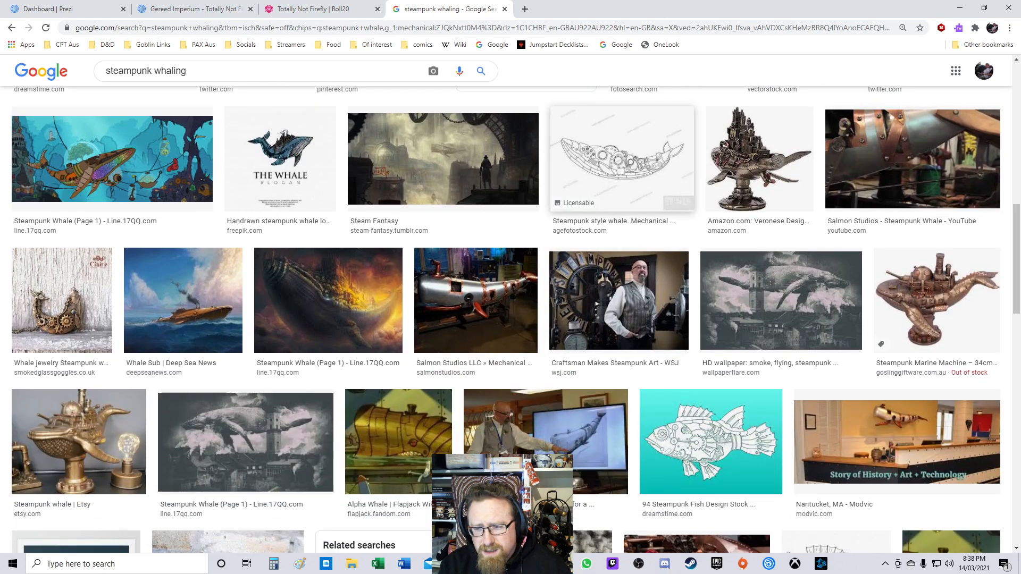
pyautogui.scroll(-3, 585, 209)
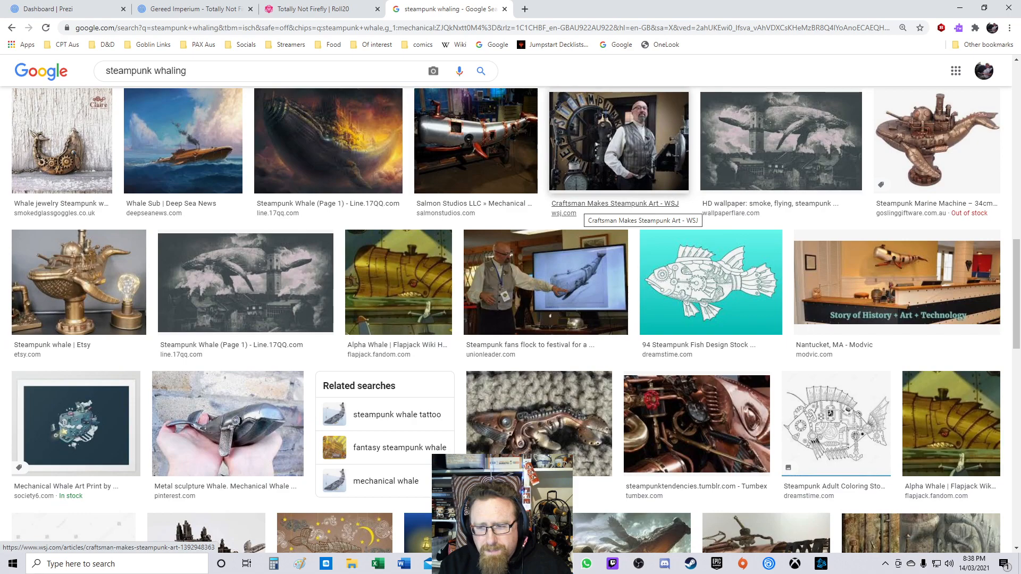
pyautogui.scroll(-5, 585, 210)
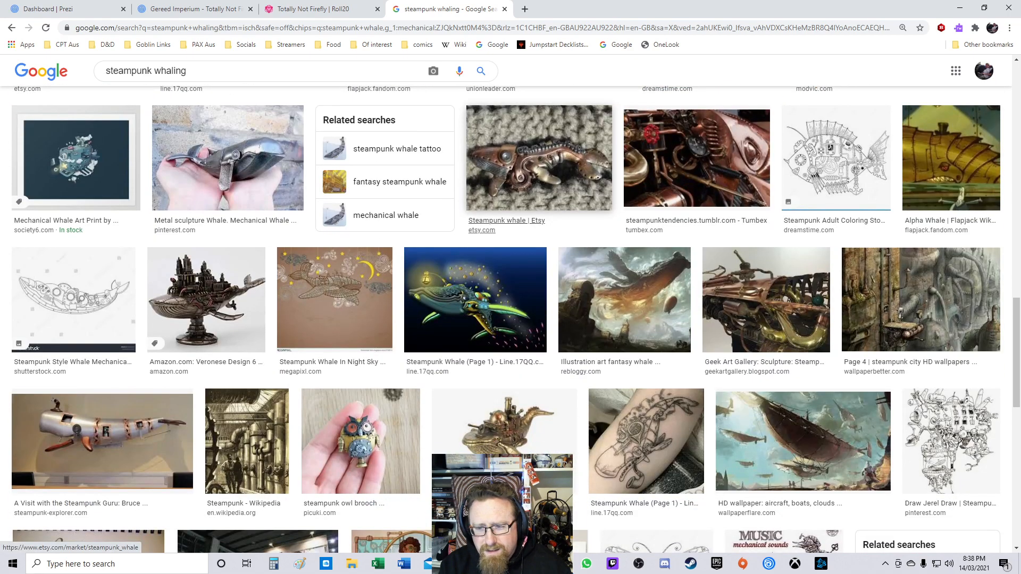
# Step: Preview a glowing steampunk whale image and keep browsing the mechanical whale results
pyautogui.click(532, 256)
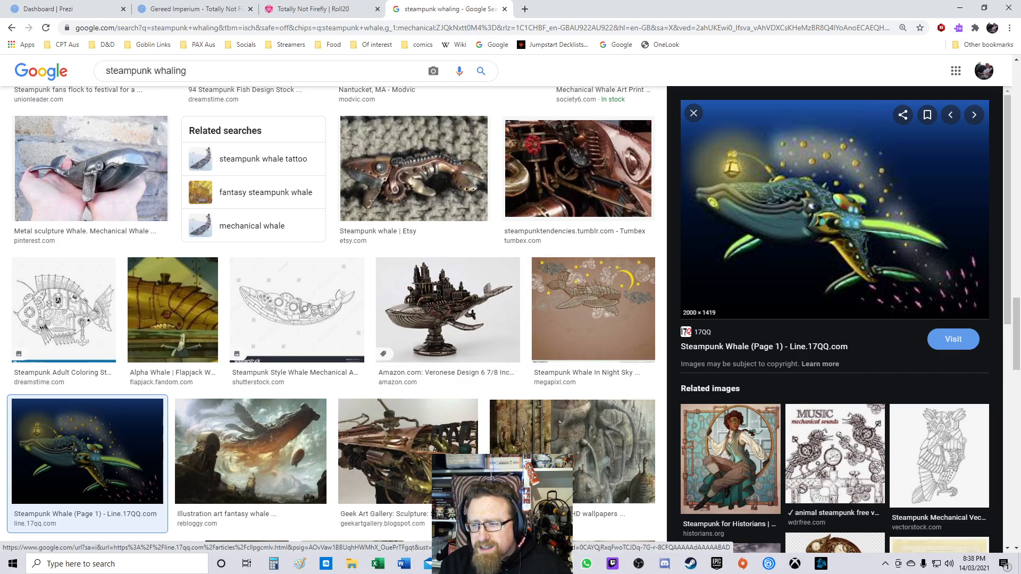
pyautogui.scroll(-8, 694, 113)
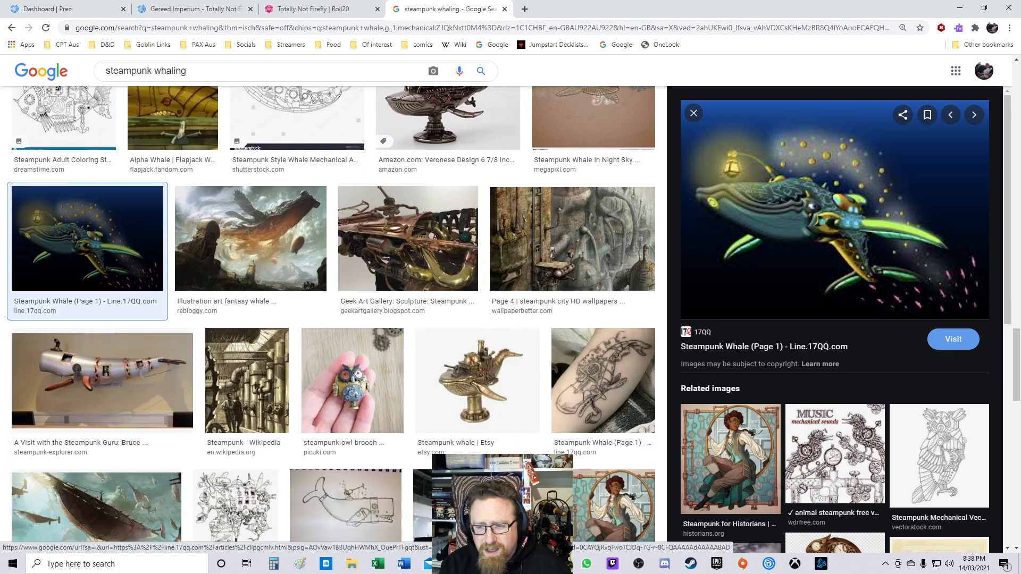
pyautogui.scroll(-5, 694, 113)
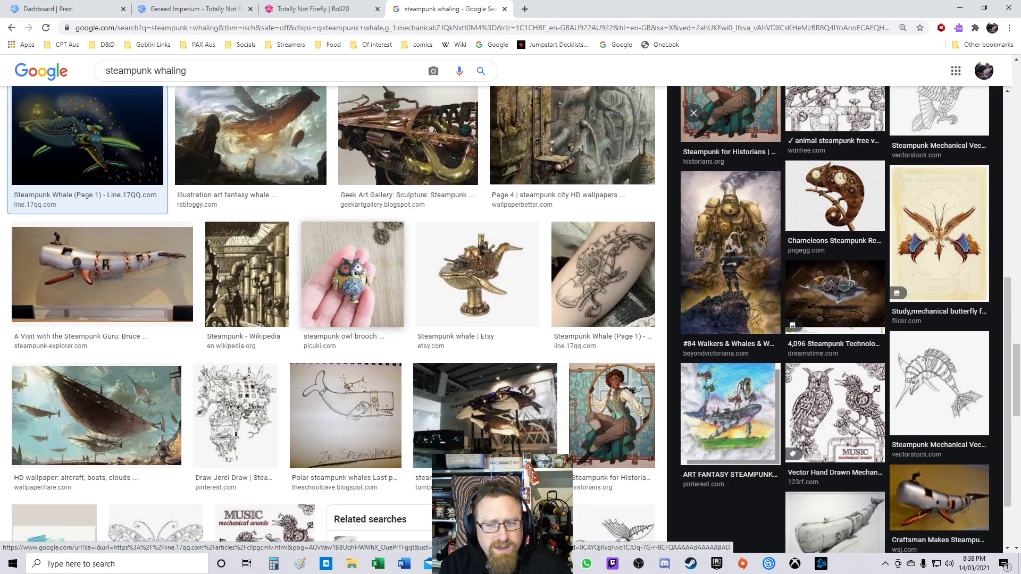
pyautogui.scroll(-8, 330, 314)
pyautogui.scroll(-5, 327, 223)
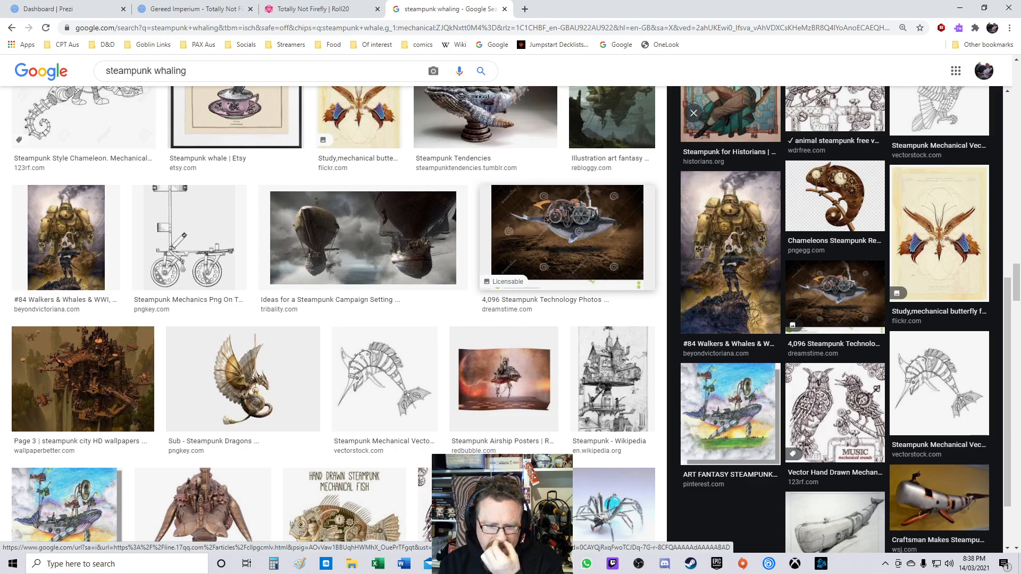
pyautogui.scroll(-7, 330, 314)
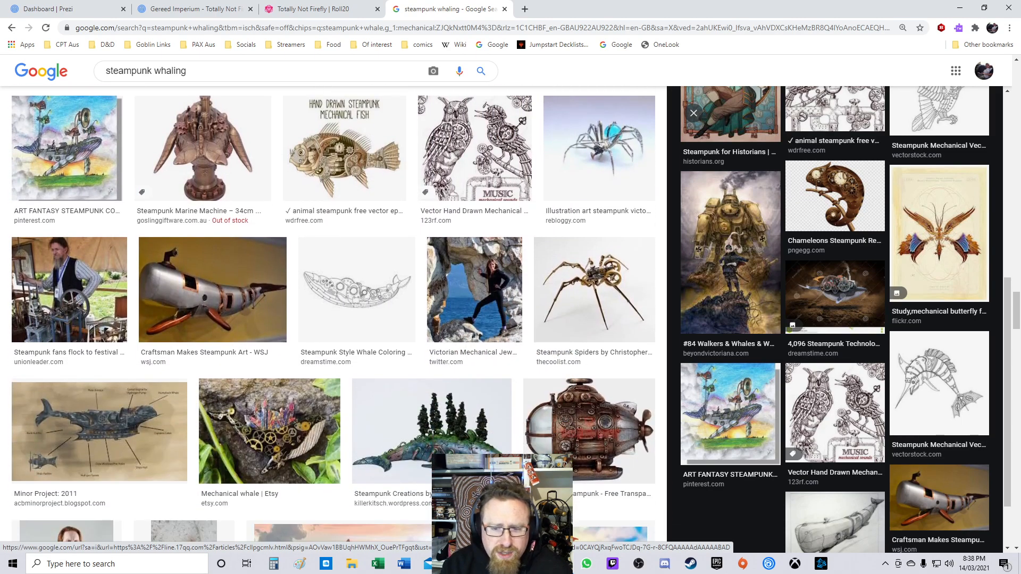
pyautogui.scroll(-5, 510, 260)
pyautogui.scroll(-1, 340, 266)
pyautogui.scroll(-3, 479, 245)
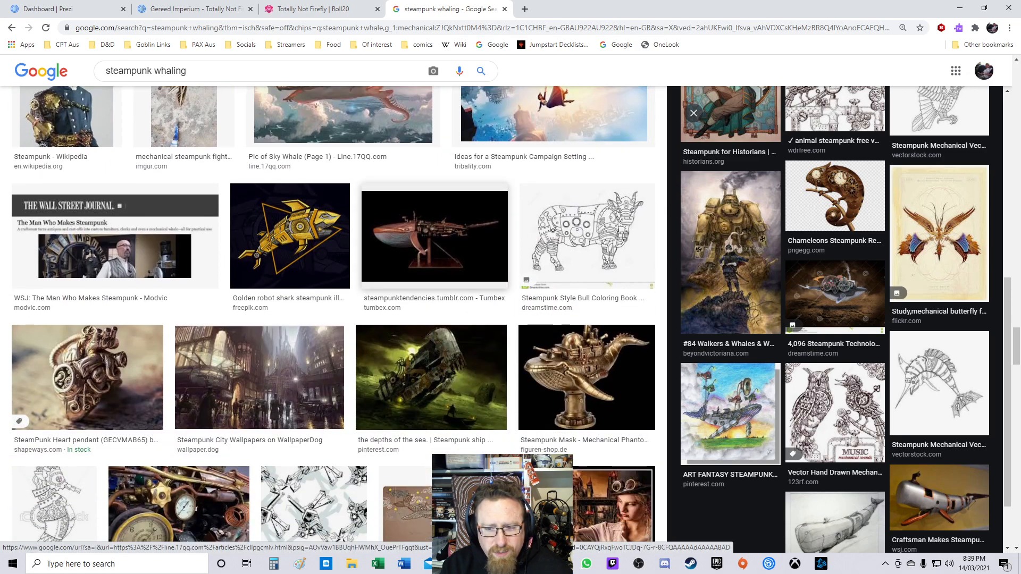
# Step: Open the mechanical whale emerging from the sea image at full size in a new tab and switch to it
pyautogui.click(431, 378)
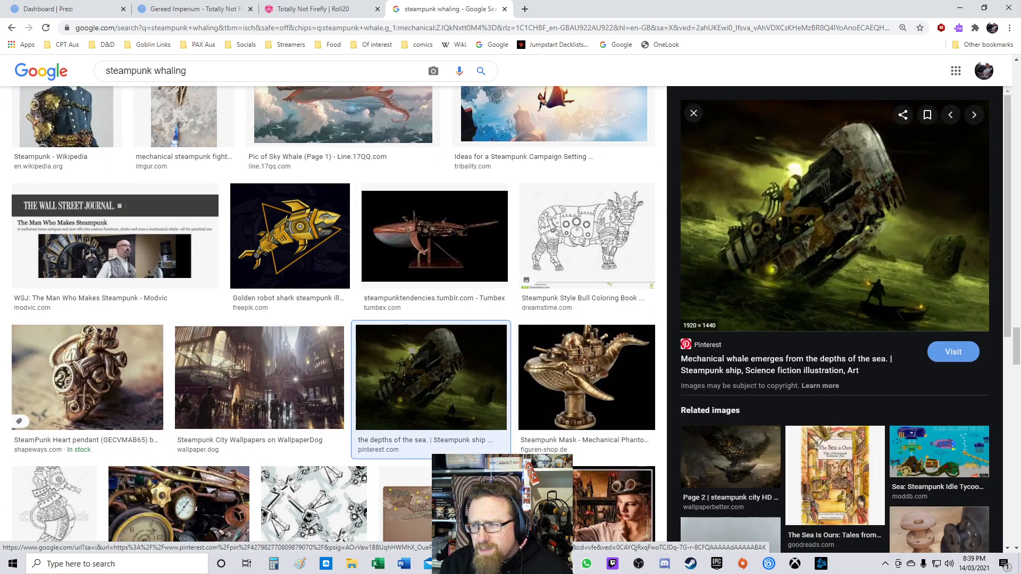
pyautogui.rightClick(824, 233)
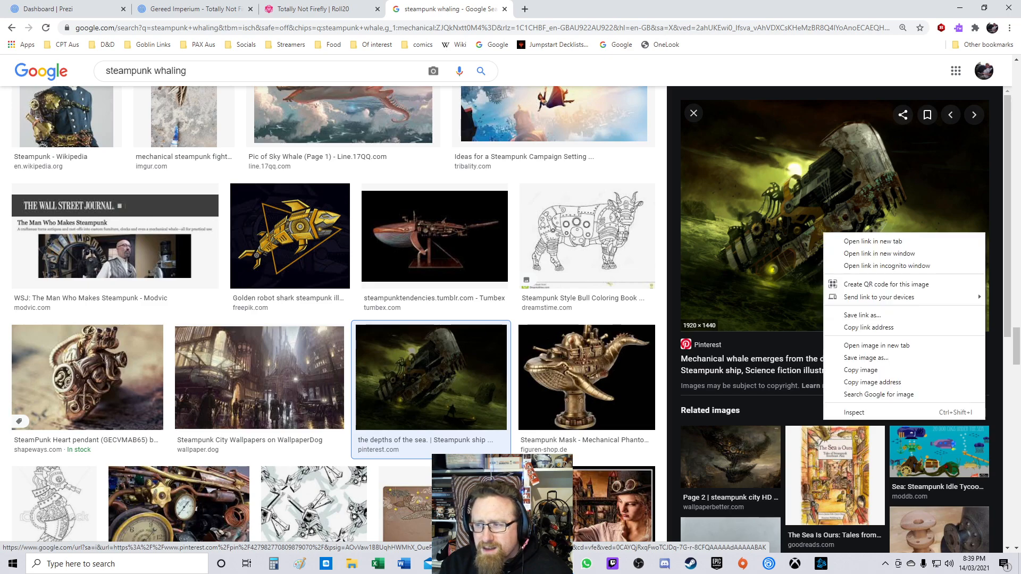
pyautogui.click(876, 345)
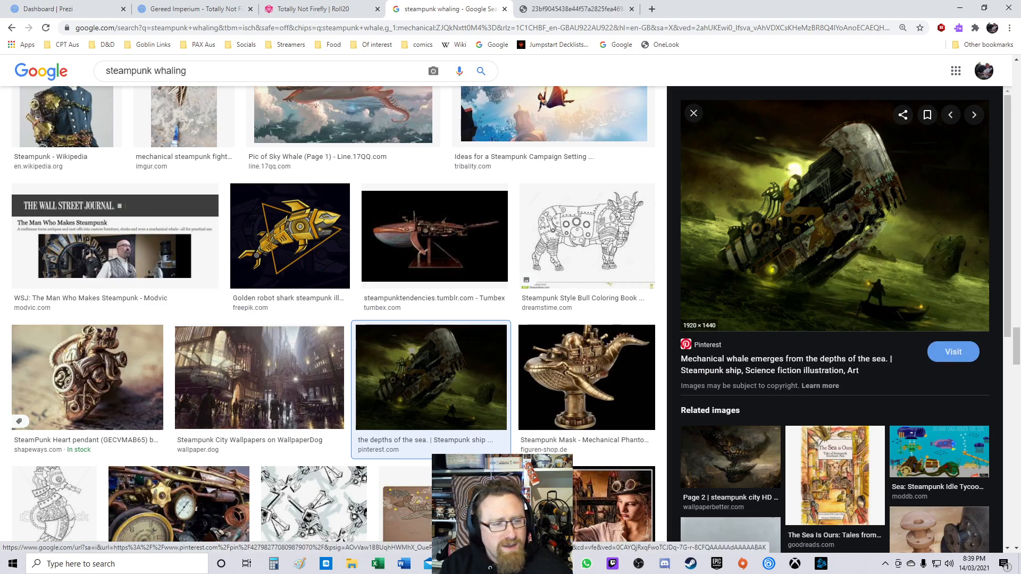
pyautogui.click(574, 8)
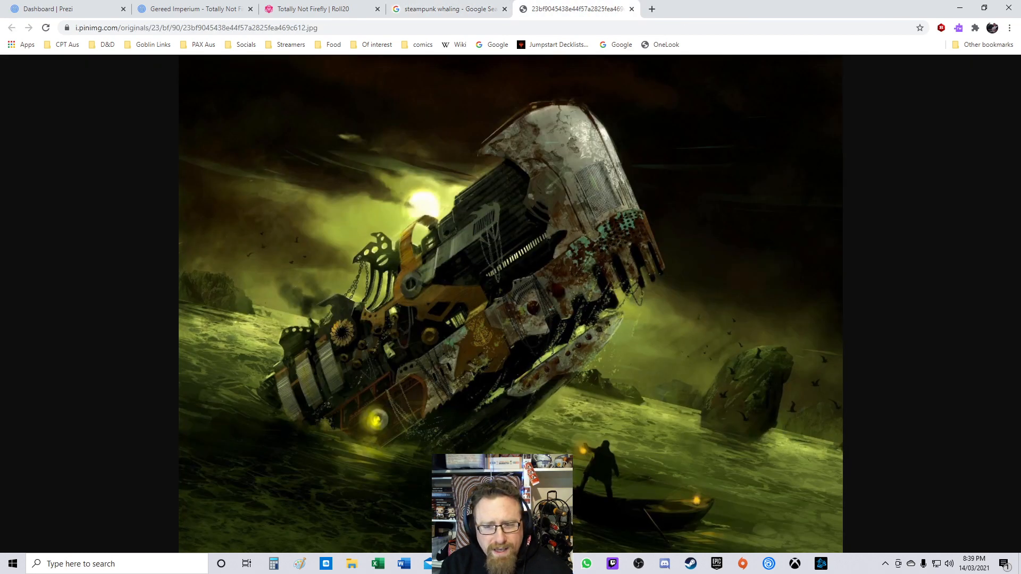
# Step: Start saving the image and navigate to the Monday D&D folder
pyautogui.rightClick(502, 338)
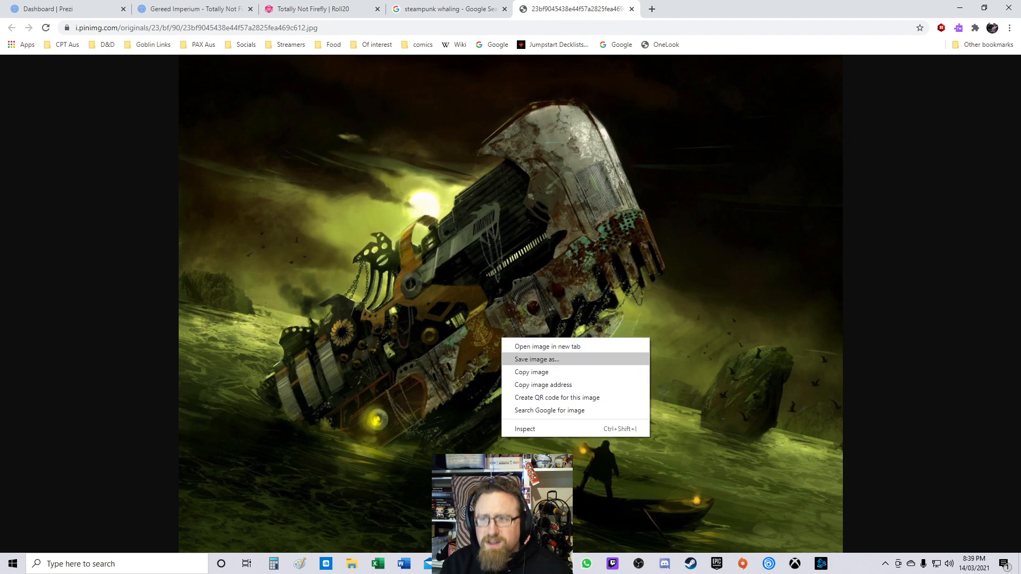
pyautogui.click(536, 359)
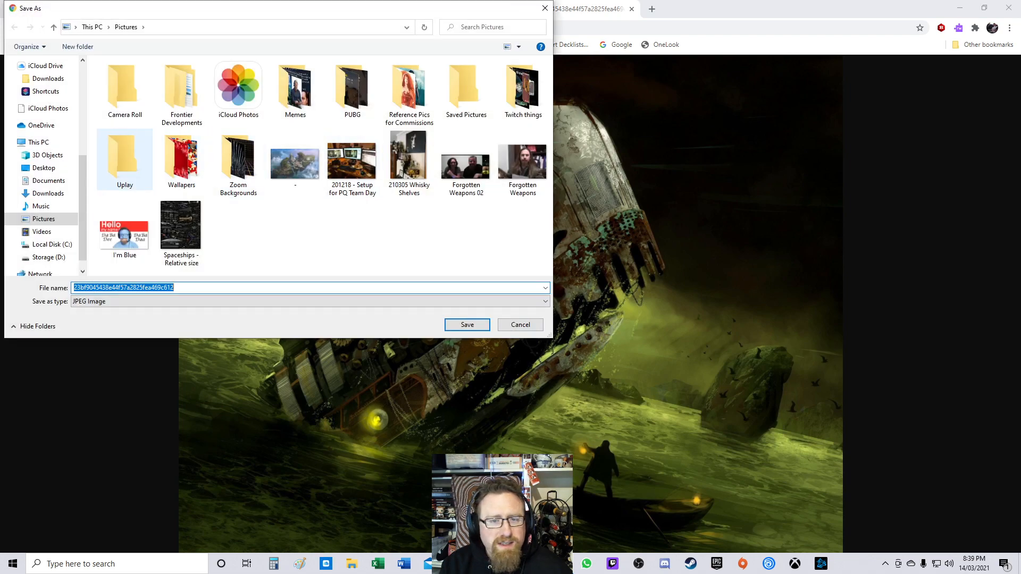
pyautogui.click(41, 126)
pyautogui.moveTo(82, 203); pyautogui.dragTo(83, 109)
pyautogui.click(52, 198)
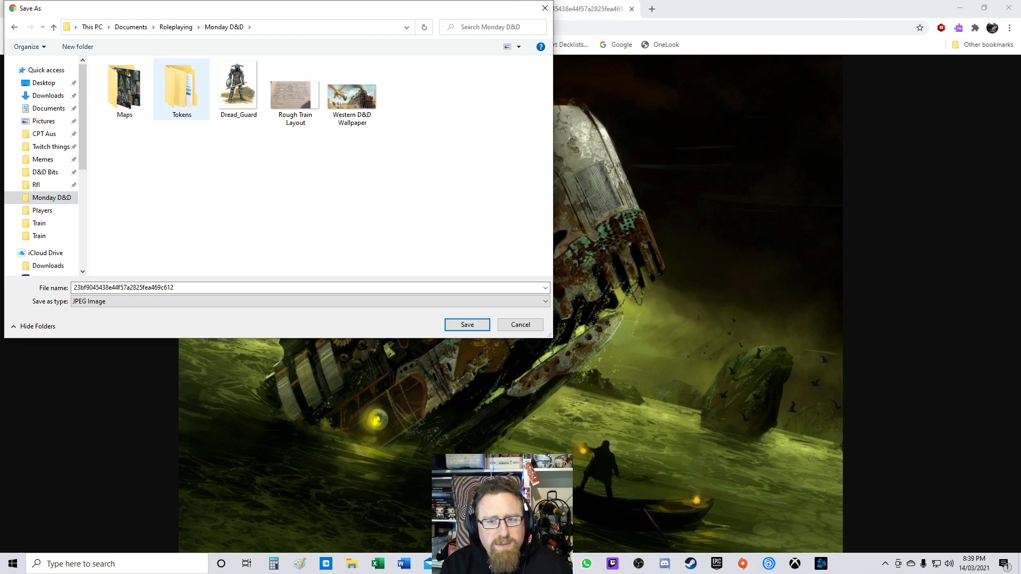
# Step: Create a new folder named Reference Images in the Monday D&D folder
pyautogui.click(78, 46)
pyautogui.write('Re')
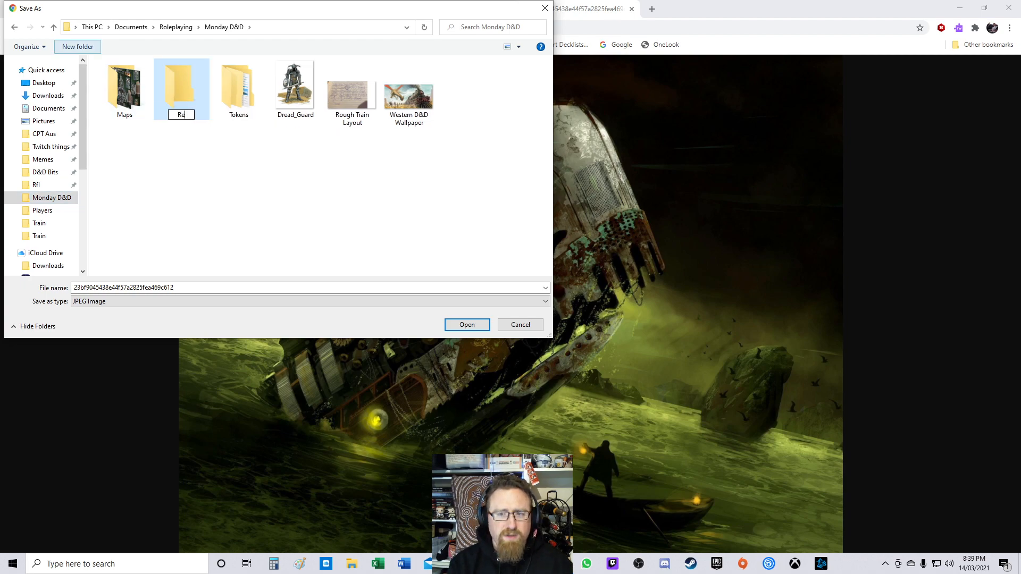
pyautogui.write('ference Images')
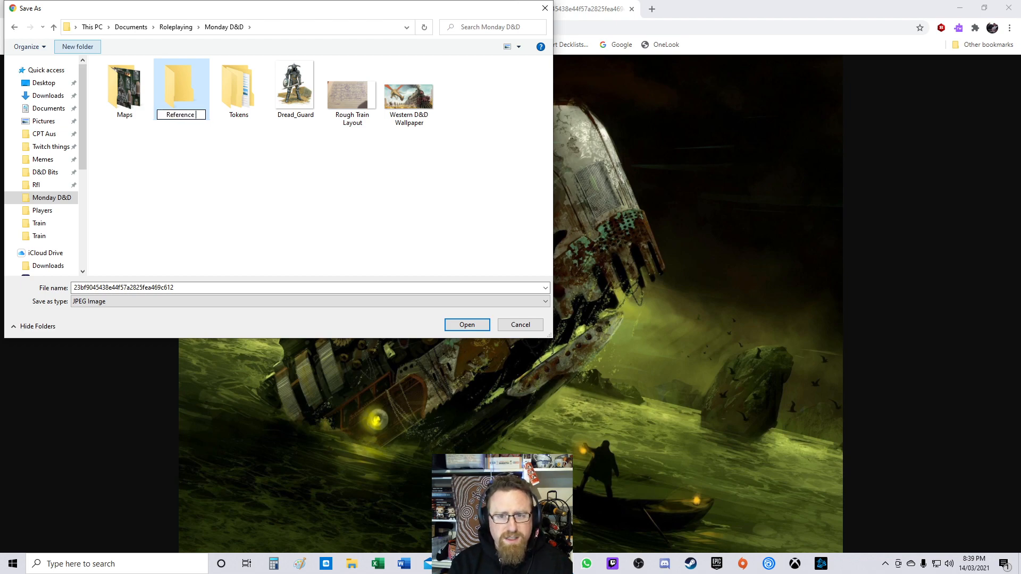
pyautogui.press('Return')
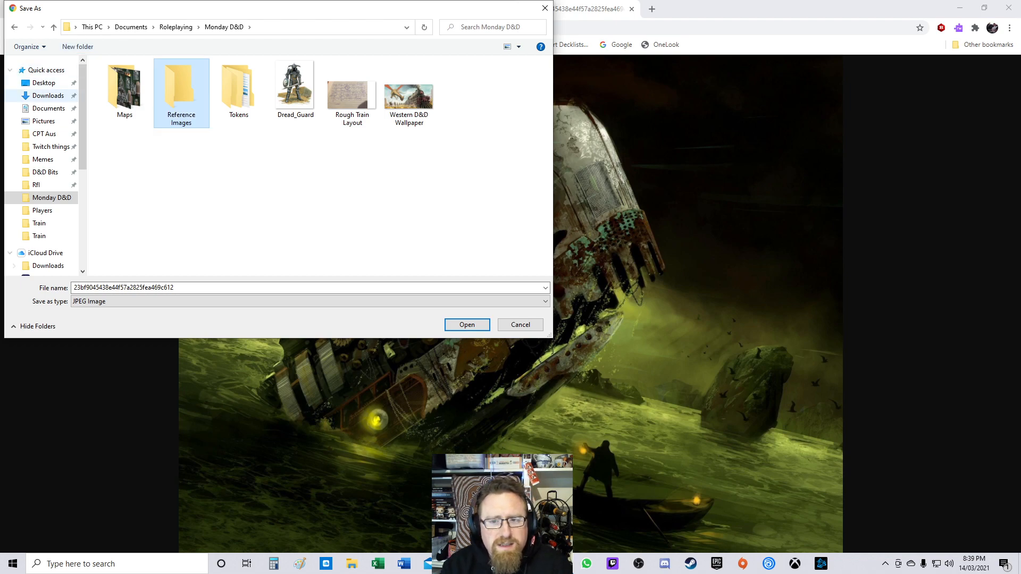
# Step: Move Western D&D Wallpaper into Reference Images and Rough Train Layout into the Maps folder
pyautogui.click(172, 179)
pyautogui.moveTo(408, 97); pyautogui.dragTo(182, 93)
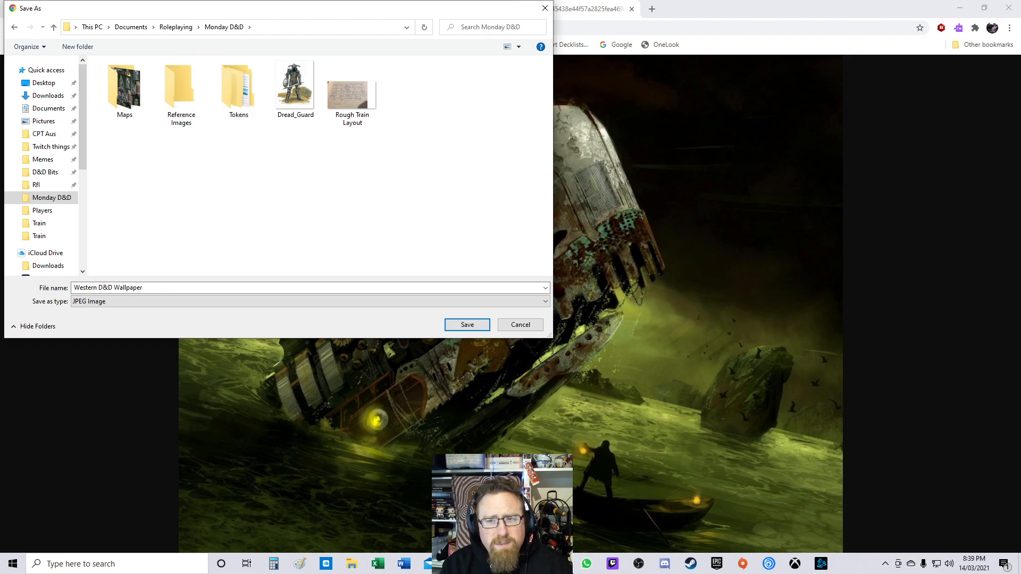
pyautogui.moveTo(352, 93); pyautogui.dragTo(128, 101)
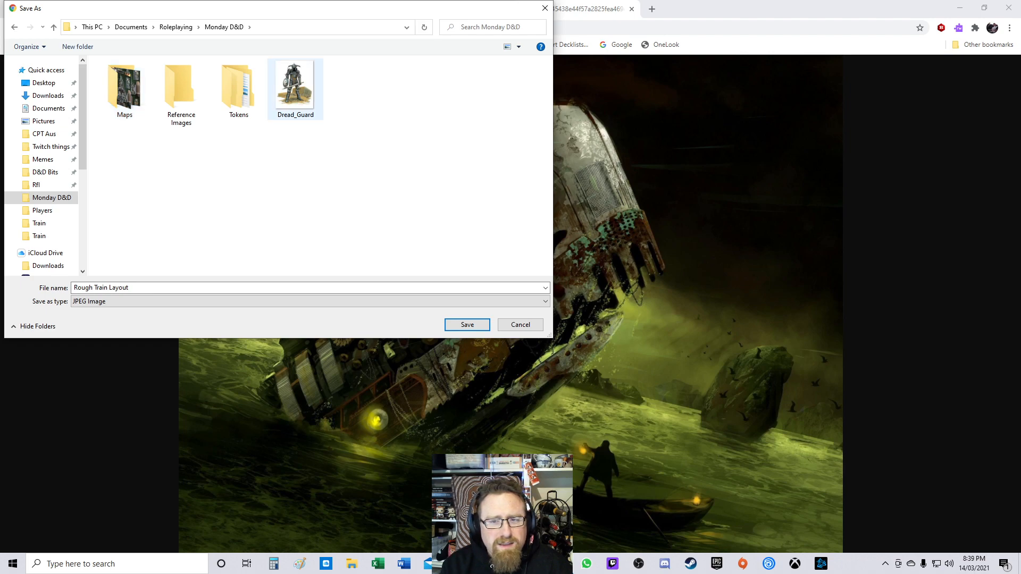
# Step: Create a folder named Hydra's Privteers inside Reference Images and open it
pyautogui.doubleClick(181, 93)
pyautogui.click(78, 46)
pyautogui.write("Hydra's Privteers")
pyautogui.press('Return')
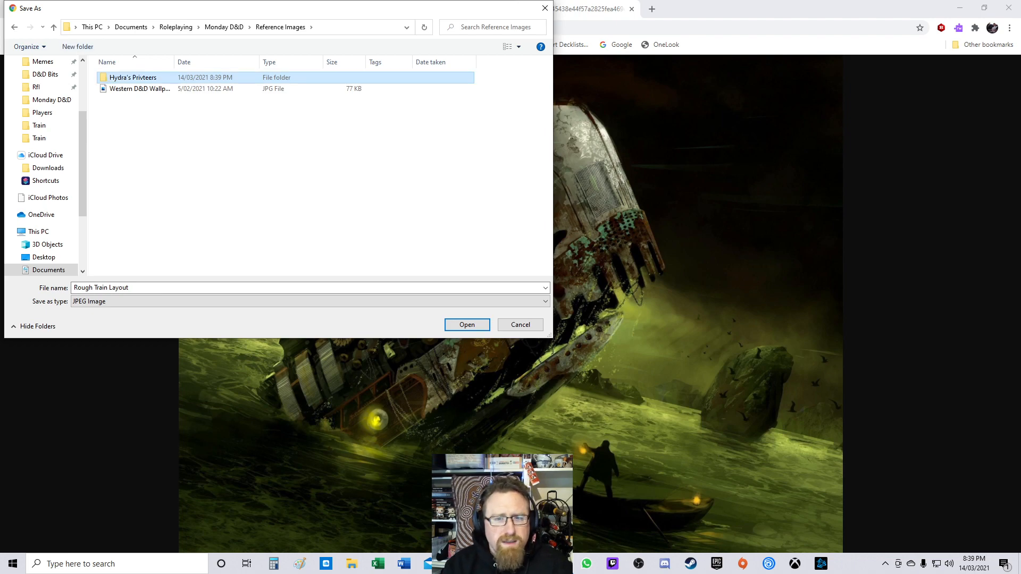
pyautogui.press('Return')
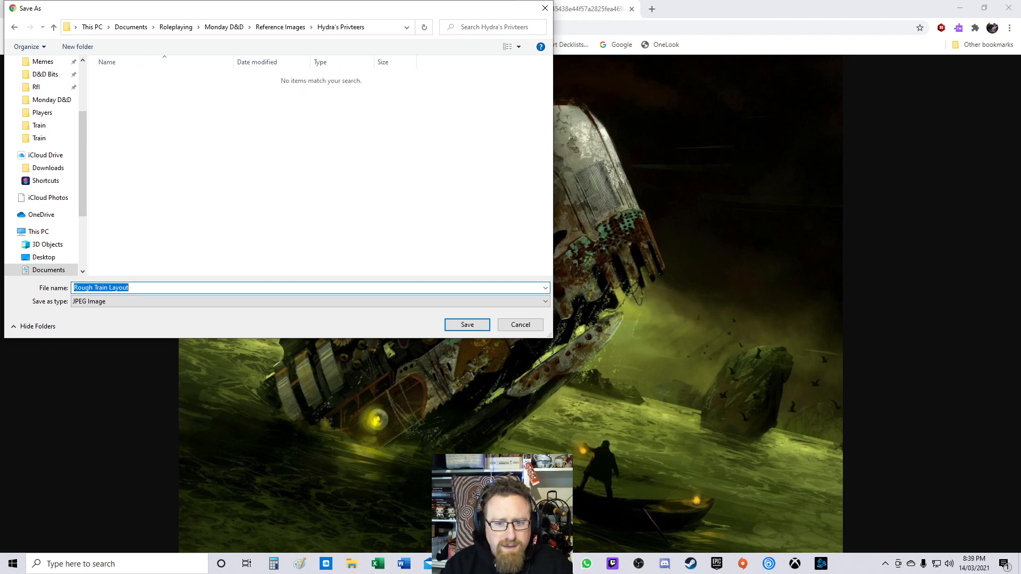
# Step: Save the image as Mechawhale - Sperm
pyautogui.write('Mechaw')
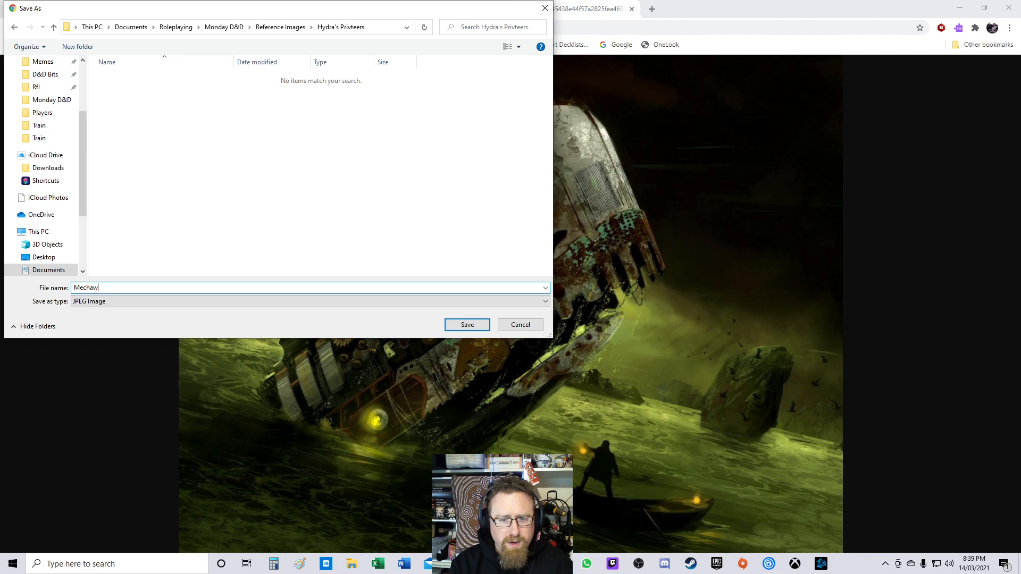
pyautogui.write('hale')
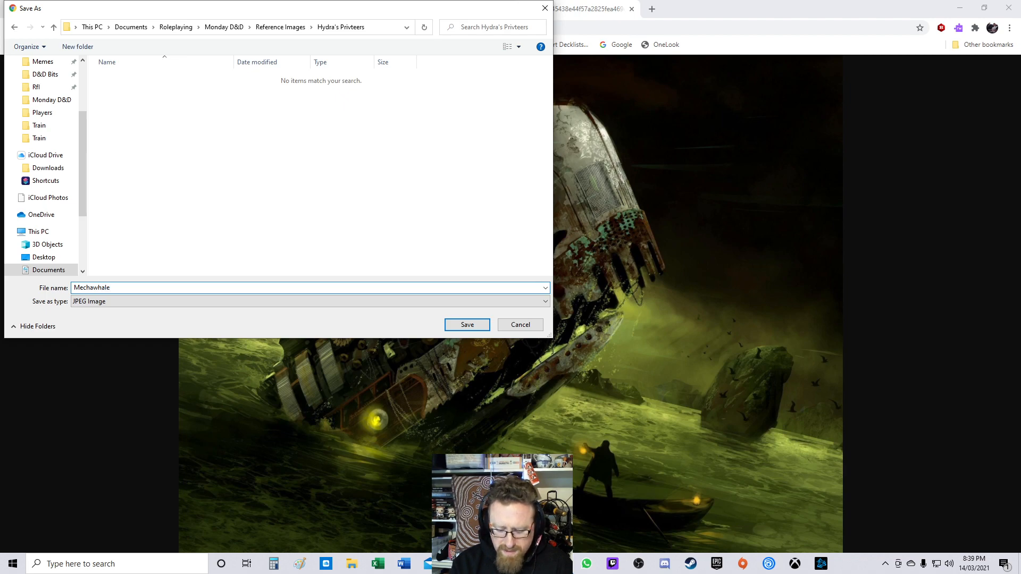
pyautogui.write(' - Sperm')
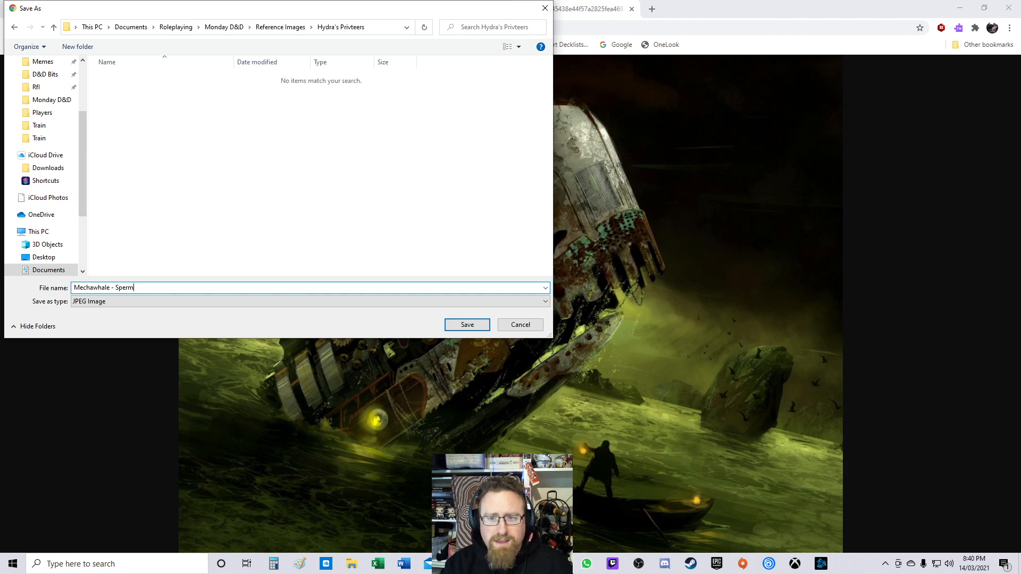
pyautogui.press('Return')
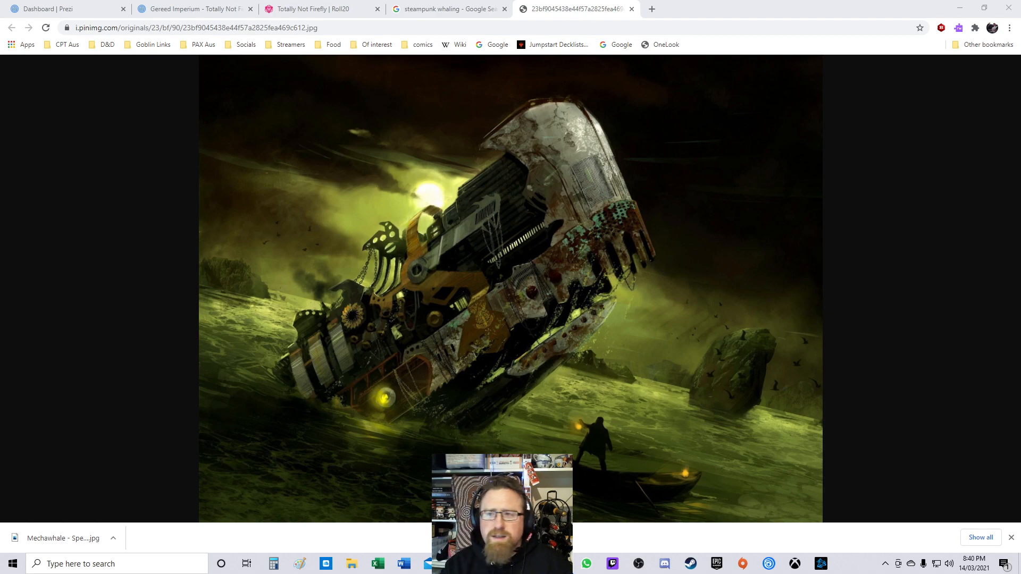
# Step: Return to the steampunk whaling image search results tab
pyautogui.click(223, 28)
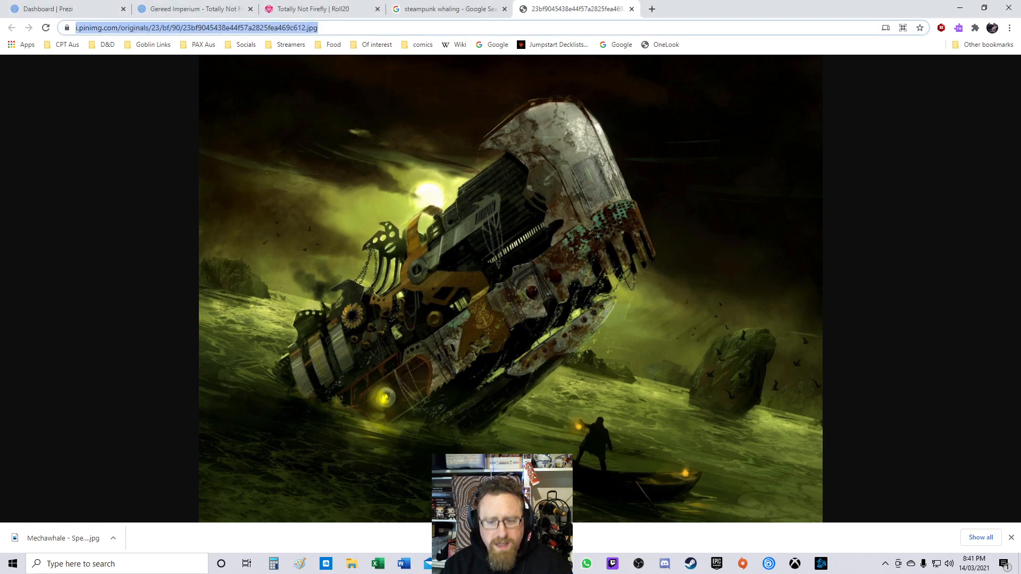
pyautogui.hotkey('alt', 'Tab')
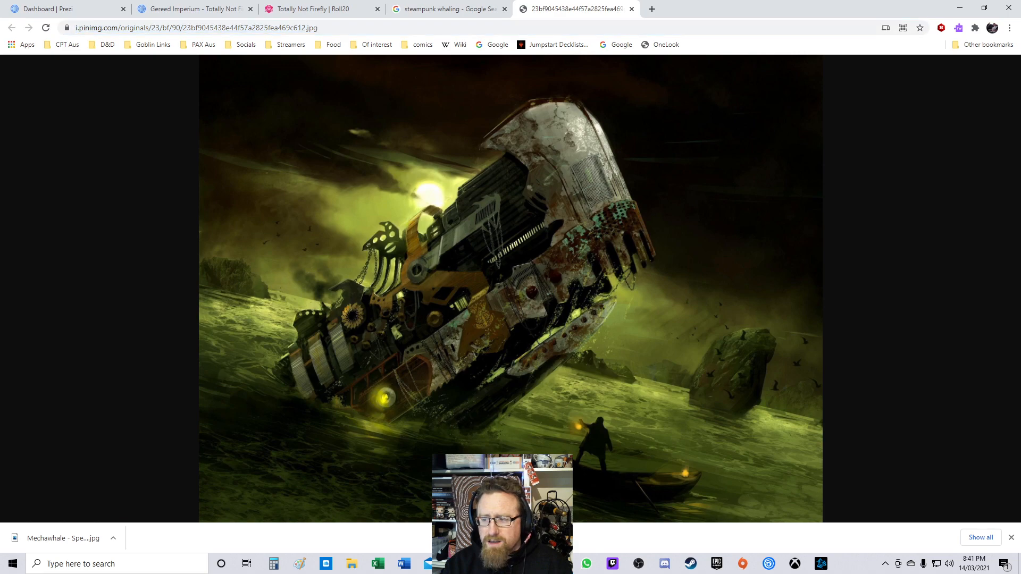
pyautogui.hotkey('alt', 'Tab')
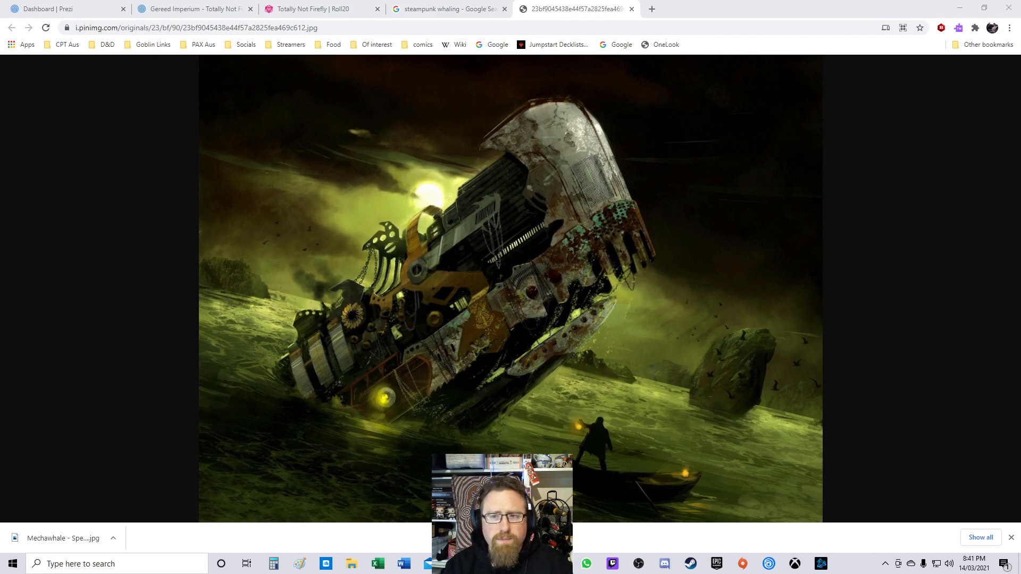
pyautogui.click(450, 9)
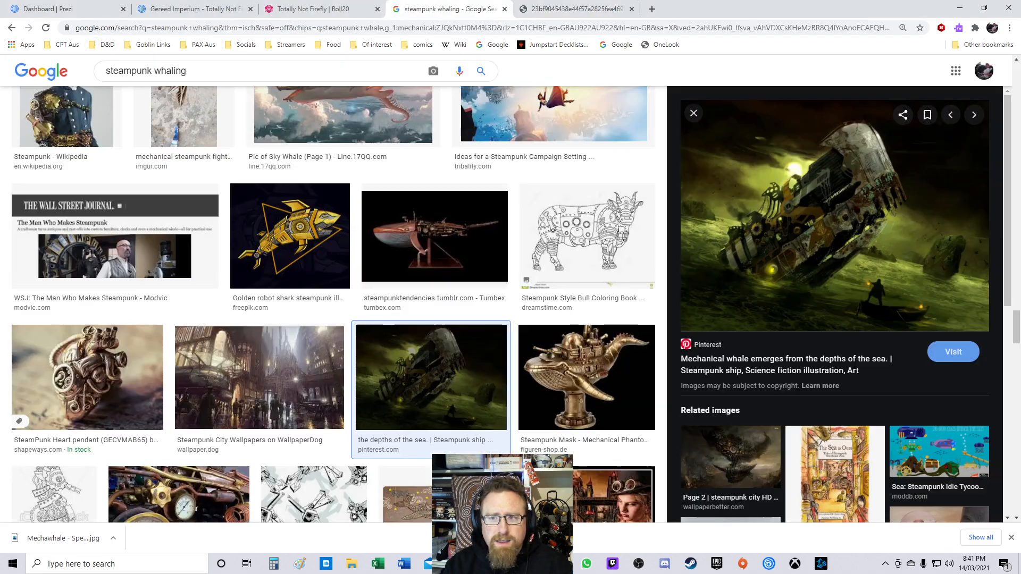
# Step: Open the mechanical whale image's Pinterest pin, browse its related pins and dismiss the browser-button prompt
pyautogui.click(830, 223)
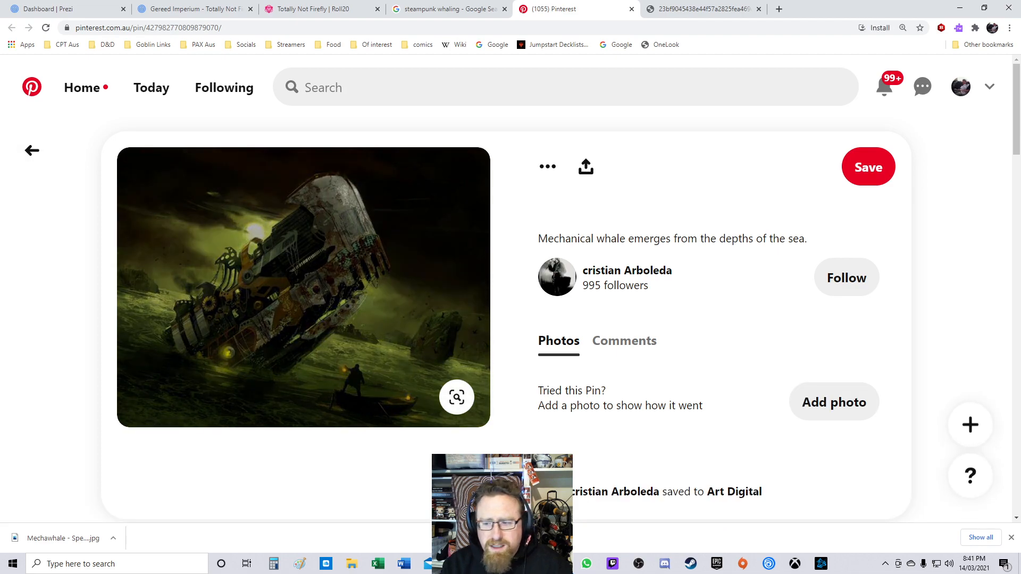
pyautogui.scroll(-10, 707, 229)
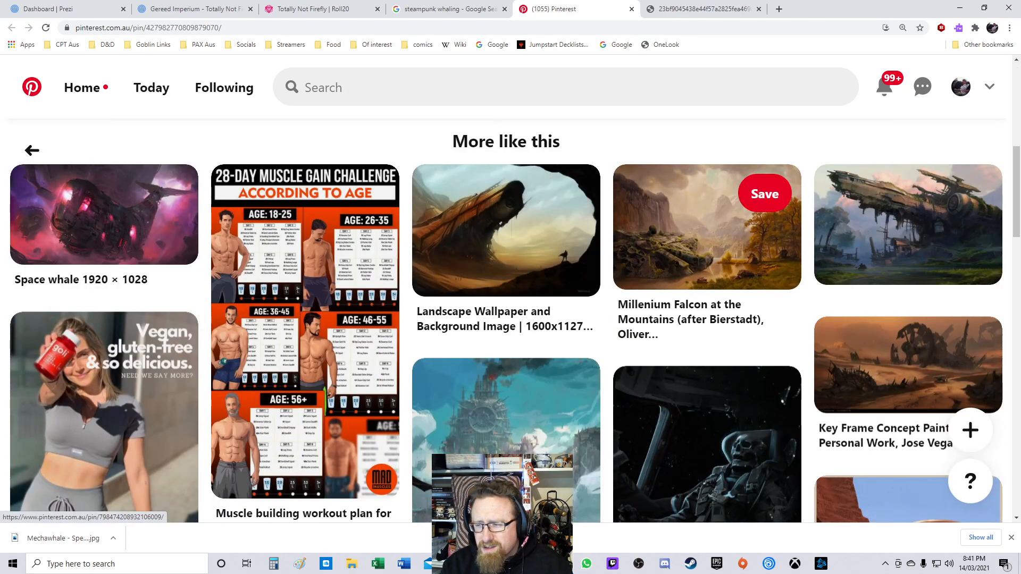
pyautogui.scroll(-2, 707, 229)
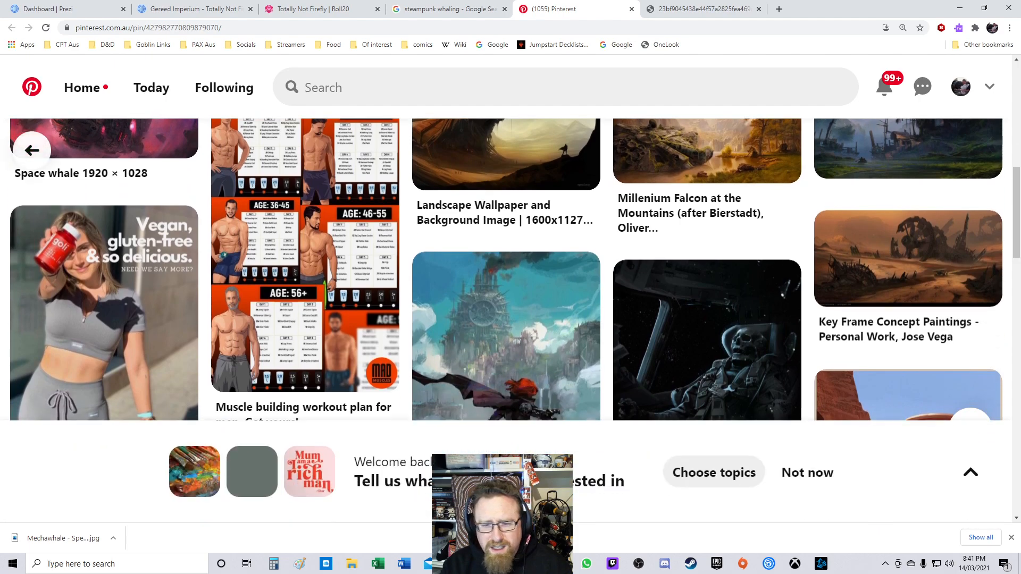
pyautogui.scroll(-8, 708, 229)
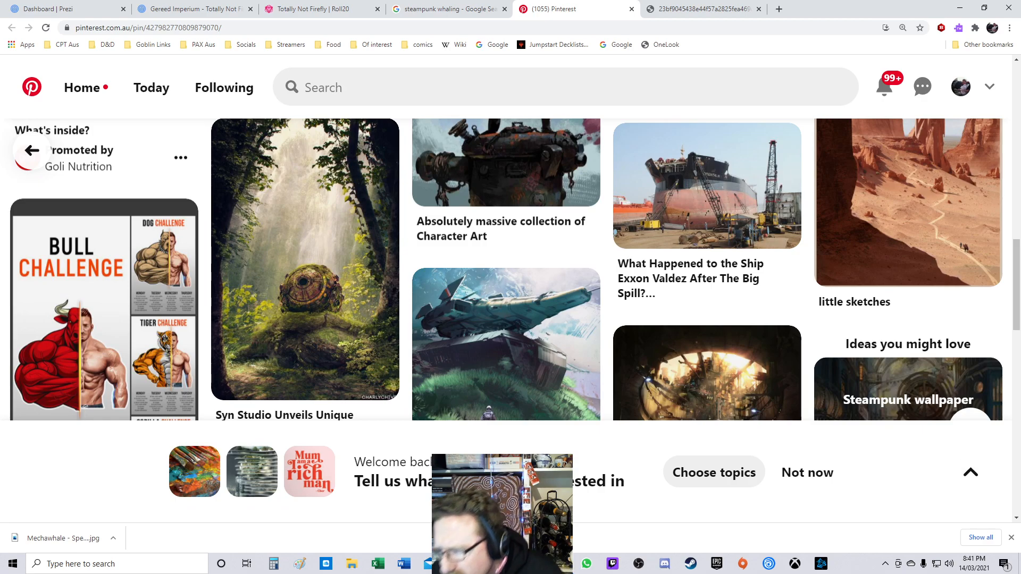
pyautogui.scroll(-4, 510, 266)
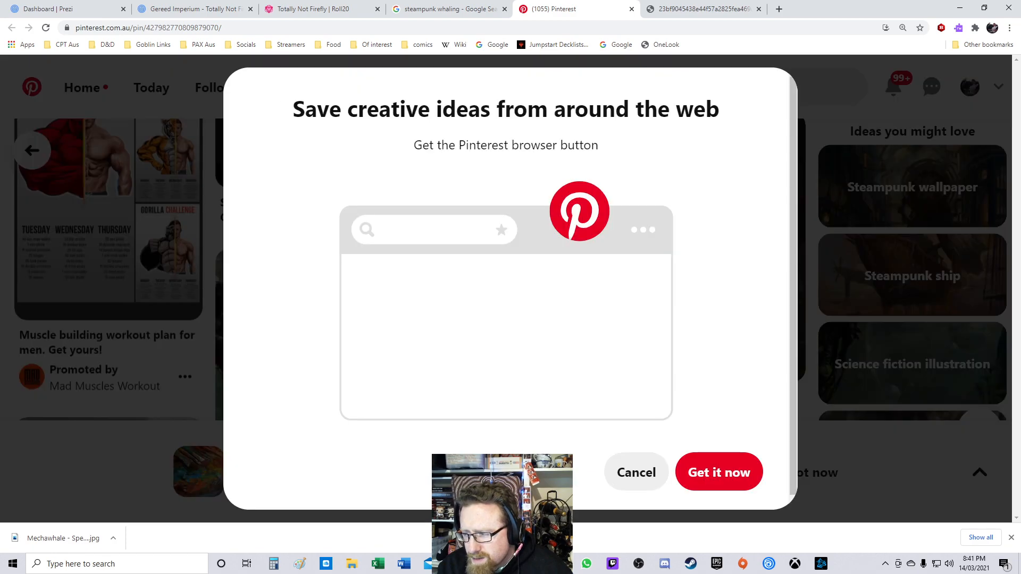
pyautogui.click(636, 472)
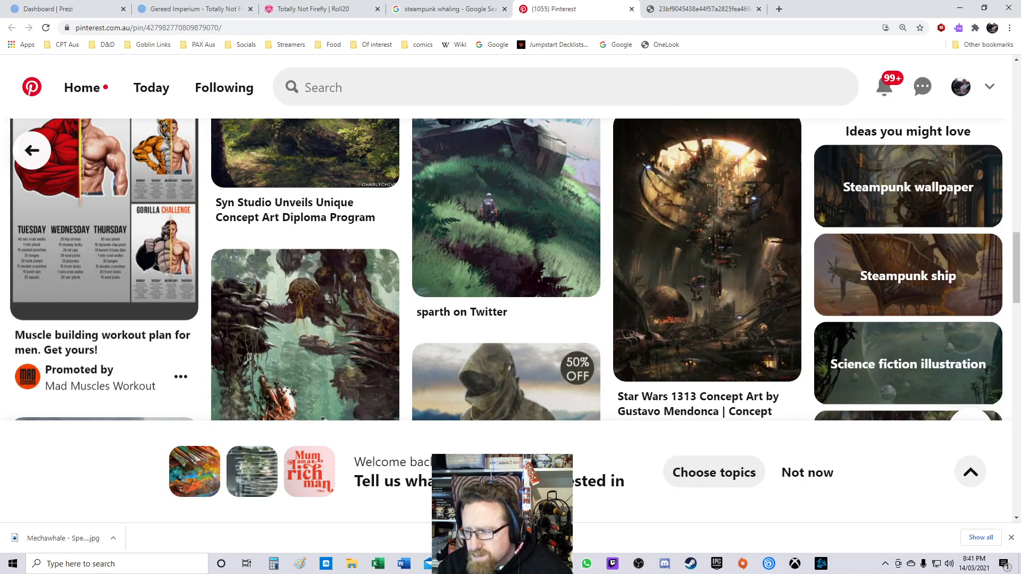
pyautogui.click(979, 472)
pyautogui.click(970, 303)
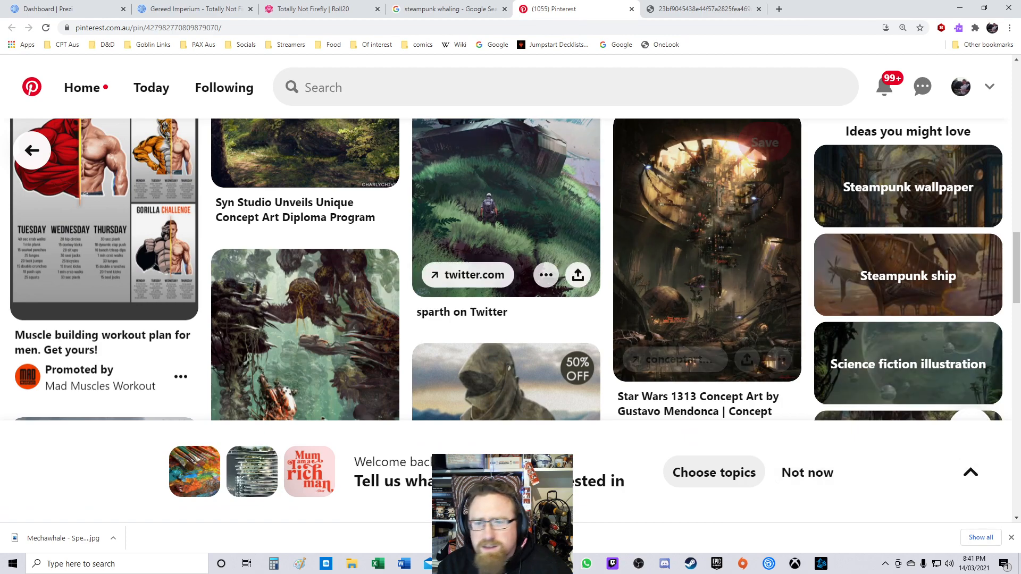
# Step: Scroll through the related pins for more whale-like ideas and open the Futuristic Digital Paintings pin
pyautogui.scroll(-3, 505, 240)
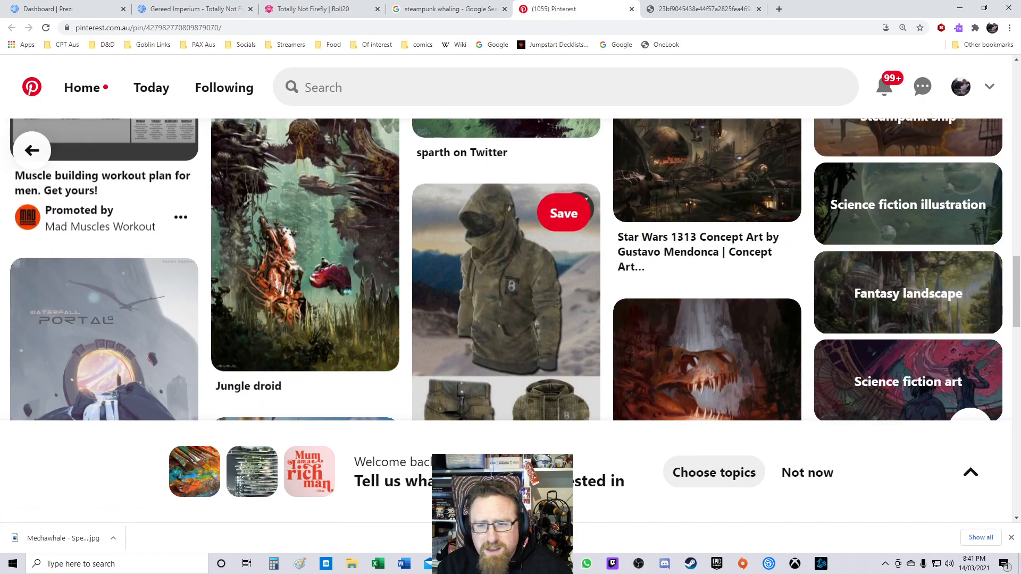
pyautogui.scroll(-4, 505, 266)
pyautogui.scroll(6, 506, 266)
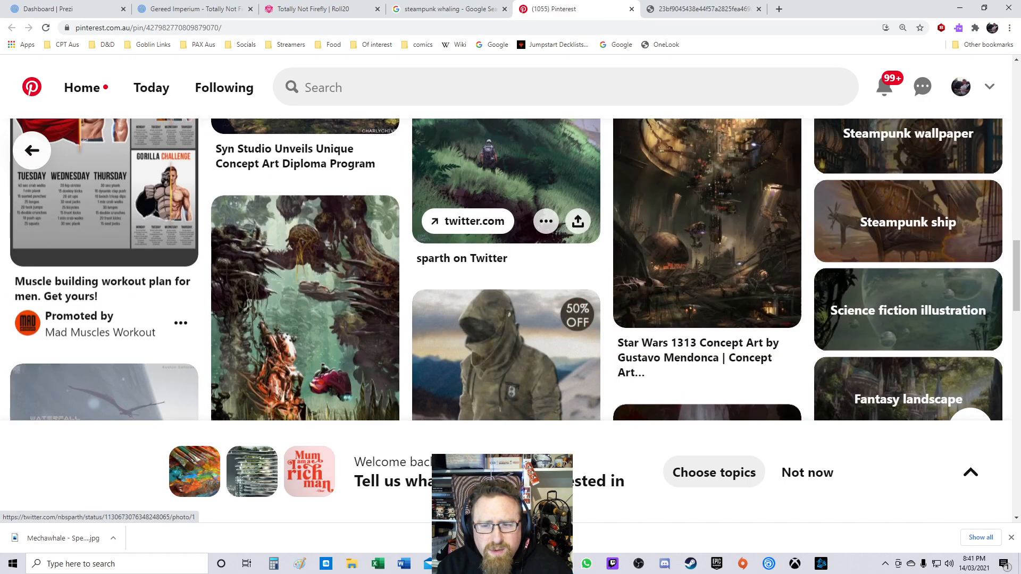
pyautogui.scroll(-5, 505, 266)
pyautogui.scroll(-5, 506, 266)
pyautogui.scroll(-1, 505, 266)
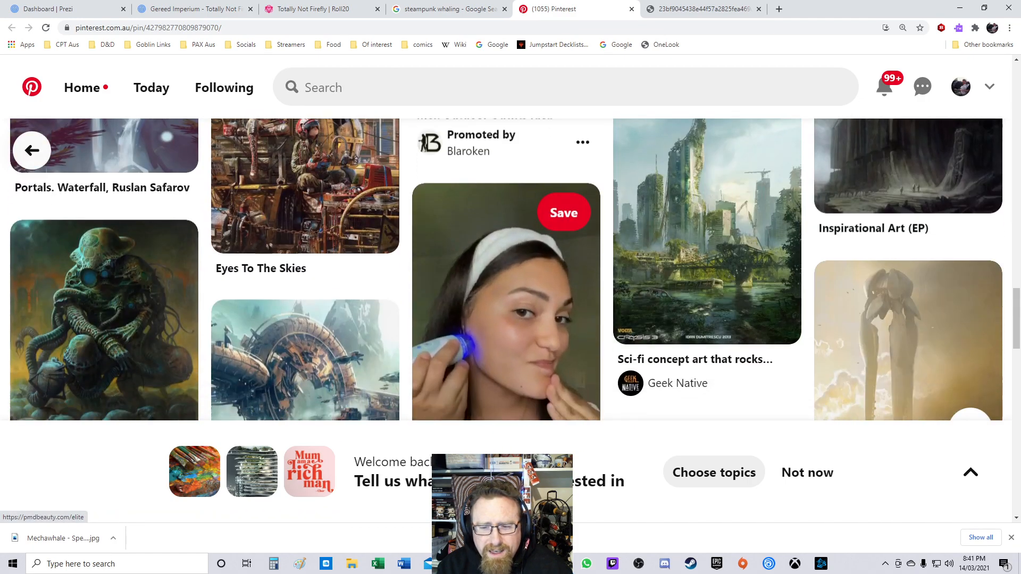
pyautogui.scroll(-3, 505, 266)
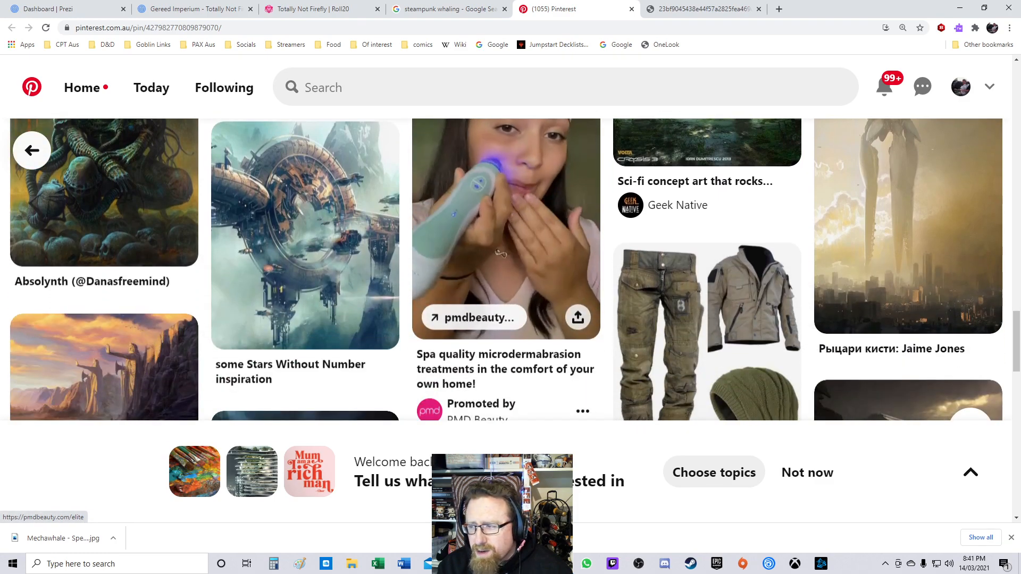
pyautogui.scroll(1, 908, 256)
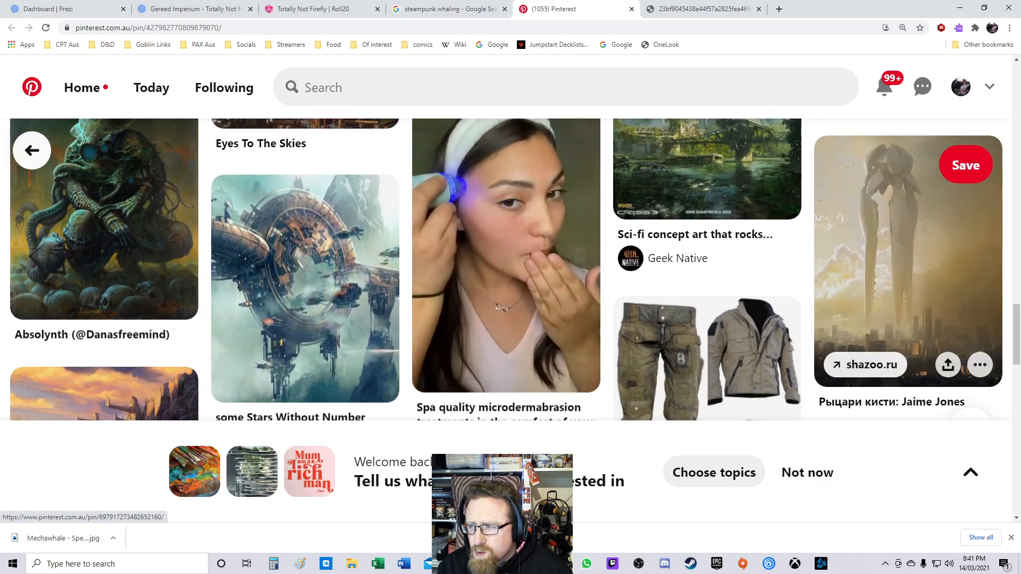
pyautogui.scroll(-5, 373, 240)
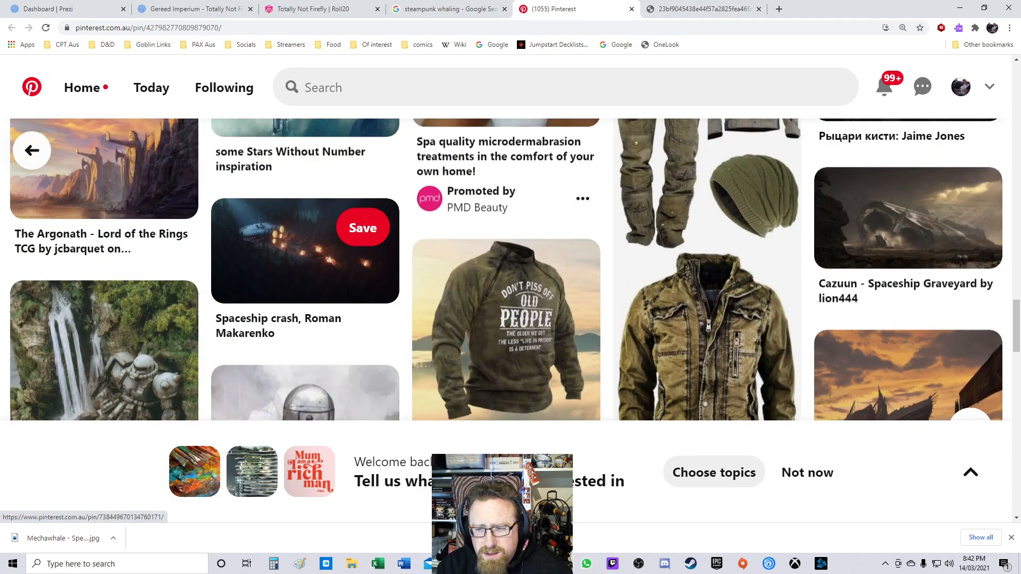
pyautogui.scroll(-2, 511, 269)
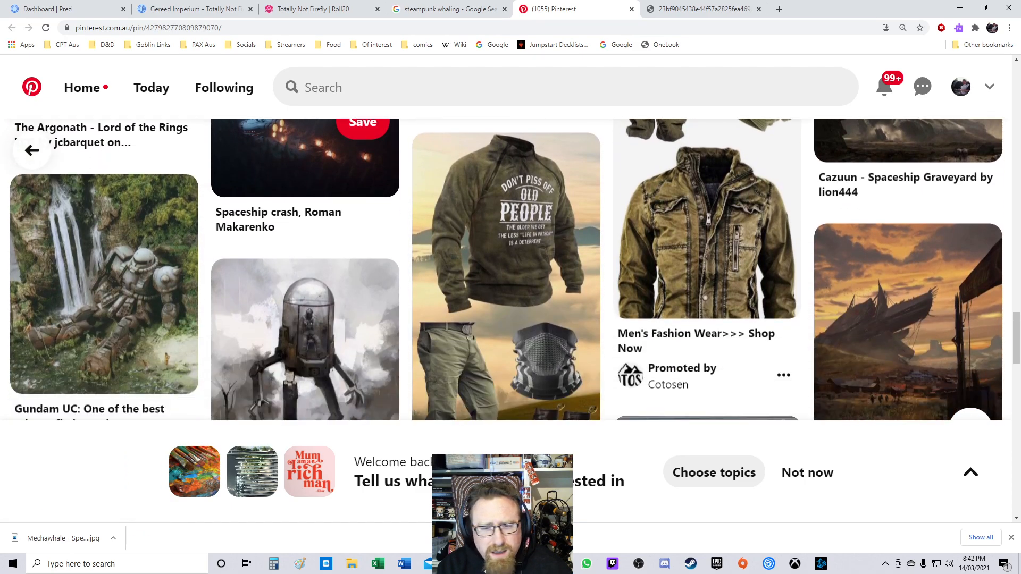
pyautogui.scroll(-5, 306, 293)
pyautogui.scroll(-4, 306, 293)
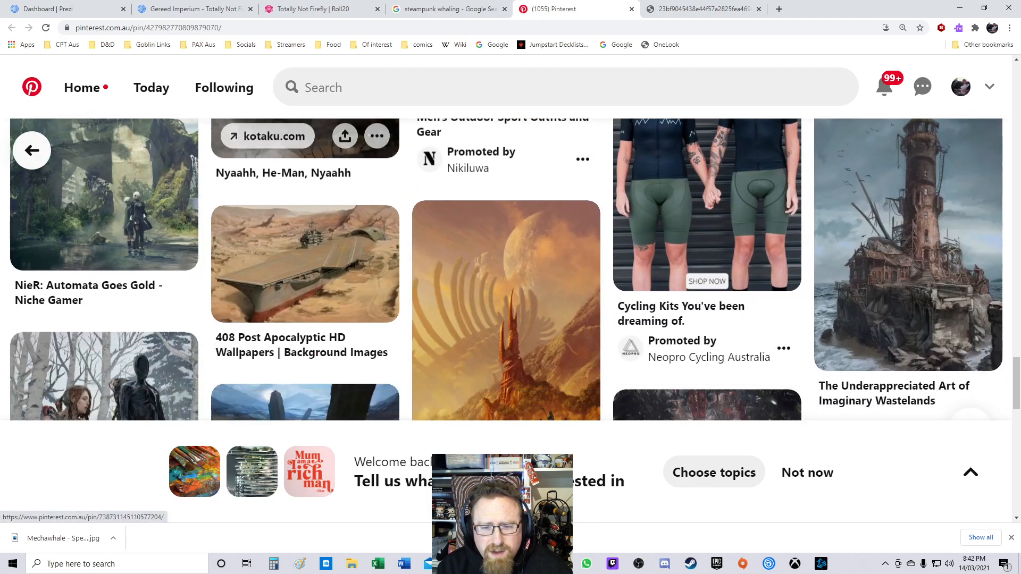
pyautogui.scroll(-2, 505, 240)
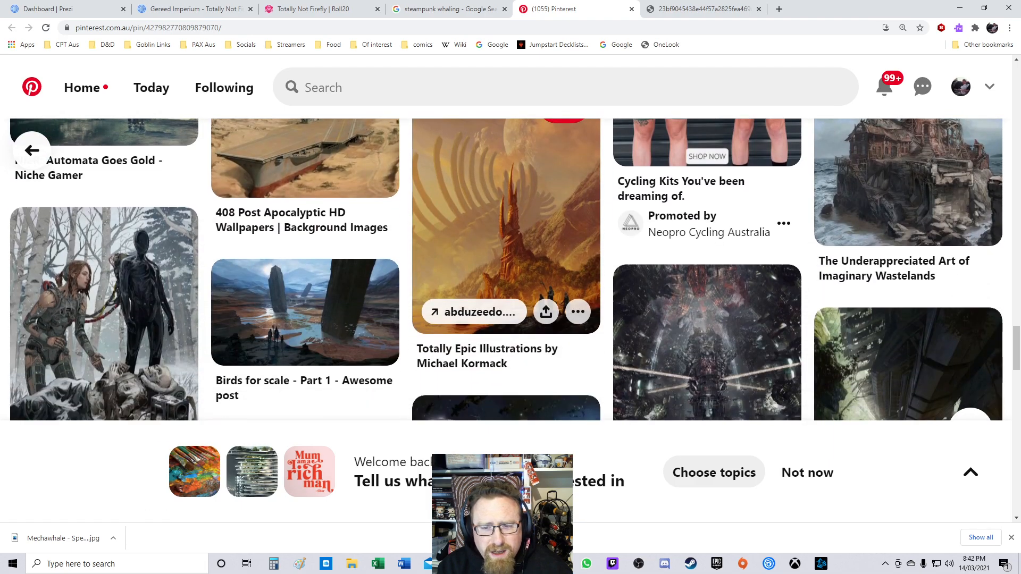
pyautogui.scroll(-3, 505, 277)
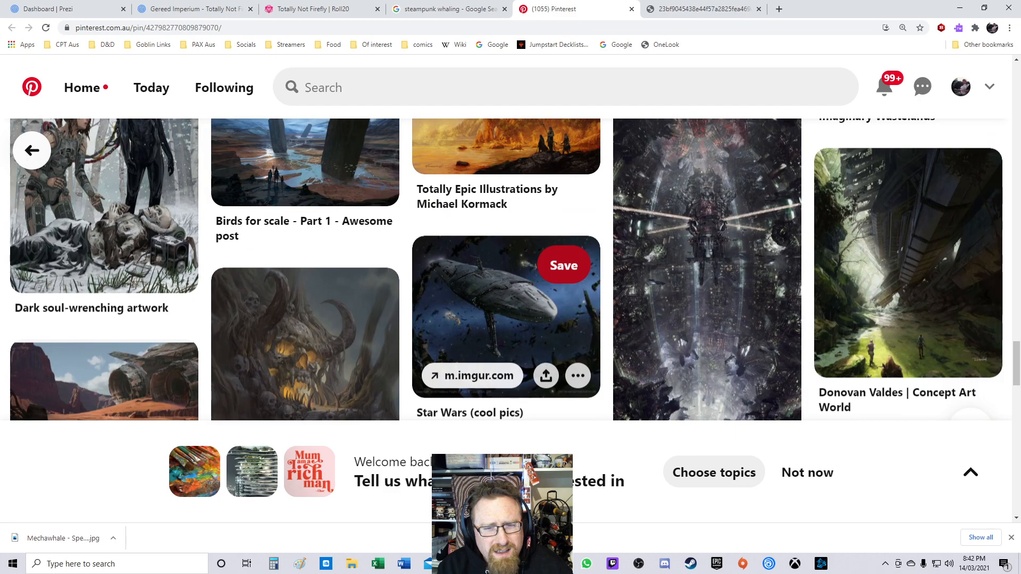
pyautogui.scroll(2, 505, 277)
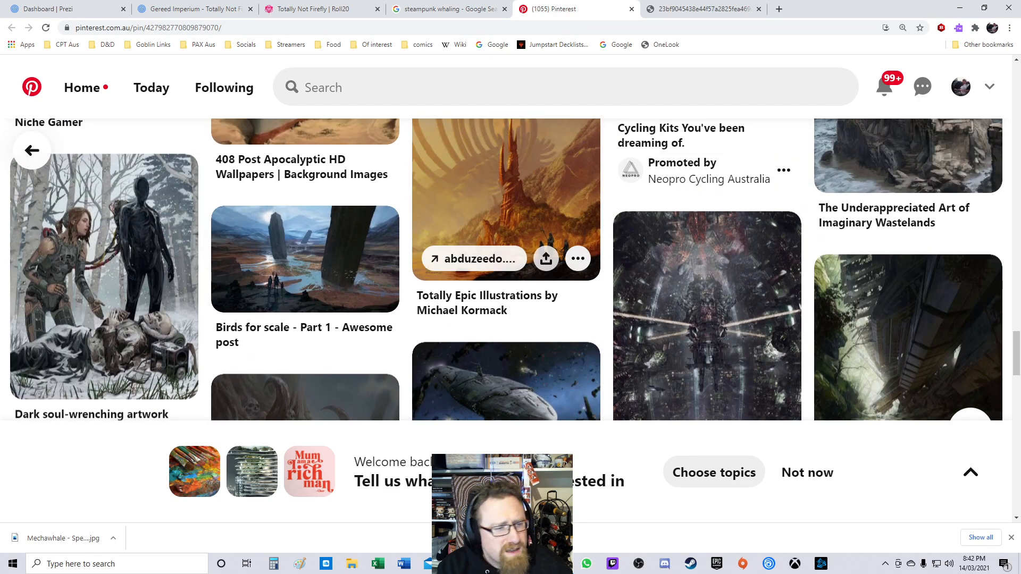
pyautogui.scroll(-3, 506, 213)
pyautogui.scroll(2, 506, 213)
pyautogui.scroll(-4, 505, 213)
pyautogui.scroll(-3, 505, 212)
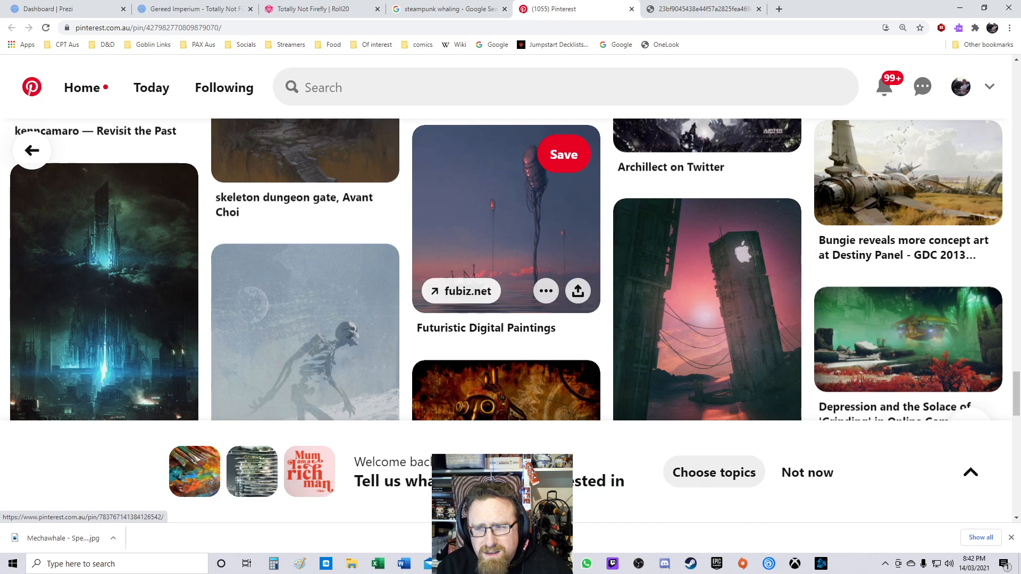
pyautogui.click(506, 223)
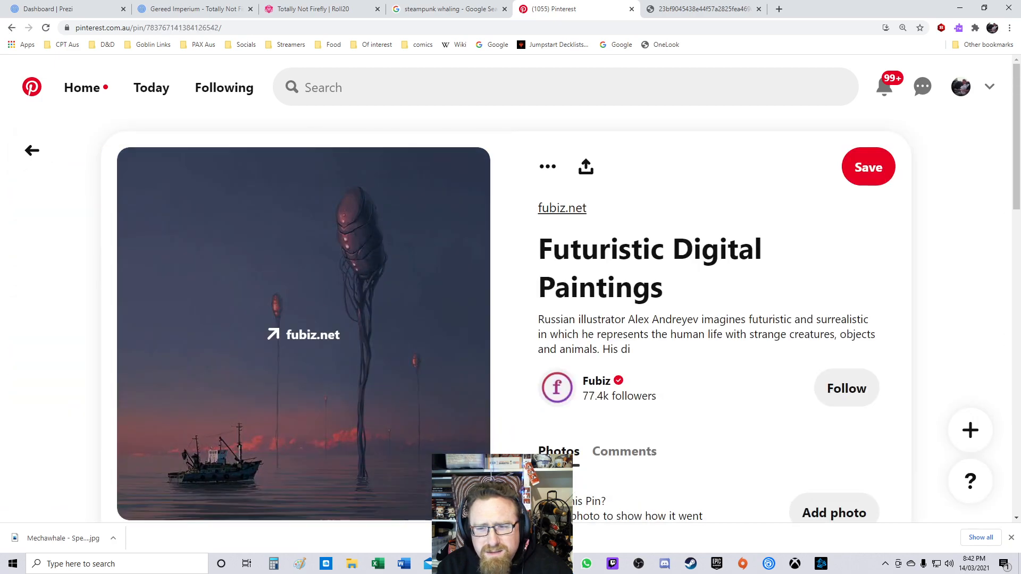
# Step: Search Pinterest for mechanical whale and scroll through the results
pyautogui.click(372, 88)
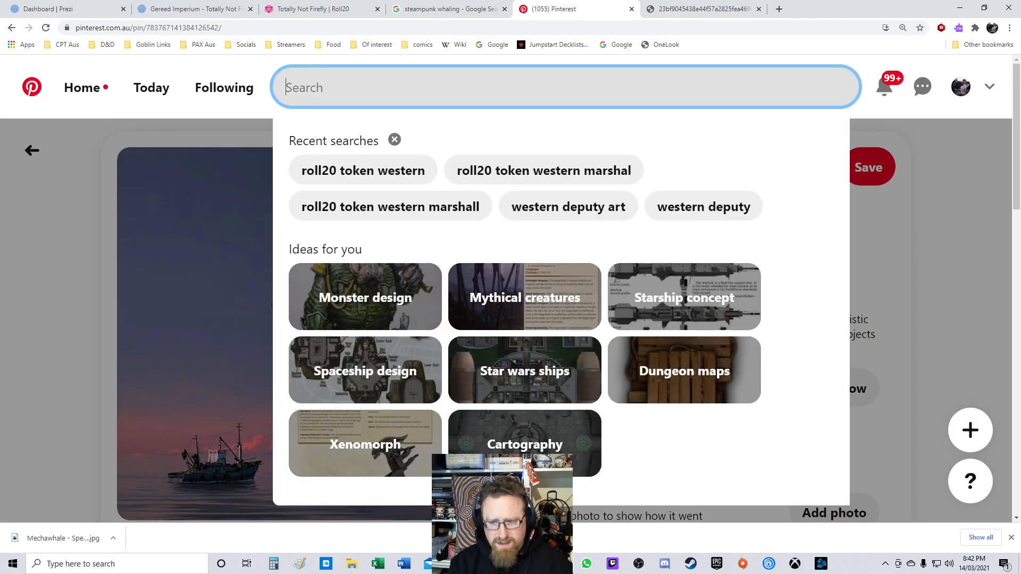
pyautogui.write('mechanical whal')
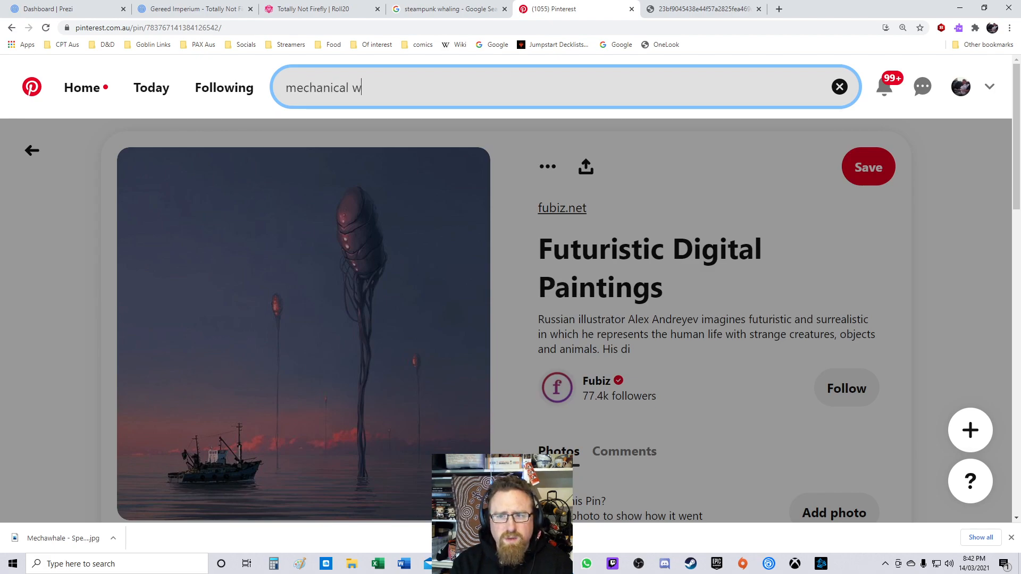
pyautogui.write('e')
pyautogui.press('Return')
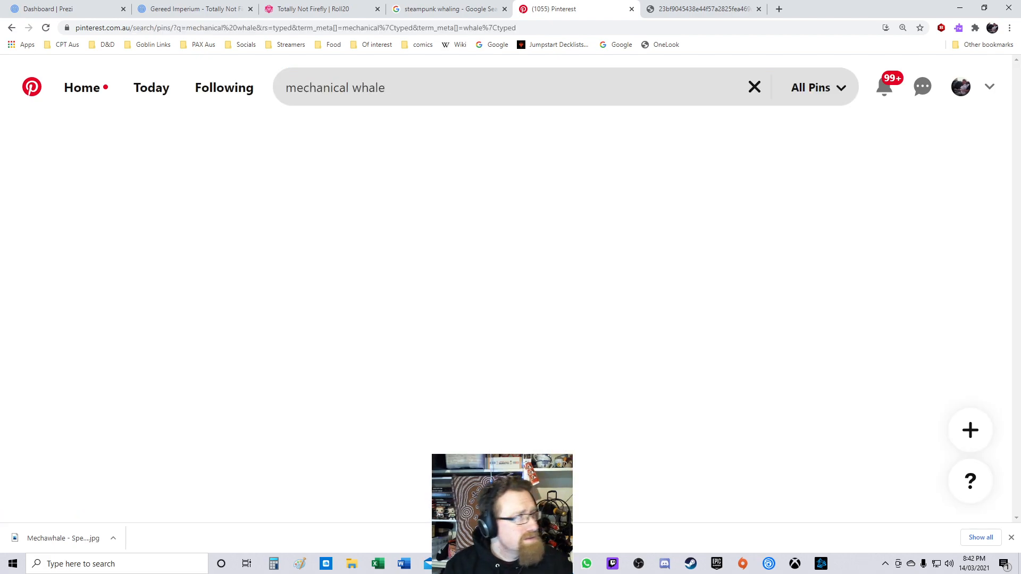
pyautogui.scroll(-3, 505, 239)
pyautogui.scroll(-9, 505, 240)
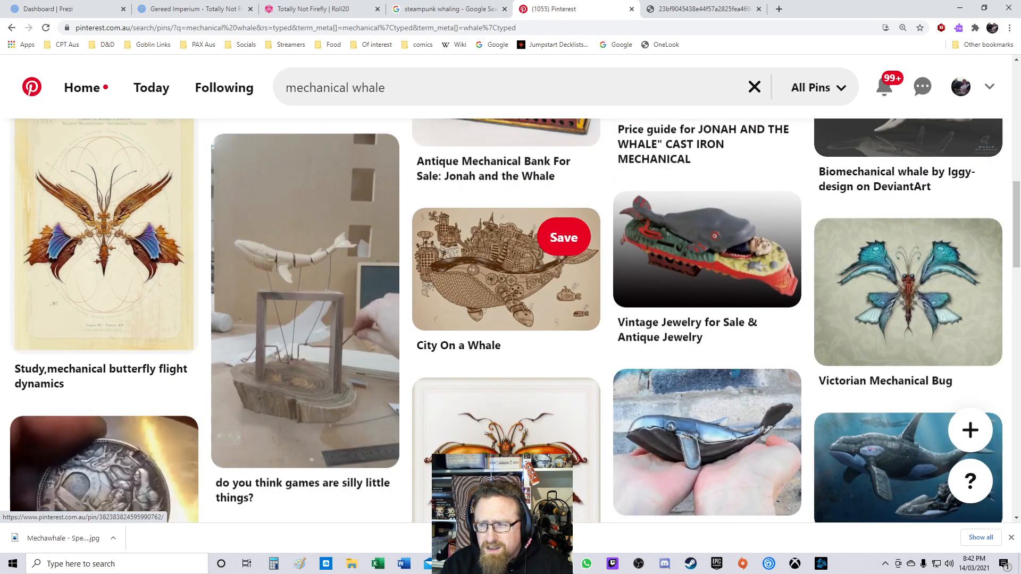
pyautogui.scroll(-4, 505, 239)
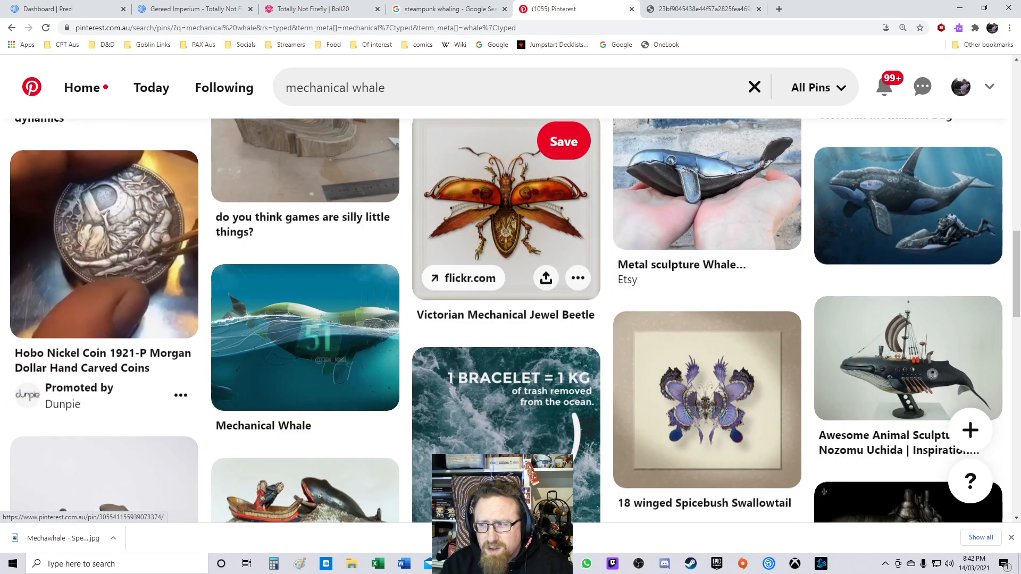
pyautogui.scroll(-3, 506, 239)
pyautogui.scroll(-4, 505, 239)
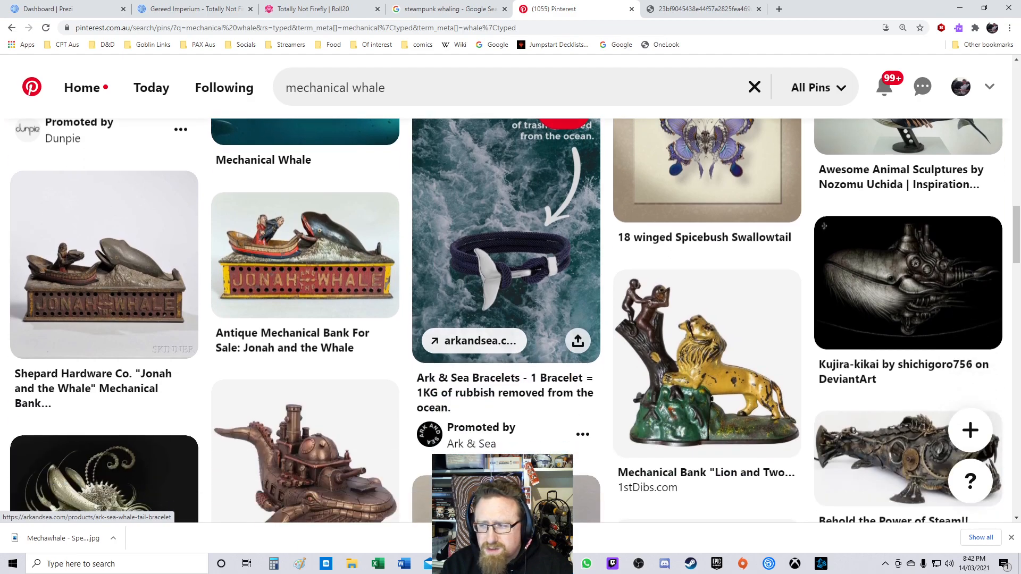
pyautogui.scroll(-4, 505, 239)
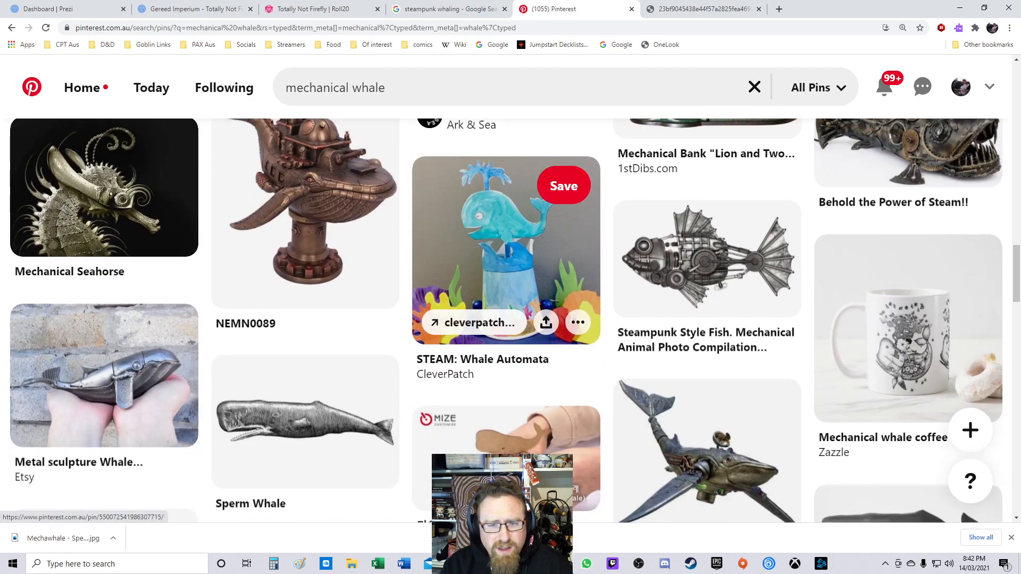
pyautogui.scroll(20, 506, 239)
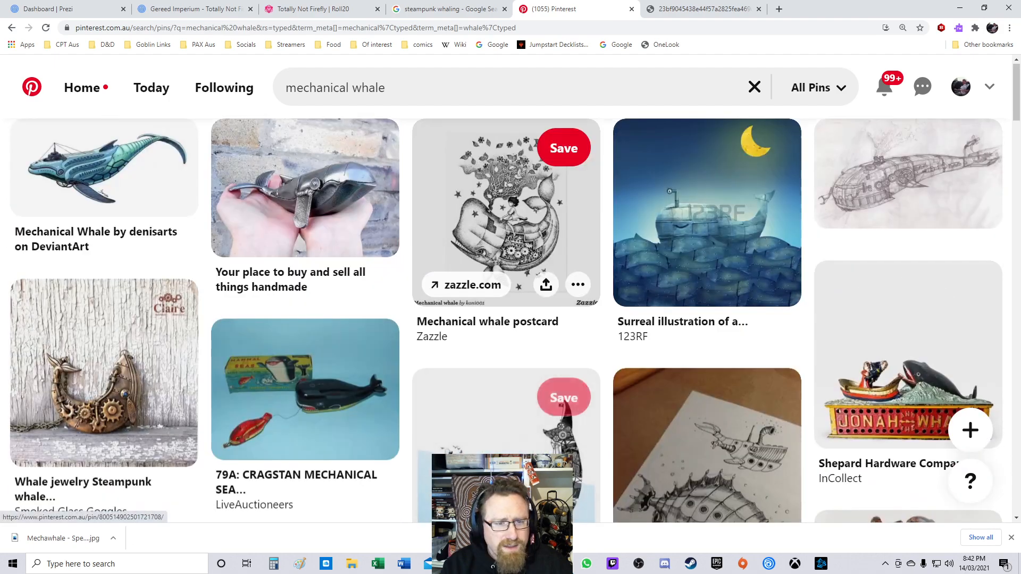
# Step: Search Pinterest for horizon zero dawn fanart whale and browse the results
pyautogui.click(330, 88)
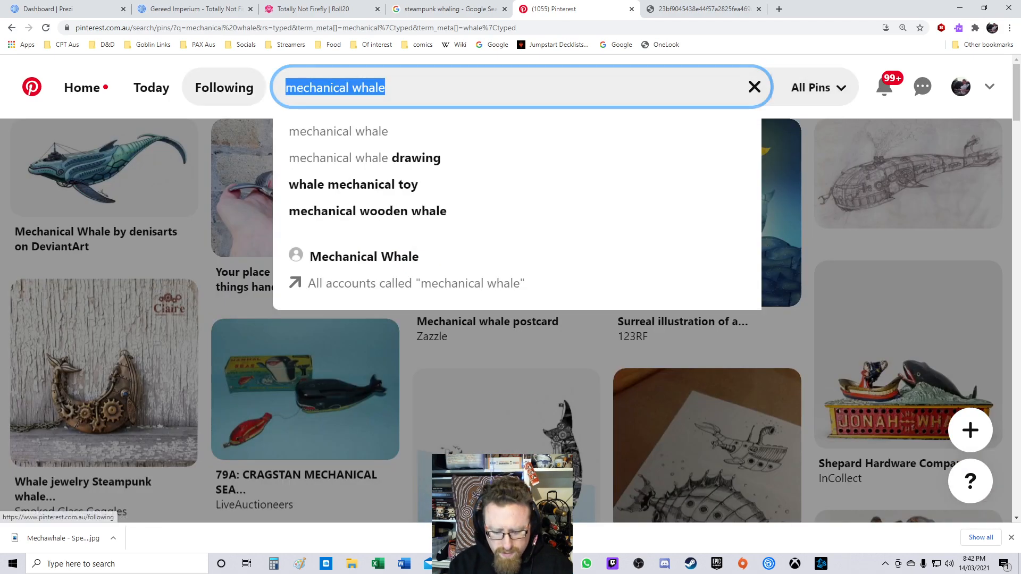
pyautogui.write('horizon')
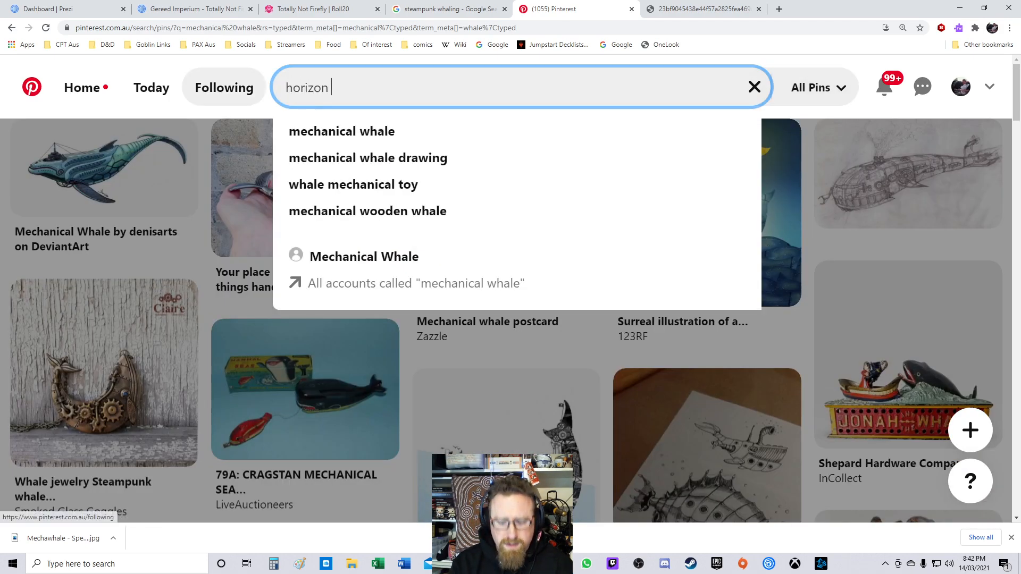
pyautogui.write(' zero dawn ')
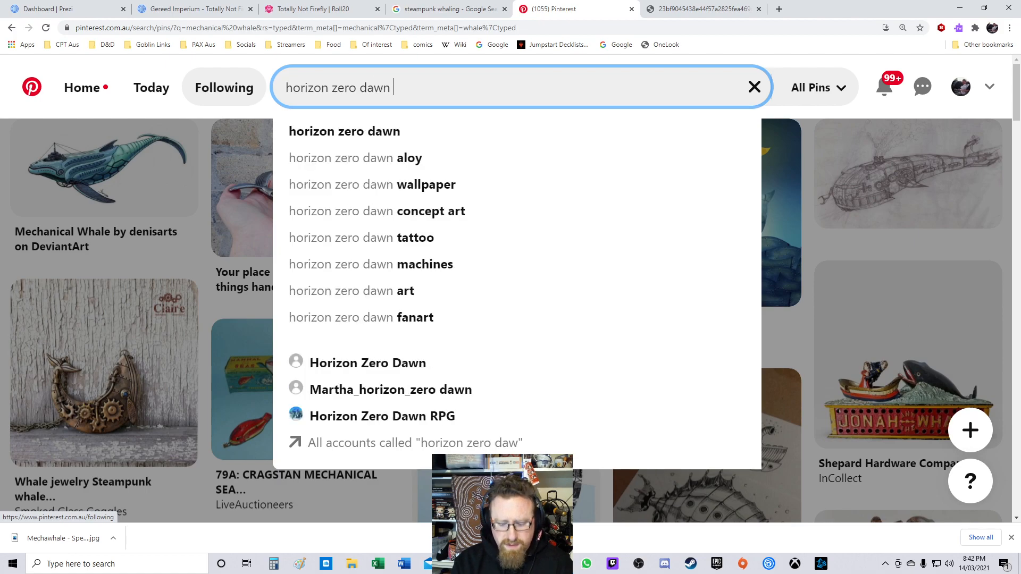
pyautogui.write('fanart ')
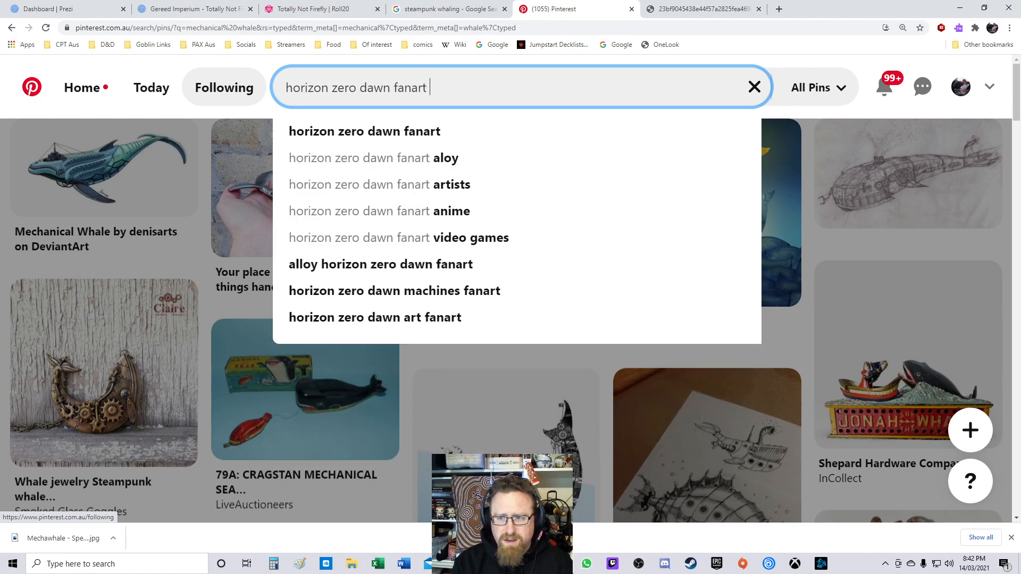
pyautogui.write('whale')
pyautogui.press('Return')
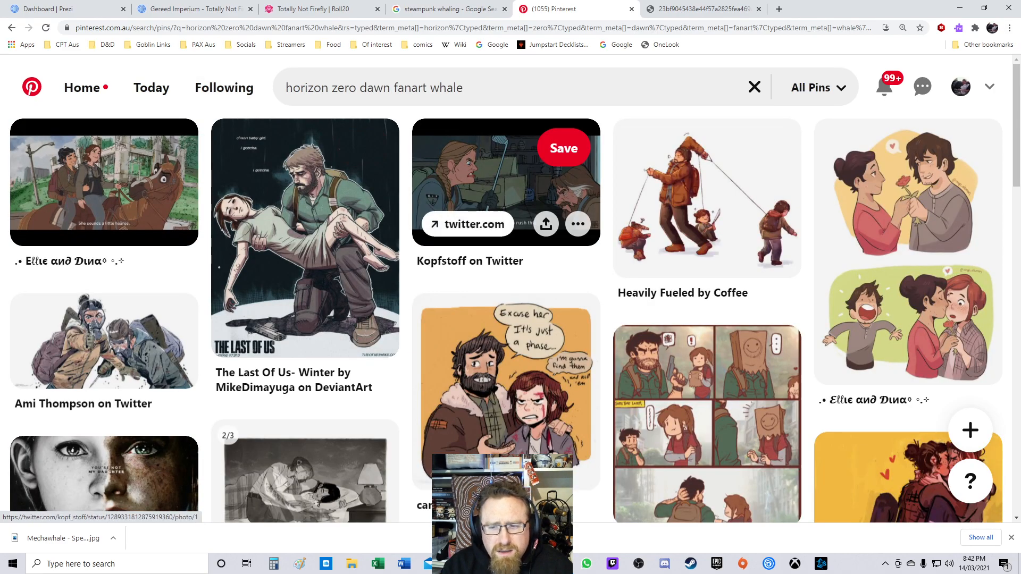
pyautogui.scroll(-5, 468, 159)
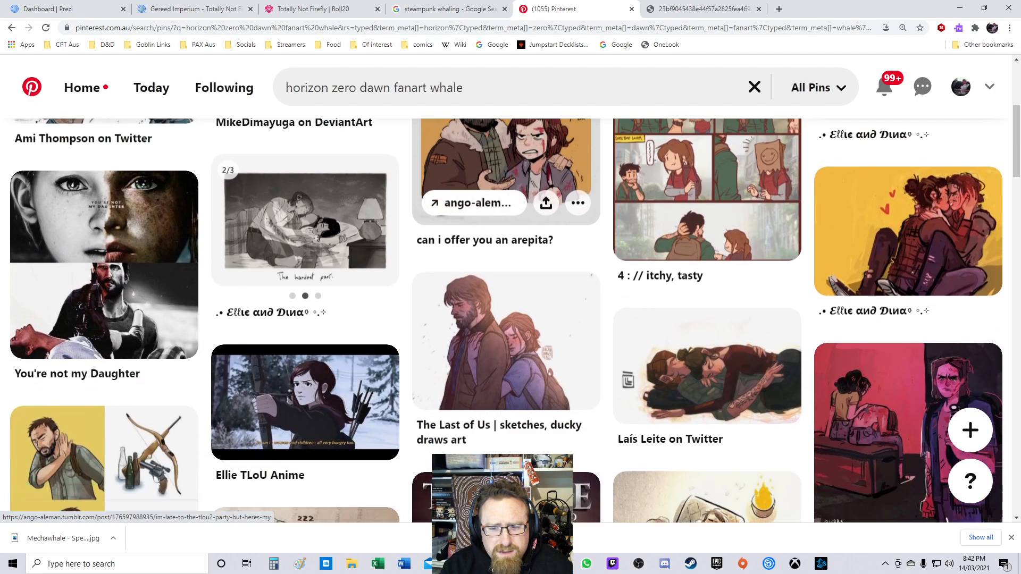
pyautogui.scroll(-3, 505, 239)
pyautogui.scroll(-3, 505, 240)
pyautogui.scroll(-2, 506, 213)
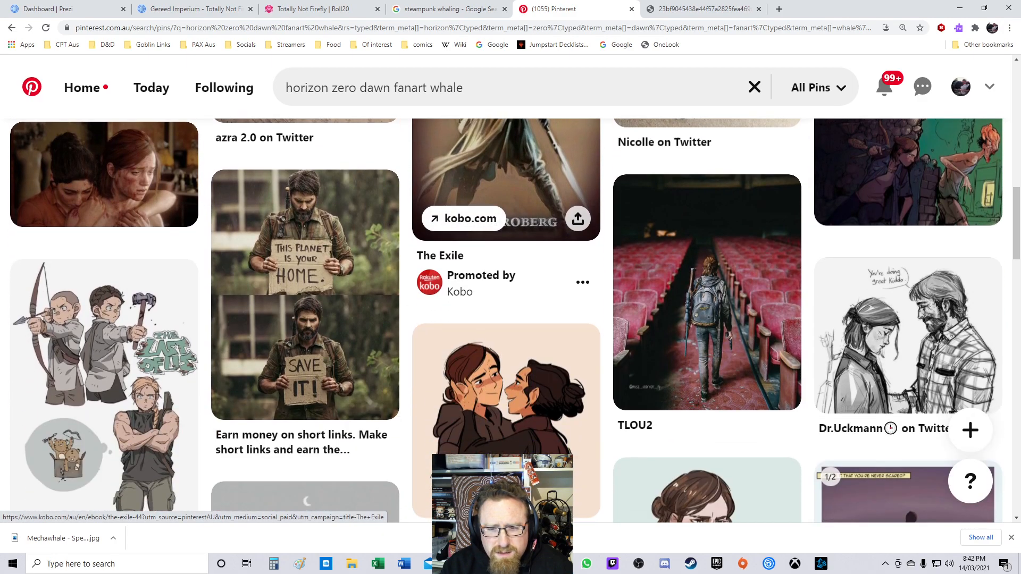
# Step: Scroll through the horizon zero dawn fanart whale results on Pinterest
pyautogui.scroll(-1, 506, 224)
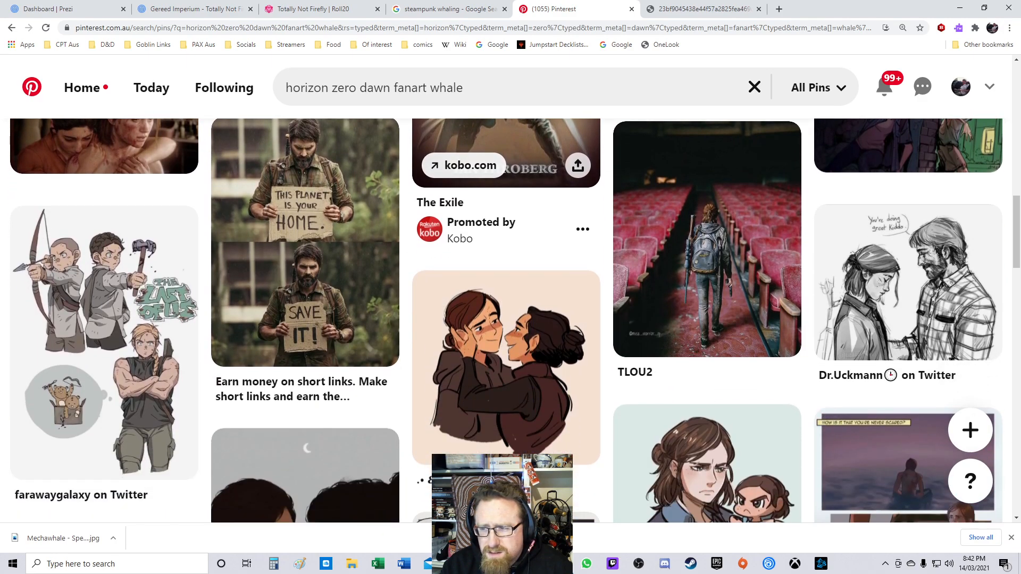
pyautogui.scroll(-3, 505, 224)
pyautogui.scroll(-4, 505, 239)
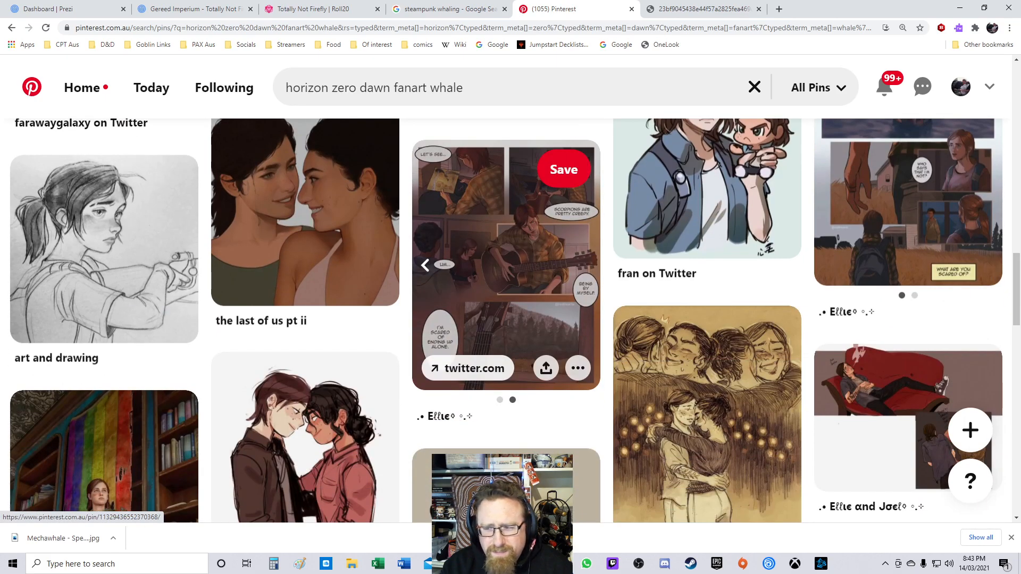
pyautogui.scroll(-6, 506, 224)
pyautogui.scroll(14, 505, 223)
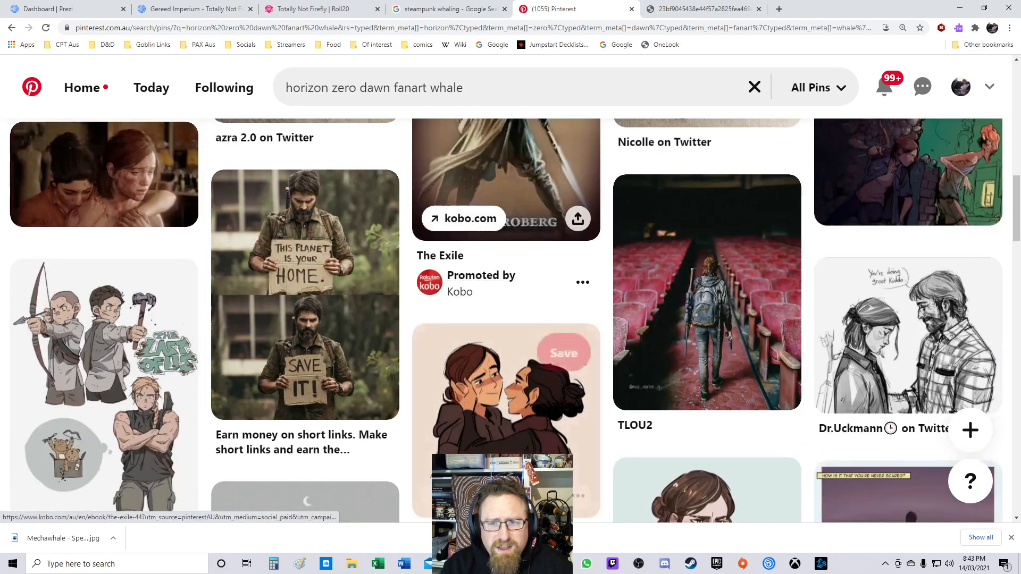
pyautogui.scroll(10, 506, 224)
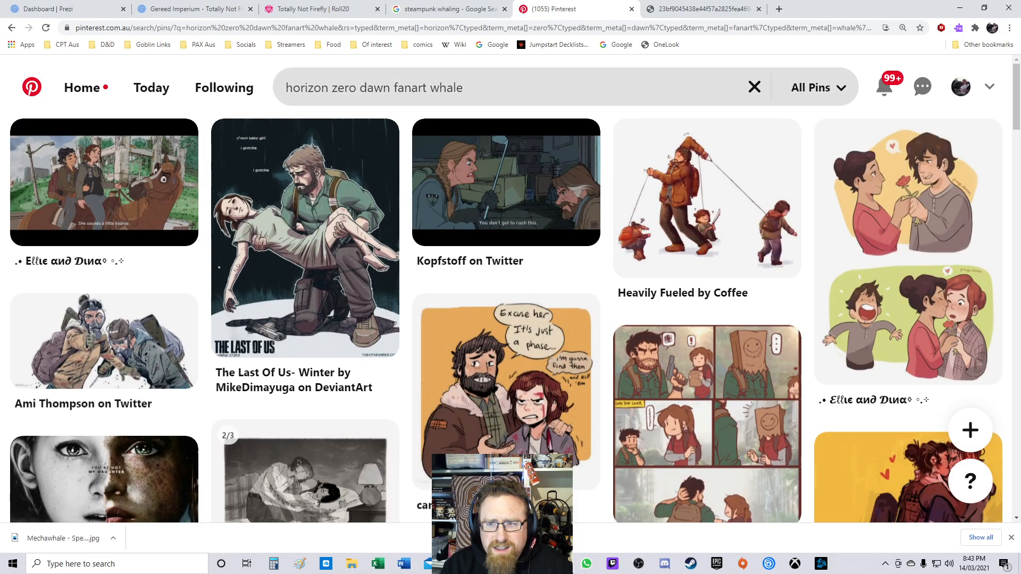
# Step: Remove whale from the search to look up horizon zero dawn fanart and scroll through those results
pyautogui.doubleClick(446, 88)
pyautogui.press('BackSpace')
pyautogui.press('Return')
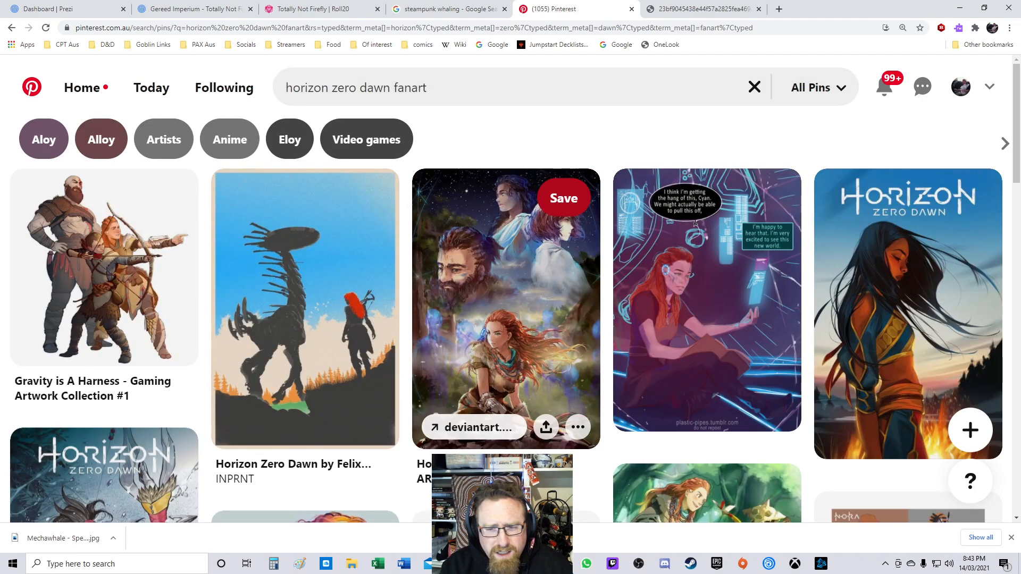
pyautogui.scroll(-4, 505, 213)
pyautogui.scroll(-9, 505, 229)
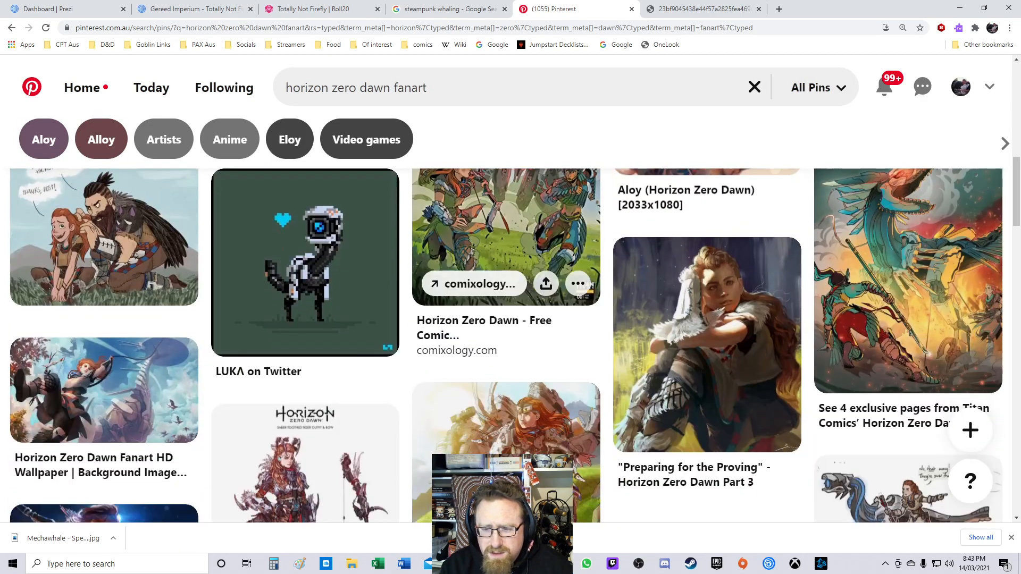
pyautogui.scroll(-8, 505, 244)
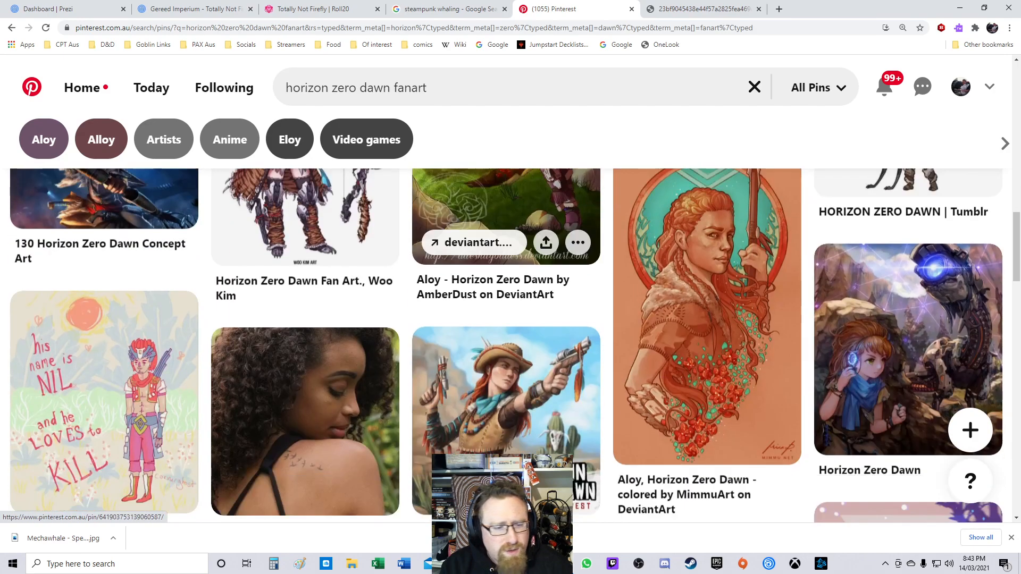
pyautogui.scroll(-12, 505, 240)
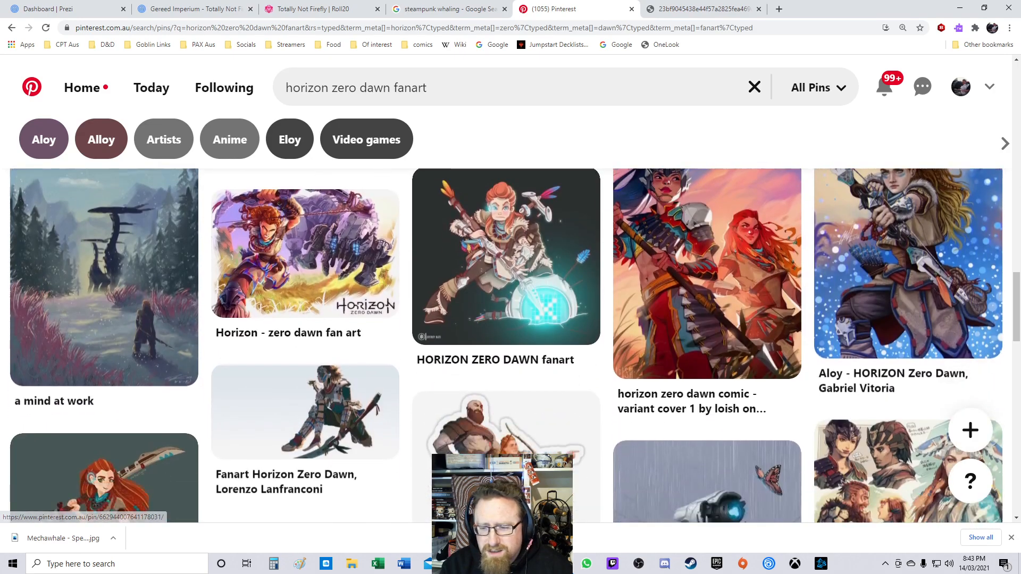
pyautogui.scroll(-13, 505, 240)
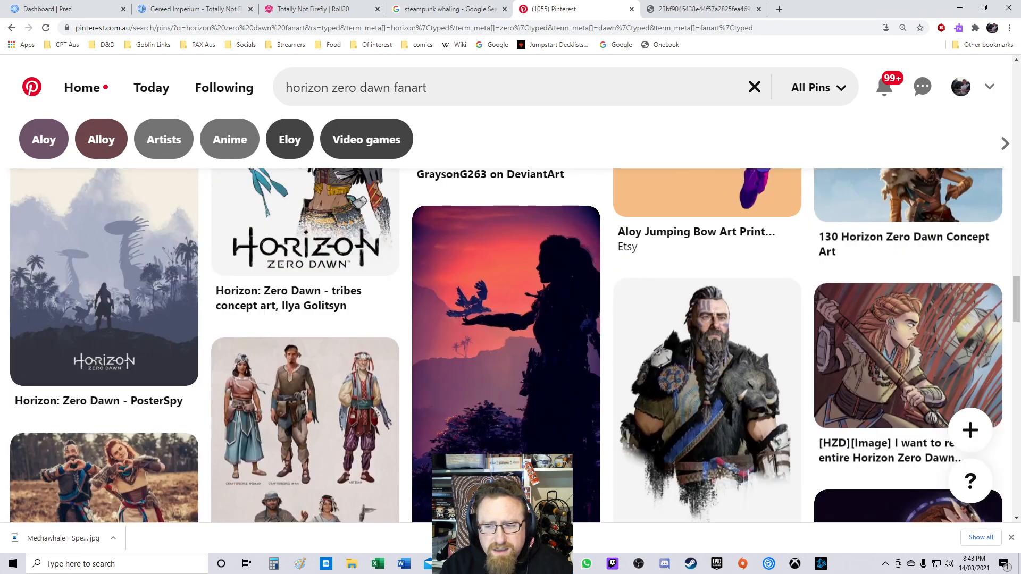
pyautogui.scroll(-5, 505, 239)
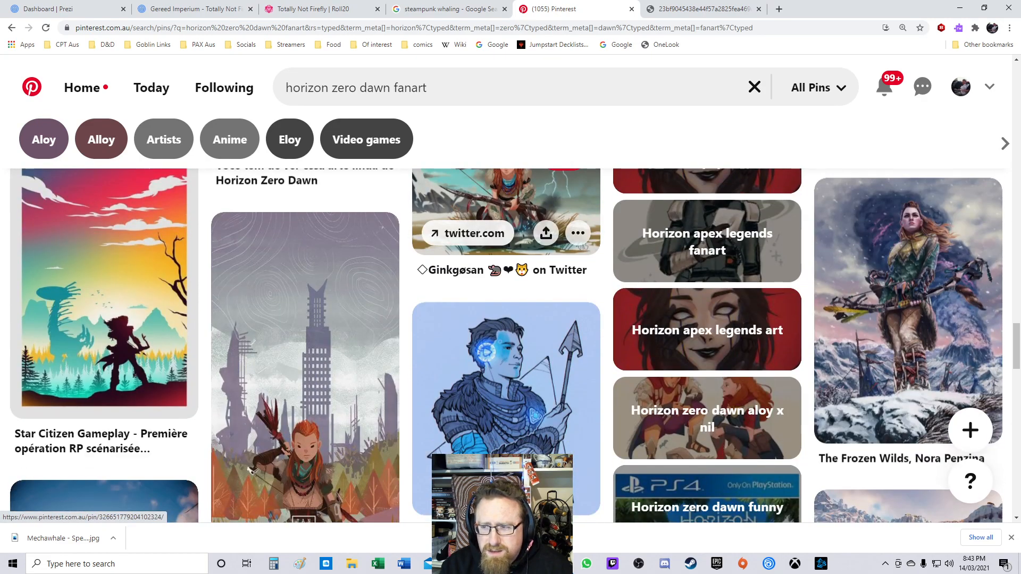
pyautogui.scroll(6, 506, 240)
# Step: Search Pinterest for mechanoid whale
pyautogui.click(357, 88)
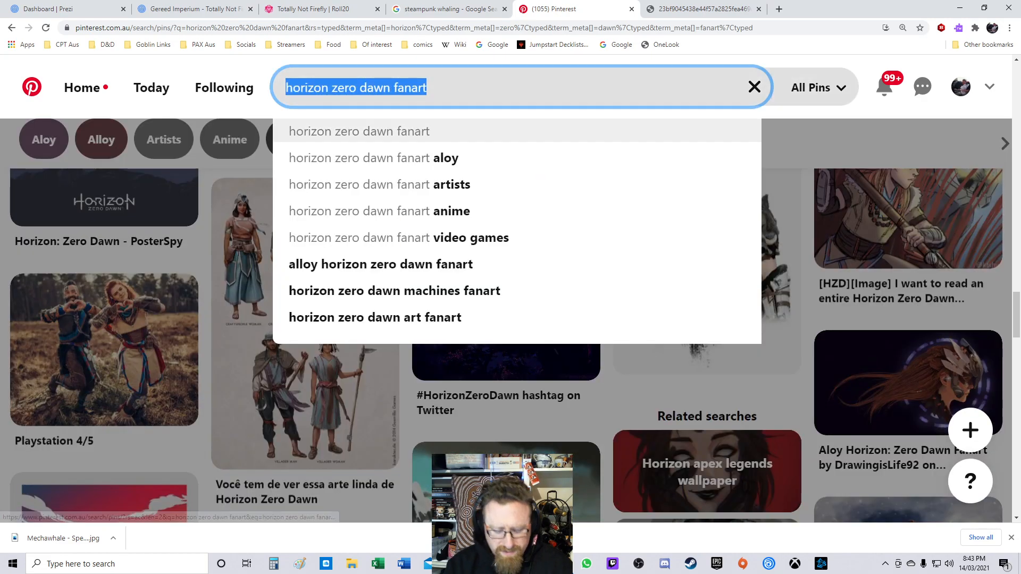
pyautogui.write('m')
pyautogui.press('BackSpace')
pyautogui.write('mechanoid whale')
pyautogui.press('Return')
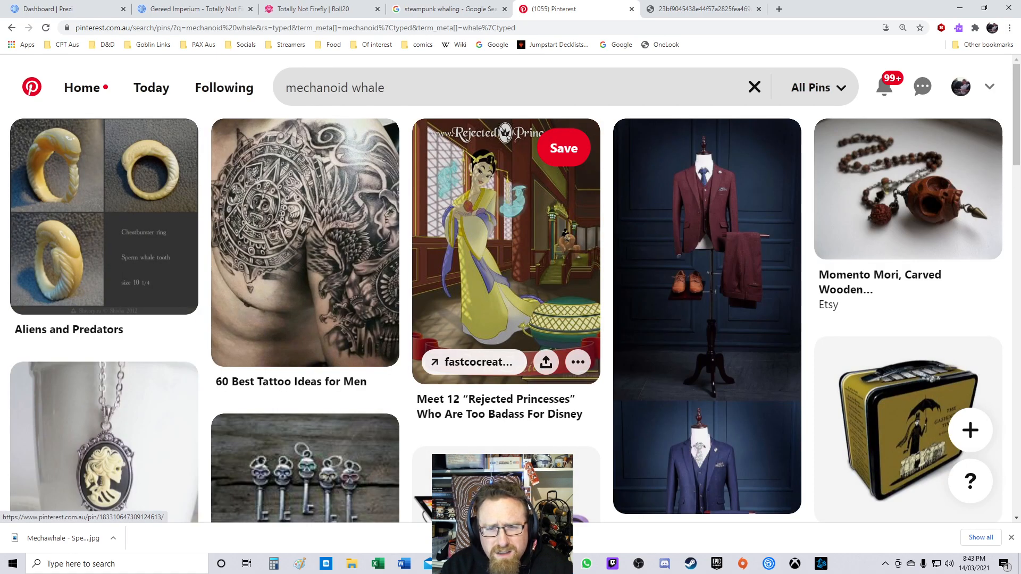
pyautogui.scroll(-2, 505, 266)
pyautogui.scroll(2, 506, 266)
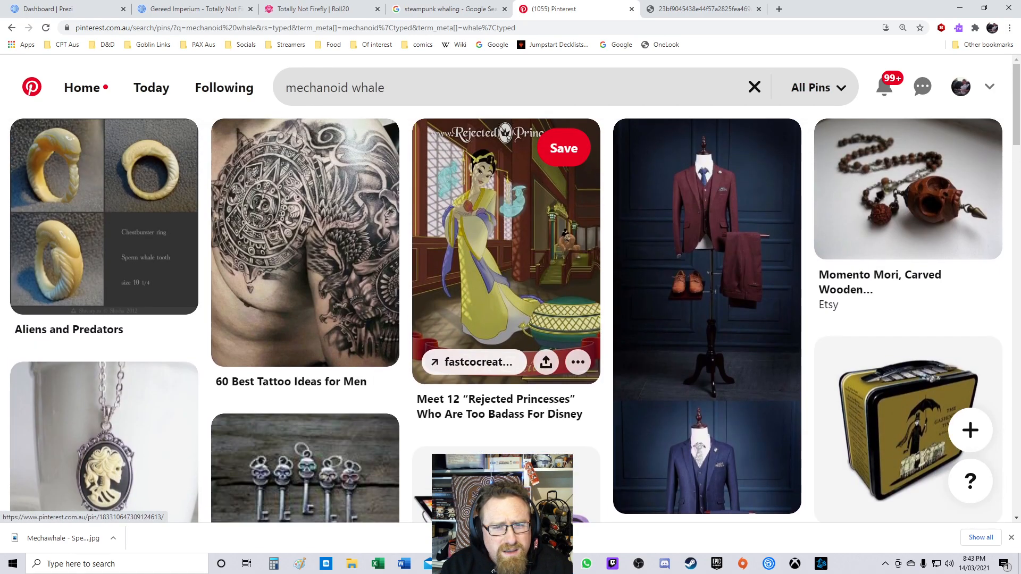
# Step: Scroll through the mechanoid whale results down to the related searches and back to the top
pyautogui.scroll(-12, 505, 240)
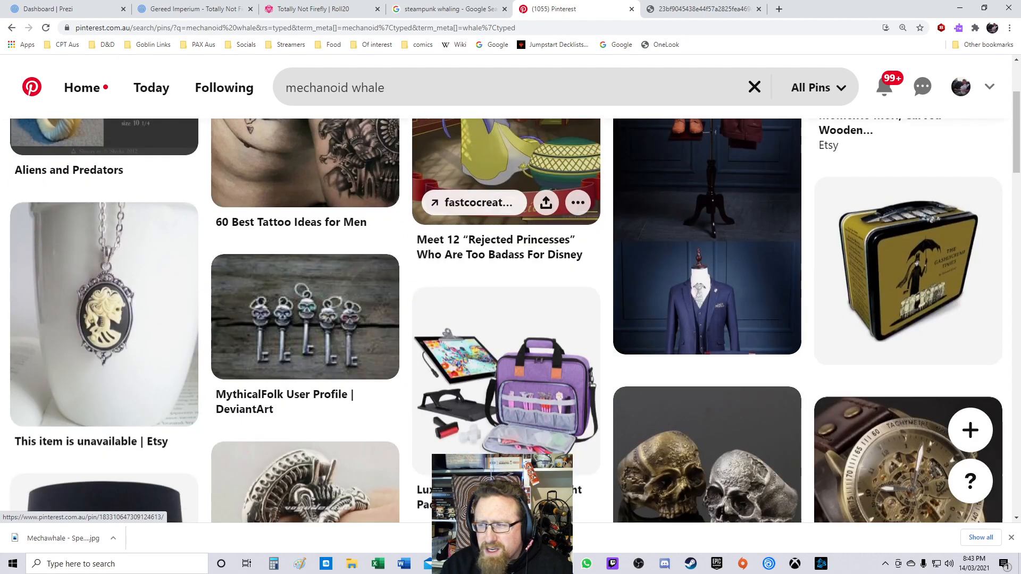
pyautogui.scroll(-8, 505, 159)
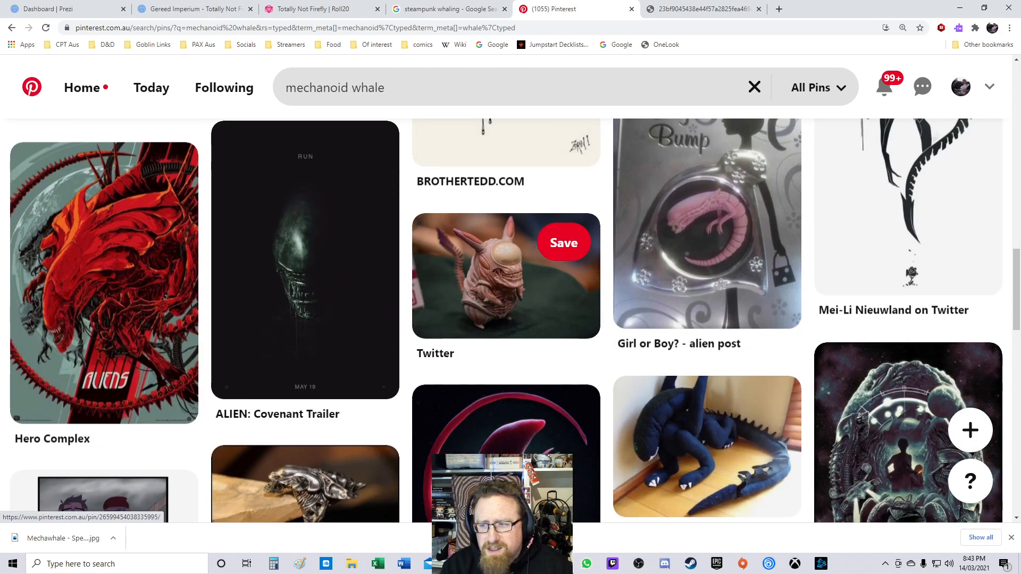
pyautogui.scroll(-4, 505, 276)
pyautogui.scroll(-4, 505, 277)
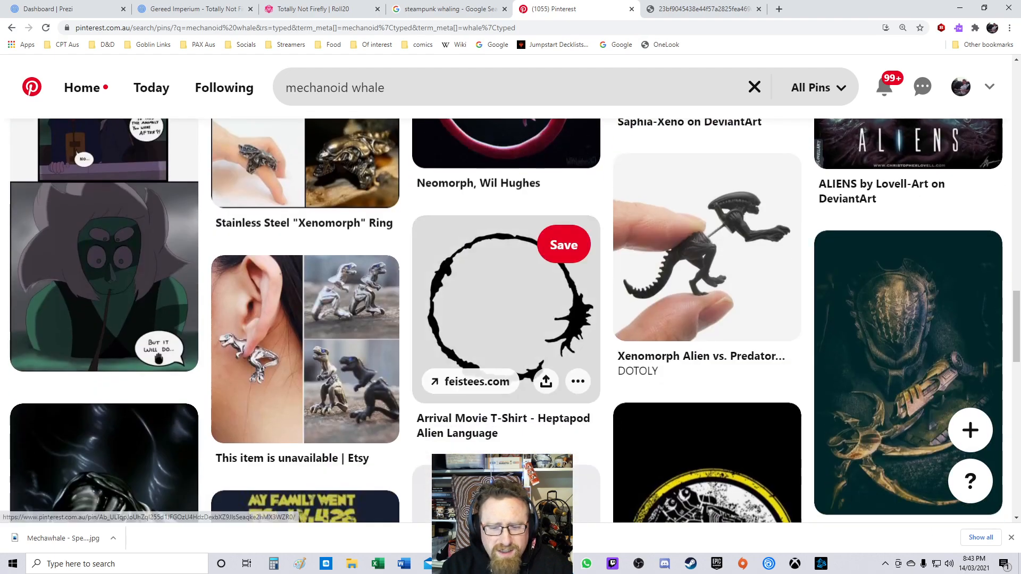
pyautogui.scroll(-4, 505, 277)
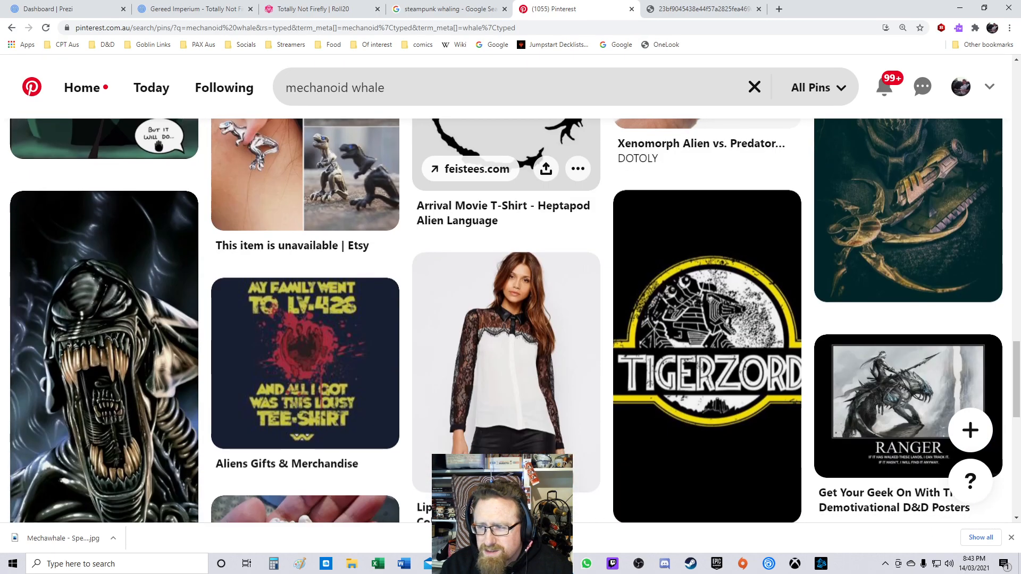
pyautogui.scroll(-4, 505, 213)
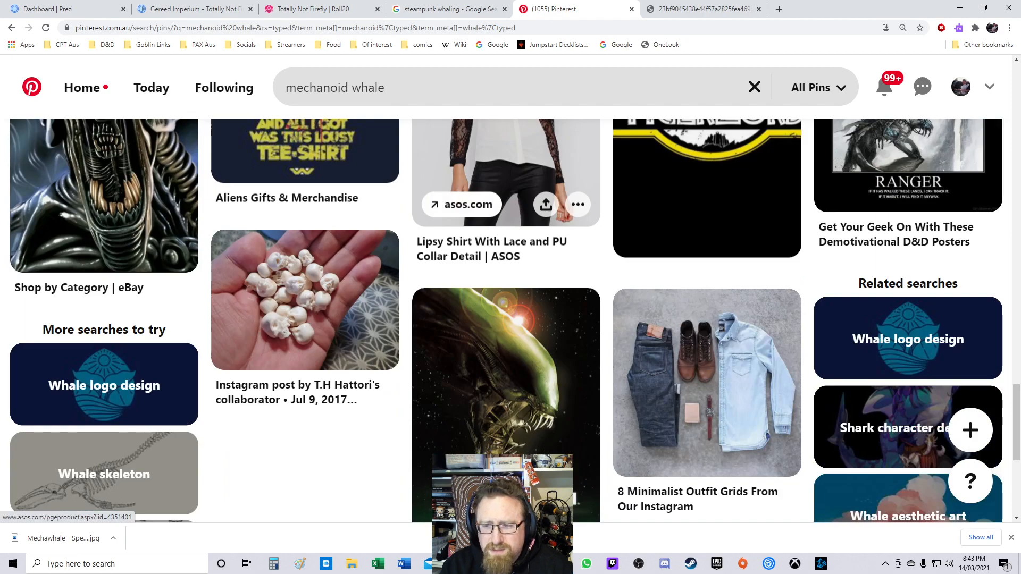
pyautogui.scroll(4, 506, 319)
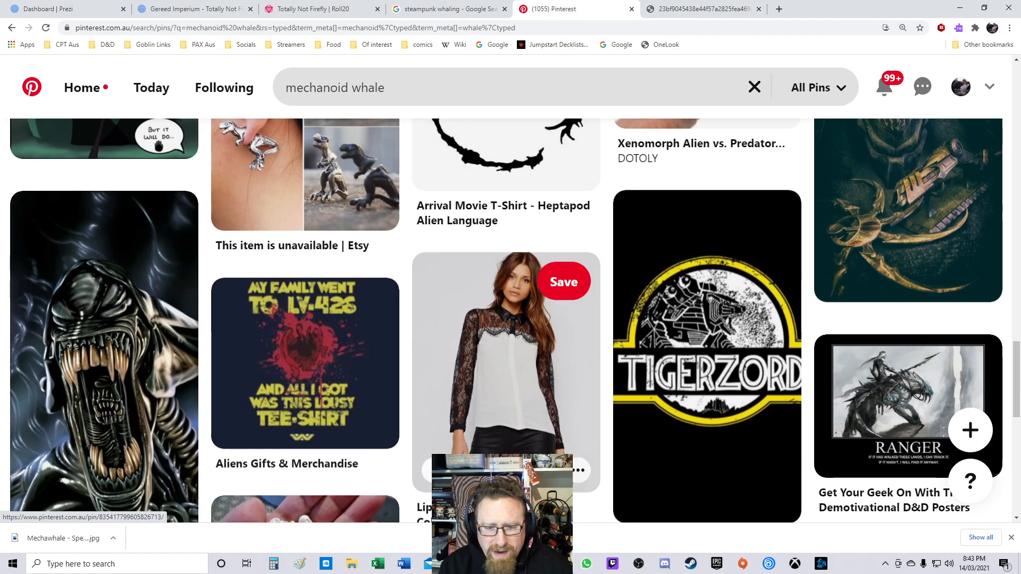
pyautogui.scroll(-5, 511, 319)
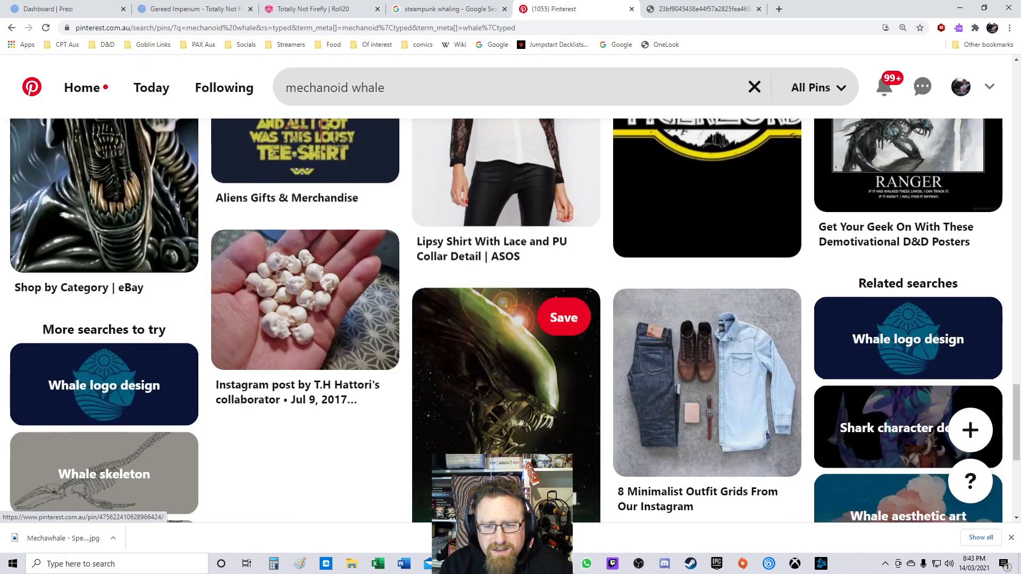
pyautogui.scroll(-5, 505, 319)
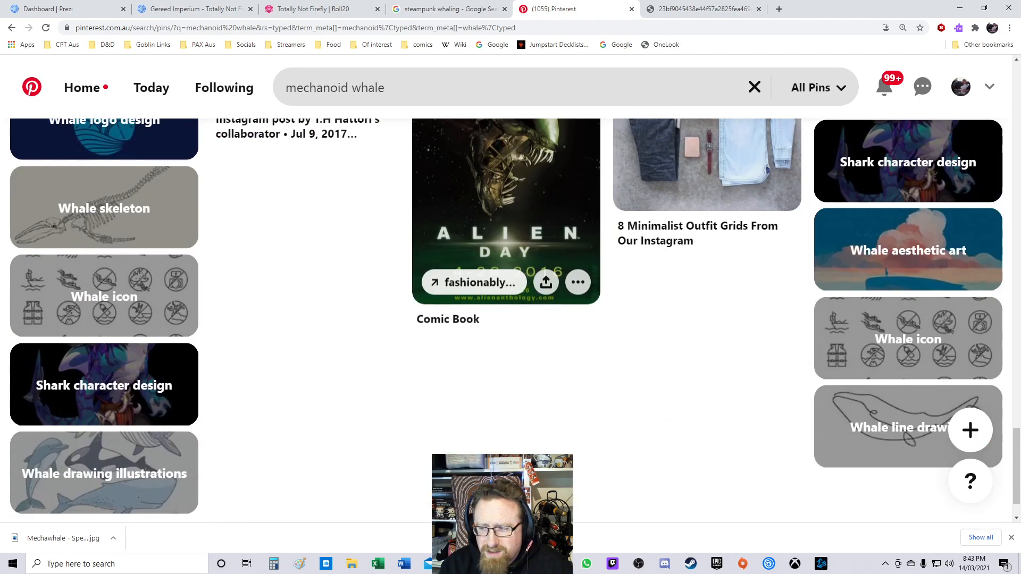
pyautogui.scroll(-1, 505, 212)
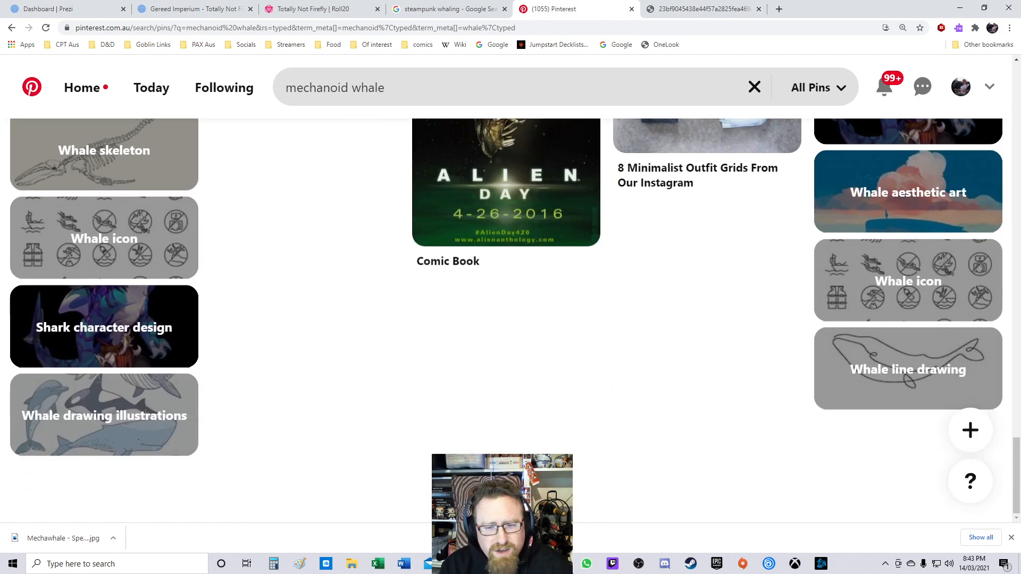
pyautogui.scroll(1, 505, 239)
pyautogui.scroll(20, 505, 255)
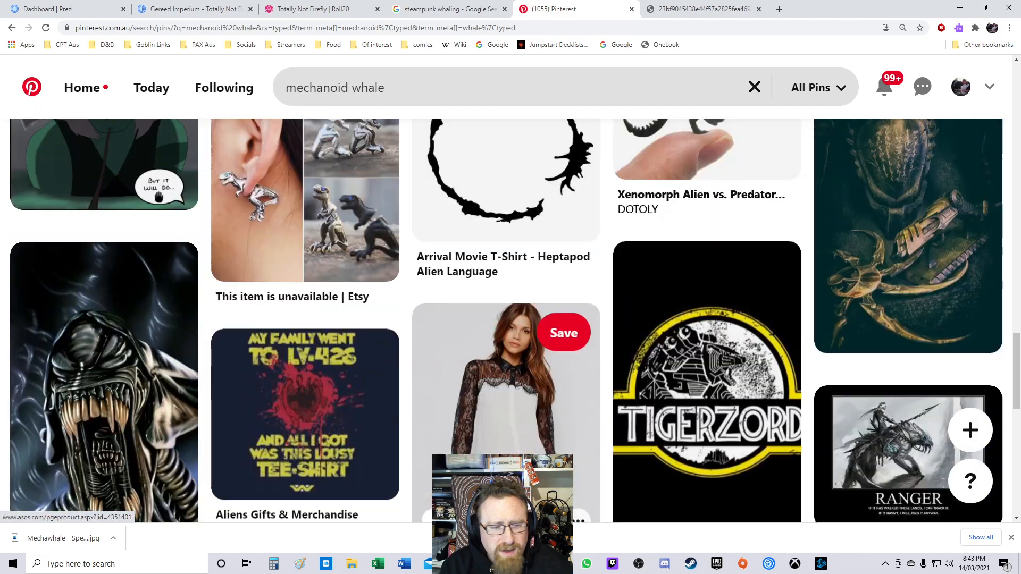
pyautogui.scroll(5, 505, 239)
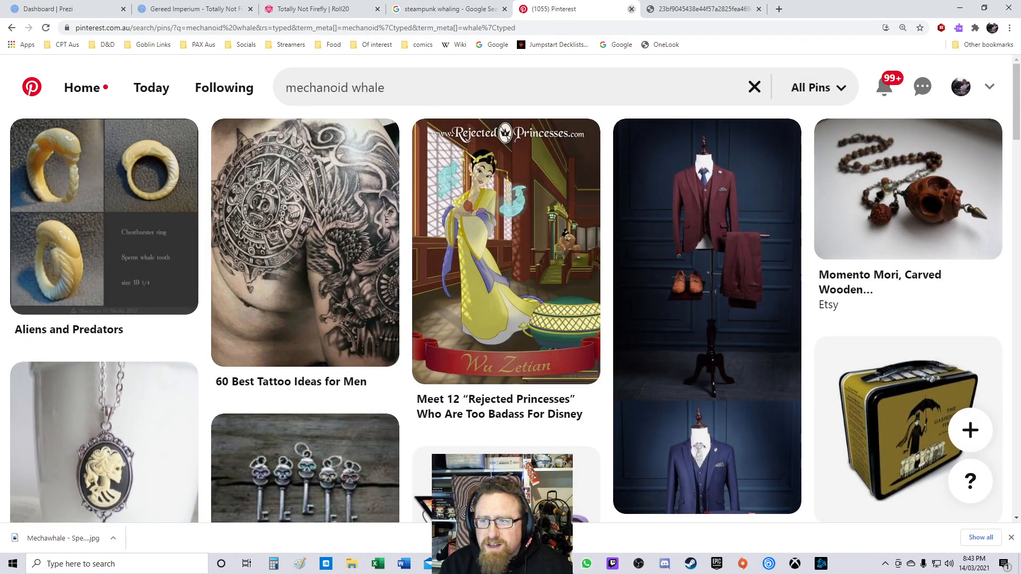
# Step: Switch to the Google Images tab for steampunk whaling and scroll through its results
pyautogui.click(632, 9)
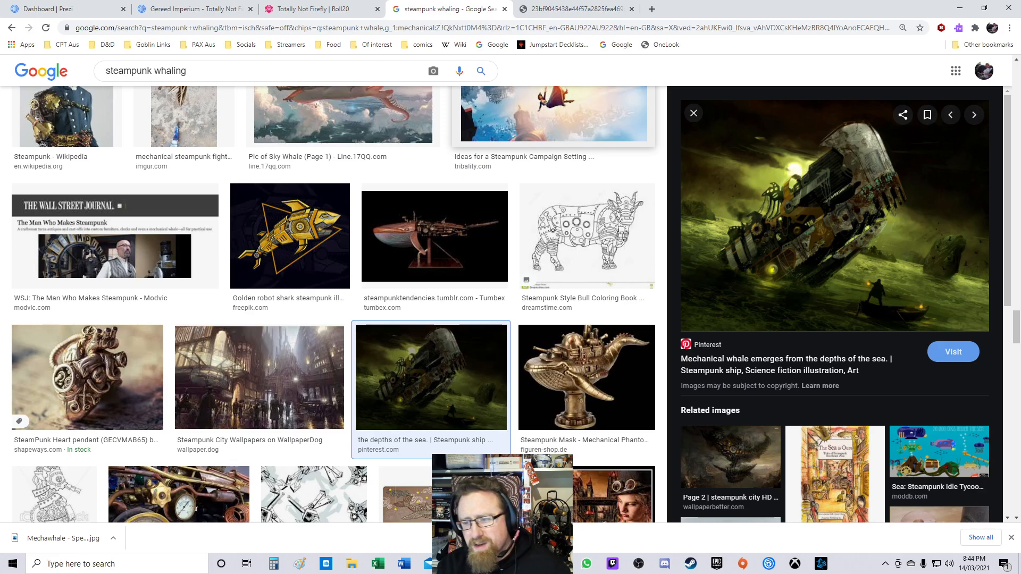
pyautogui.scroll(-10, 335, 303)
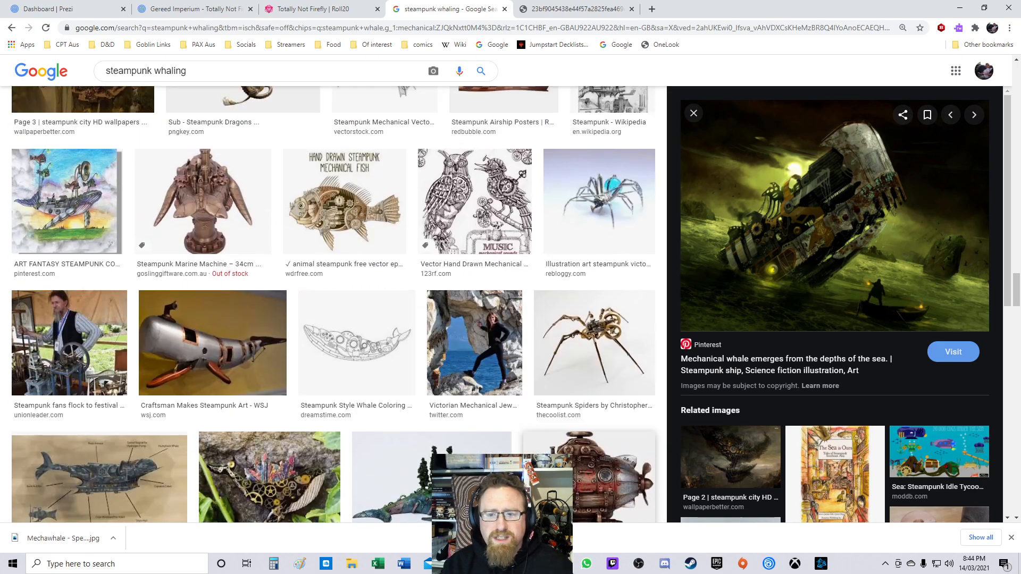
pyautogui.scroll(15, 333, 305)
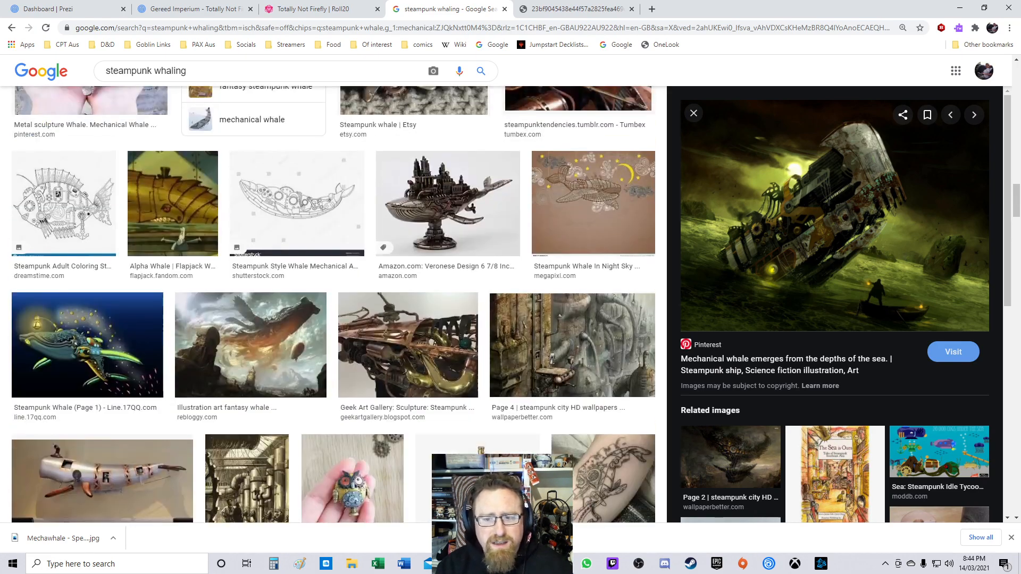
pyautogui.scroll(7, 563, 269)
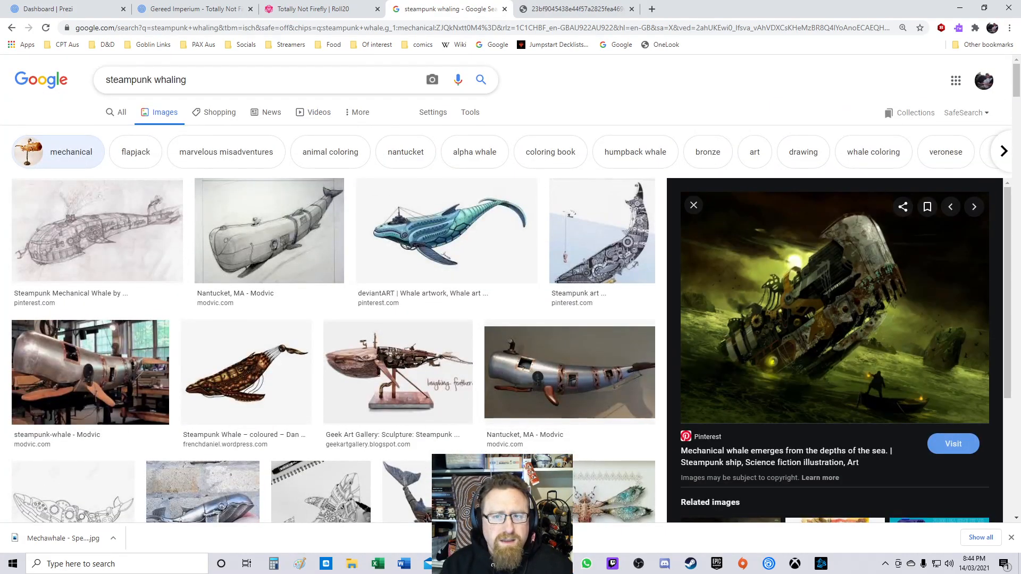
# Step: Search Google Images for leviathan steampunk mech and scroll through the results
pyautogui.tripleClick(154, 80)
pyautogui.write('leviath')
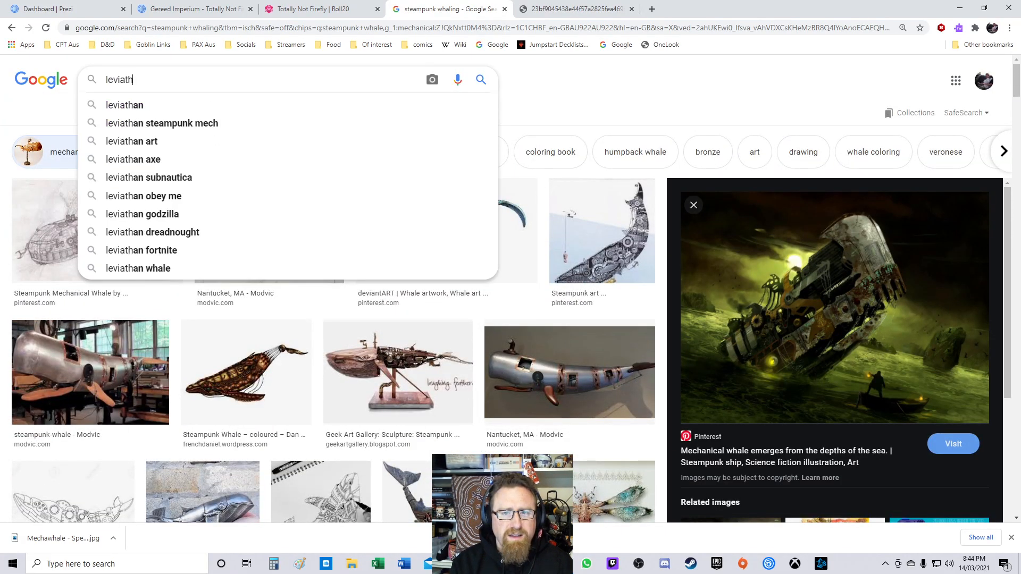
pyautogui.write('an s')
pyautogui.press('Down')
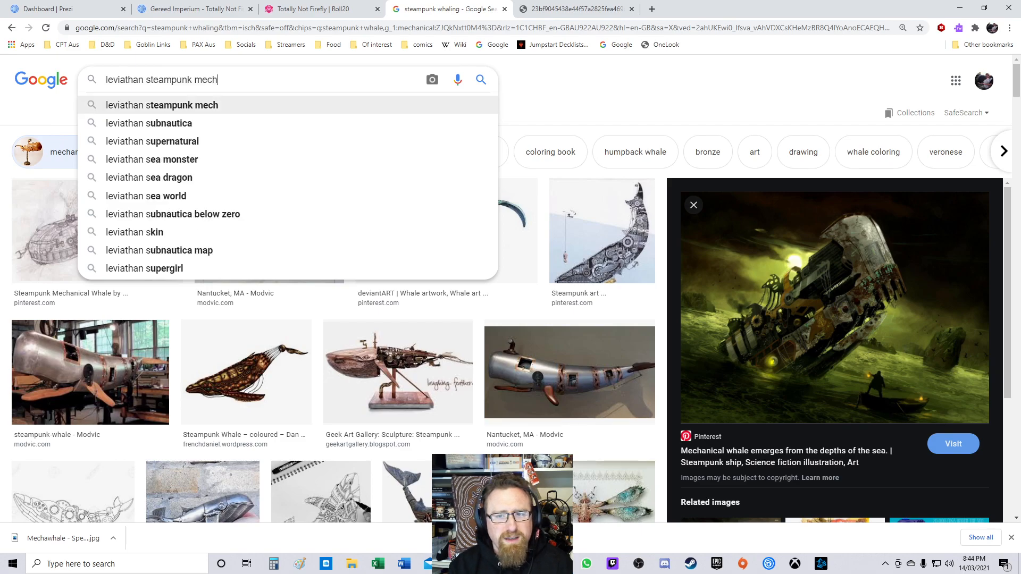
pyautogui.press('Return')
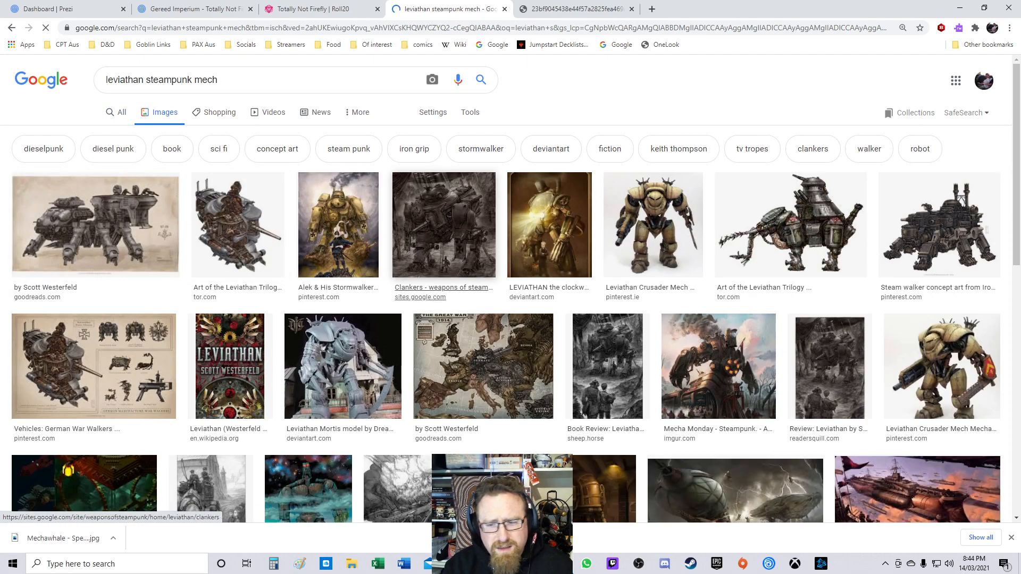
pyautogui.scroll(-4, 505, 308)
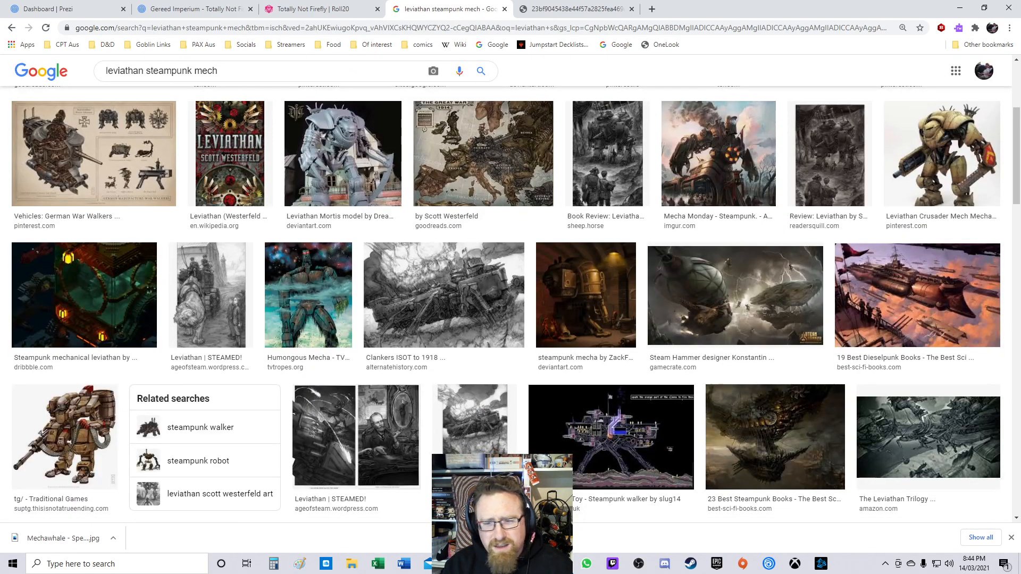
pyautogui.scroll(-5, 505, 305)
pyautogui.scroll(9, 505, 305)
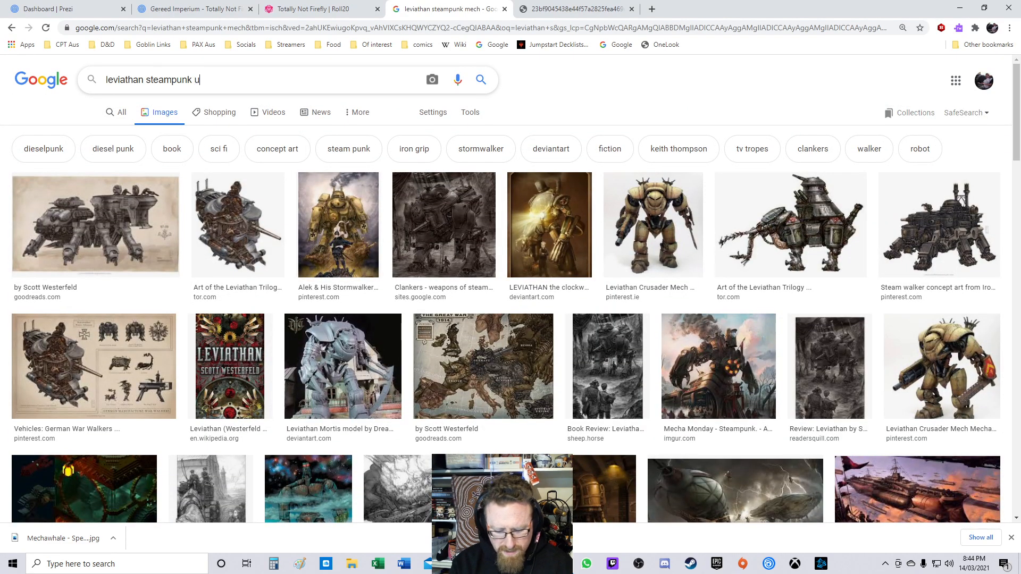
# Step: Search Google Images for leviathan steampunk underwater and open the Dark fantasy art image preview
pyautogui.write('erwat')
pyautogui.press('Return')
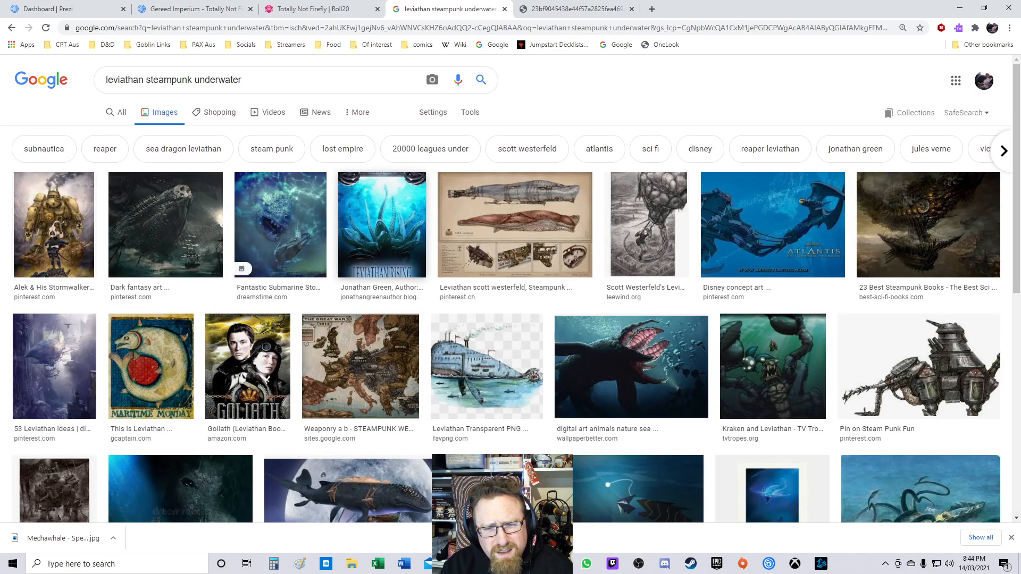
pyautogui.click(183, 226)
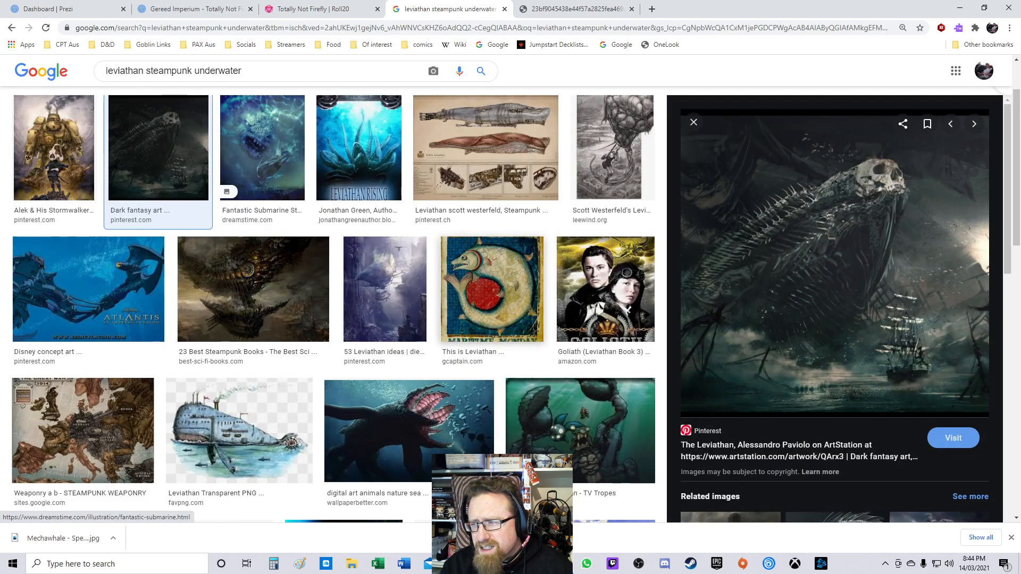
# Step: Preview the Fantastic Submarine, digital art sea monster and Leviathan Scott Westerfeld images among the leviathan steampunk underwater results
pyautogui.scroll(2, 221, 229)
pyautogui.click(262, 223)
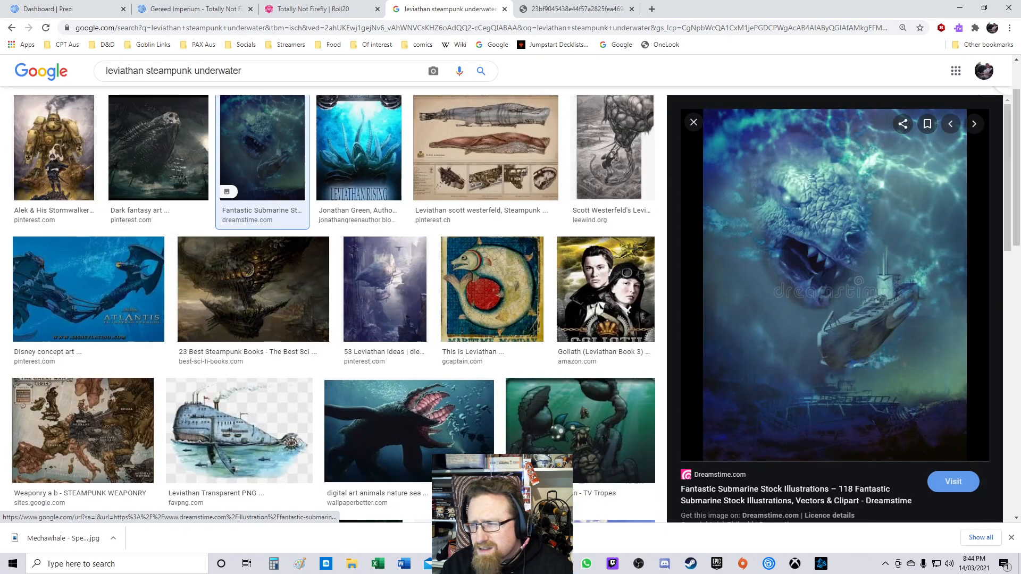
pyautogui.scroll(-3, 334, 220)
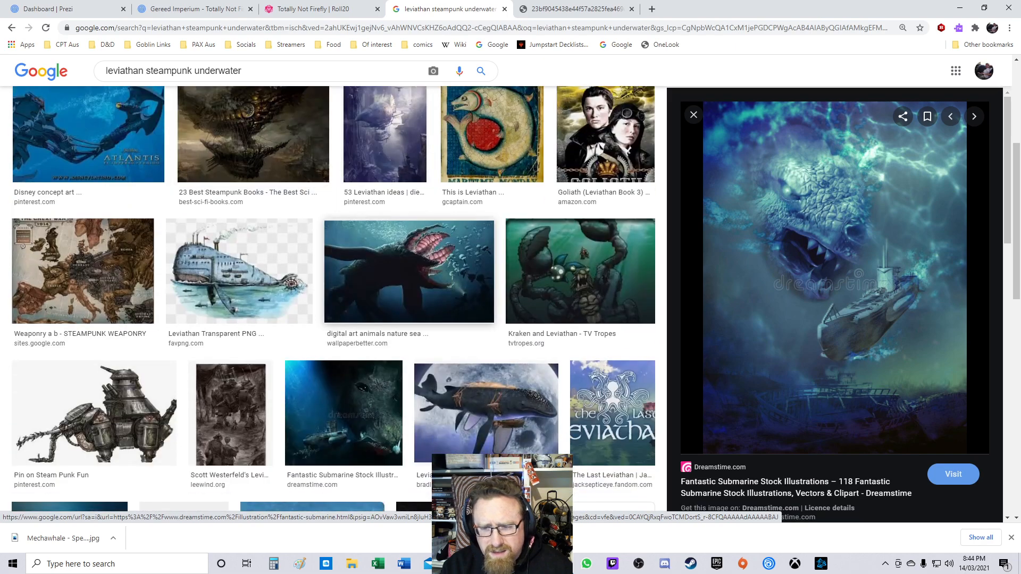
pyautogui.click(409, 271)
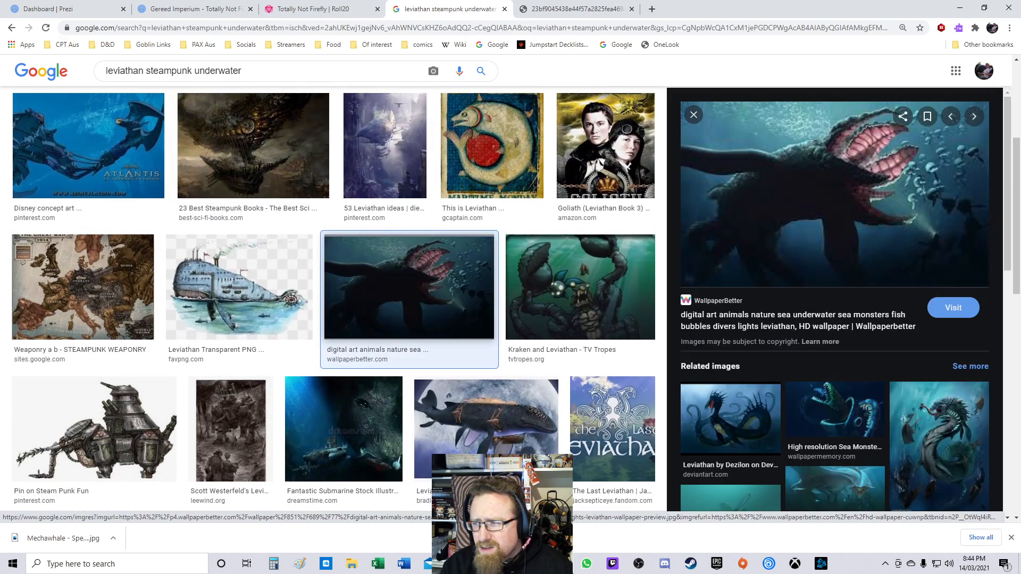
pyautogui.scroll(-6, 313, 236)
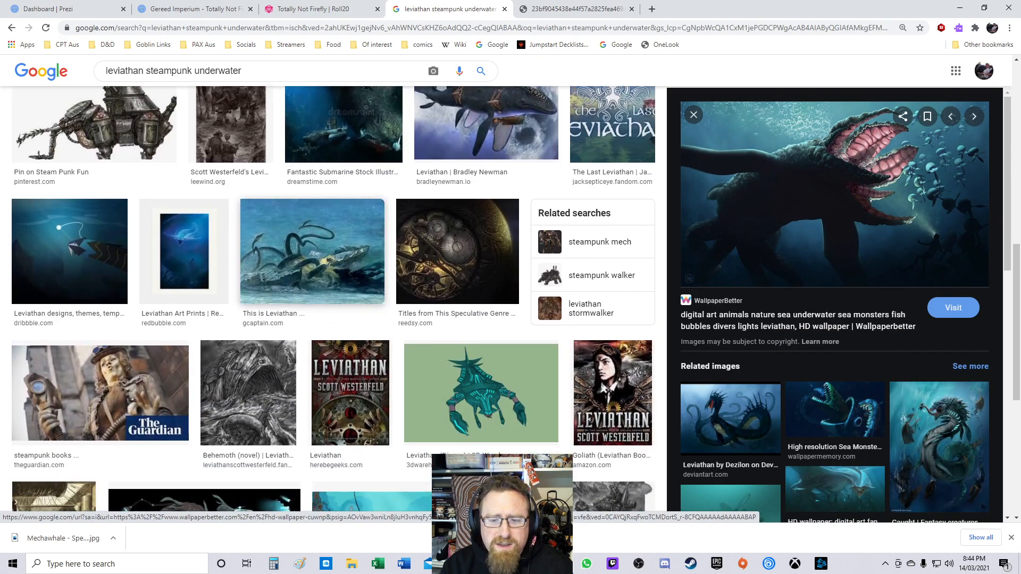
pyautogui.scroll(-2, 346, 261)
pyautogui.scroll(-3, 349, 266)
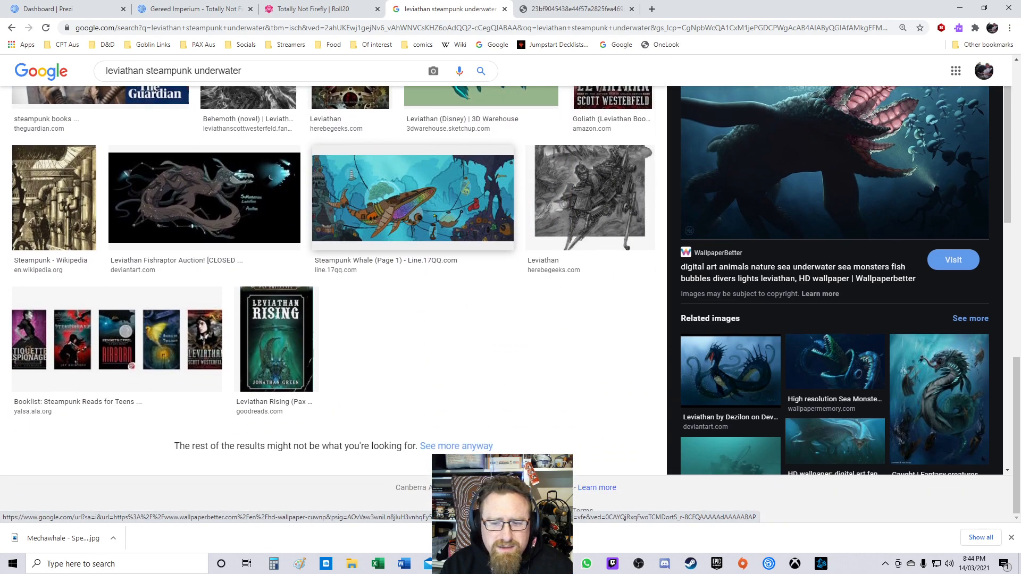
pyautogui.scroll(20, 348, 266)
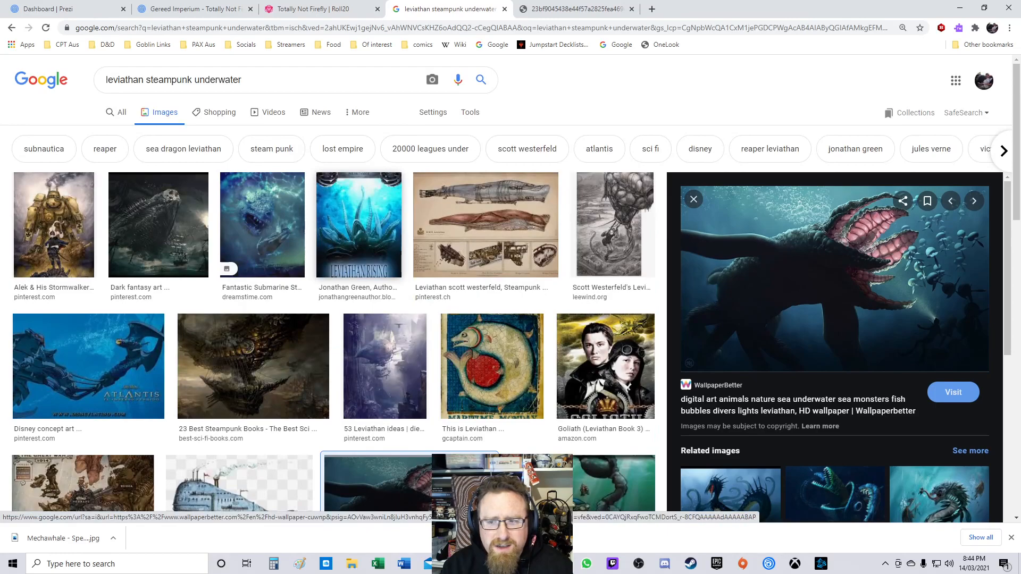
pyautogui.click(485, 228)
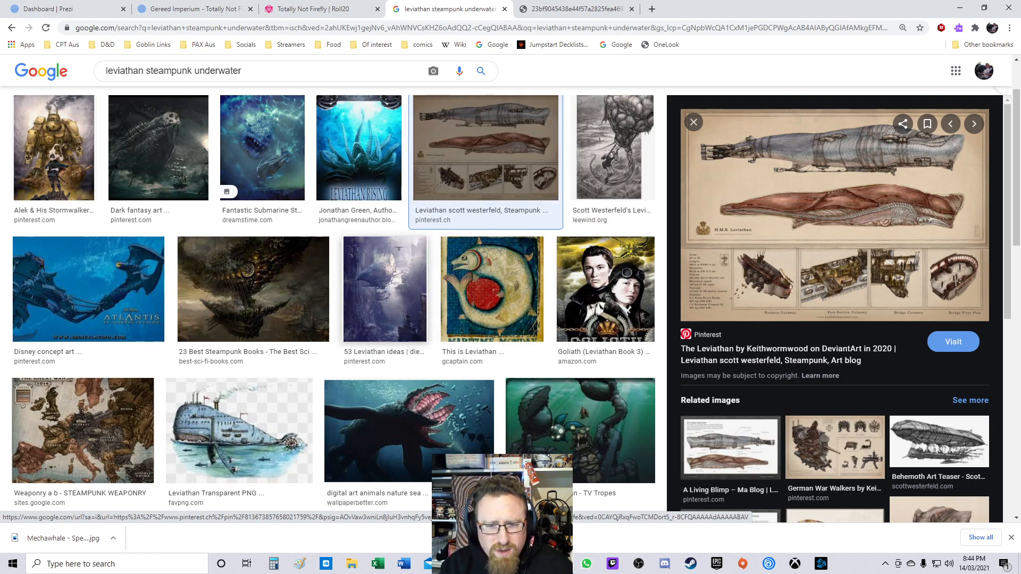
# Step: Change the query to search Google Images for mechanoid underwater
pyautogui.scroll(2, 385, 290)
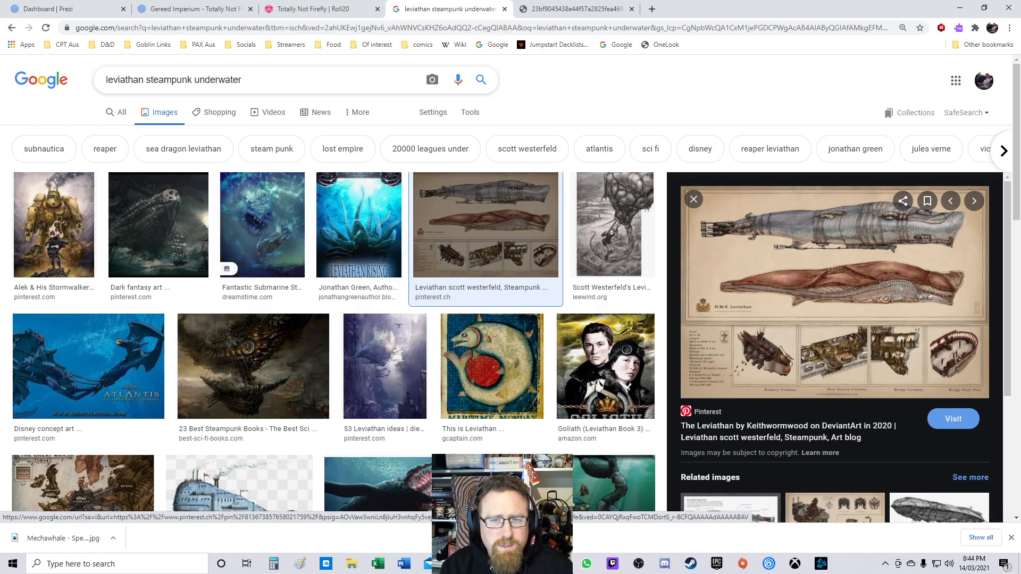
pyautogui.doubleClick(167, 79)
pyautogui.moveTo(239, 79); pyautogui.dragTo(234, 79)
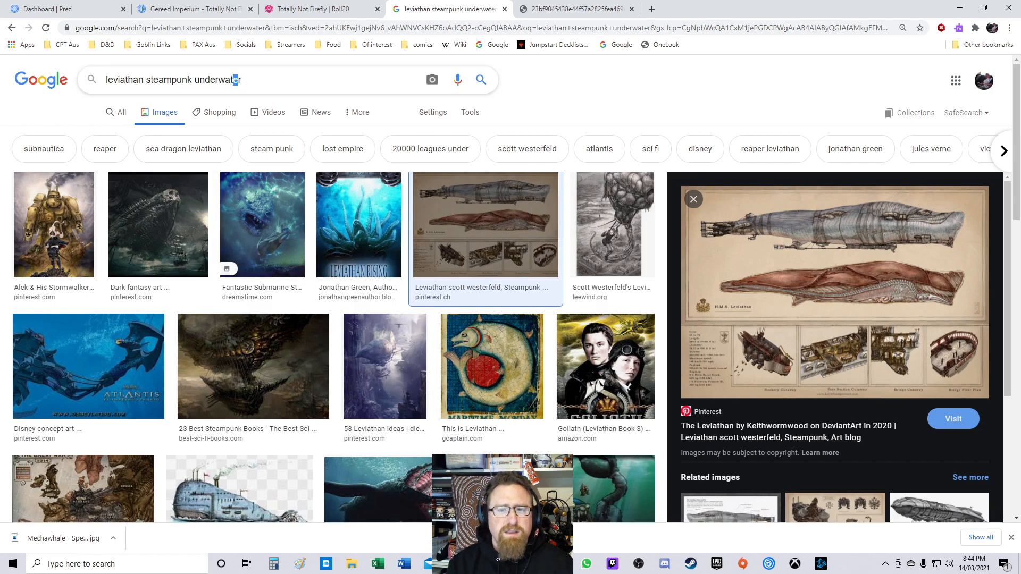
pyautogui.moveTo(106, 80); pyautogui.dragTo(194, 80)
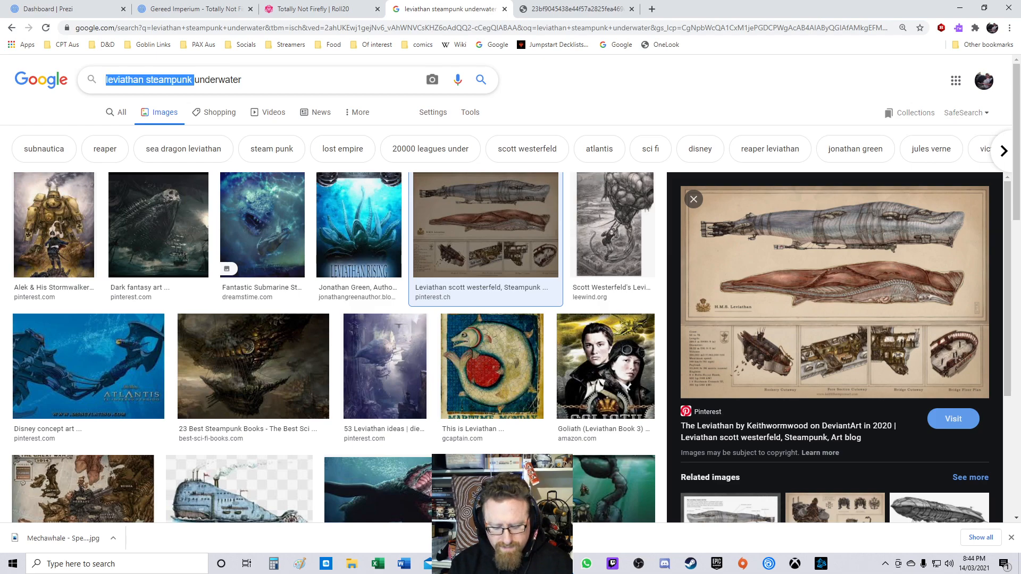
pyautogui.write('mechanoid')
pyautogui.press('Return')
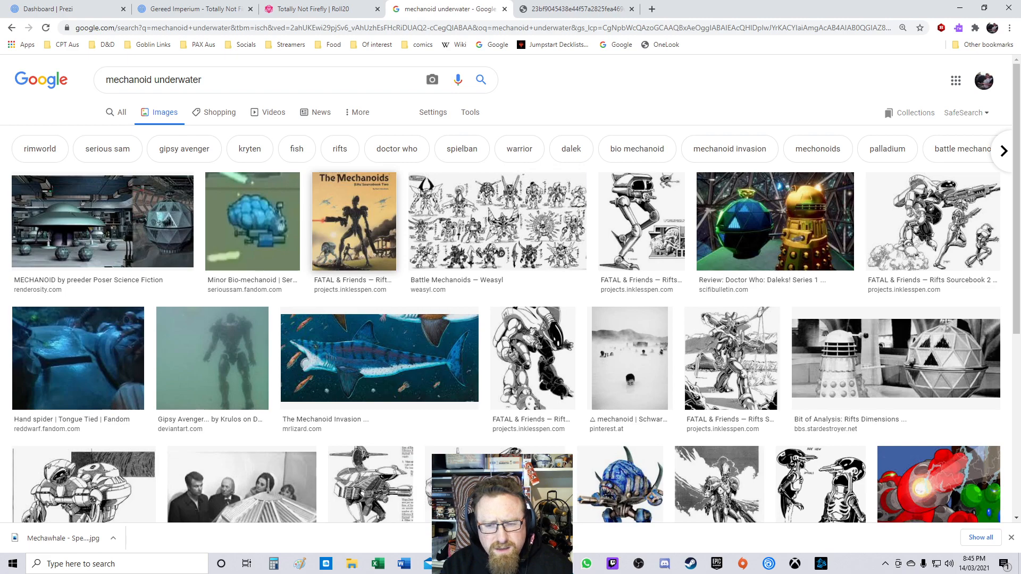
# Step: Scroll to the end of the mechanoid underwater results and load the remaining results
pyautogui.scroll(-5, 510, 298)
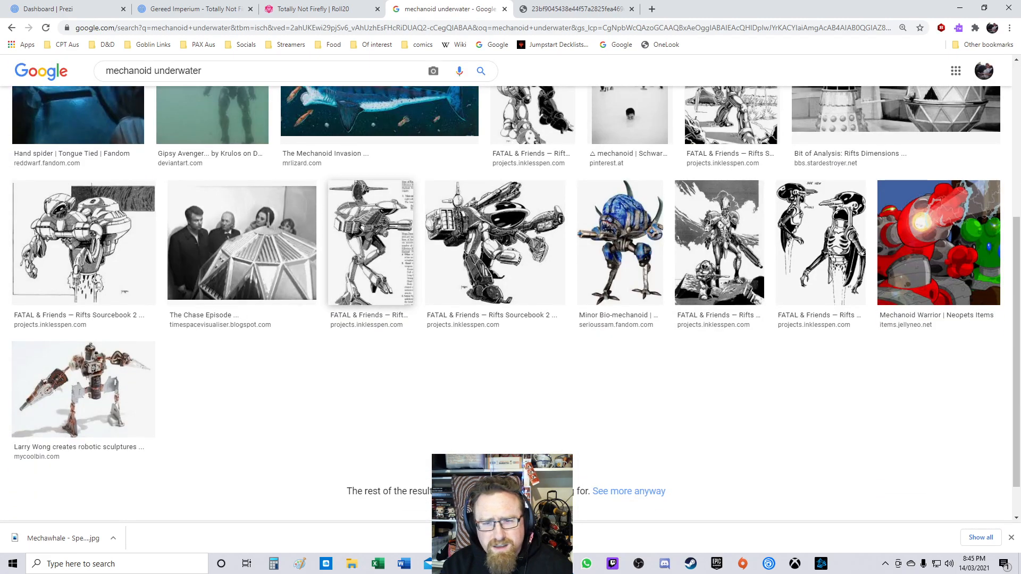
pyautogui.scroll(-1, 510, 303)
pyautogui.scroll(6, 511, 303)
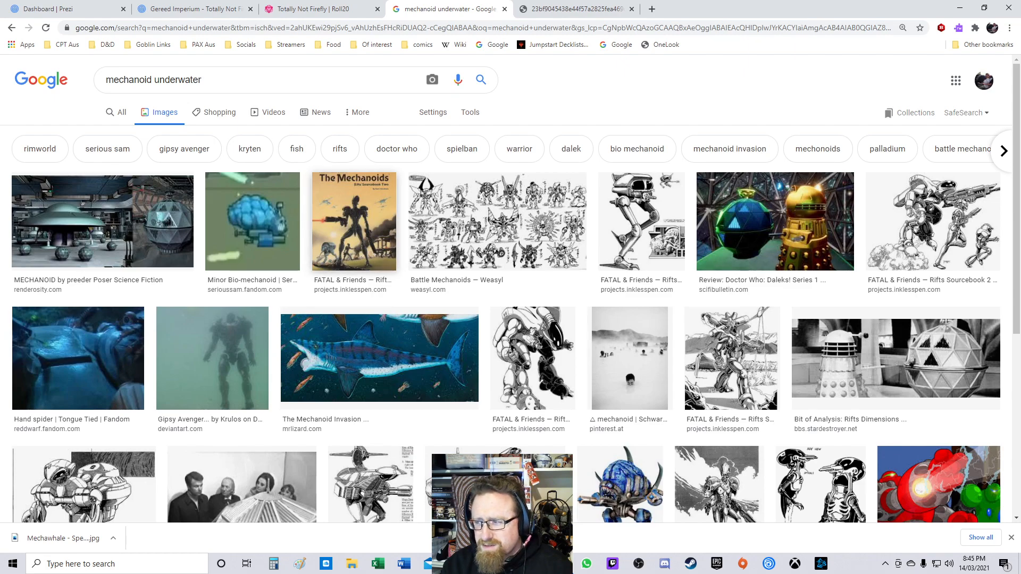
pyautogui.scroll(-6, 242, 212)
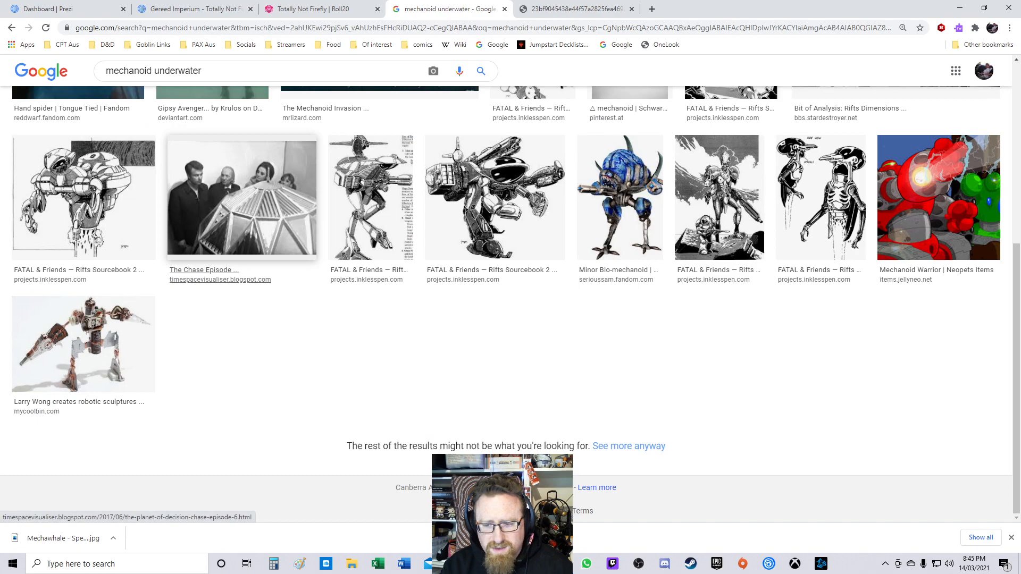
pyautogui.click(629, 446)
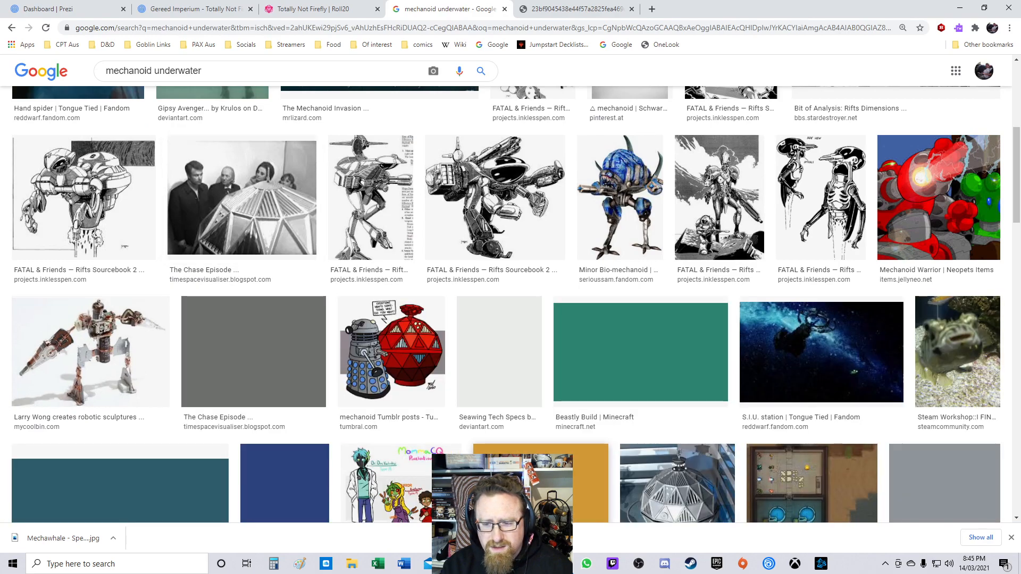
# Step: Open the previews of the Beastly Build Minecraft image and the S.I.U. station image
pyautogui.scroll(-2, 494, 197)
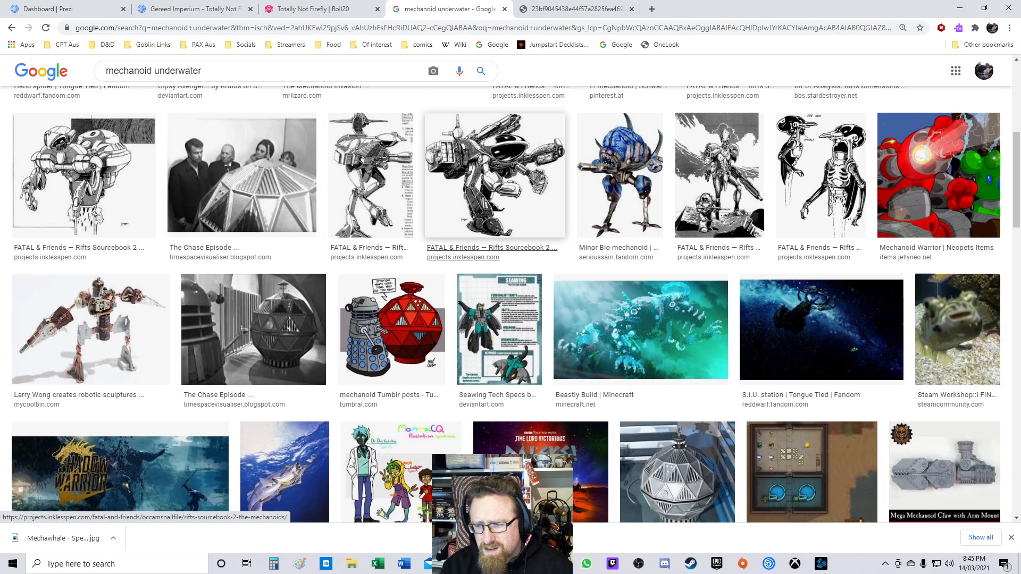
pyautogui.click(641, 245)
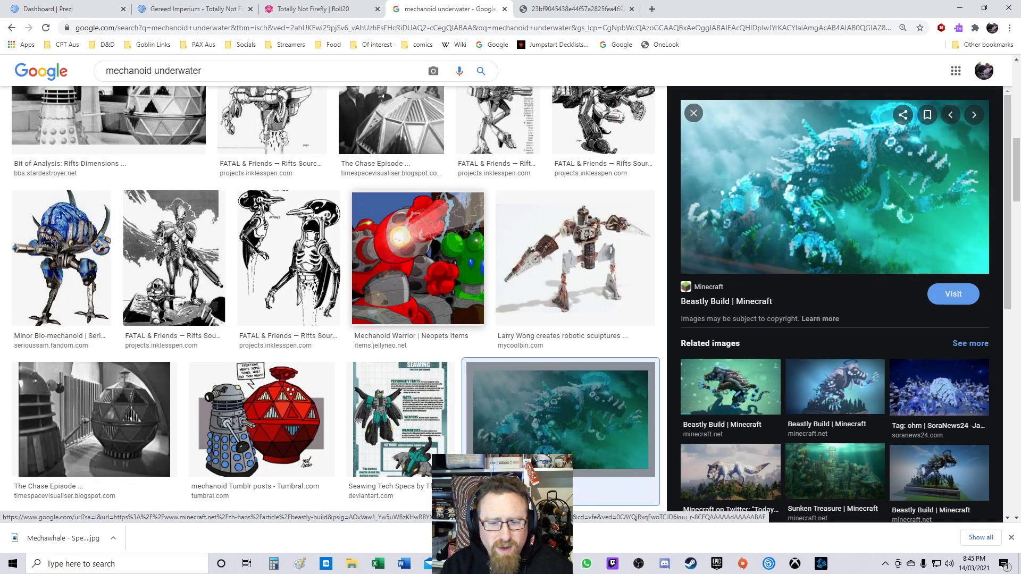
pyautogui.scroll(-4, 404, 240)
pyautogui.scroll(-2, 398, 234)
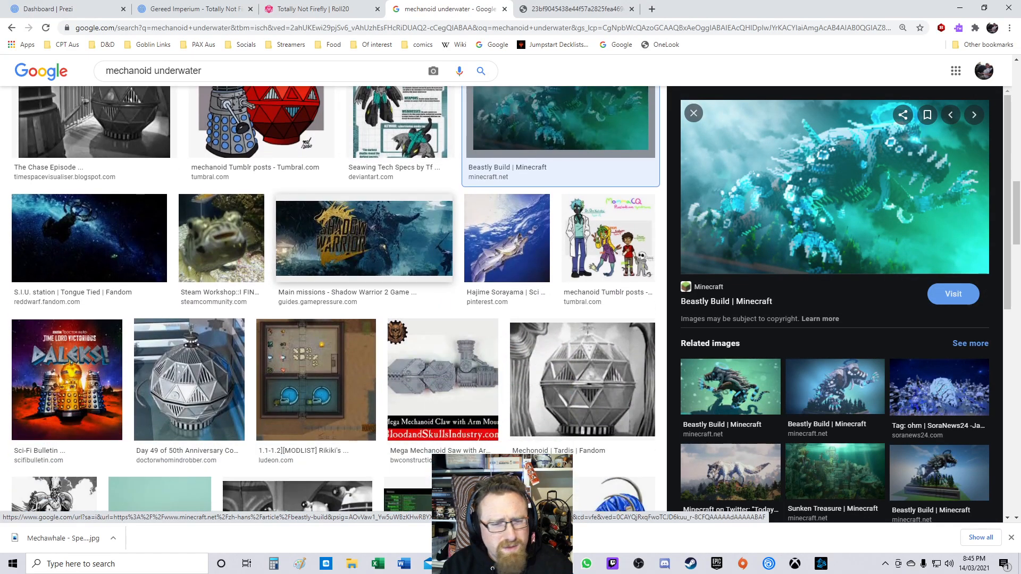
pyautogui.click(106, 239)
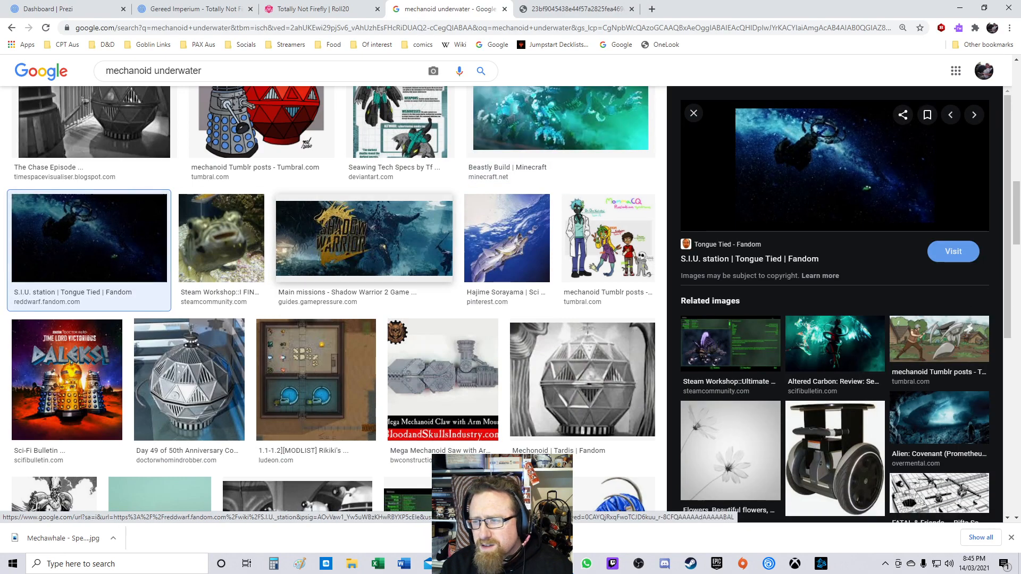
# Step: Scroll through the further mechanoid underwater results and back to the top of the page
pyautogui.scroll(-8, 372, 213)
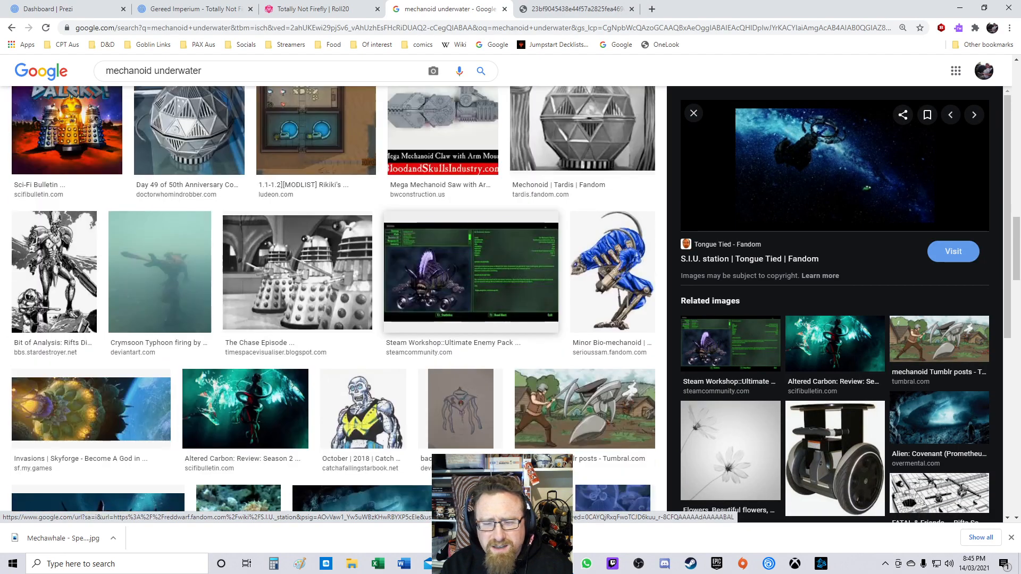
pyautogui.scroll(-4, 362, 246)
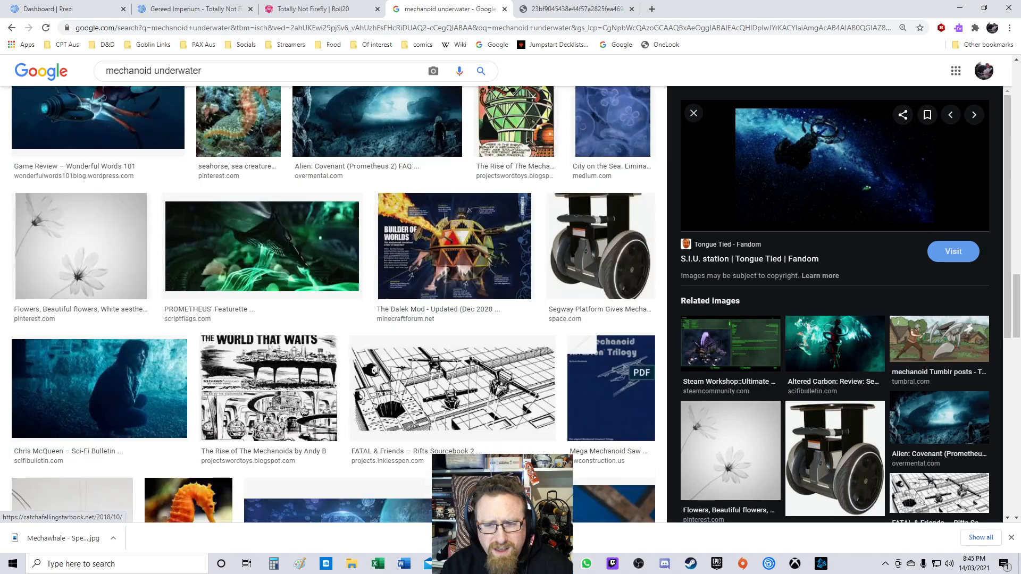
pyautogui.scroll(-4, 452, 234)
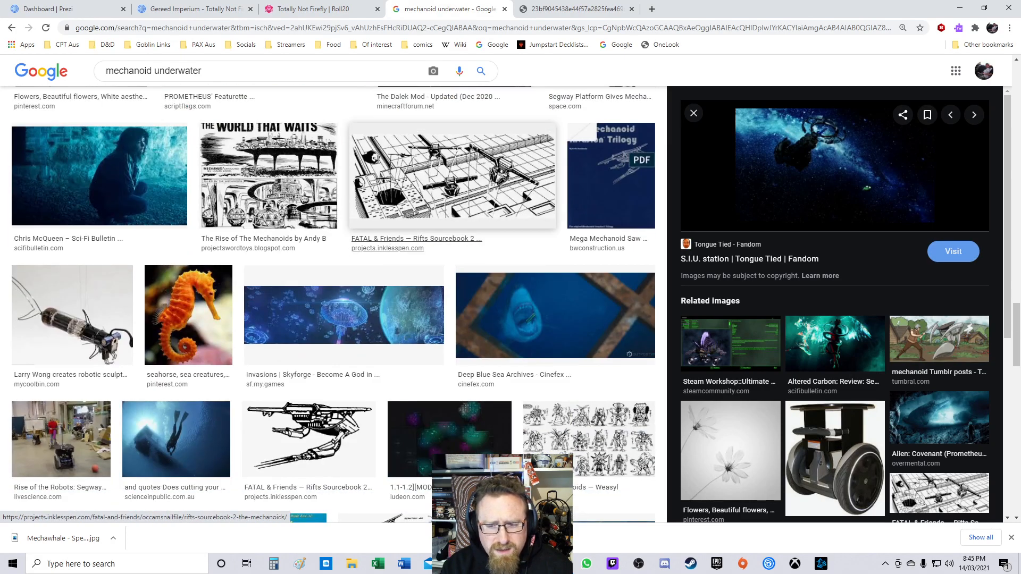
pyautogui.scroll(-5, 399, 232)
pyautogui.scroll(4, 399, 232)
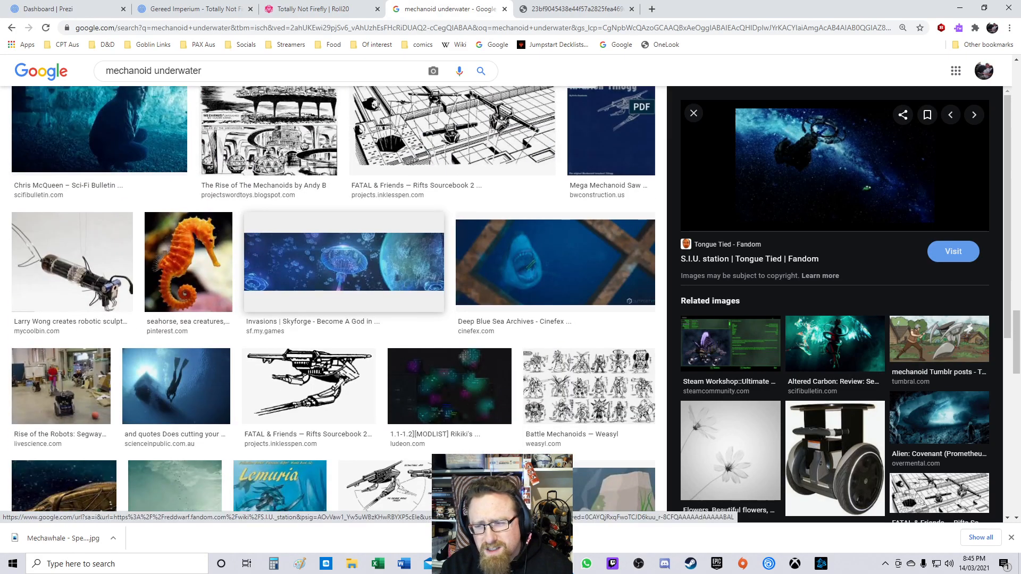
pyautogui.scroll(-14, 555, 260)
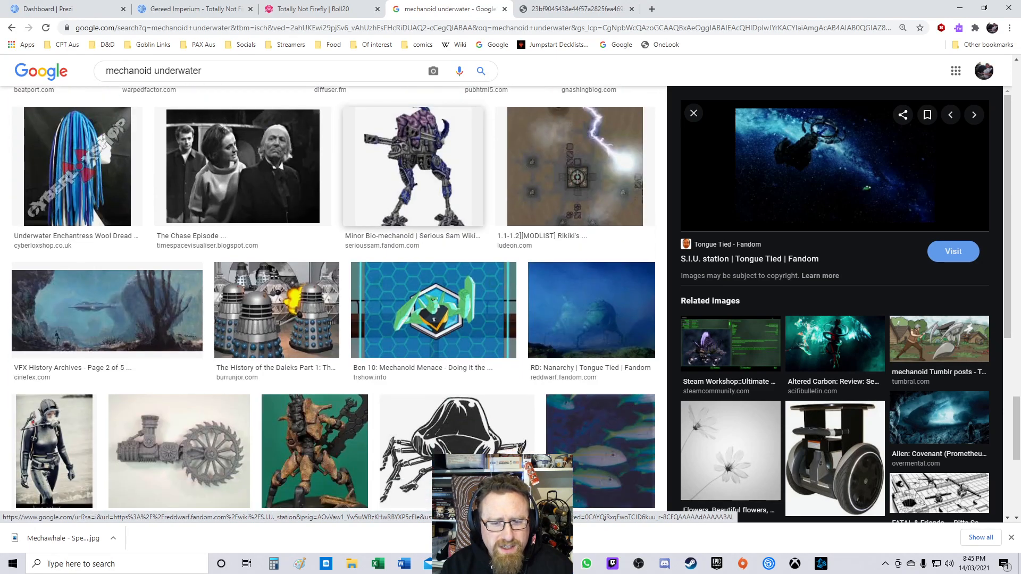
pyautogui.scroll(-2, 415, 213)
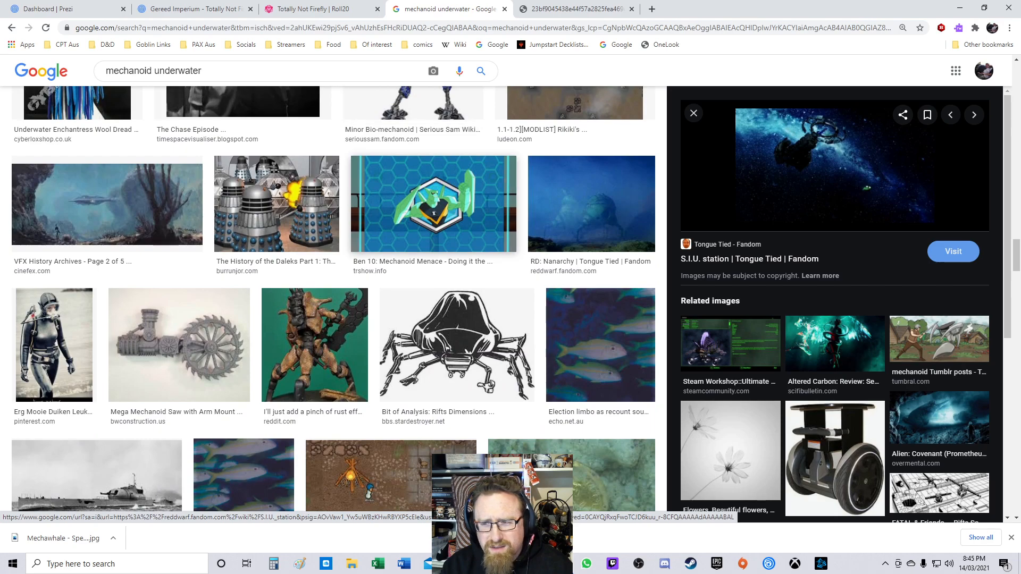
pyautogui.scroll(-10, 334, 299)
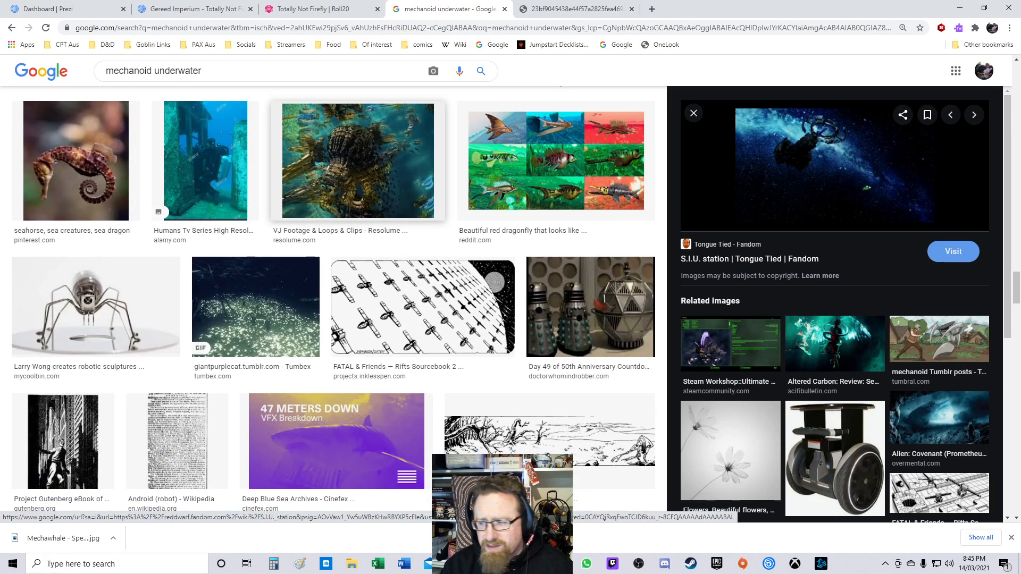
pyautogui.scroll(20, 357, 159)
pyautogui.scroll(10, 333, 297)
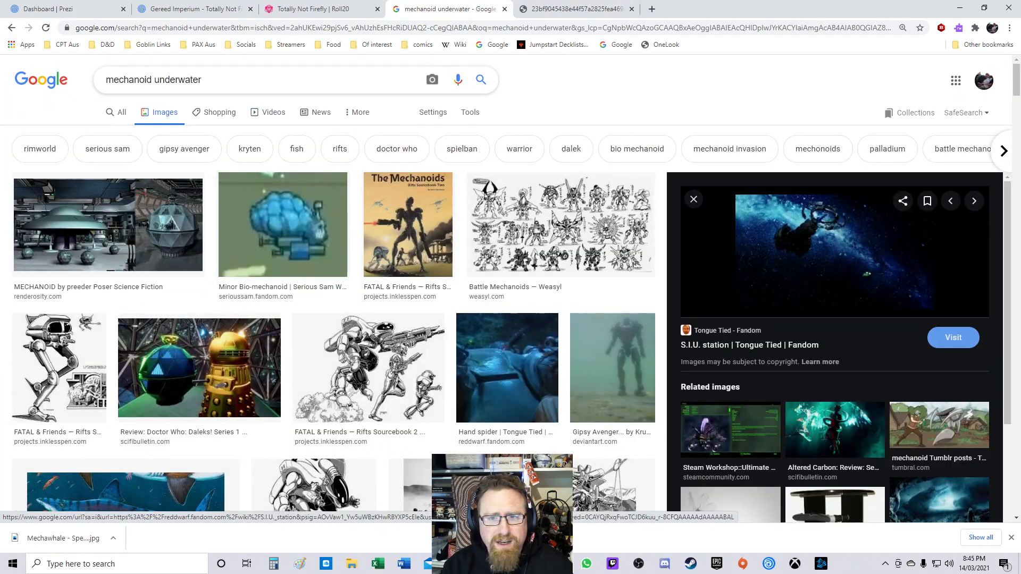
# Step: Search Google Images for underwater monster construct and scroll through the results
pyautogui.moveTo(218, 80); pyautogui.dragTo(77, 83)
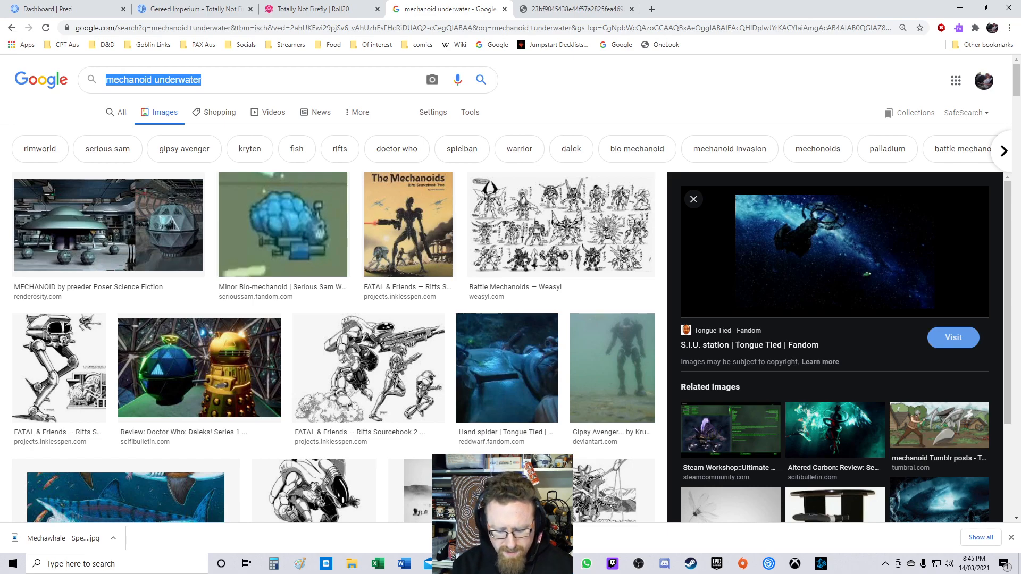
pyautogui.write('underwater')
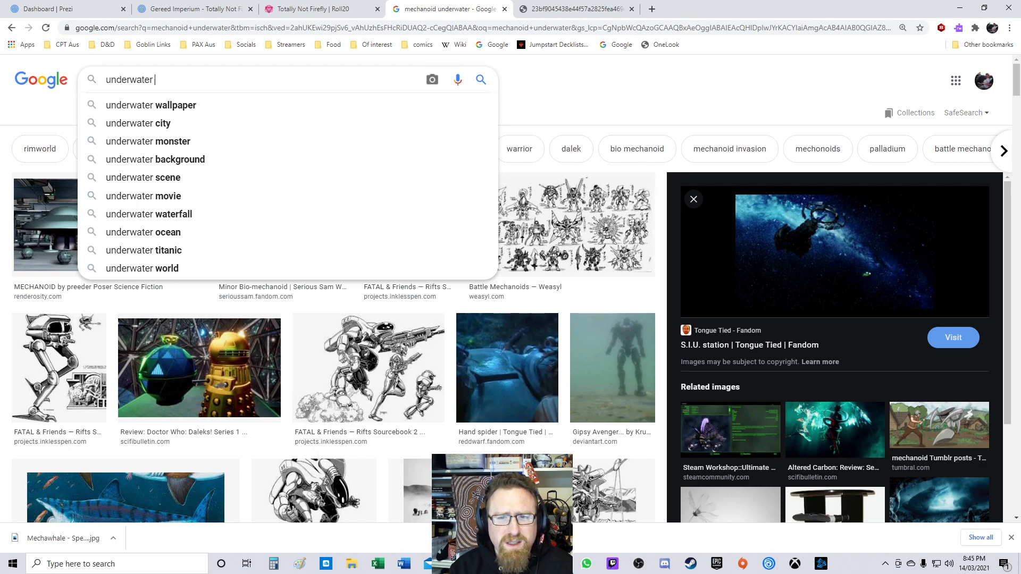
pyautogui.write('monster ')
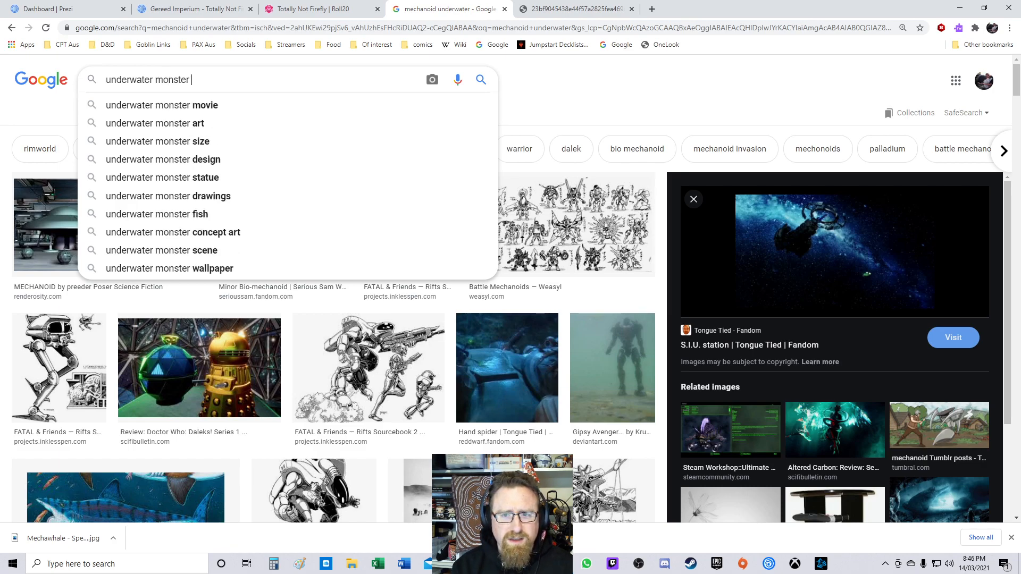
pyautogui.write('me')
pyautogui.press('BackSpace')
pyautogui.press('BackSpace')
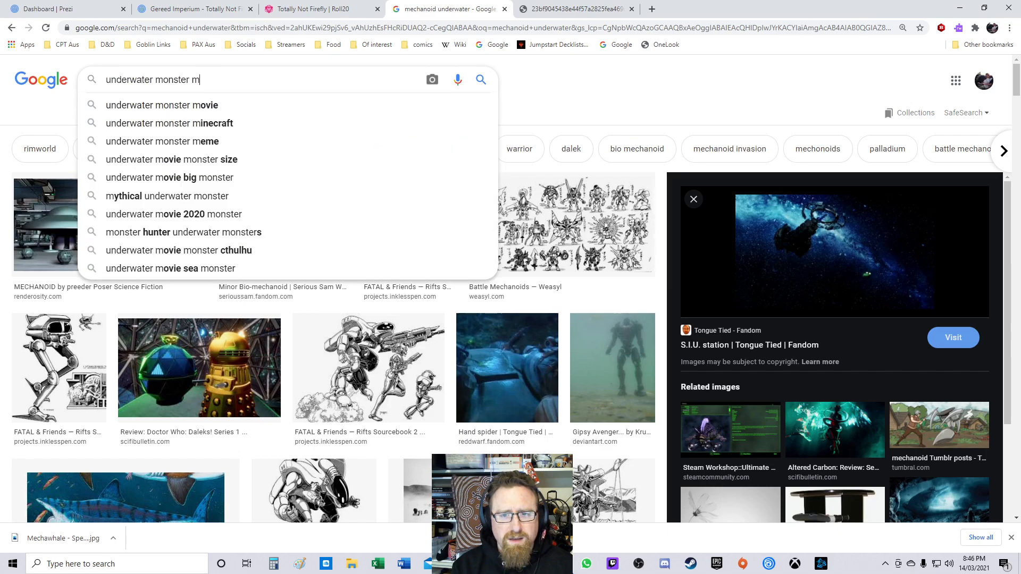
pyautogui.write('construct')
pyautogui.press('Return')
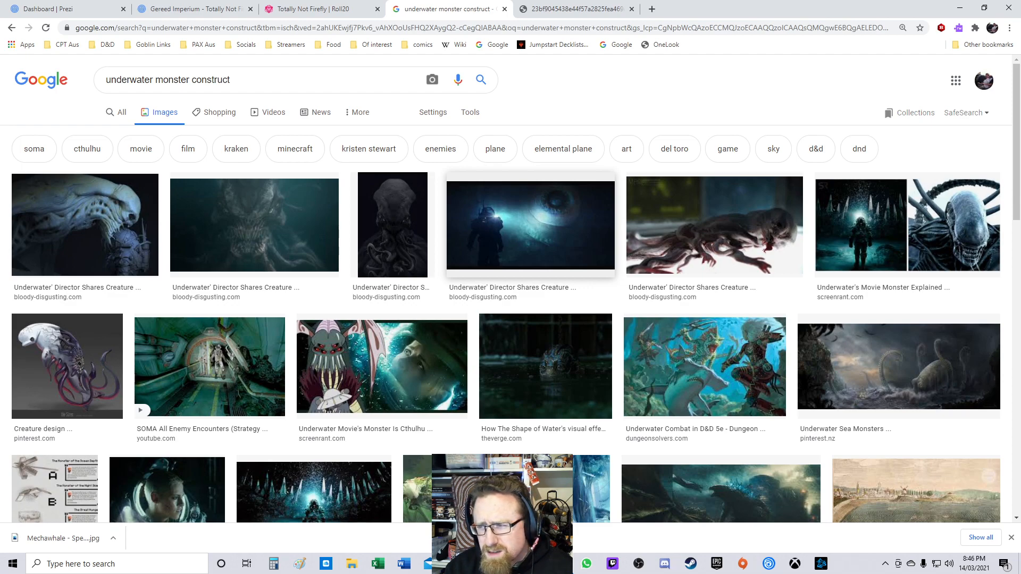
pyautogui.scroll(-6, 563, 192)
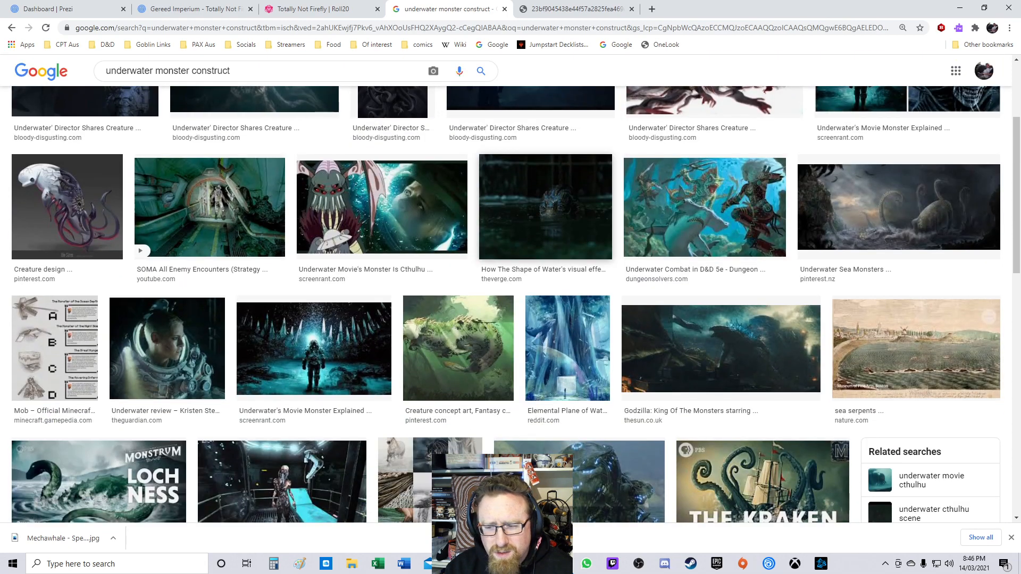
pyautogui.scroll(-3, 586, 224)
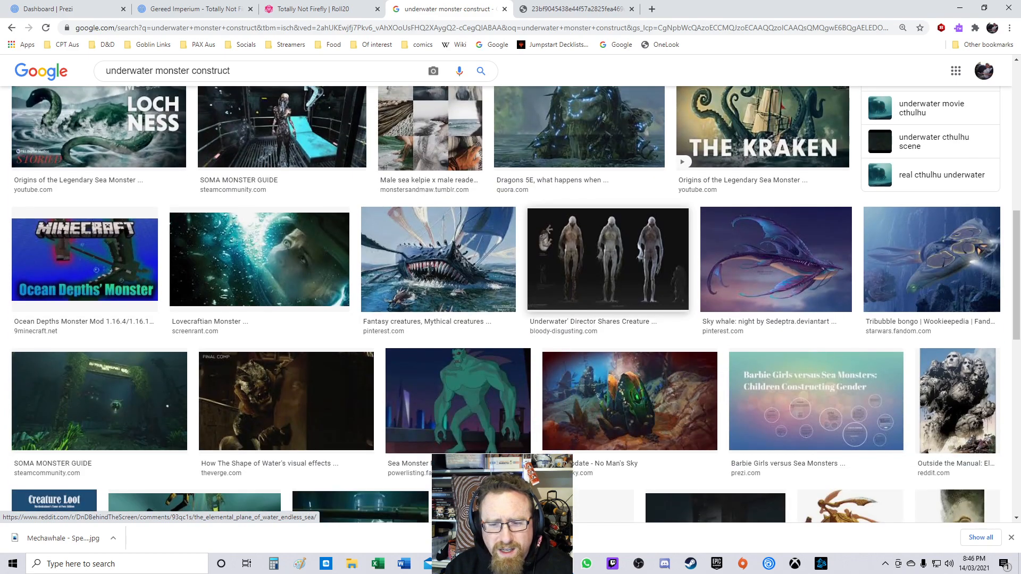
pyautogui.scroll(10, 579, 229)
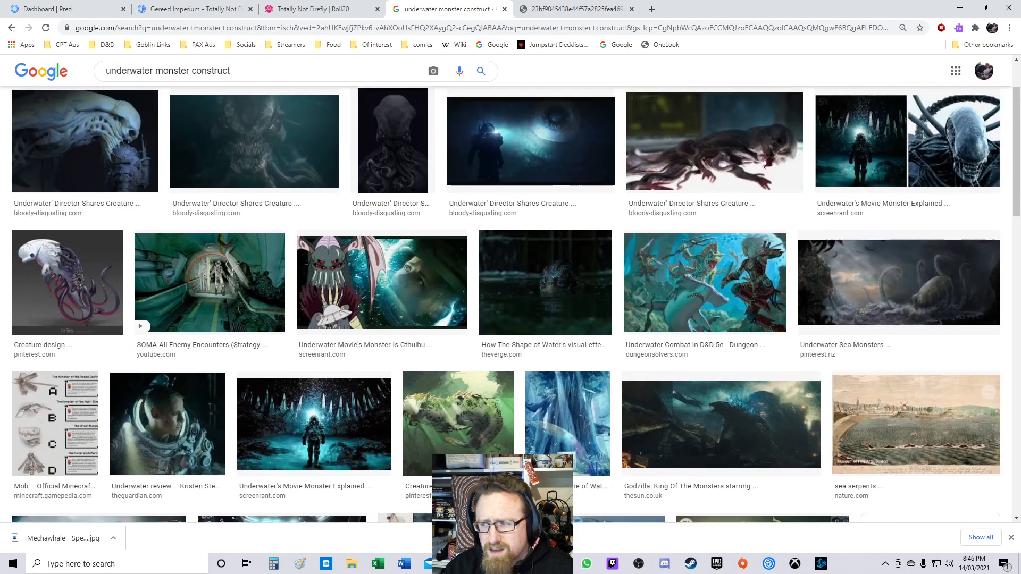
# Step: Change the Google Images search to underwater monster robotic
pyautogui.doubleClick(211, 80)
pyautogui.write('robotic')
pyautogui.press('Return')
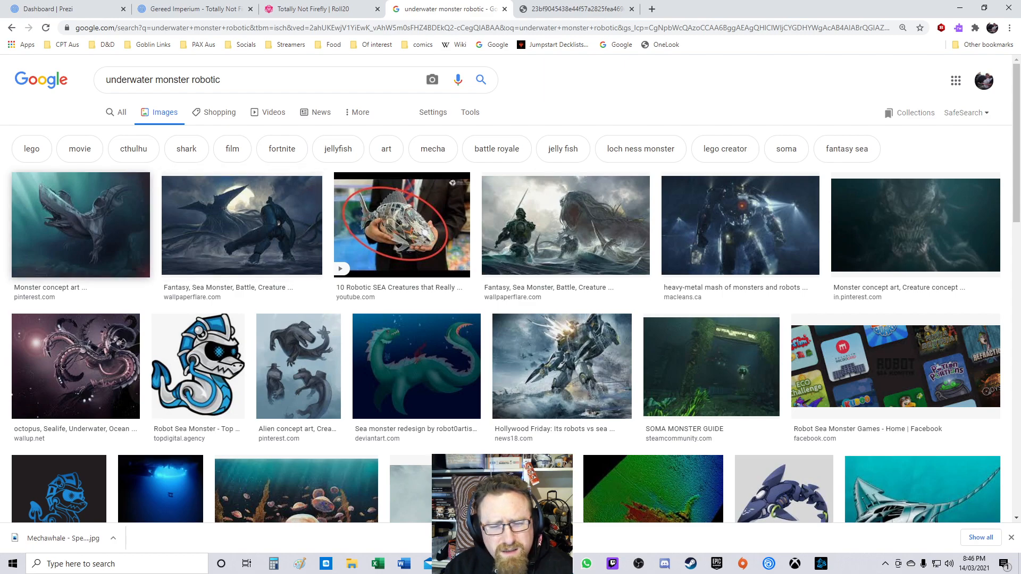
# Step: Open the Underwater creature concept art result and follow it through Pinterest to its source article
pyautogui.click(915, 225)
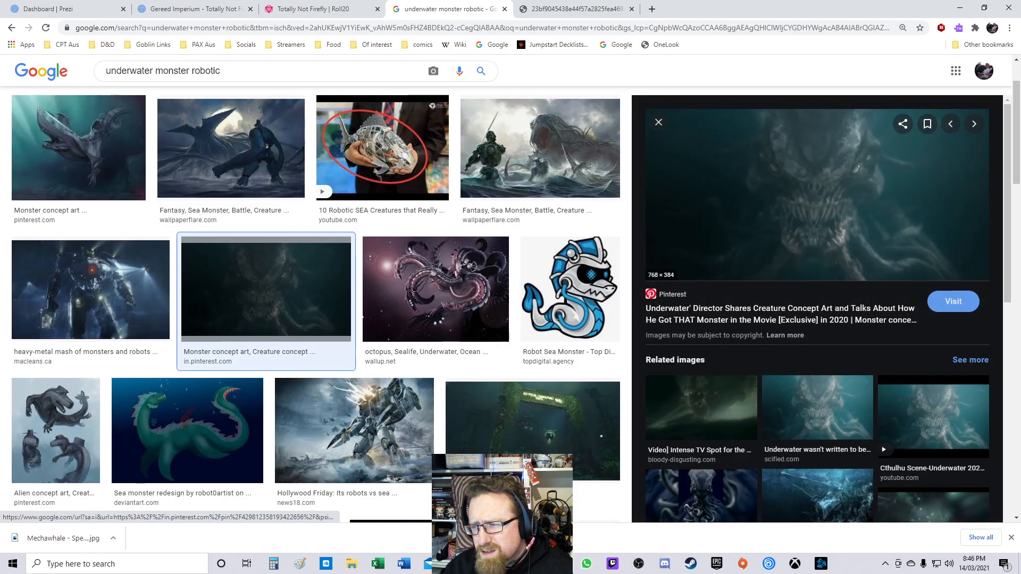
pyautogui.click(747, 223)
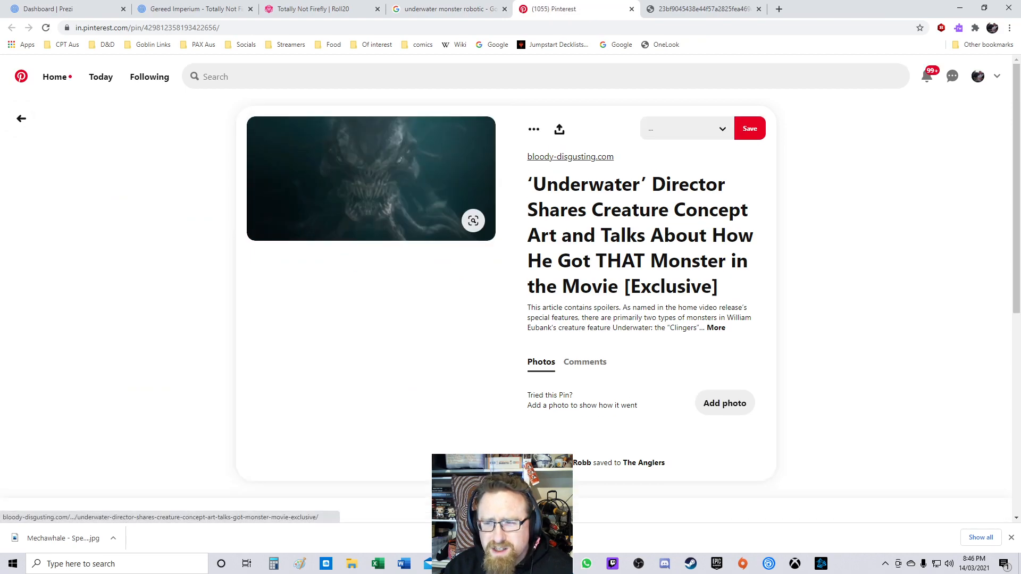
pyautogui.click(371, 180)
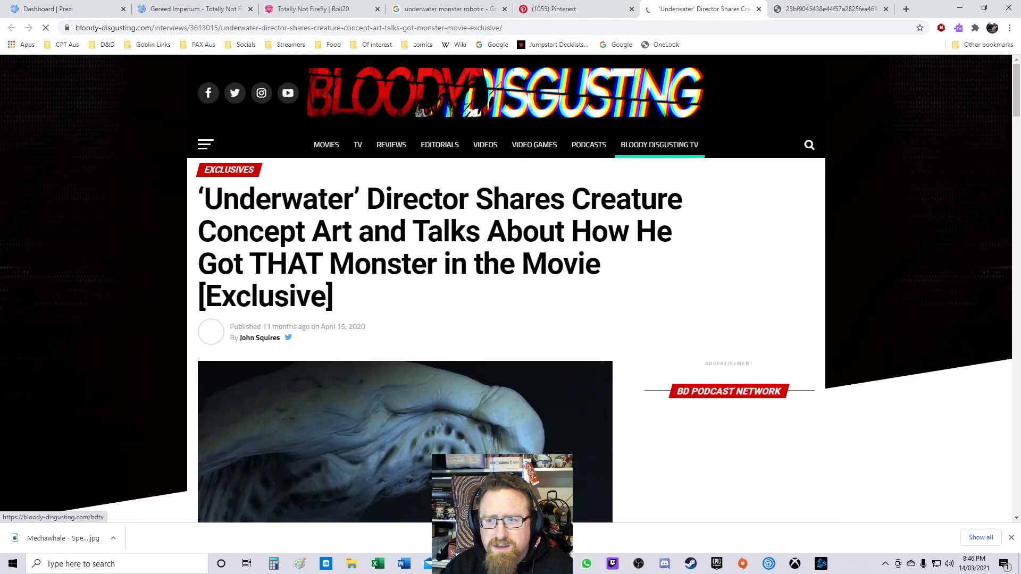
# Step: Scroll through the Bloody Disgusting article, then close the article and Pinterest tabs
pyautogui.scroll(-4, 511, 287)
pyautogui.scroll(-8, 426, 266)
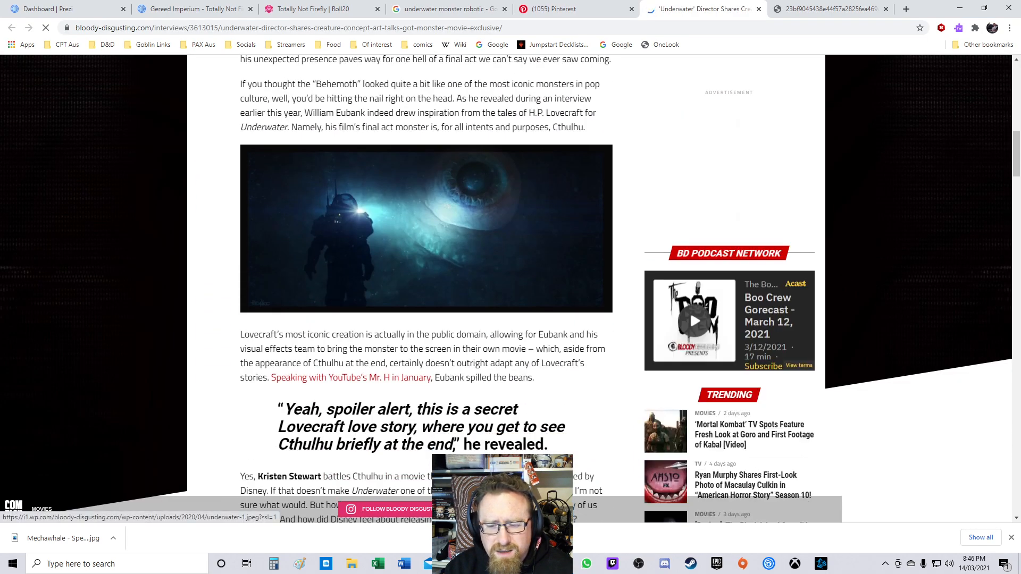
pyautogui.scroll(-13, 425, 266)
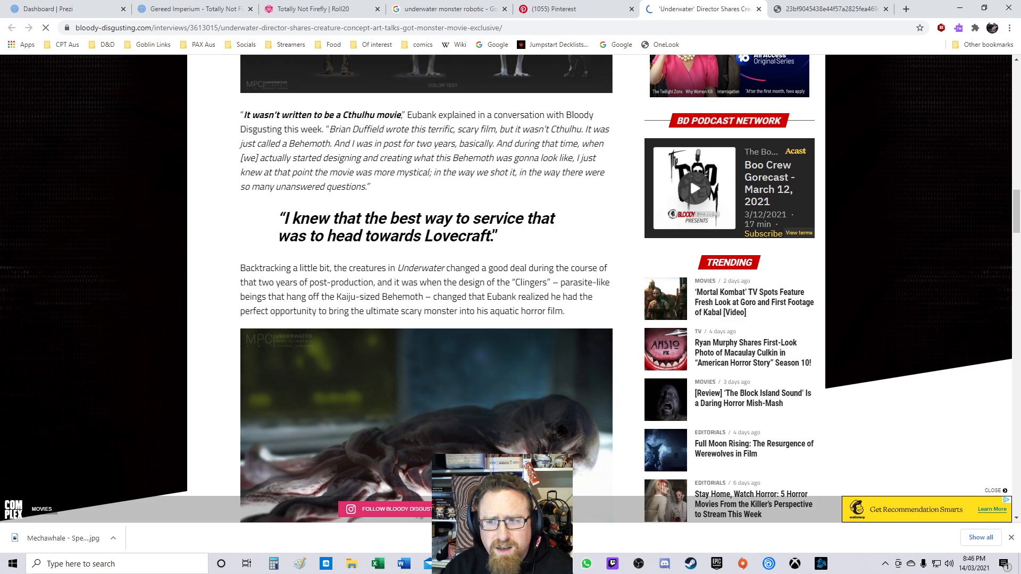
pyautogui.scroll(13, 425, 319)
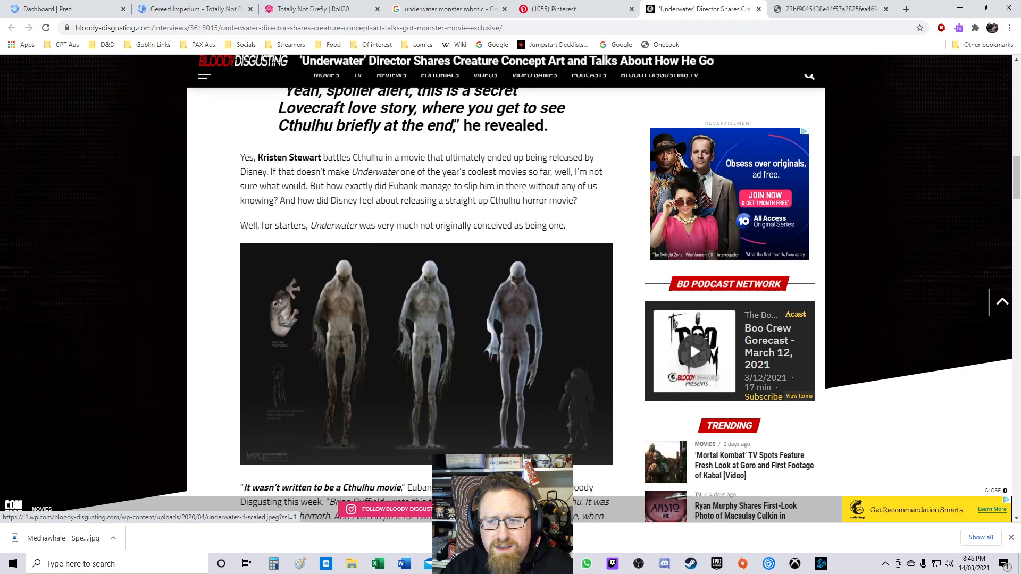
pyautogui.scroll(2, 404, 320)
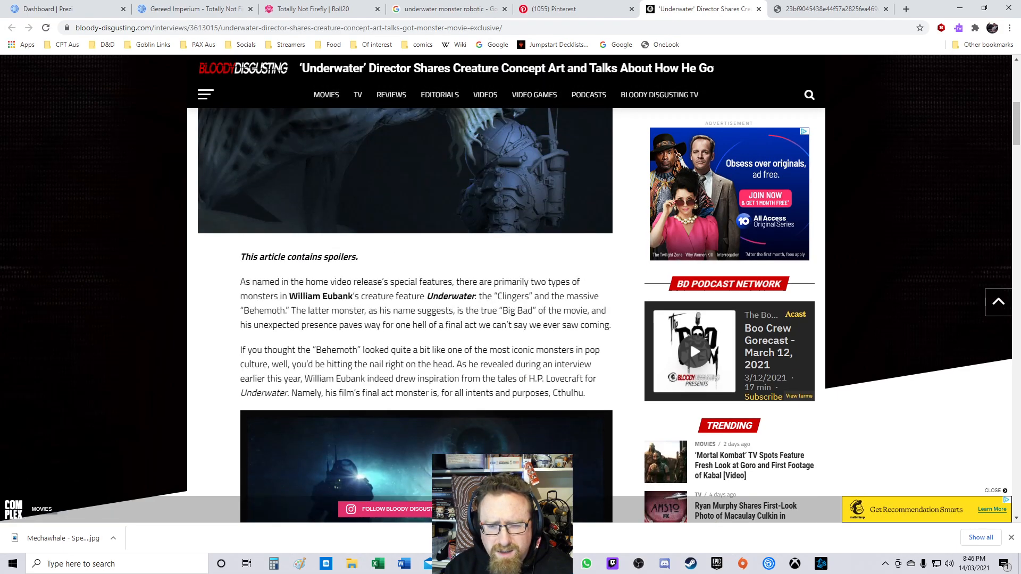
pyautogui.scroll(8, 404, 319)
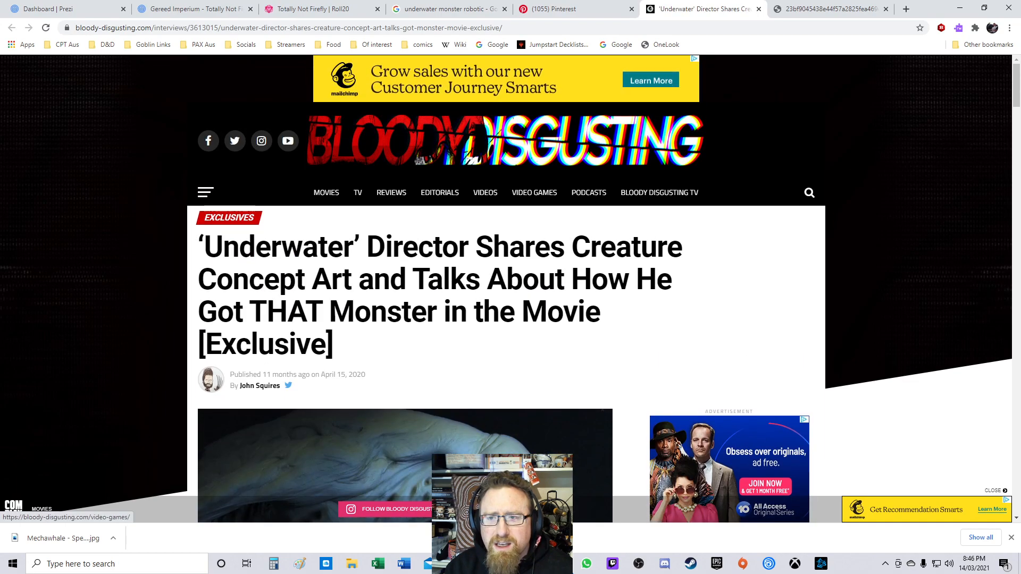
pyautogui.click(759, 9)
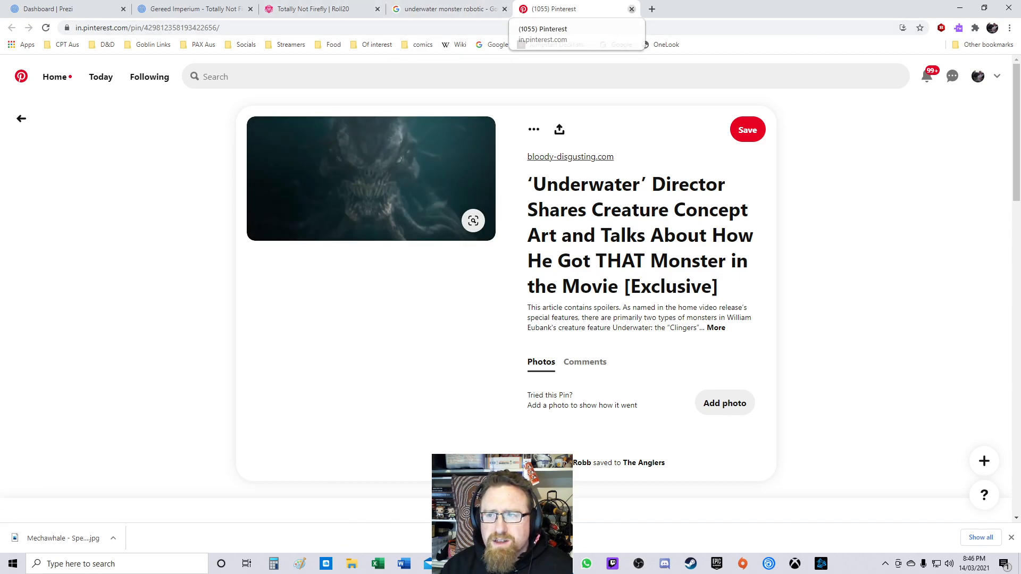
pyautogui.click(632, 9)
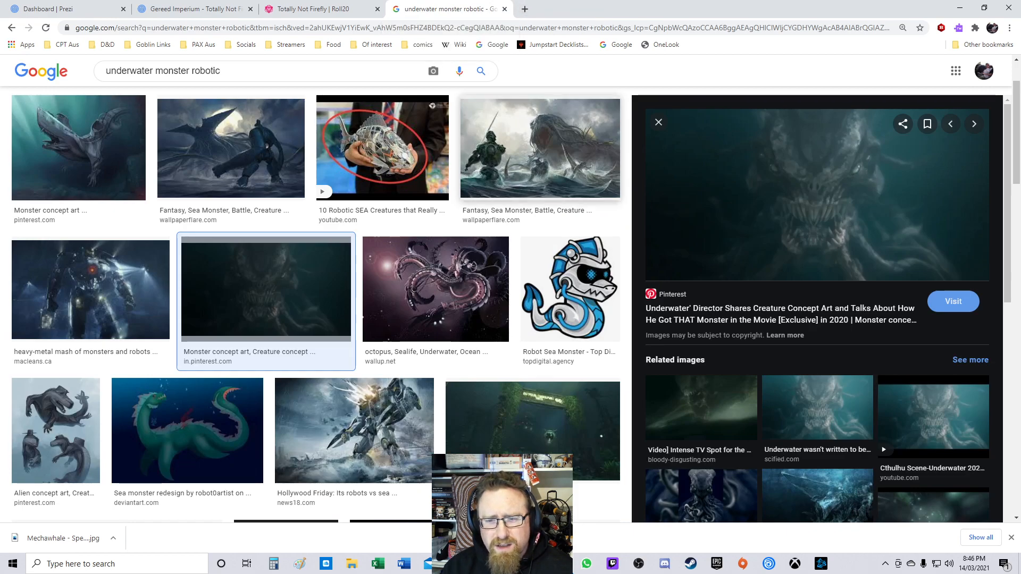
# Step: Preview the robotic octopus sealife image and open its thumbnail in a new tab, then close that tab
pyautogui.click(436, 290)
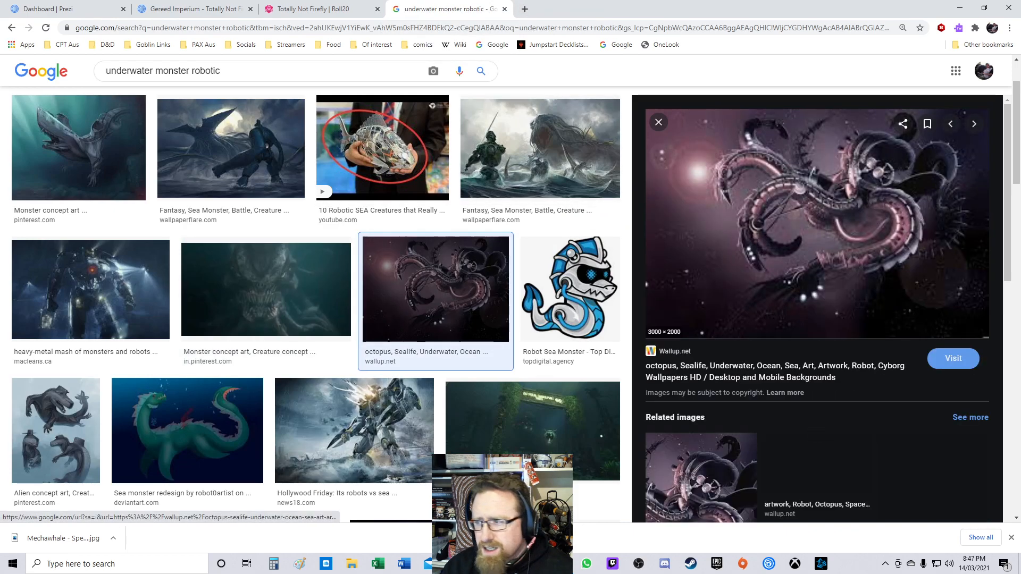
pyautogui.rightClick(830, 227)
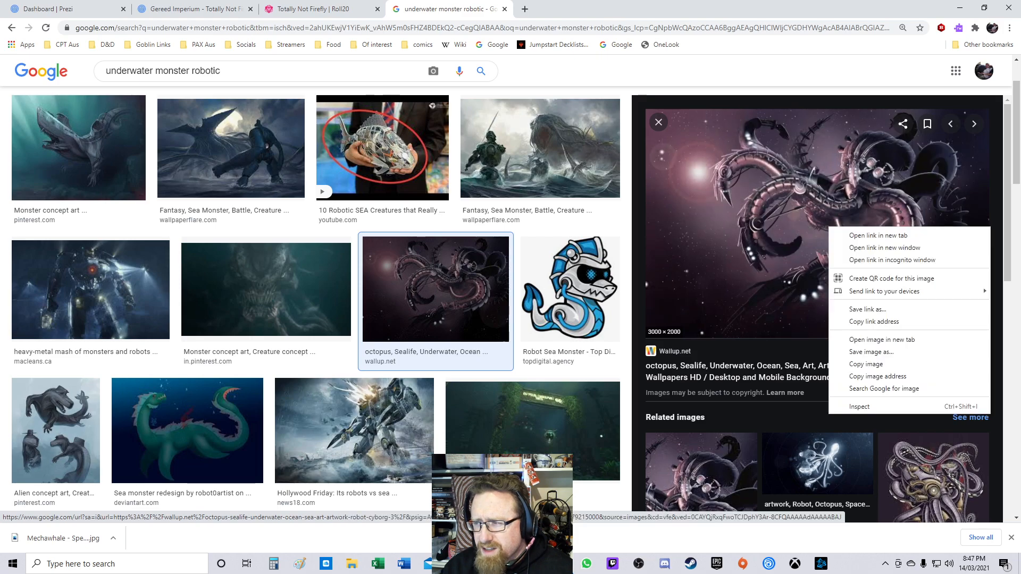
pyautogui.click(882, 339)
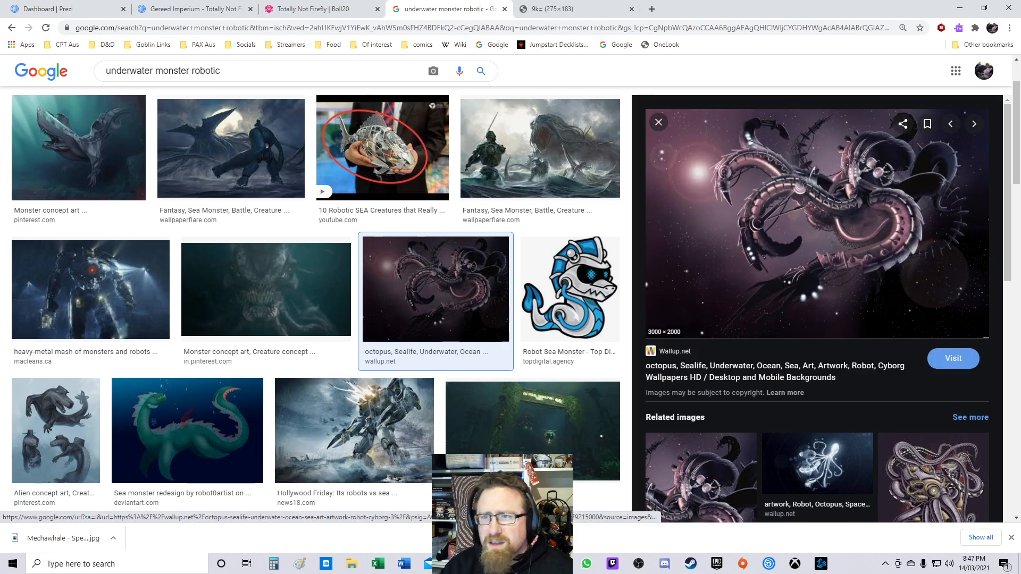
pyautogui.hotkey('ctrl', 'Tab')
pyautogui.hotkey('ctrl', 'w')
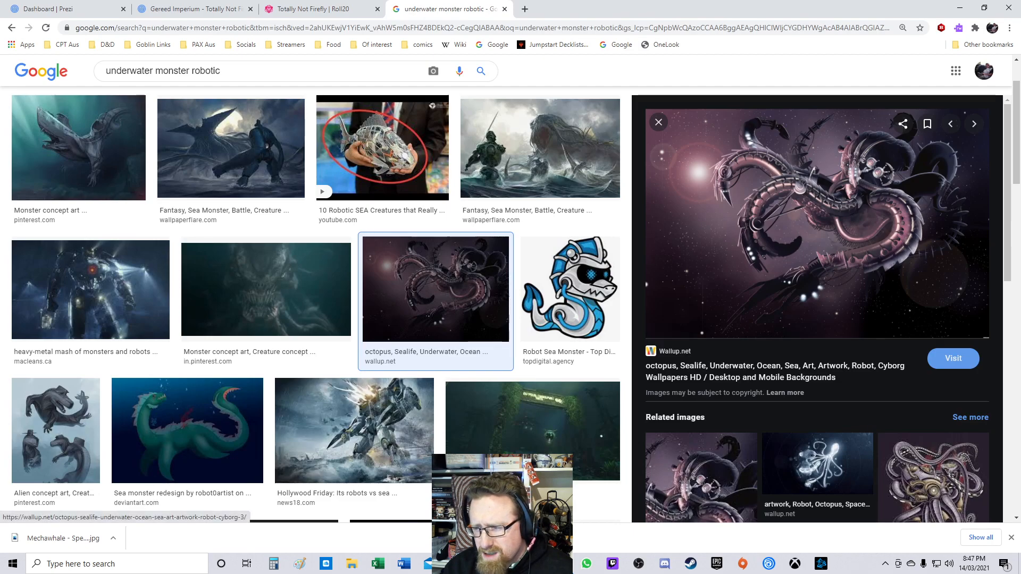
# Step: Visit the wallup.net page of the octopus image and scroll through its details
pyautogui.click(953, 359)
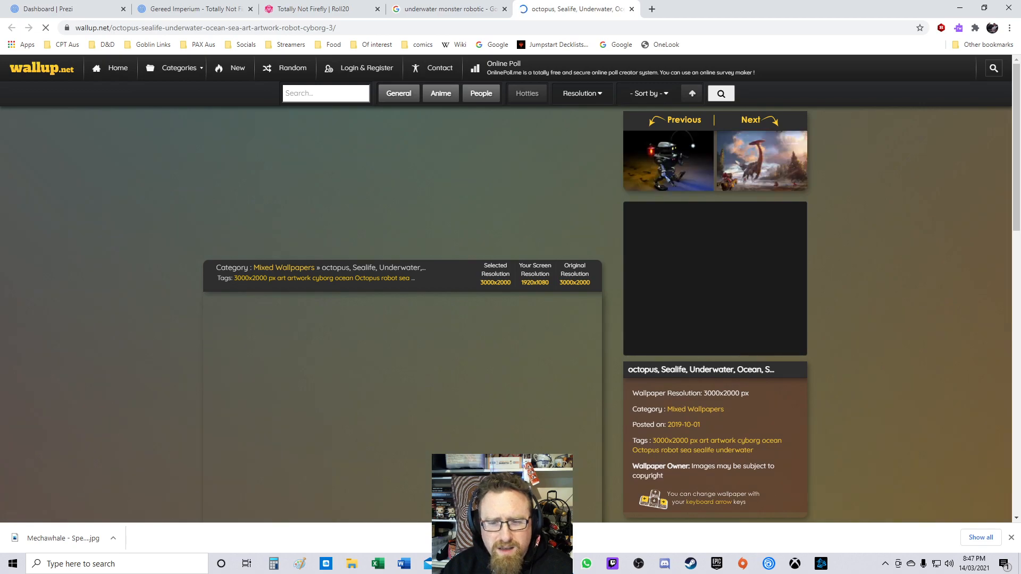
pyautogui.scroll(-3, 405, 287)
pyautogui.scroll(-2, 404, 287)
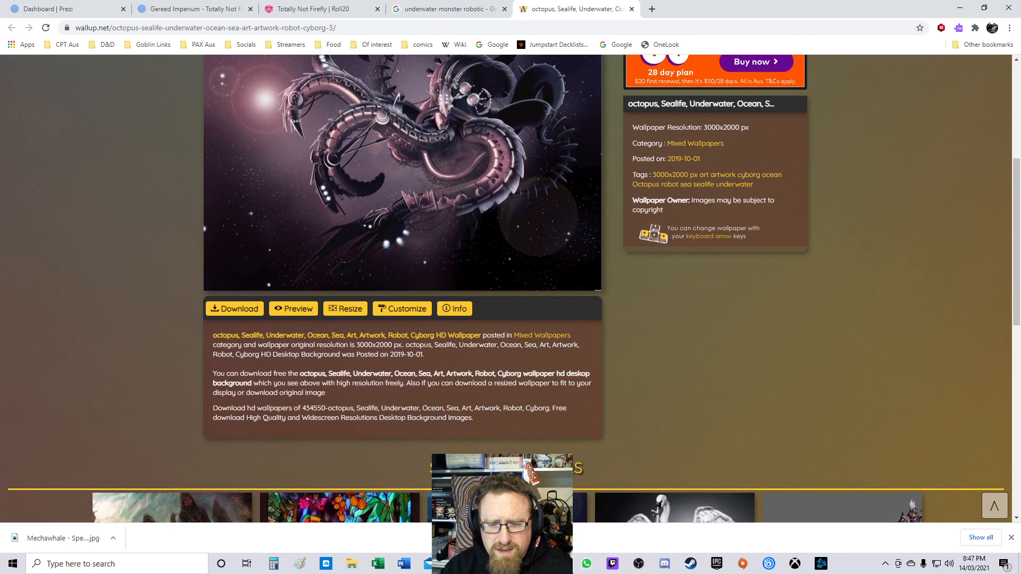
pyautogui.scroll(-5, 404, 288)
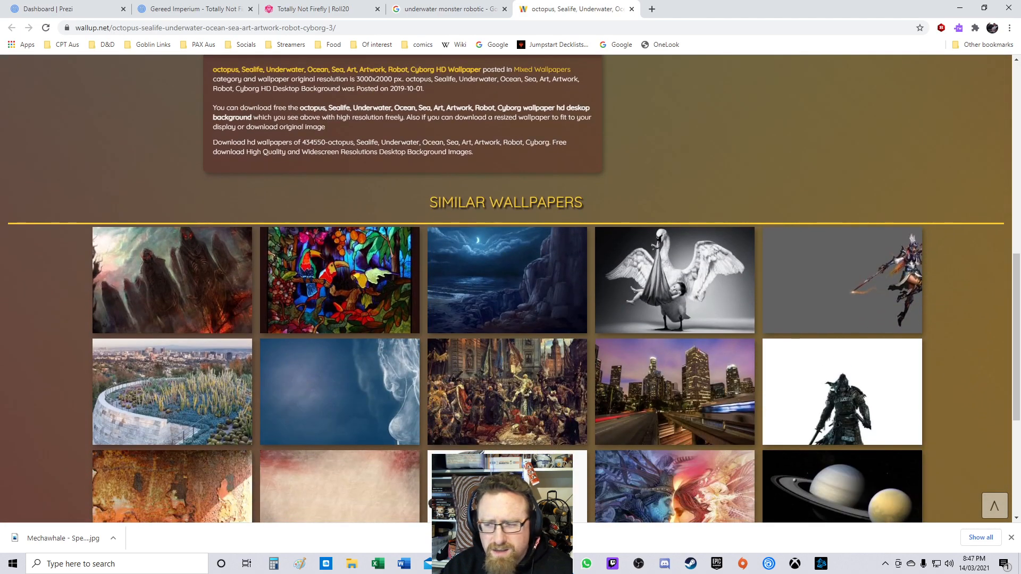
pyautogui.scroll(8, 404, 288)
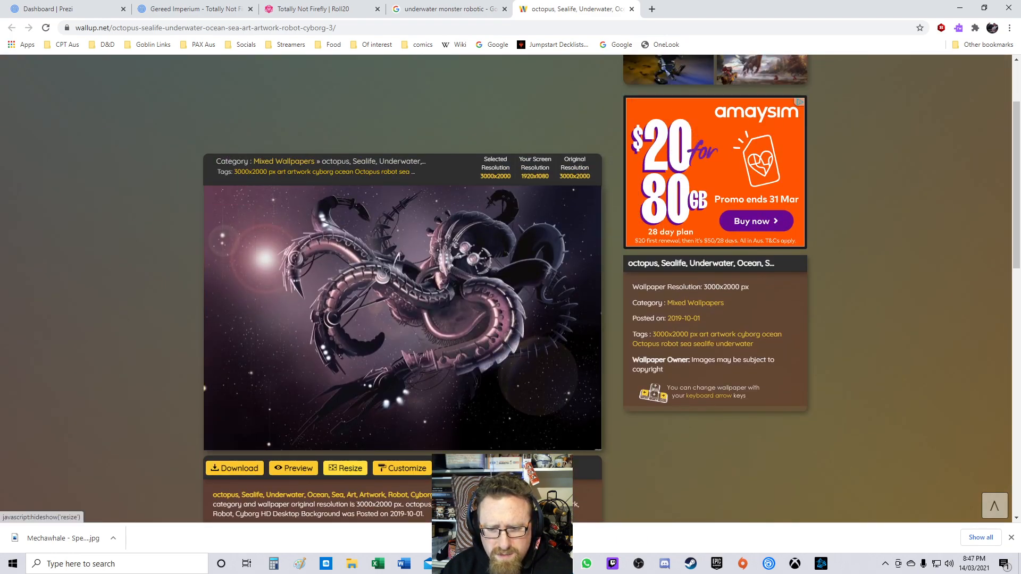
# Step: Open the wallpaper's full-size preview and copy its image address
pyautogui.click(293, 468)
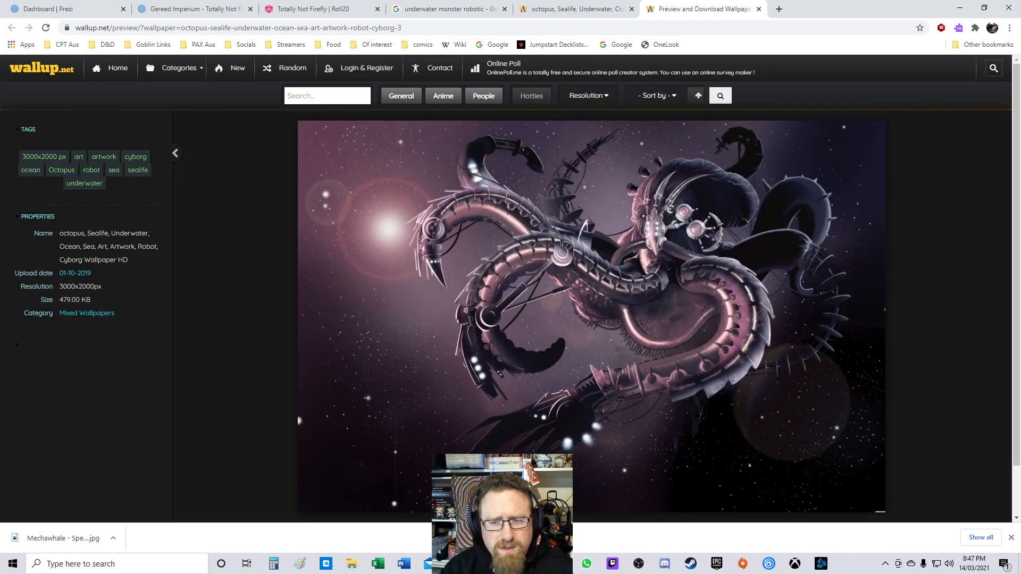
pyautogui.scroll(-1, 510, 288)
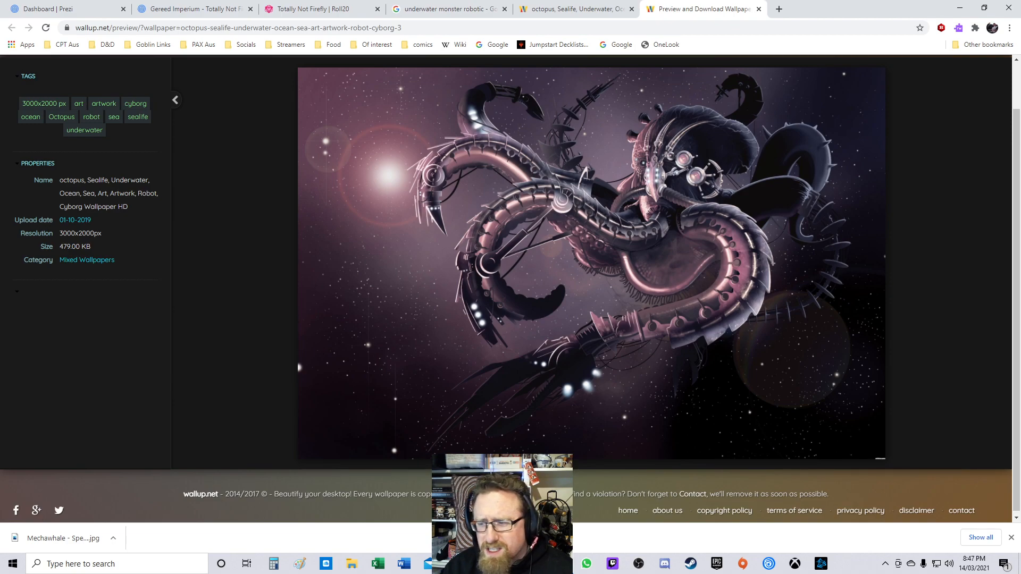
pyautogui.scroll(1, 511, 289)
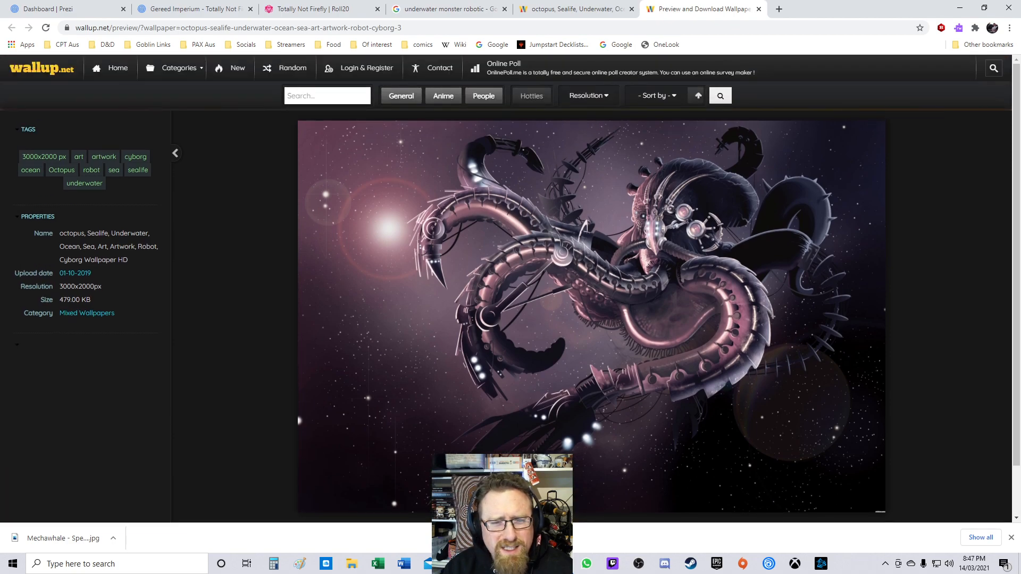
pyautogui.rightClick(629, 304)
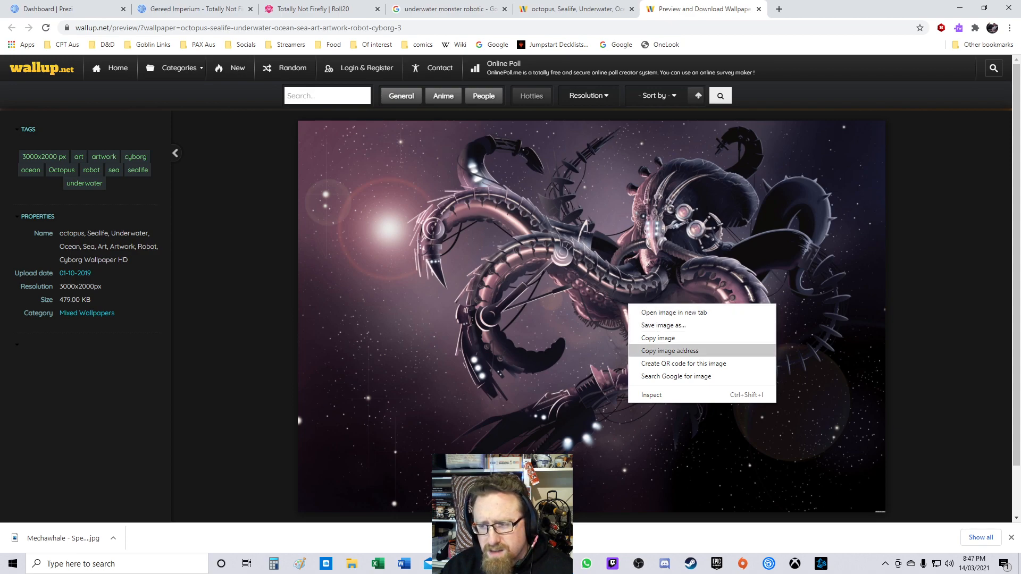
pyautogui.click(670, 351)
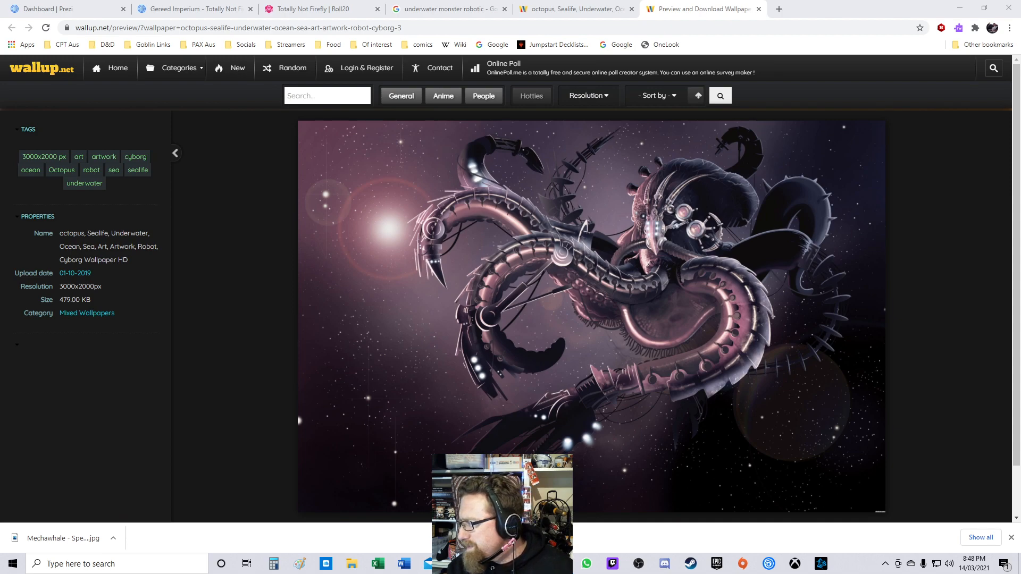
# Step: Open the copied image address of the octopus wallpaper in a new tab
pyautogui.rightClick(461, 201)
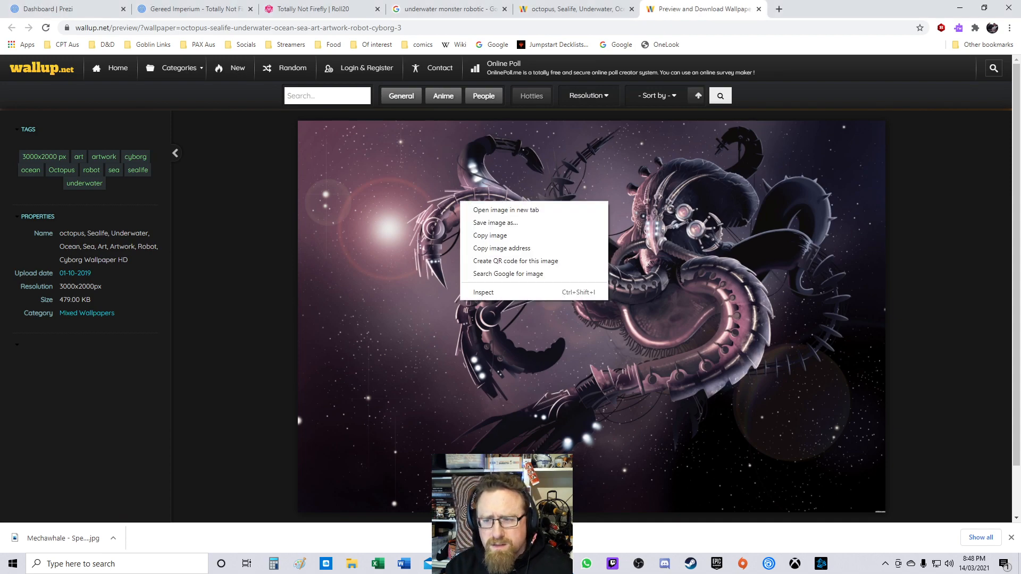
pyautogui.click(481, 248)
pyautogui.hotkey('ctrl', 't')
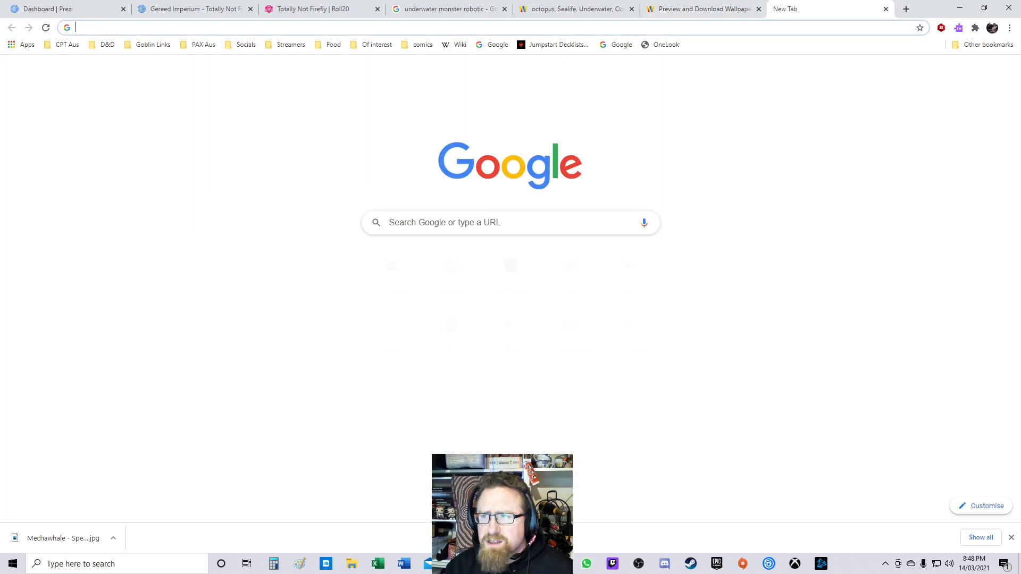
pyautogui.hotkey('ctrl', 'v')
pyautogui.press('Return')
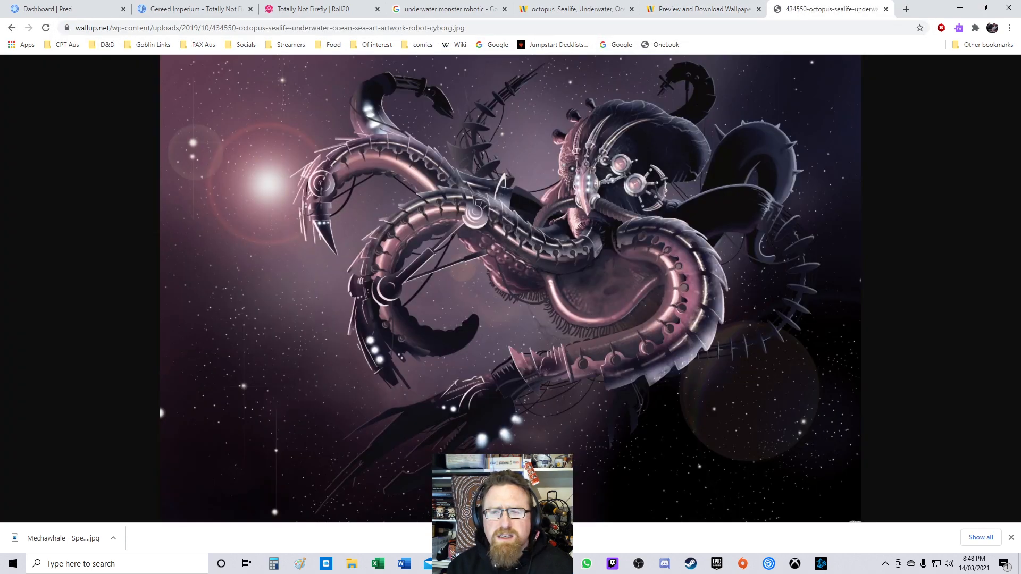
# Step: Save the full-size octopus wallpaper image and select the wallup.net page's address
pyautogui.rightClick(614, 246)
pyautogui.click(649, 268)
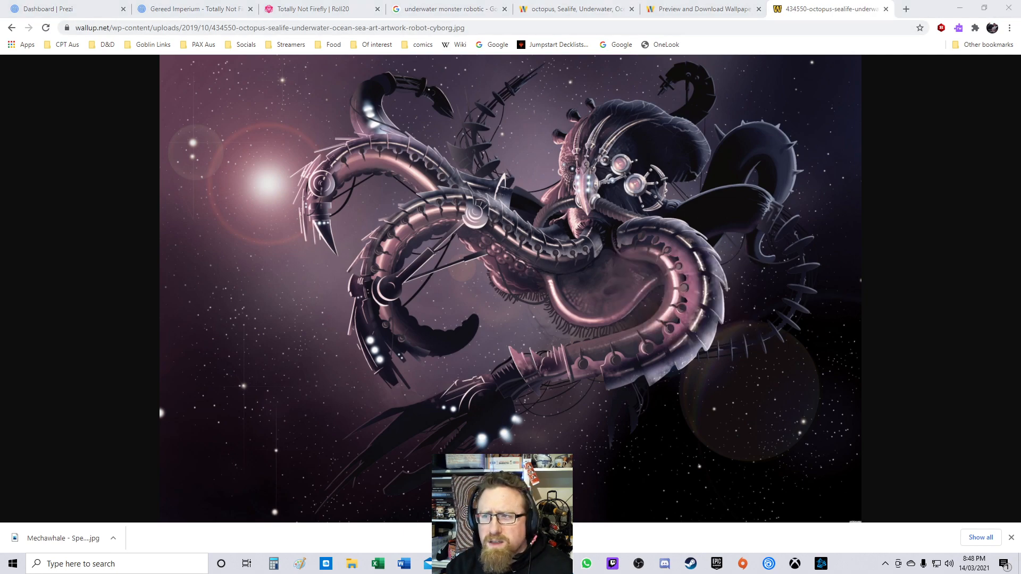
pyautogui.click(703, 10)
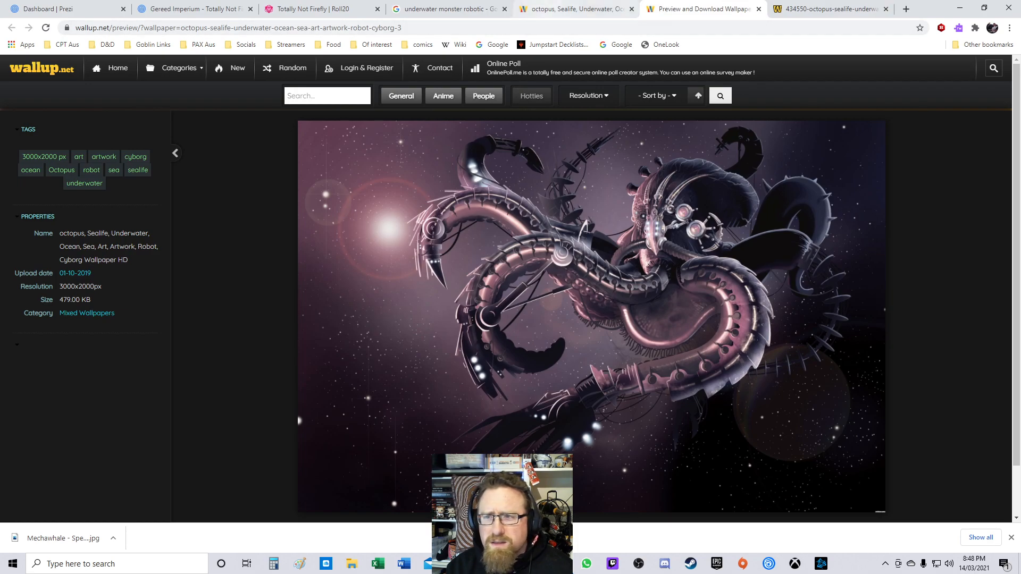
pyautogui.click(578, 9)
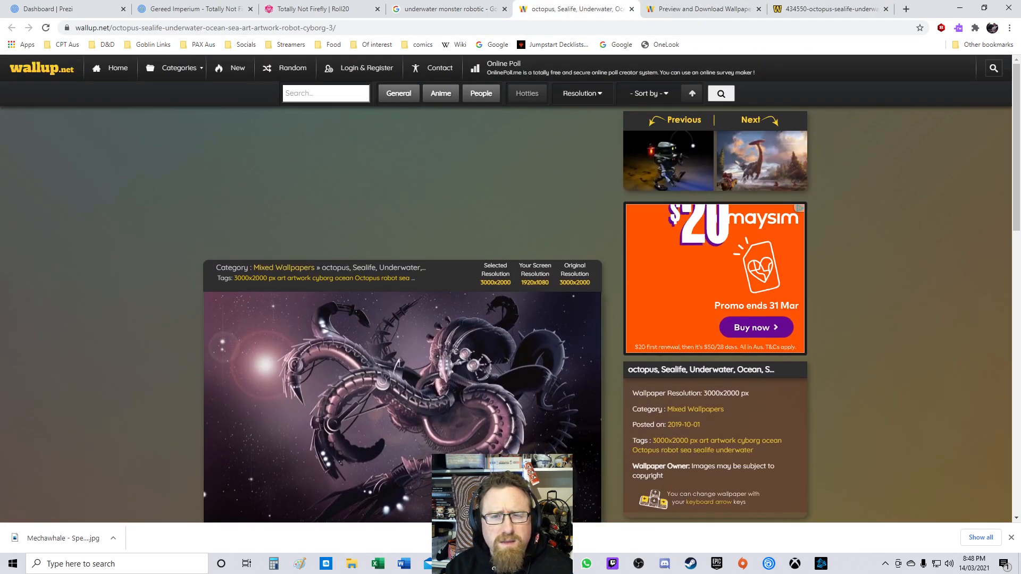
pyautogui.click(362, 28)
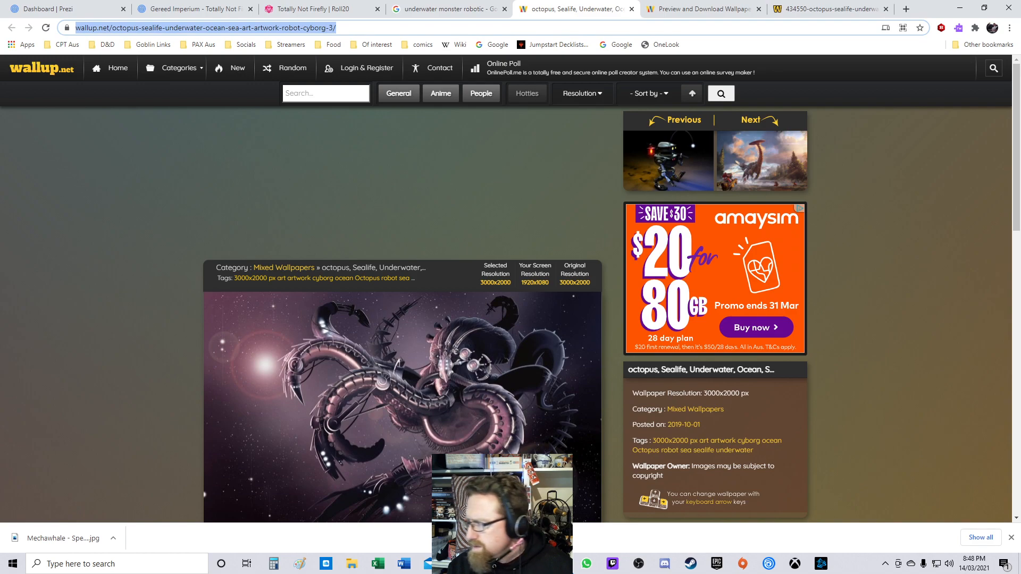
pyautogui.hotkey('alt', 'Tab')
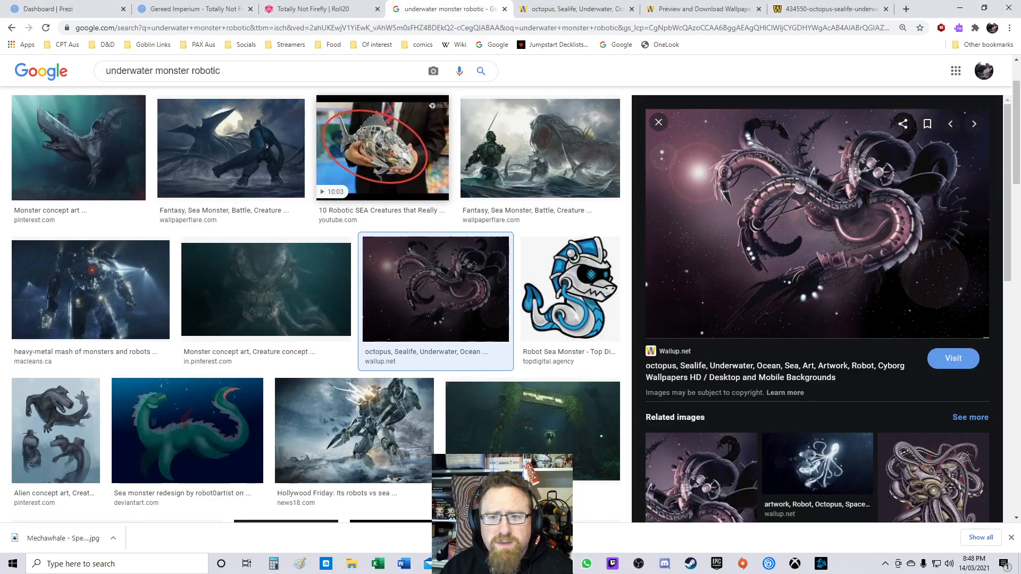
# Step: Return to the image results, search Google Images for underwater monster cyborg, and scroll the results
pyautogui.click(450, 9)
pyautogui.doubleClick(173, 71)
pyautogui.doubleClick(205, 71)
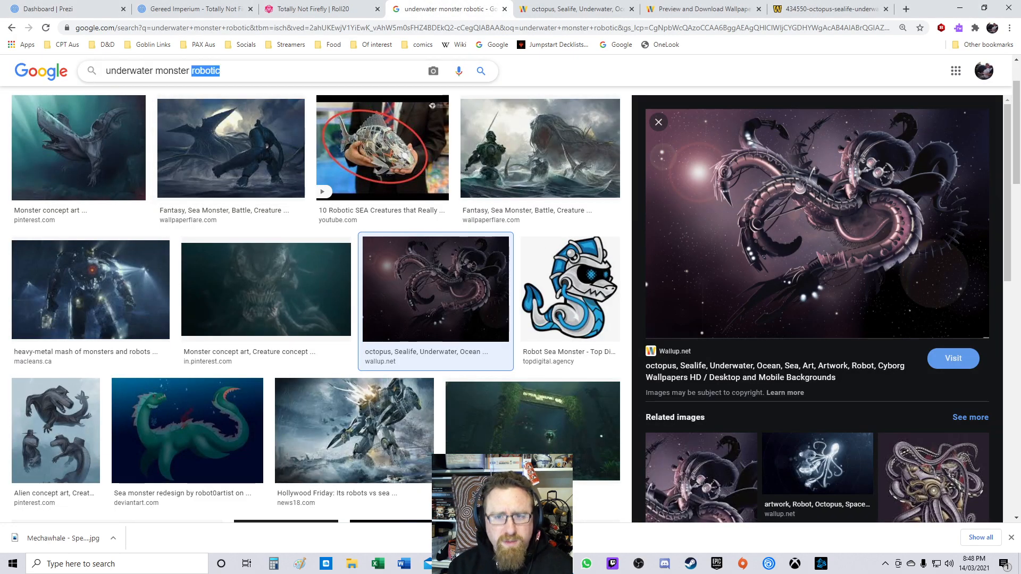
pyautogui.write('cyborg')
pyautogui.press('Return')
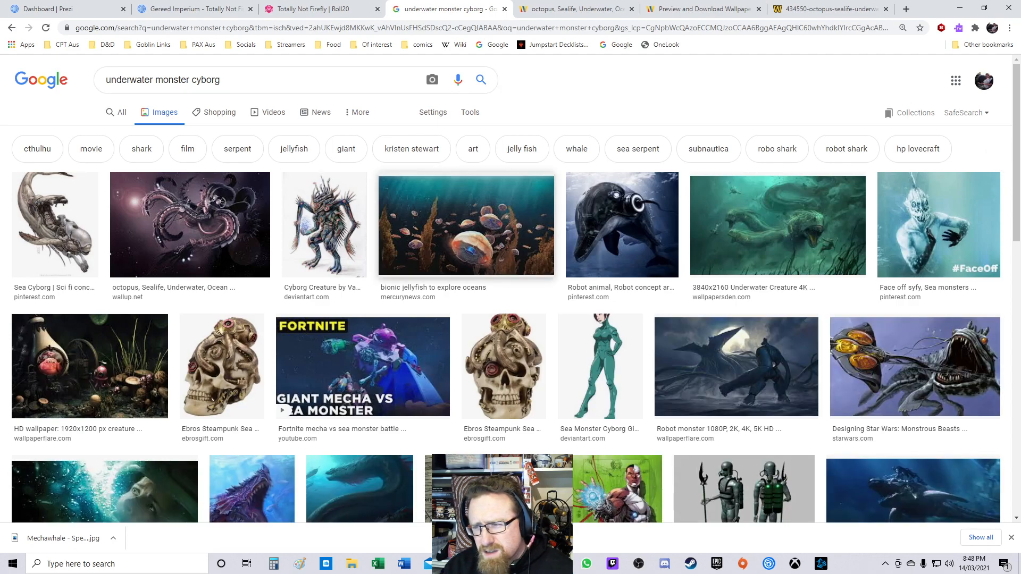
pyautogui.scroll(-3, 505, 229)
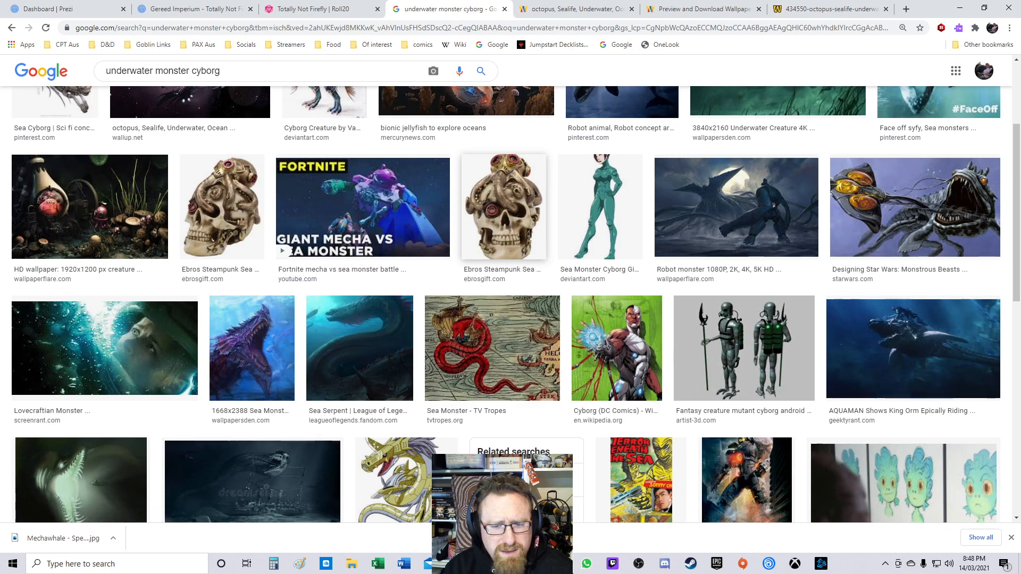
# Step: Browse further down the underwater monster cyborg image results, previewing the sea monster and sunken ship illustration
pyautogui.scroll(-5, 505, 228)
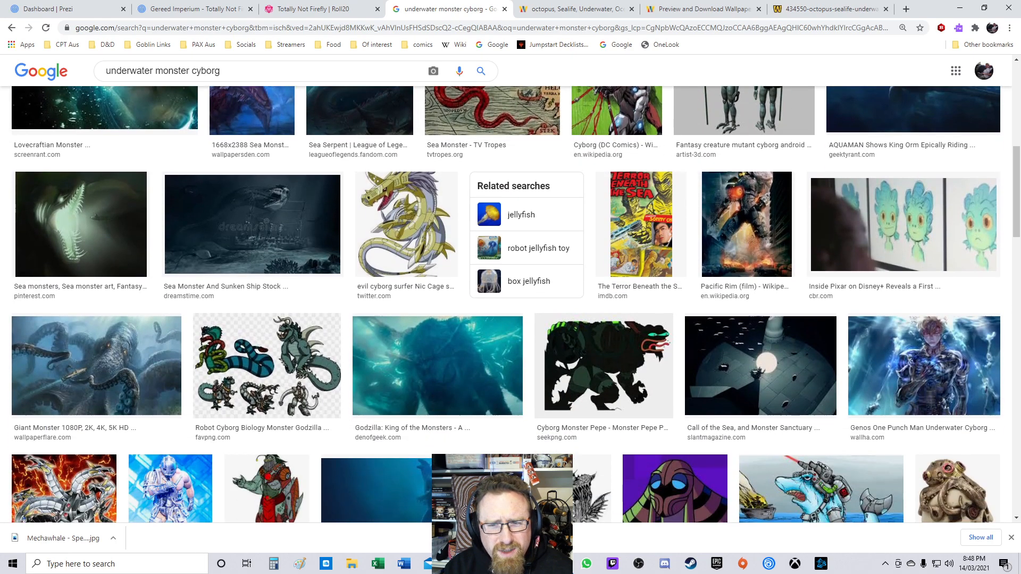
pyautogui.click(252, 223)
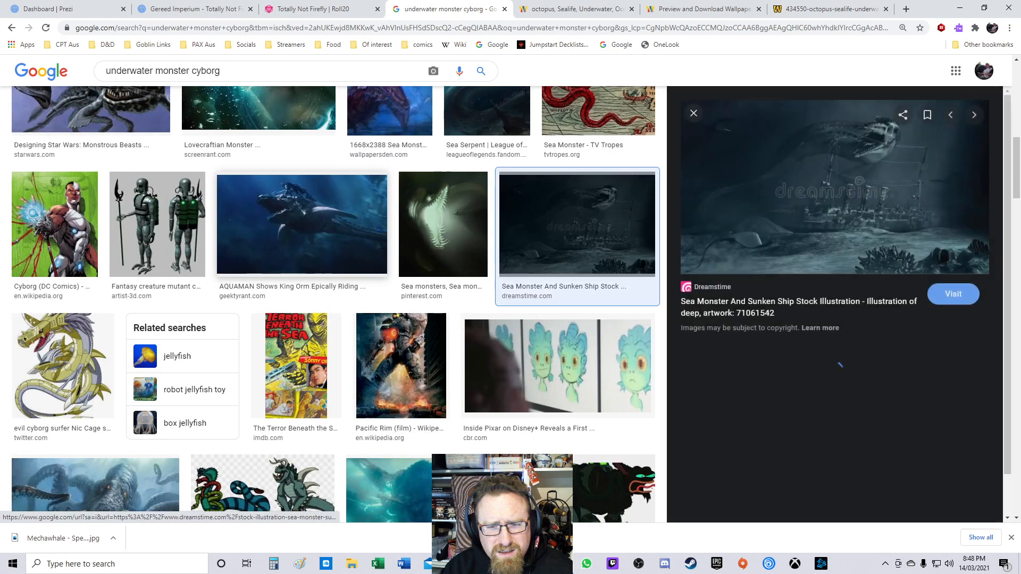
pyautogui.scroll(-3, 336, 303)
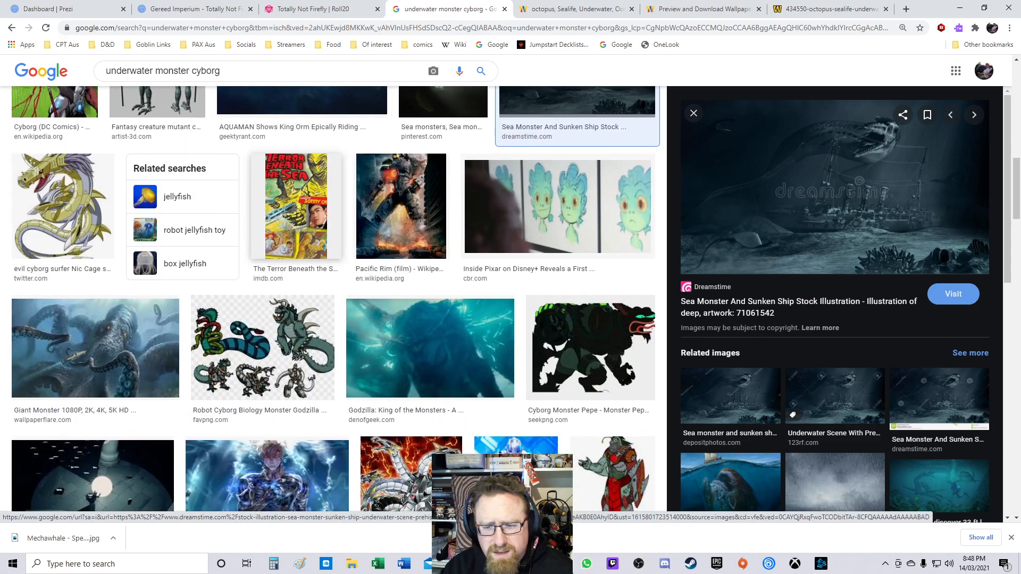
pyautogui.scroll(-1, 335, 298)
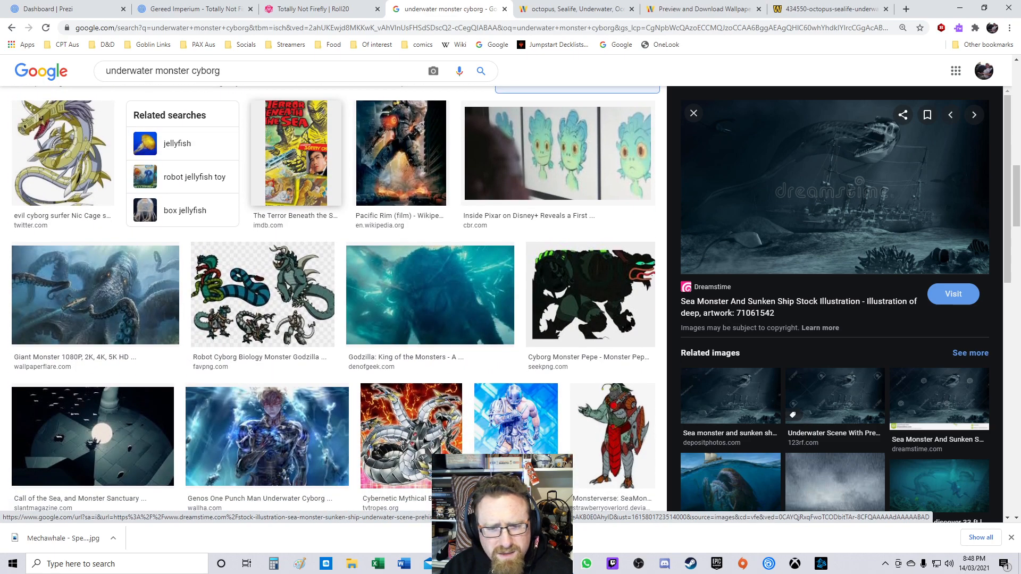
pyautogui.scroll(-4, 261, 130)
pyautogui.scroll(-4, 335, 303)
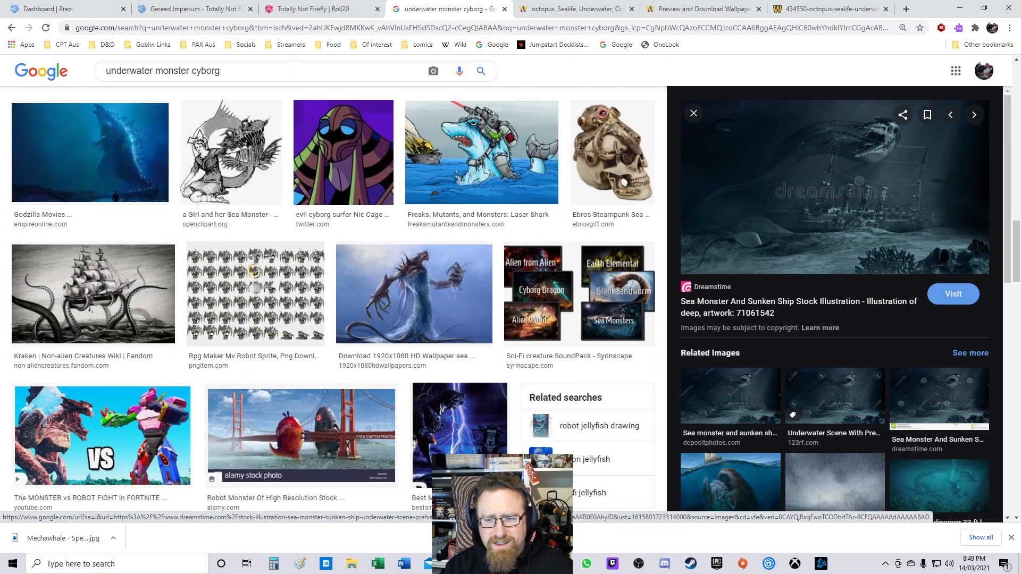
pyautogui.scroll(-4, 254, 271)
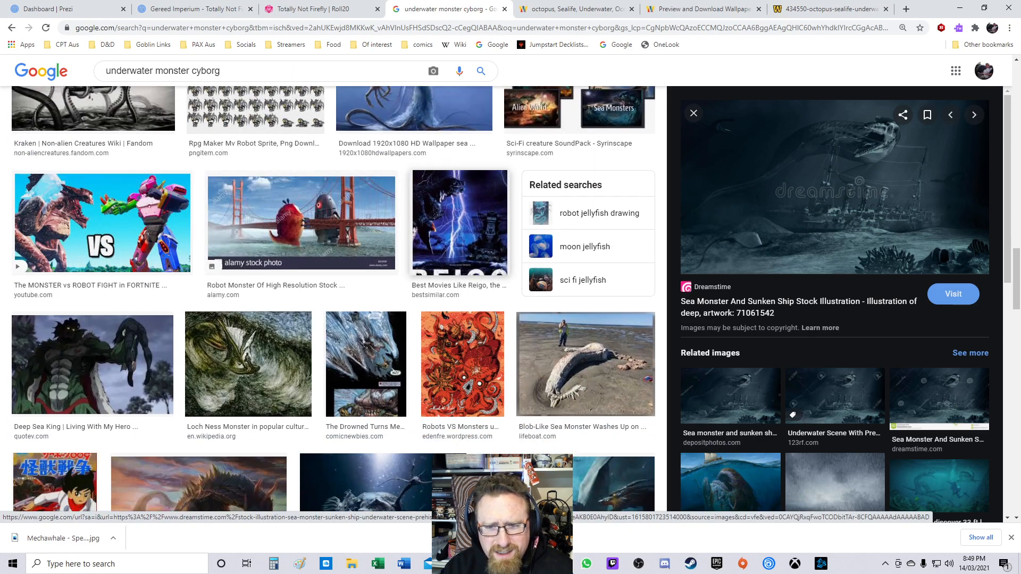
pyautogui.scroll(-4, 333, 298)
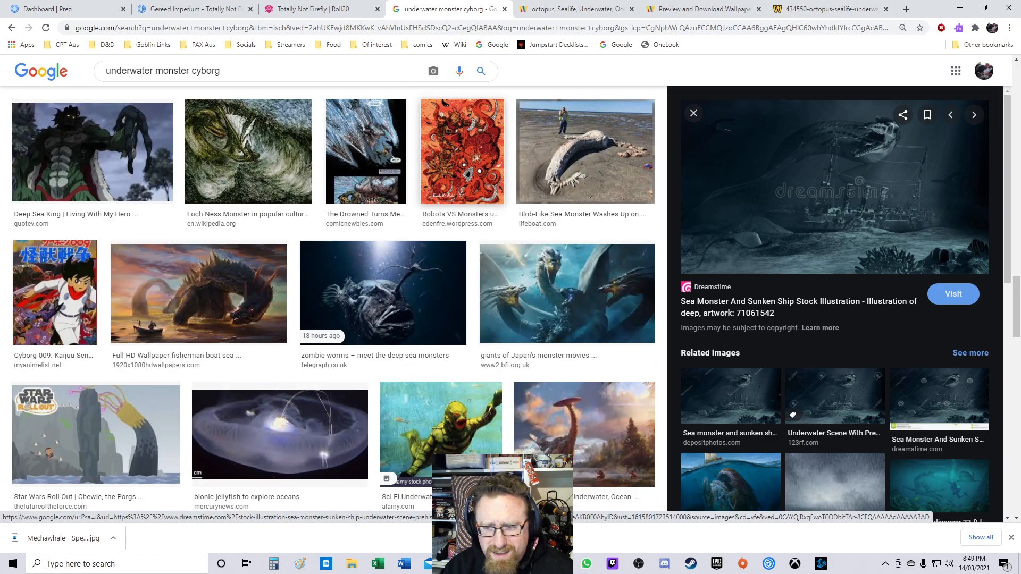
pyautogui.scroll(-15, 334, 298)
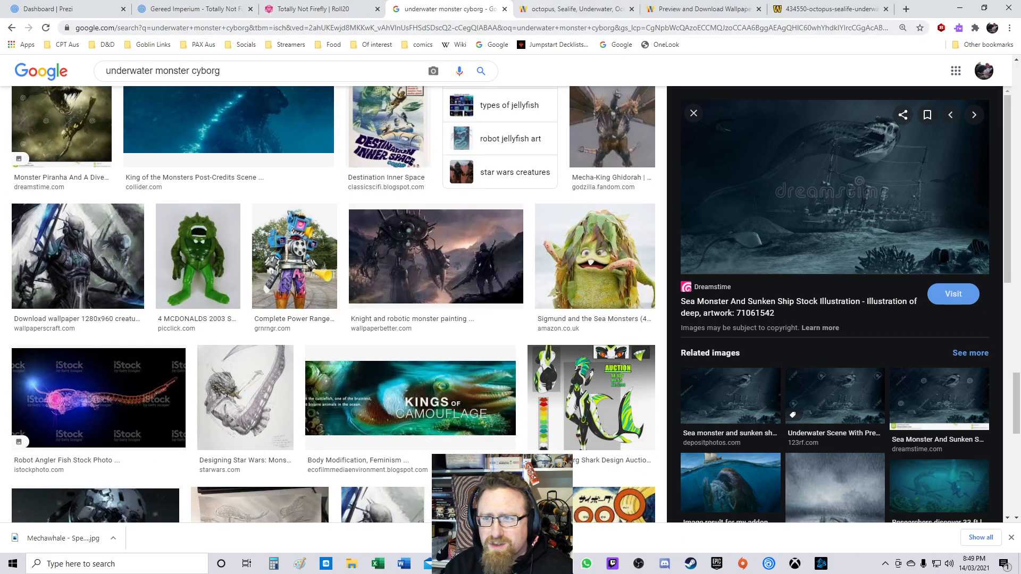
pyautogui.click(319, 9)
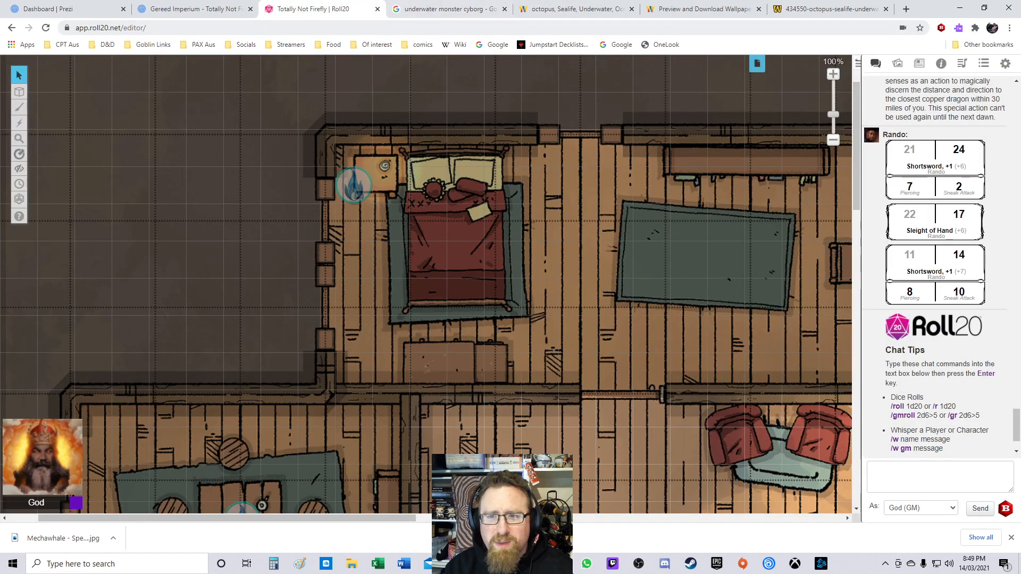
pyautogui.scroll(-5, 426, 284)
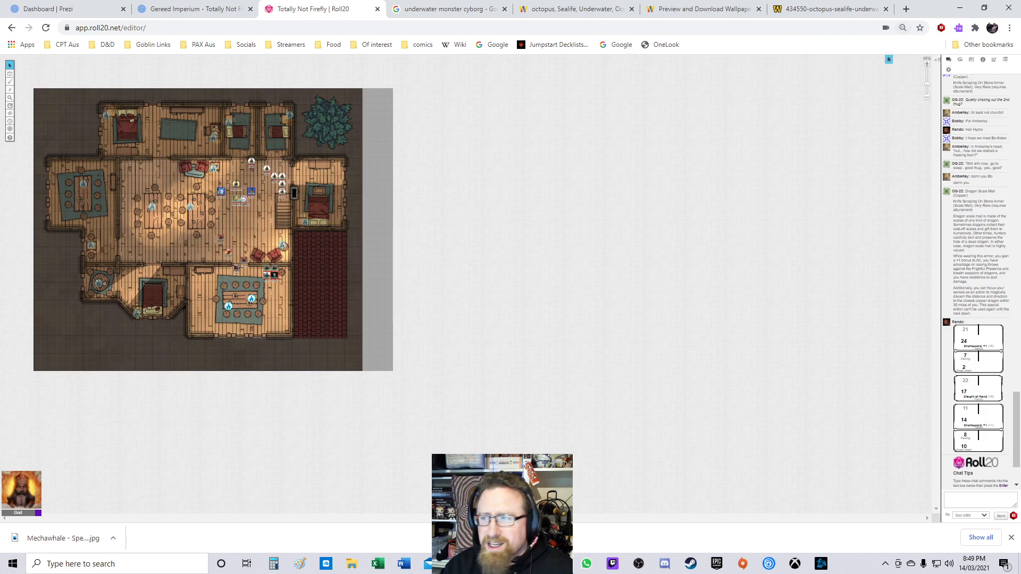
pyautogui.click(703, 9)
pyautogui.click(830, 9)
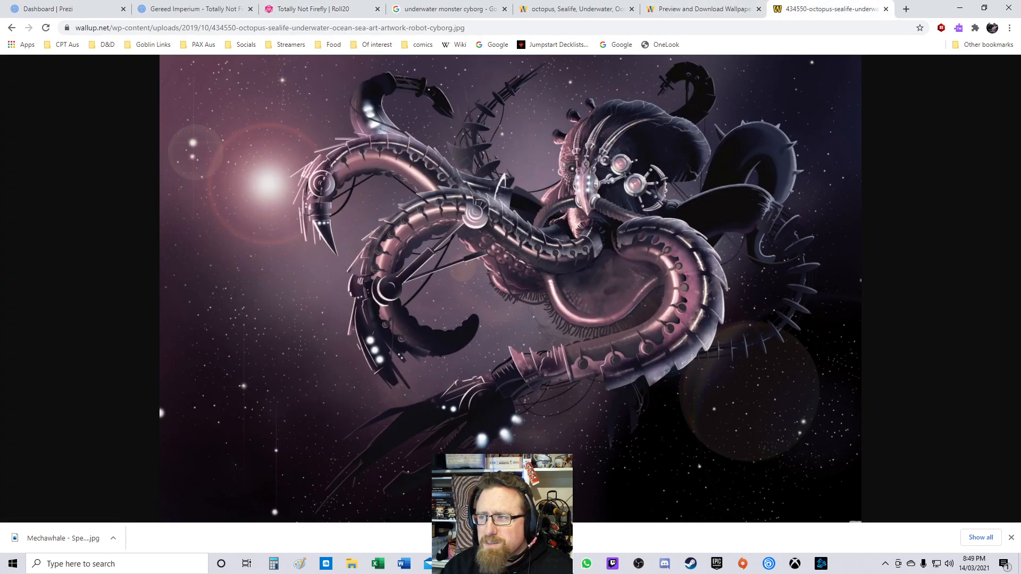
pyautogui.click(886, 10)
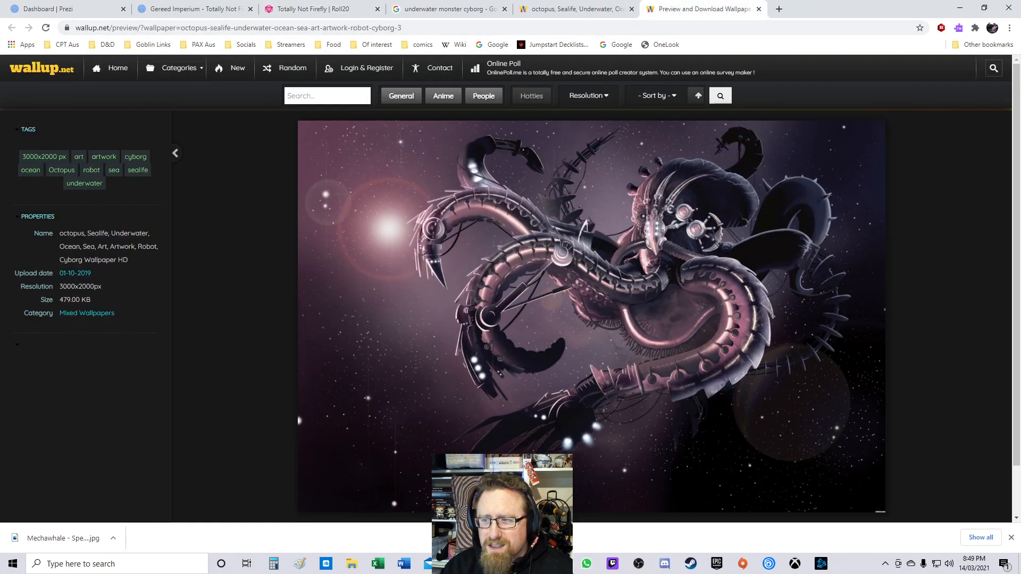
pyautogui.click(238, 27)
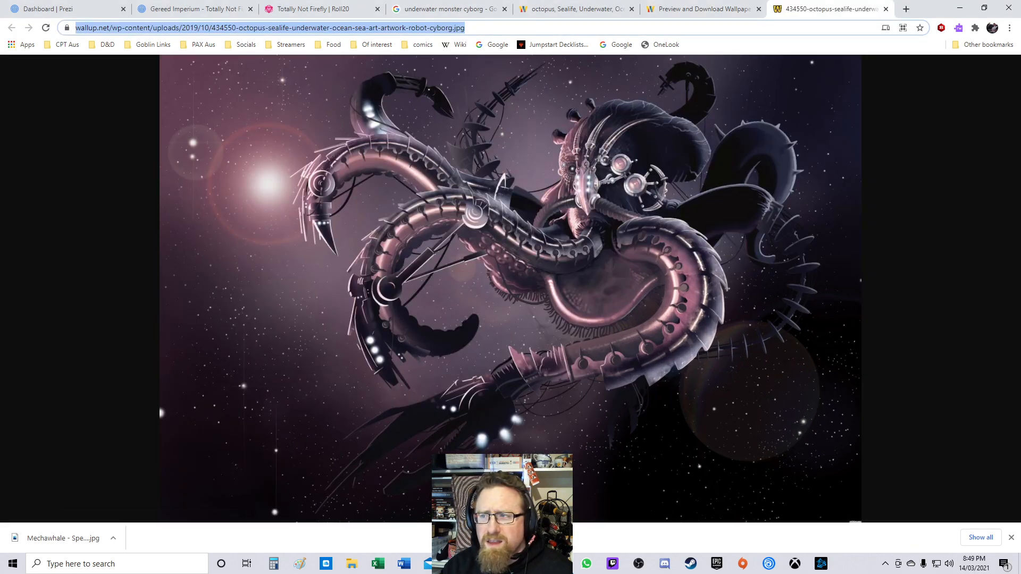
# Step: Close the wallpaper preview tab and save the full-size octopus image as Cyborg octopus in the Hydra's Privteers folder
pyautogui.click(697, 9)
pyautogui.click(759, 9)
pyautogui.rightClick(595, 174)
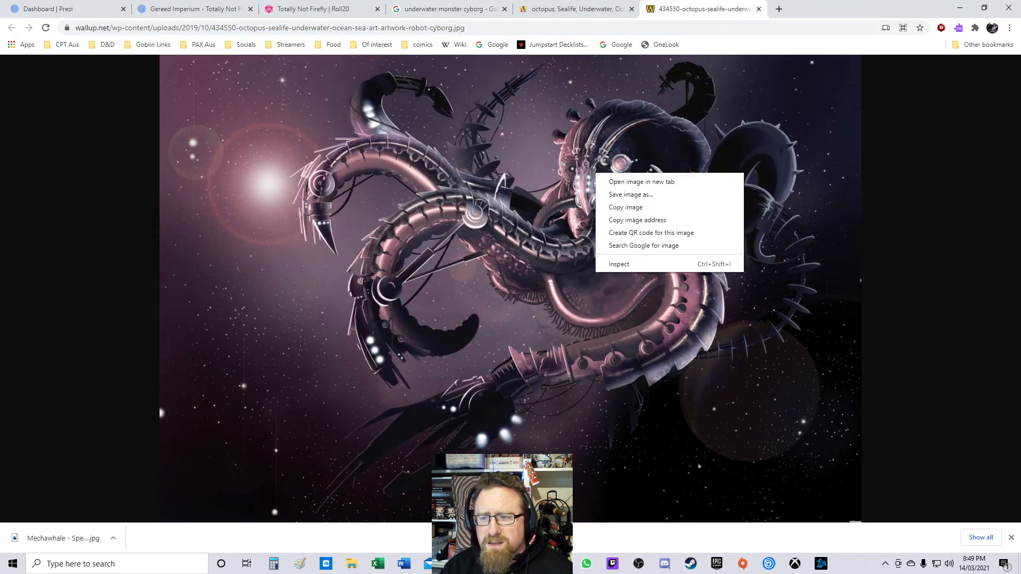
pyautogui.click(631, 195)
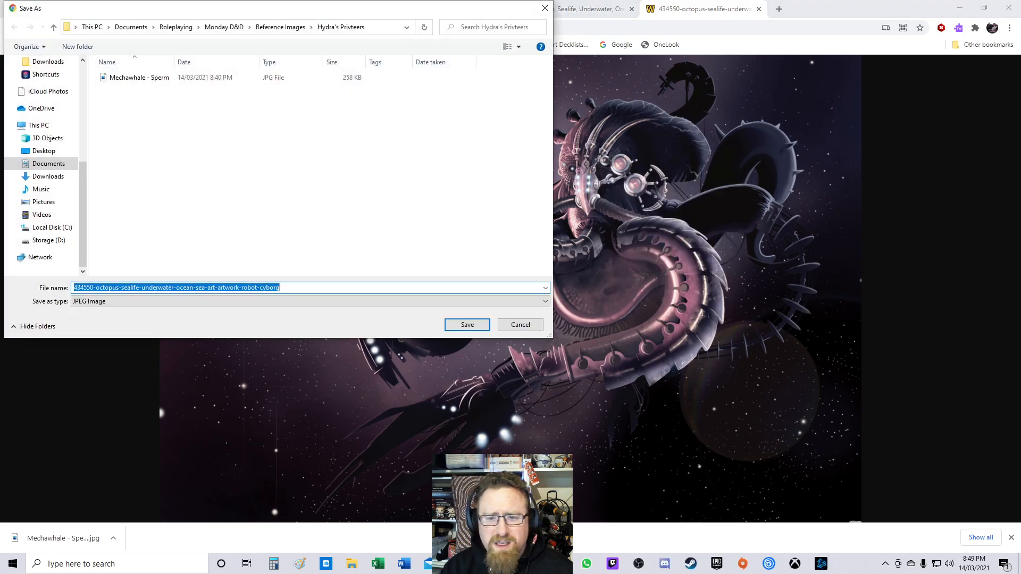
pyautogui.write('C')
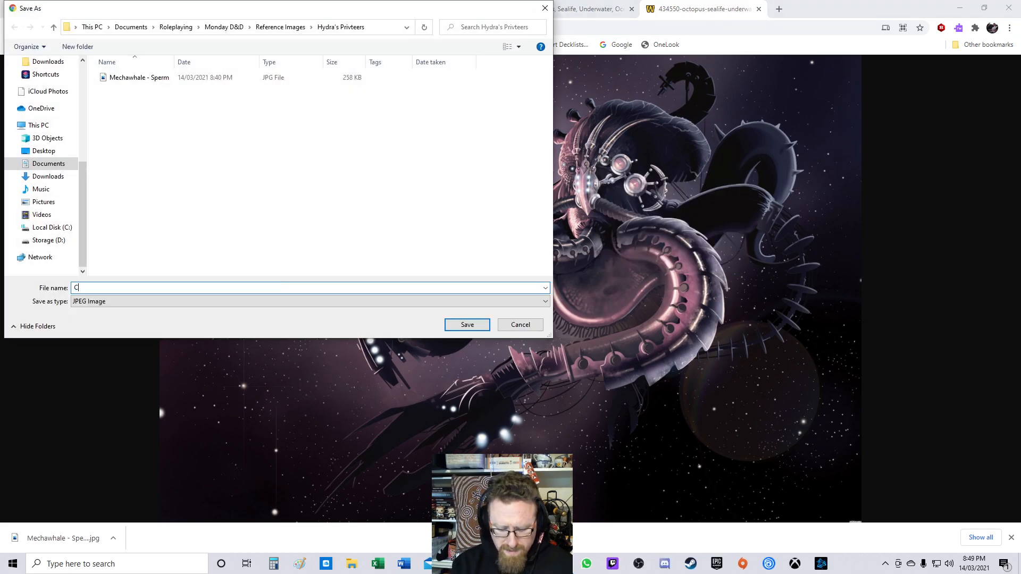
pyautogui.write('yborg octopus')
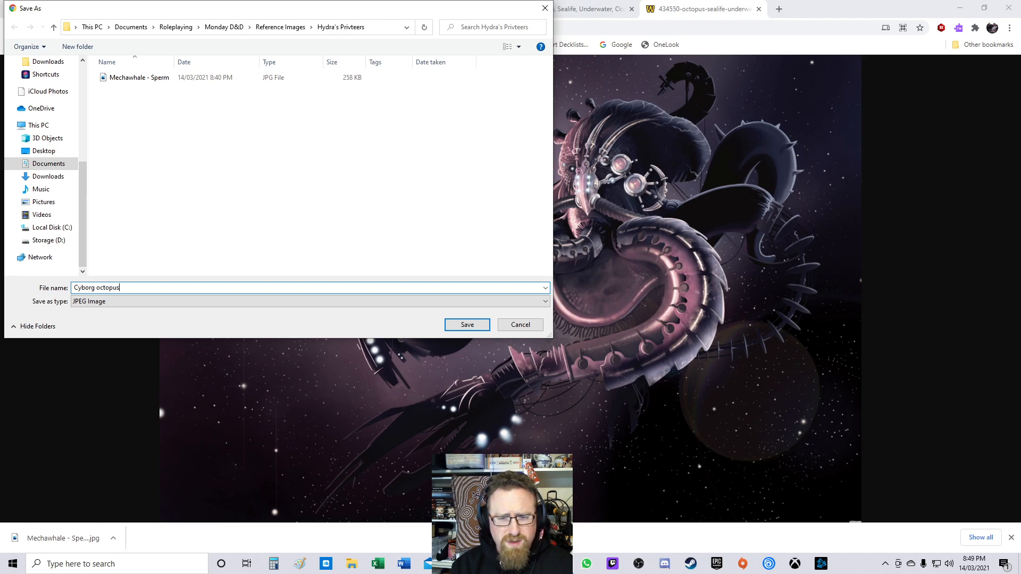
pyautogui.press('Return')
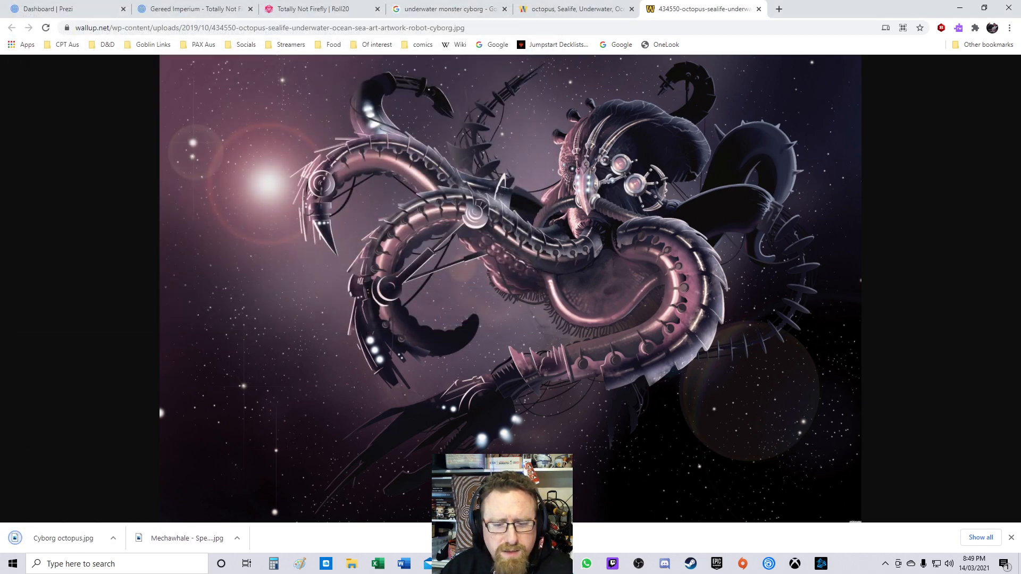
# Step: Close the wallup tabs and open the Pinterest Roll20 Tokens board from the D&D bookmarks folder
pyautogui.hotkey('ctrl', 'w')
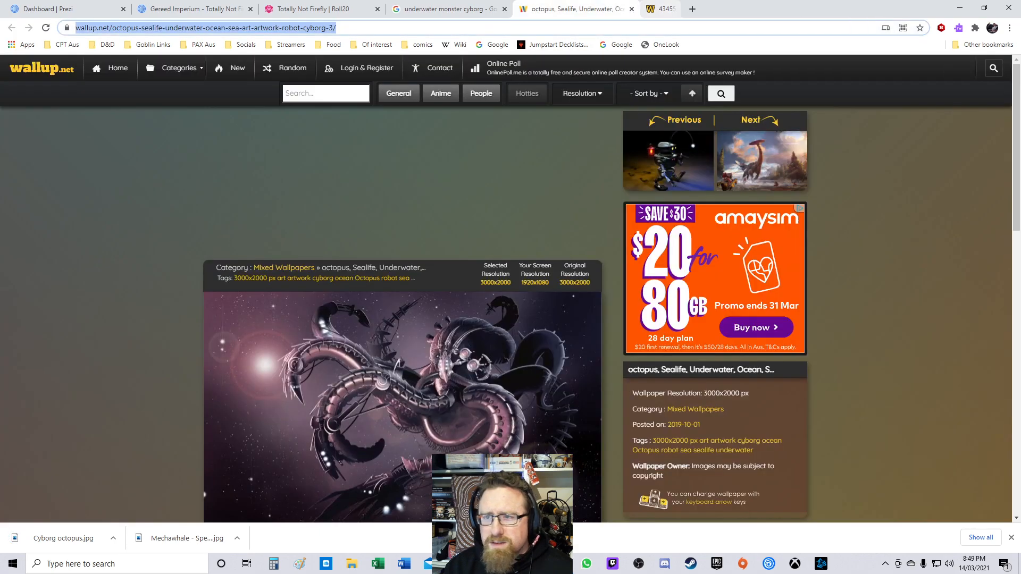
pyautogui.hotkey('ctrl', 'w')
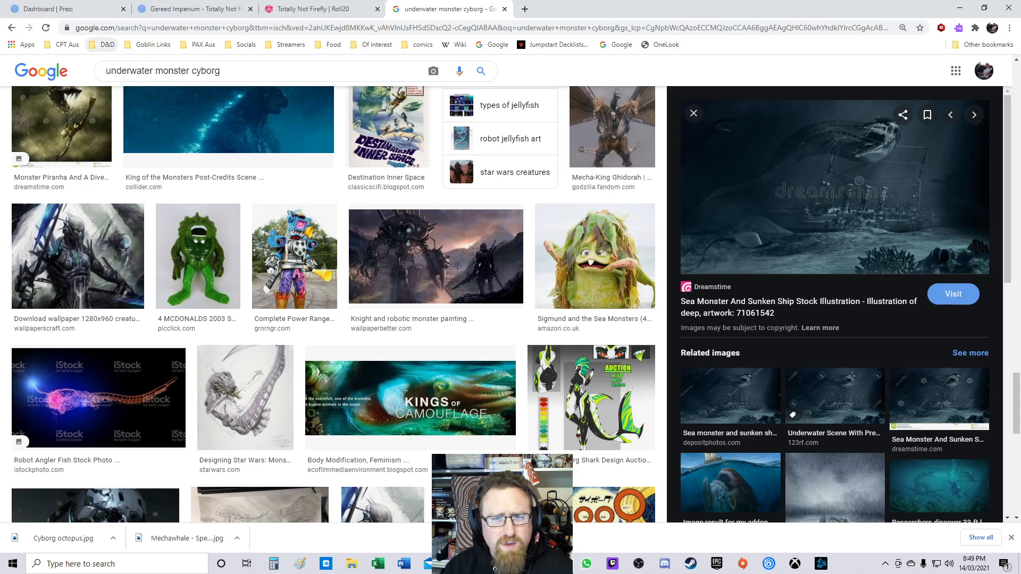
pyautogui.click(106, 44)
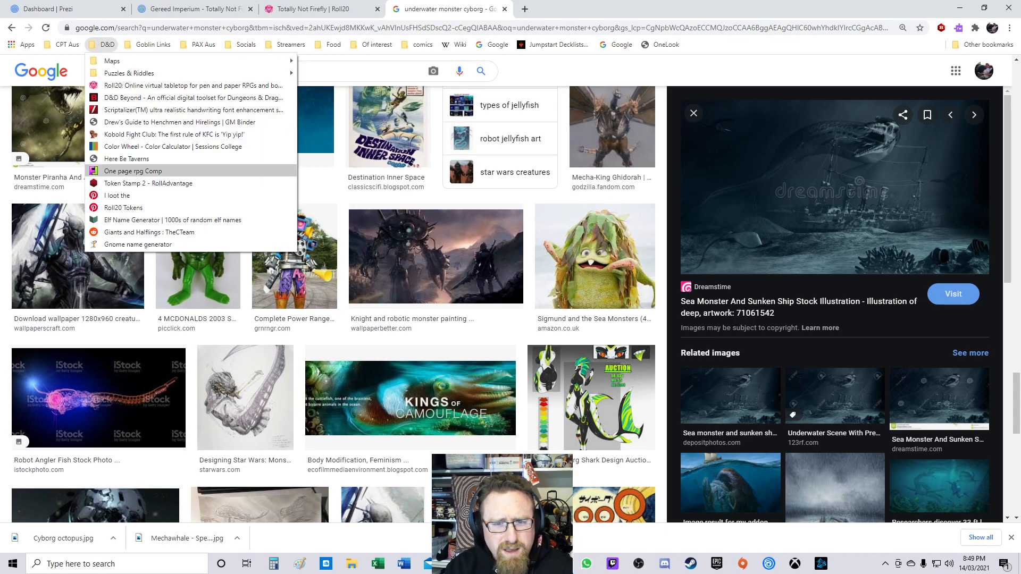
pyautogui.click(123, 207)
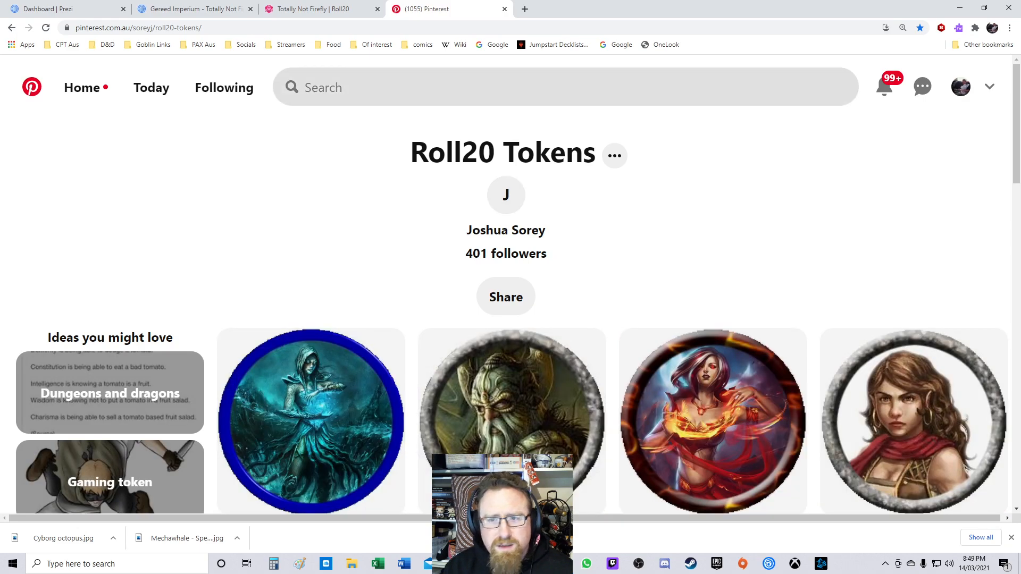
# Step: Search Pinterest for biomechanical shark
pyautogui.click(495, 88)
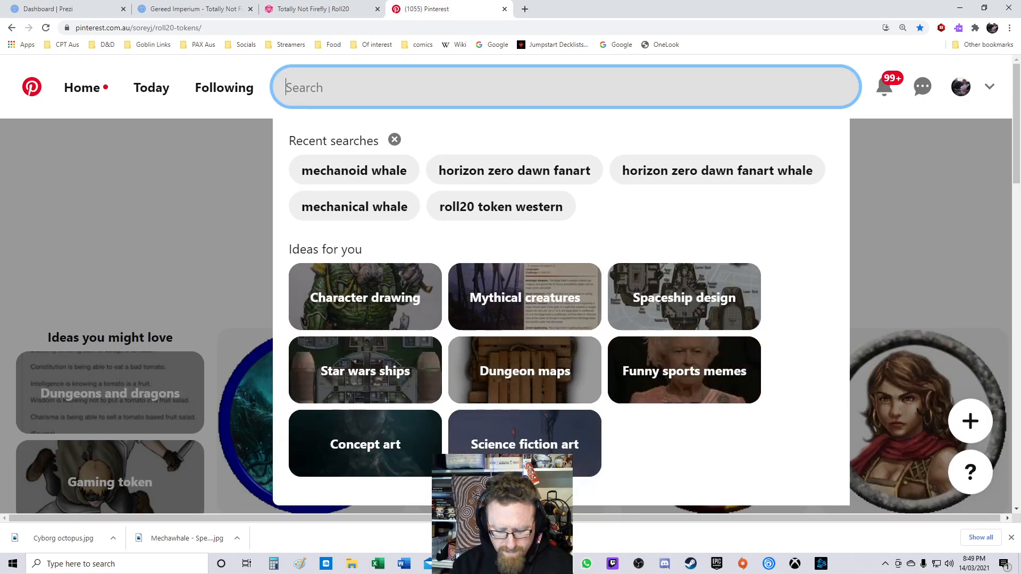
pyautogui.write('biomechanical shark')
pyautogui.press('Return')
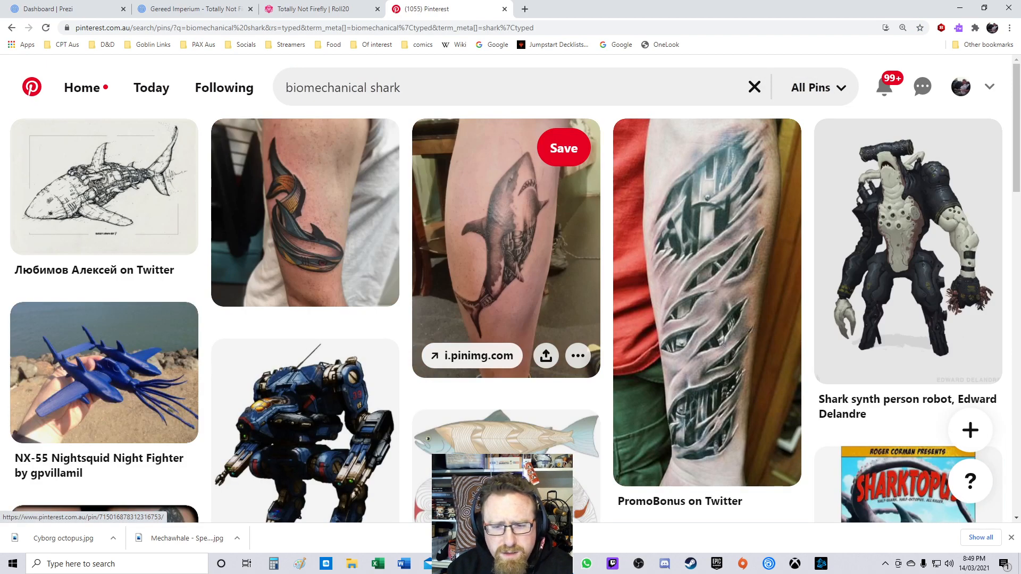
# Step: Scroll through the biomechanical shark results, examining the mechanical shark and steampunk creature illustrations
pyautogui.scroll(-7, 506, 266)
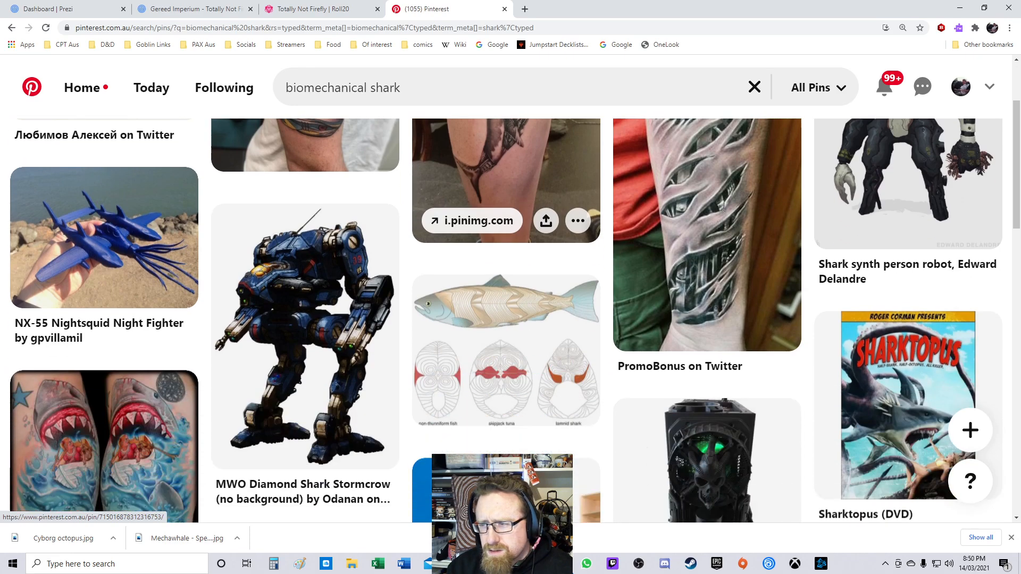
pyautogui.scroll(-2, 506, 159)
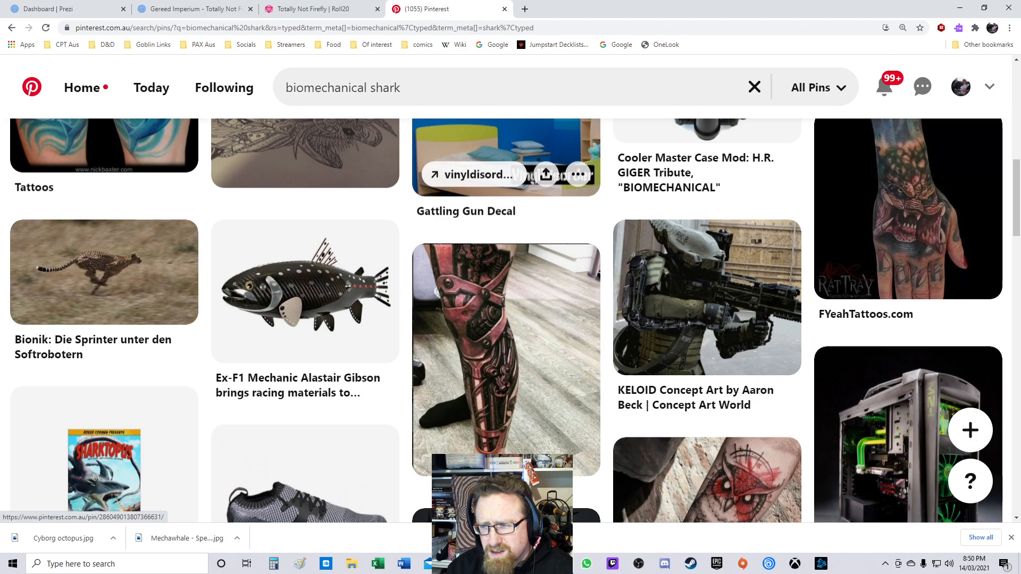
pyautogui.scroll(-1, 707, 245)
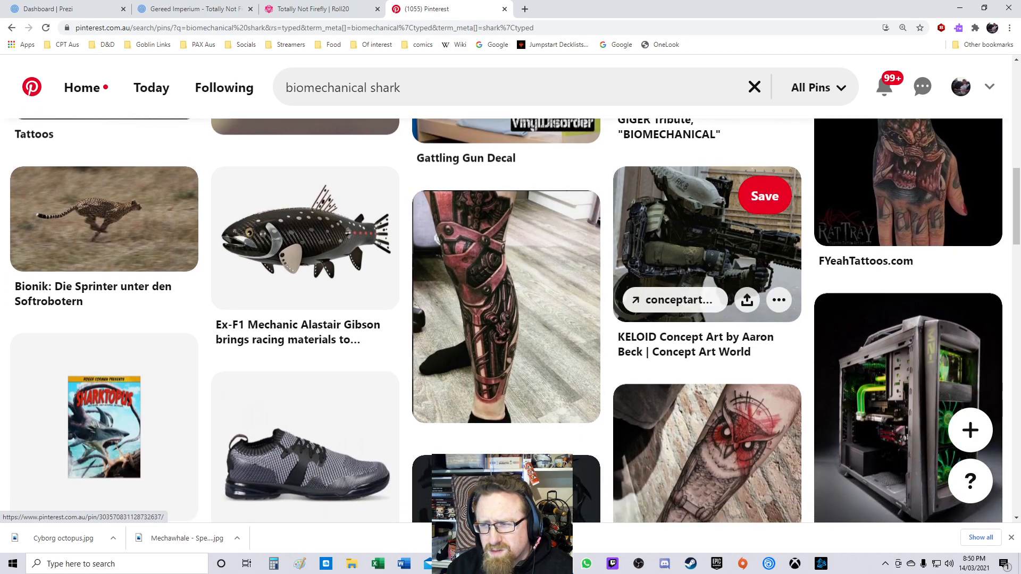
pyautogui.scroll(-6, 506, 212)
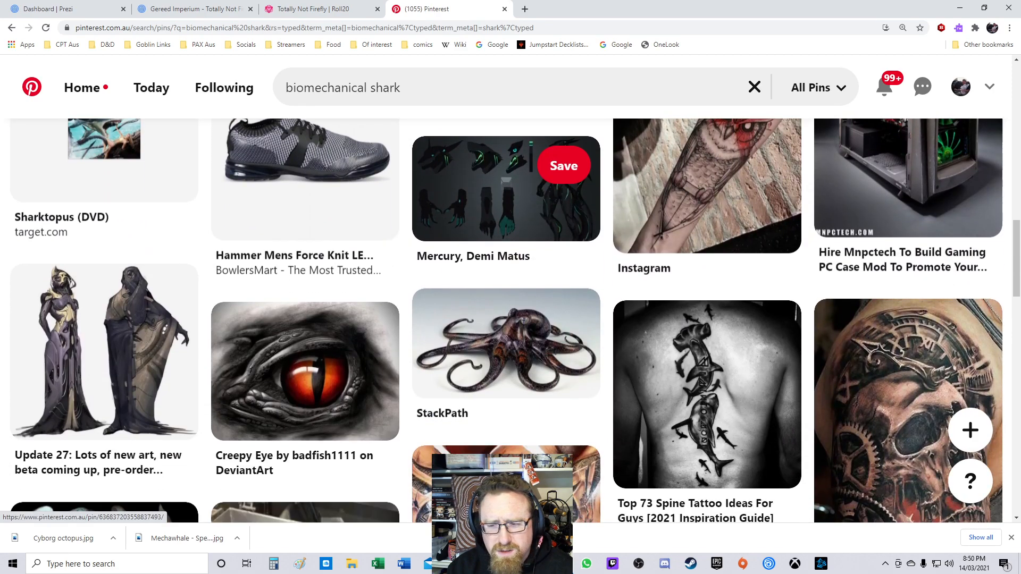
pyautogui.scroll(-5, 506, 212)
pyautogui.scroll(-4, 505, 213)
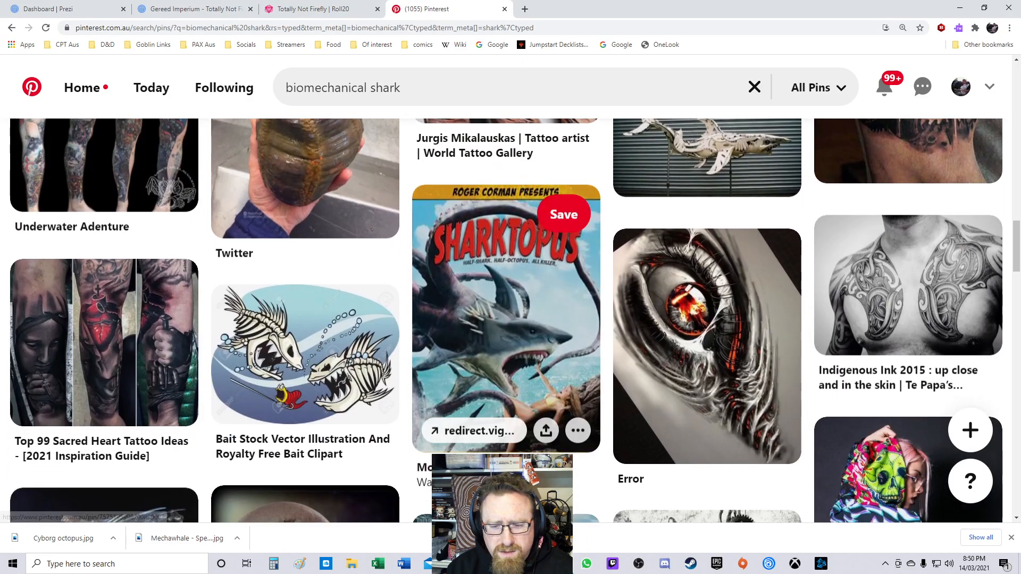
pyautogui.scroll(-1, 505, 266)
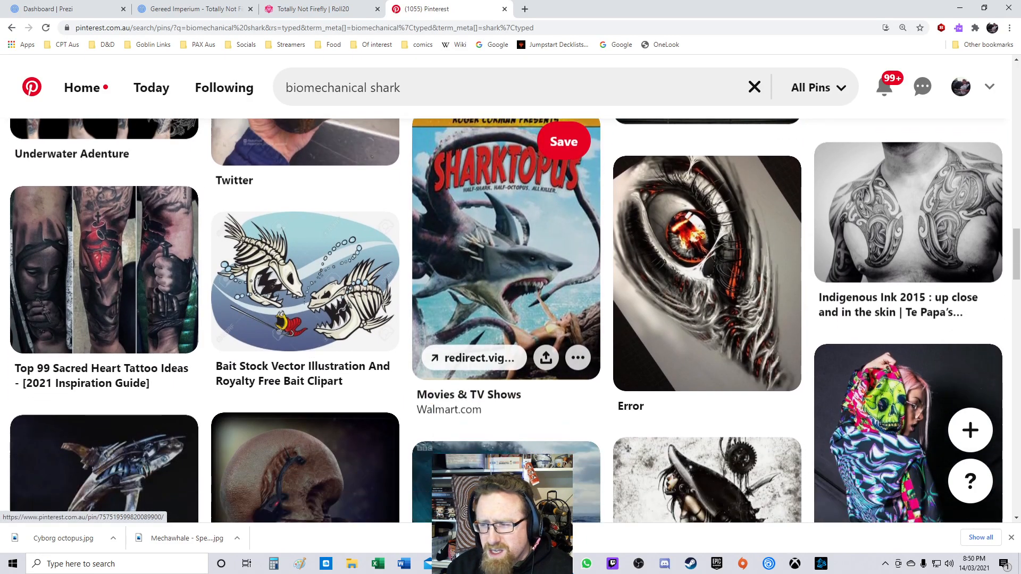
pyautogui.scroll(-3, 505, 266)
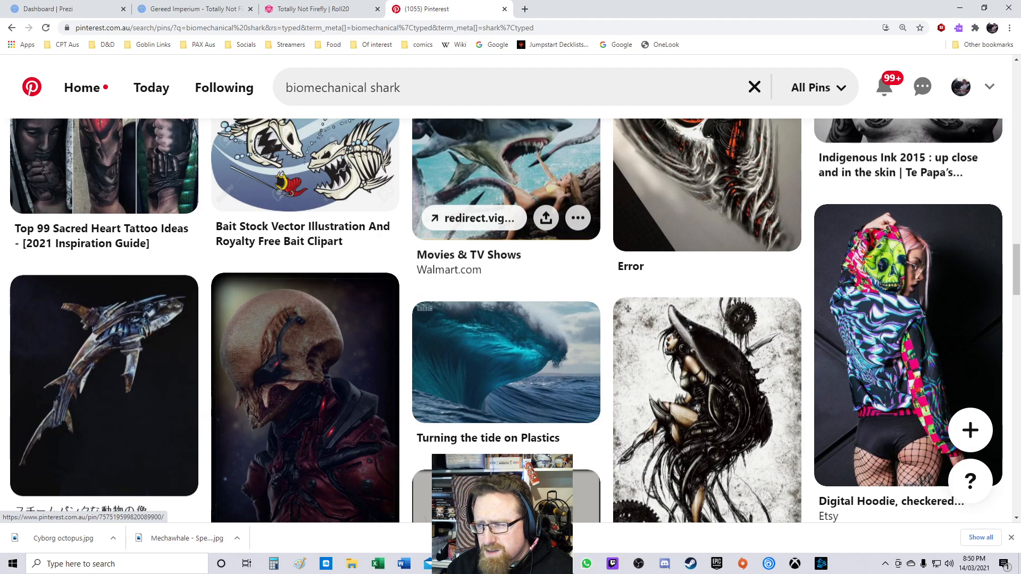
pyautogui.scroll(-4, 505, 165)
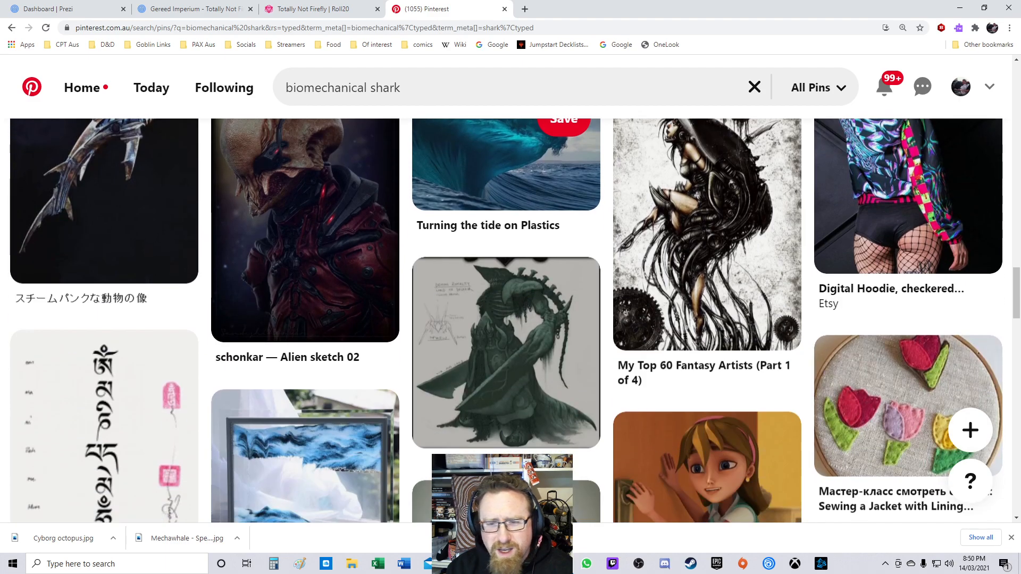
pyautogui.scroll(3, 505, 164)
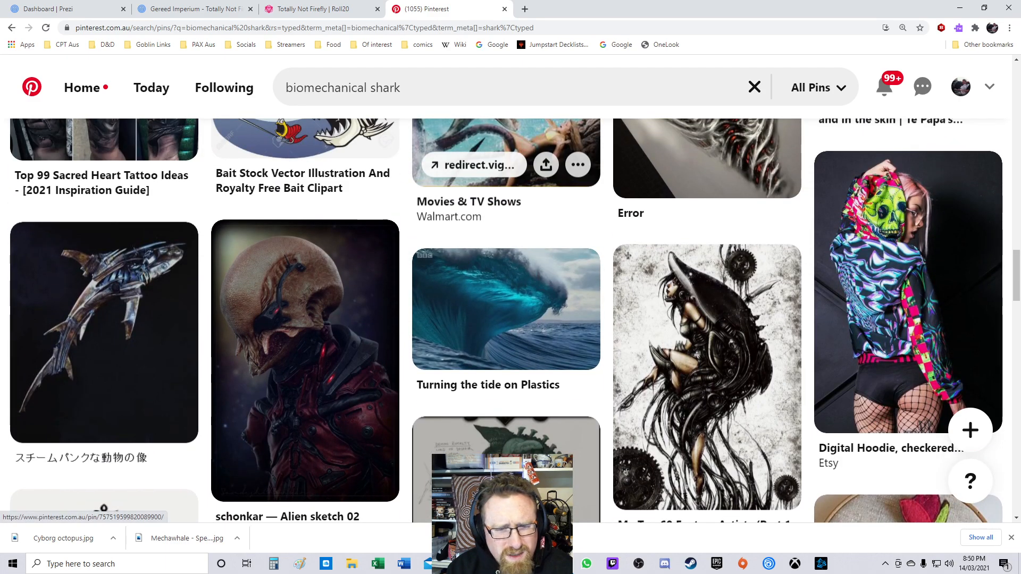
pyautogui.scroll(-2, 505, 165)
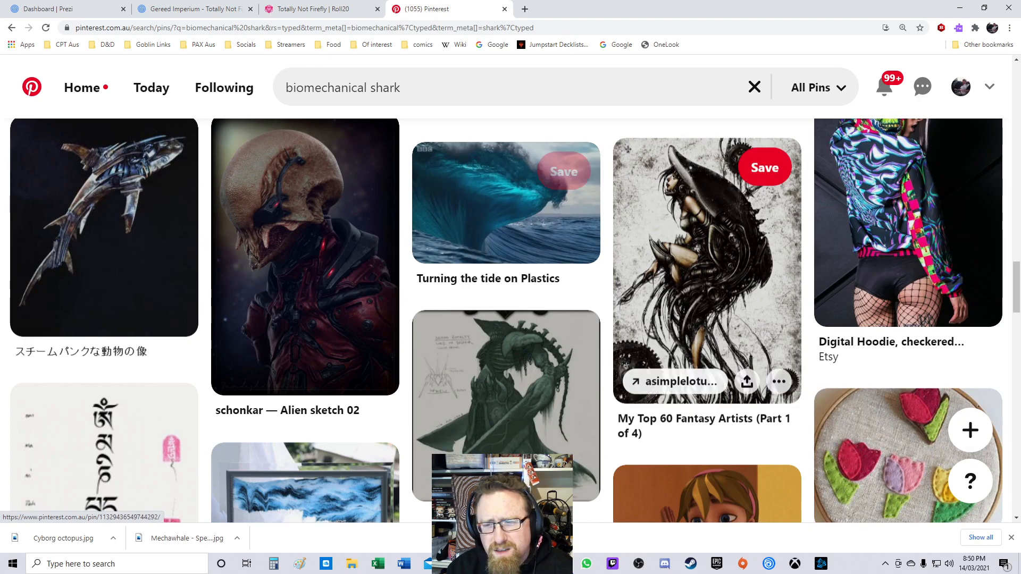
pyautogui.scroll(-8, 505, 239)
pyautogui.scroll(-1, 505, 239)
pyautogui.scroll(-6, 505, 266)
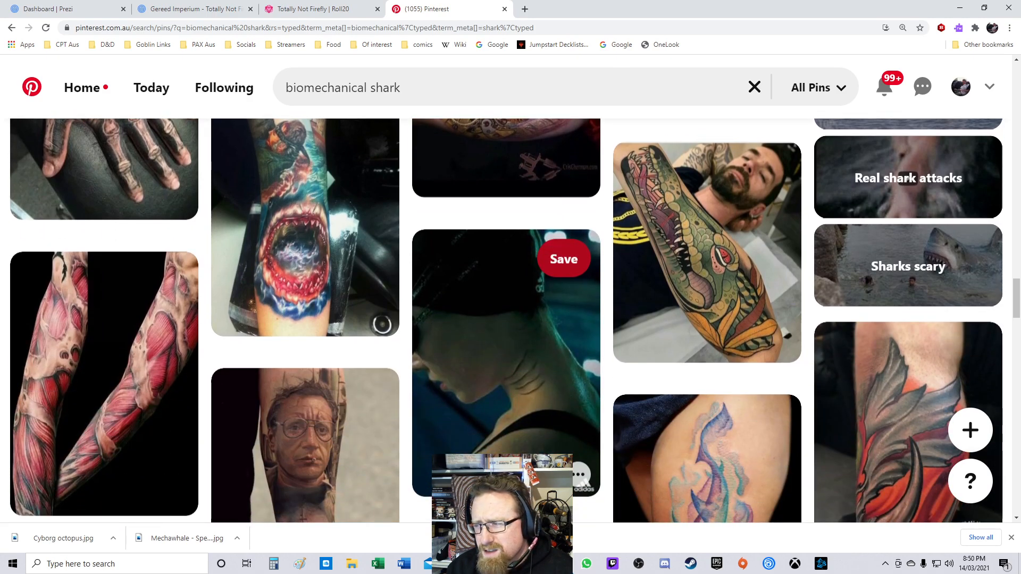
pyautogui.scroll(-2, 505, 320)
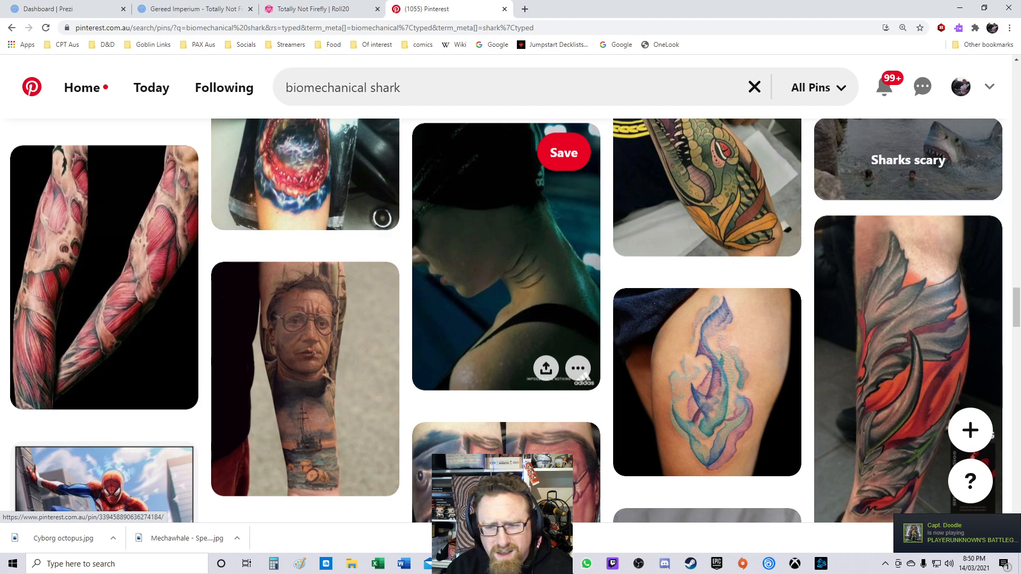
pyautogui.scroll(-8, 506, 320)
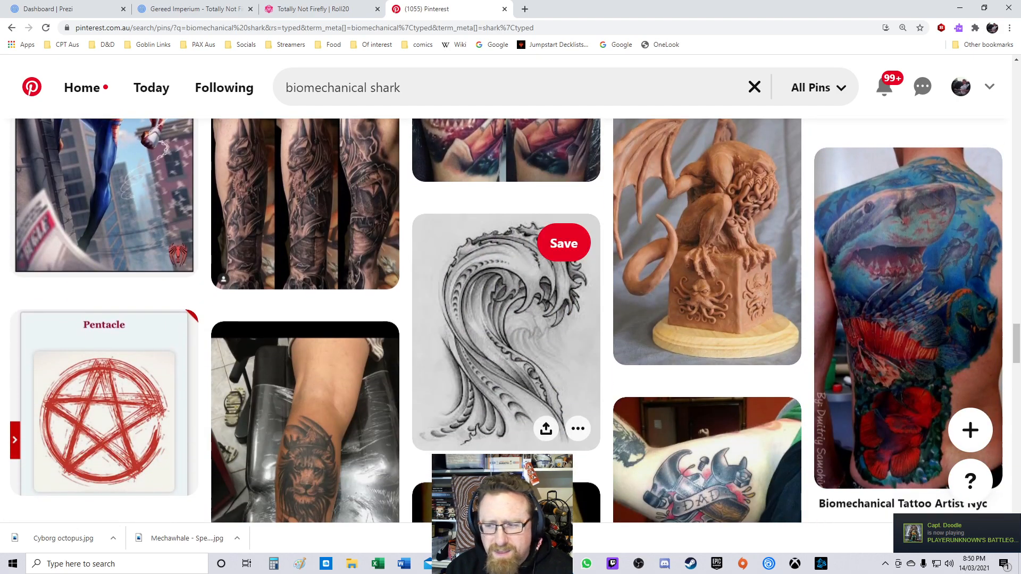
pyautogui.scroll(-11, 505, 319)
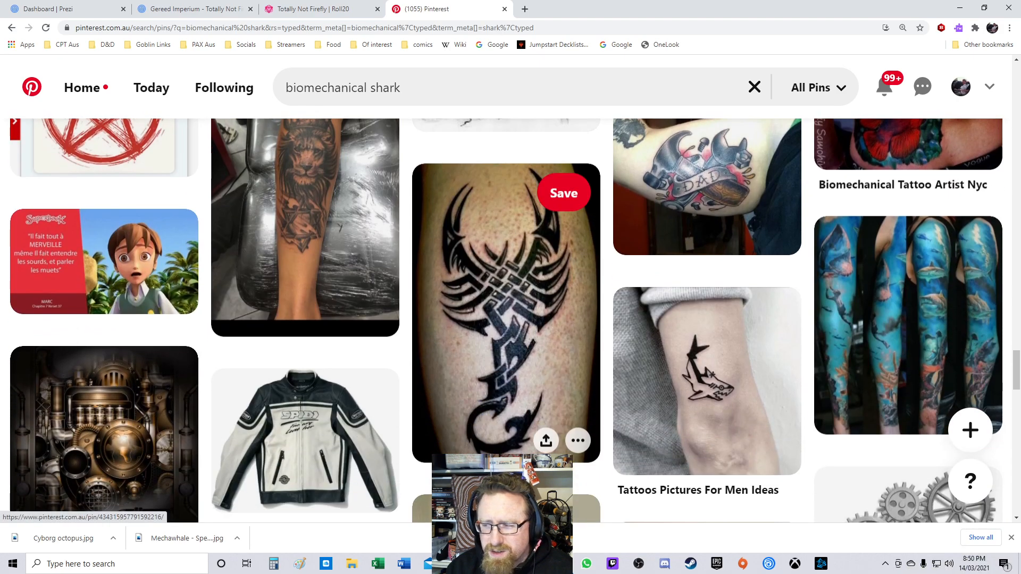
pyautogui.scroll(-10, 505, 320)
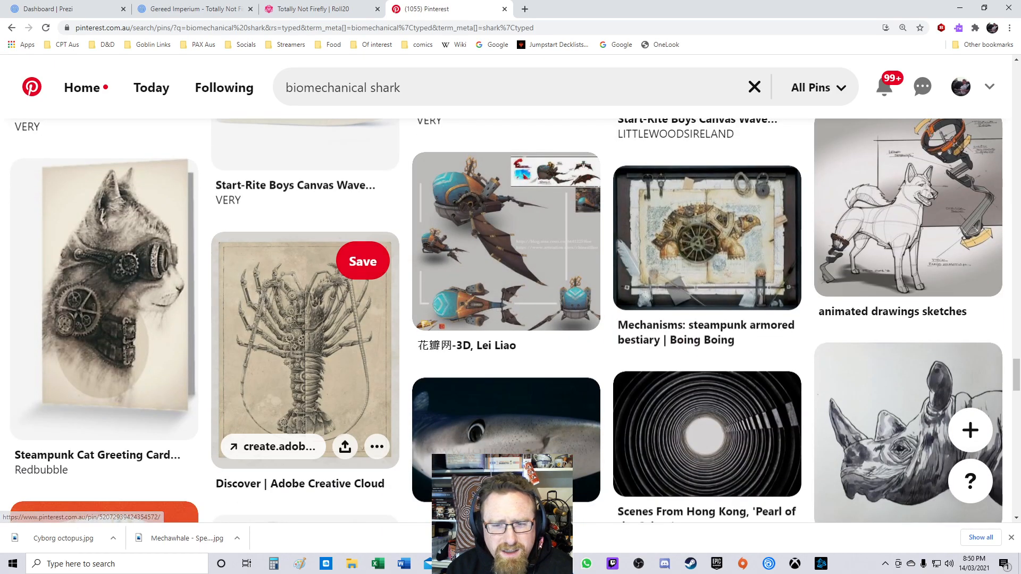
pyautogui.scroll(-4, 505, 240)
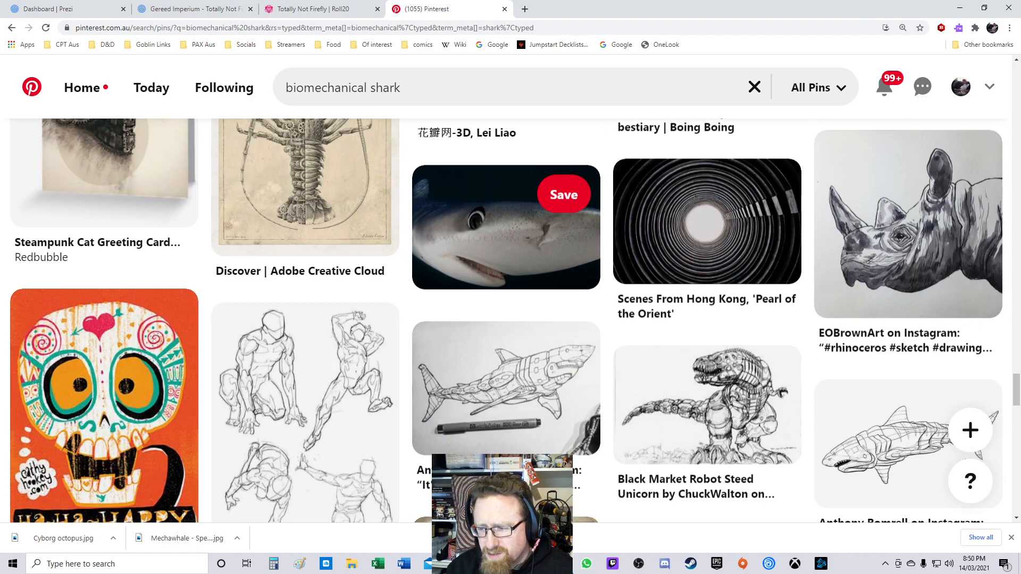
pyautogui.scroll(-4, 506, 239)
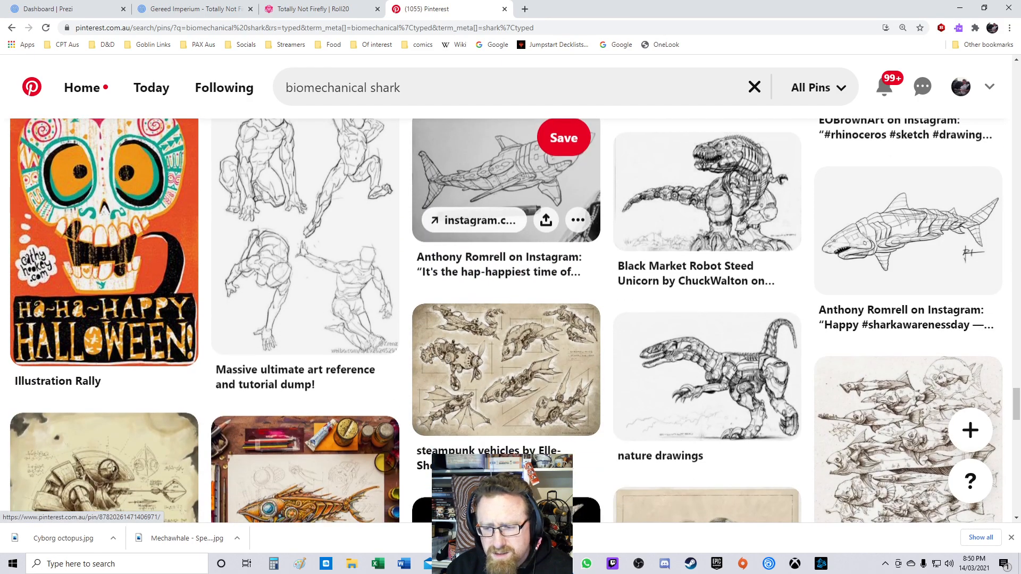
pyautogui.scroll(-4, 505, 212)
pyautogui.scroll(-4, 505, 213)
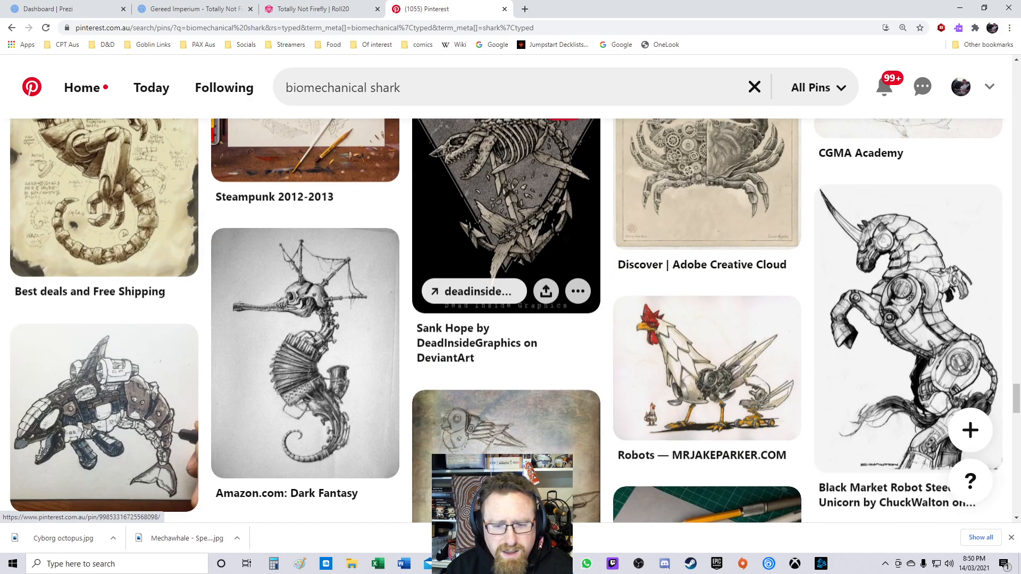
pyautogui.scroll(-5, 506, 213)
pyautogui.scroll(-9, 505, 212)
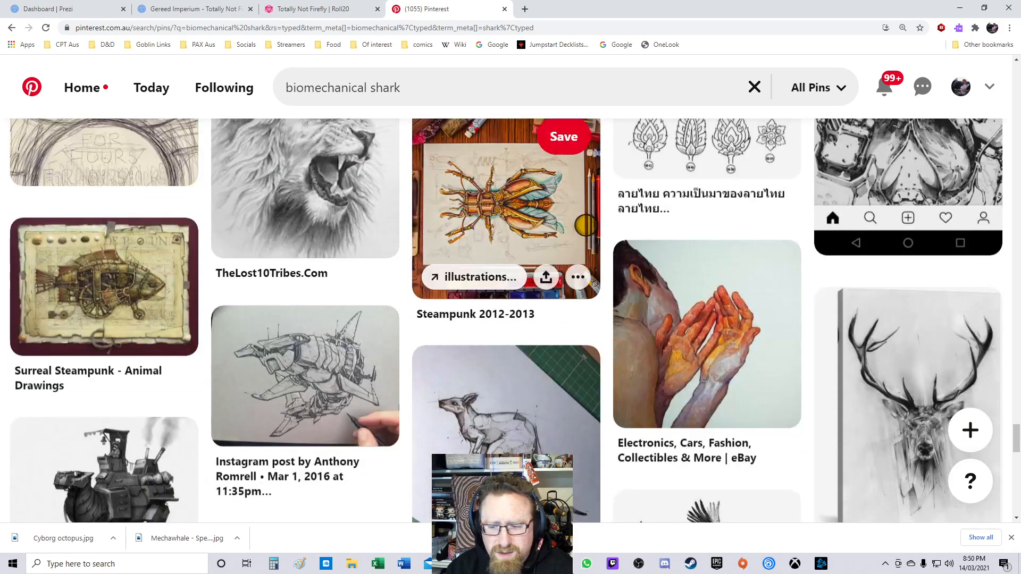
pyautogui.scroll(-3, 505, 239)
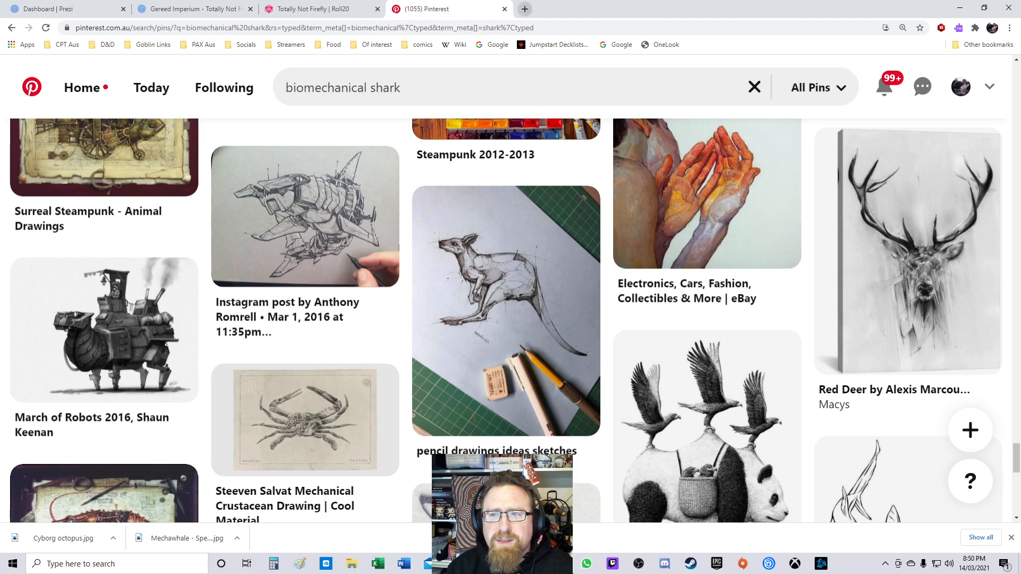
# Step: Close the Pinterest tab and open the Pirates & Whales folder inside the Monday D&D Tokens Encounters folder
pyautogui.click(504, 9)
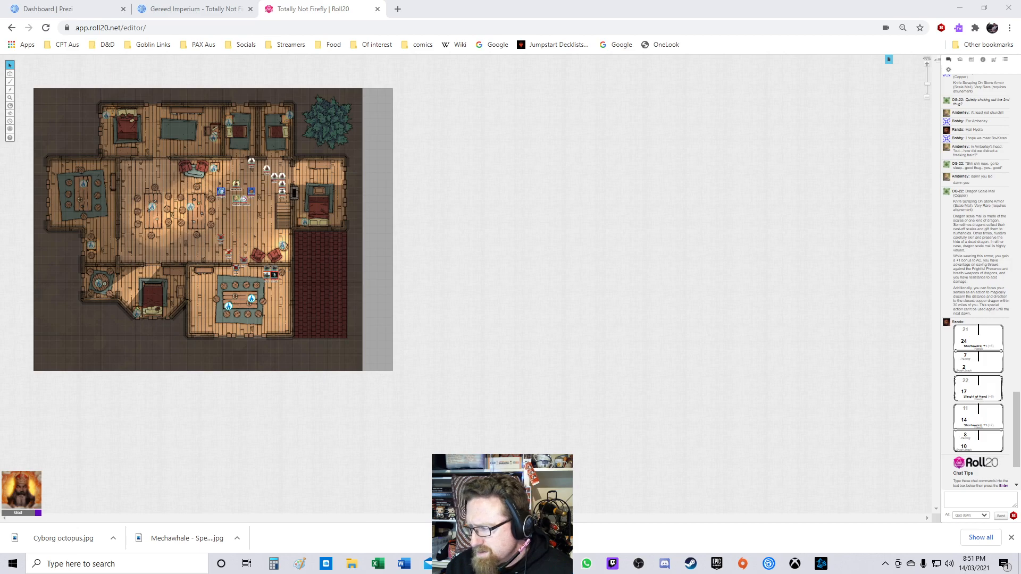
pyautogui.moveTo(809, 208); pyautogui.dragTo(219, 0)
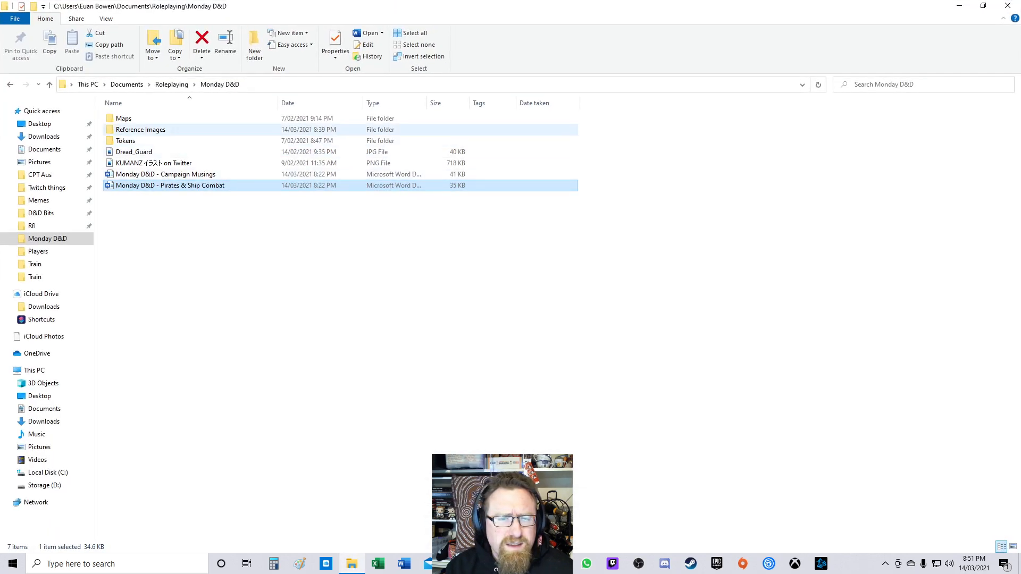
pyautogui.doubleClick(126, 141)
pyautogui.doubleClick(126, 130)
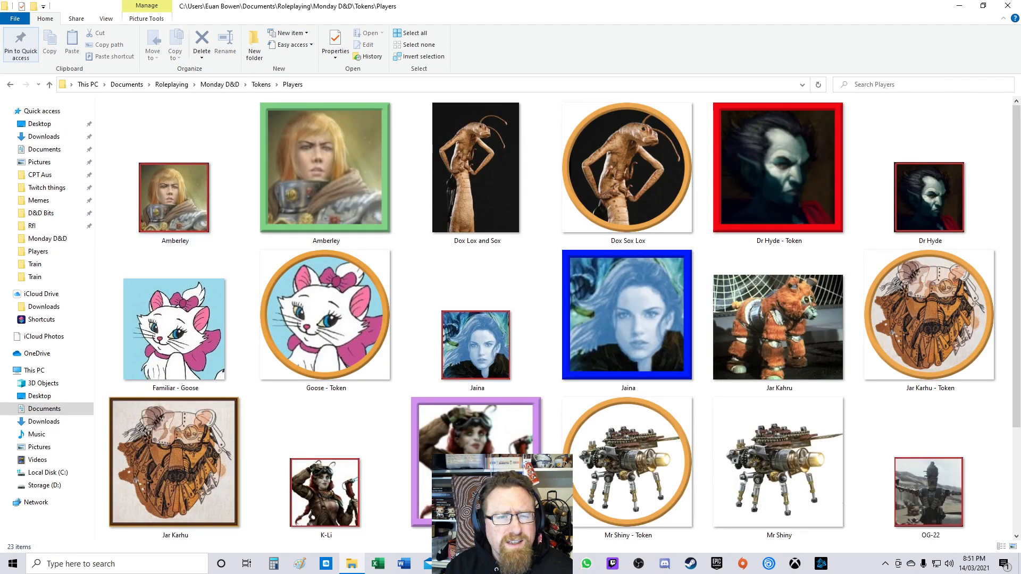
pyautogui.click(261, 85)
pyautogui.doubleClick(126, 114)
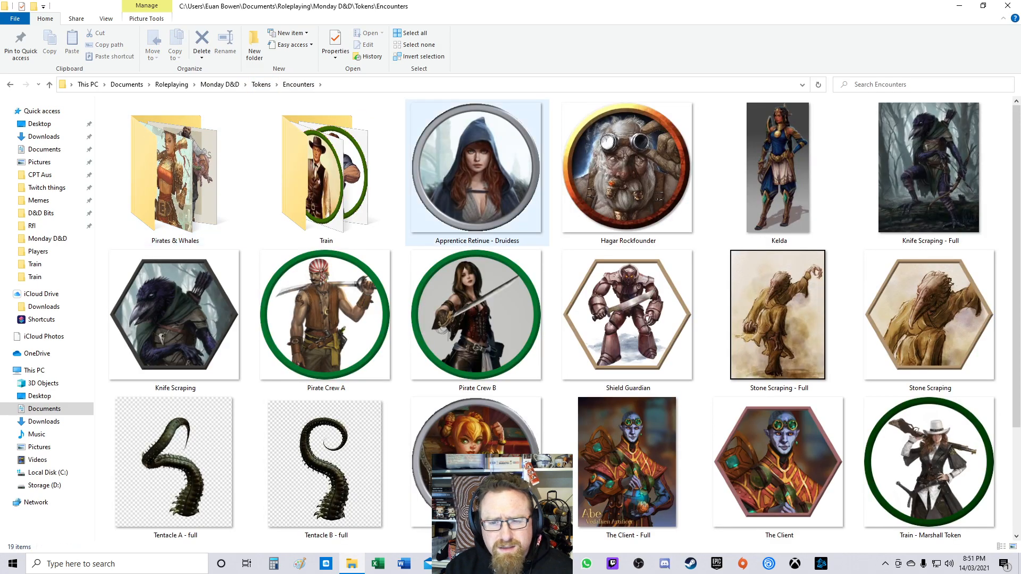
pyautogui.doubleClick(176, 164)
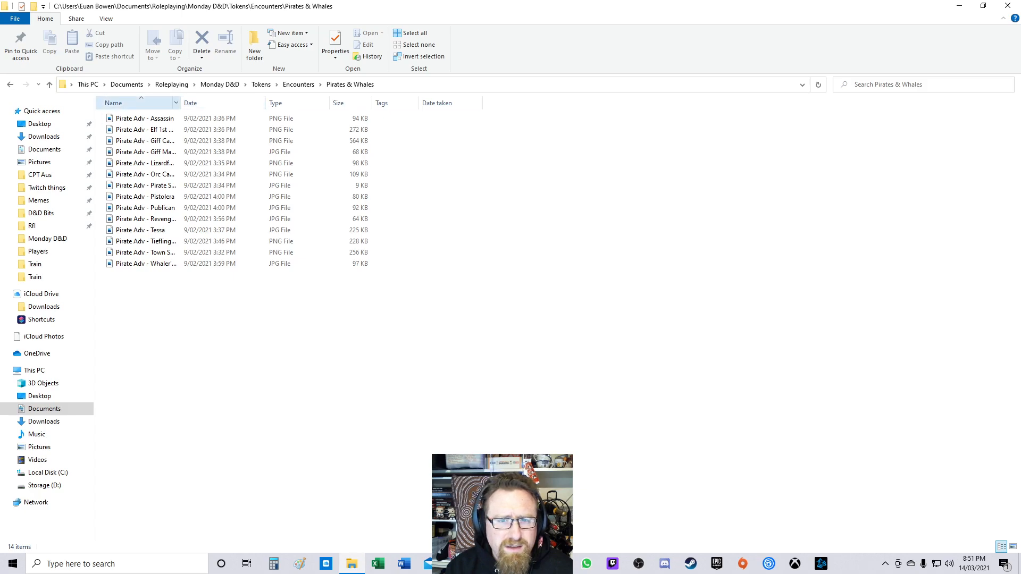
# Step: Widen the Name column and switch the folder view to extra large icons
pyautogui.moveTo(180, 103); pyautogui.dragTo(403, 102)
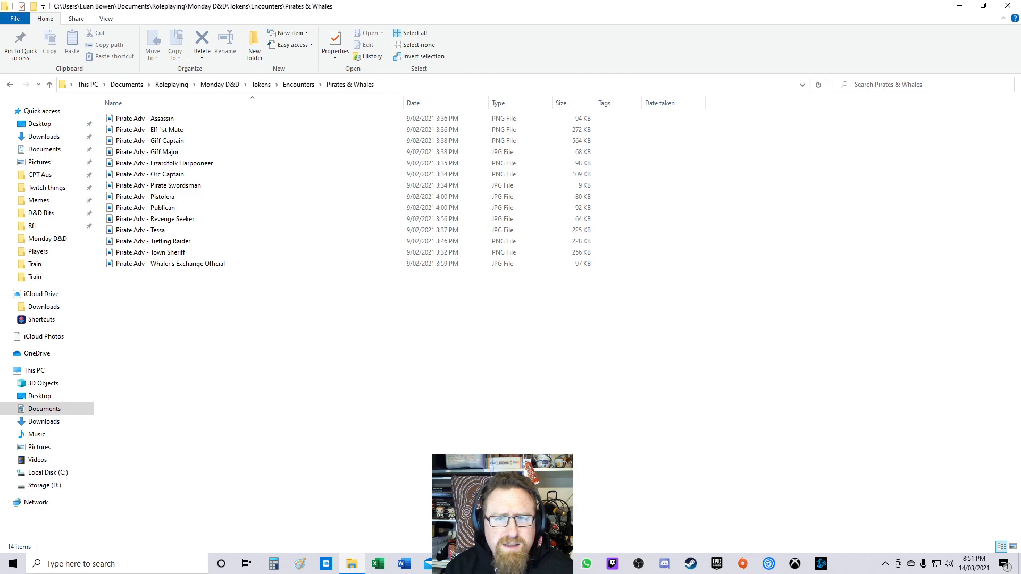
pyautogui.click(106, 18)
pyautogui.click(127, 34)
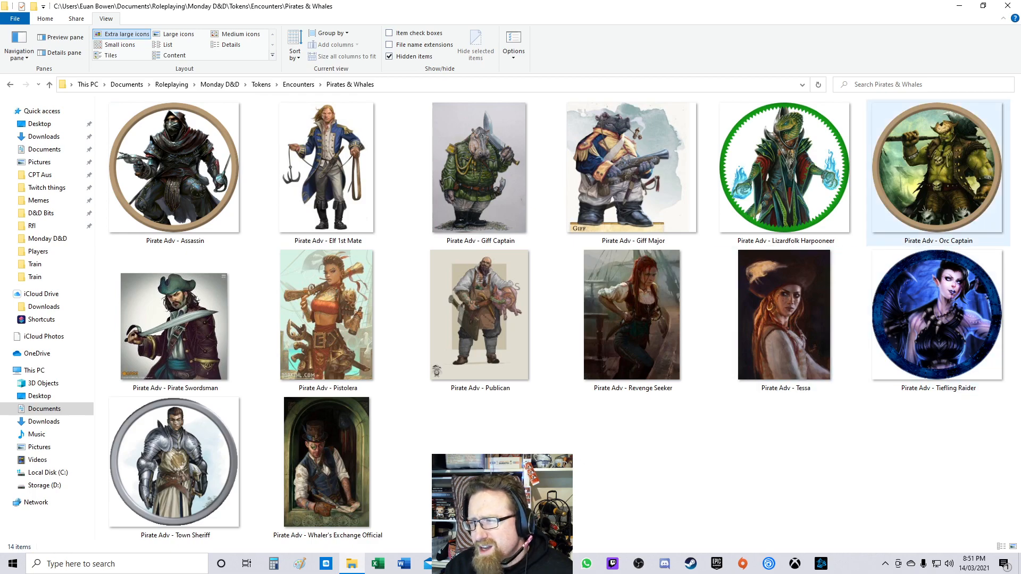
# Step: Return to the Encounters folder and browse through its token images
pyautogui.click(298, 85)
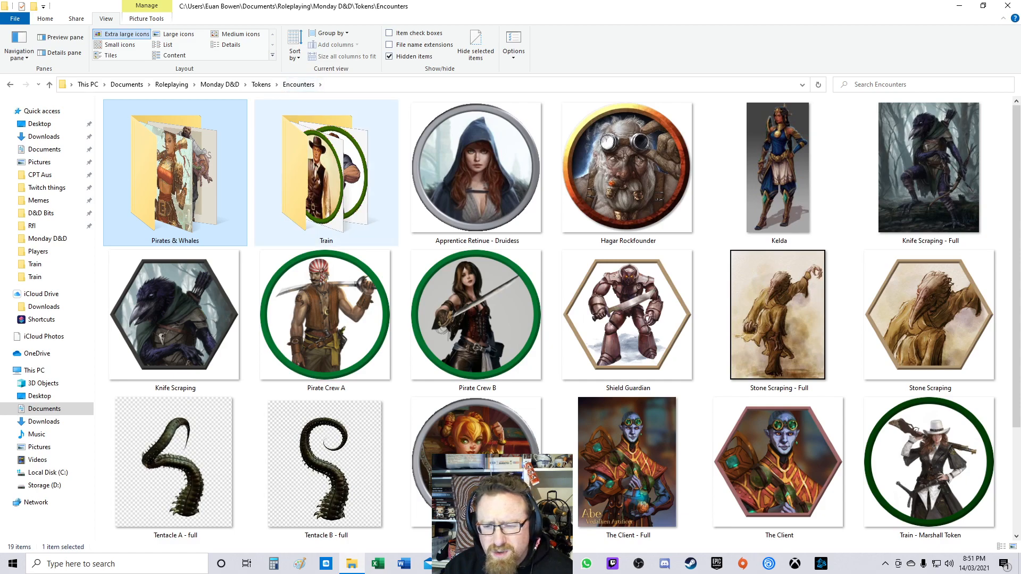
pyautogui.scroll(-2, 620, 281)
pyautogui.scroll(2, 619, 281)
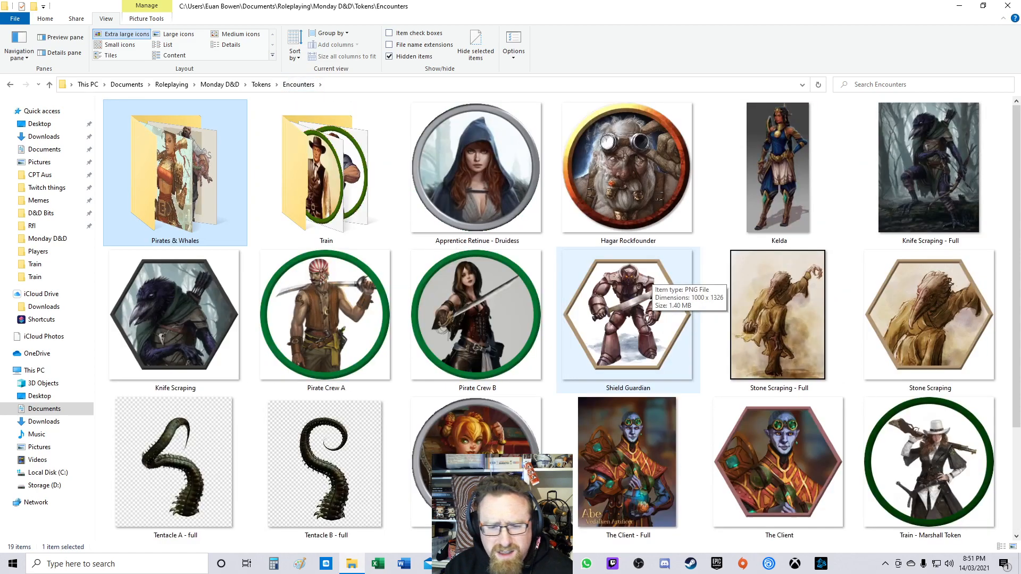
pyautogui.scroll(-2, 620, 281)
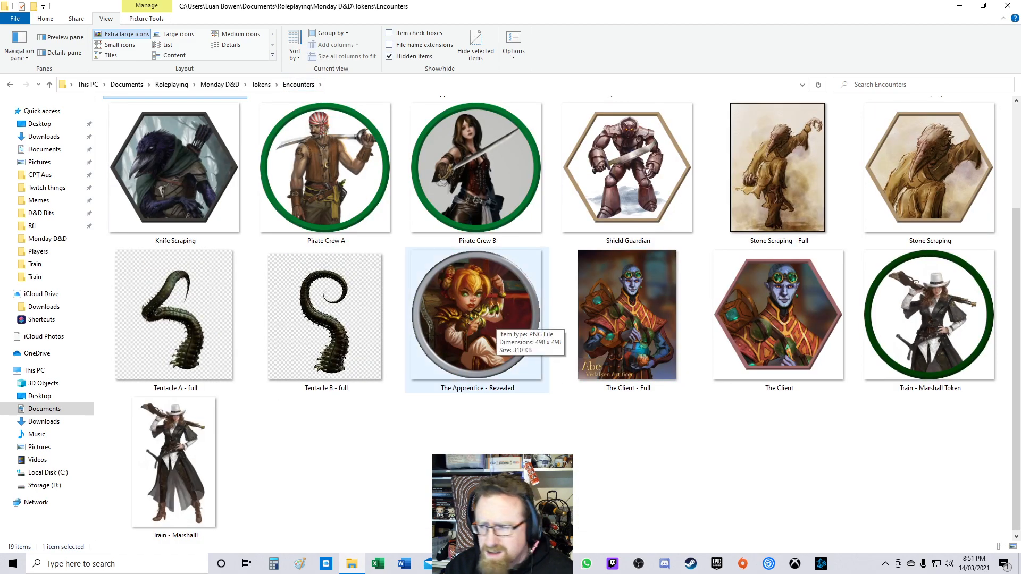
pyautogui.scroll(2, 538, 325)
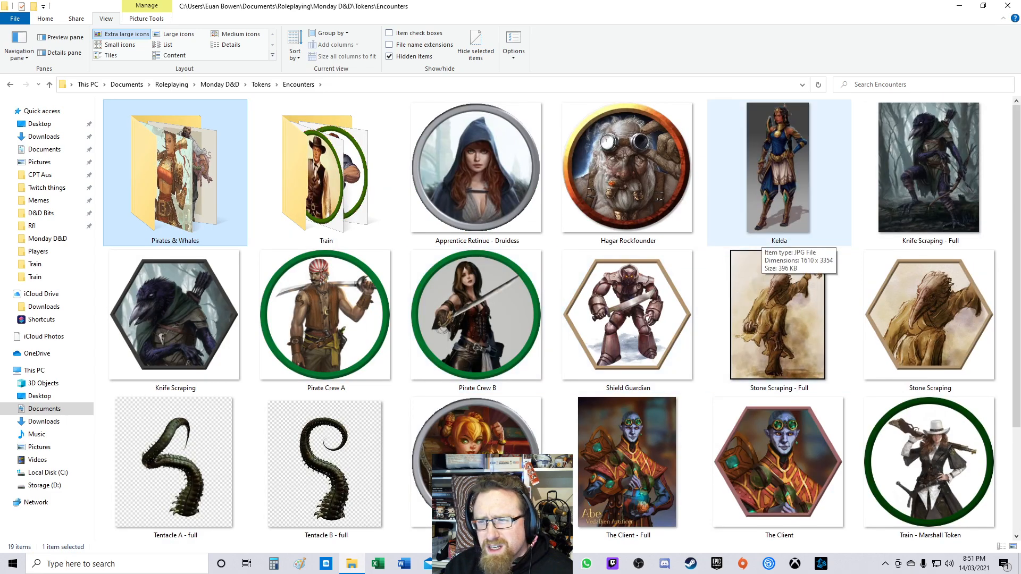
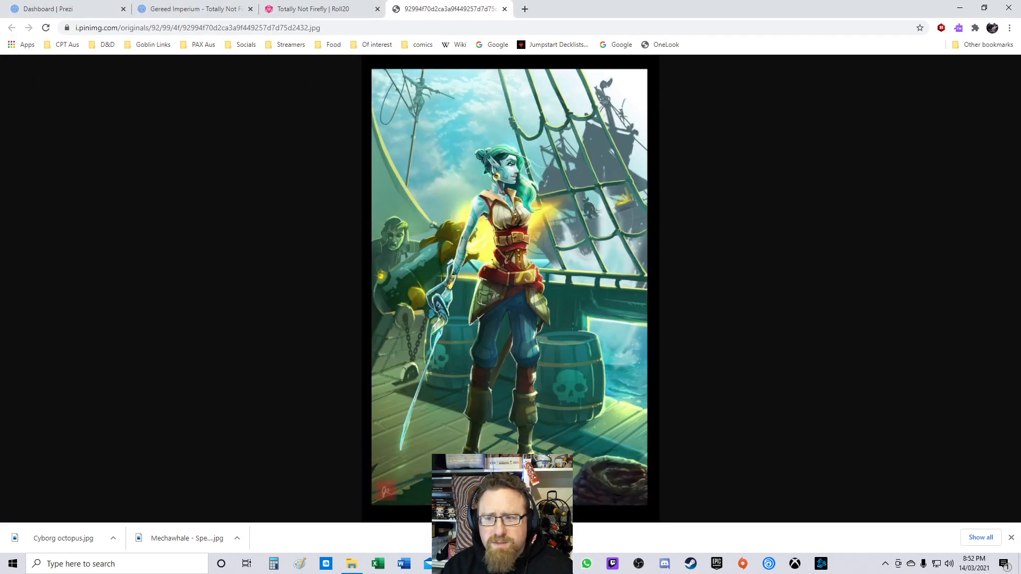
# Step: Save the blue-skinned pirate captain image as "Captain Hydra" in the Hydra's Privteers reference folder
pyautogui.rightClick(508, 205)
pyautogui.click(532, 226)
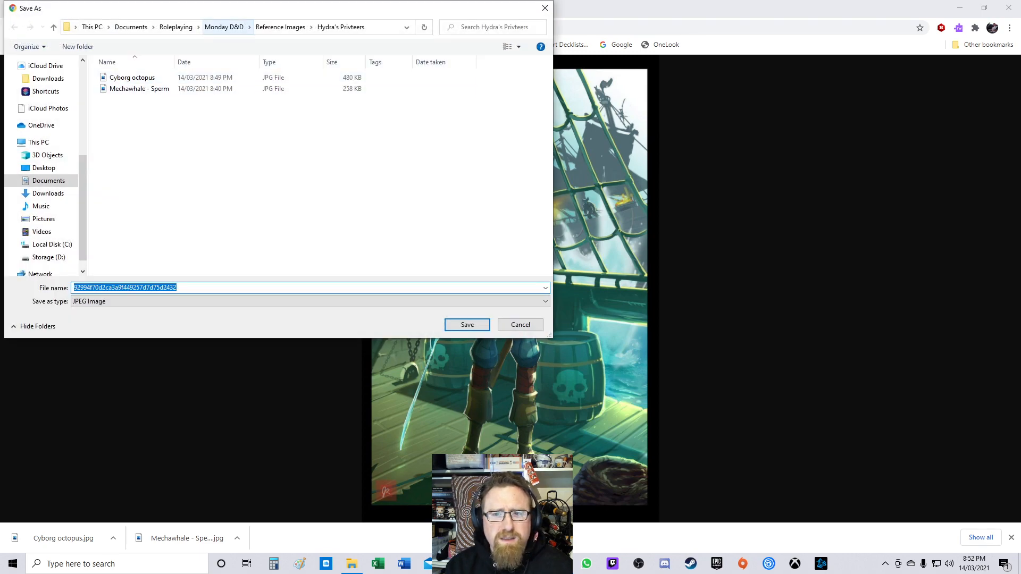
pyautogui.write('Cap')
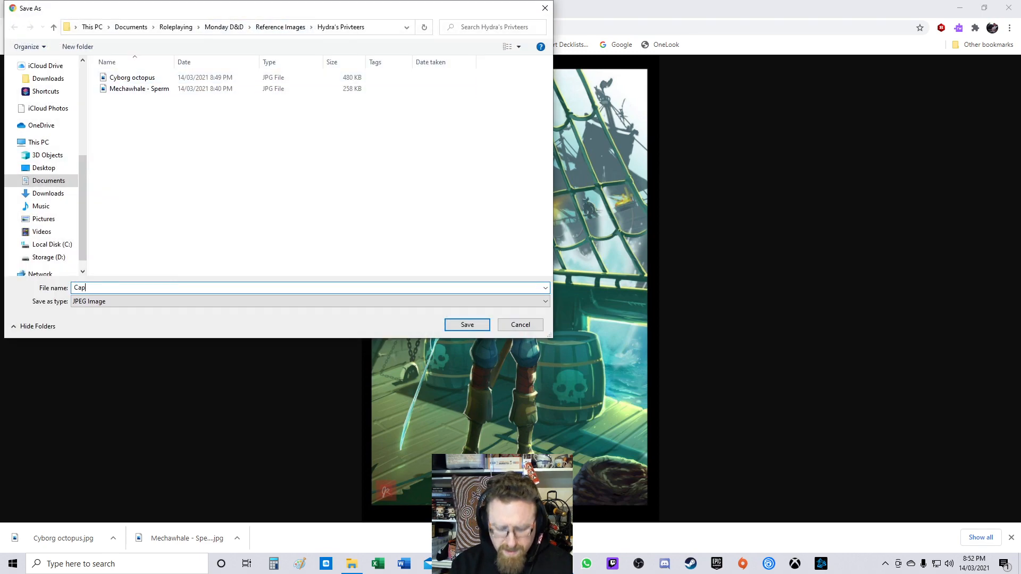
pyautogui.write('tain Hyrda')
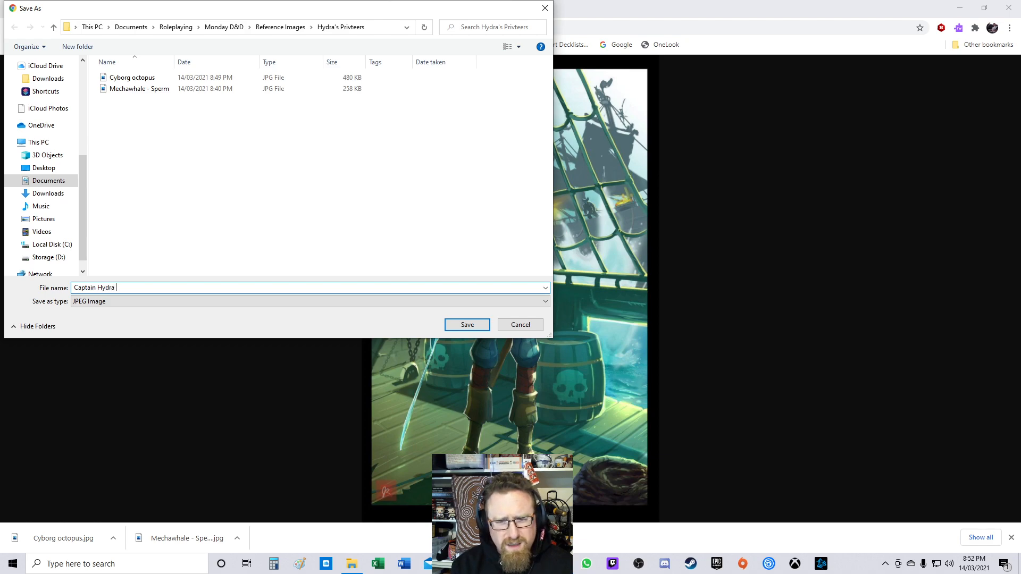
pyautogui.press('Return')
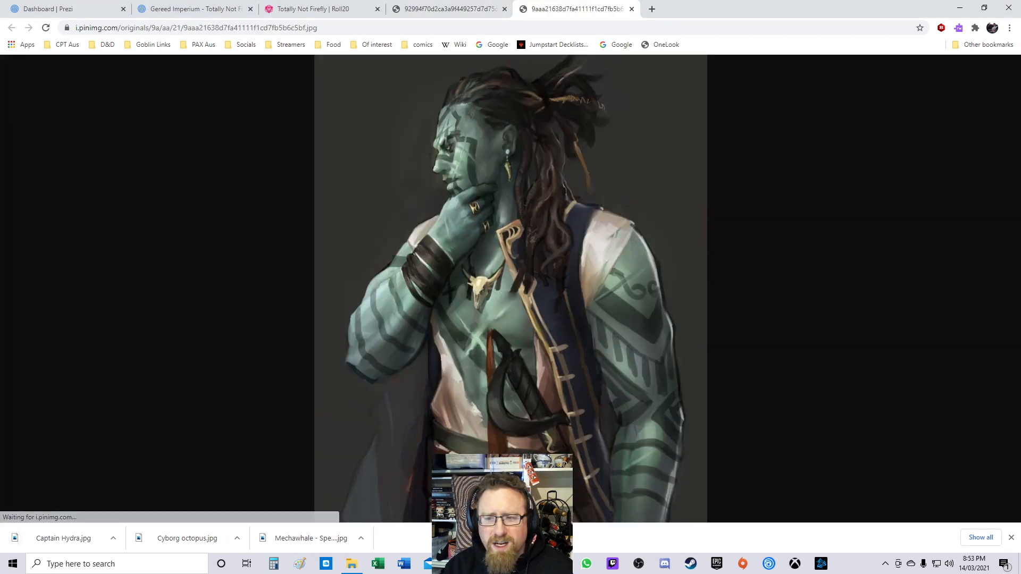
# Step: Save the green-skinned tattooed sailor image as "Keg of Beer - First Mate Gurg" in the same folder
pyautogui.rightClick(506, 243)
pyautogui.click(541, 265)
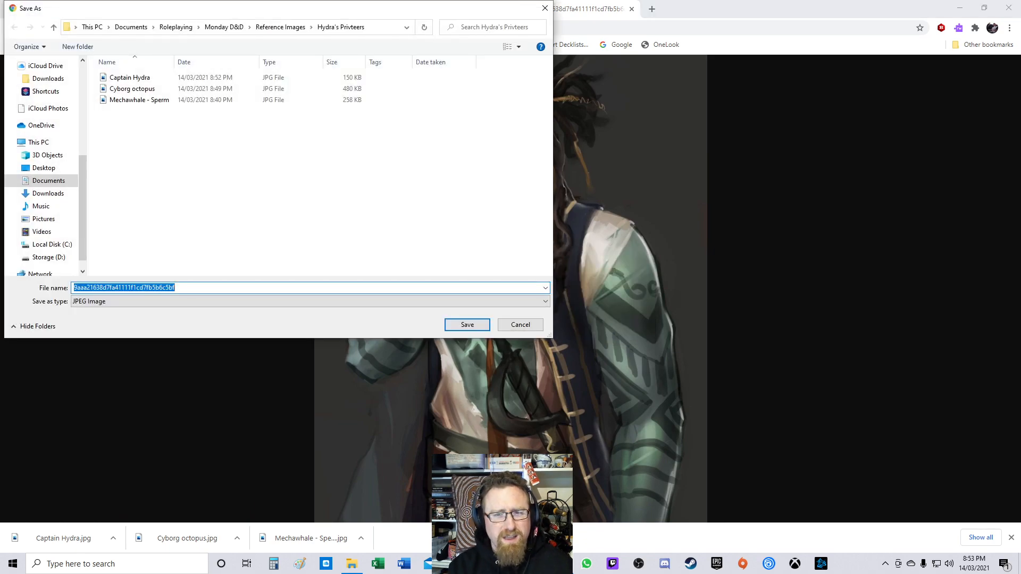
pyautogui.write('Firs')
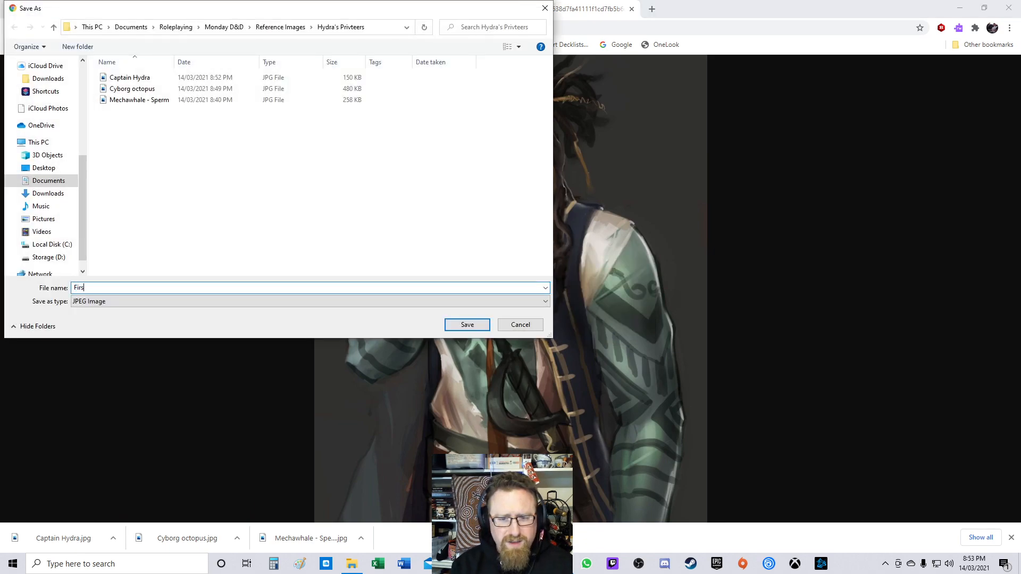
pyautogui.write('t Mat')
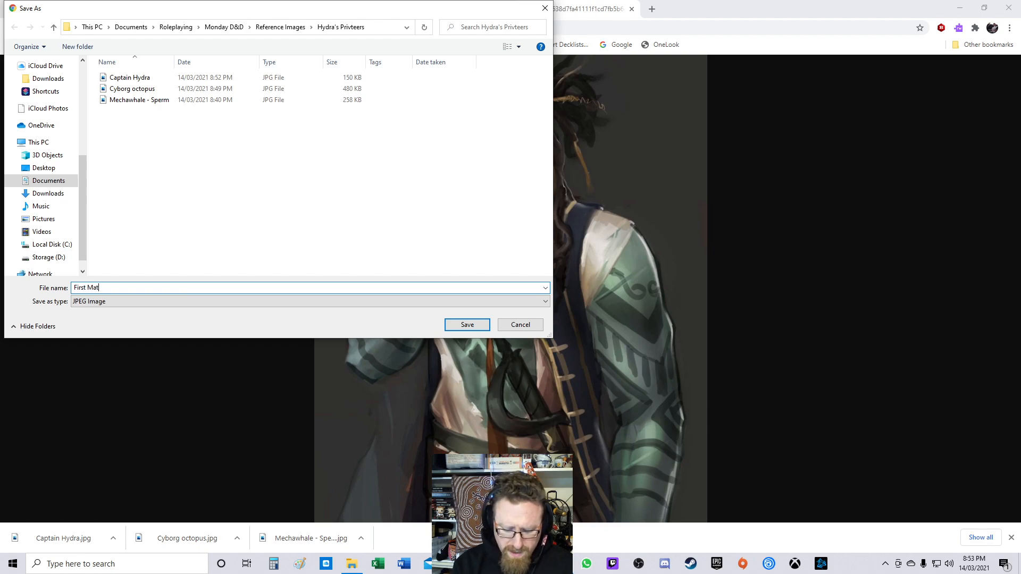
pyautogui.write('e Gurg')
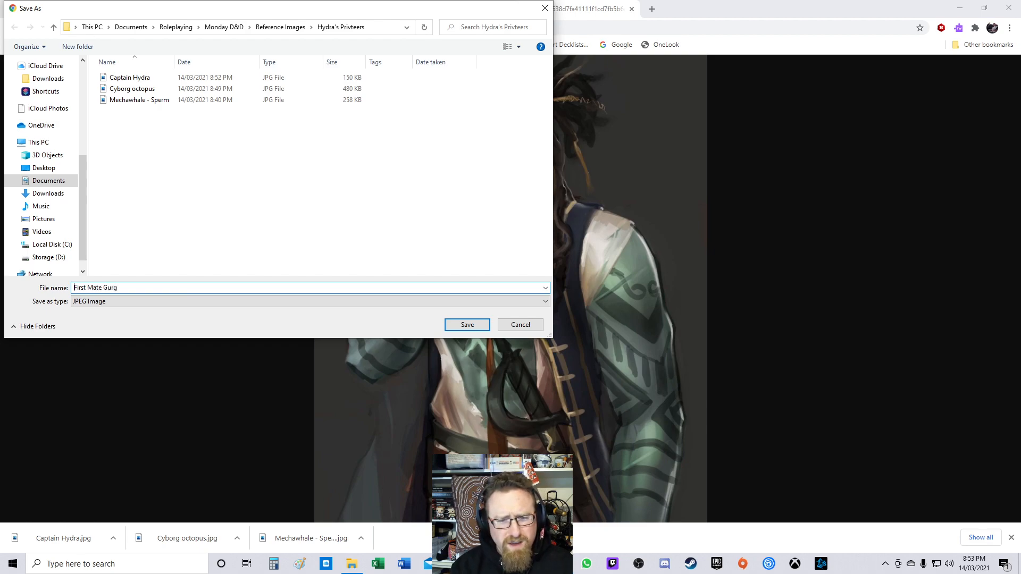
pyautogui.press('Home')
pyautogui.write('Hy')
pyautogui.write('dra - ')
pyautogui.write('The')
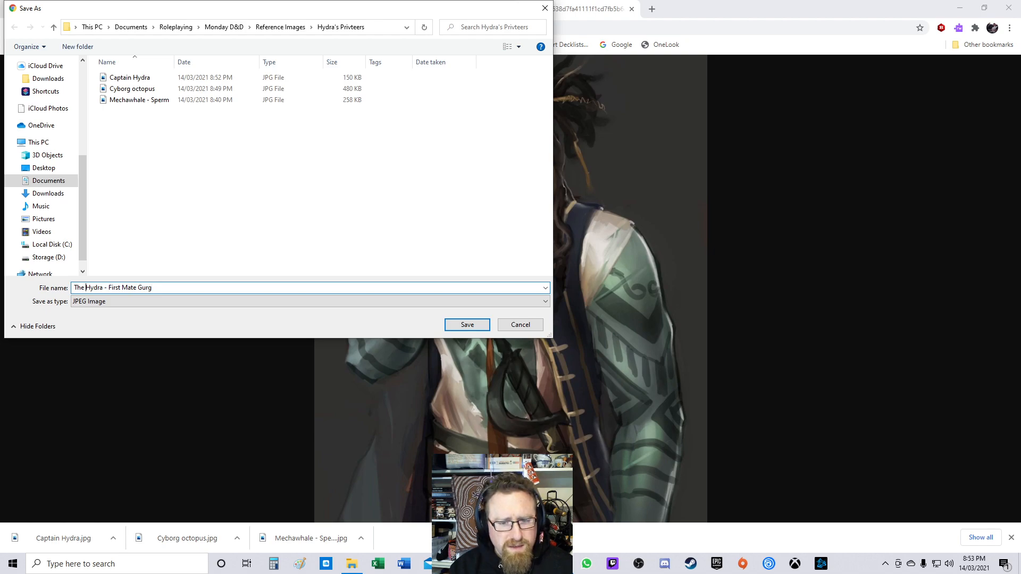
pyautogui.hotkey('ctrl', 'shift', 'Left')
pyautogui.hotkey('ctrl', 'shift', 'Left')
pyautogui.hotkey('ctrl', 'shift', 'Left')
pyautogui.write('Keg of Beer -')
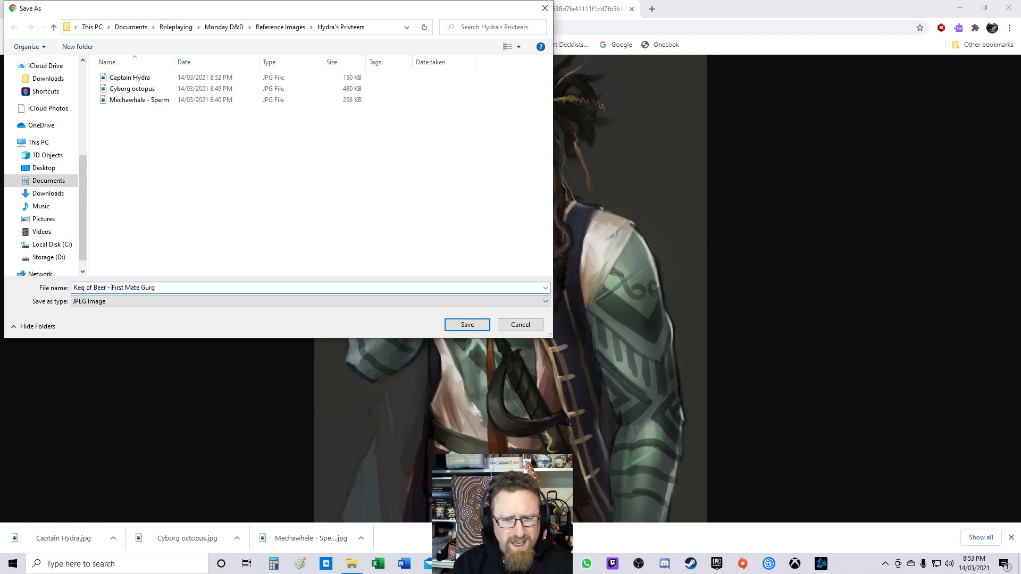
pyautogui.press('Return')
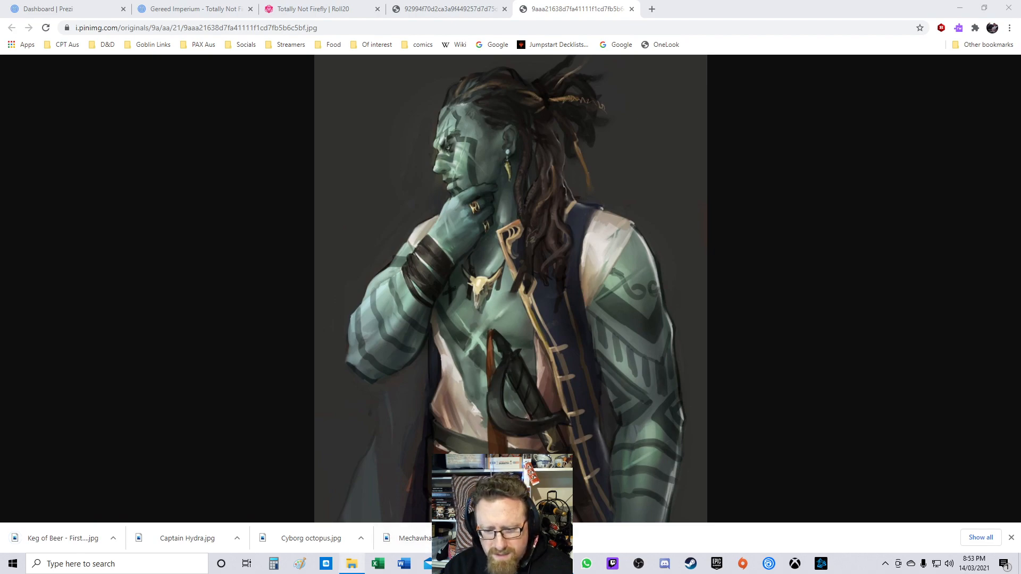
# Step: Switch to File Explorer and open the Hydra's Privteers folder inside Monday D&D Reference Images
pyautogui.click(351, 564)
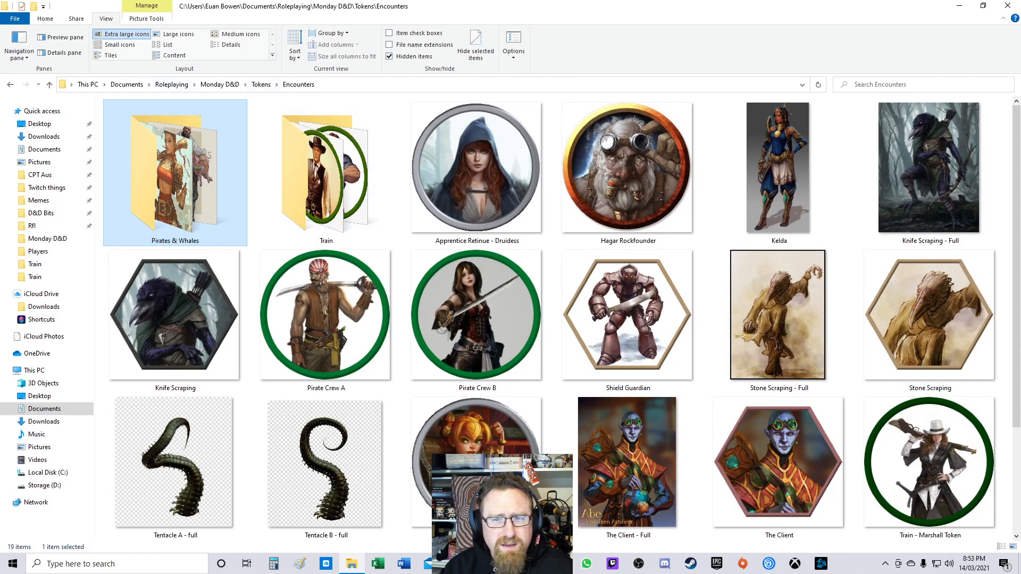
pyautogui.click(220, 85)
pyautogui.doubleClick(159, 128)
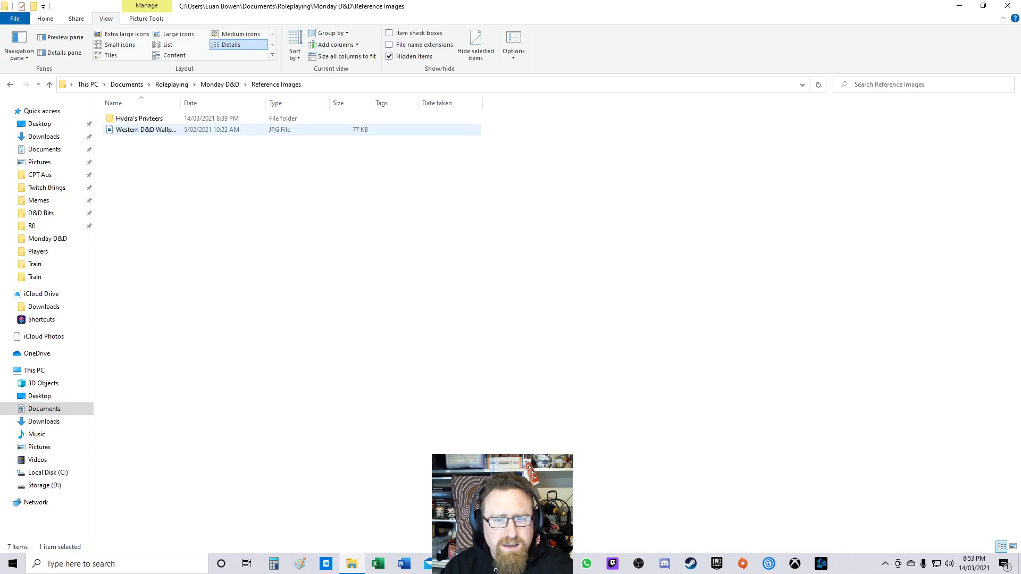
pyautogui.click(139, 118)
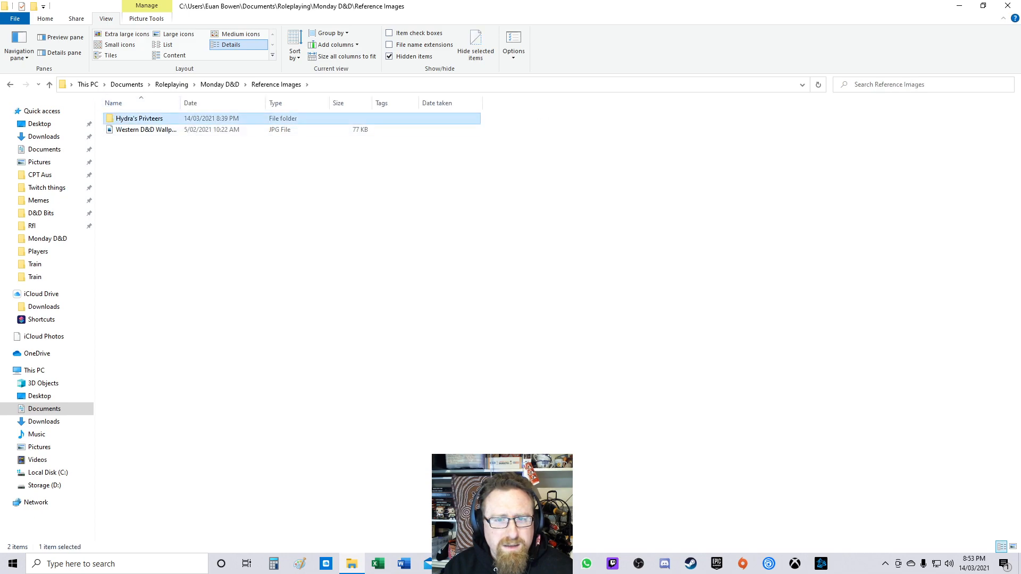
pyautogui.click(150, 118)
pyautogui.click(149, 118)
pyautogui.write('a')
pyautogui.press('Return')
pyautogui.press('Return')
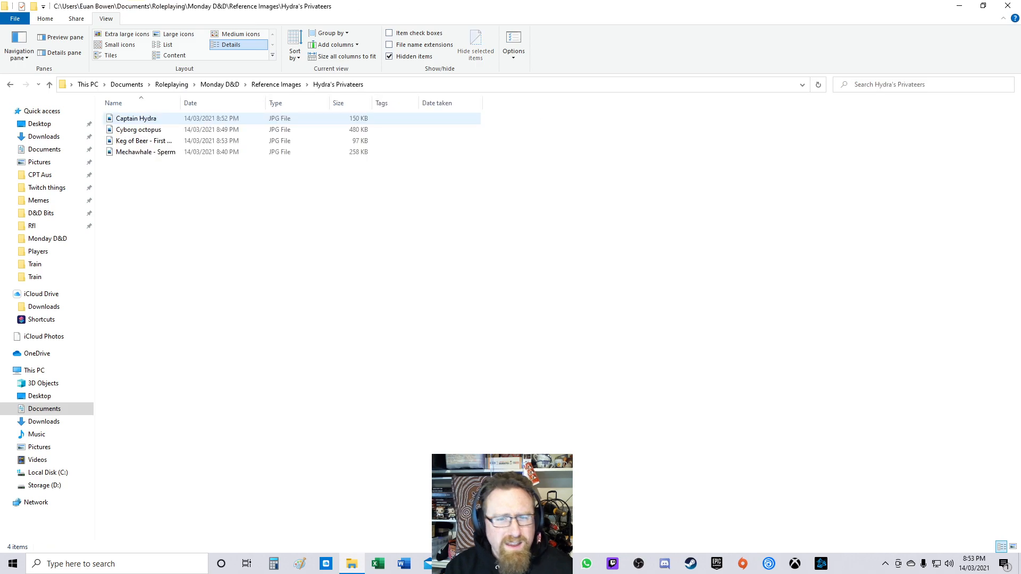
# Step: Rename the Captain Hydra file to "Keg of Beer - Captain Hydra"
pyautogui.click(139, 130)
pyautogui.click(136, 118)
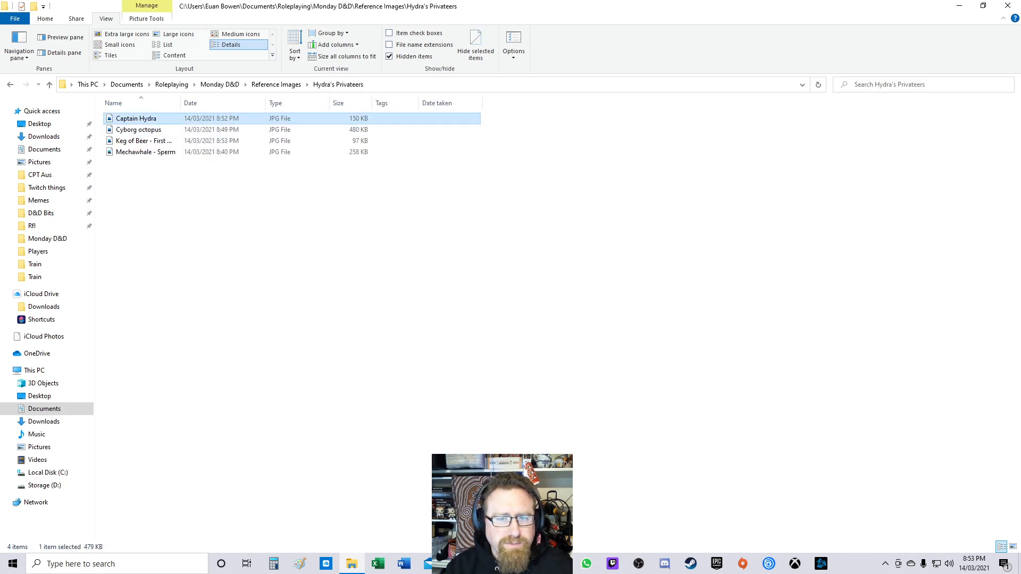
pyautogui.press('F2')
pyautogui.press('Home')
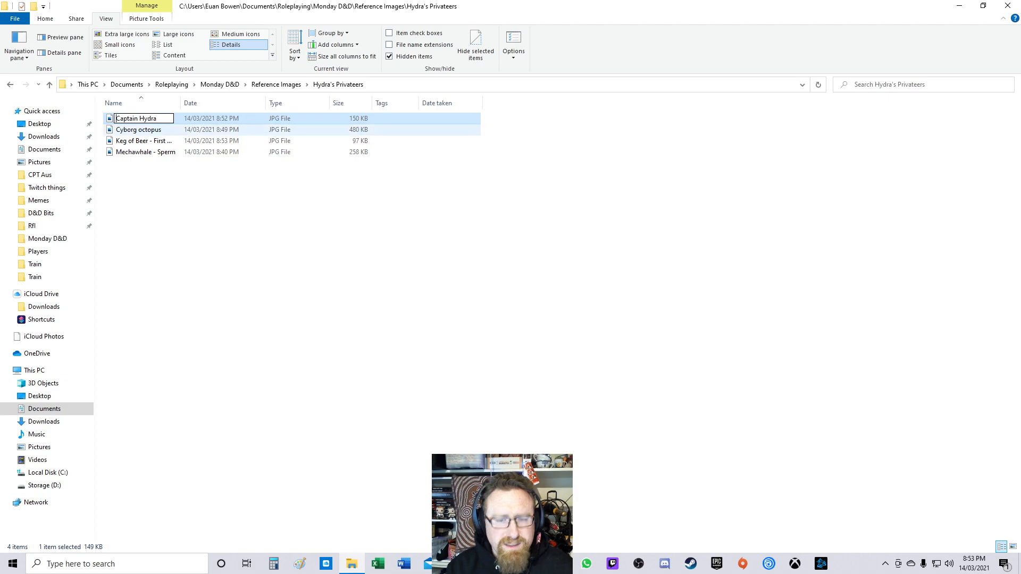
pyautogui.write('o')
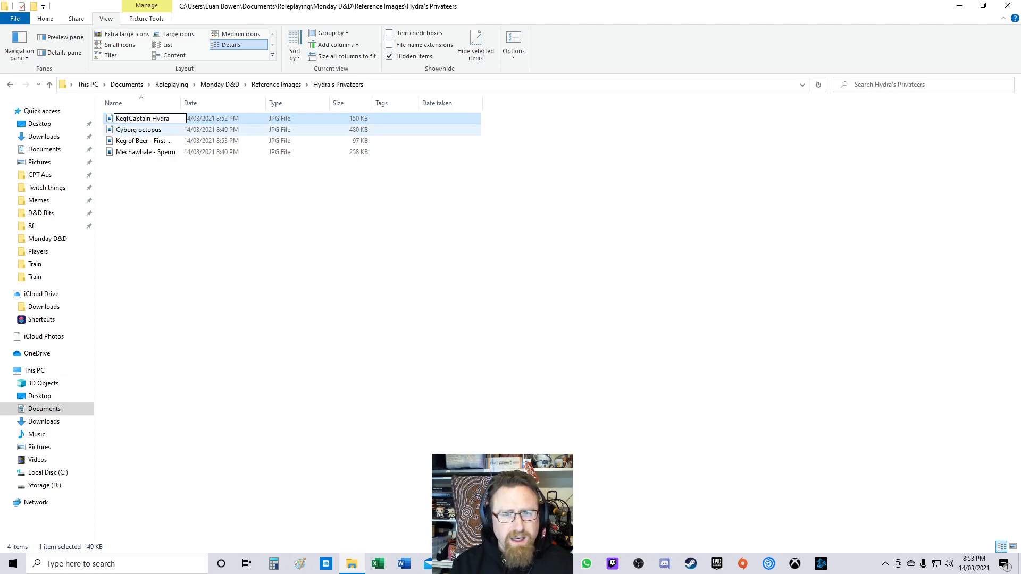
pyautogui.write('f Beer')
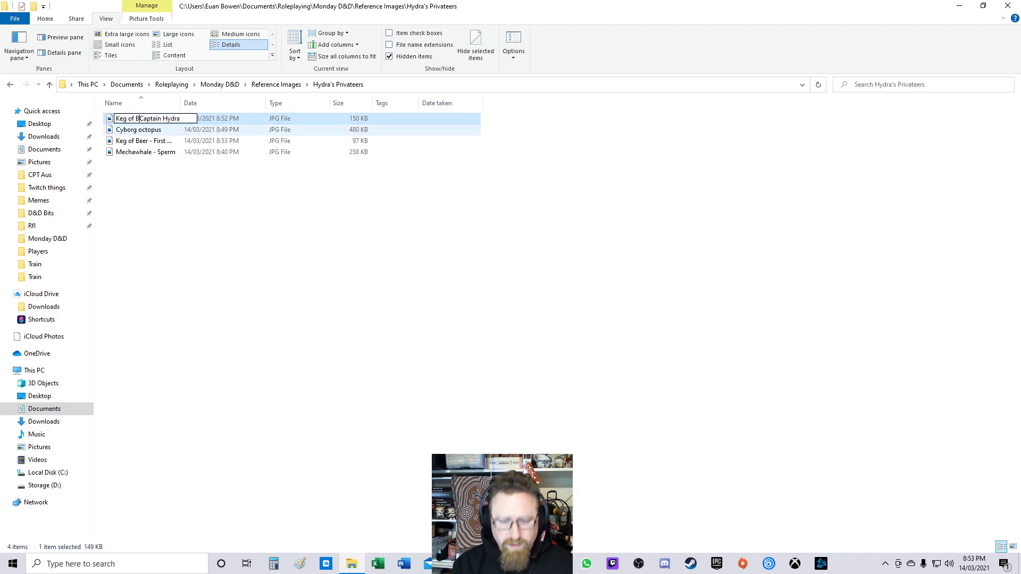
pyautogui.write(' -')
pyautogui.press('Return')
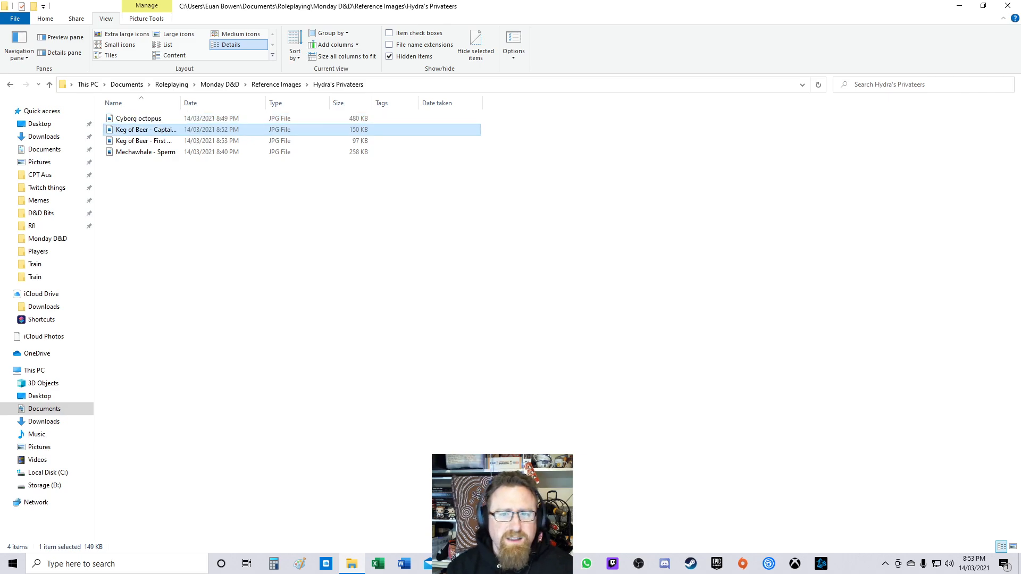
# Step: Widen the Name column and rename the Cyborg octopus file to "Viathan - Cyborg octopus"
pyautogui.doubleClick(180, 103)
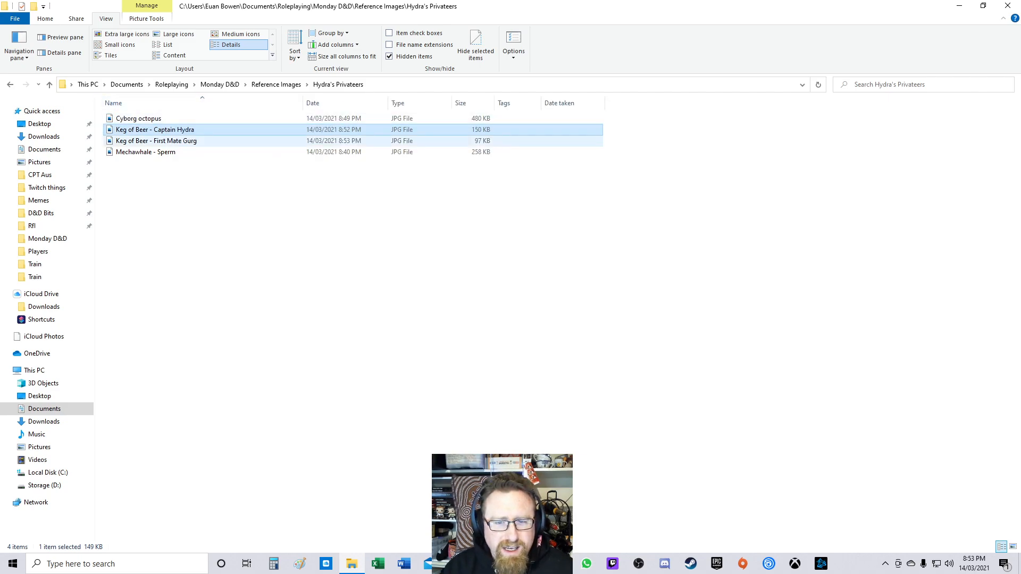
pyautogui.click(151, 120)
pyautogui.press('F2')
pyautogui.click(119, 119)
pyautogui.write('Viathan -')
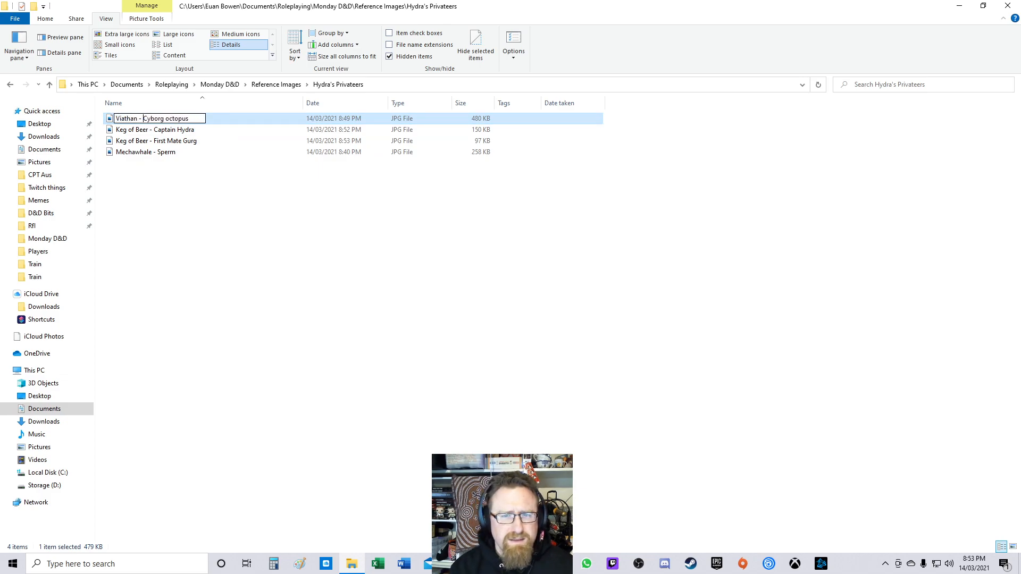
# Step: Rename the Mechawhale - Sperm file to "Viathain - Mecha sperm whale"
pyautogui.hotkey('shift', 'Tab')
pyautogui.press('Left')
pyautogui.write('Viathain')
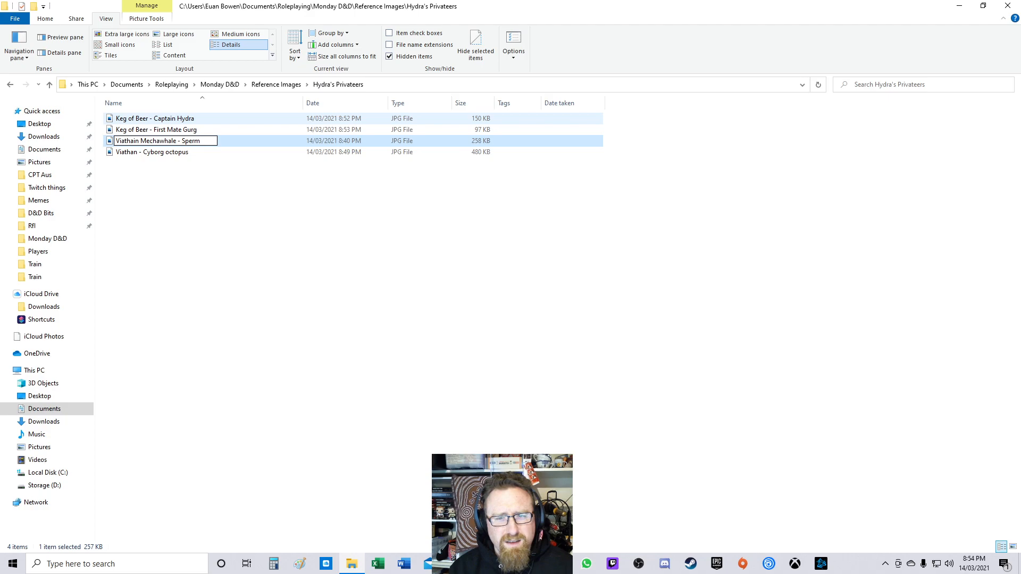
pyautogui.write(' - Mecha')
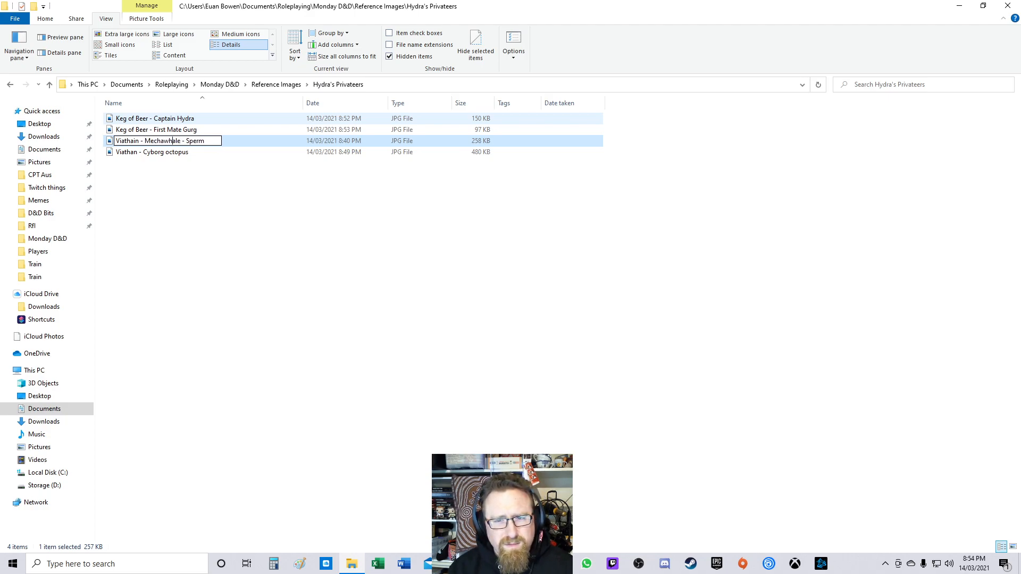
pyautogui.write(' sperm')
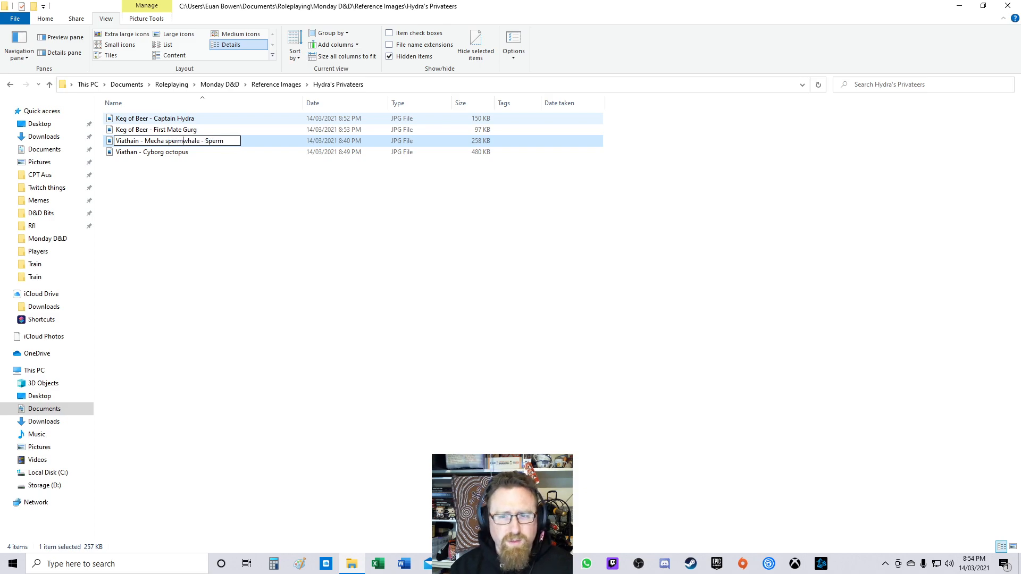
pyautogui.hotkey('ctrl', 'shift', 'Right')
pyautogui.hotkey('ctrl', 'shift', 'Right')
pyautogui.press('Delete')
pyautogui.hotkey('ctrl', 'Left')
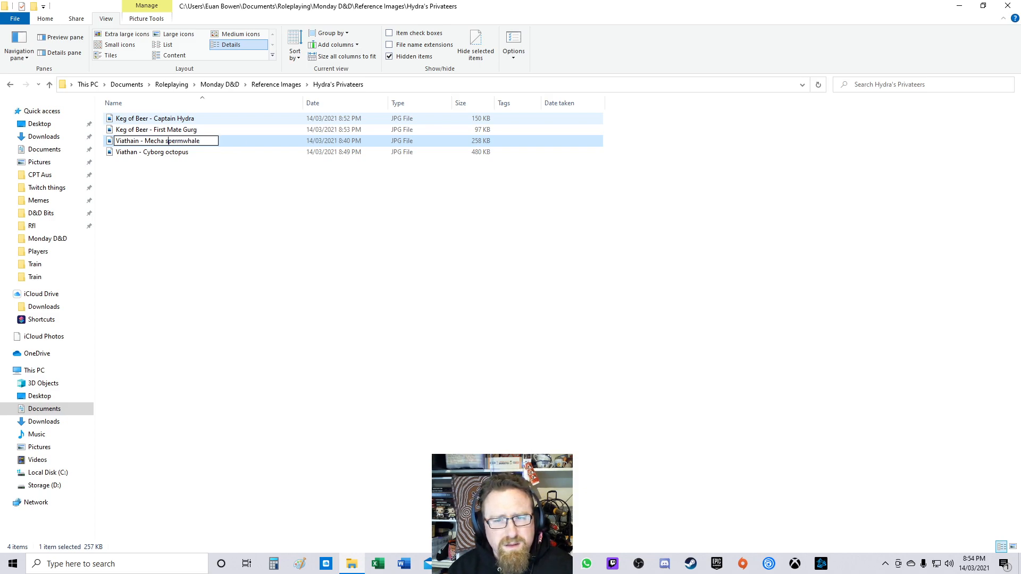
pyautogui.press('Right')
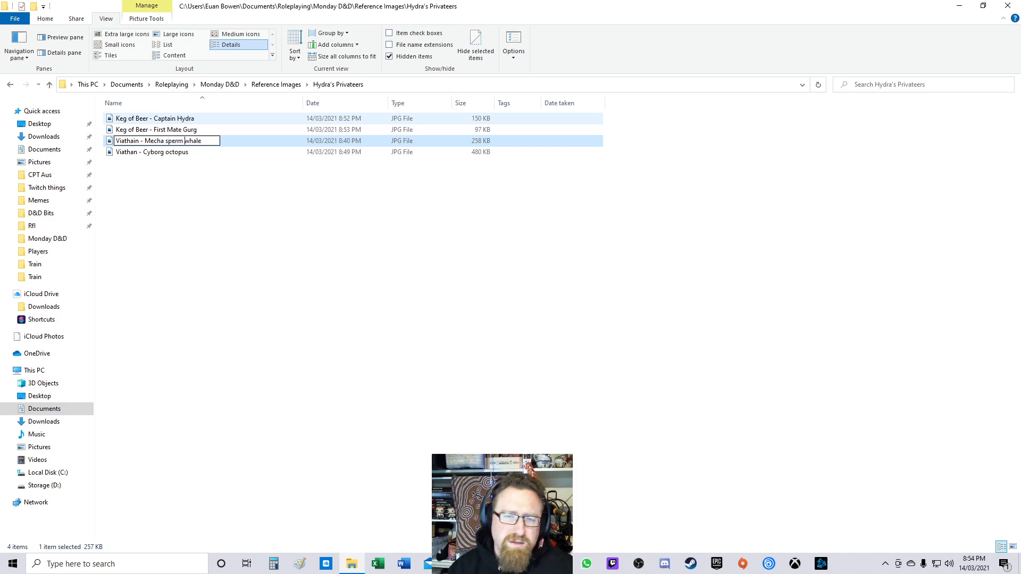
pyautogui.press('Tab')
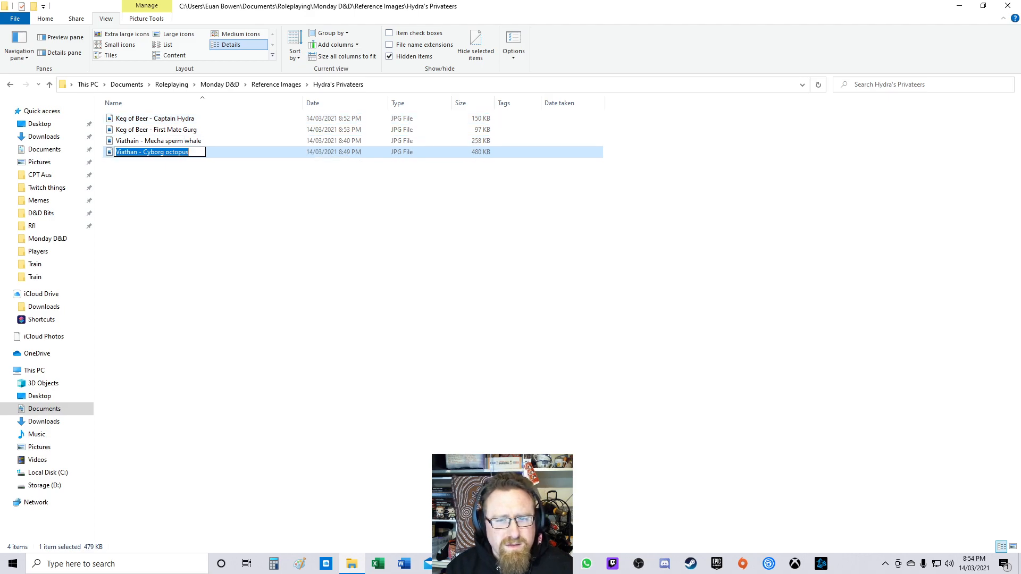
# Step: Correct the mecha sperm whale file name to "Viathan - Mecha sperm whale"
pyautogui.click(159, 141)
pyautogui.press('F2')
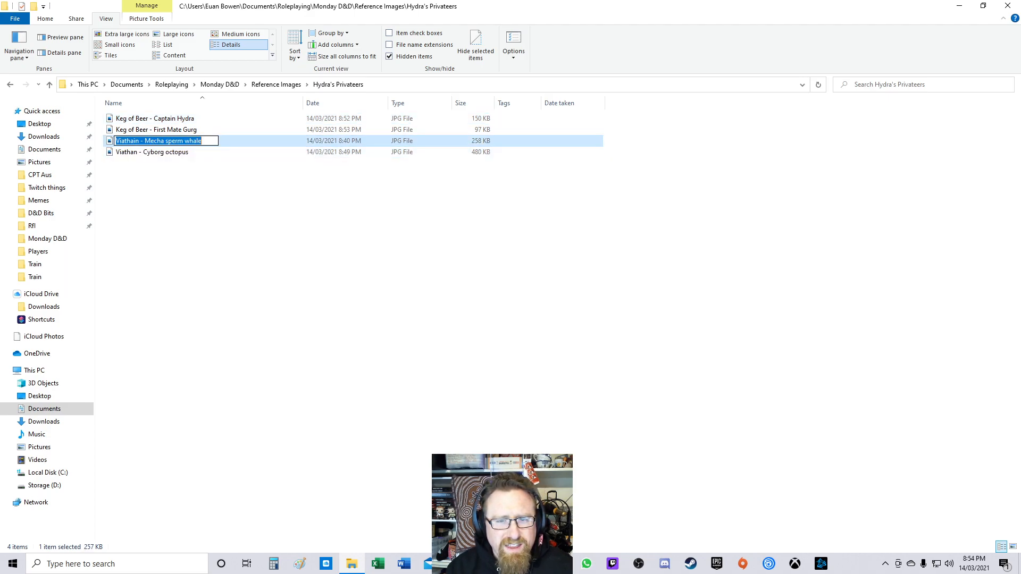
pyautogui.click(137, 141)
pyautogui.press('BackSpace')
pyautogui.press('Return')
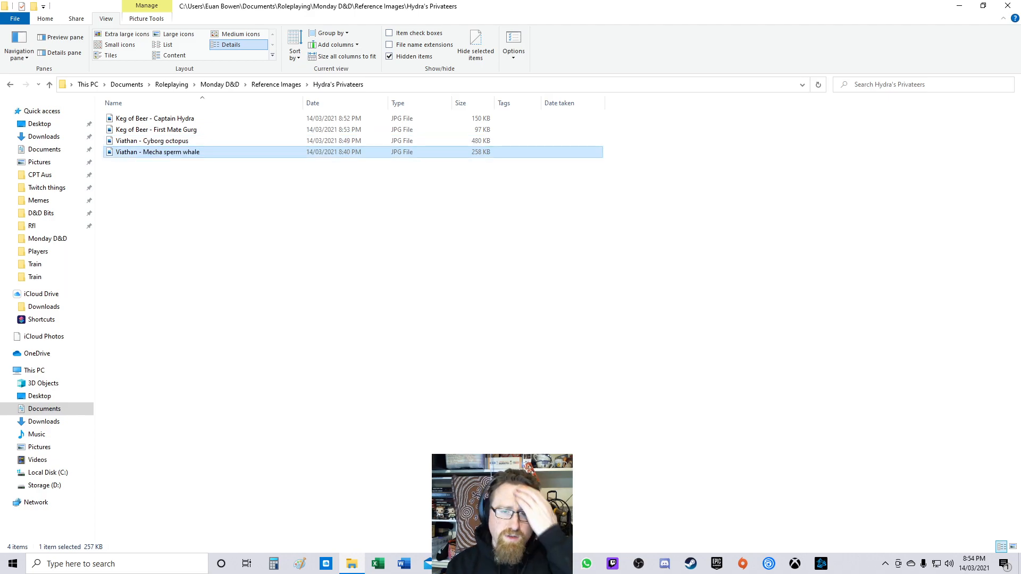
# Step: Save the turtle-warrior image into the Hydra's Privateers reference folder as "Keg of Beer - The Bosun"
pyautogui.click(181, 212)
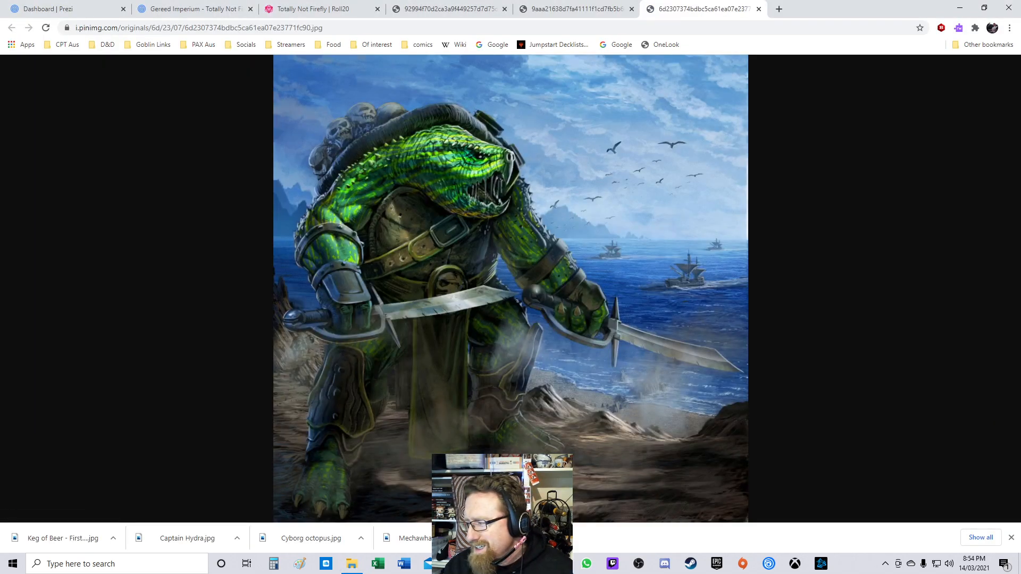
pyautogui.rightClick(514, 184)
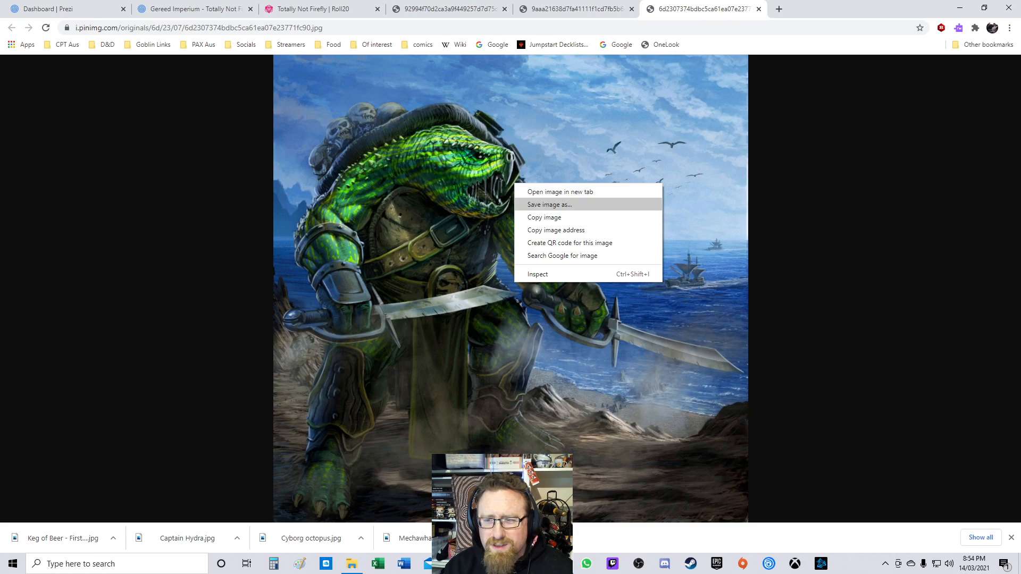
pyautogui.click(550, 205)
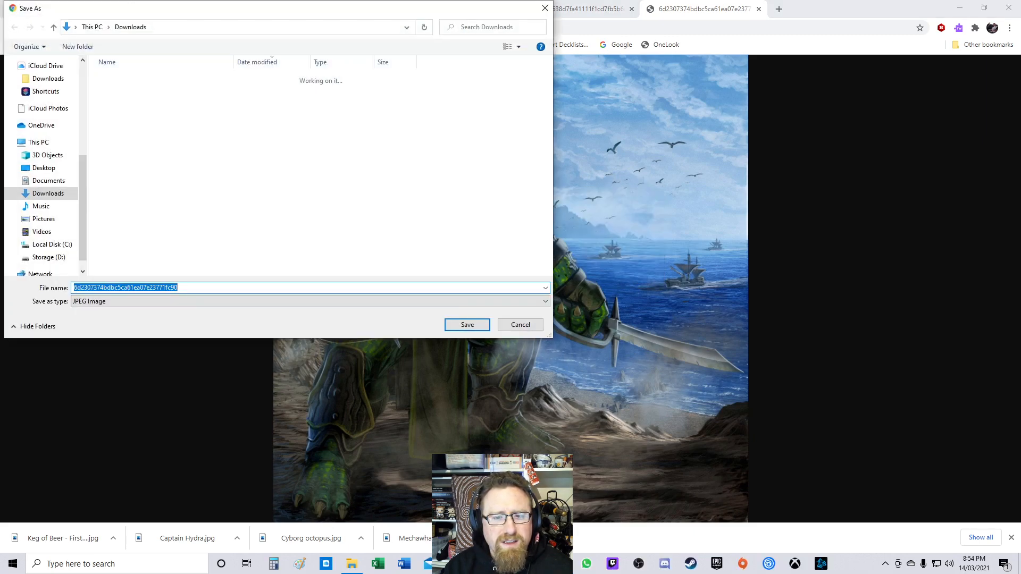
pyautogui.scroll(5, 48, 159)
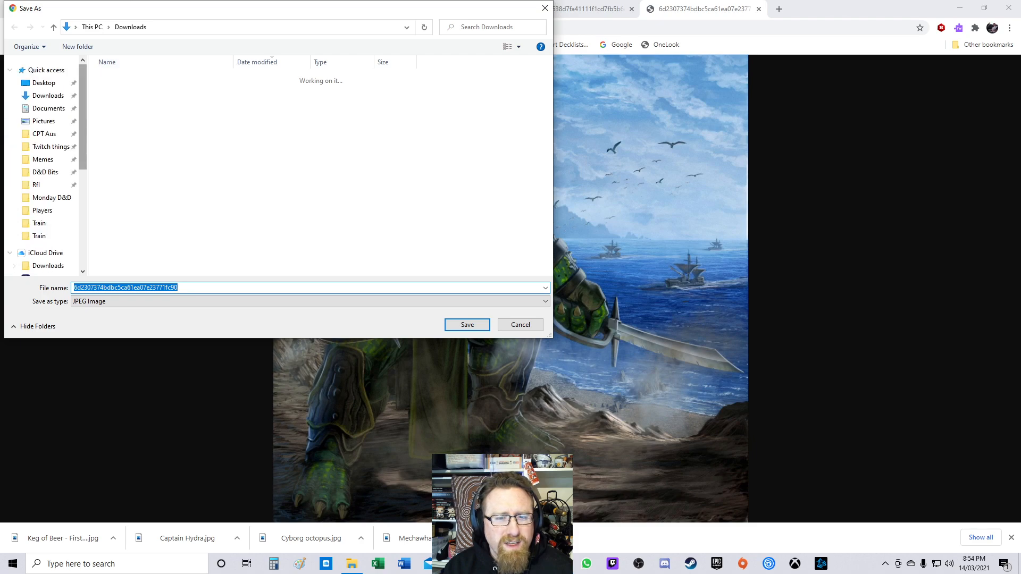
pyautogui.click(52, 197)
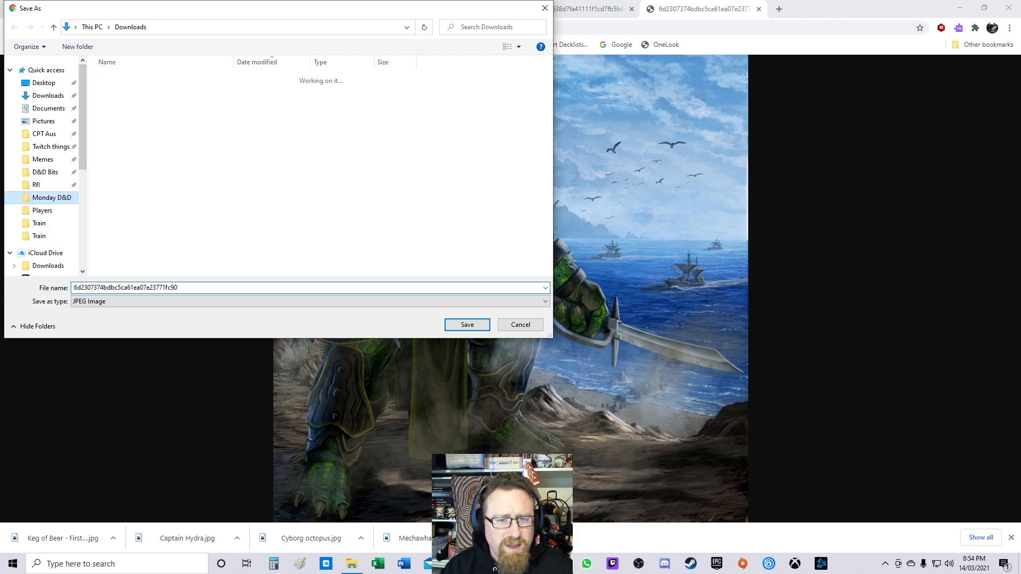
pyautogui.doubleClick(182, 94)
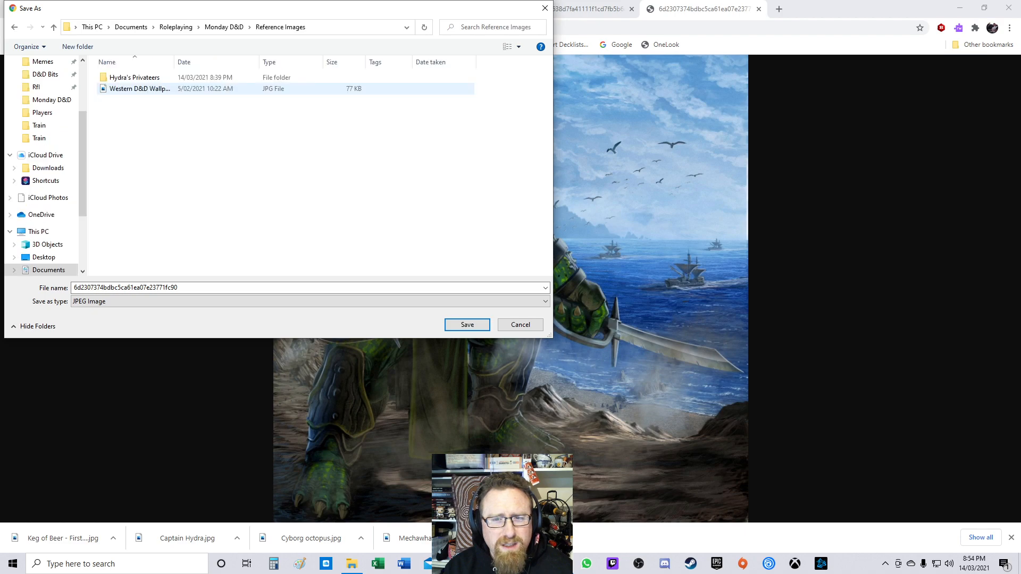
pyautogui.doubleClick(133, 78)
pyautogui.click(197, 288)
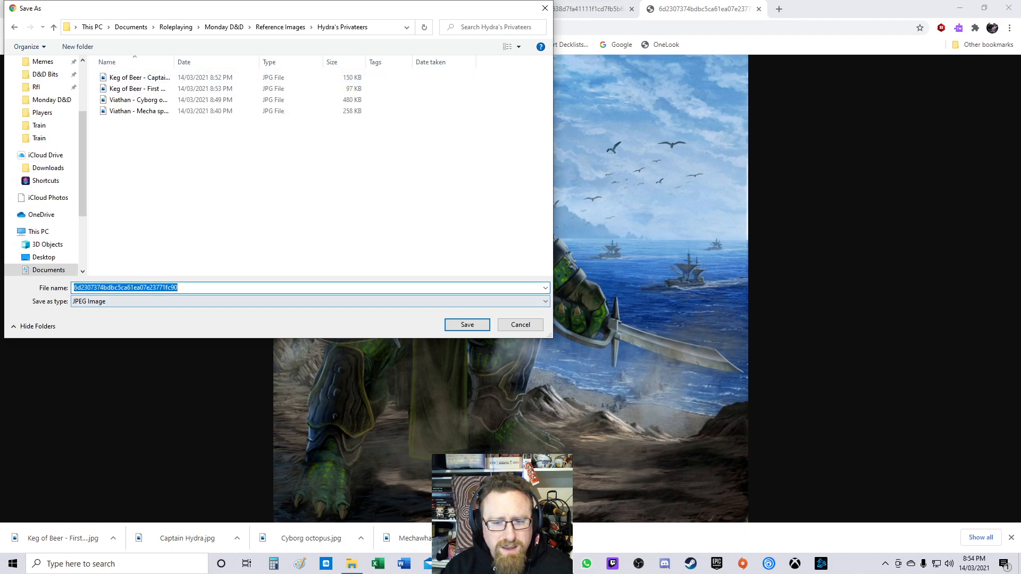
pyautogui.write('K')
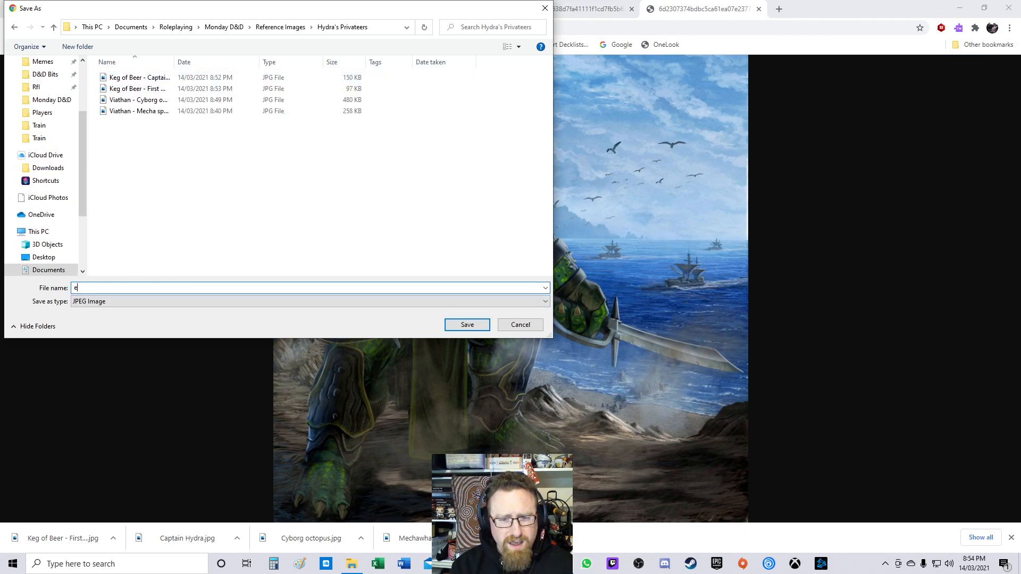
pyautogui.write('eg of V')
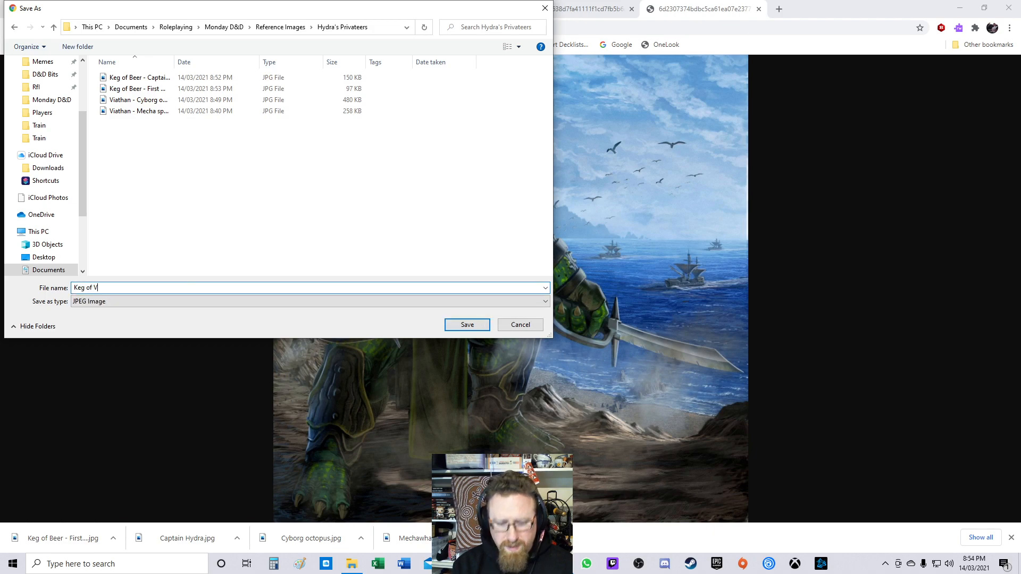
pyautogui.press('BackSpace')
pyautogui.write('Be')
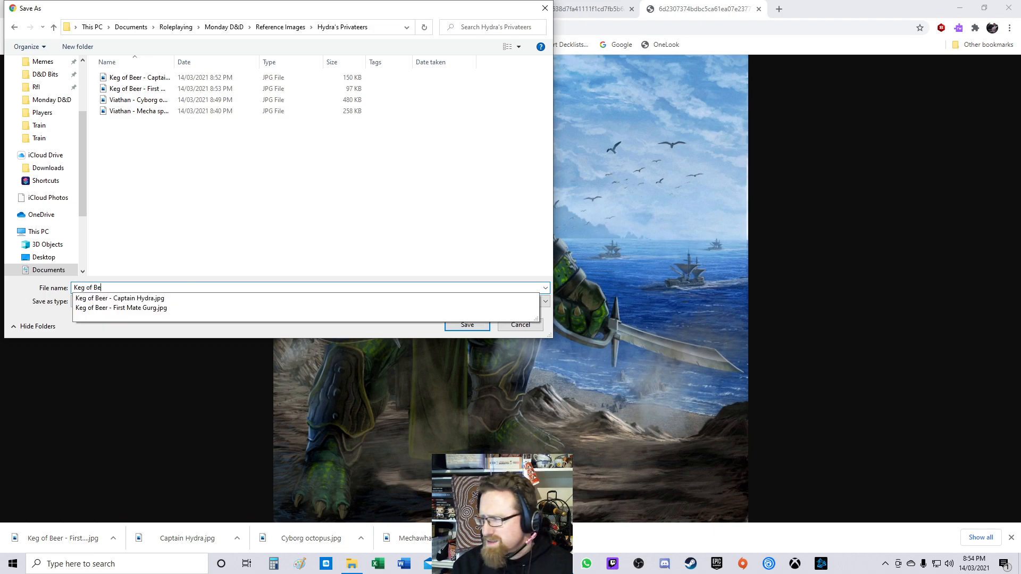
pyautogui.write('er - ')
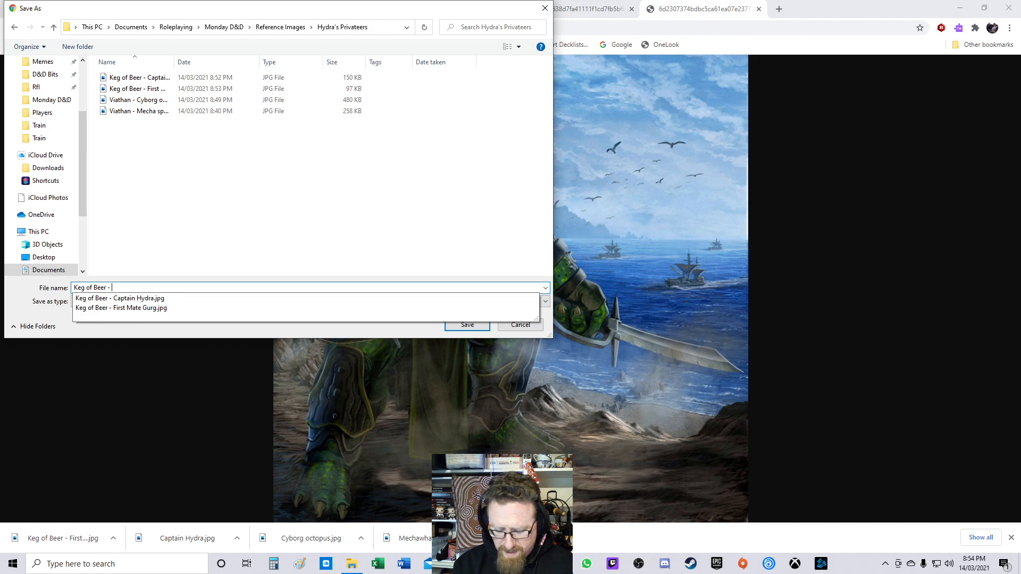
pyautogui.write('The Bosun')
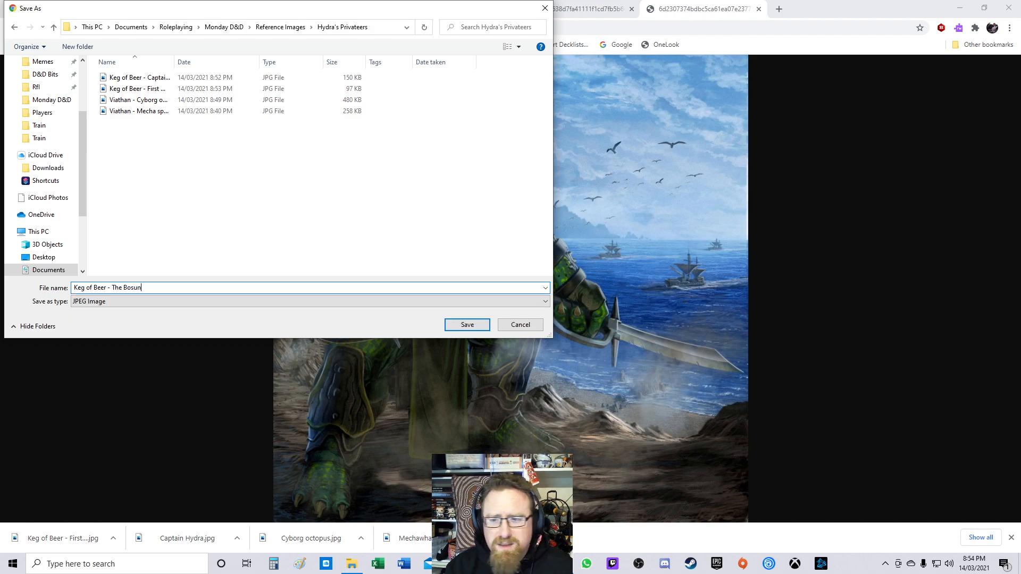
pyautogui.press('Return')
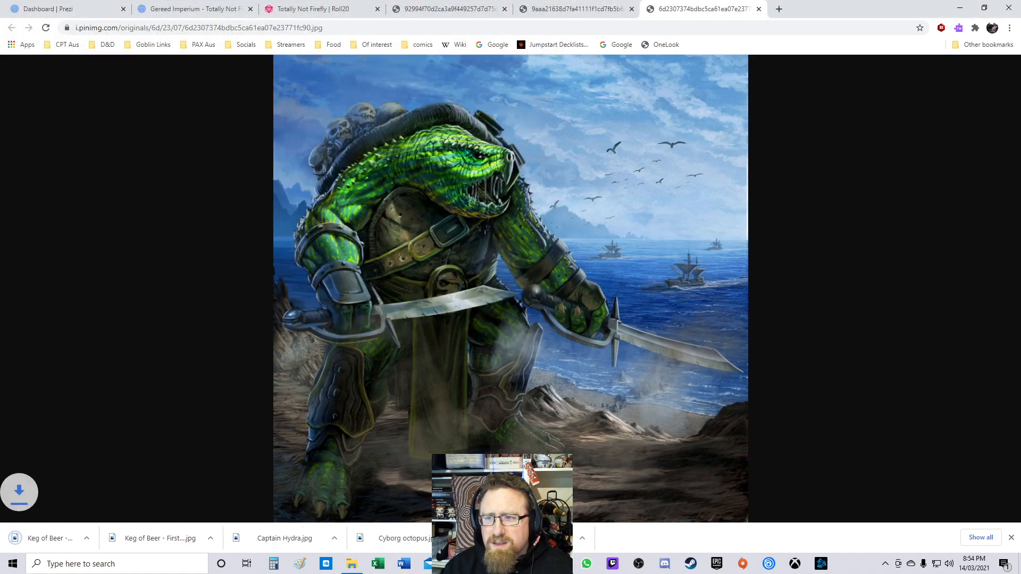
# Step: Close the finished image tab and save the minotaur image to Hydra's Privateers as "Keg of Beer - Cookie", closing its viewer and tab
pyautogui.click(632, 9)
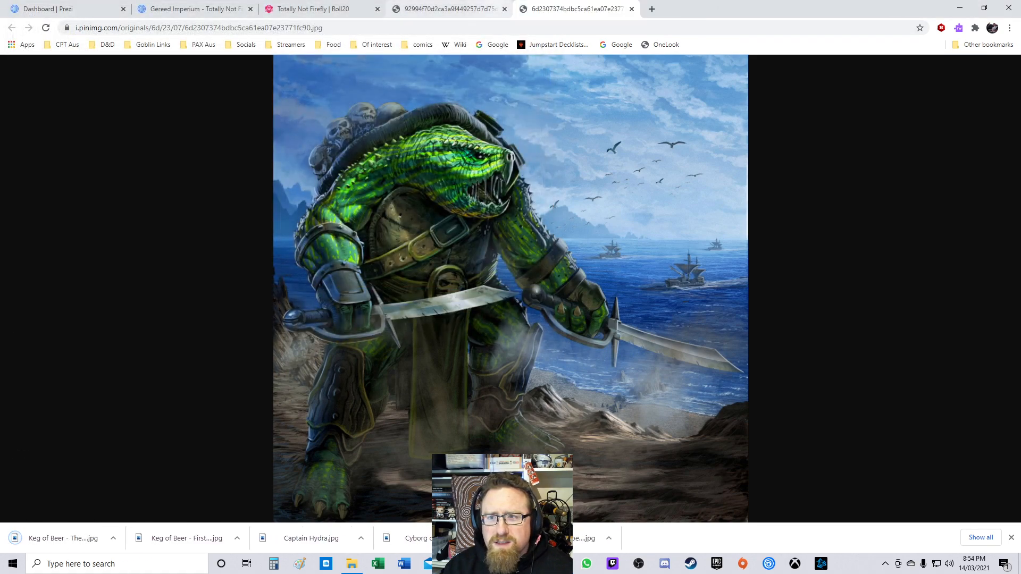
pyautogui.click(505, 9)
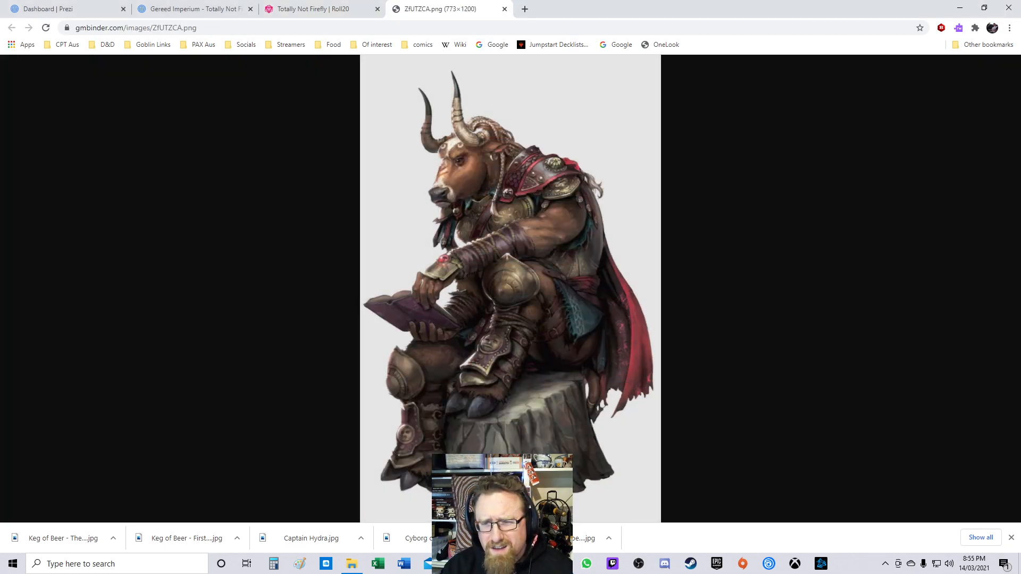
pyautogui.rightClick(521, 221)
pyautogui.click(538, 242)
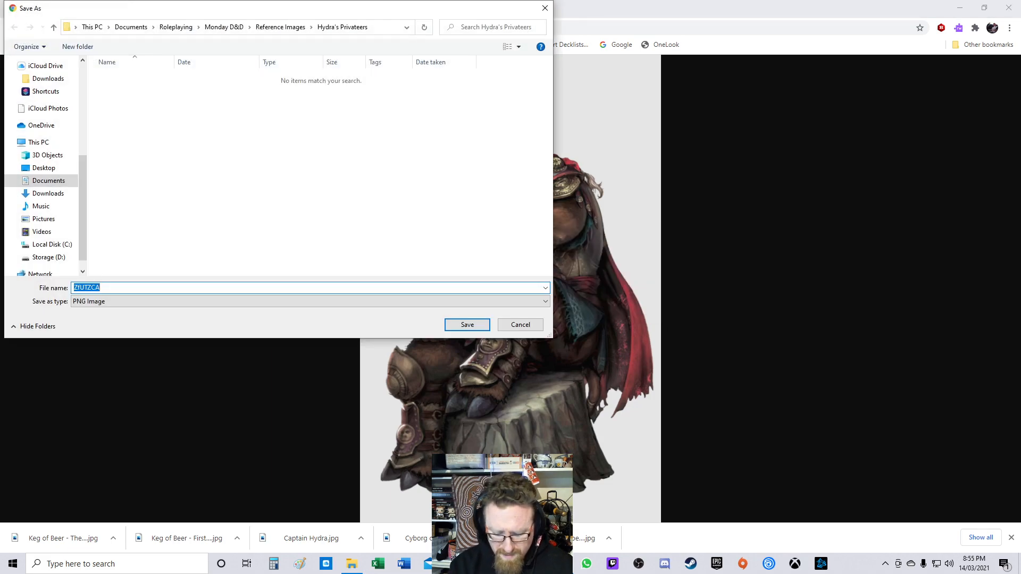
pyautogui.write('Keg of ')
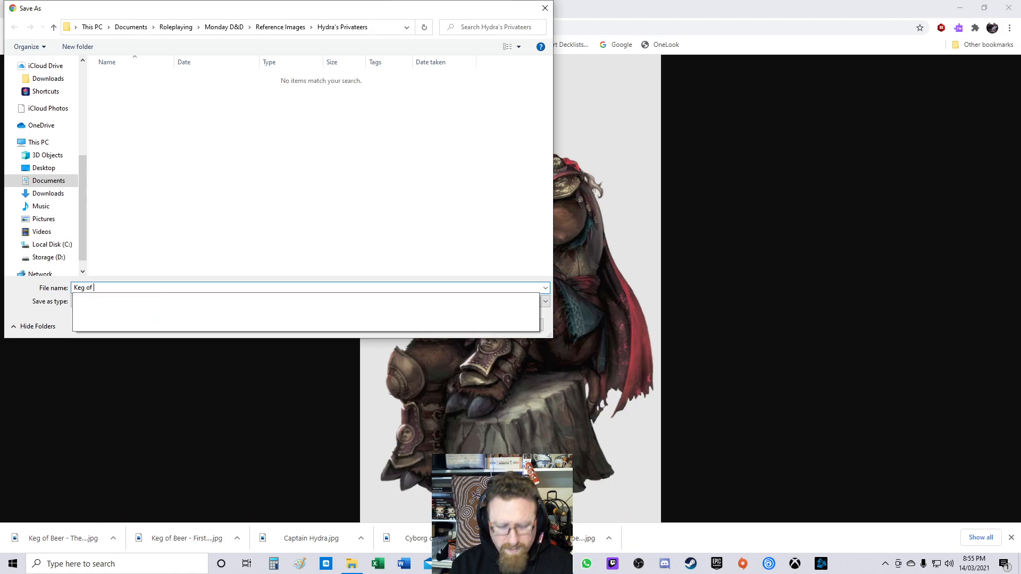
pyautogui.write('Beer - Cookie')
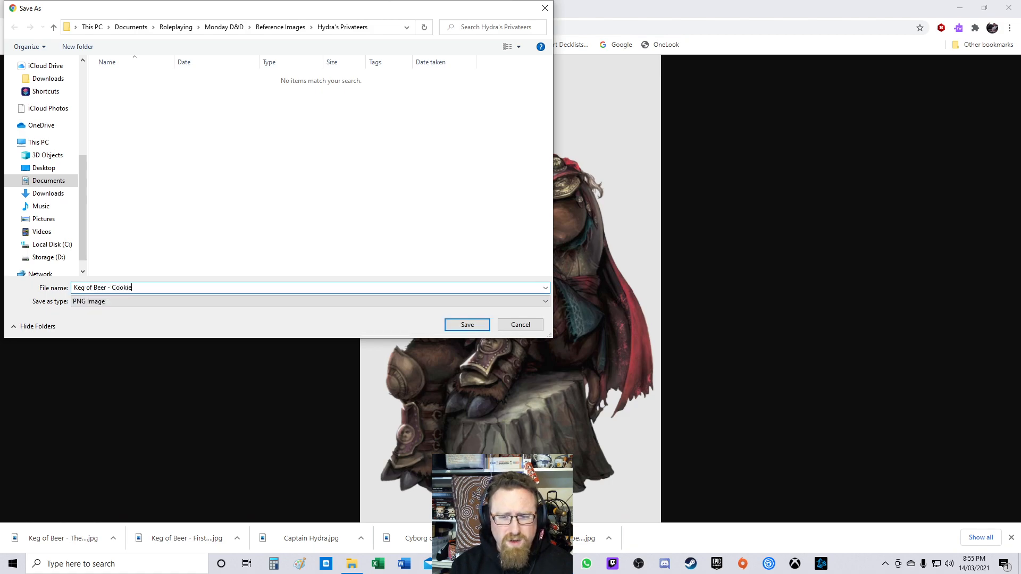
pyautogui.press('Return')
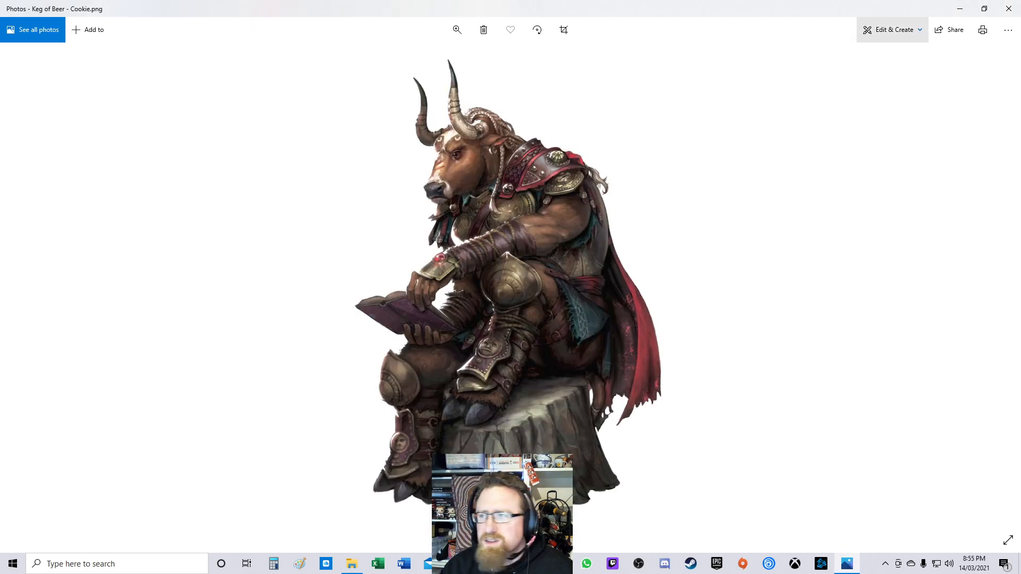
pyautogui.click(1009, 8)
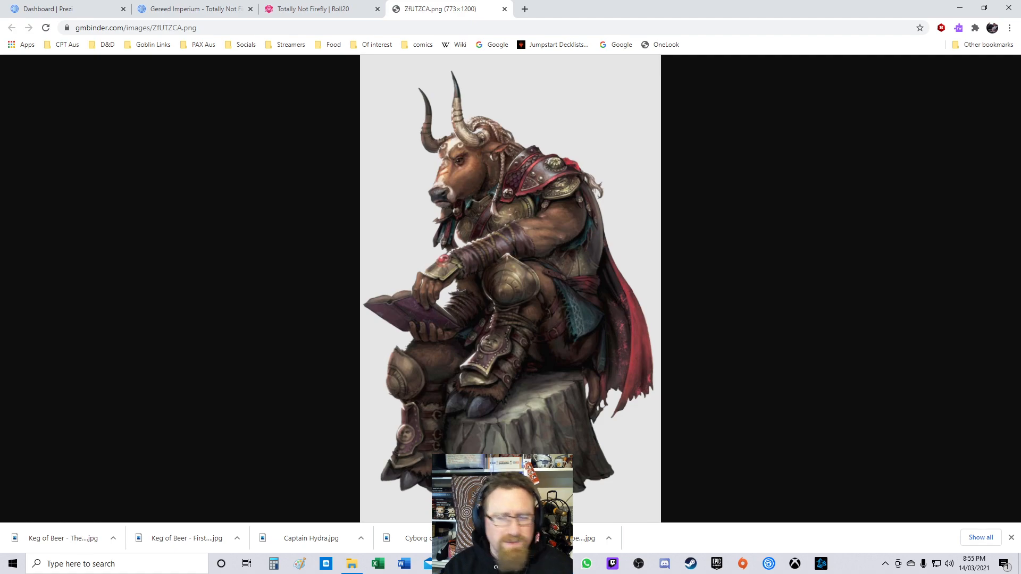
pyautogui.click(505, 8)
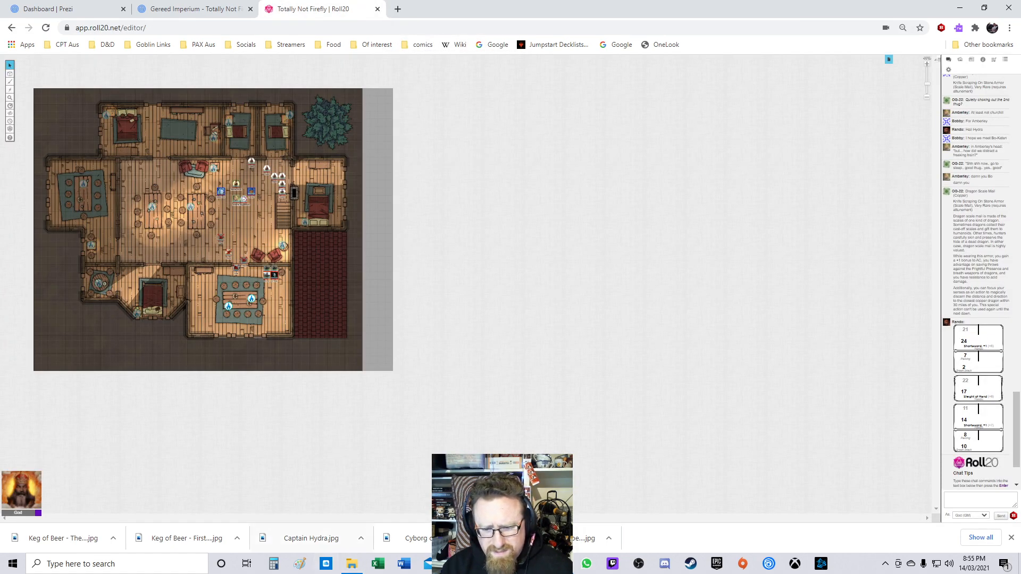
# Step: Show the Hydra's Privateers folder as extra large icons and page through the saved images in the photo viewer
pyautogui.click(351, 564)
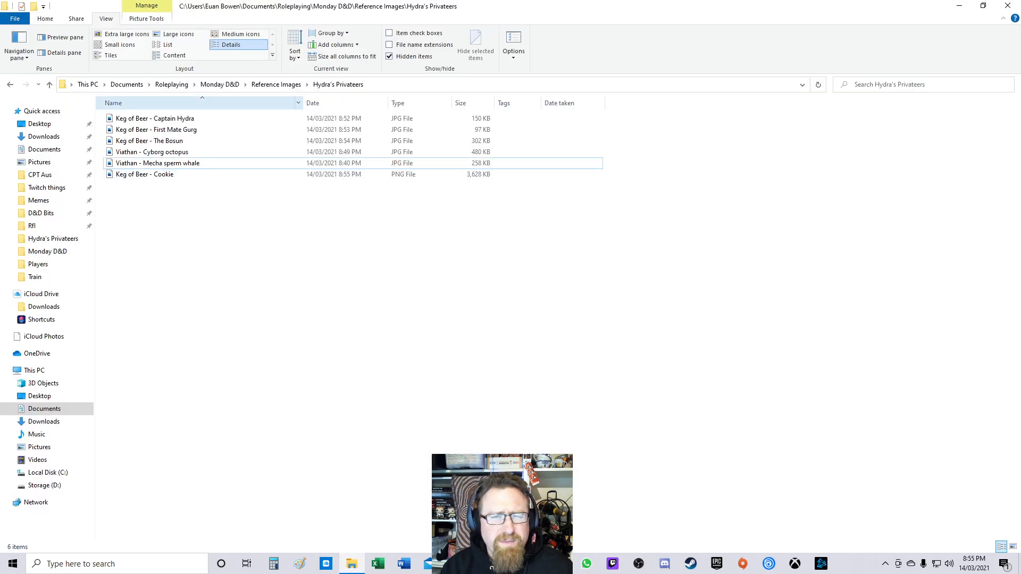
pyautogui.click(126, 33)
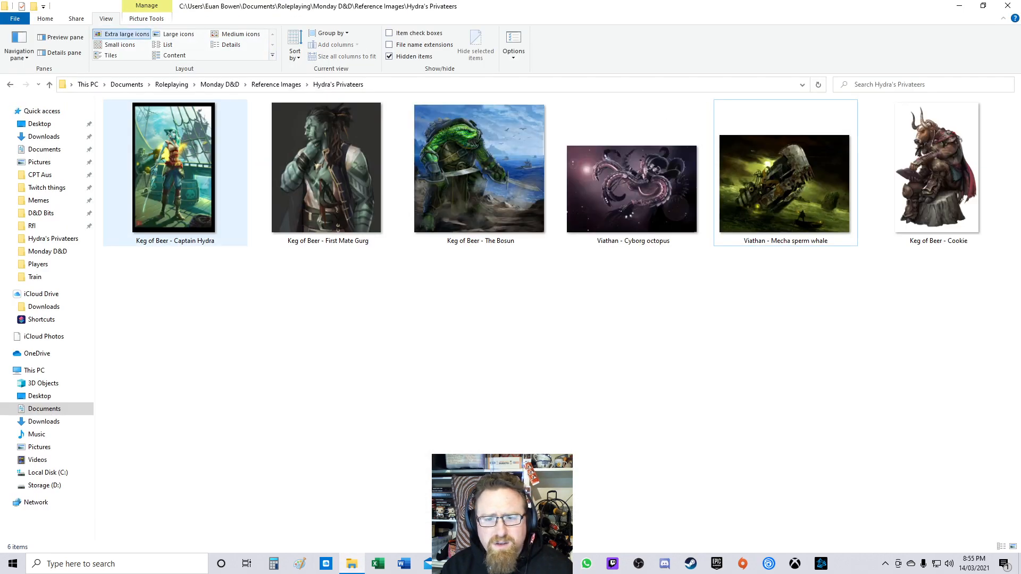
pyautogui.doubleClick(174, 170)
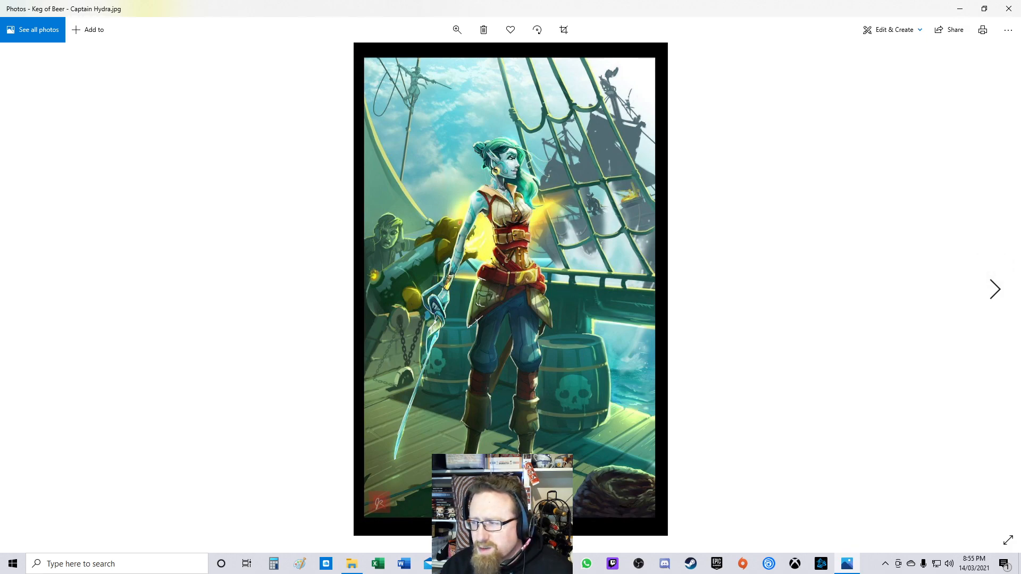
pyautogui.press('Right')
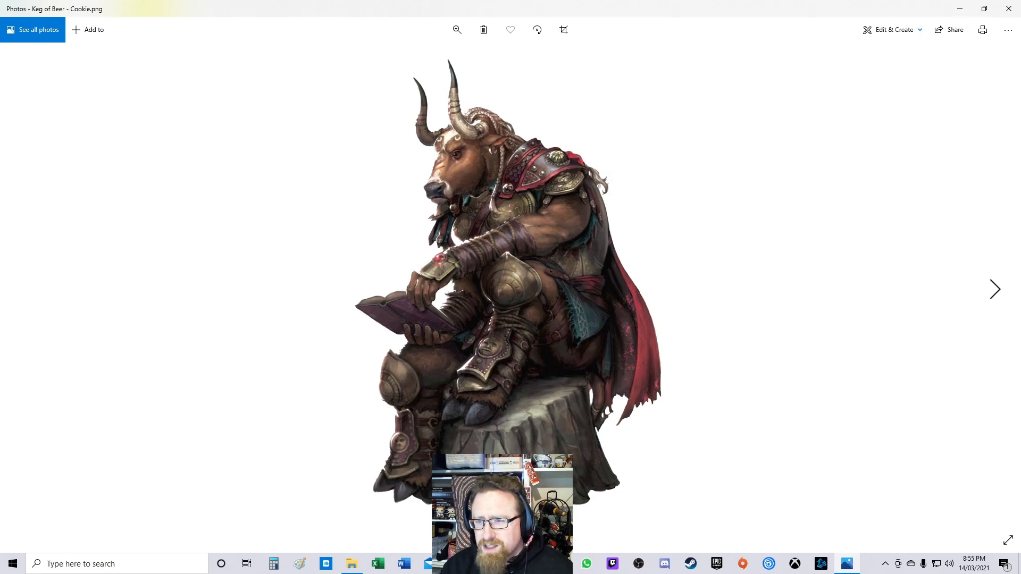
pyautogui.press('Right')
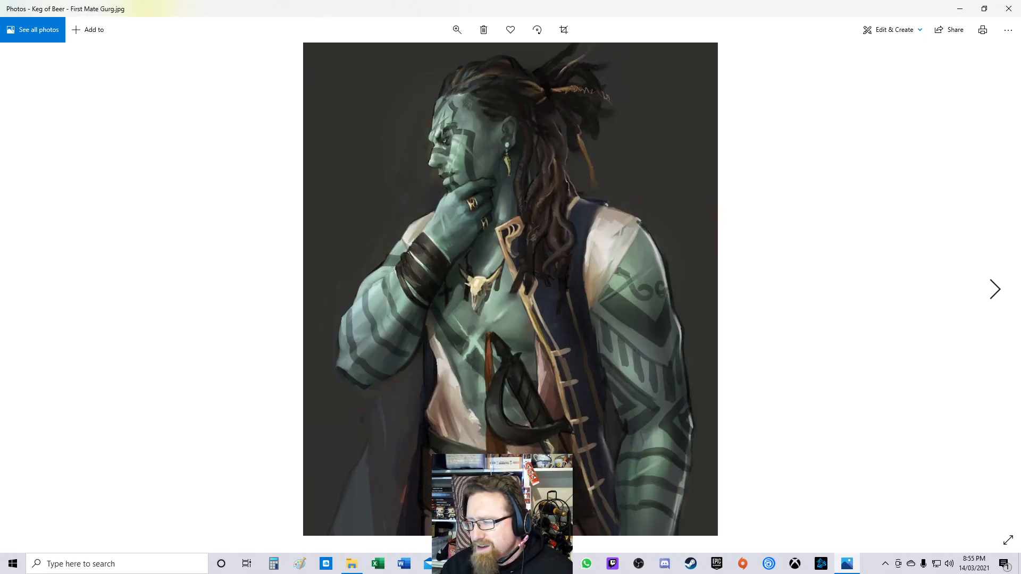
pyautogui.press('Right')
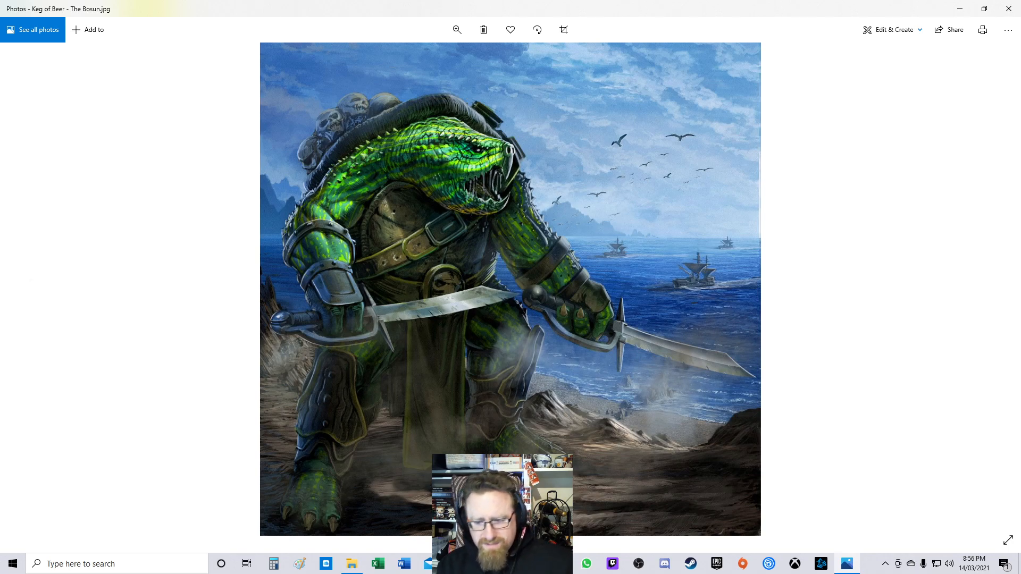
# Step: Open D&D Beyond in a new tab and go to the NPCs for D&DQ campaign page from My Campaigns
pyautogui.click(508, 563)
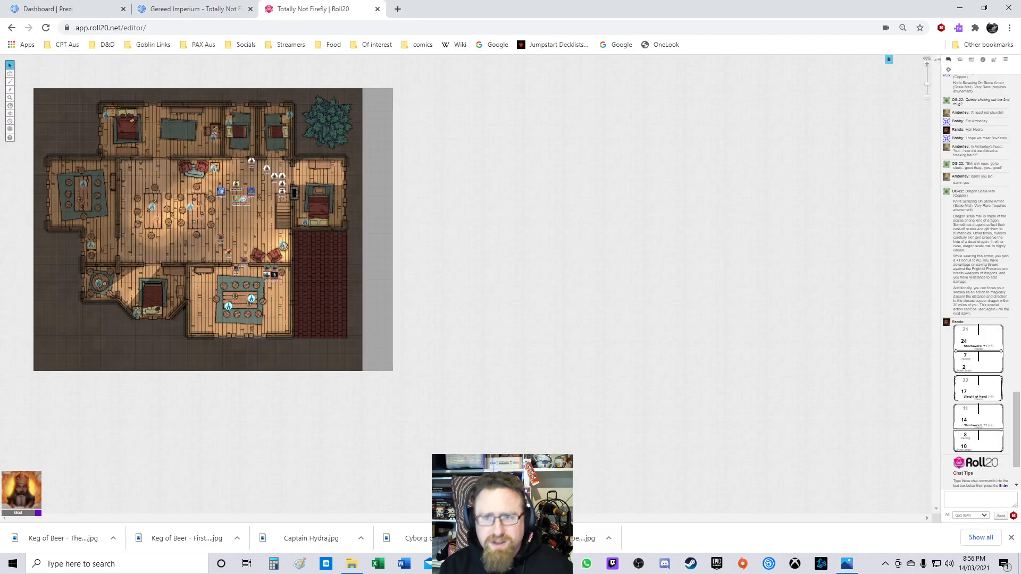
pyautogui.click(398, 9)
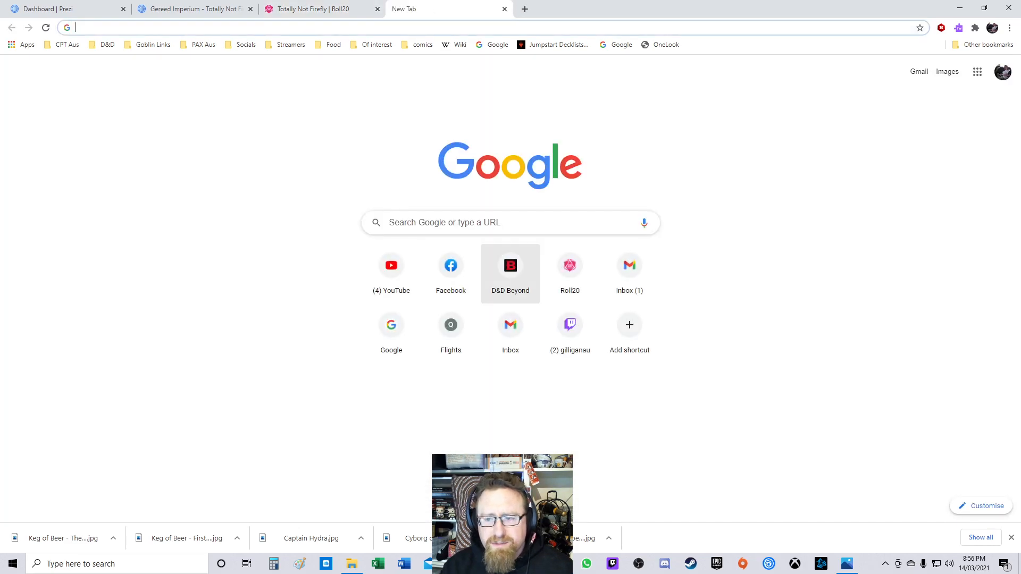
pyautogui.click(511, 271)
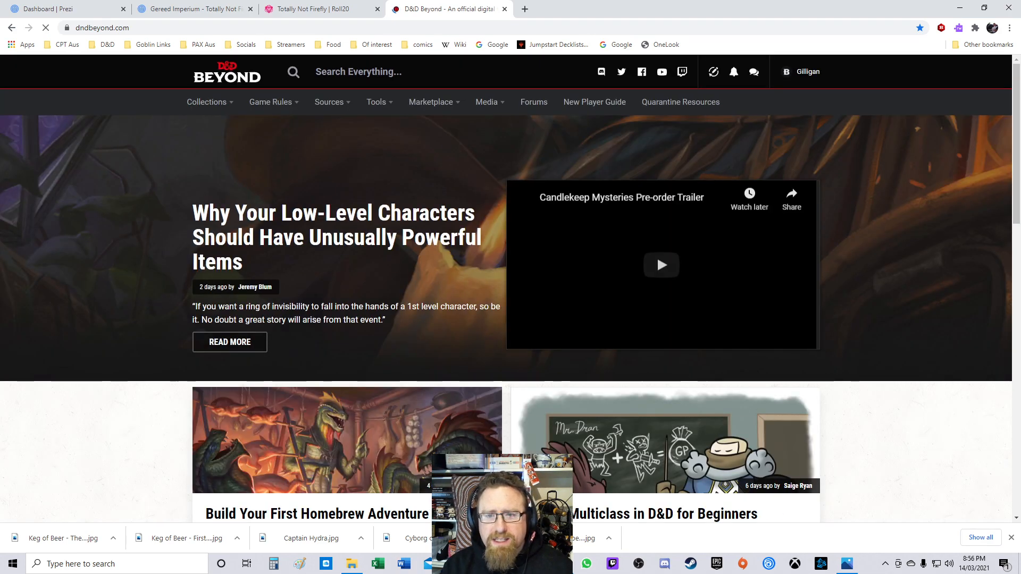
pyautogui.moveTo(210, 102)
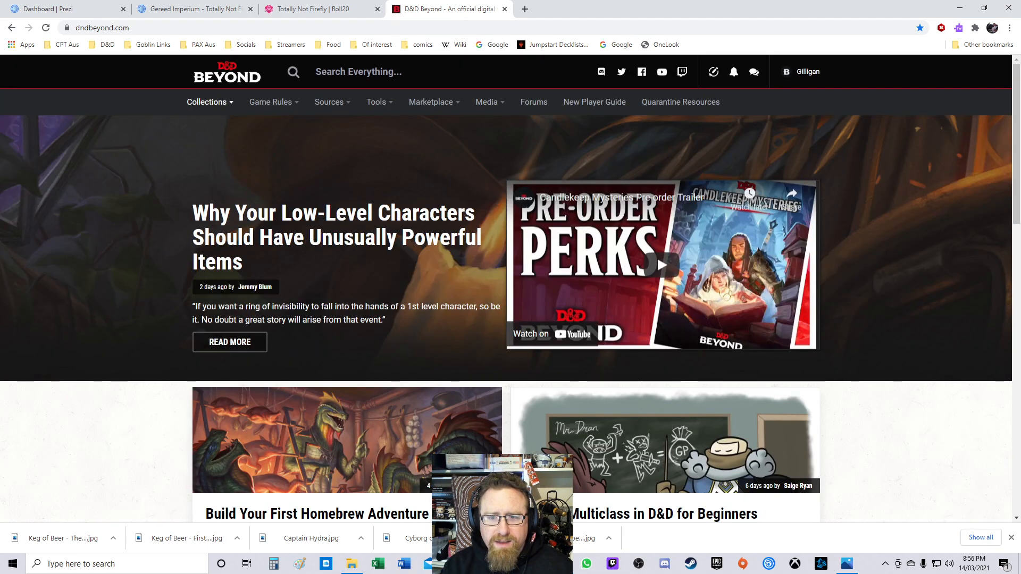
pyautogui.click(398, 170)
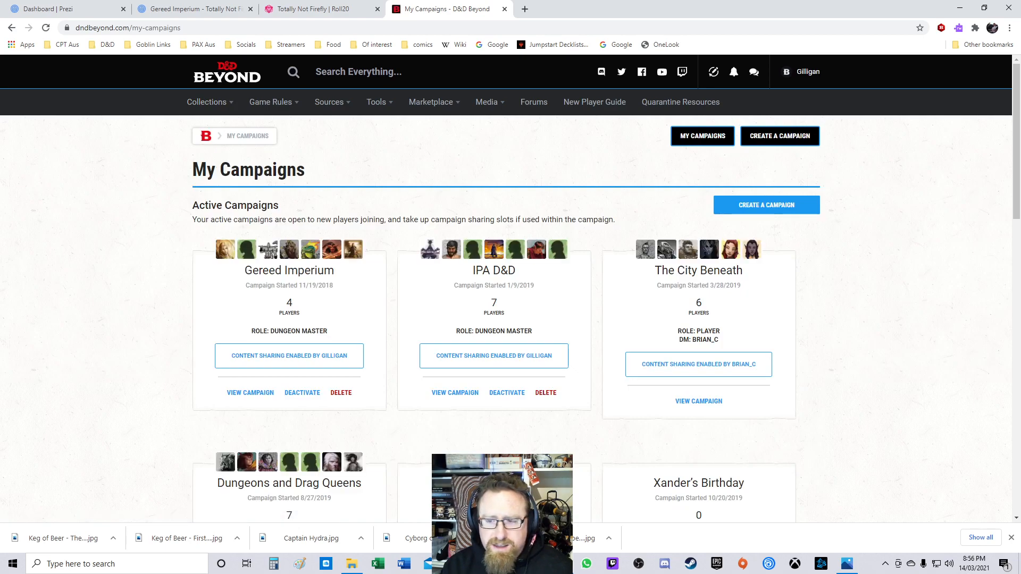
pyautogui.scroll(-7, 510, 287)
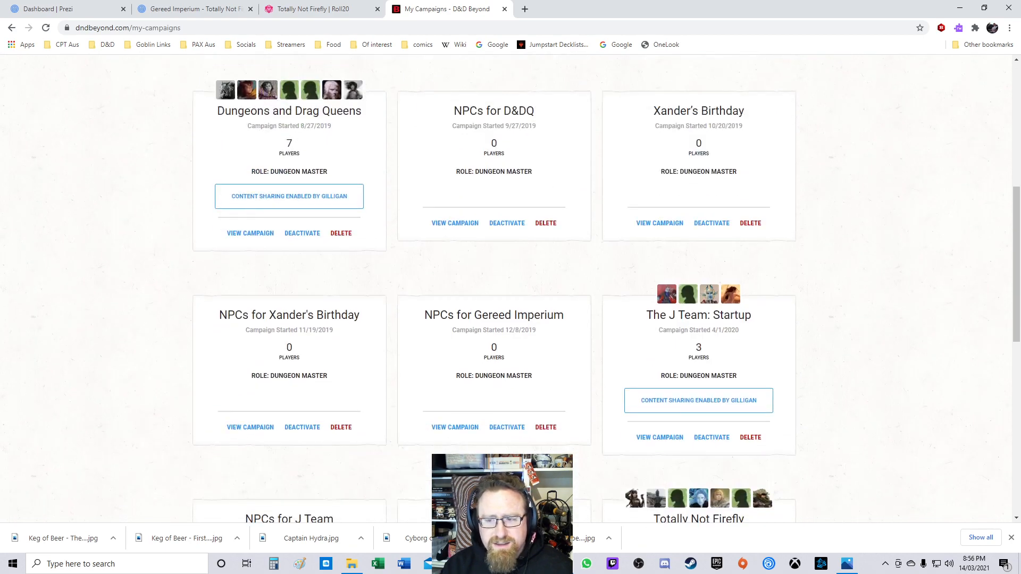
pyautogui.click(455, 223)
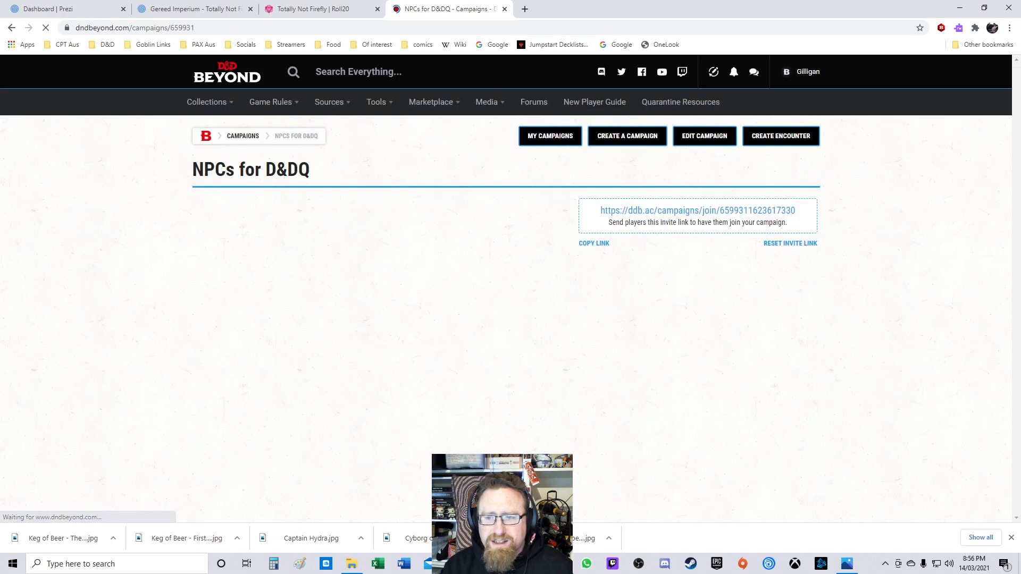
pyautogui.scroll(-5, 644, 266)
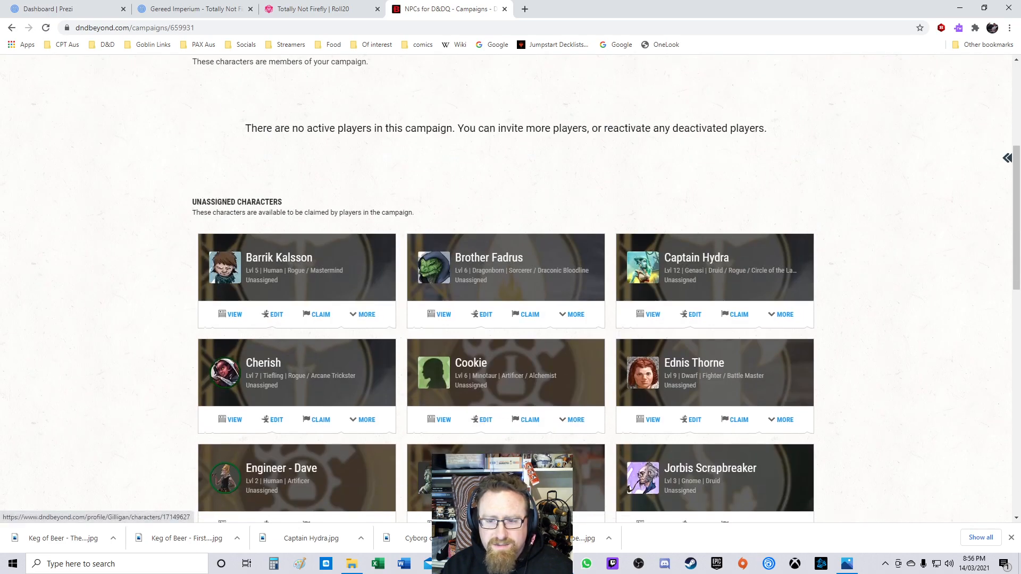
# Step: Open Cookie's character from the NPCs for D&DQ campaign in the Character Builder and go to its Description page
pyautogui.scroll(-2, 511, 288)
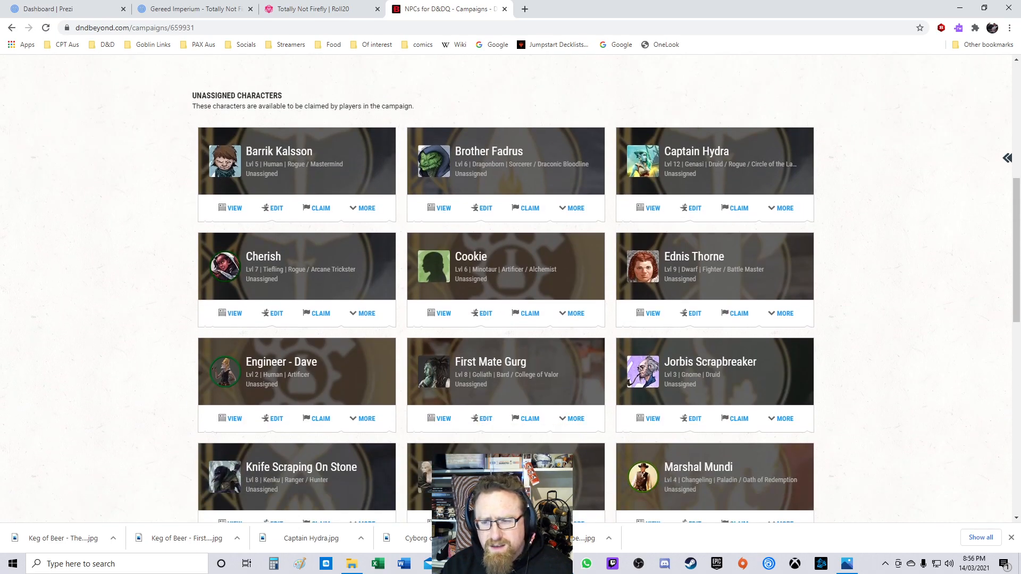
pyautogui.click(439, 314)
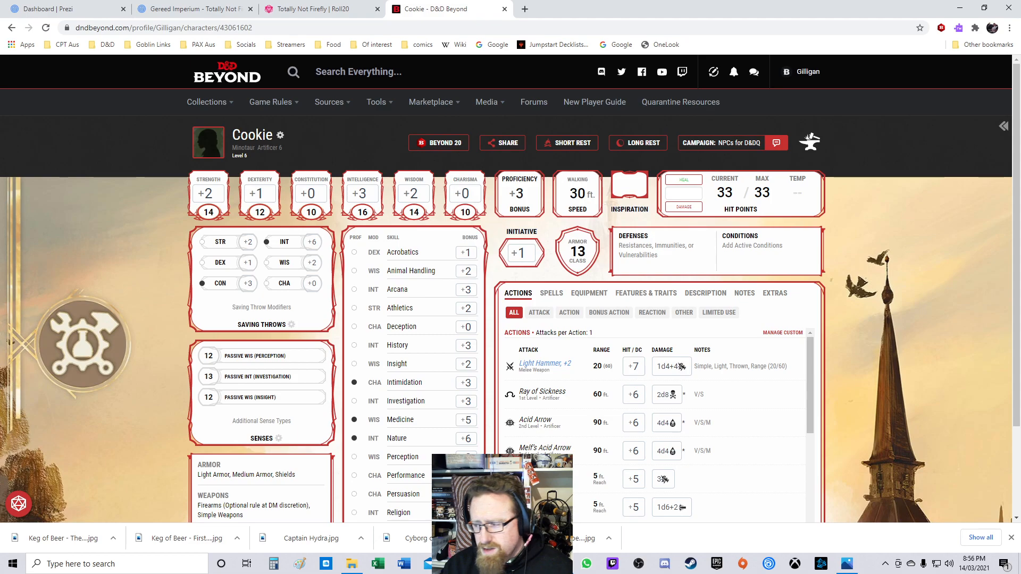
pyautogui.click(1011, 537)
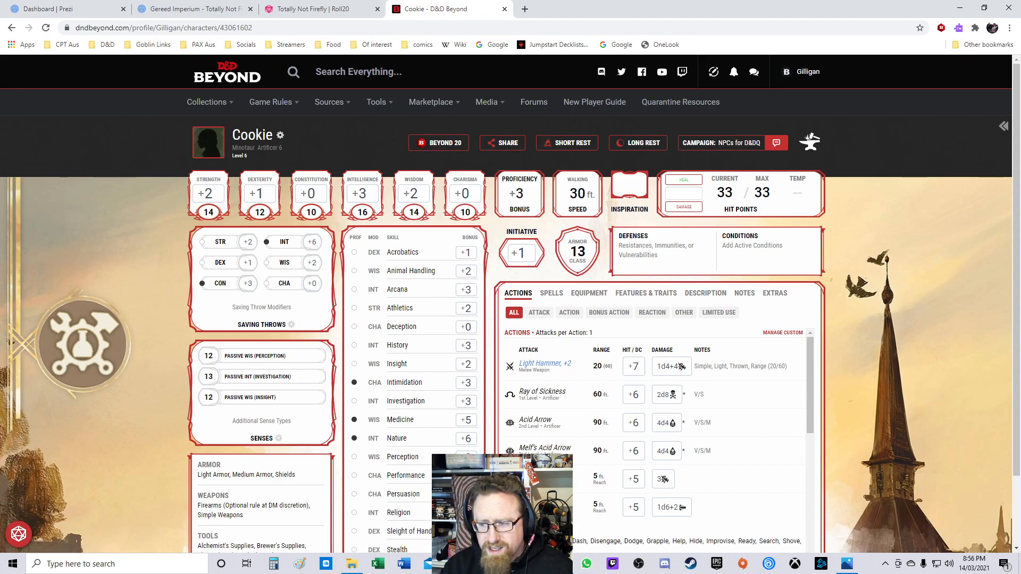
pyautogui.scroll(-6, 655, 425)
pyautogui.scroll(6, 654, 426)
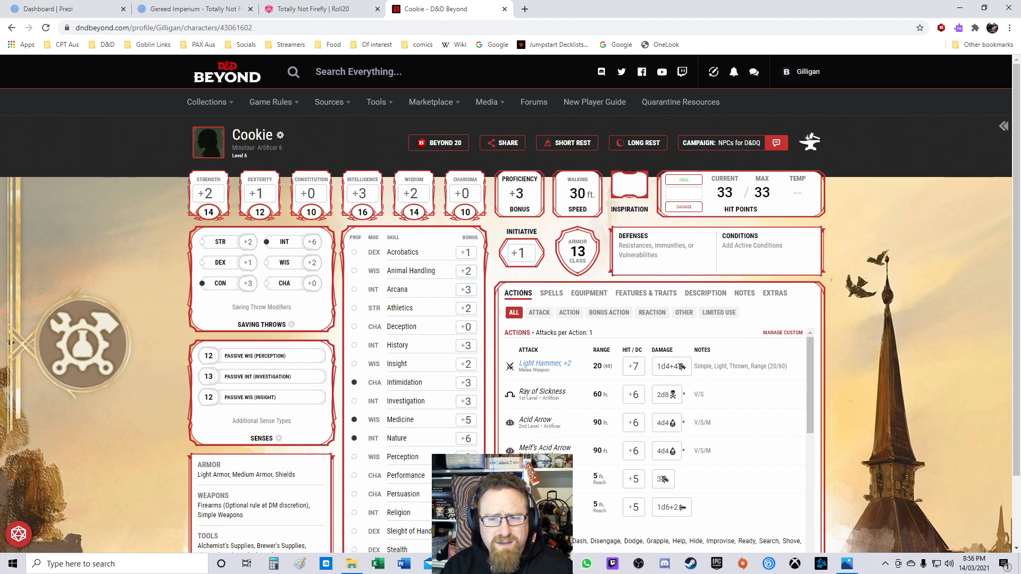
pyautogui.click(281, 135)
pyautogui.click(878, 403)
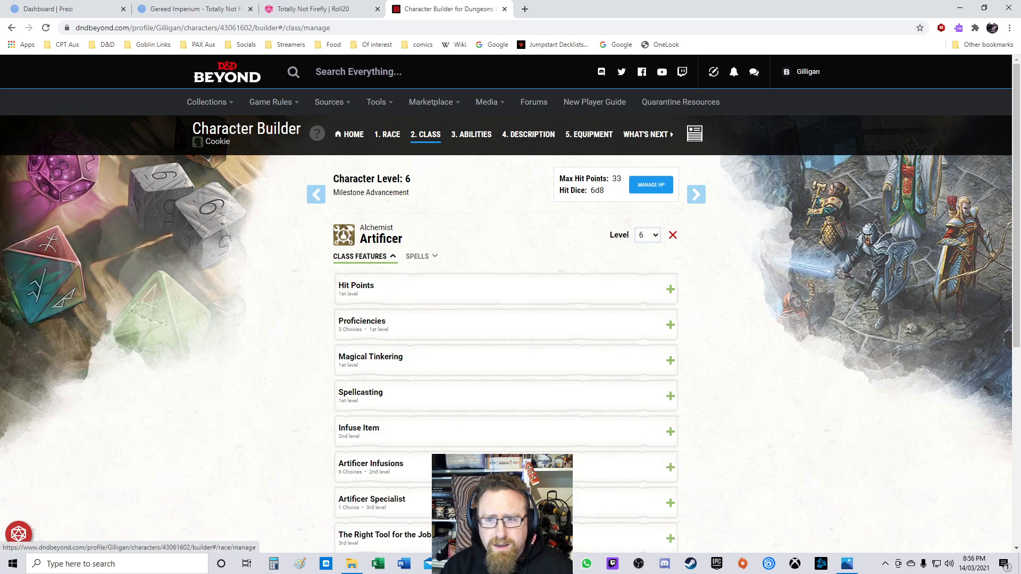
pyautogui.click(472, 135)
pyautogui.click(387, 134)
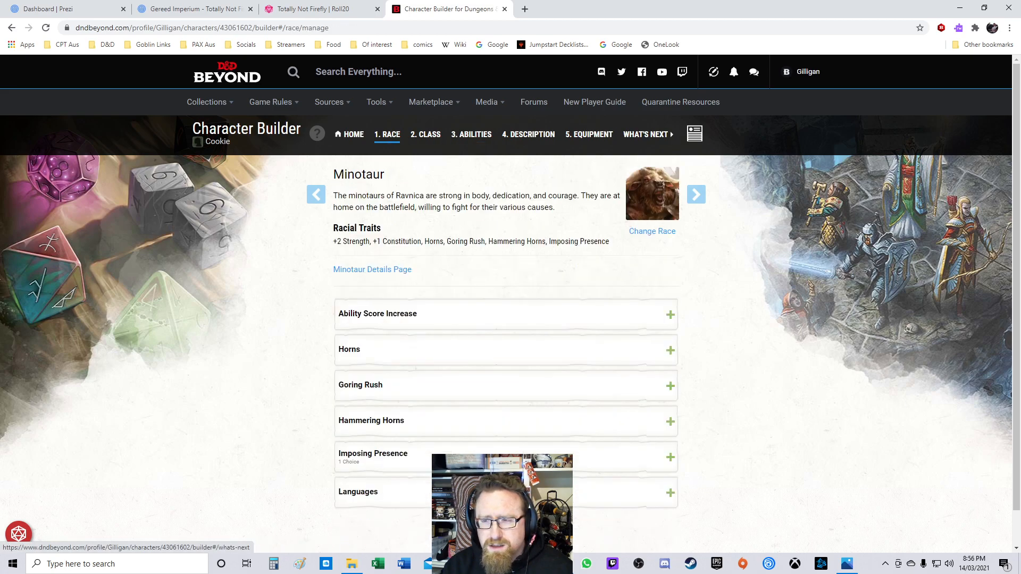
pyautogui.click(646, 134)
pyautogui.click(589, 135)
pyautogui.click(528, 135)
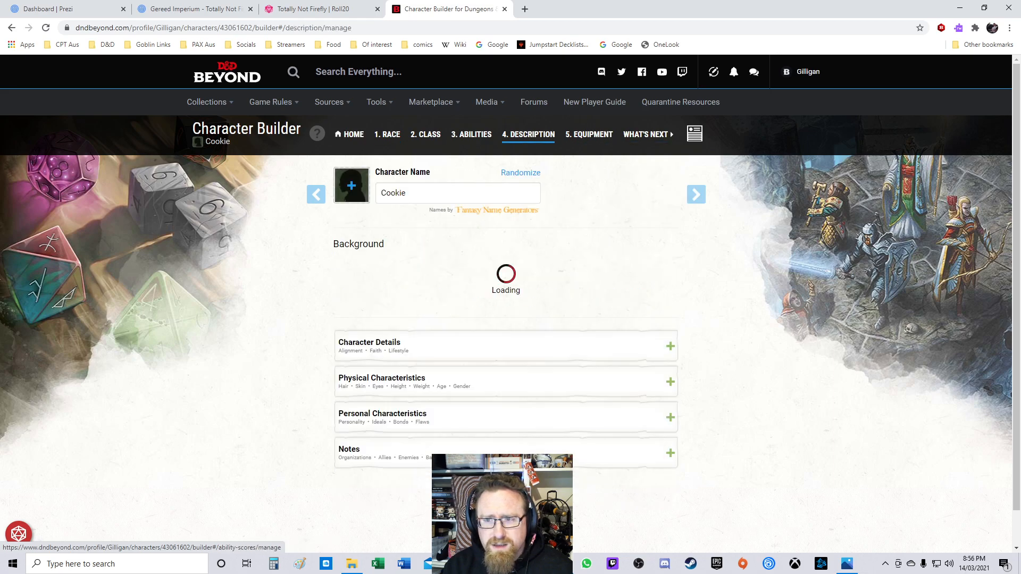
# Step: Try to upload the Keg of Beer - Cookie image from Hydra's Privateers as Cookie's portrait
pyautogui.click(352, 185)
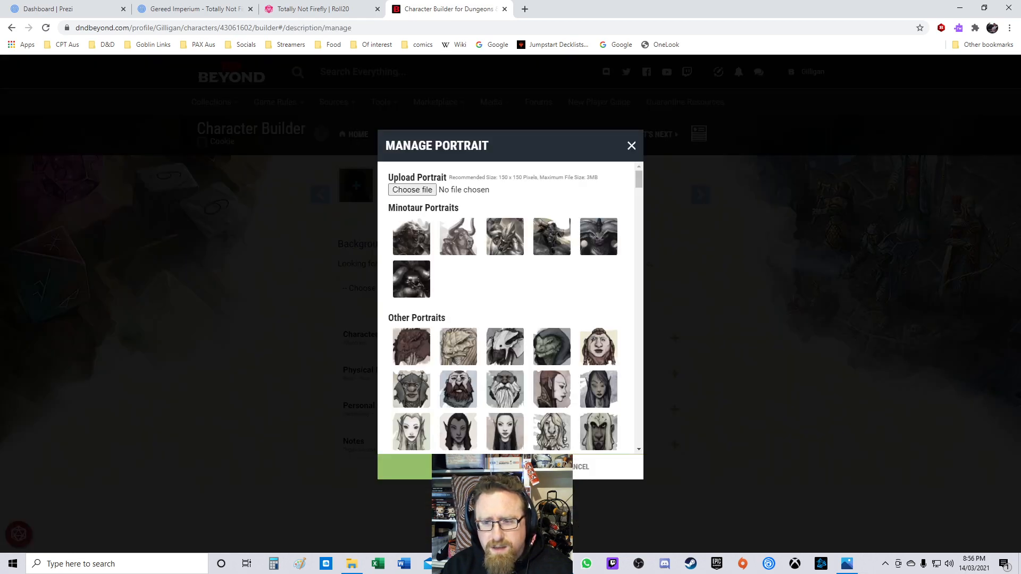
pyautogui.click(413, 190)
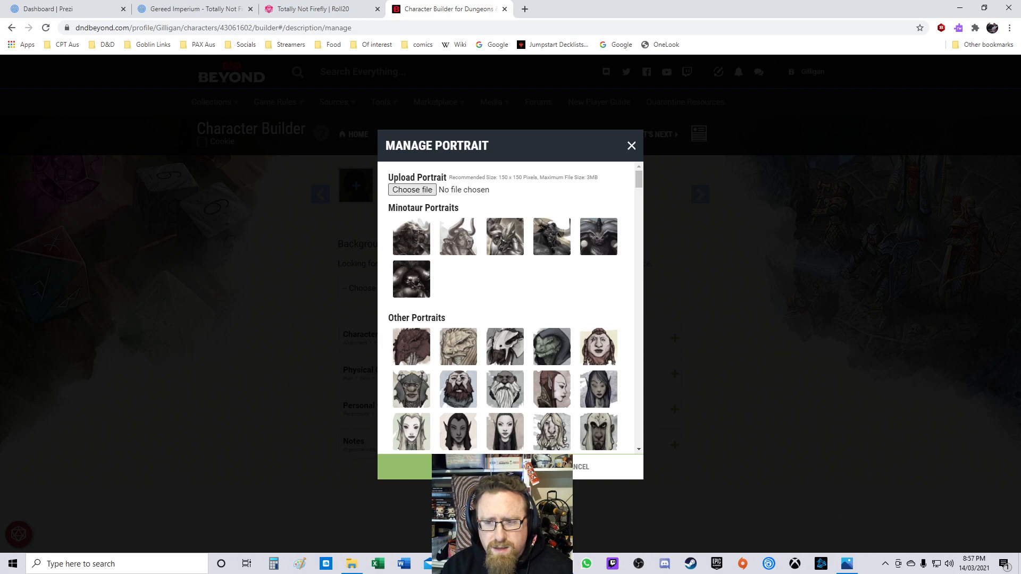
pyautogui.scroll(4, 51, 210)
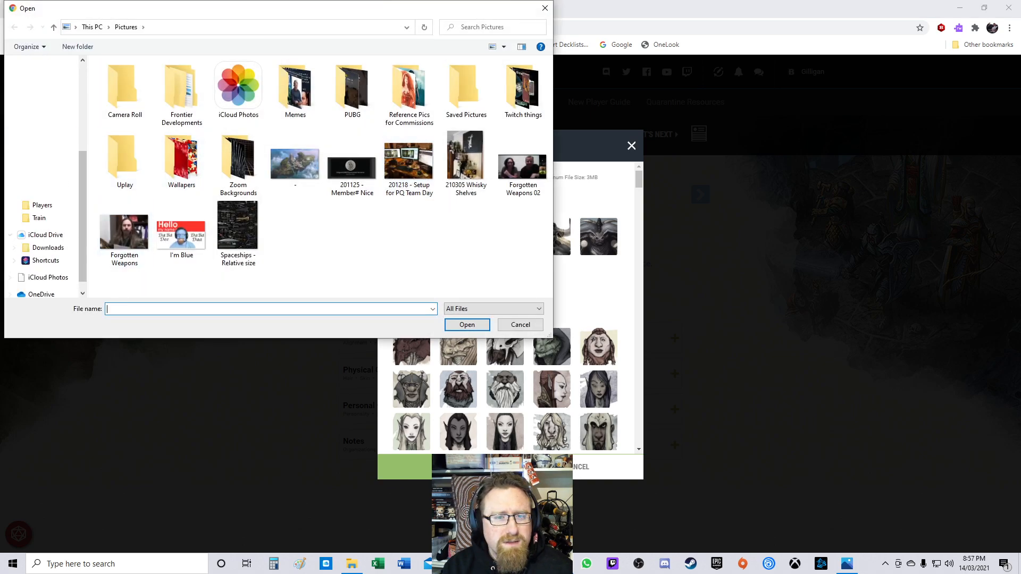
pyautogui.click(53, 198)
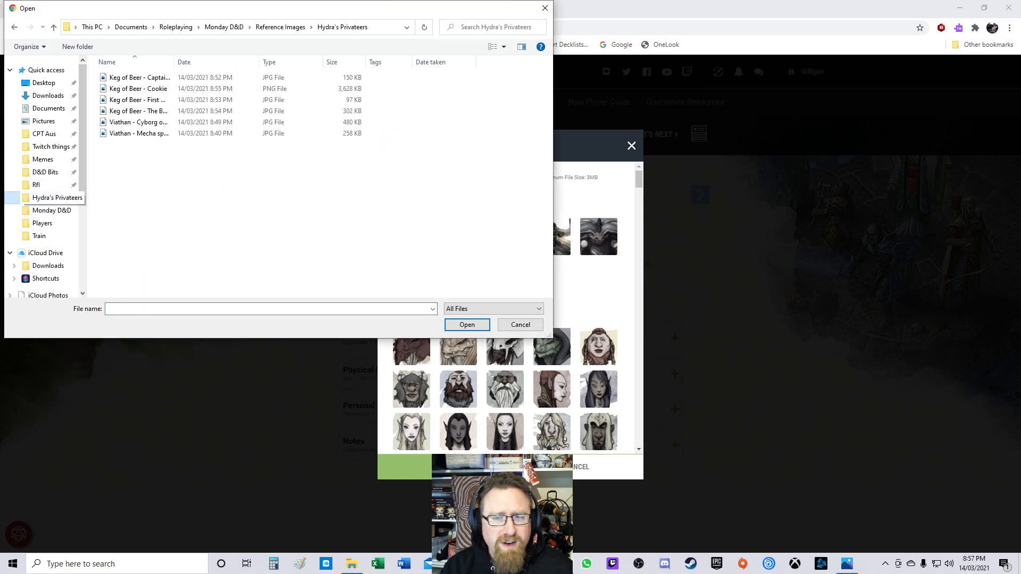
pyautogui.doubleClick(138, 89)
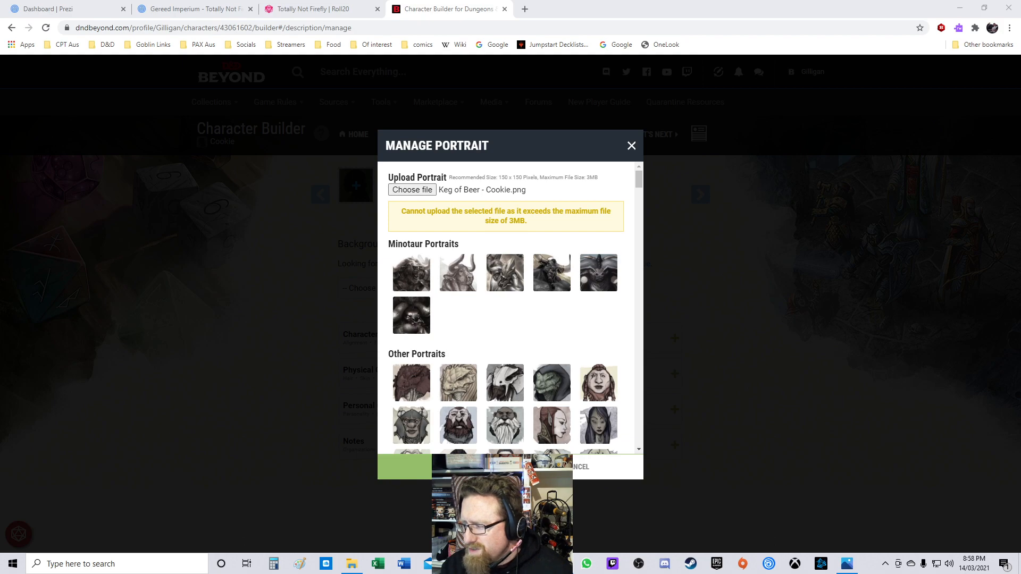
# Step: Upload Keg of Beer - Cookie - Token & Profile from Hydra's Privateers as Cookie's portrait and save it
pyautogui.click(413, 190)
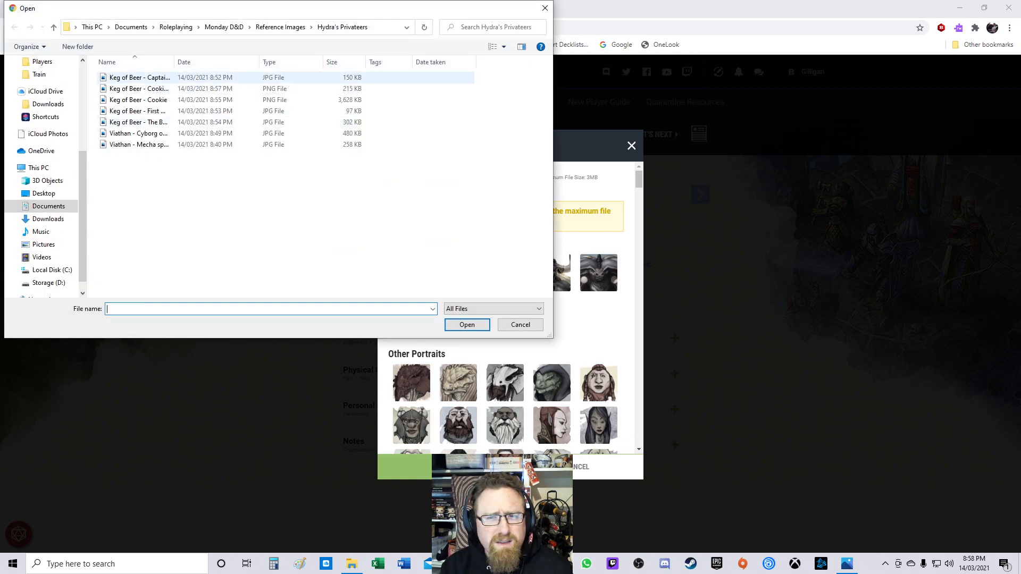
pyautogui.doubleClick(174, 62)
pyautogui.doubleClick(234, 88)
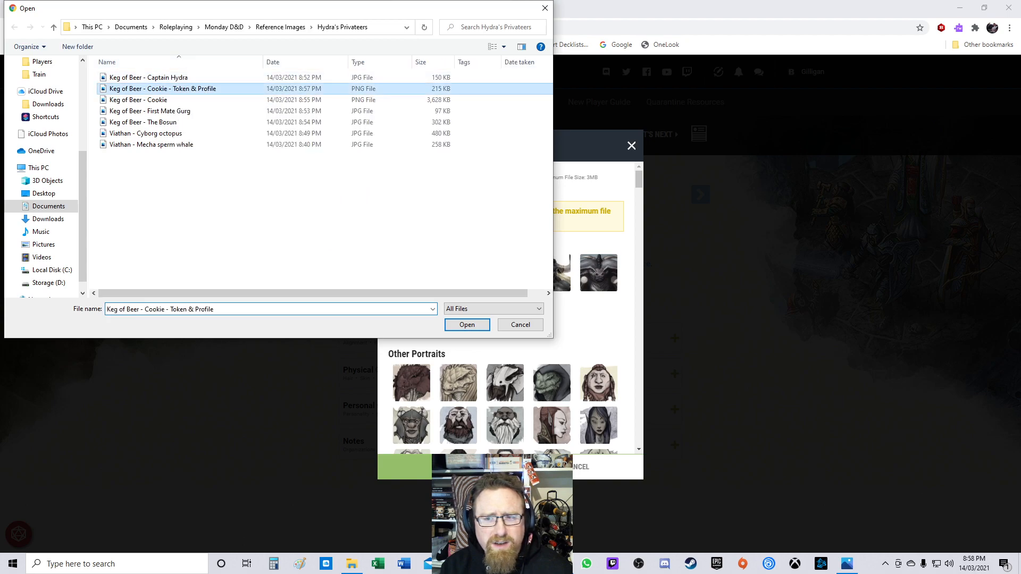
pyautogui.click(452, 468)
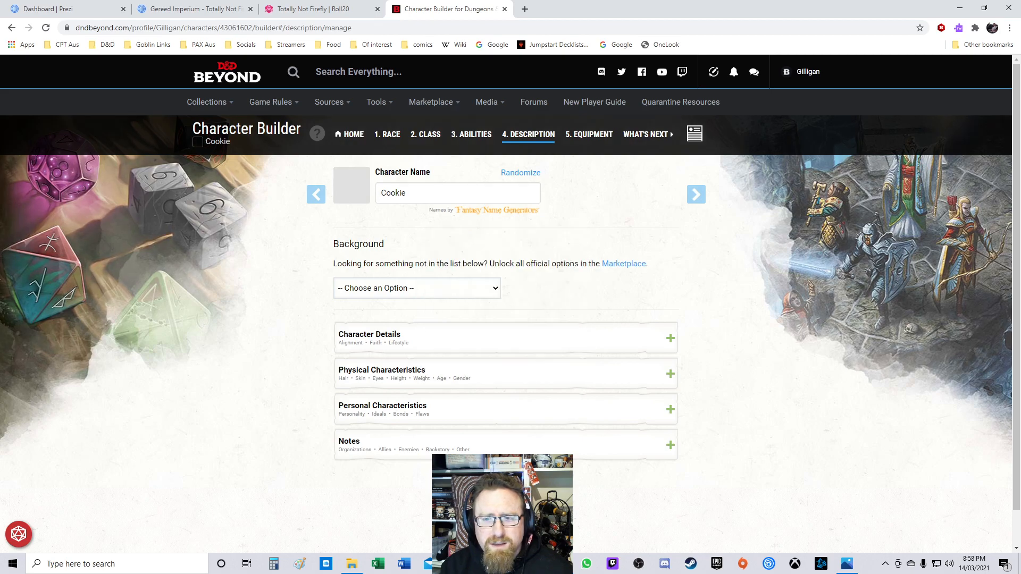
# Step: Return to the NPCs for D&DQ campaign and scroll through its unassigned characters' portraits
pyautogui.moveTo(209, 102)
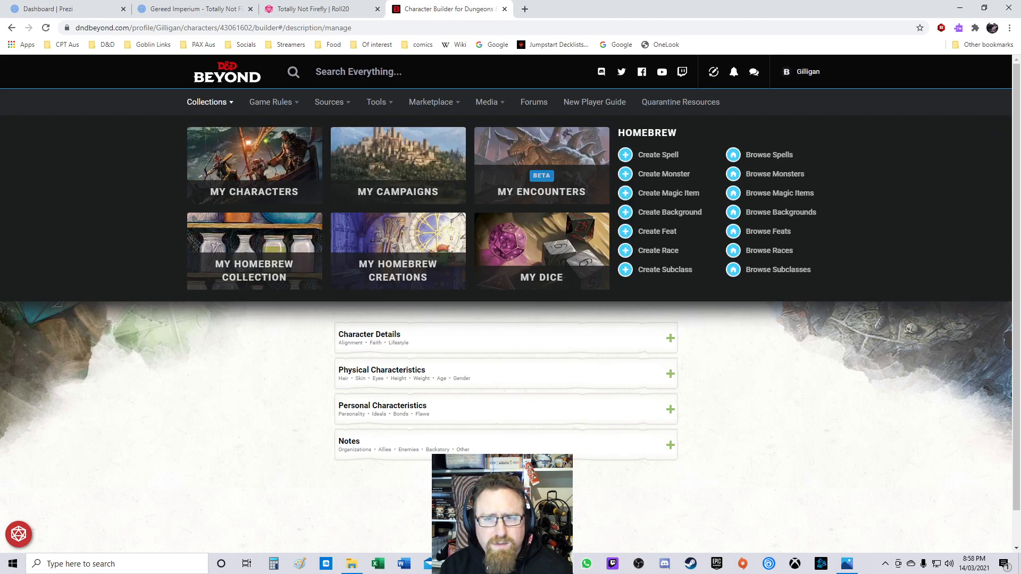
pyautogui.click(398, 170)
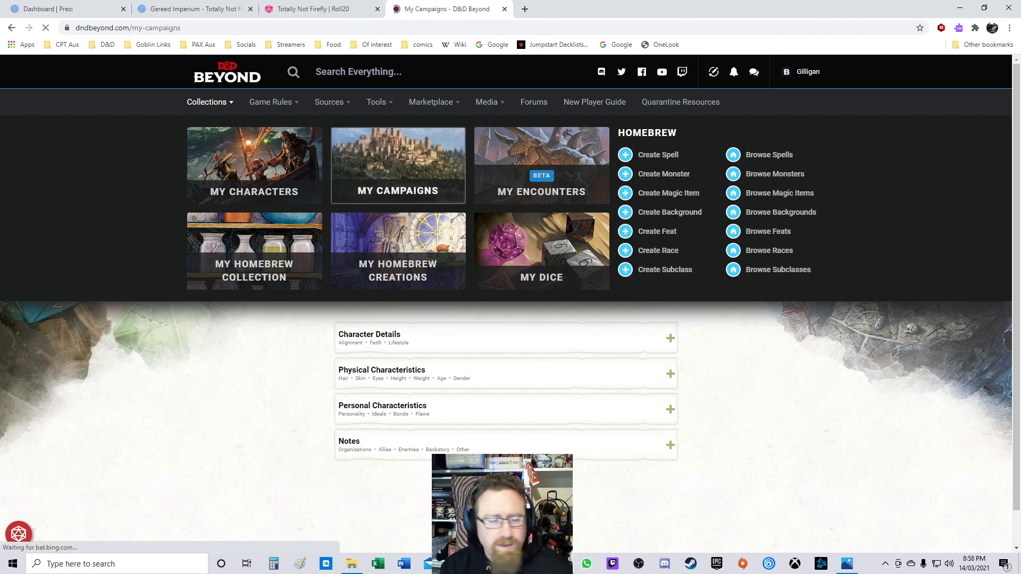
pyautogui.scroll(-5, 510, 303)
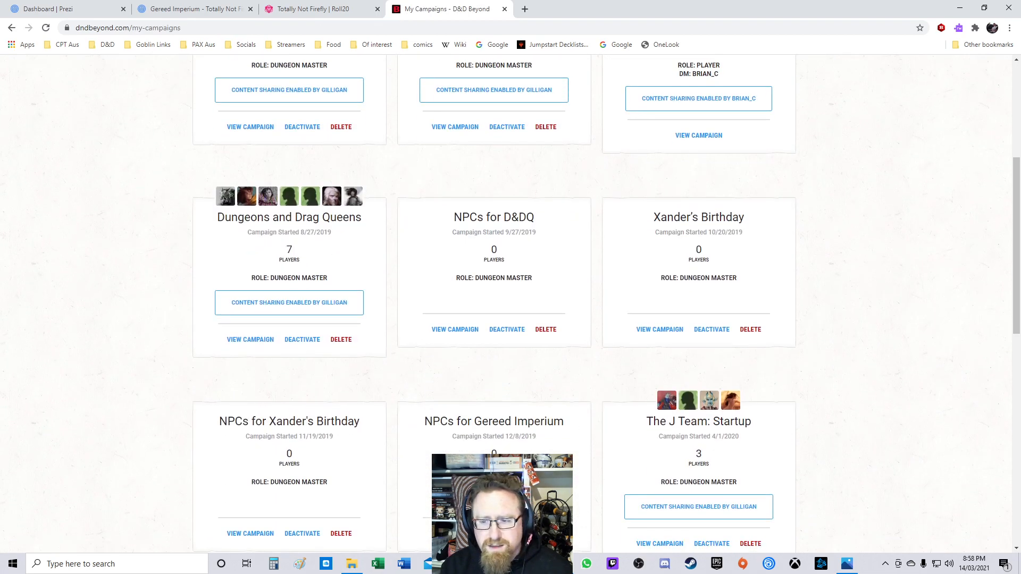
pyautogui.click(455, 330)
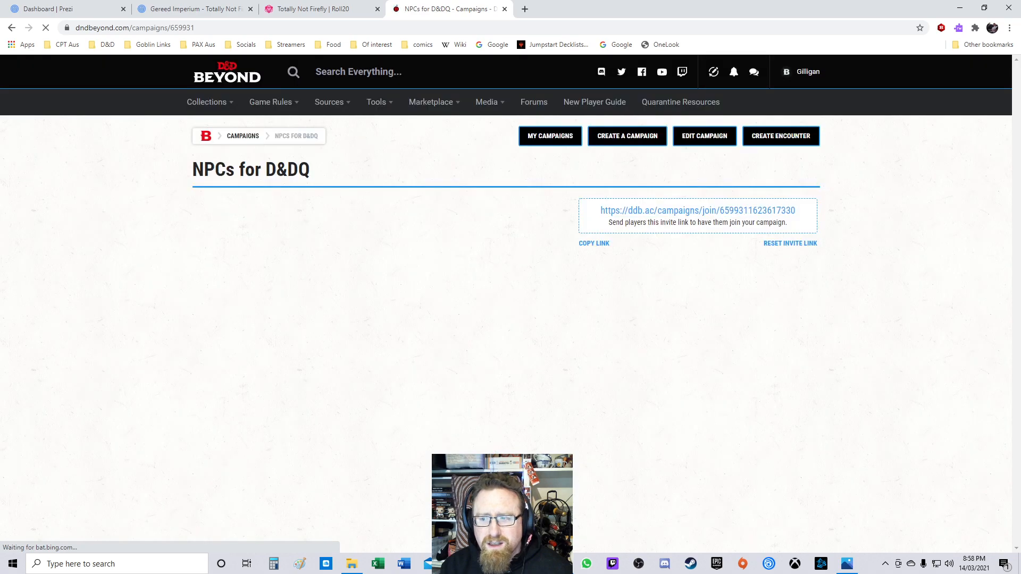
pyautogui.scroll(-7, 511, 303)
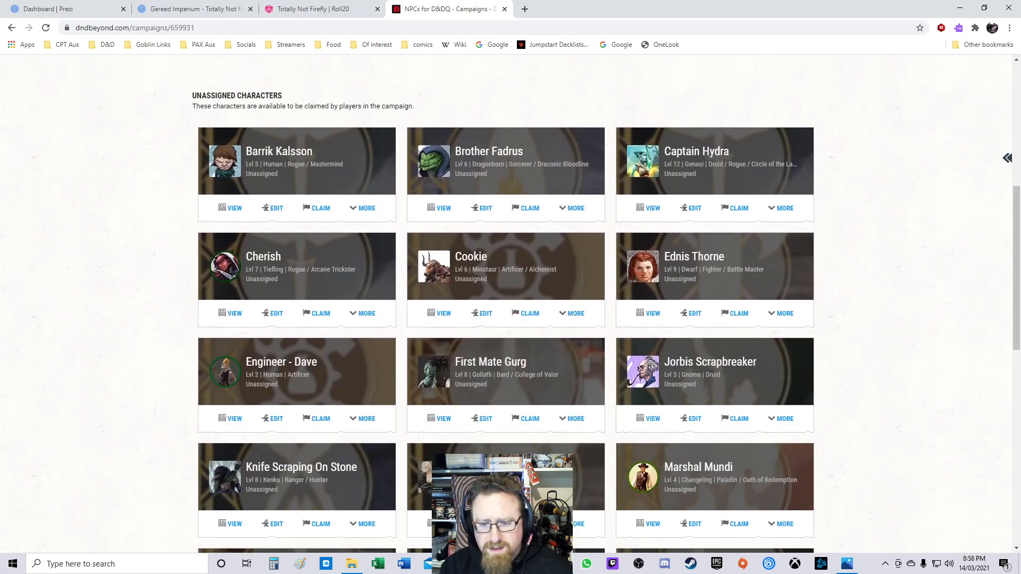
pyautogui.scroll(-1, 502, 478)
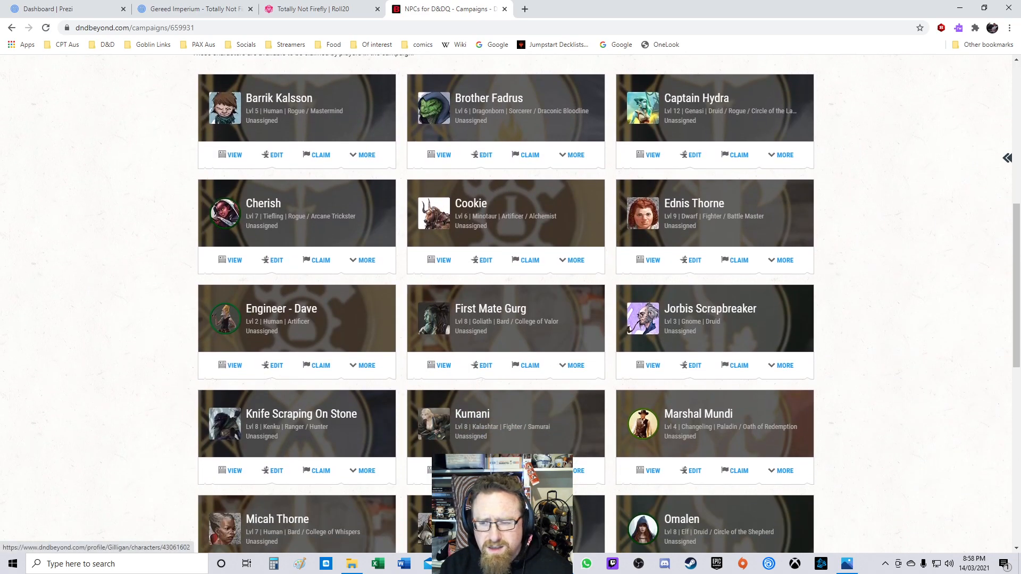
pyautogui.scroll(-3, 505, 303)
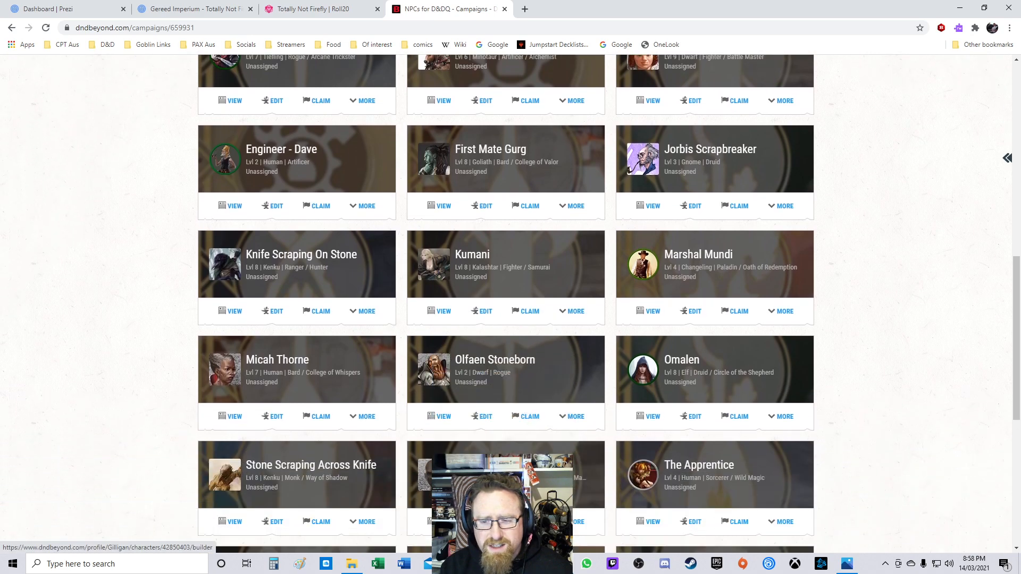
pyautogui.scroll(-4, 505, 304)
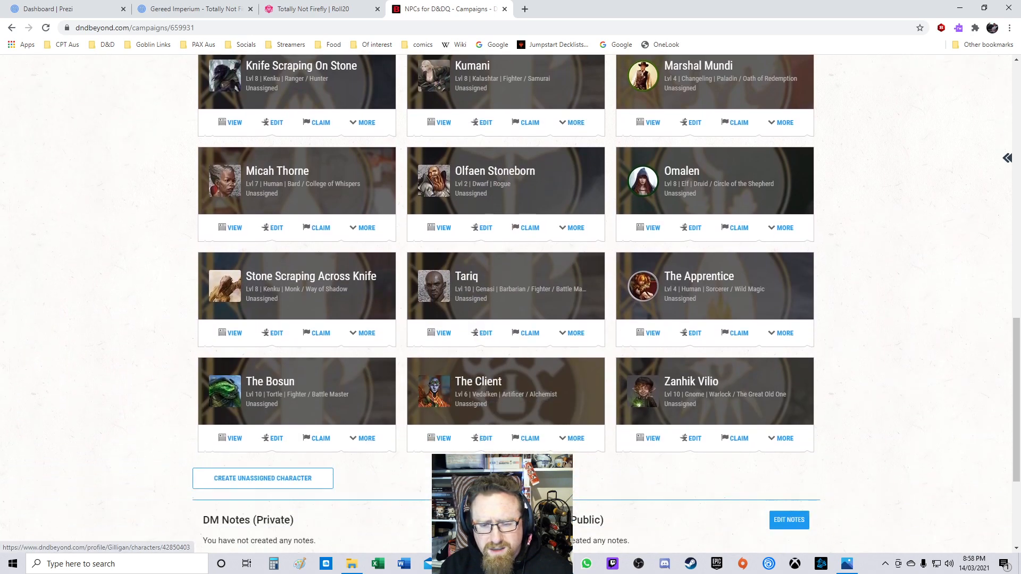
pyautogui.scroll(5, 505, 304)
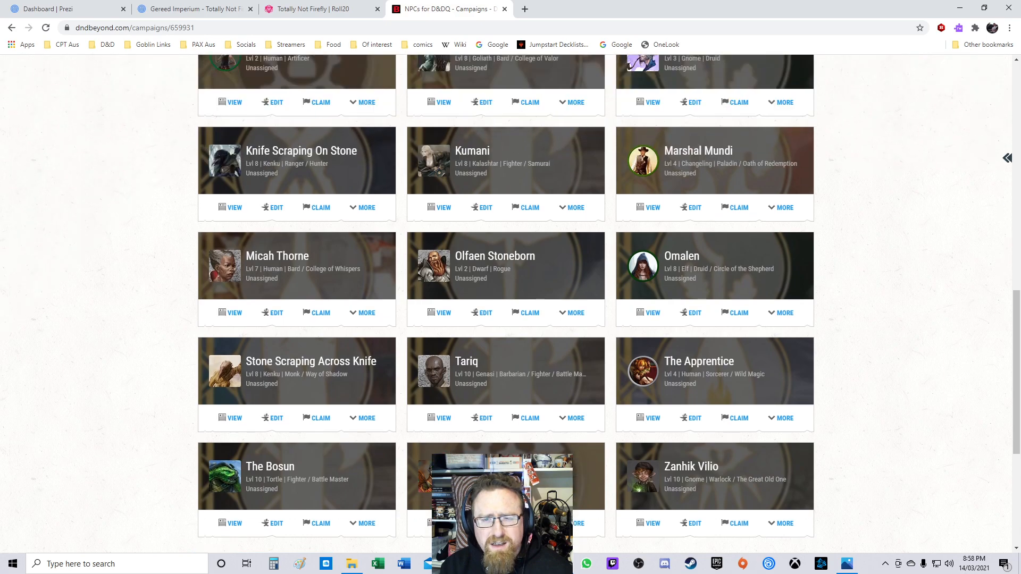
pyautogui.scroll(3, 506, 303)
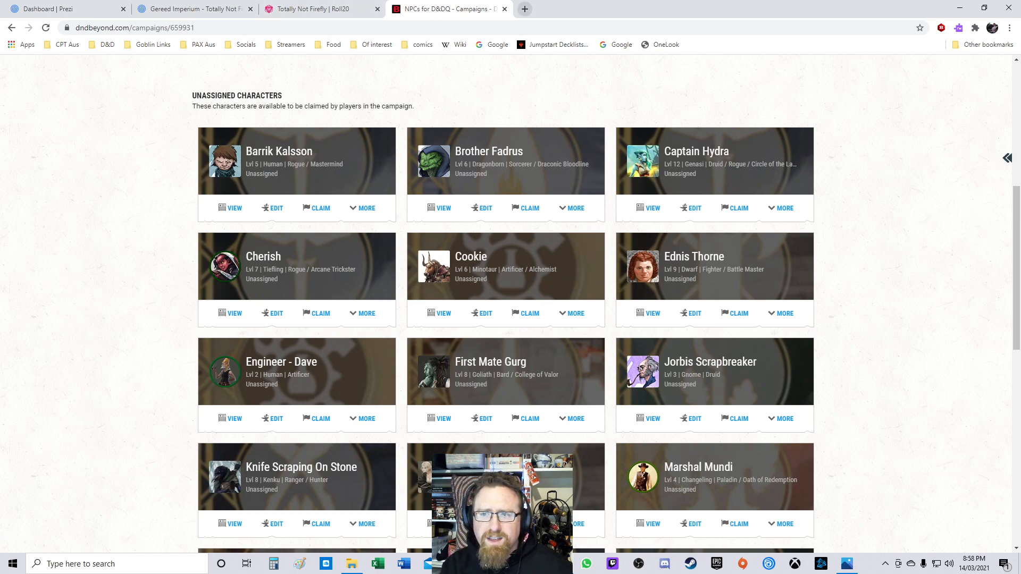
# Step: Open a new tab and go to the Roll20 Tokens Pinterest board from the D&D bookmarks folder
pyautogui.click(525, 8)
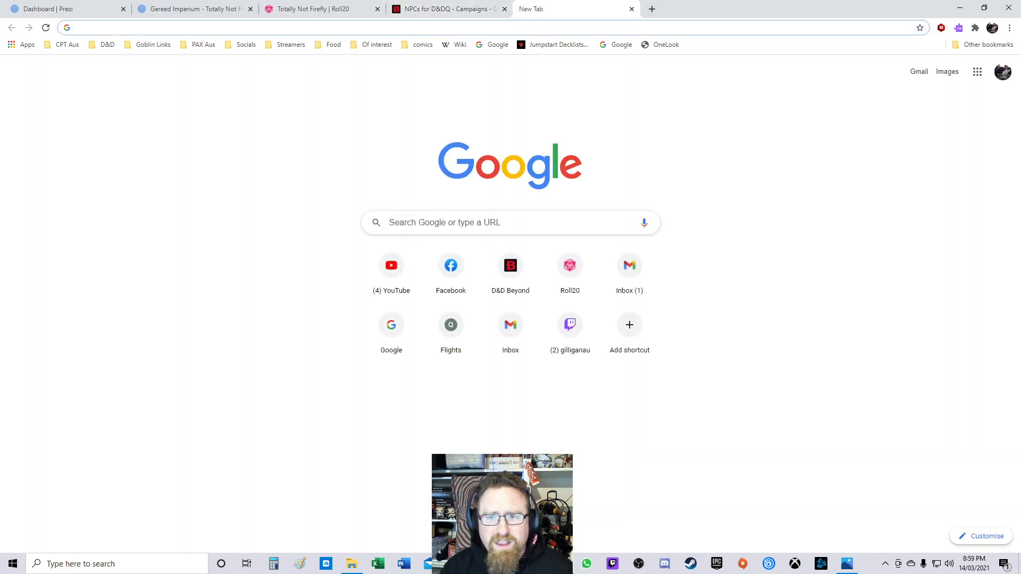
pyautogui.click(148, 45)
pyautogui.moveTo(102, 45)
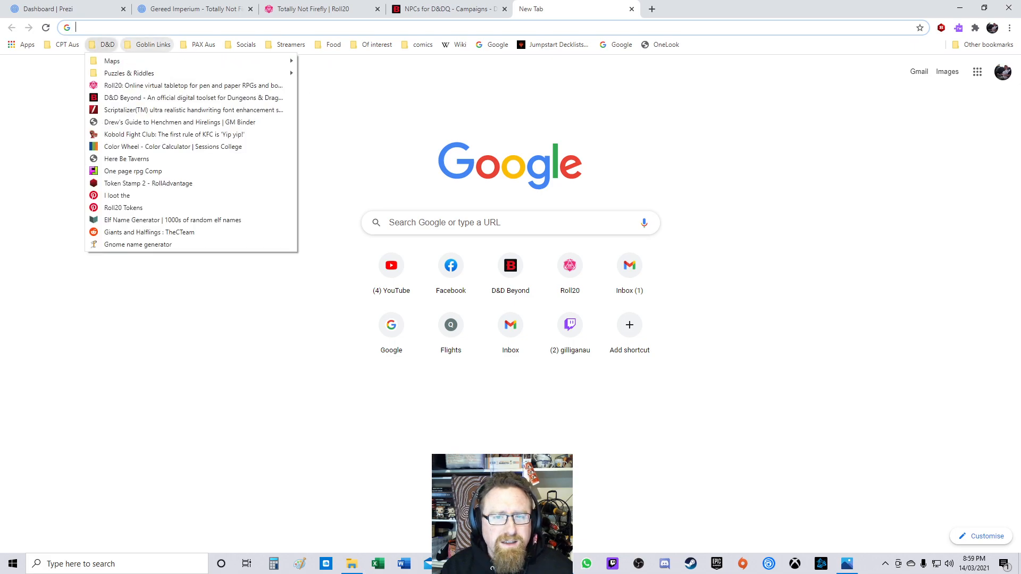
pyautogui.click(123, 208)
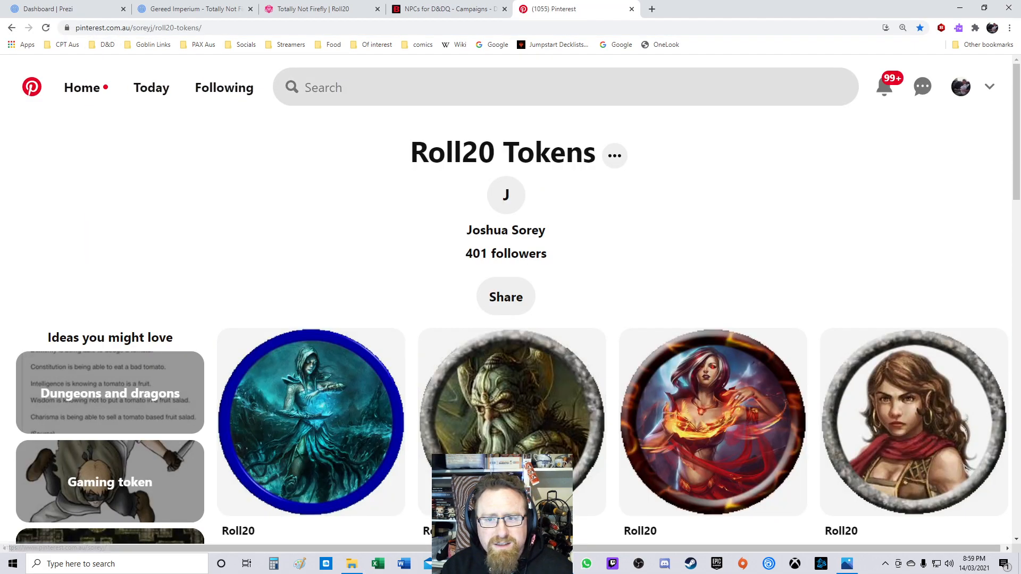
# Step: Search Pinterest for "steampunk pirate nerd" and scroll through the results
pyautogui.click(505, 88)
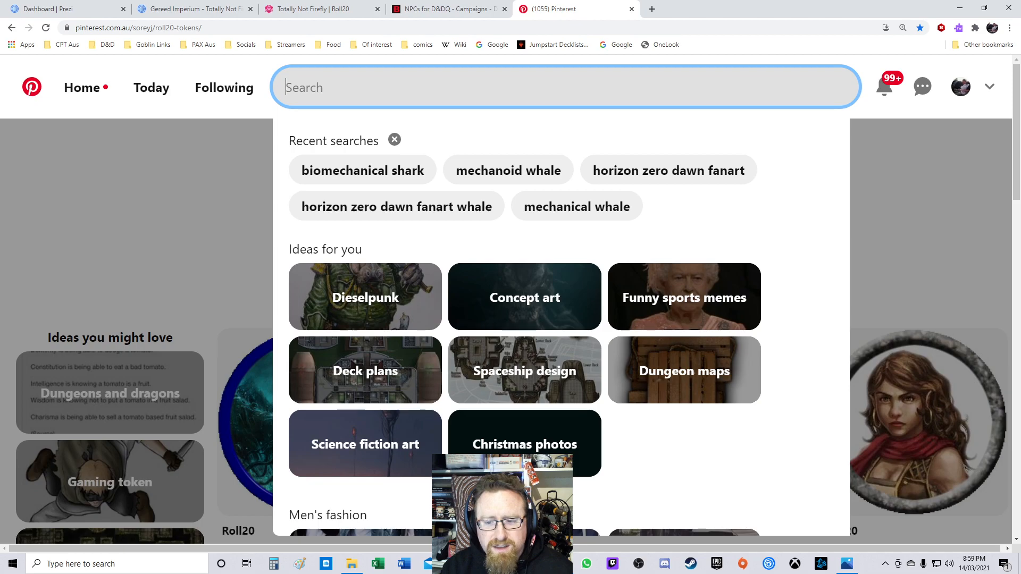
pyautogui.click(160, 212)
pyautogui.click(511, 88)
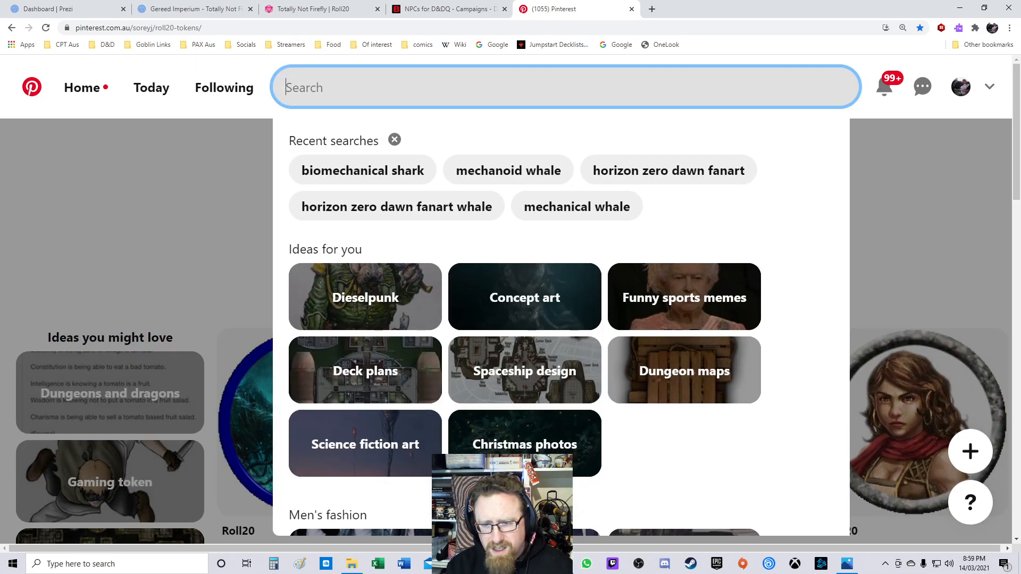
pyautogui.write('s')
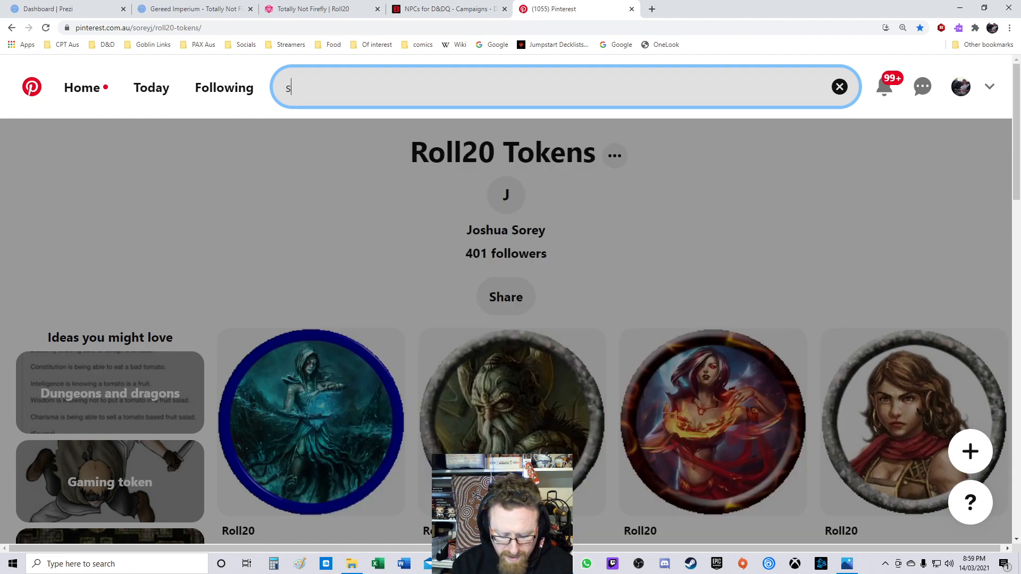
pyautogui.write('teampunk pirate ne')
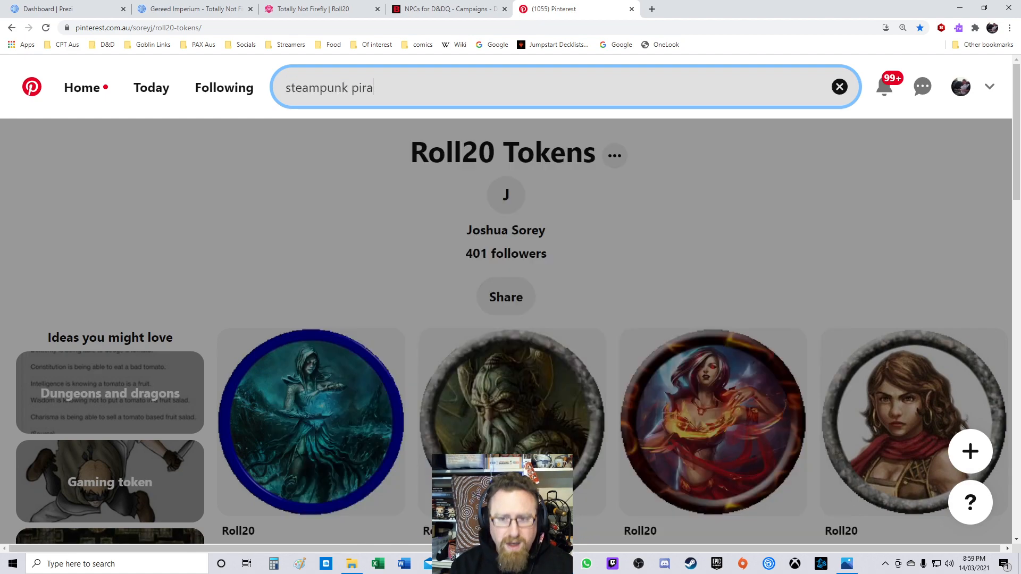
pyautogui.write('rd')
pyautogui.press('Return')
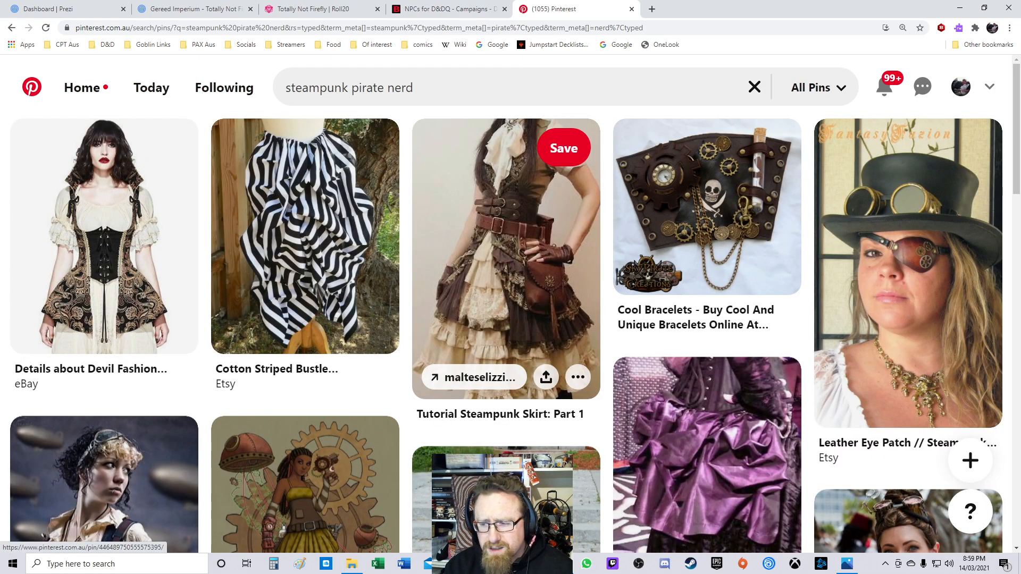
pyautogui.scroll(-3, 479, 217)
pyautogui.scroll(-3, 478, 239)
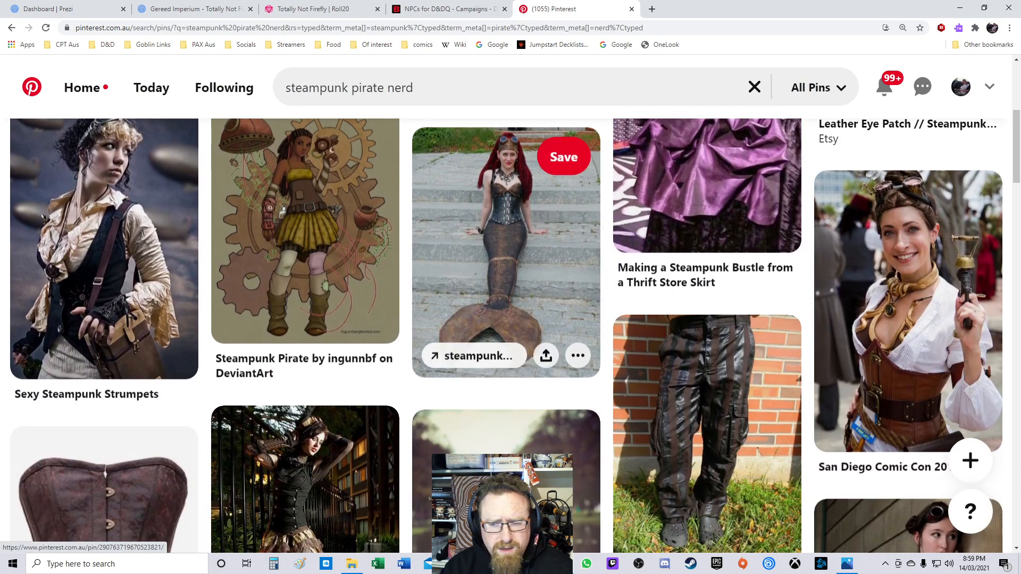
pyautogui.scroll(-2, 478, 239)
pyautogui.scroll(-6, 479, 239)
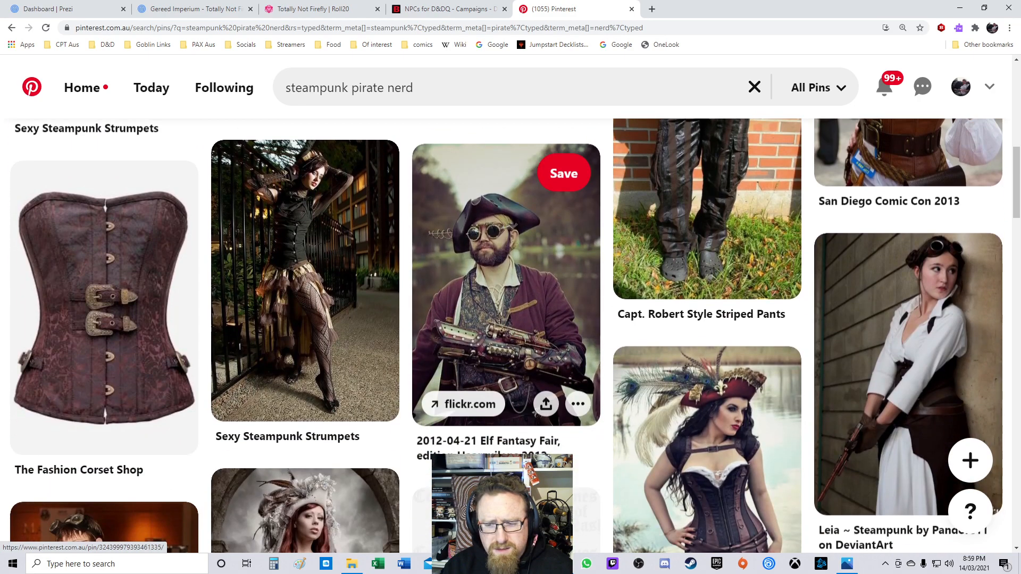
# Step: Change the Pinterest search to "steampunk pirate" by dropping "nerd" and scroll through the results
pyautogui.scroll(-4, 478, 240)
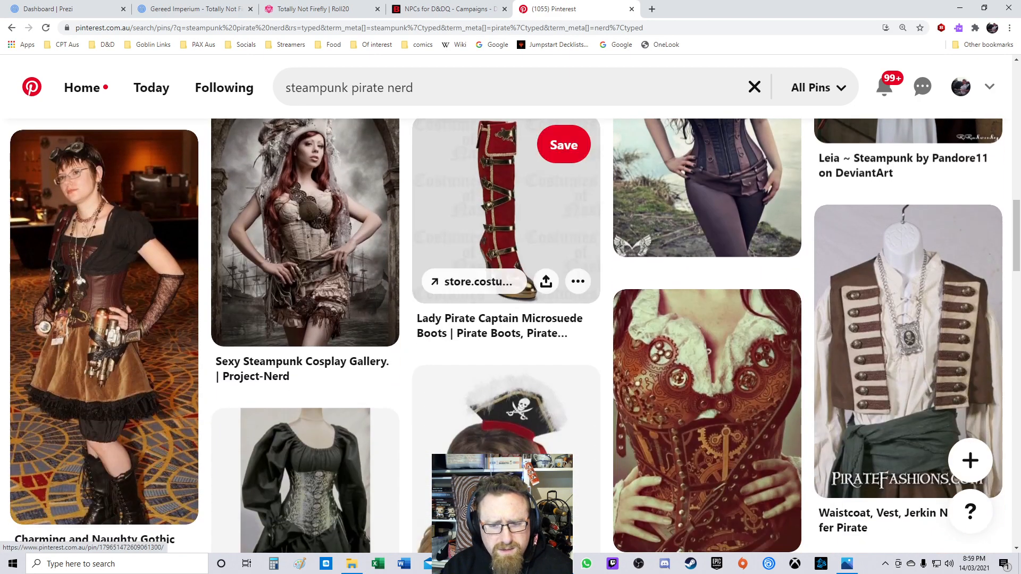
pyautogui.doubleClick(400, 88)
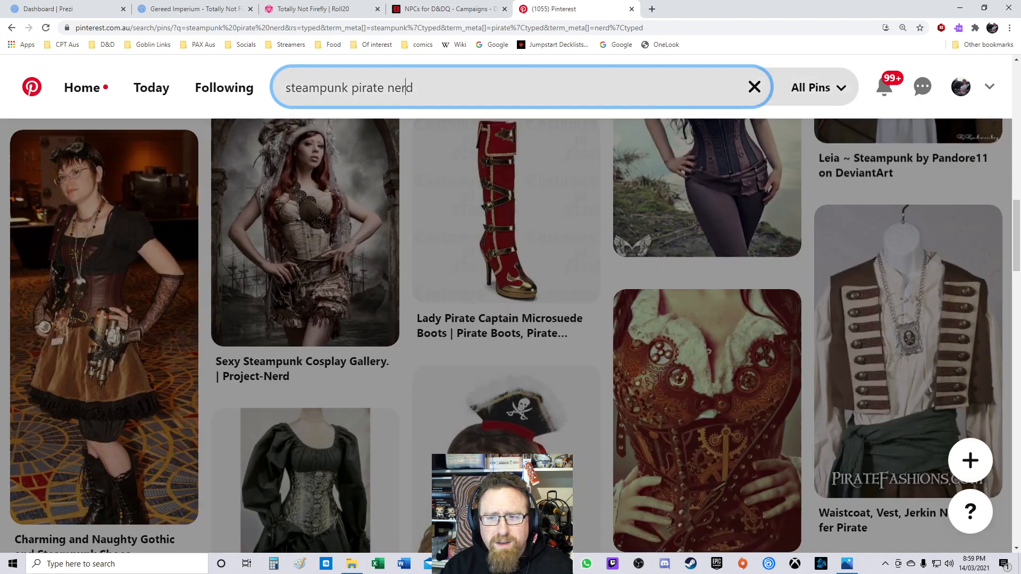
pyautogui.press('BackSpace')
pyautogui.press('Return')
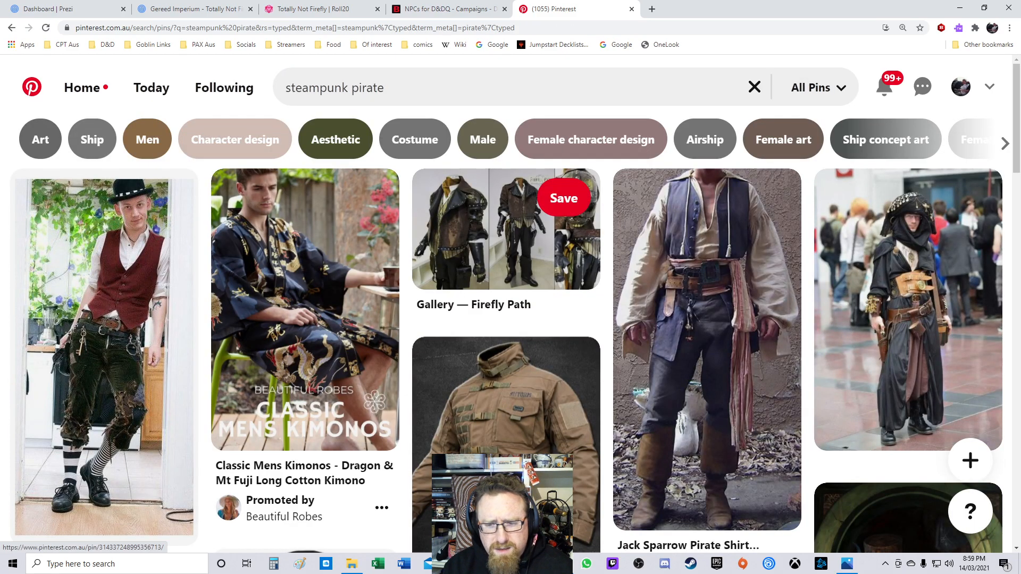
pyautogui.scroll(-7, 505, 239)
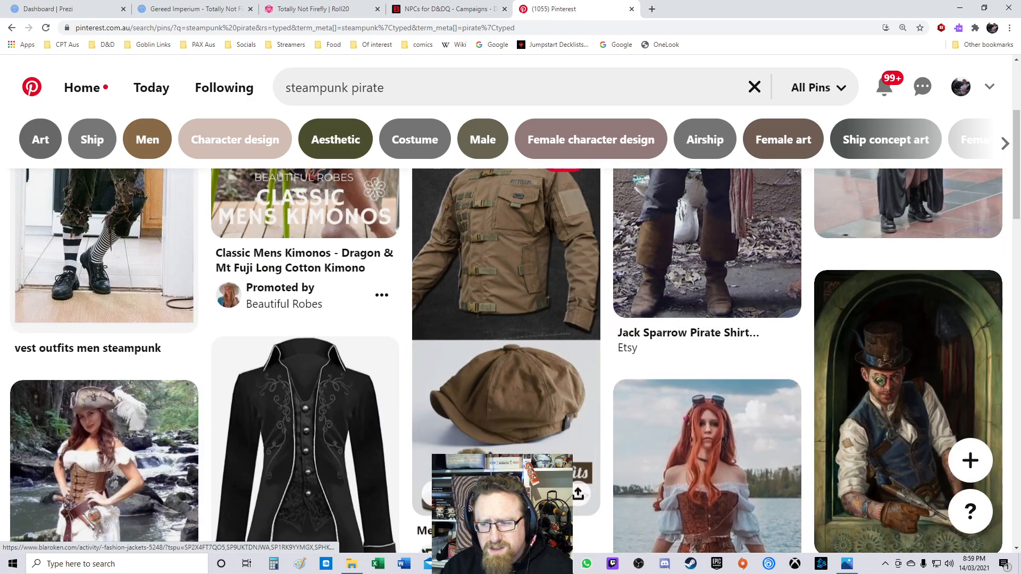
pyautogui.scroll(-5, 505, 319)
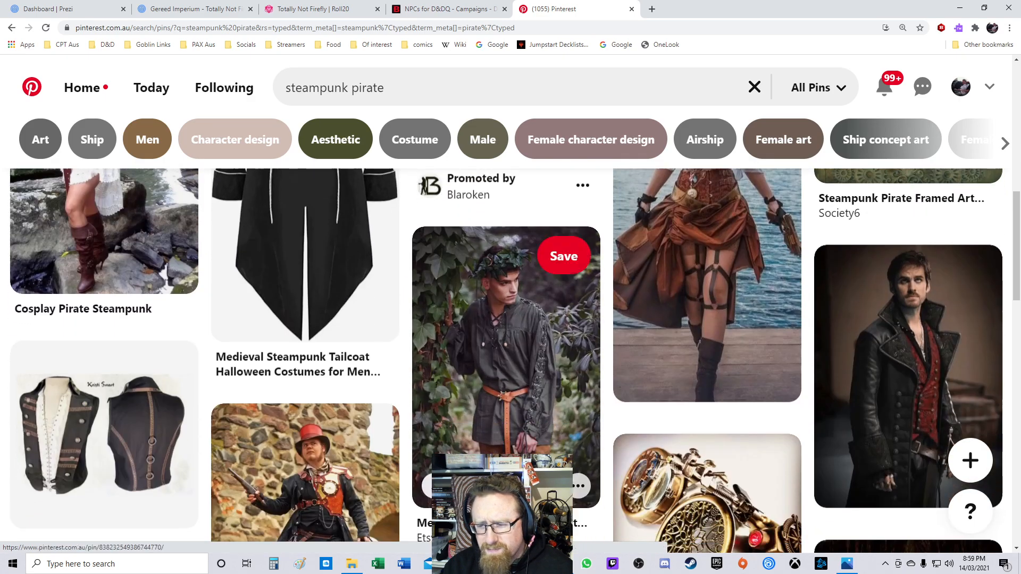
pyautogui.scroll(-3, 506, 319)
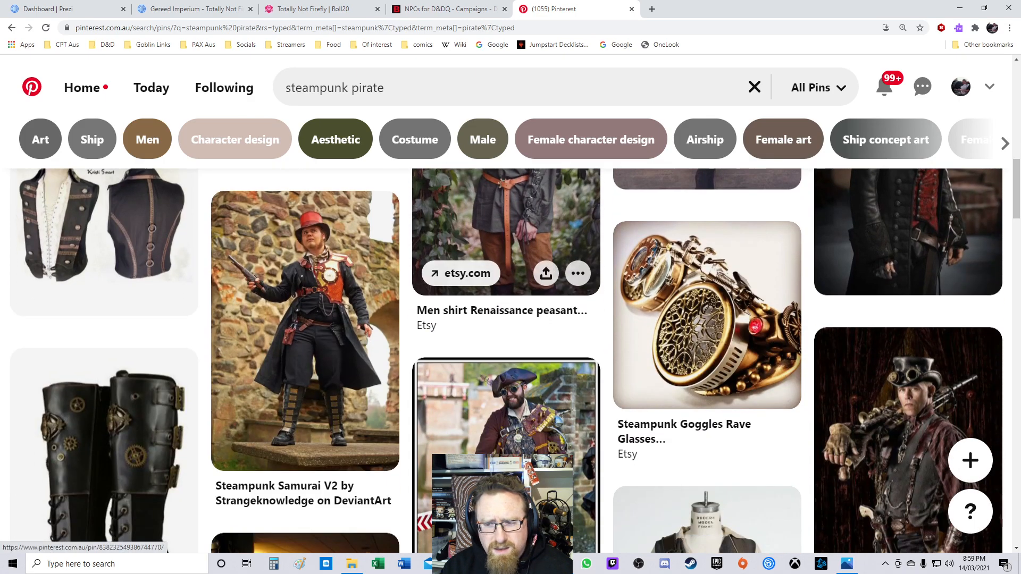
pyautogui.scroll(-4, 505, 319)
pyautogui.scroll(-10, 506, 319)
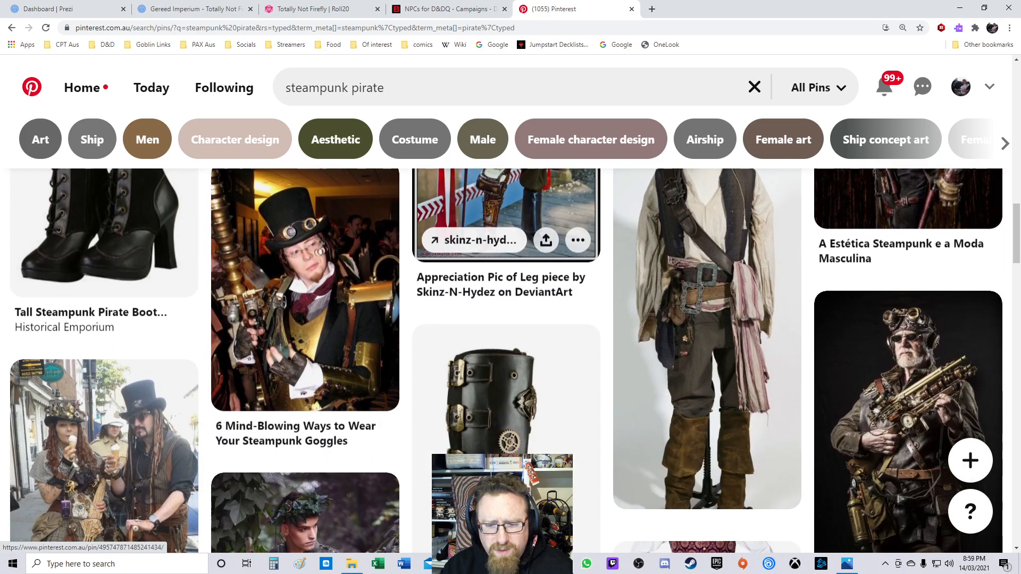
pyautogui.scroll(-15, 505, 319)
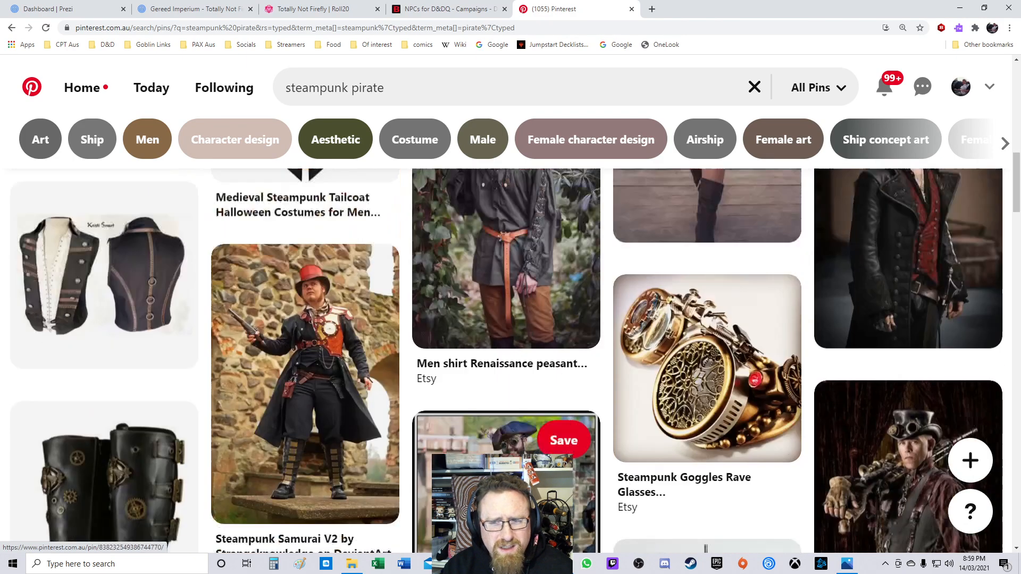
# Step: Narrow the search with the Character design suggestion and scroll through the steampunk pirate character design pins
pyautogui.click(234, 140)
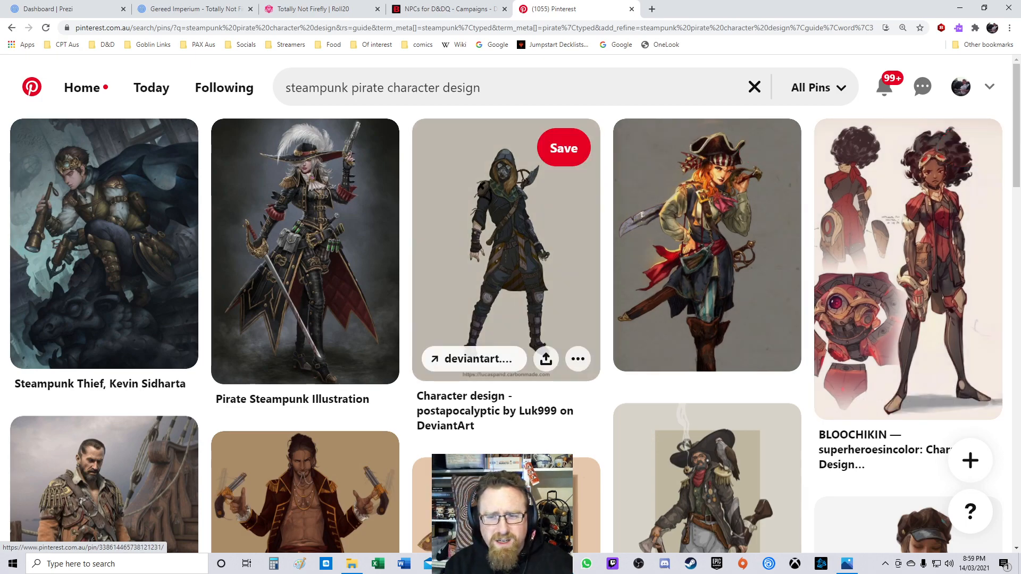
pyautogui.scroll(-4, 506, 266)
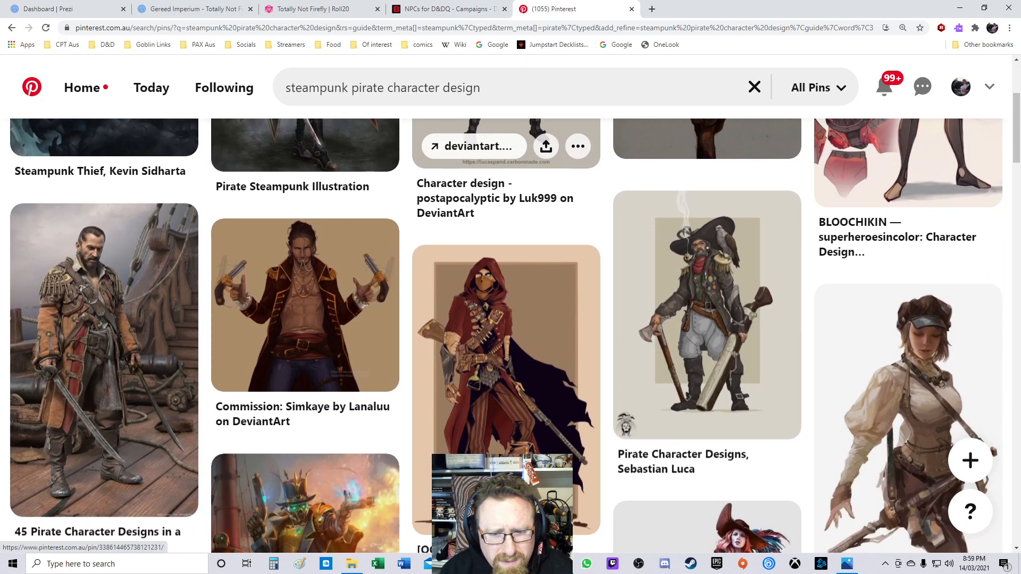
pyautogui.scroll(-3, 305, 298)
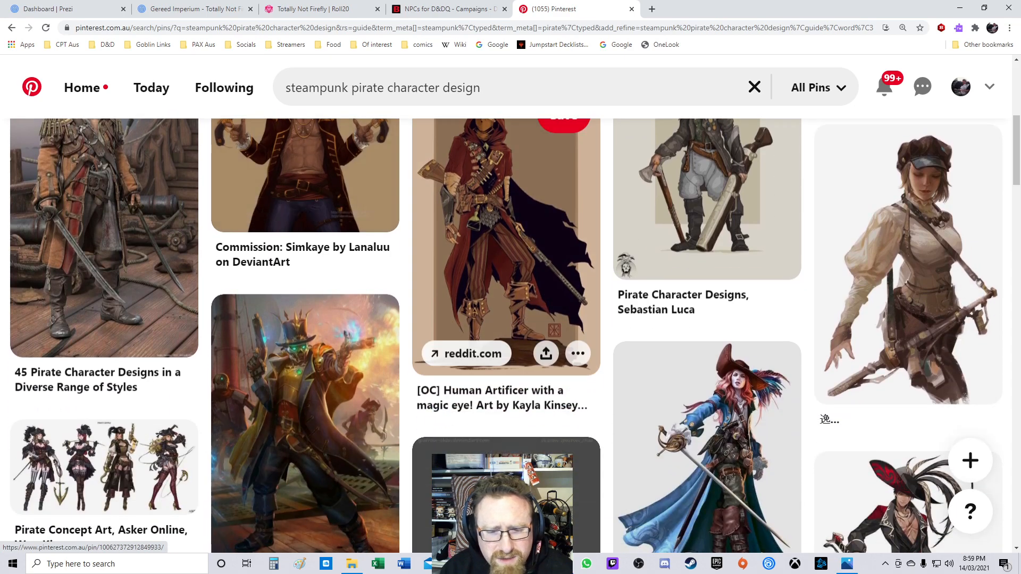
pyautogui.scroll(-3, 506, 186)
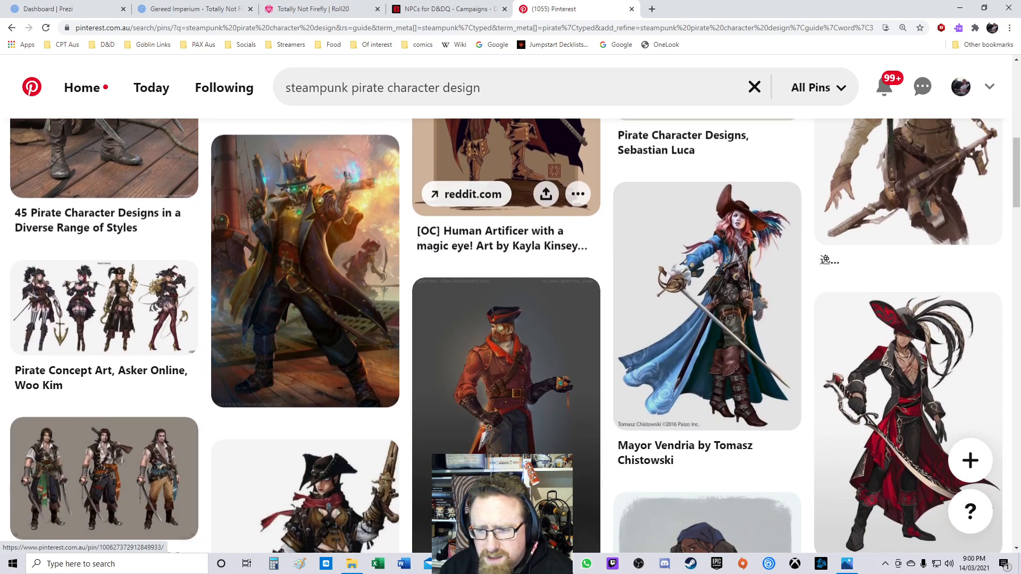
pyautogui.scroll(-7, 505, 266)
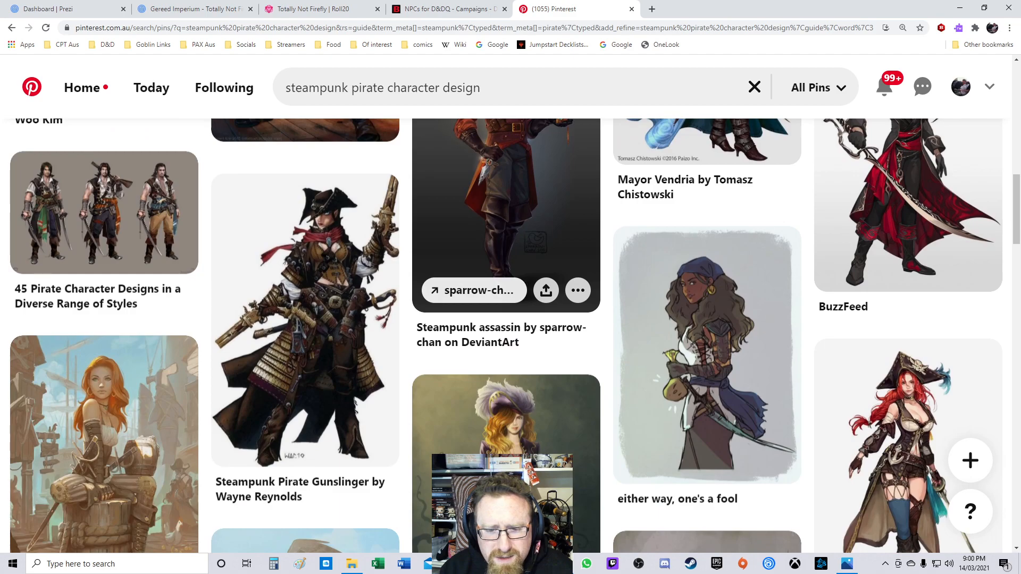
pyautogui.scroll(-3, 506, 266)
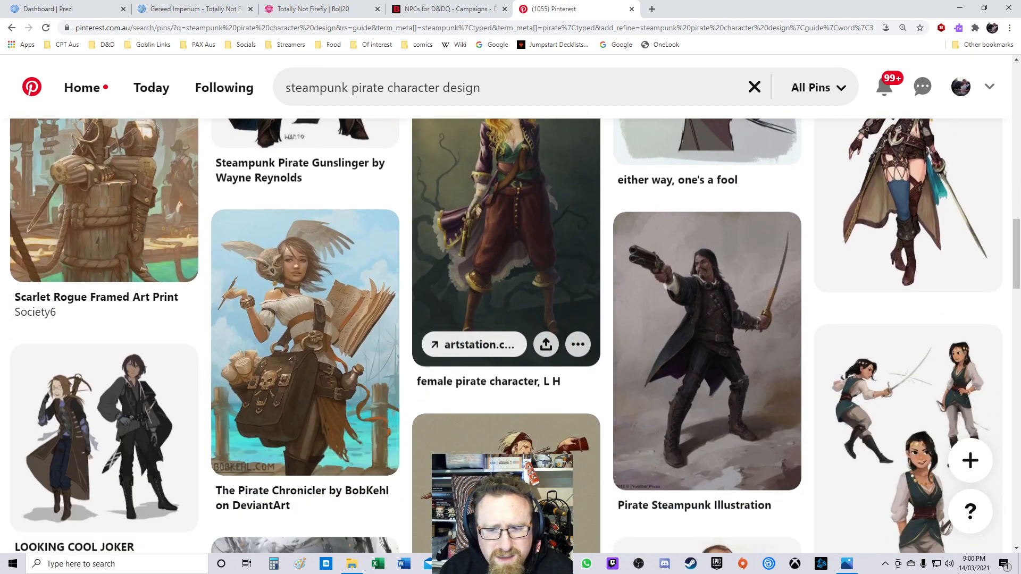
pyautogui.scroll(-5, 506, 266)
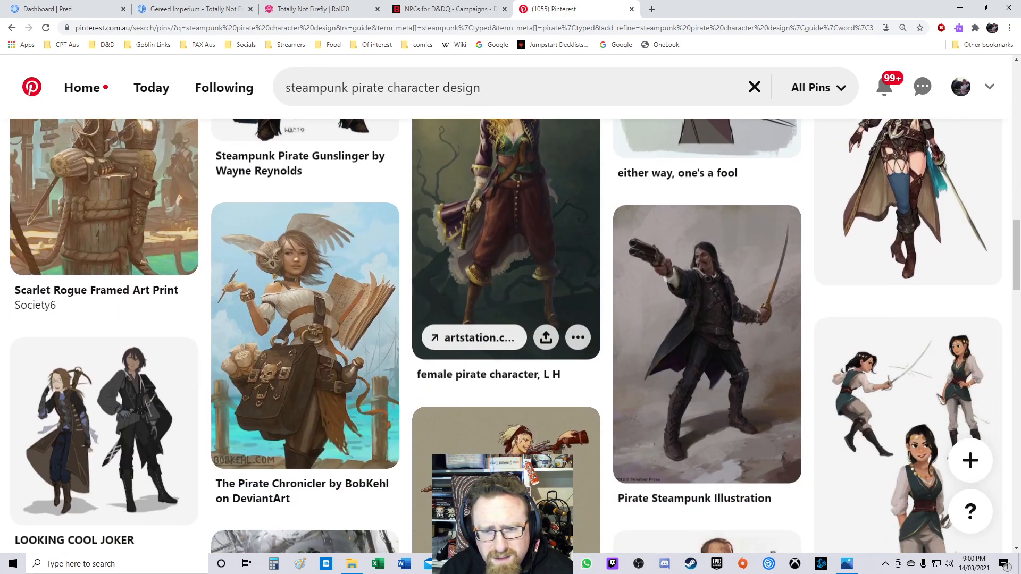
pyautogui.scroll(-3, 493, 220)
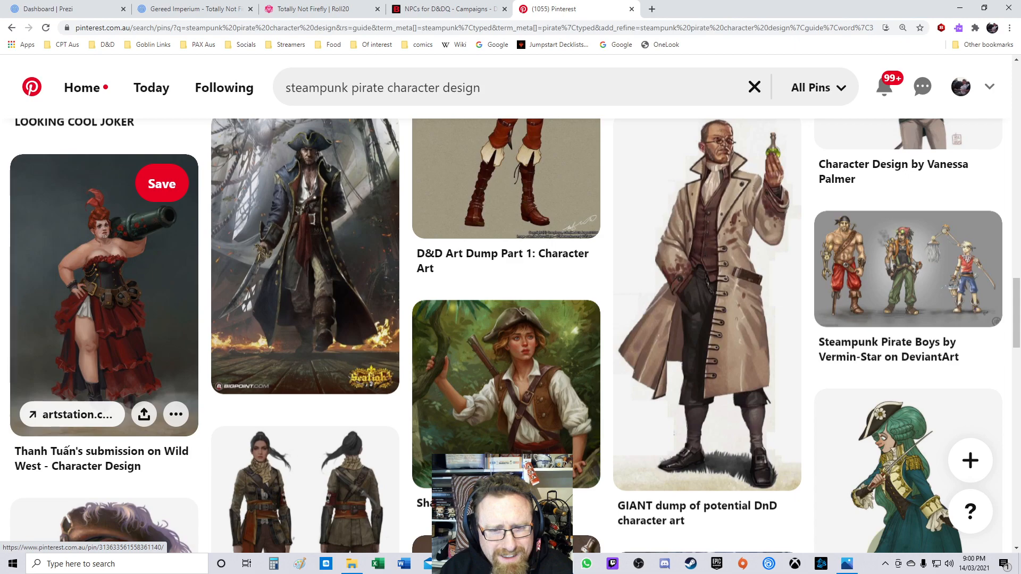
pyautogui.scroll(-3, 305, 255)
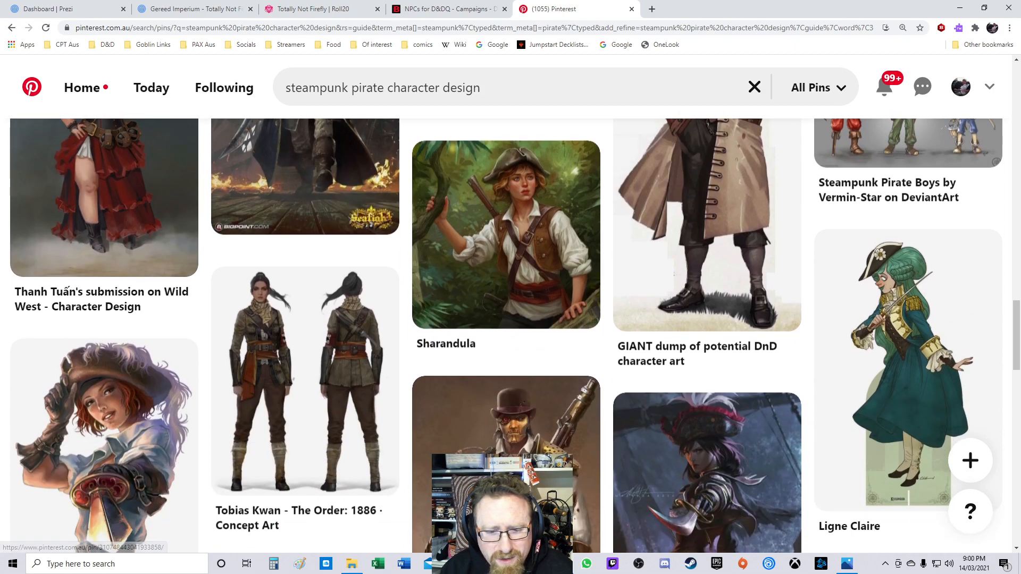
pyautogui.scroll(-3, 105, 290)
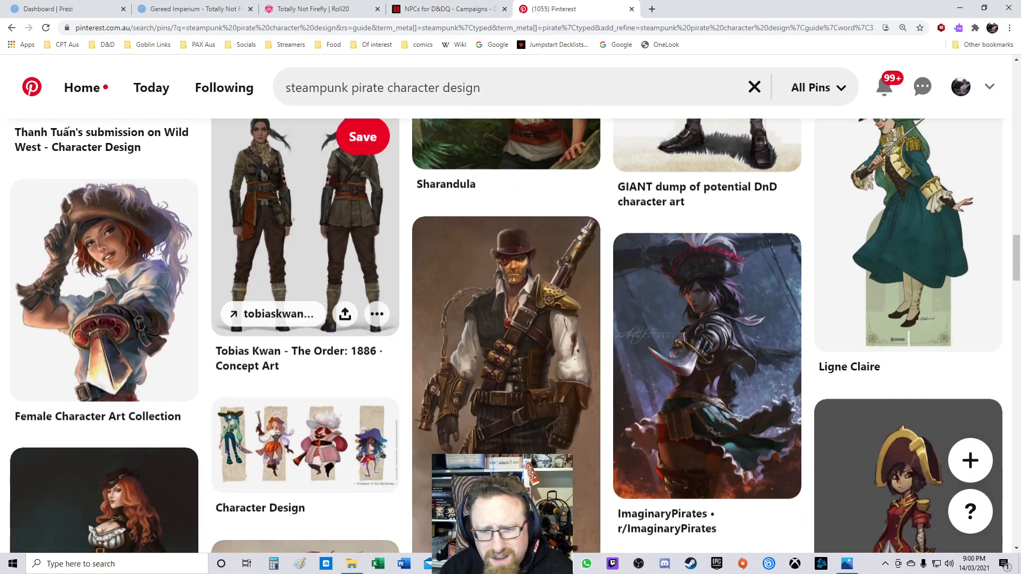
pyautogui.scroll(-3, 306, 319)
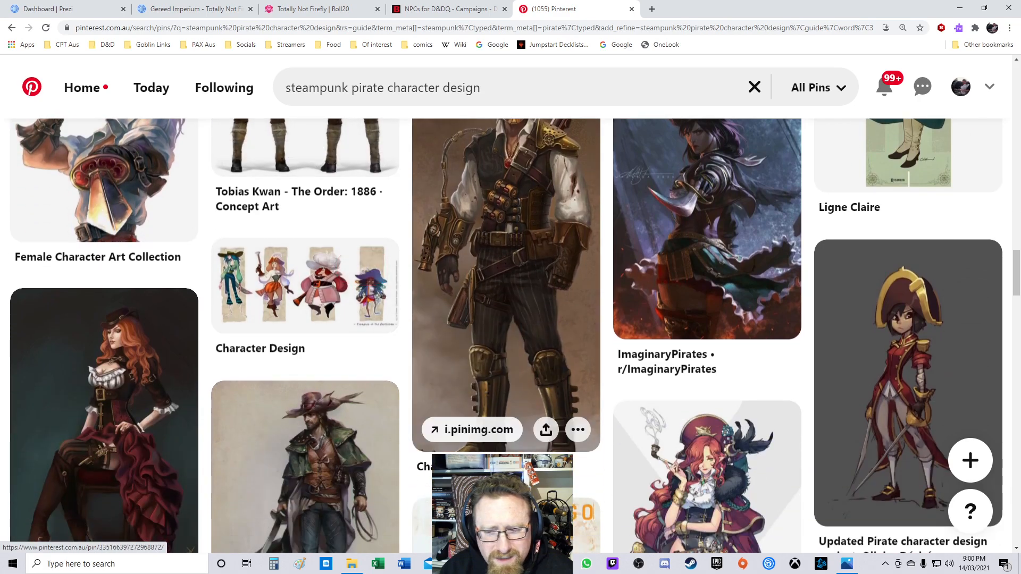
# Step: Keep browsing the steampunk pirate character design pins up and down for crew portrait candidates
pyautogui.scroll(12, 612, 319)
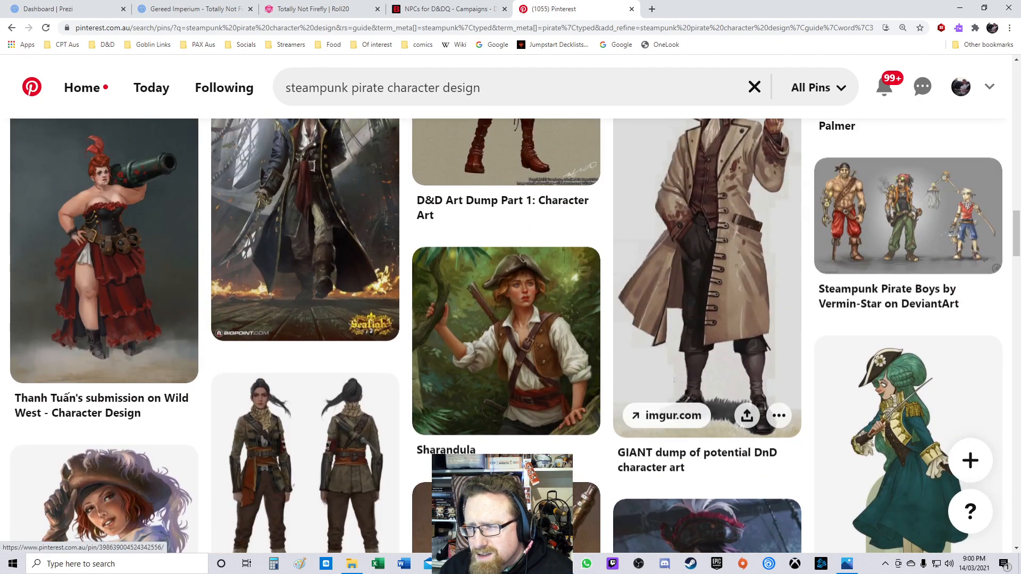
pyautogui.scroll(5, 708, 319)
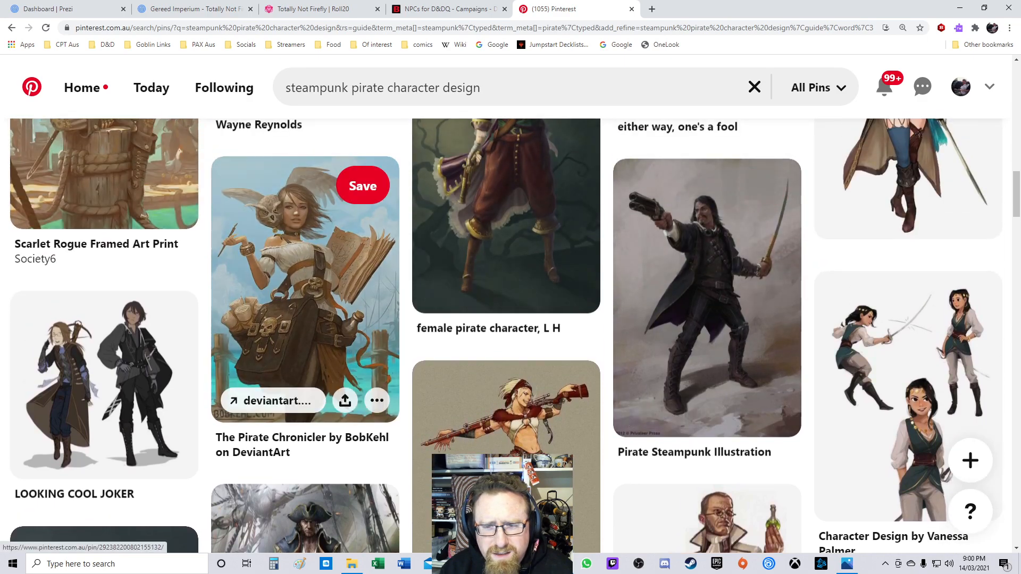
pyautogui.scroll(3, 628, 213)
pyautogui.scroll(-4, 692, 213)
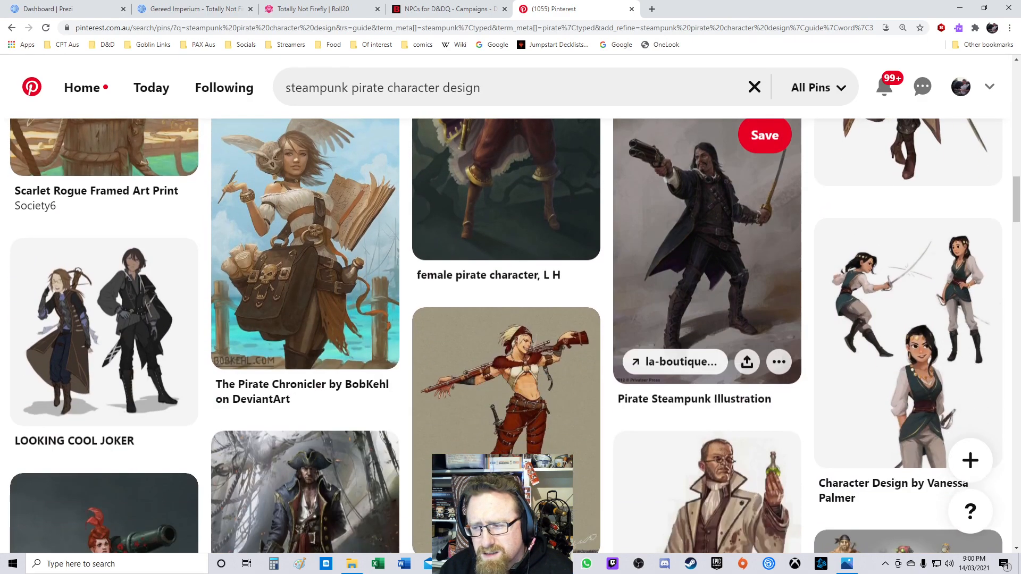
pyautogui.scroll(-15, 707, 266)
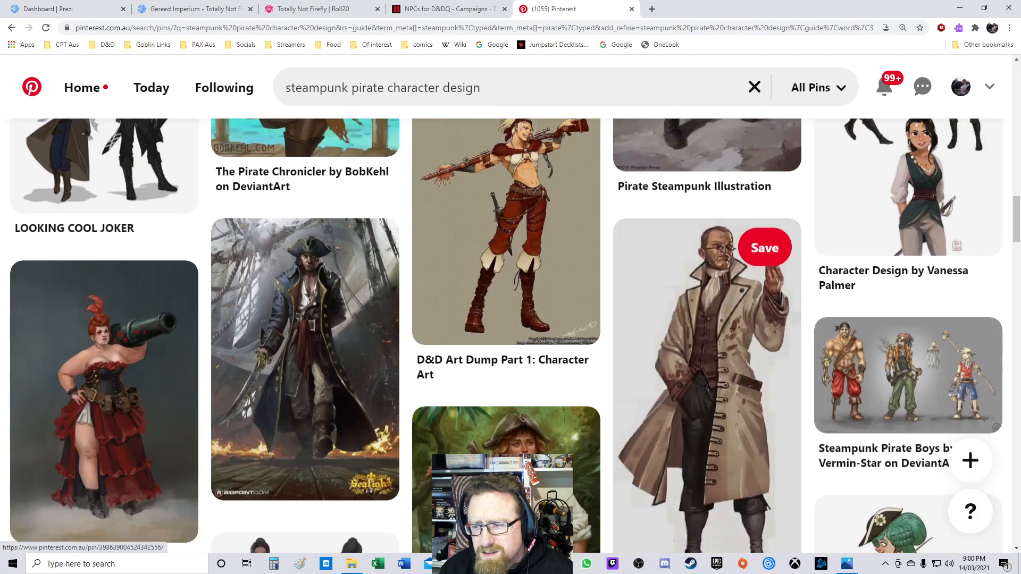
pyautogui.scroll(-4, 707, 266)
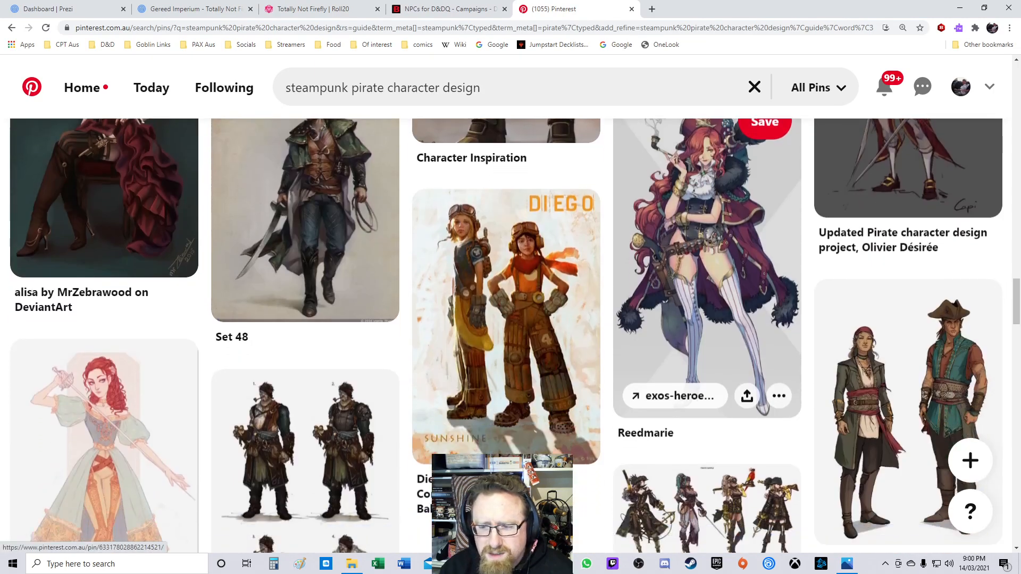
pyautogui.scroll(-4, 708, 266)
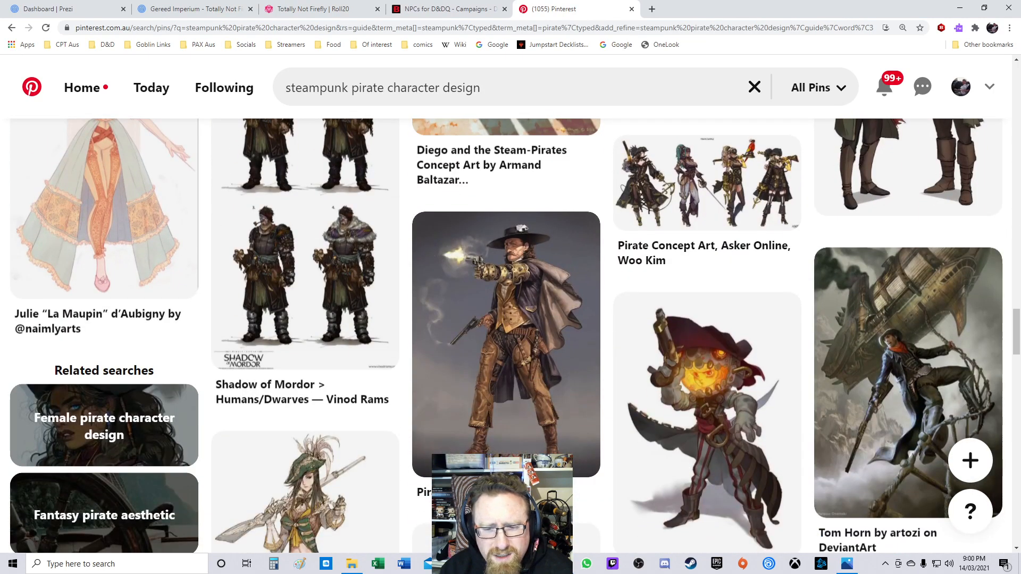
pyautogui.scroll(-7, 707, 319)
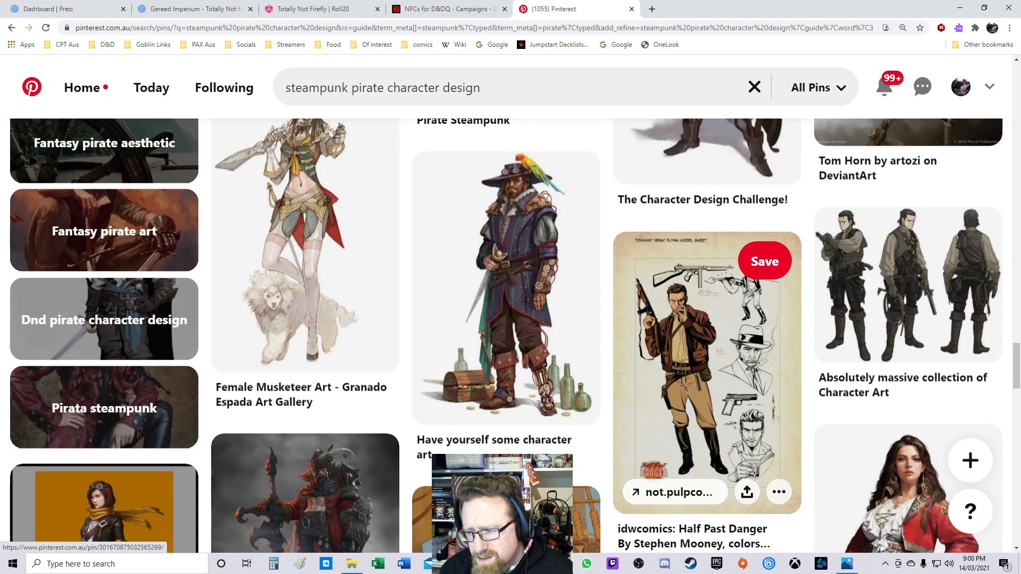
pyautogui.scroll(-3, 707, 319)
pyautogui.scroll(-3, 707, 319)
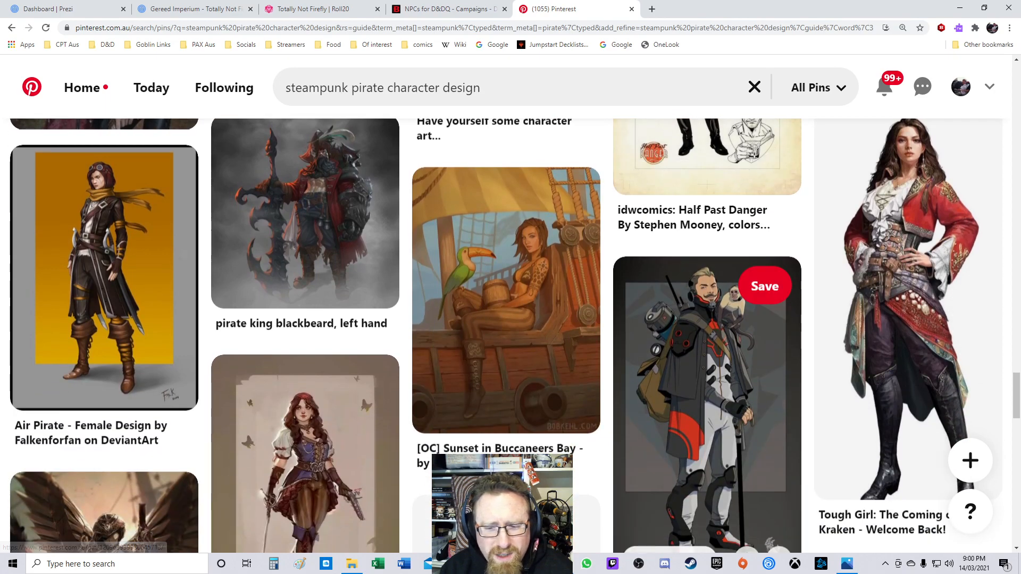
pyautogui.scroll(-6, 707, 319)
pyautogui.scroll(-2, 707, 319)
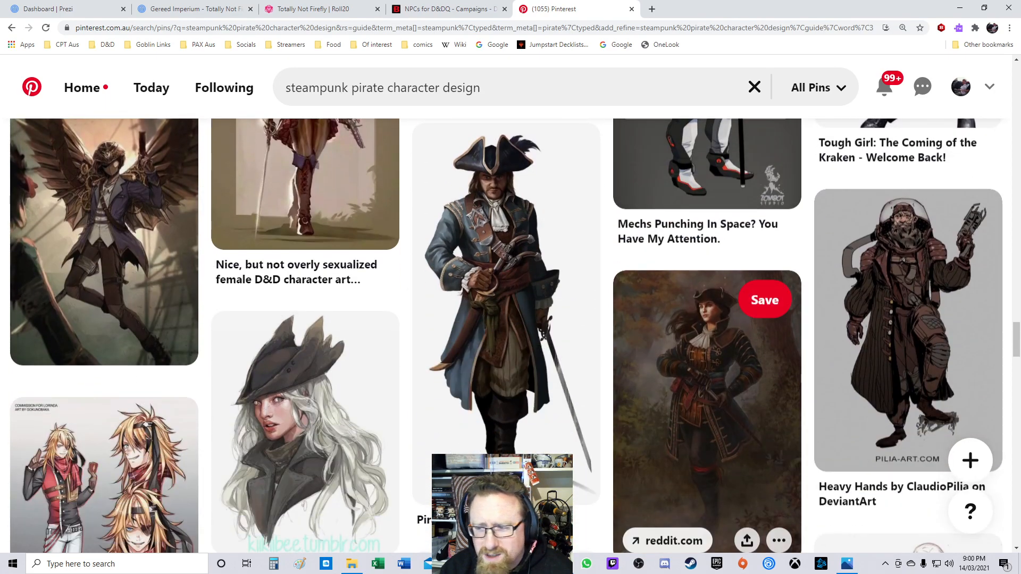
pyautogui.scroll(-8, 708, 319)
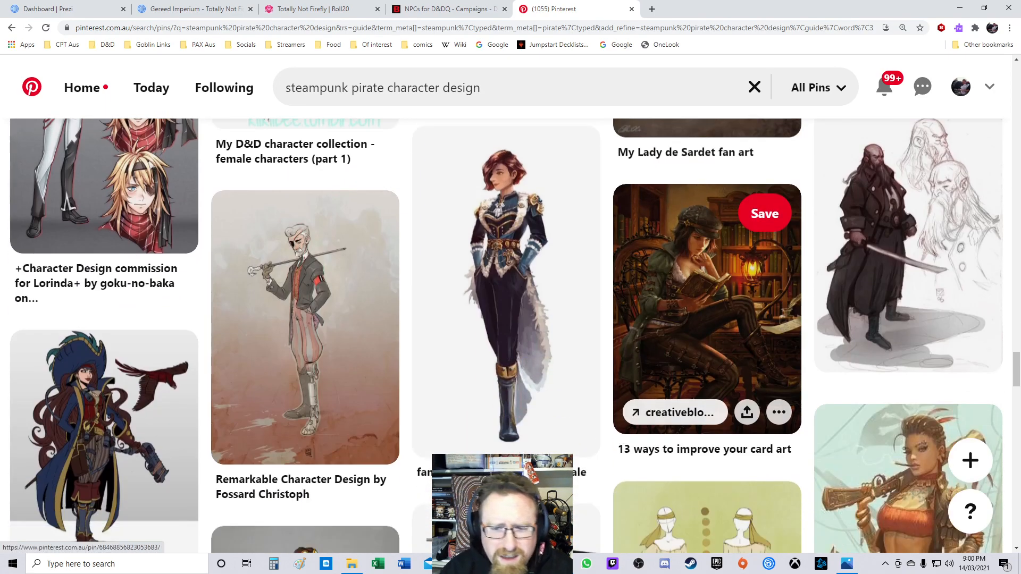
pyautogui.scroll(-4, 707, 293)
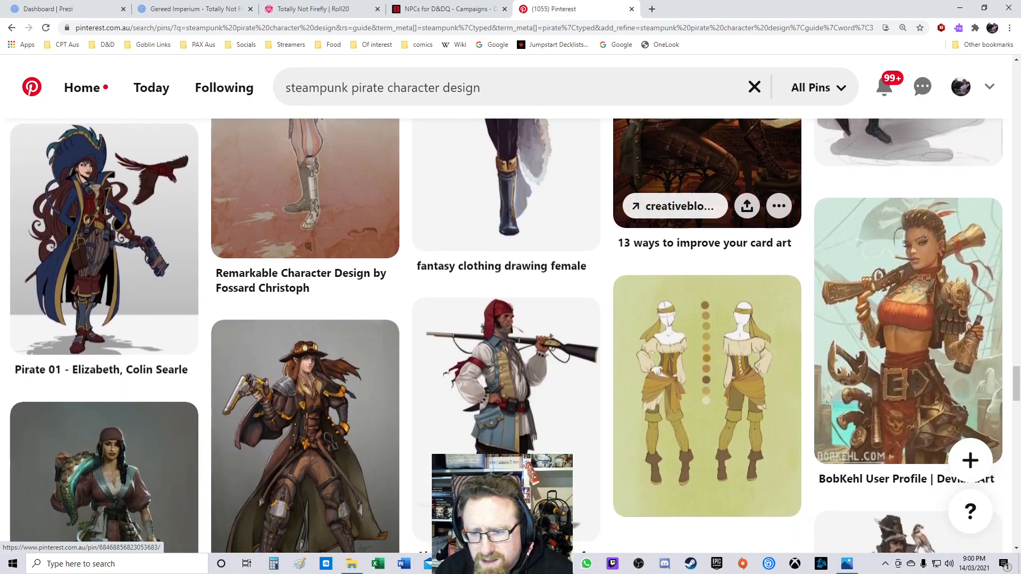
pyautogui.scroll(-4, 707, 293)
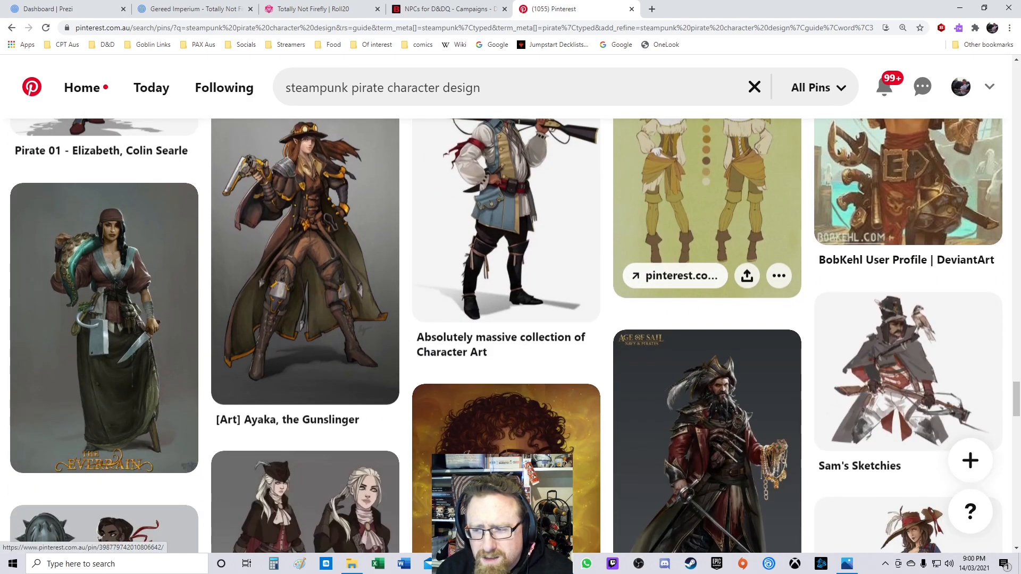
pyautogui.scroll(4, 707, 282)
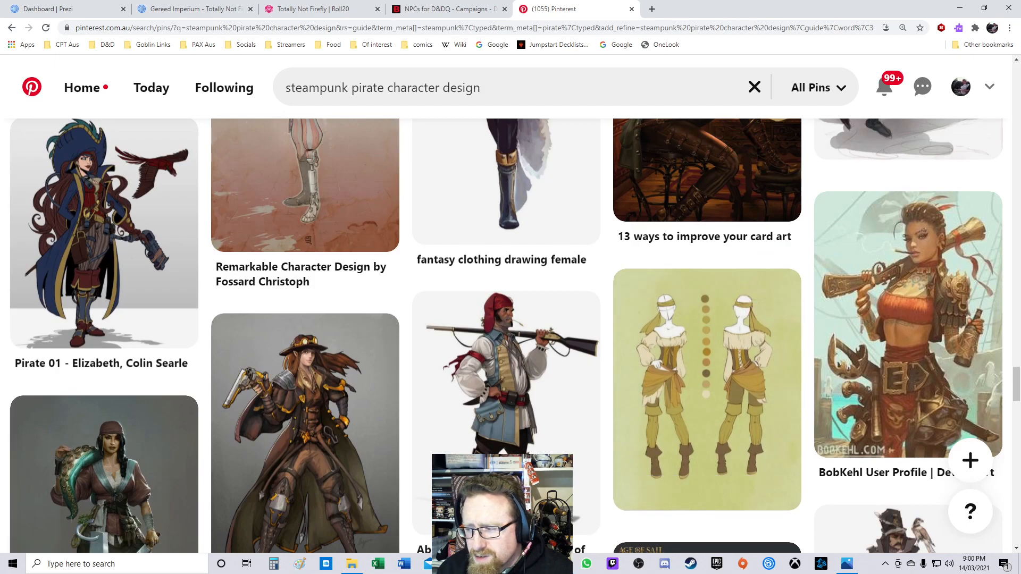
pyautogui.scroll(-4, 708, 282)
pyautogui.scroll(-3, 708, 282)
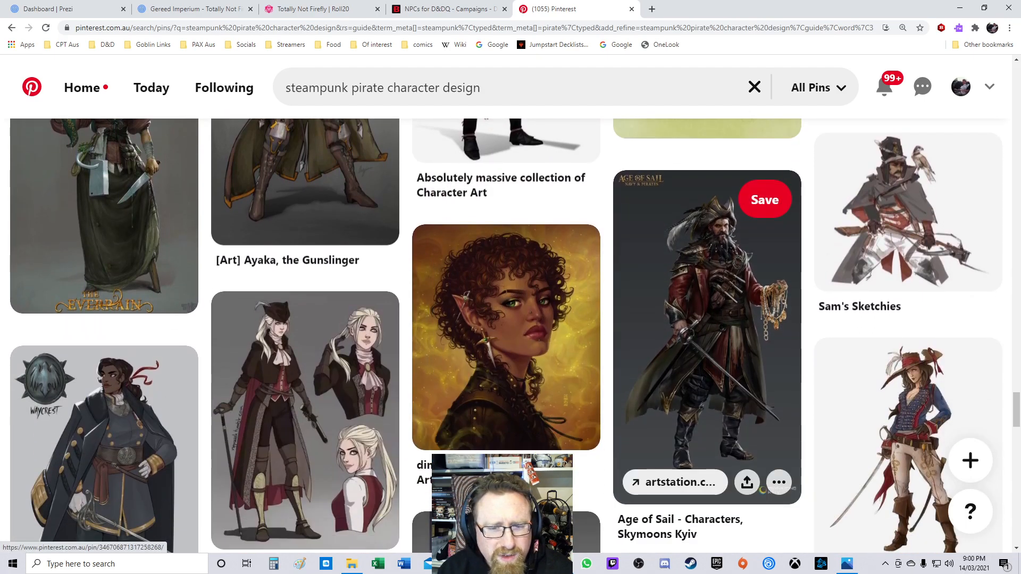
pyautogui.scroll(3, 707, 282)
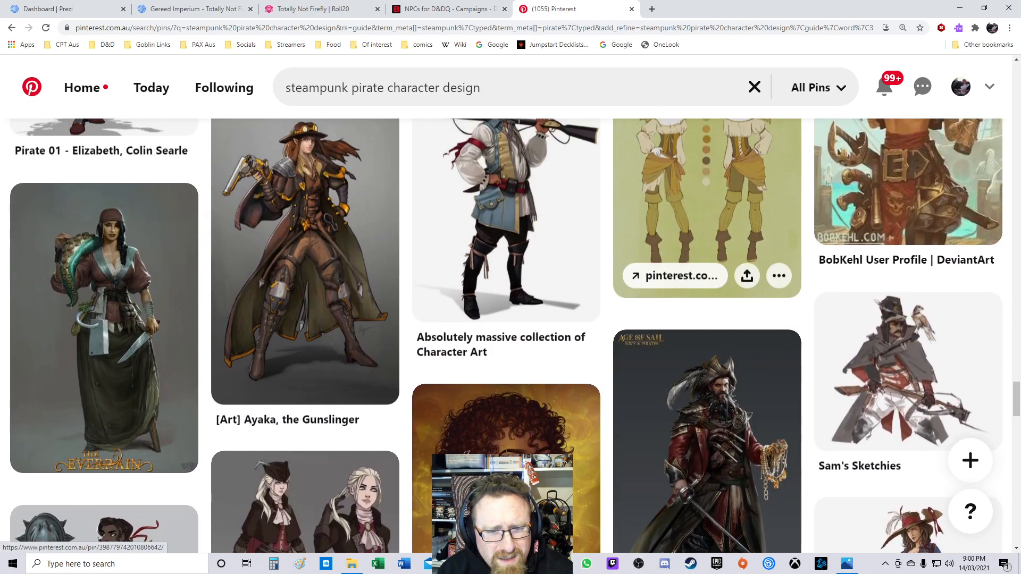
pyautogui.scroll(-3, 708, 281)
pyautogui.scroll(-2, 707, 282)
pyautogui.scroll(-4, 707, 282)
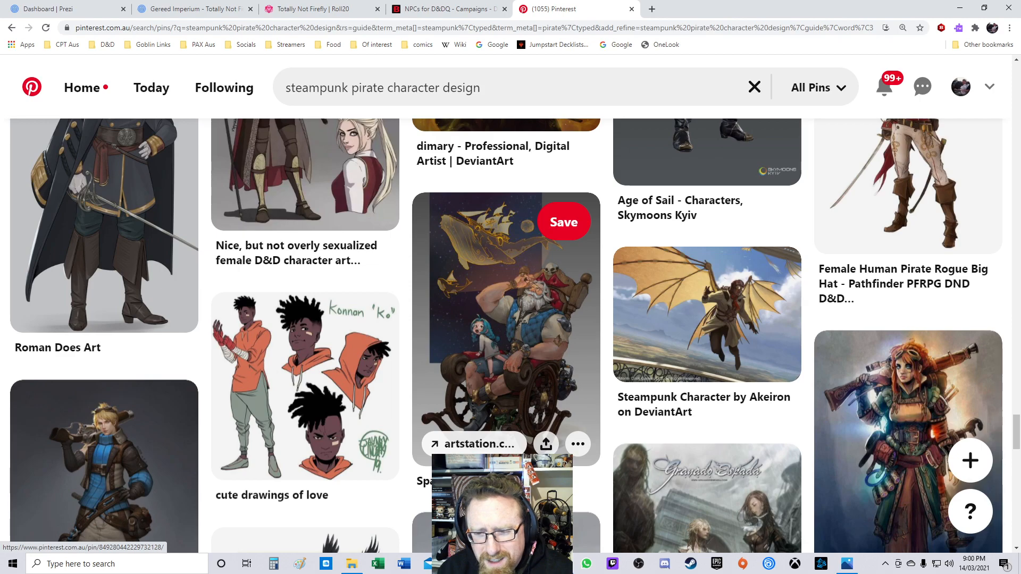
# Step: Scroll further through the steampunk pirate character design pins and open the steampunk dwarf with the gauntlet
pyautogui.scroll(-6, 505, 335)
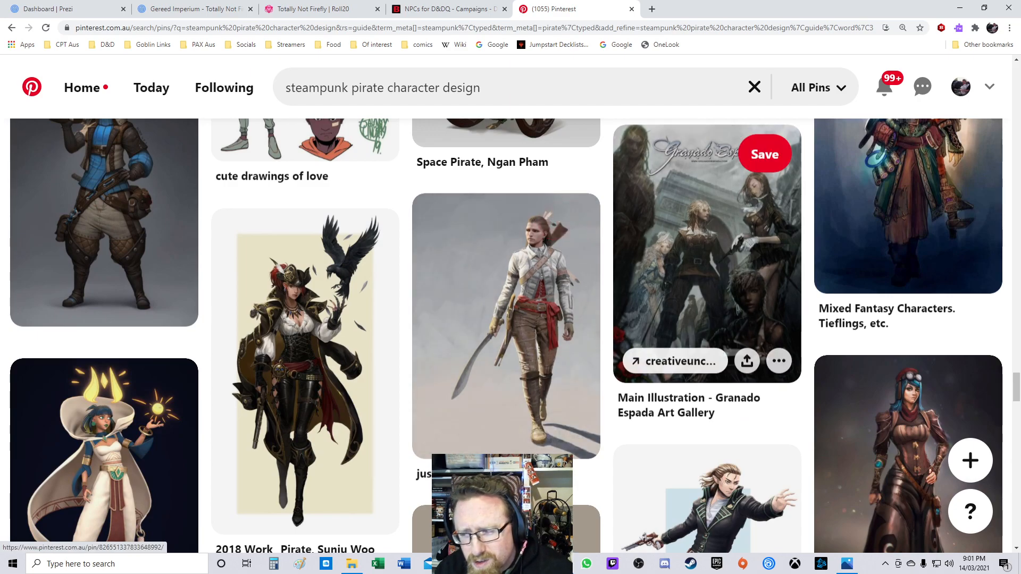
pyautogui.scroll(-4, 707, 319)
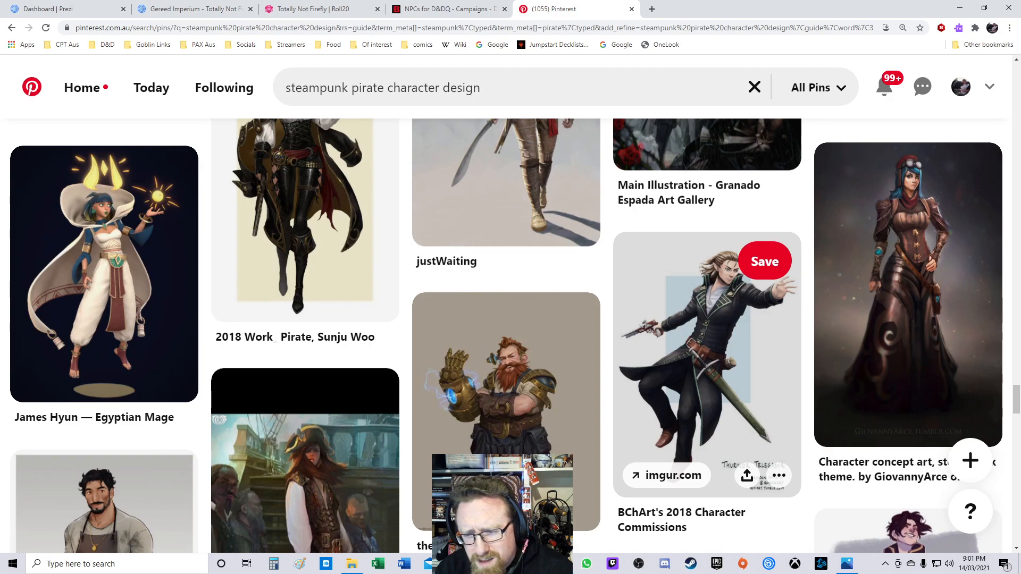
pyautogui.scroll(-3, 707, 319)
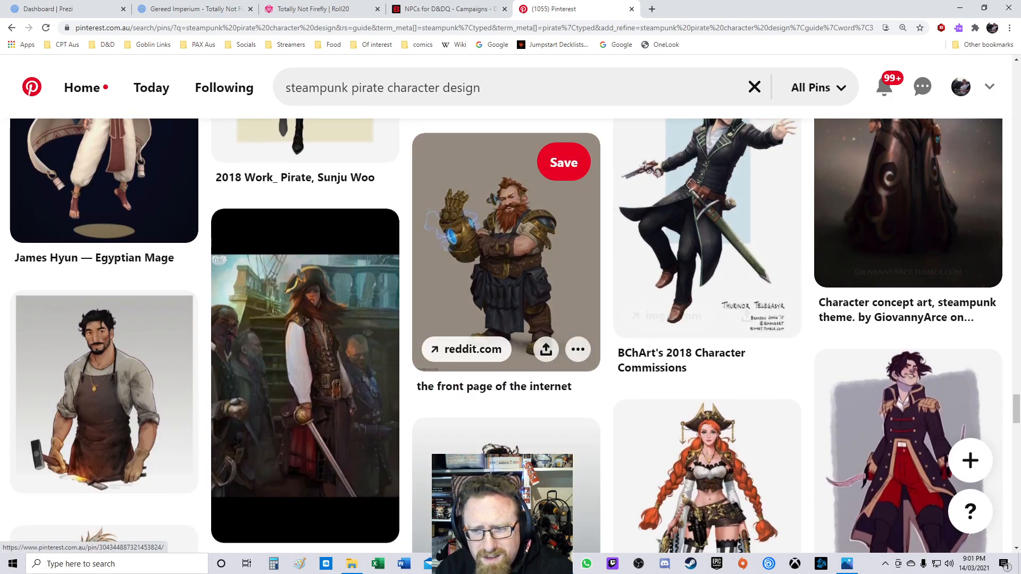
pyautogui.click(479, 239)
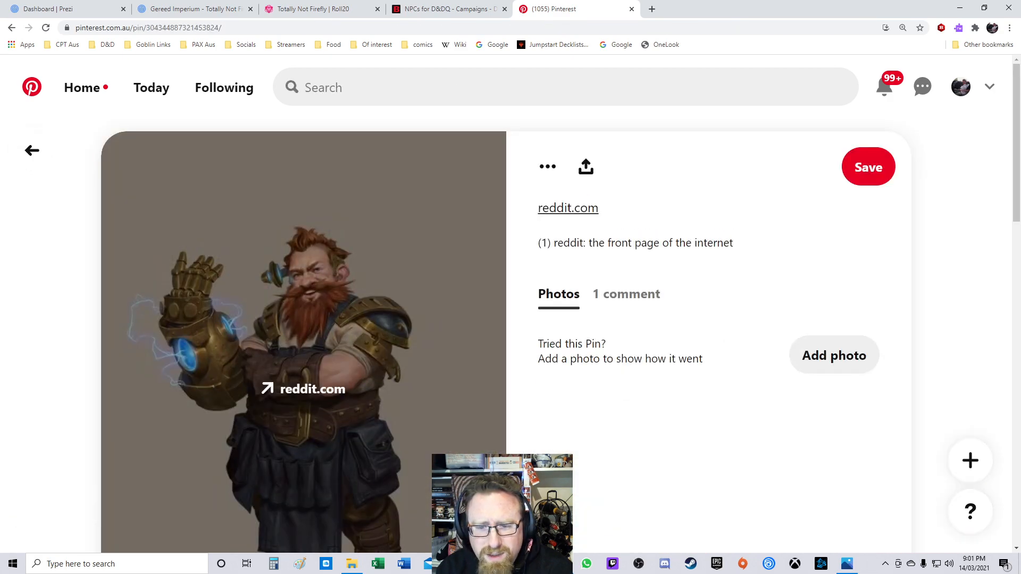
pyautogui.scroll(-1, 479, 239)
pyautogui.rightClick(345, 289)
pyautogui.click(392, 451)
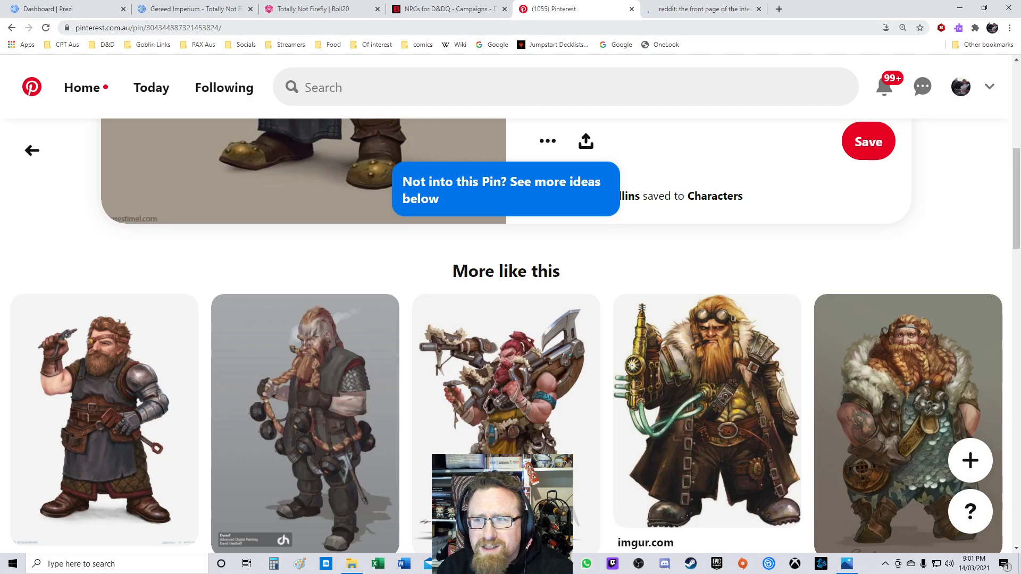
pyautogui.scroll(-4, 417, 319)
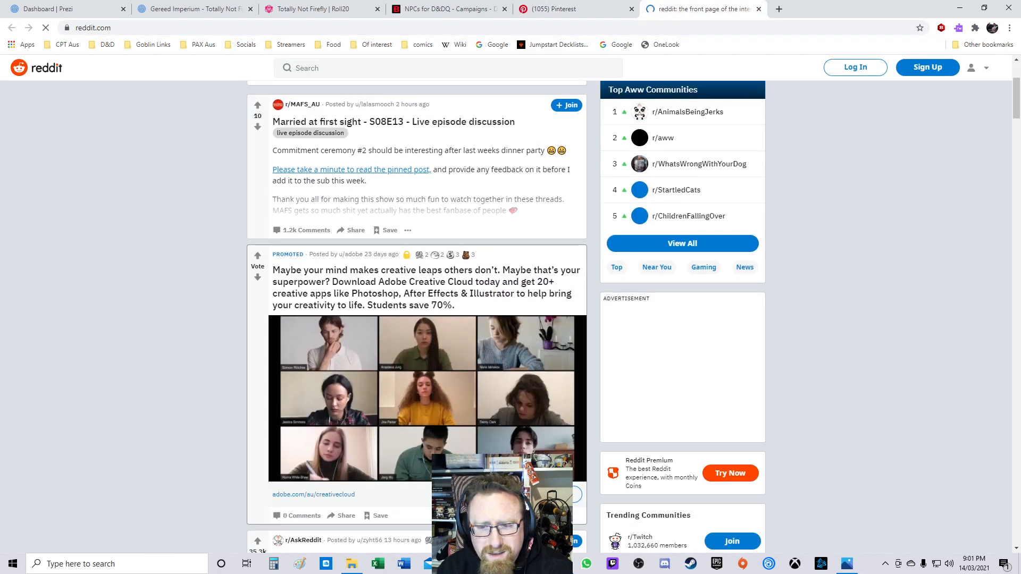
pyautogui.scroll(-5, 417, 320)
pyautogui.scroll(9, 418, 319)
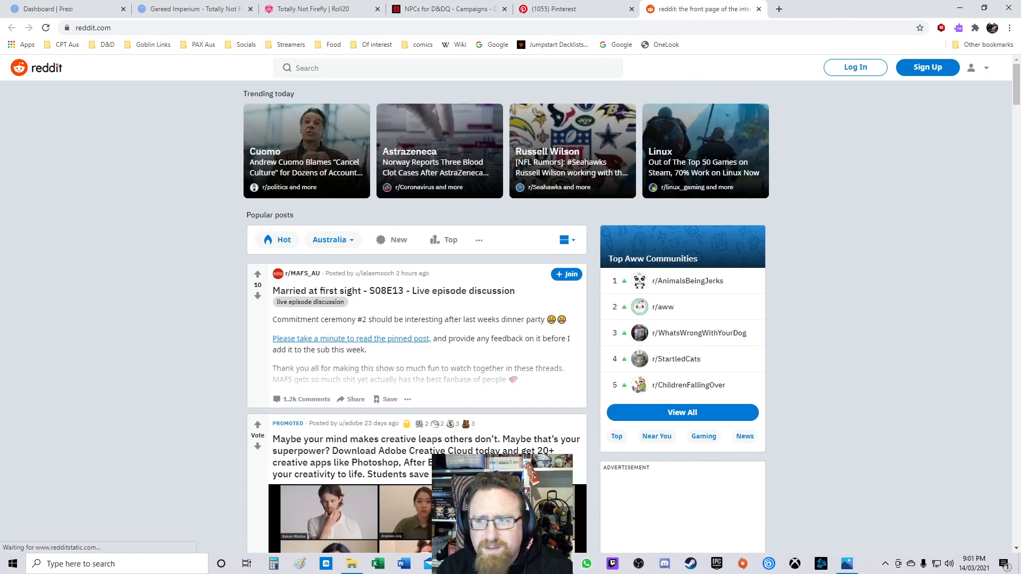
pyautogui.click(759, 8)
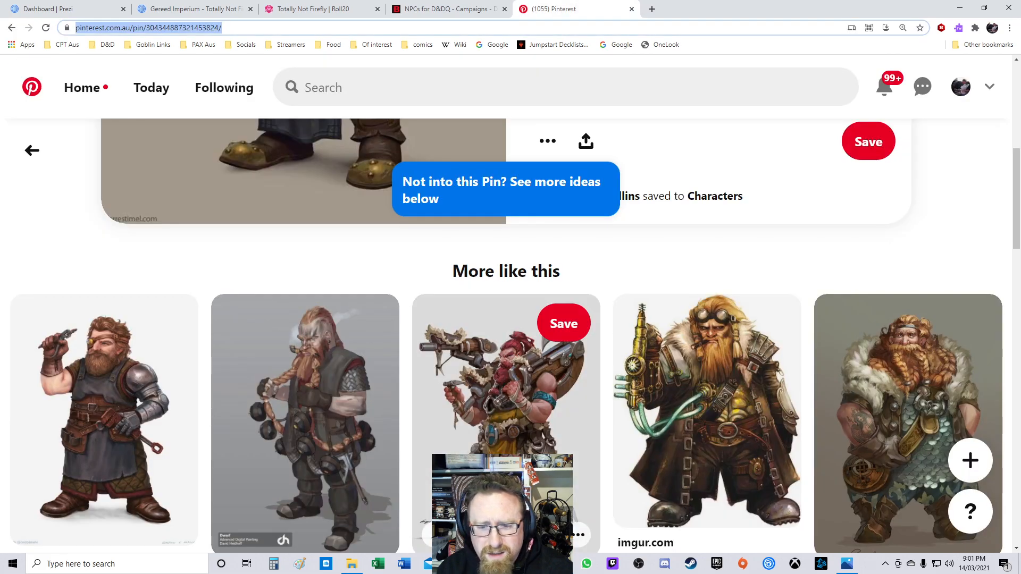
# Step: Open the steampunk dwarf's full-size image in a new tab and switch to it
pyautogui.scroll(-3, 319, 319)
pyautogui.scroll(7, 319, 319)
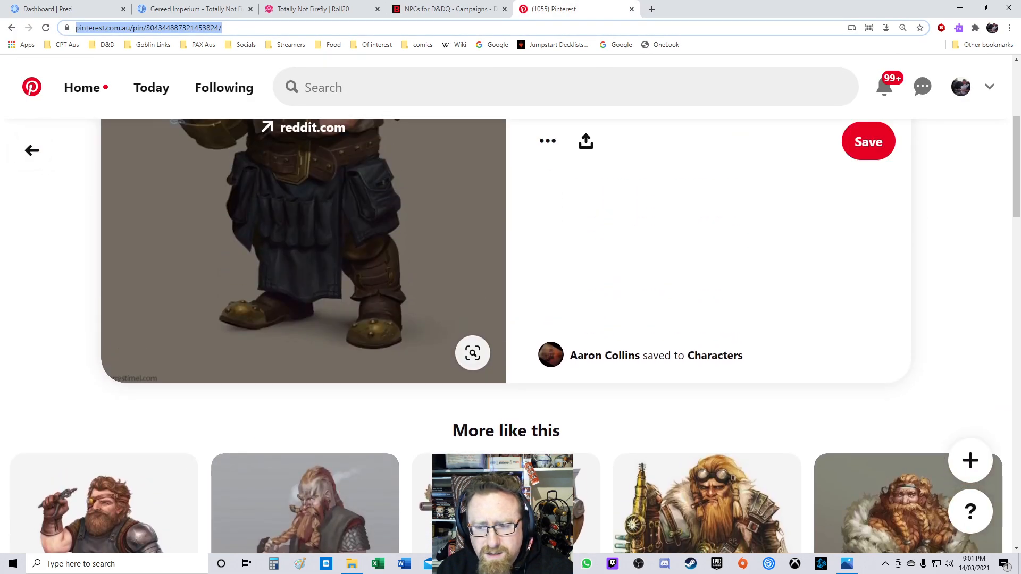
pyautogui.click(473, 353)
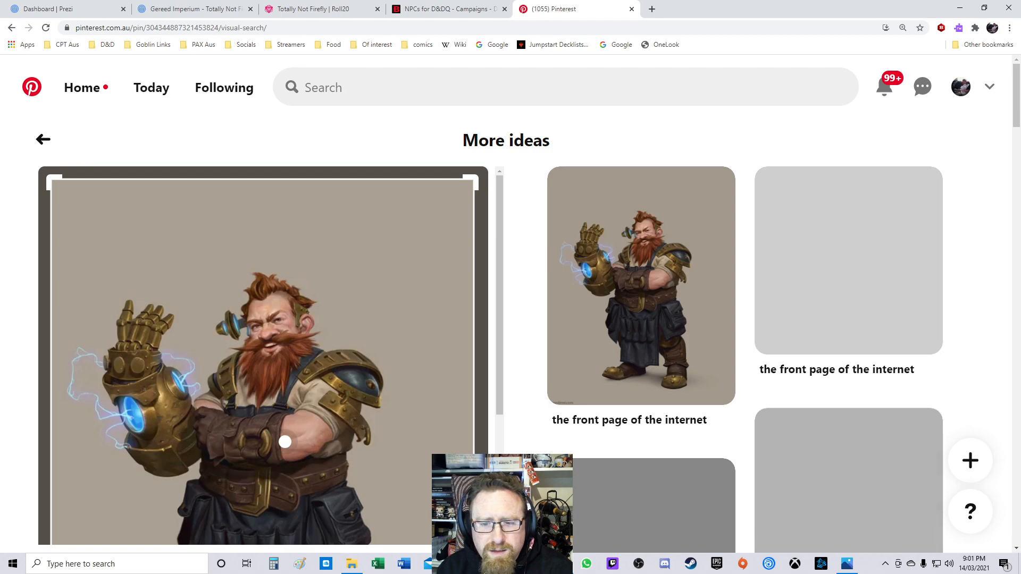
pyautogui.rightClick(352, 308)
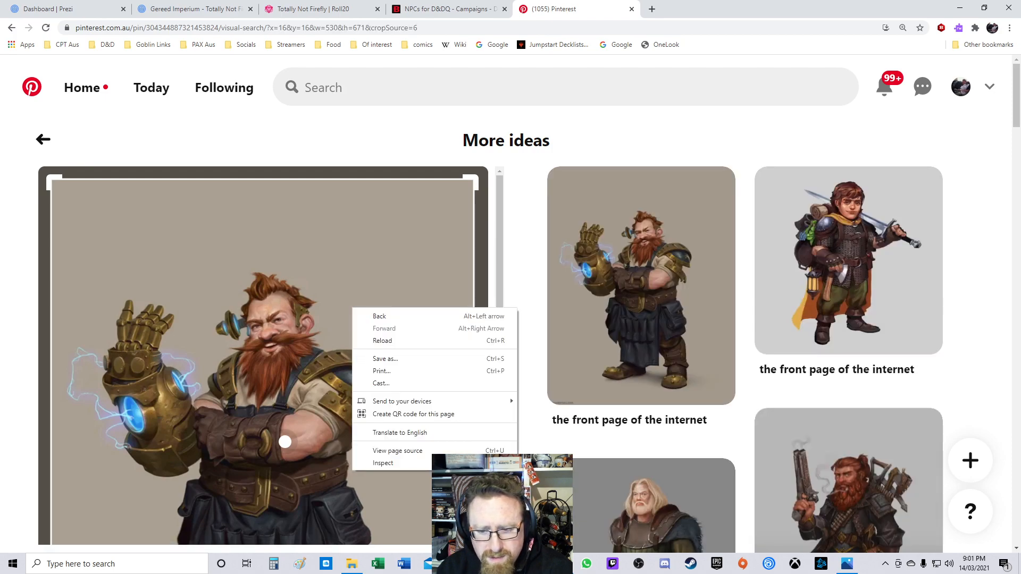
pyautogui.rightClick(352, 304)
pyautogui.rightClick(566, 266)
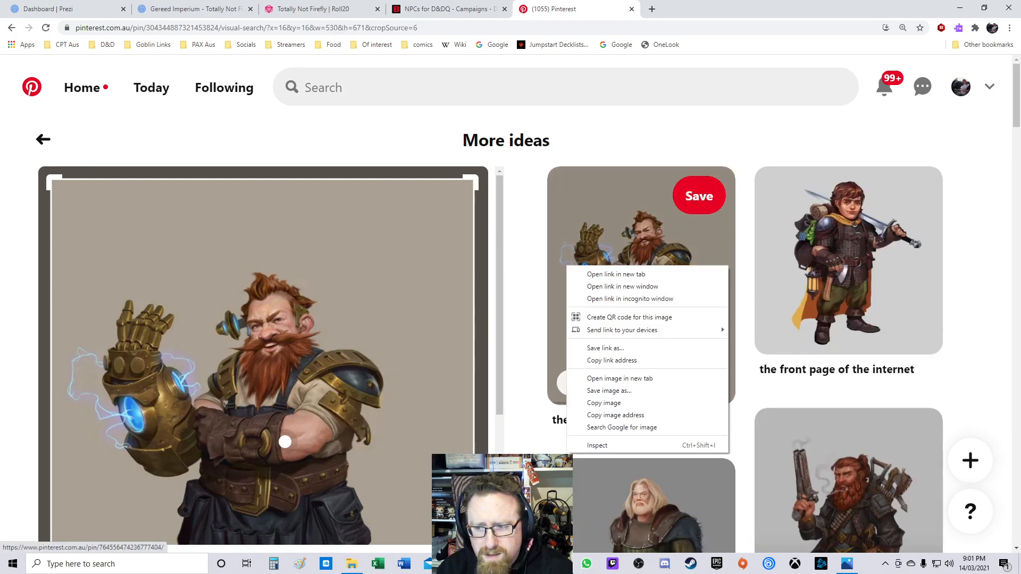
pyautogui.click(619, 378)
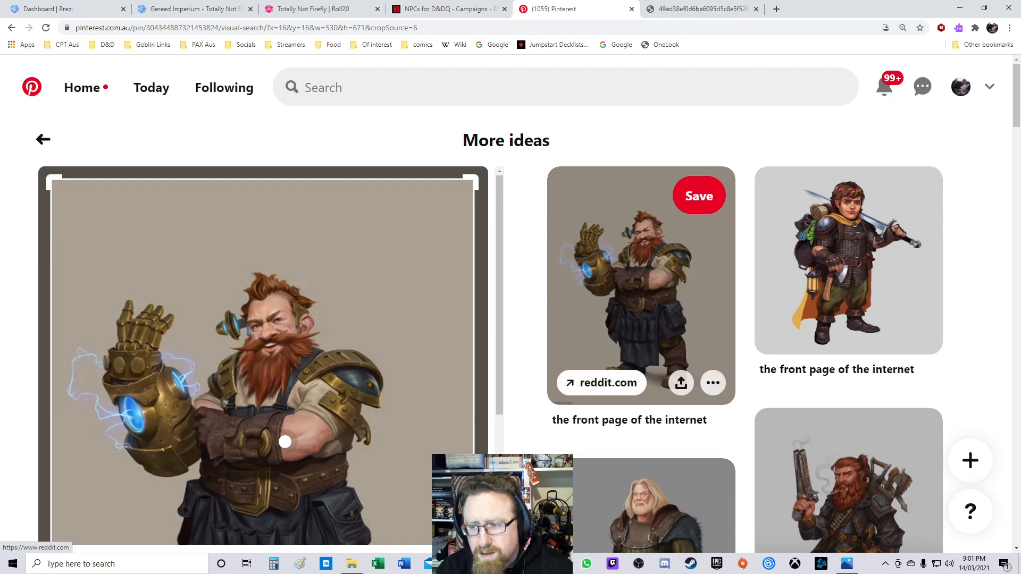
pyautogui.click(702, 9)
# Step: Save the dwarf image into the Hydra's Privateers folder as "Keg of Beer - Olgad Brynn"
pyautogui.rightClick(507, 300)
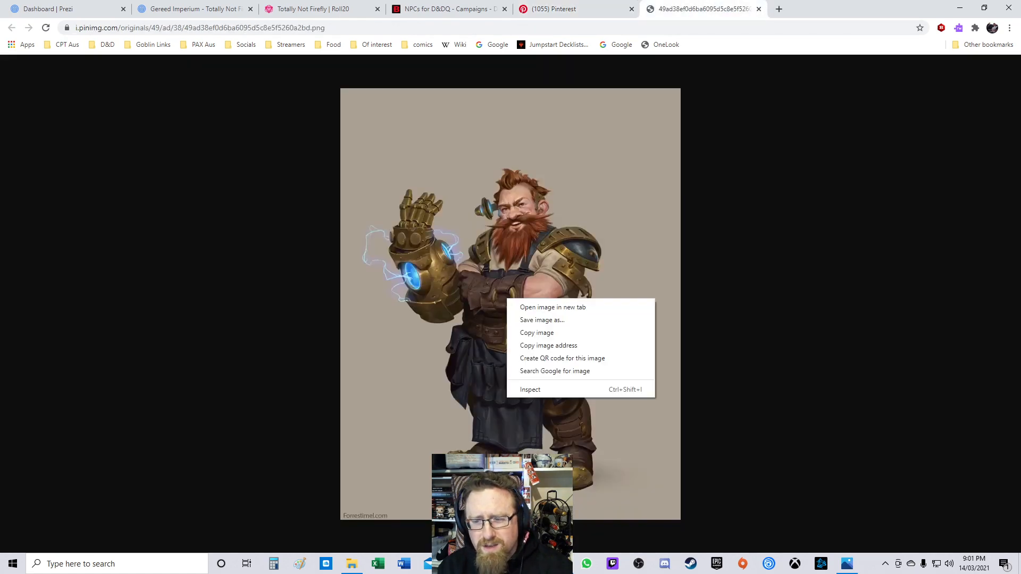
pyautogui.click(539, 319)
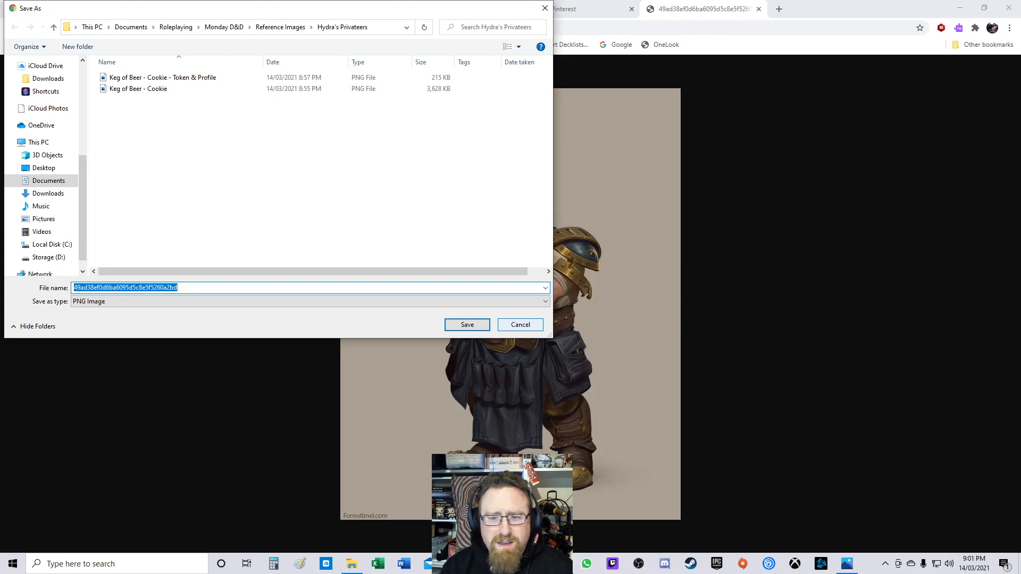
pyautogui.write('Keg Of')
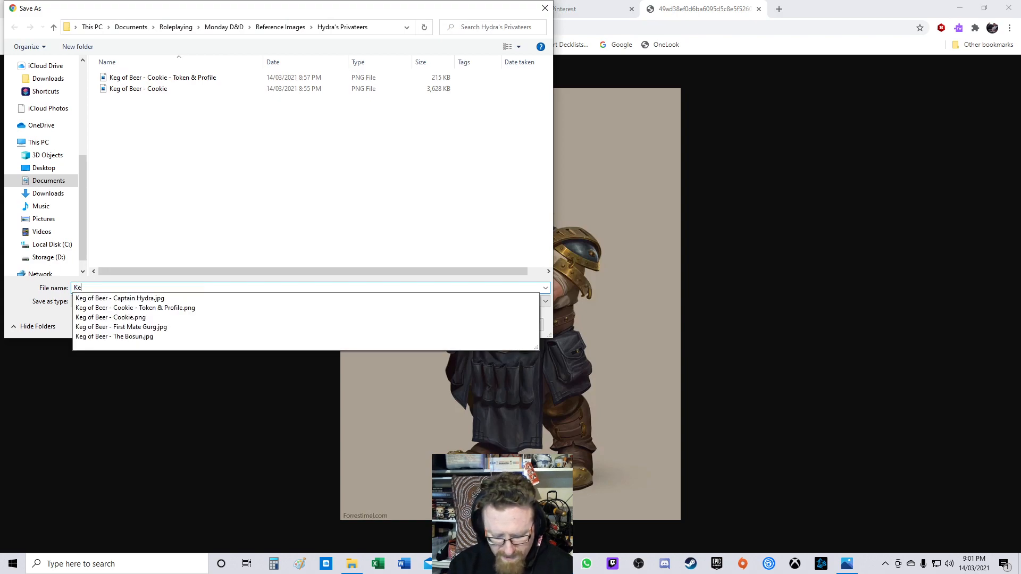
pyautogui.press('BackSpace')
pyautogui.press('BackSpace')
pyautogui.write('of Beer -')
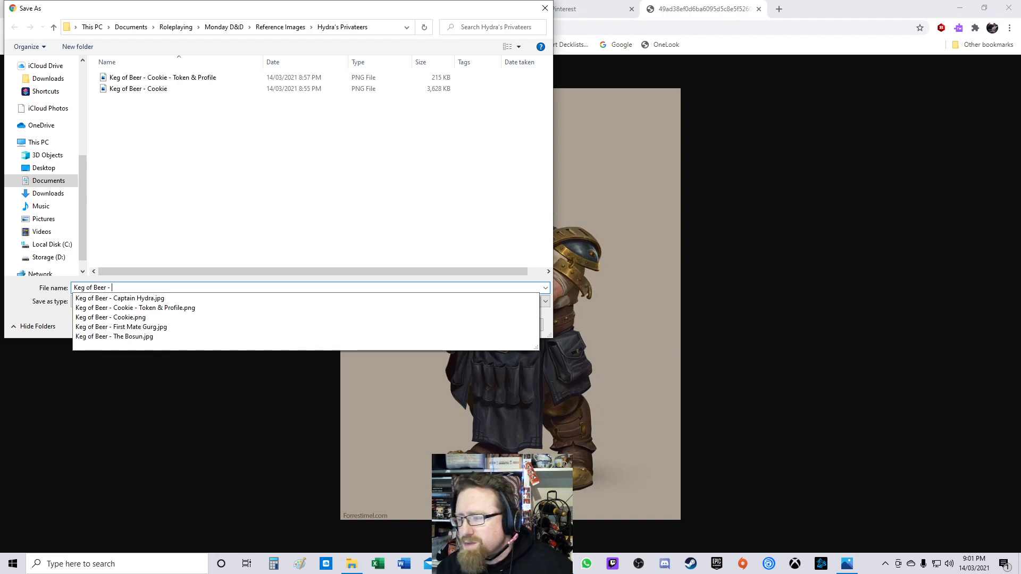
pyautogui.hotkey('alt', 'Tab')
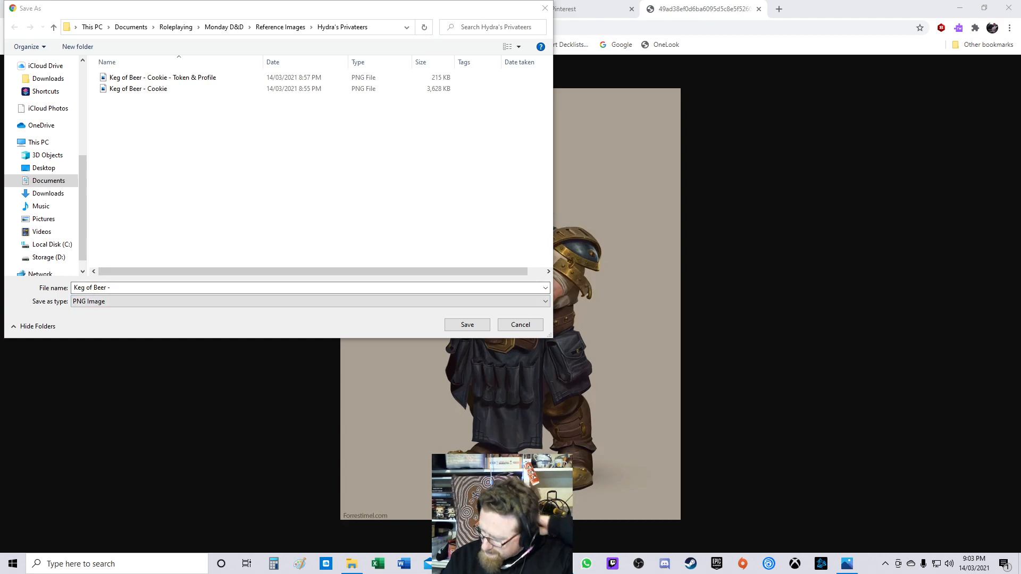
pyautogui.hotkey('alt', 'Tab')
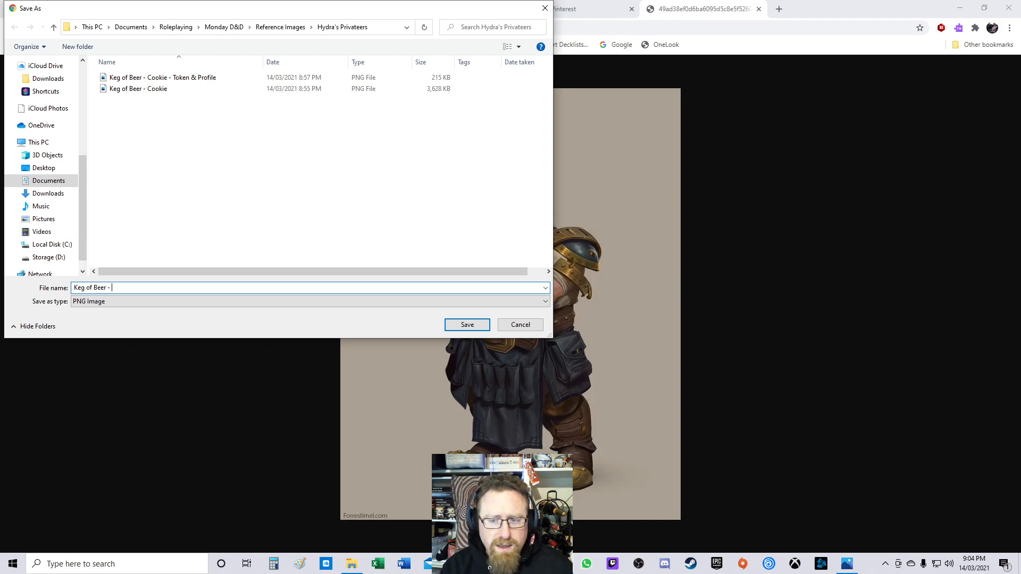
pyautogui.write('Olgad ')
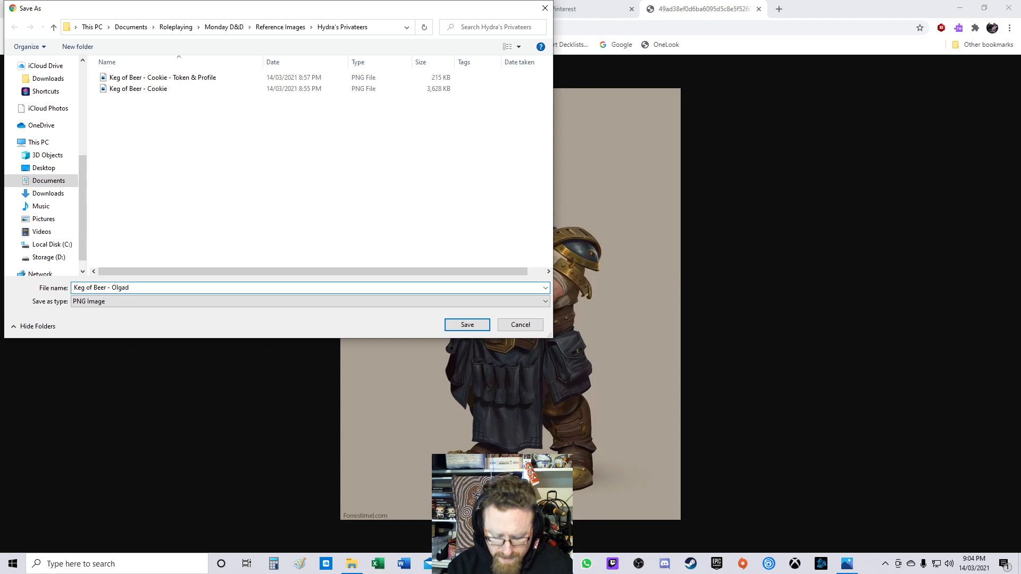
pyautogui.write('Brynn')
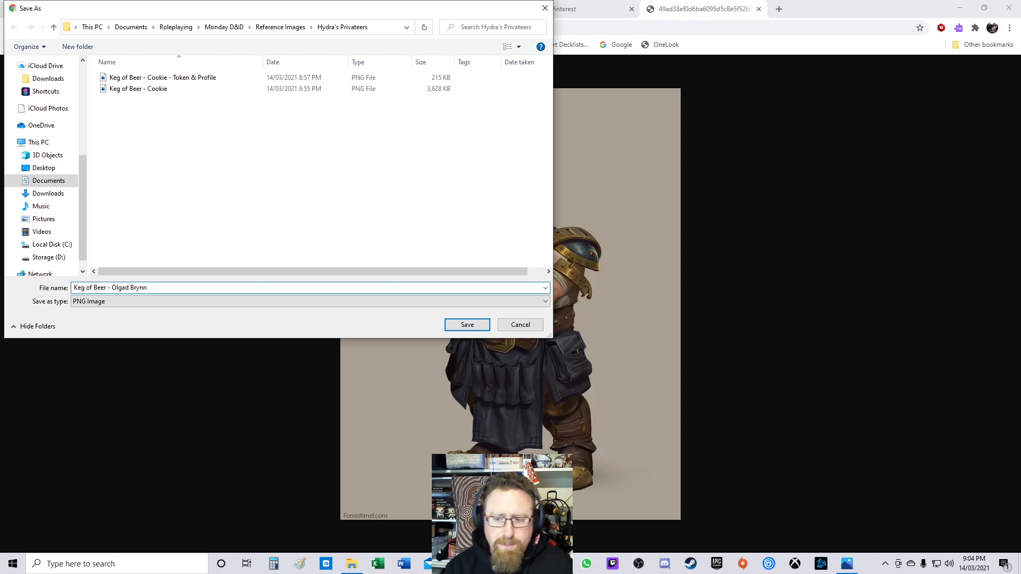
pyautogui.press('Return')
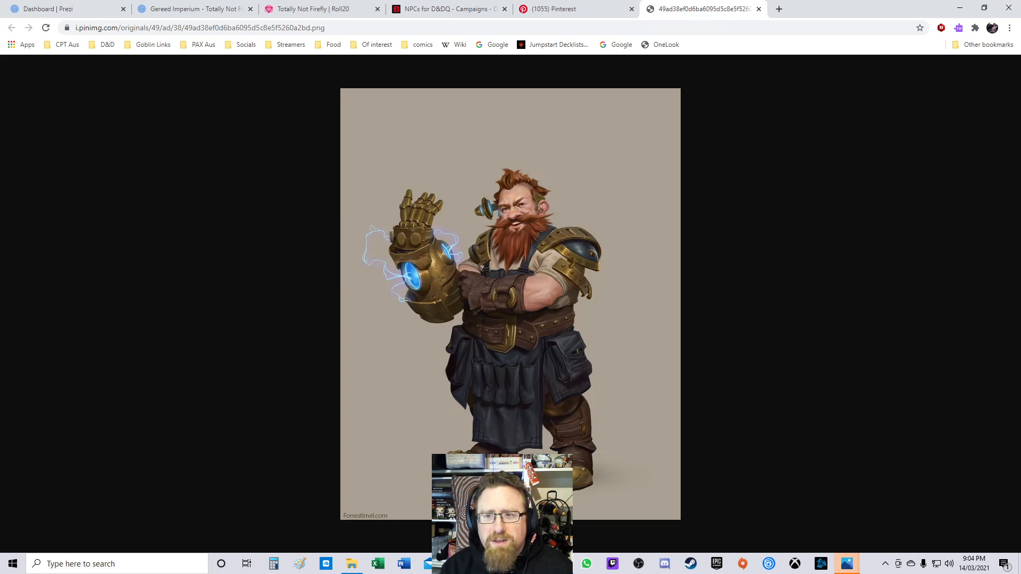
# Step: Create a new unassigned character from the D&D Beyond campaign page in a new tab and open its builder
pyautogui.click(450, 9)
pyautogui.scroll(-11, 505, 303)
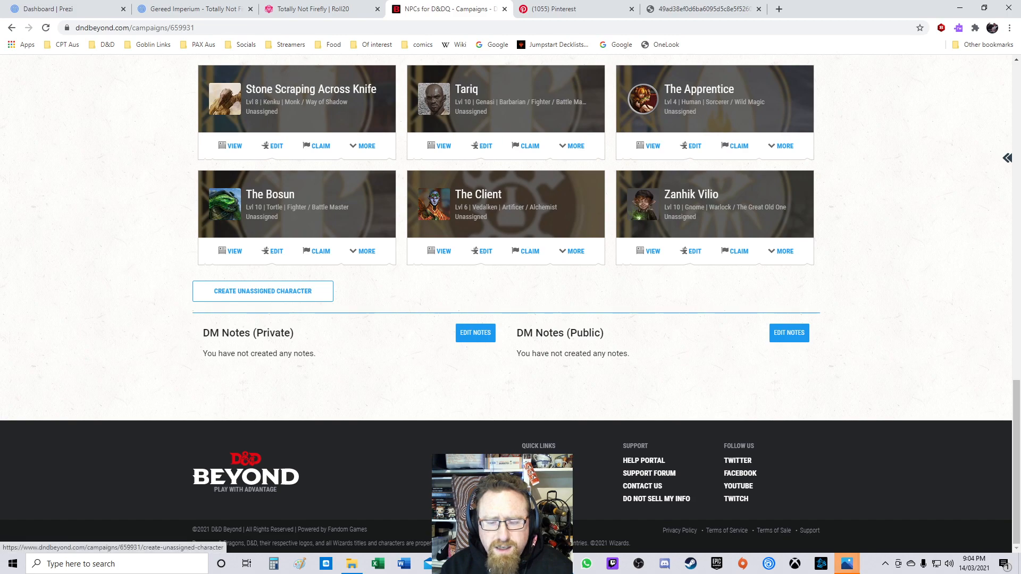
pyautogui.rightClick(294, 292)
pyautogui.click(319, 298)
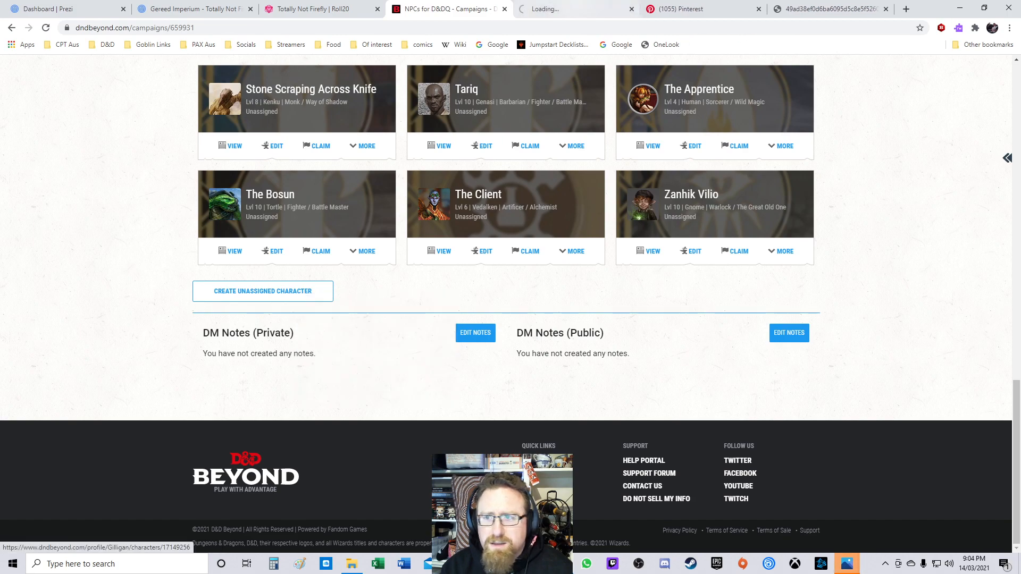
pyautogui.click(575, 9)
pyautogui.click(20, 74)
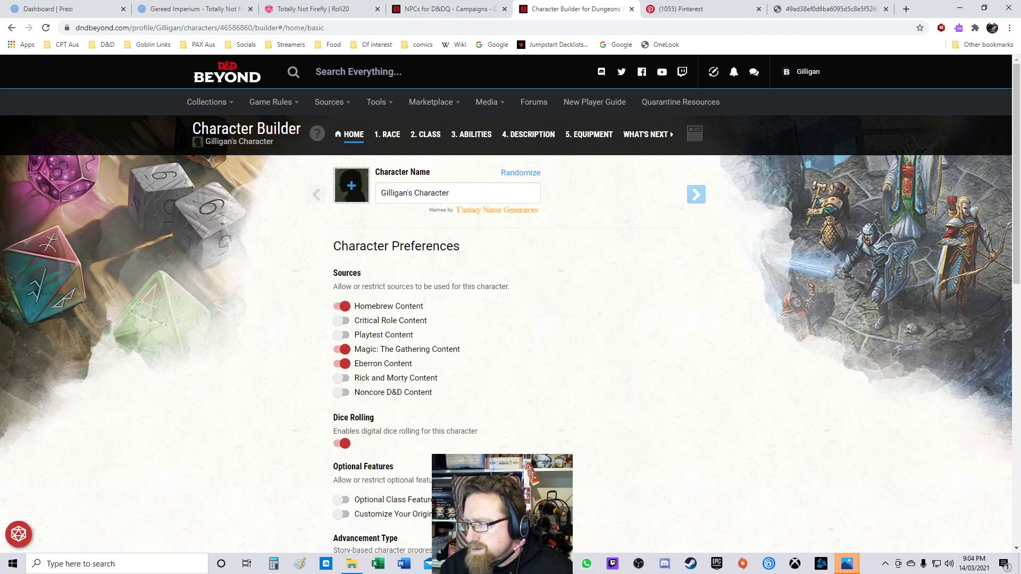
# Step: Upload the "Keg of Beer - Olgad Brynn" image as the new character's portrait and save it
pyautogui.click(351, 186)
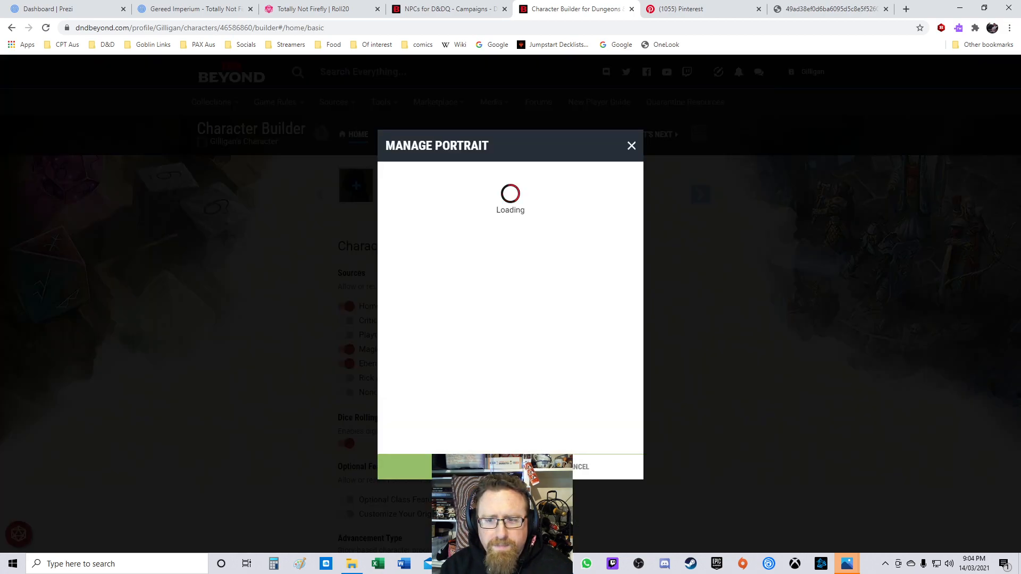
pyautogui.click(412, 190)
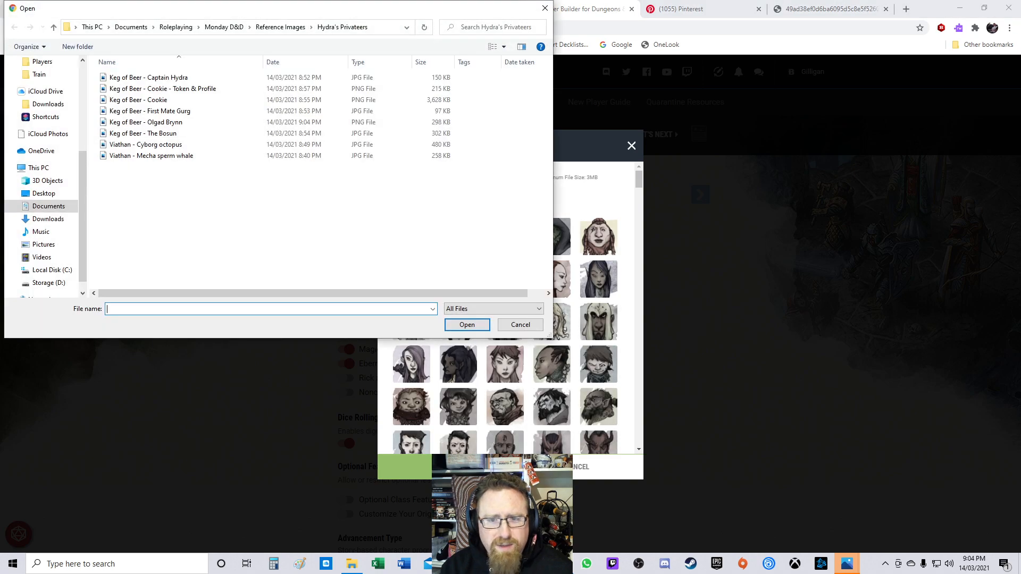
pyautogui.doubleClick(146, 122)
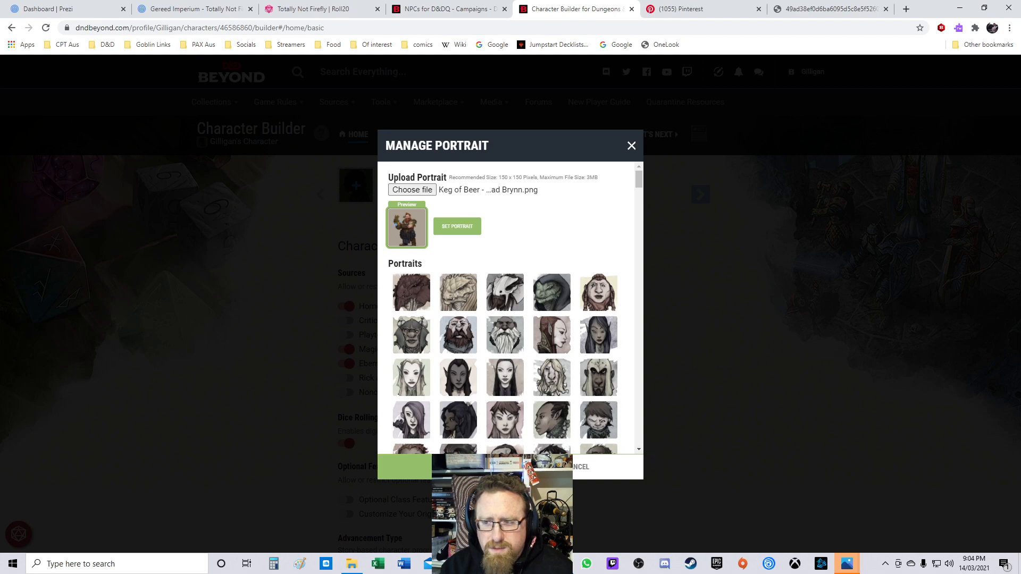
pyautogui.click(444, 467)
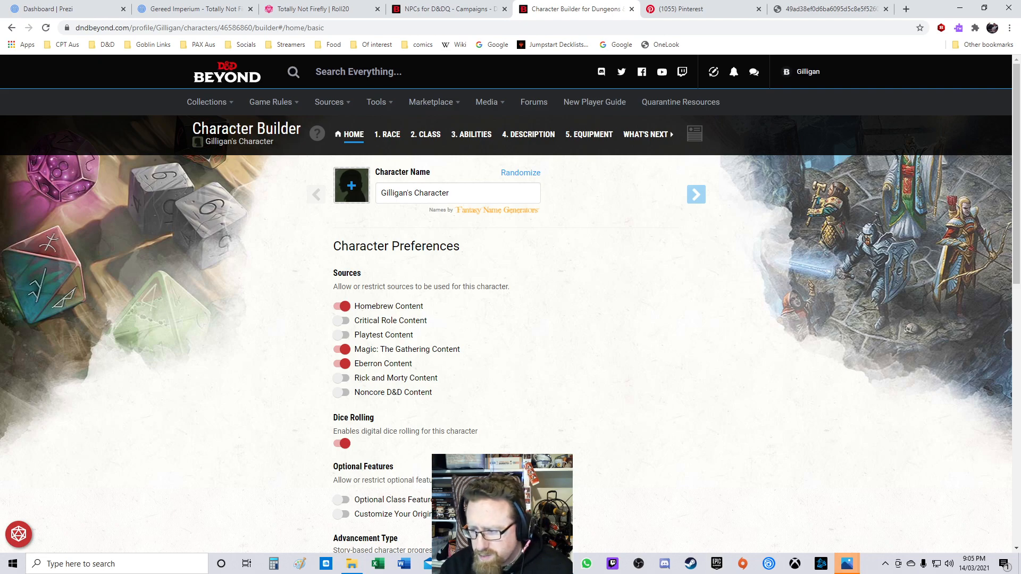
# Step: Open the "Keg of Beer - Olgad Brynn" image from the Hydra's Privateers folder in Paint
pyautogui.moveTo(847, 564)
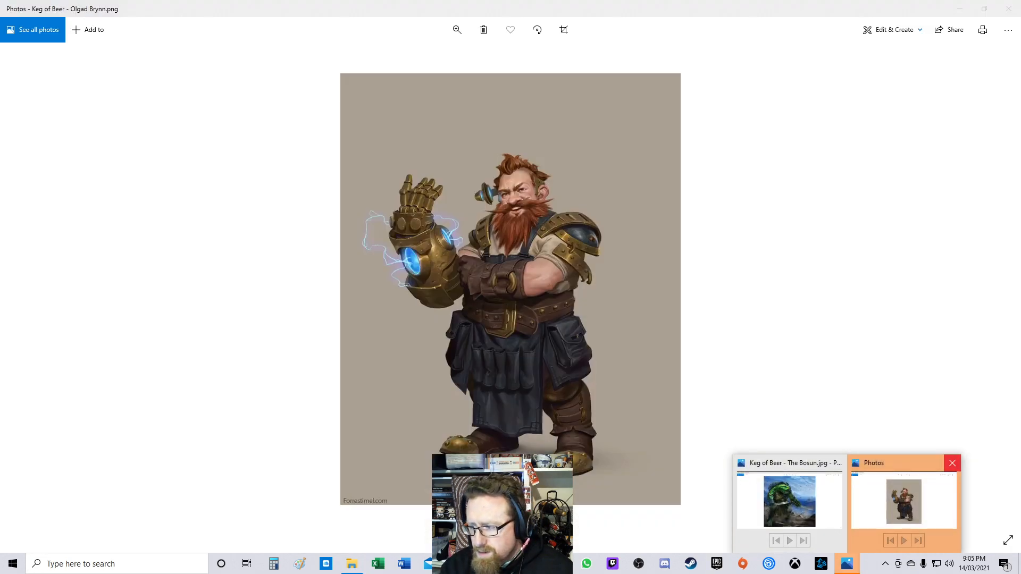
pyautogui.click(951, 463)
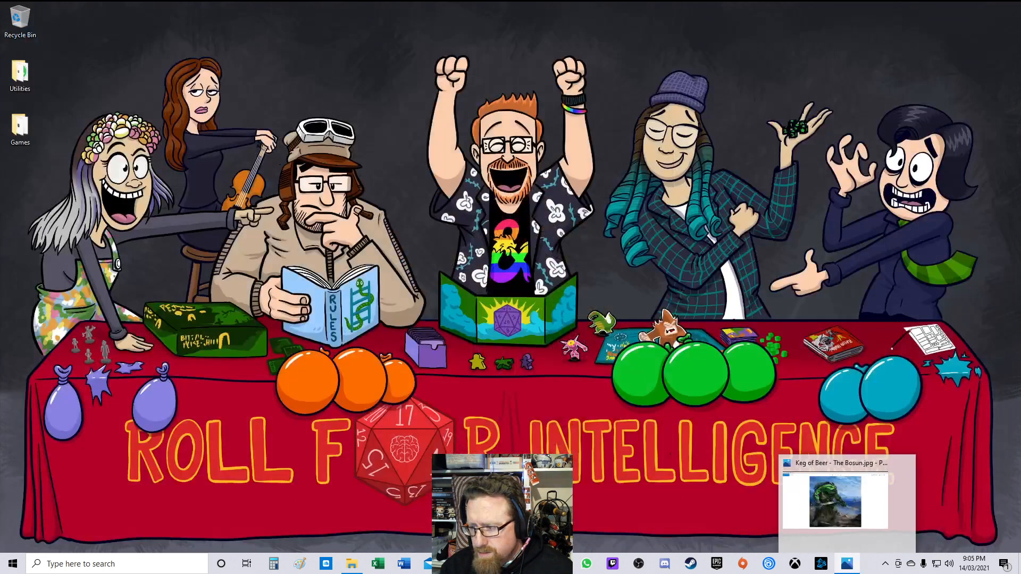
pyautogui.click(895, 463)
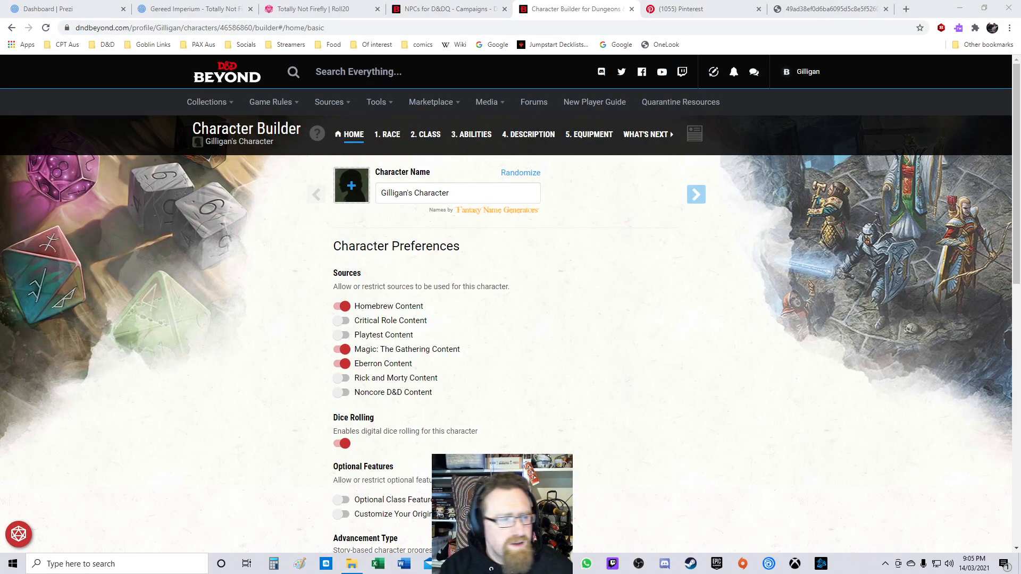
pyautogui.moveTo(0, 85); pyautogui.dragTo(96, 0)
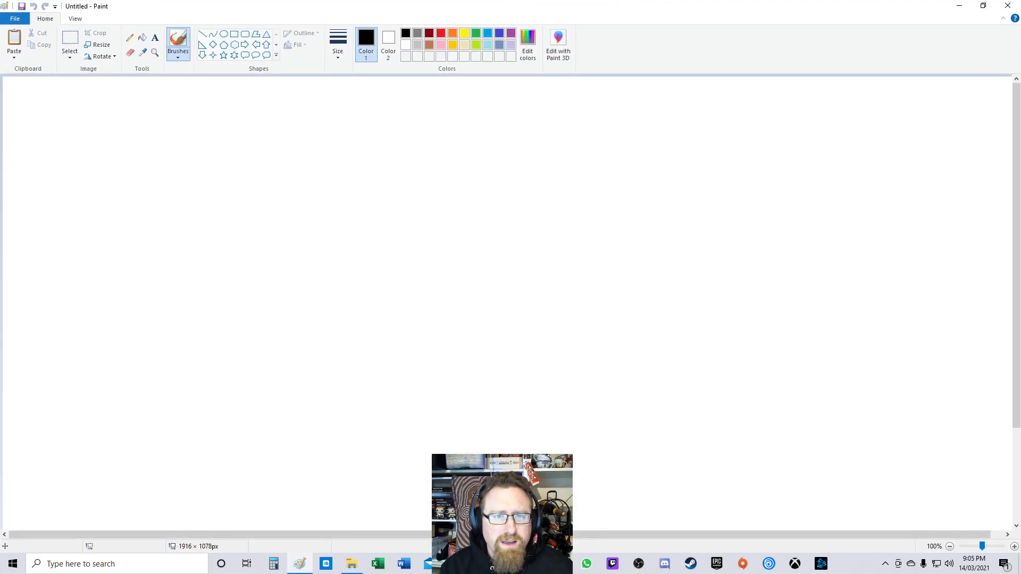
pyautogui.click(15, 18)
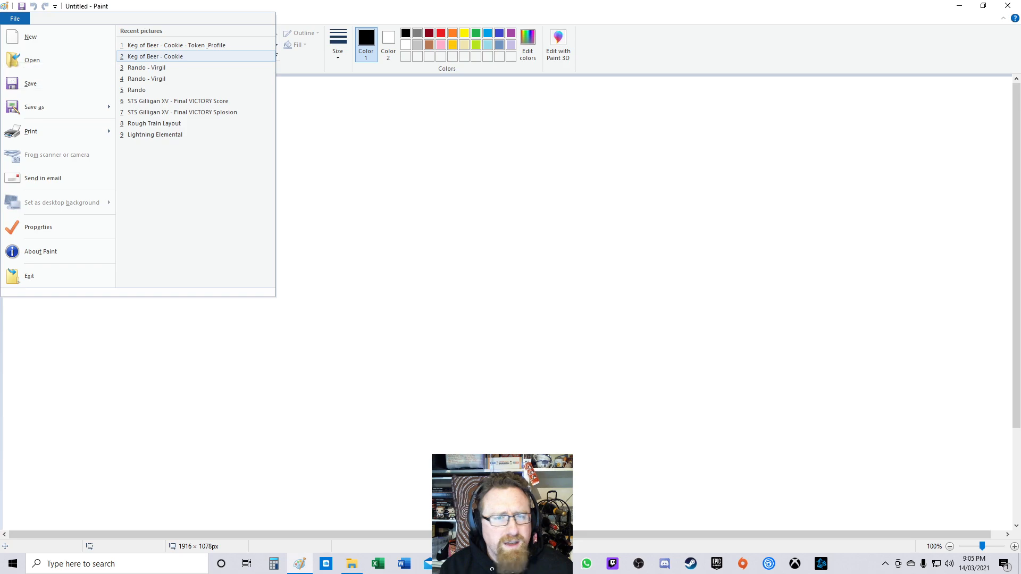
pyautogui.click(32, 60)
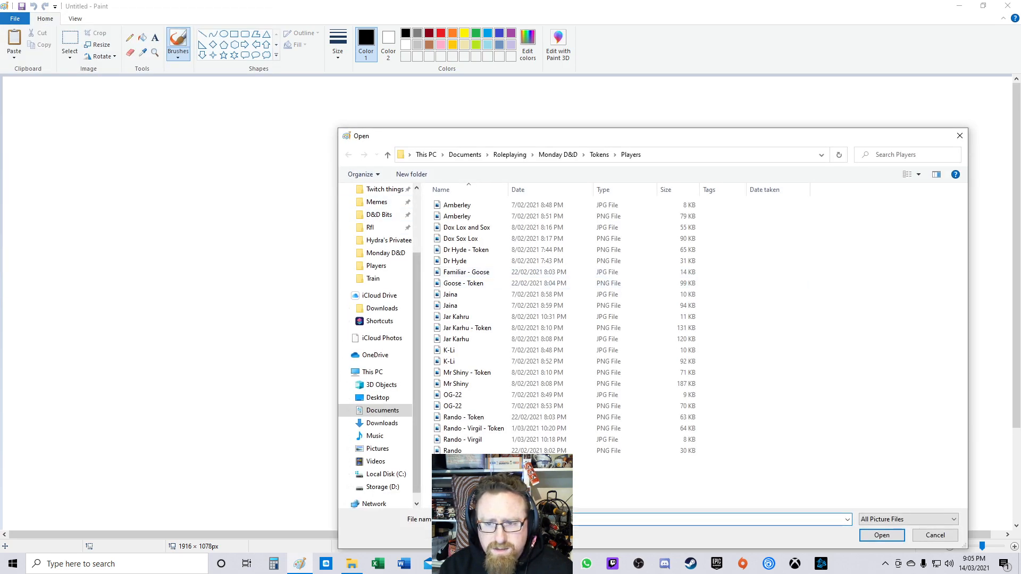
pyautogui.click(388, 240)
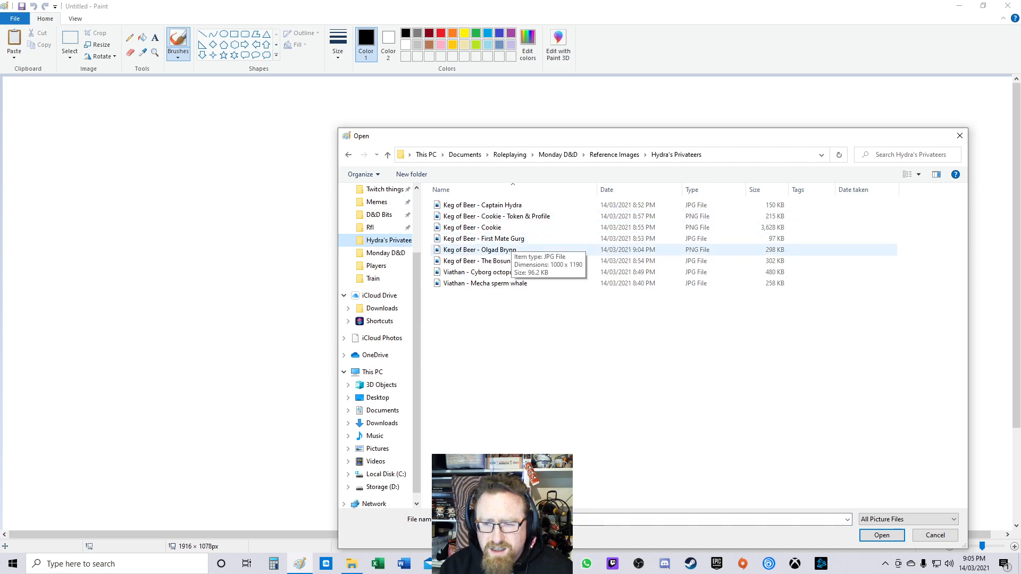
pyautogui.doubleClick(479, 249)
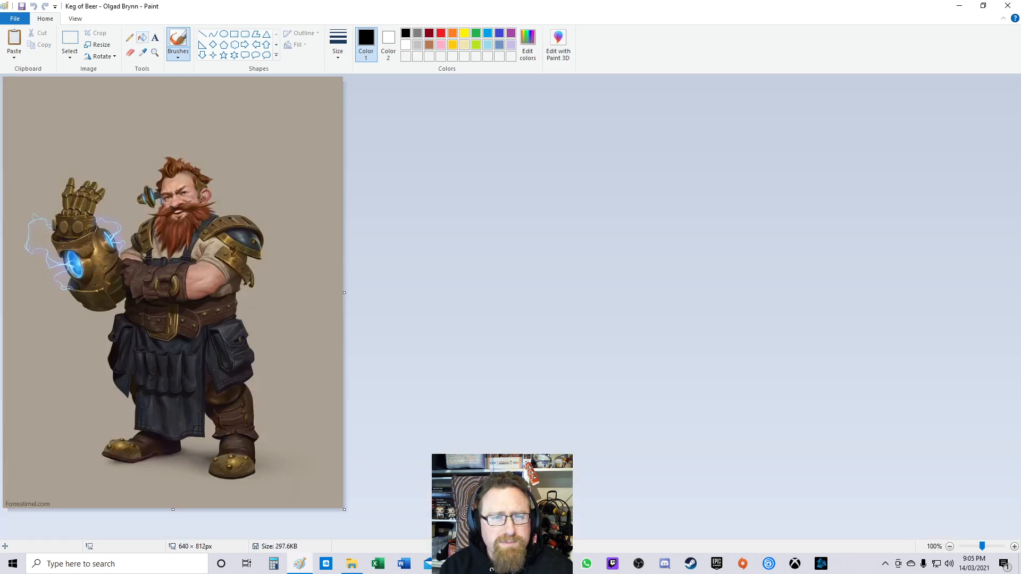
# Step: Crop the image to the dwarf's head and upper body, about 319 × 310 px, and try to save it
pyautogui.click(70, 43)
pyautogui.moveTo(91, 154)
pyautogui.mouseDown()
pyautogui.moveTo(90, 136)
pyautogui.moveTo(260, 300)
pyautogui.mouseUp()
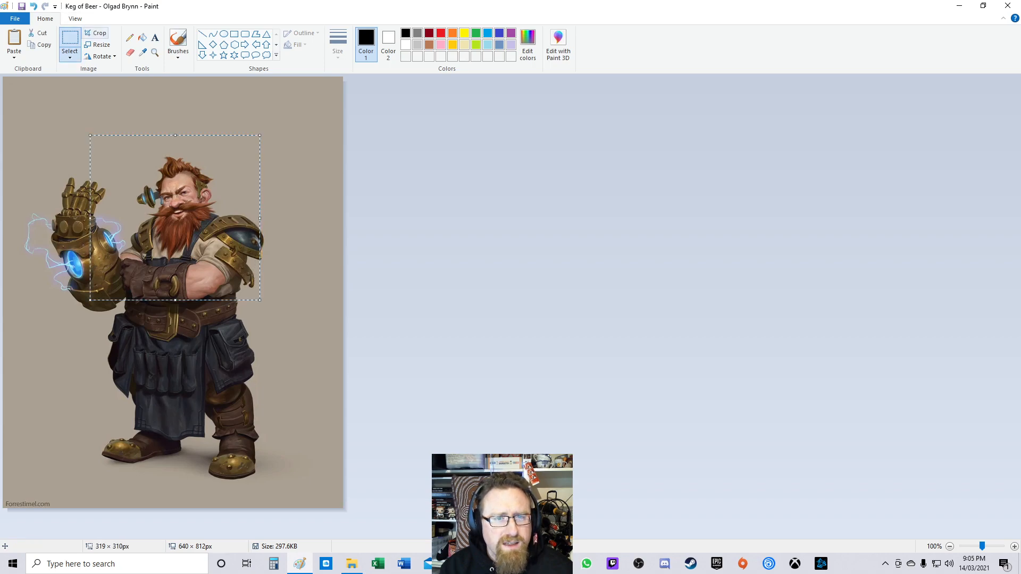
pyautogui.click(97, 33)
pyautogui.click(15, 19)
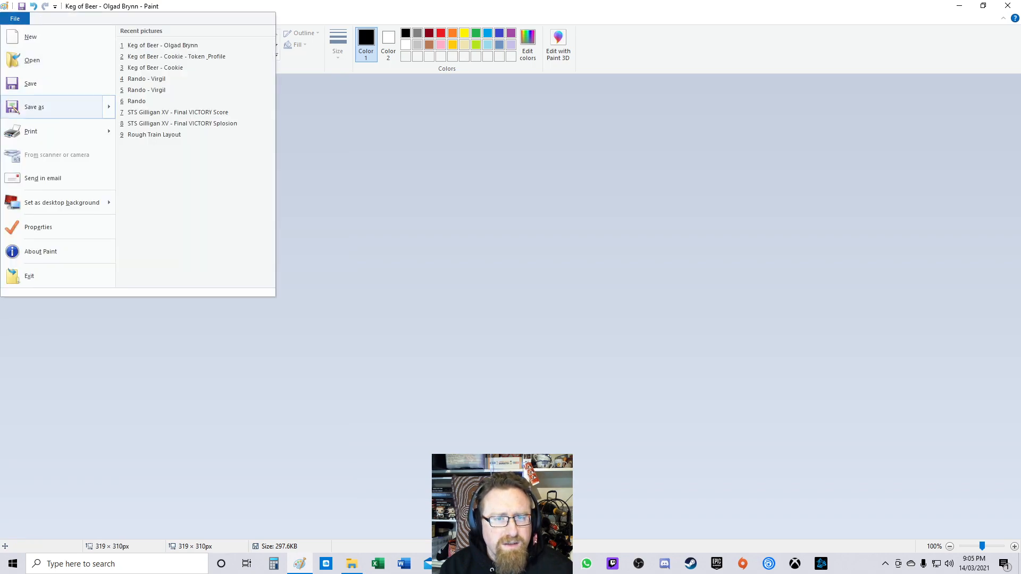
pyautogui.click(51, 107)
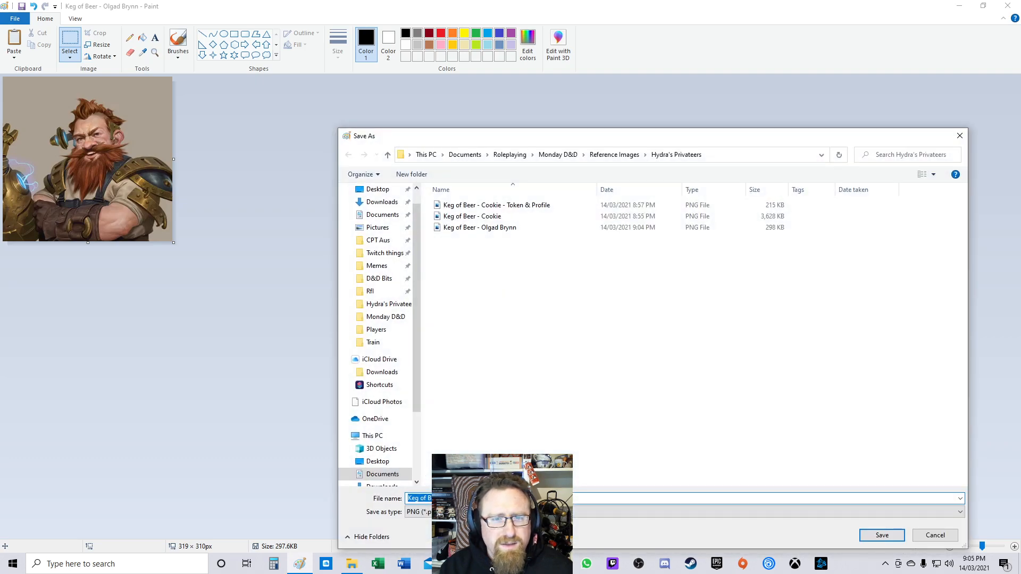
pyautogui.press('Return')
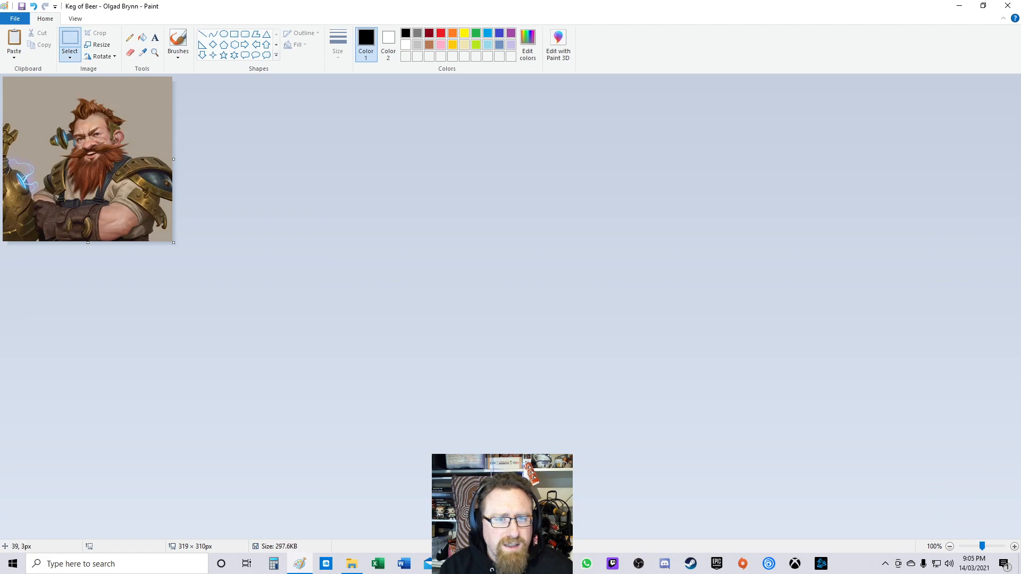
# Step: Crop tighter to about 283 × 257 px and save it as "Keg of Beer - Olgad Brynn - Token & Profile"
pyautogui.moveTo(21, 86); pyautogui.dragTo(172, 201)
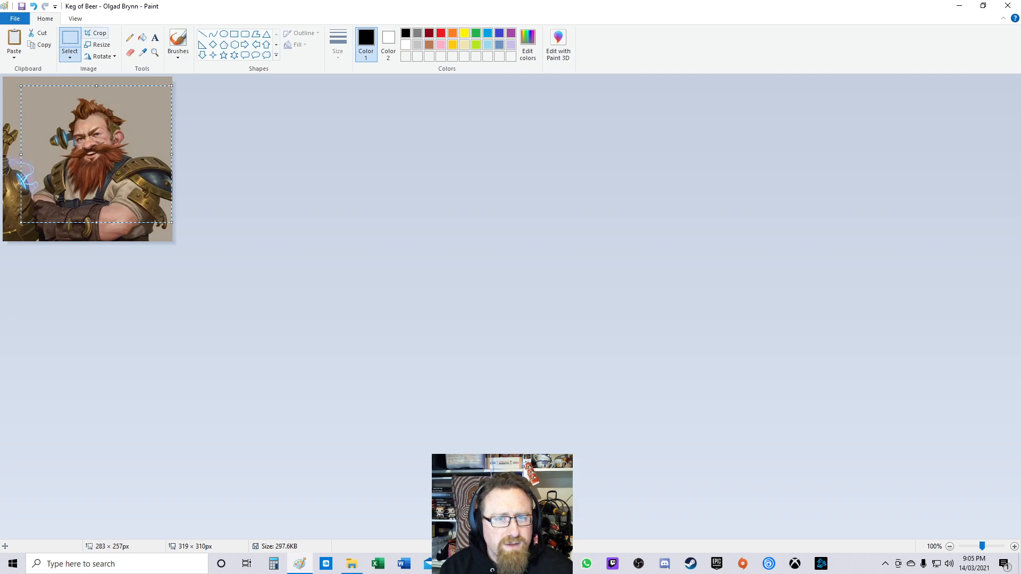
pyautogui.click(95, 33)
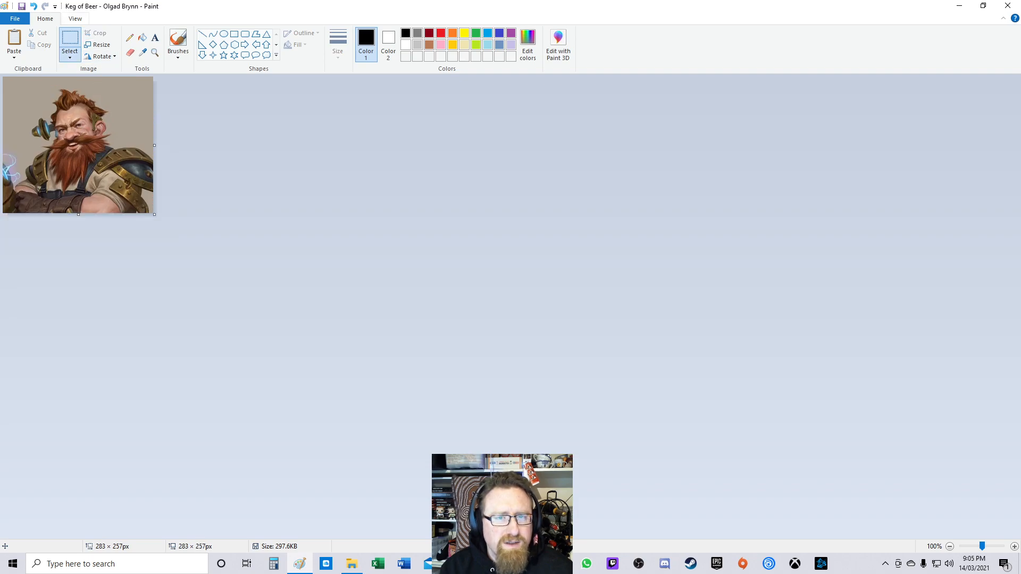
pyautogui.click(15, 19)
pyautogui.click(34, 107)
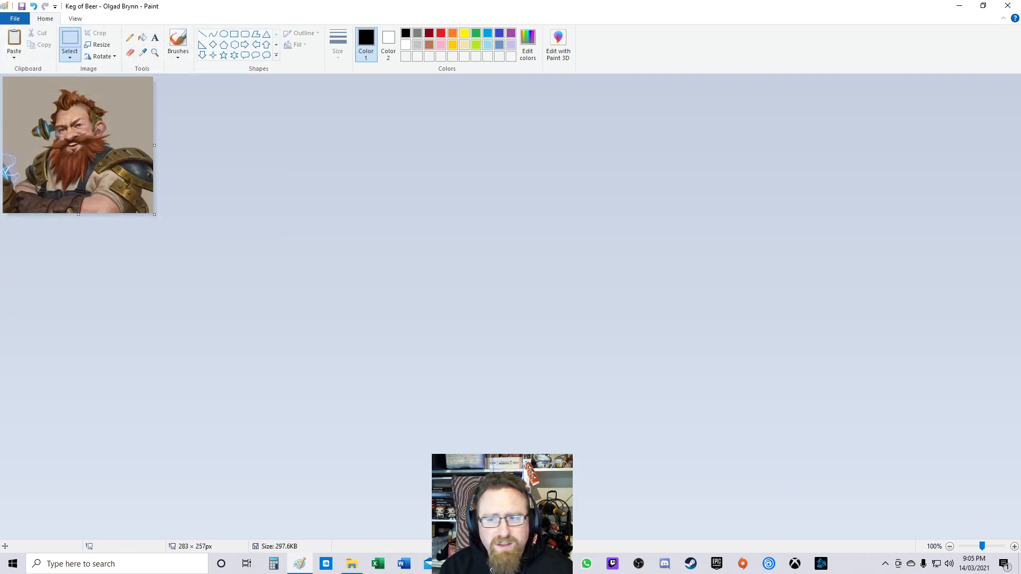
pyautogui.click(495, 227)
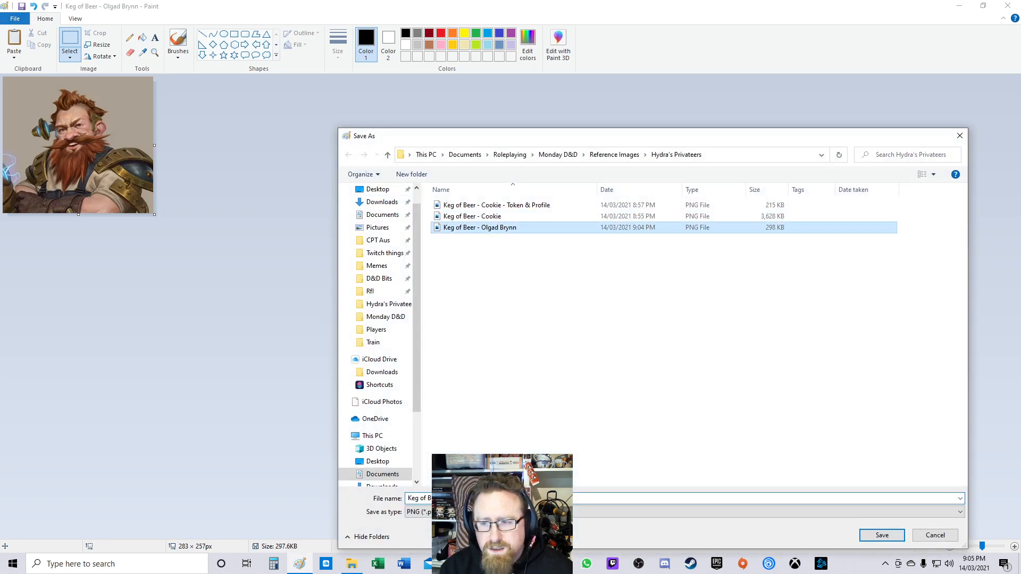
pyautogui.click(494, 498)
pyautogui.click(495, 499)
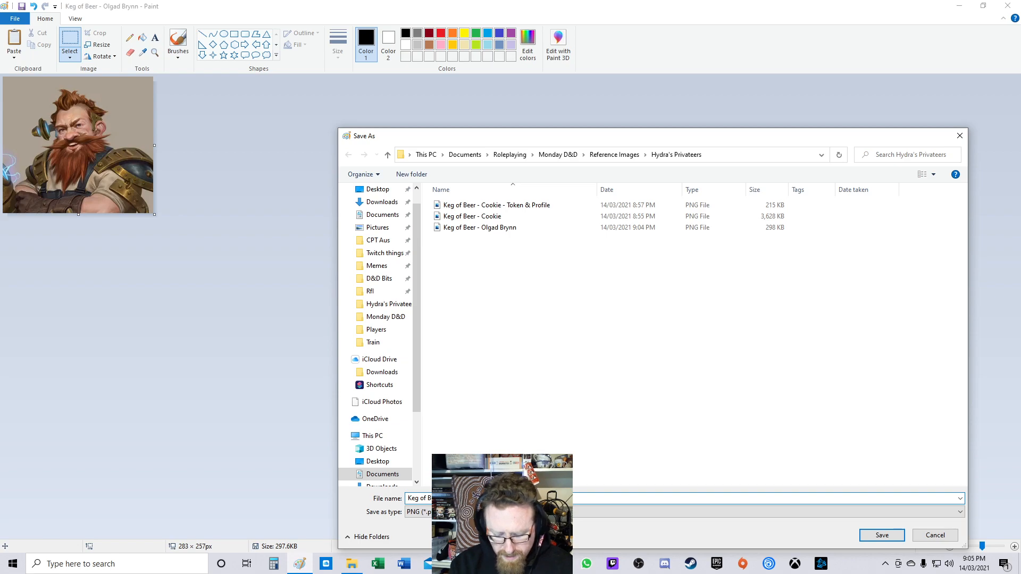
pyautogui.press('Return')
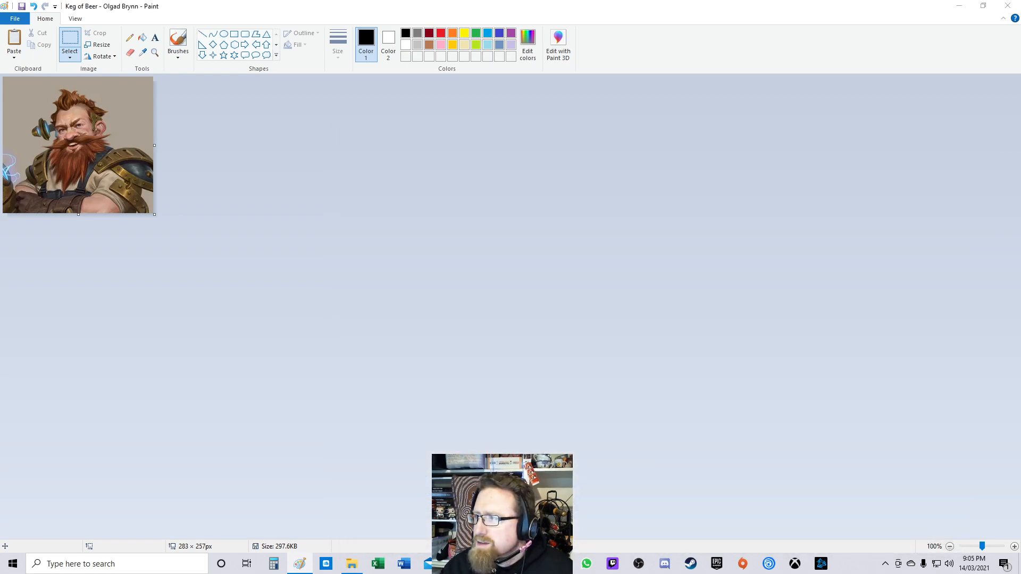
pyautogui.press('Return')
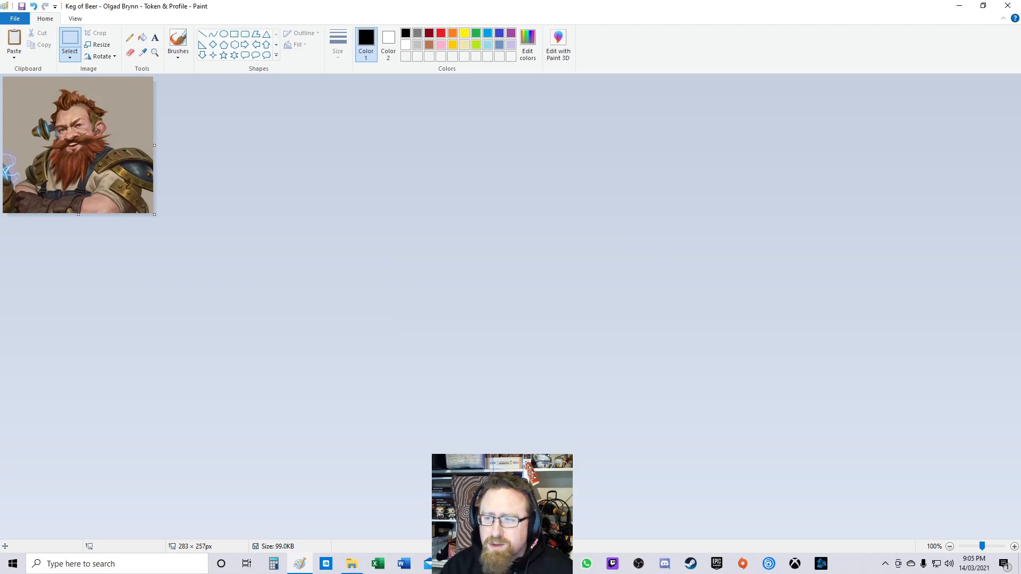
# Step: Upload the "Keg of Beer - Olgad Brynn - Token & Profile" image as the new character's portrait
pyautogui.hotkey('alt', 'Tab')
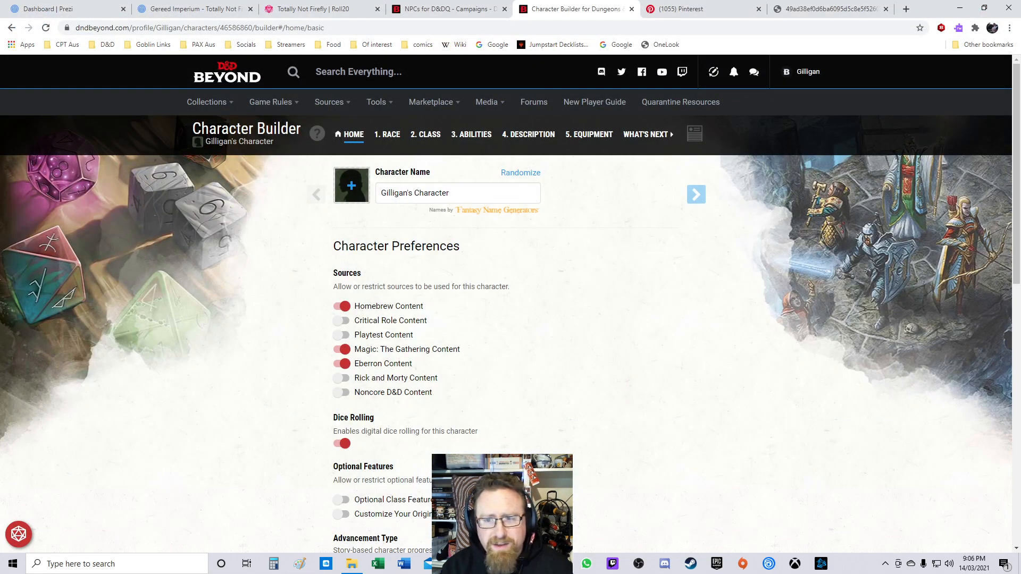
pyautogui.click(351, 185)
pyautogui.click(402, 190)
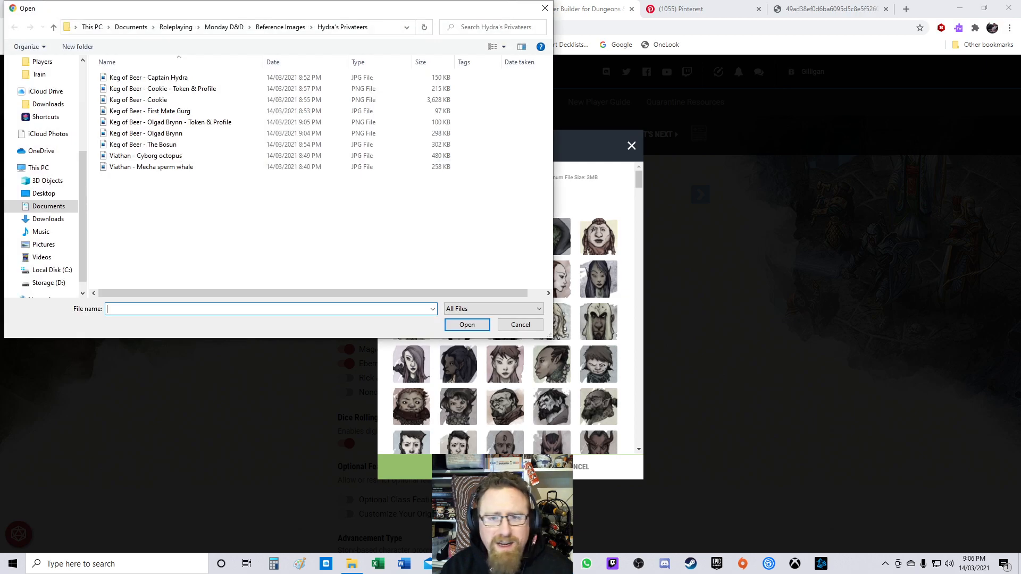
pyautogui.doubleClick(193, 122)
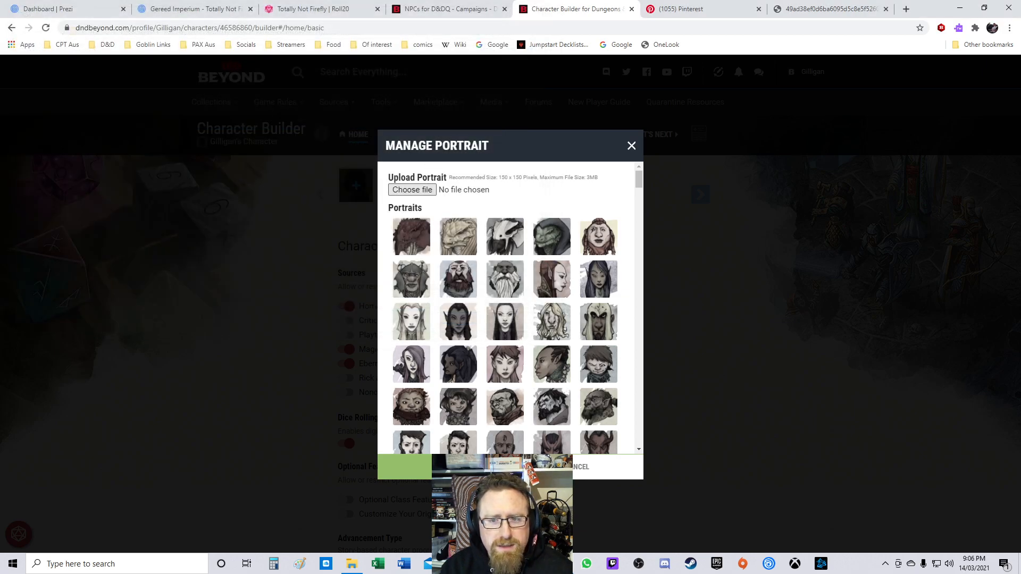
pyautogui.click(444, 467)
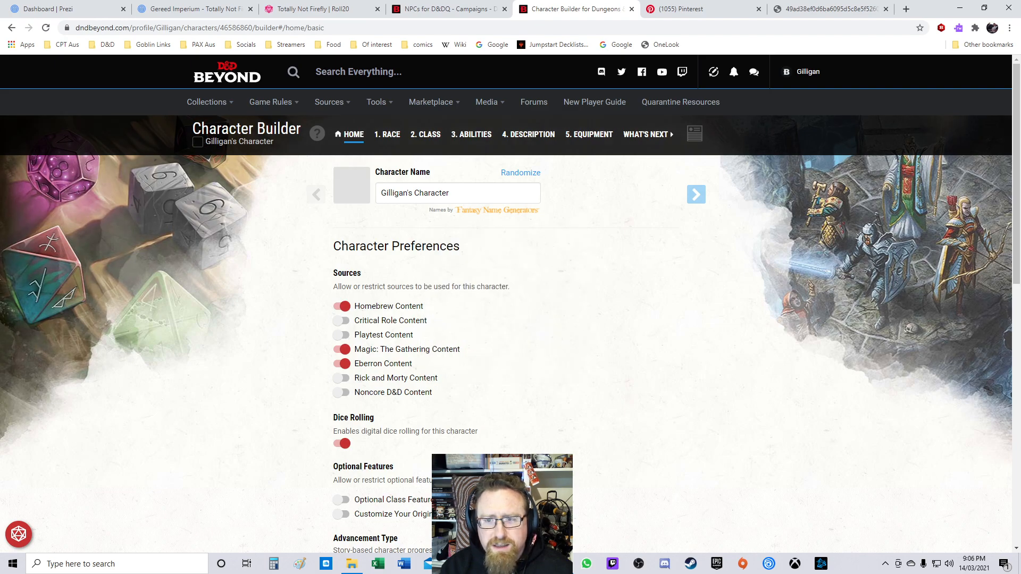
# Step: Open the race step, expand the Dwarf race and preview the Hill Dwarf subrace
pyautogui.click(696, 195)
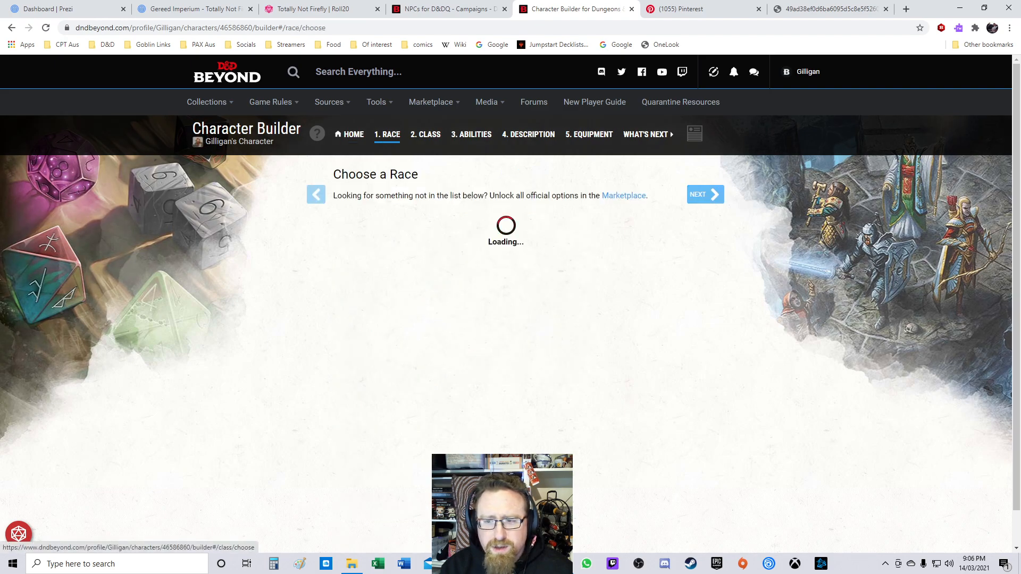
pyautogui.scroll(-6, 506, 303)
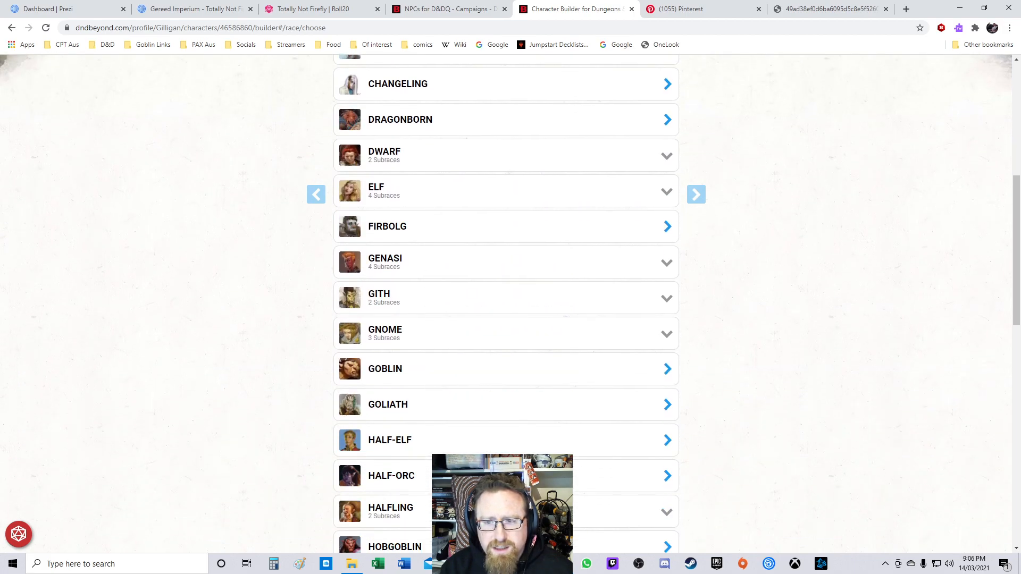
pyautogui.click(506, 155)
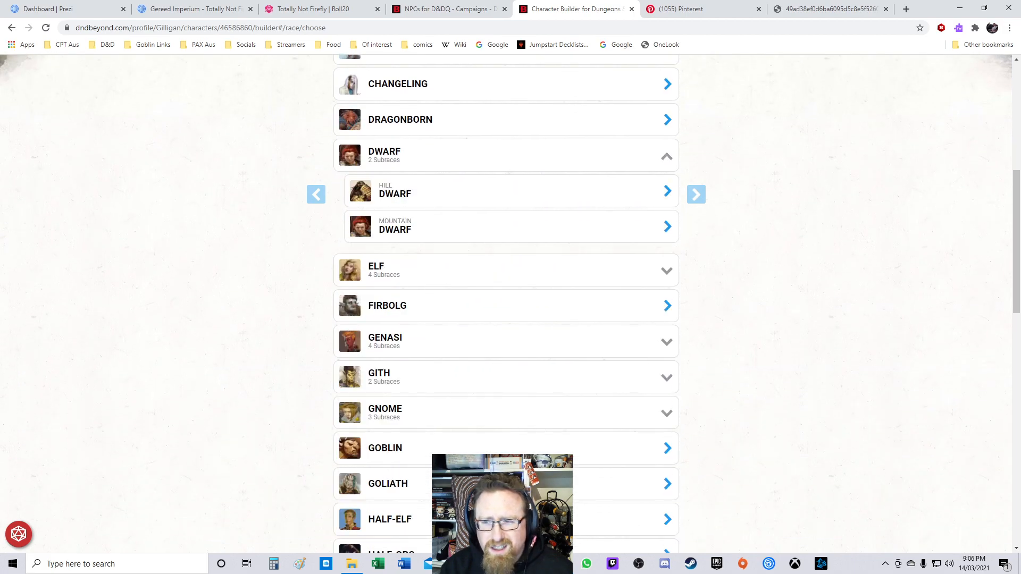
pyautogui.click(507, 191)
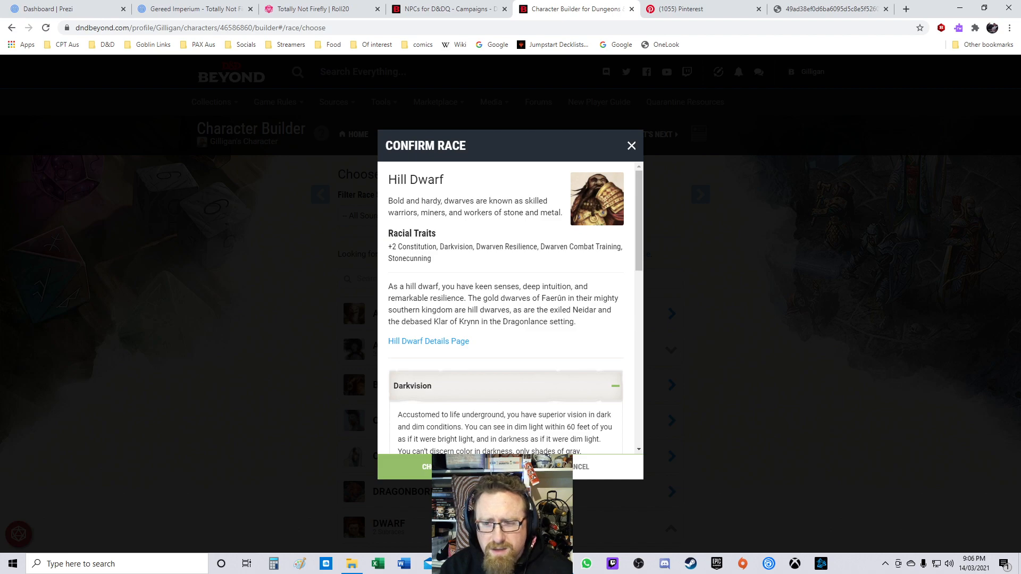
pyautogui.press('Escape')
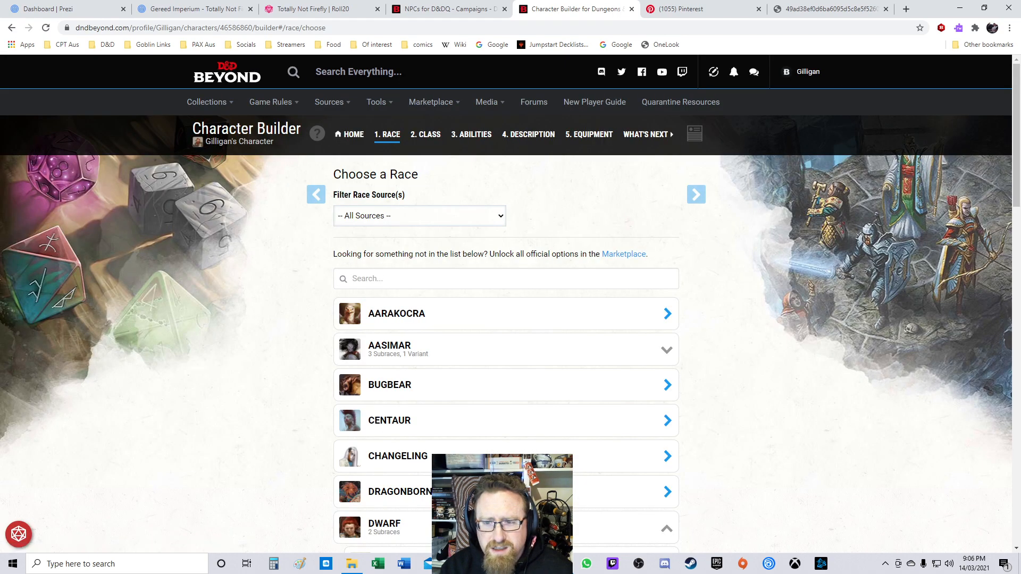
# Step: Choose Mountain Dwarf as the character's race
pyautogui.scroll(-6, 506, 309)
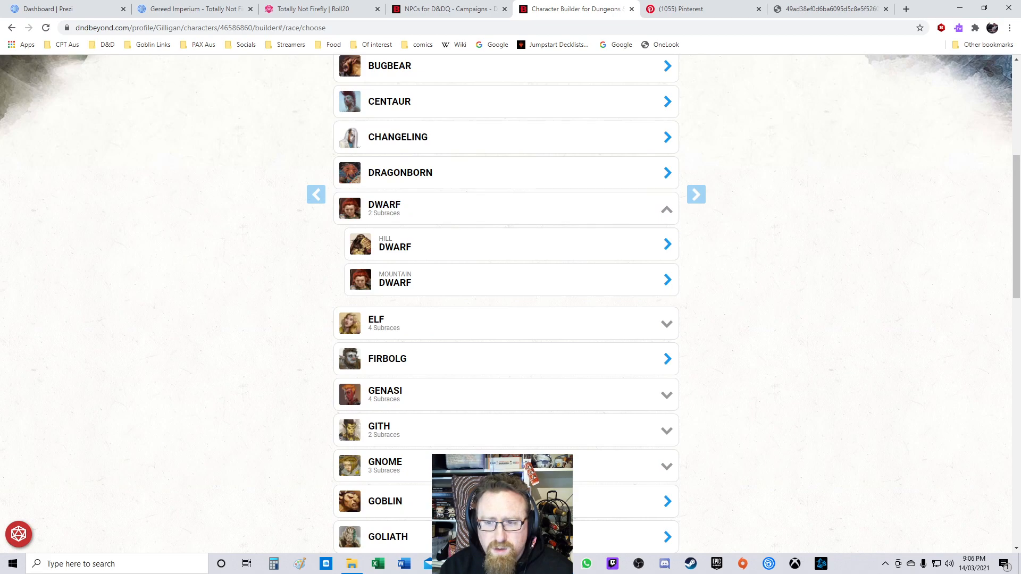
pyautogui.click(507, 280)
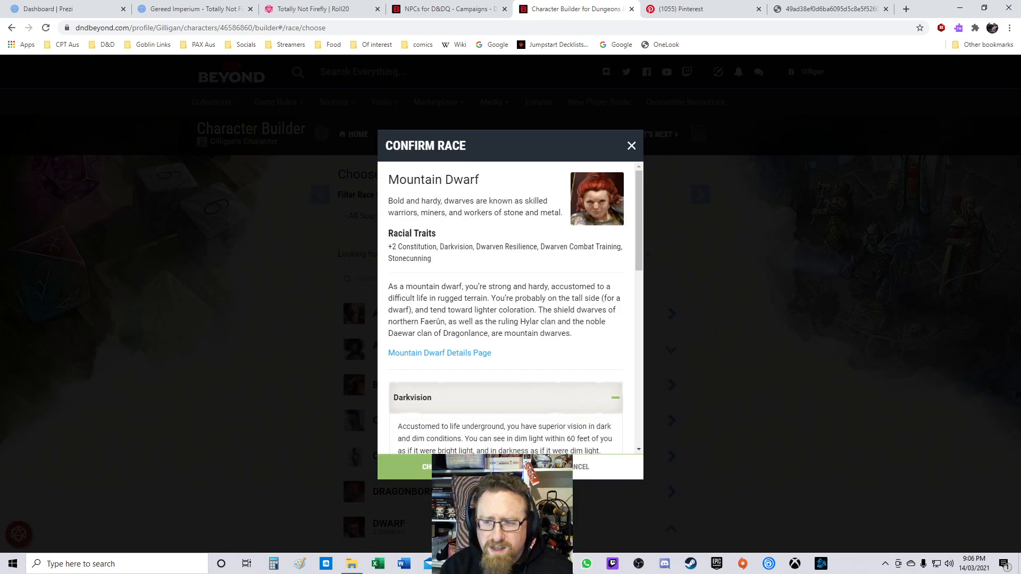
pyautogui.scroll(-10, 508, 309)
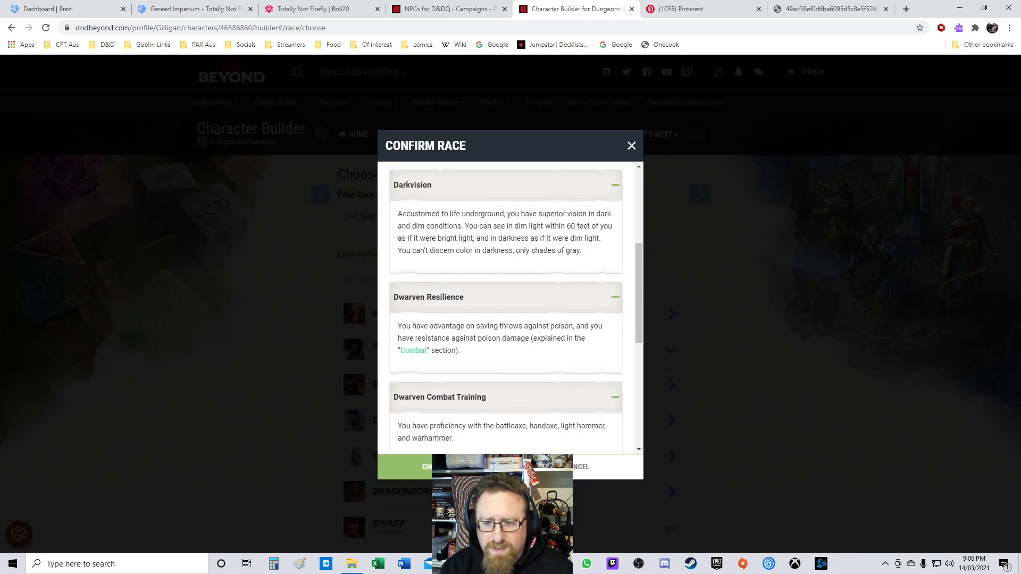
pyautogui.scroll(1, 508, 308)
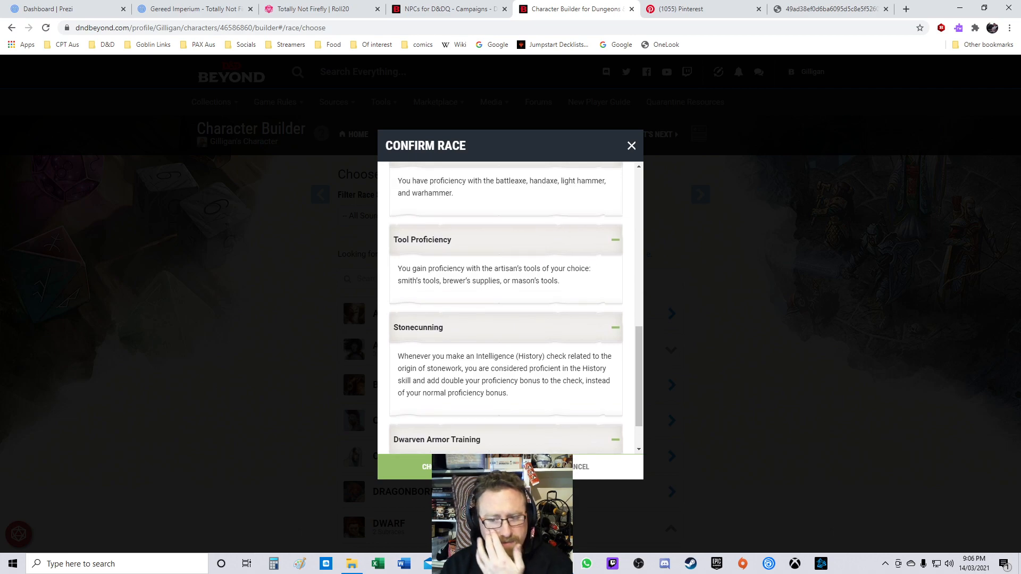
pyautogui.click(404, 467)
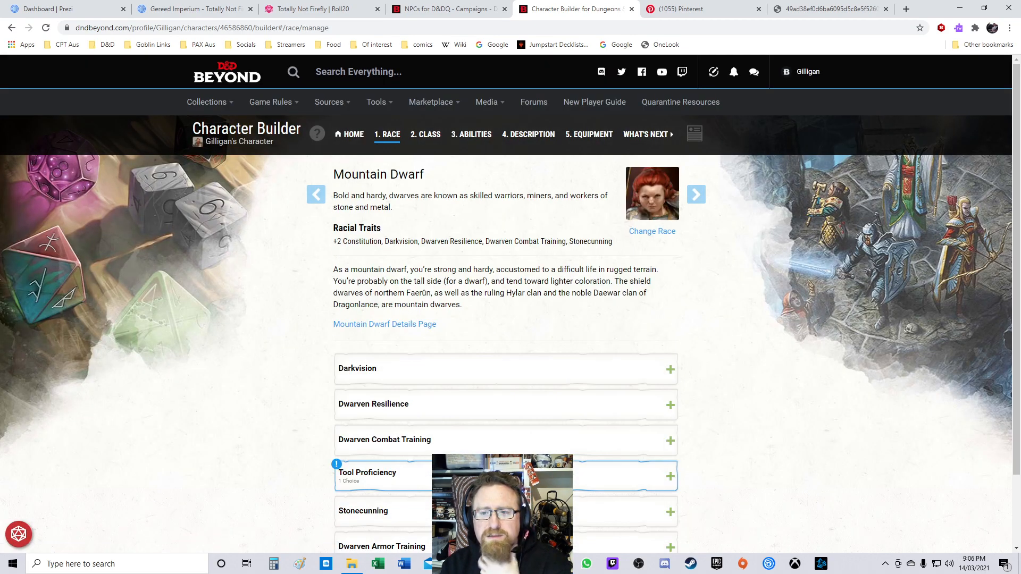
# Step: Set the Mountain Dwarf's tool proficiency to Brewer's Supplies
pyautogui.click(507, 476)
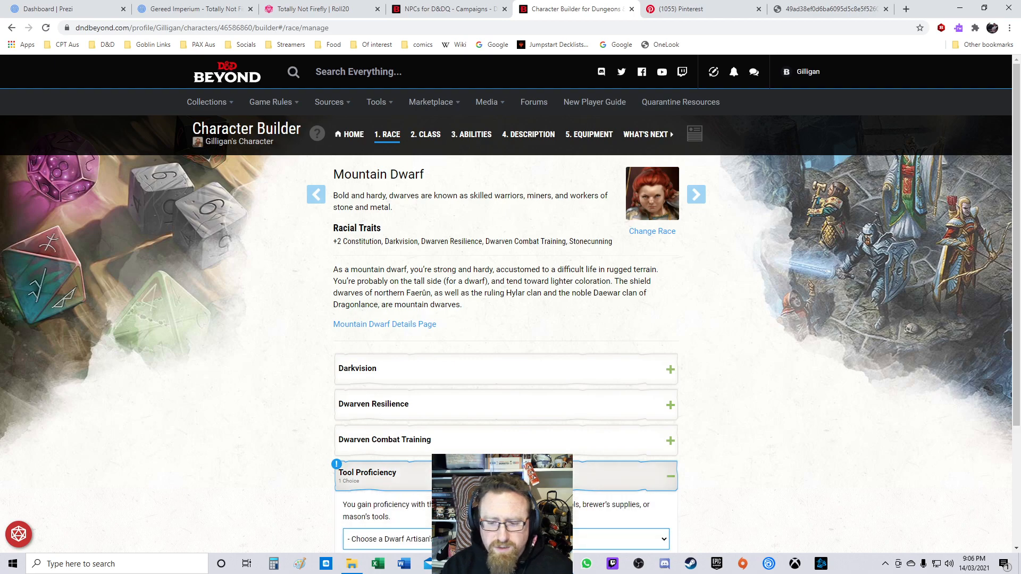
pyautogui.scroll(-1, 506, 444)
pyautogui.scroll(-2, 506, 387)
pyautogui.click(506, 378)
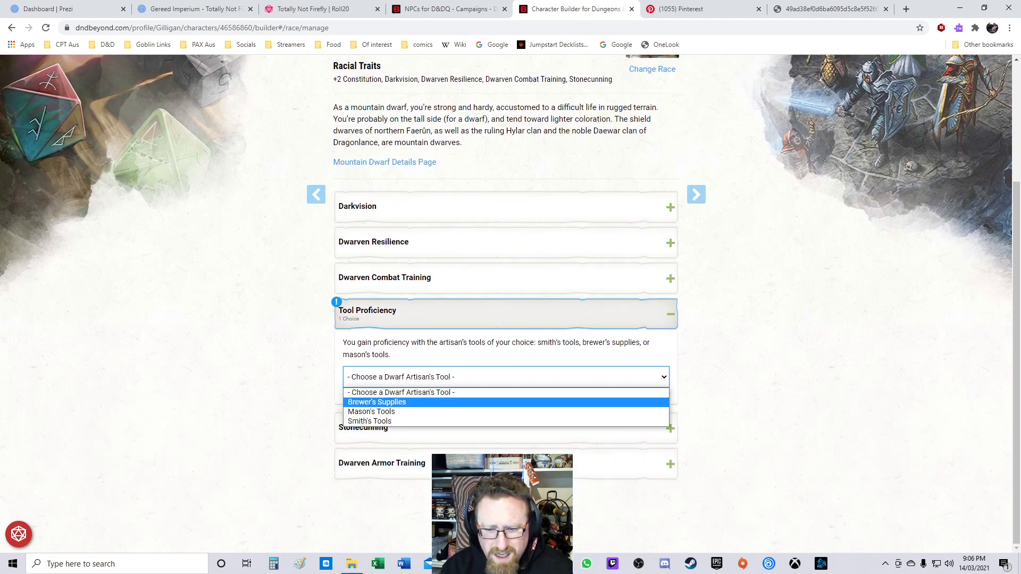
pyautogui.click(377, 402)
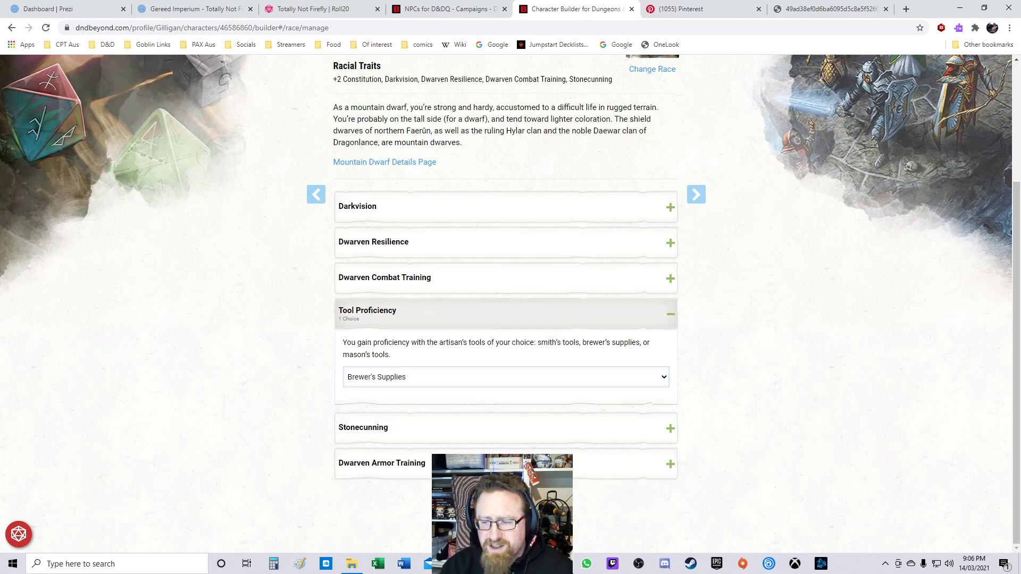
# Step: Advance to the class step and add the Monk class to the character
pyautogui.scroll(3, 697, 194)
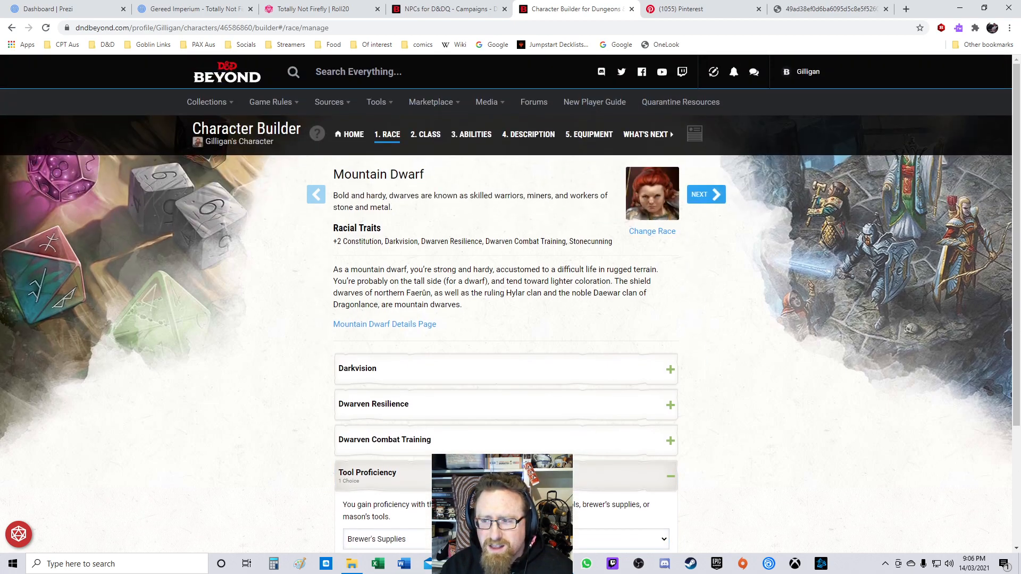
pyautogui.click(696, 194)
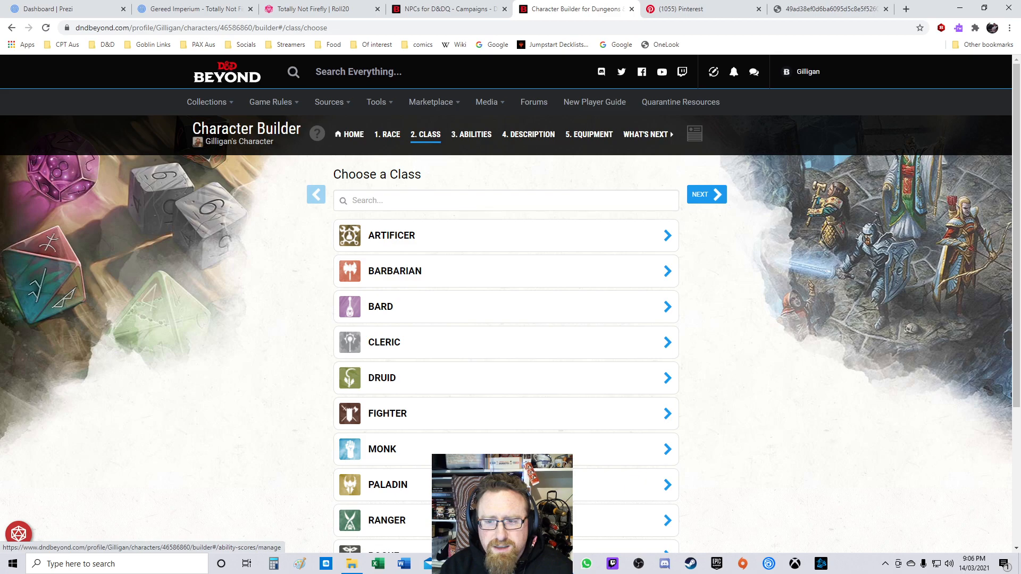
pyautogui.scroll(-2, 505, 342)
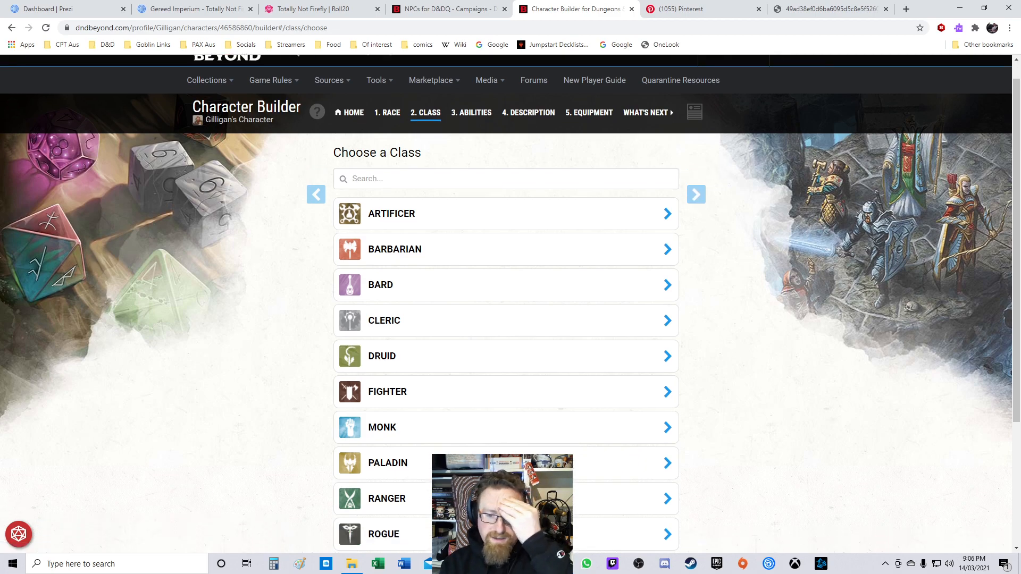
pyautogui.click(505, 342)
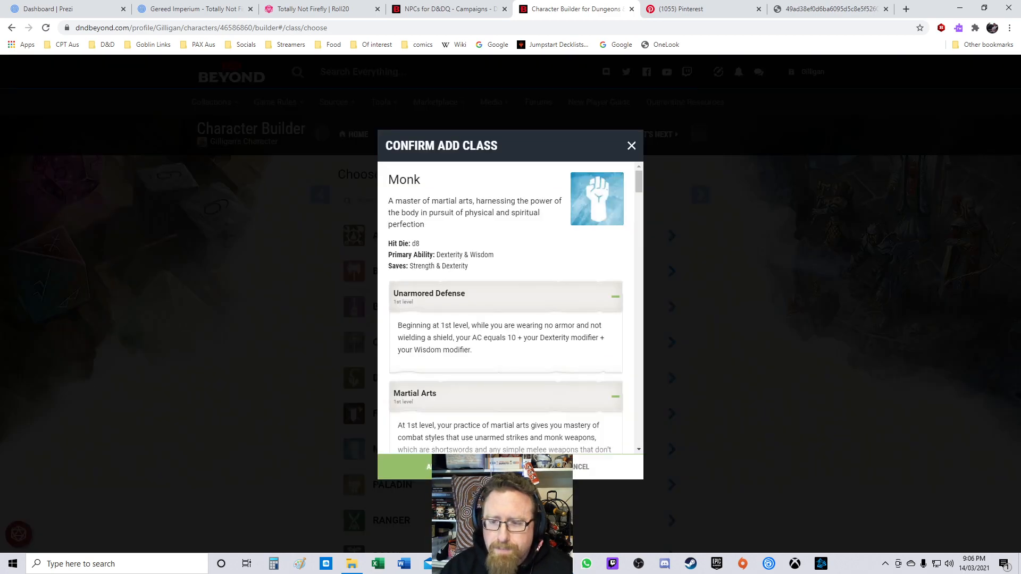
pyautogui.click(444, 467)
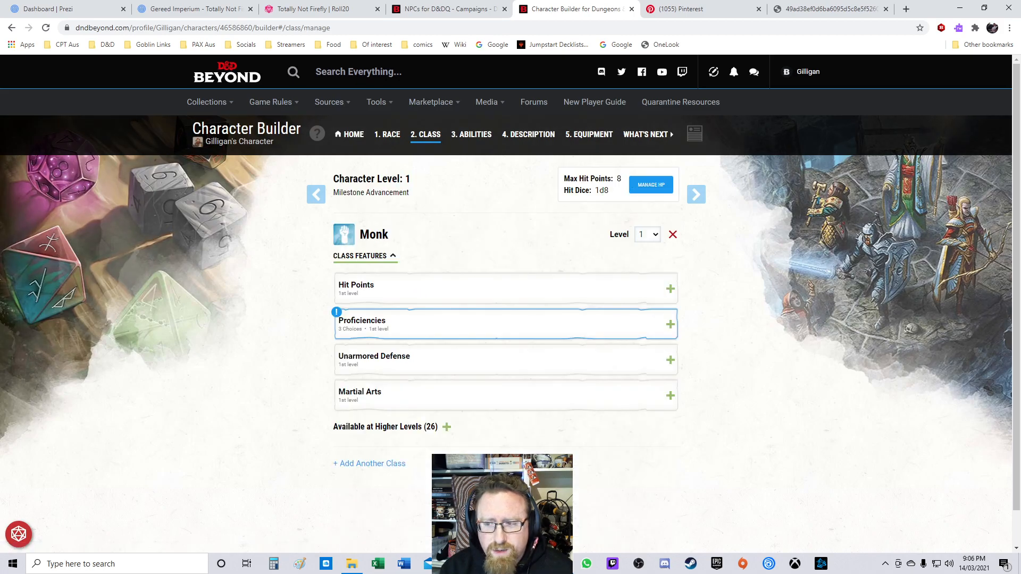
# Step: Set the Monk's proficiencies to Acrobatics and Athletics skills and Cook's Utensils as the tool
pyautogui.click(478, 324)
pyautogui.click(479, 424)
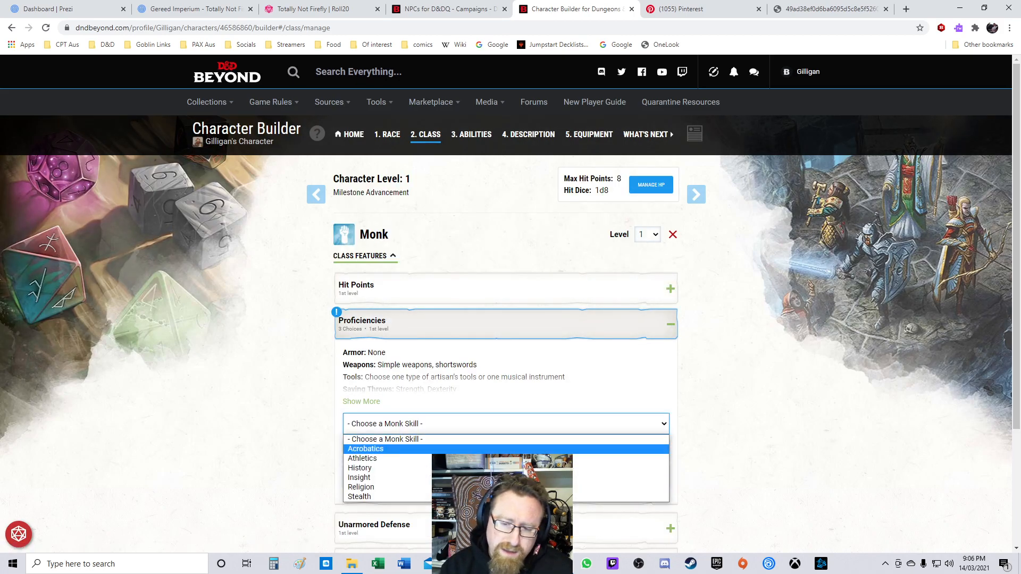
pyautogui.click(479, 449)
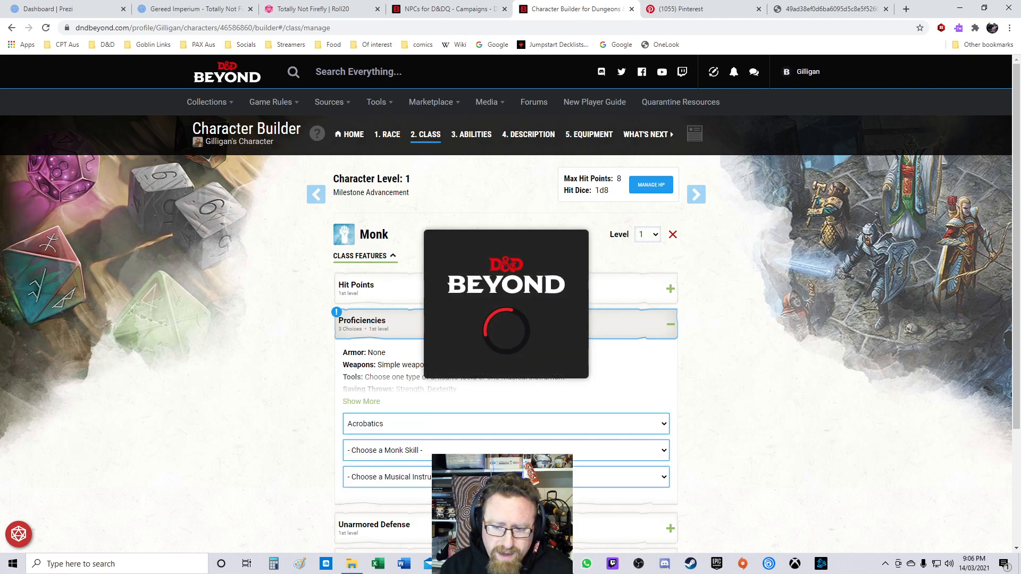
pyautogui.click(478, 451)
pyautogui.click(479, 485)
pyautogui.click(479, 451)
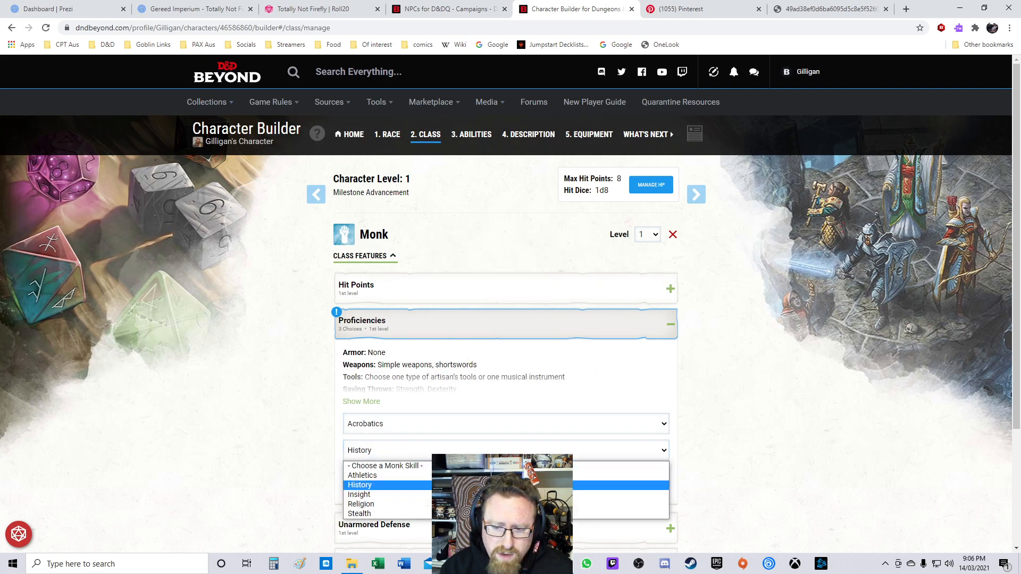
pyautogui.click(479, 476)
pyautogui.click(479, 477)
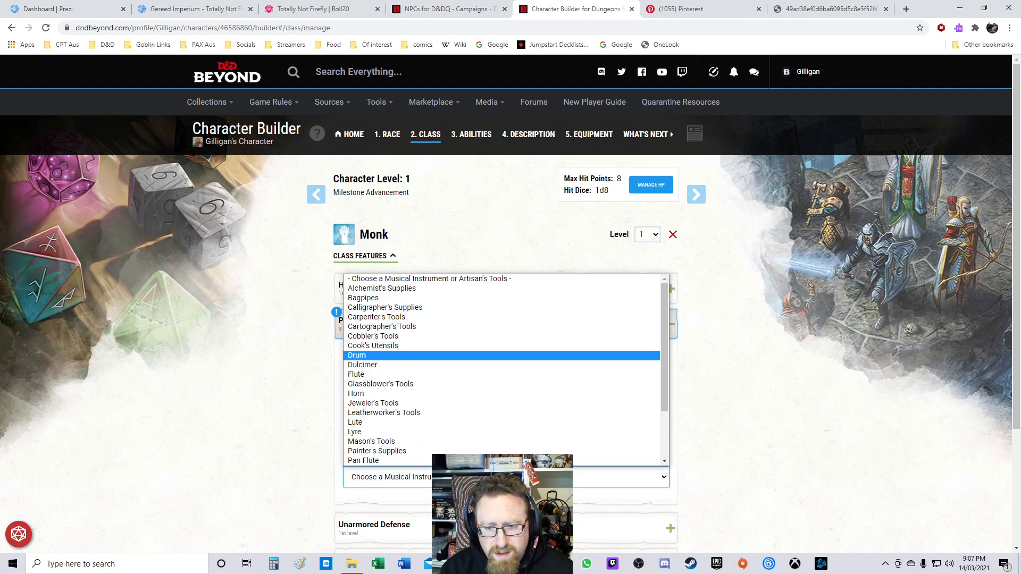
pyautogui.click(373, 346)
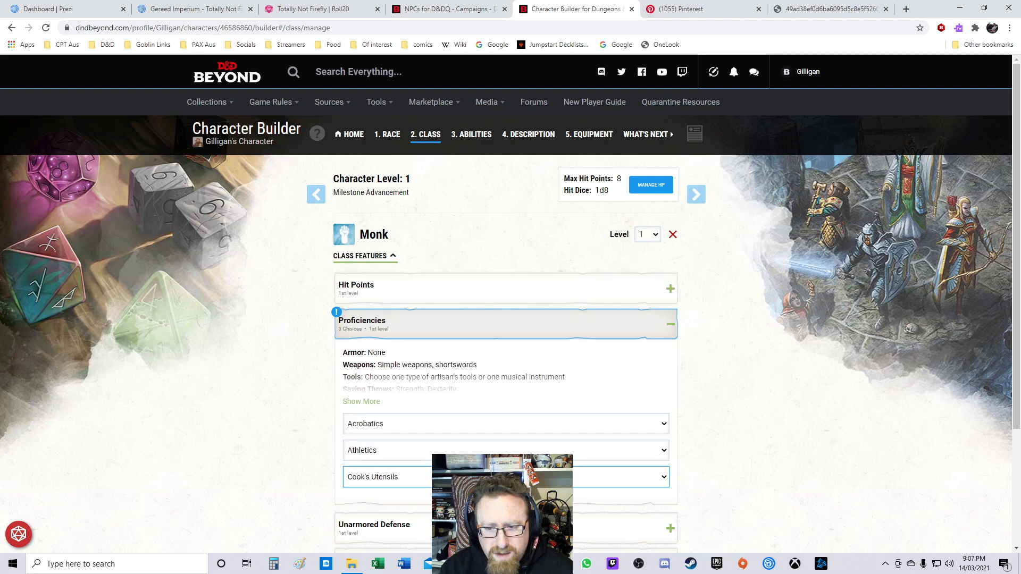
# Step: Raise the Monk class level to 5
pyautogui.scroll(-3, 506, 298)
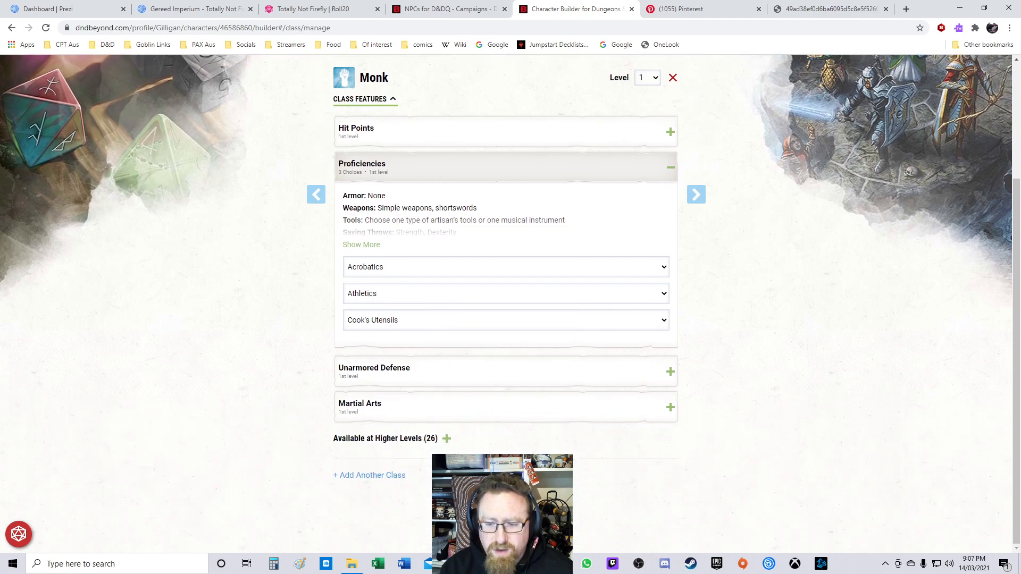
pyautogui.scroll(2, 697, 195)
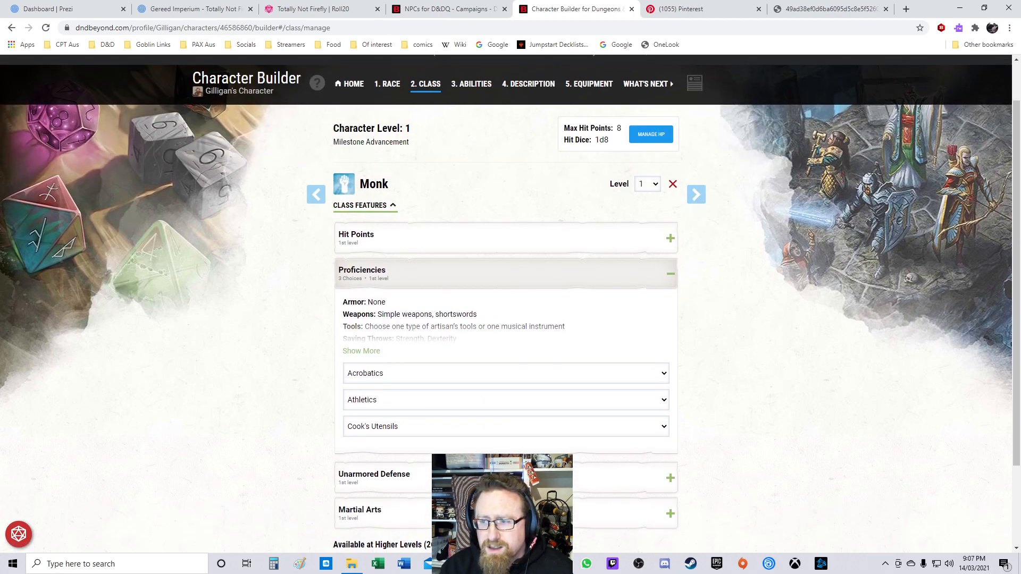
pyautogui.click(648, 184)
pyautogui.click(648, 238)
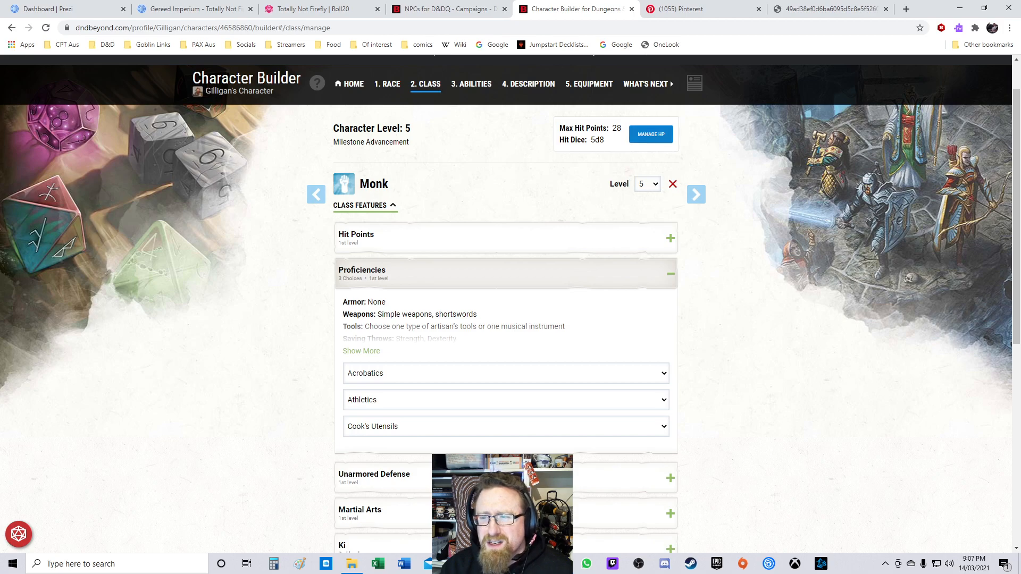
# Step: Override the character's maximum hit points to 32
pyautogui.click(651, 134)
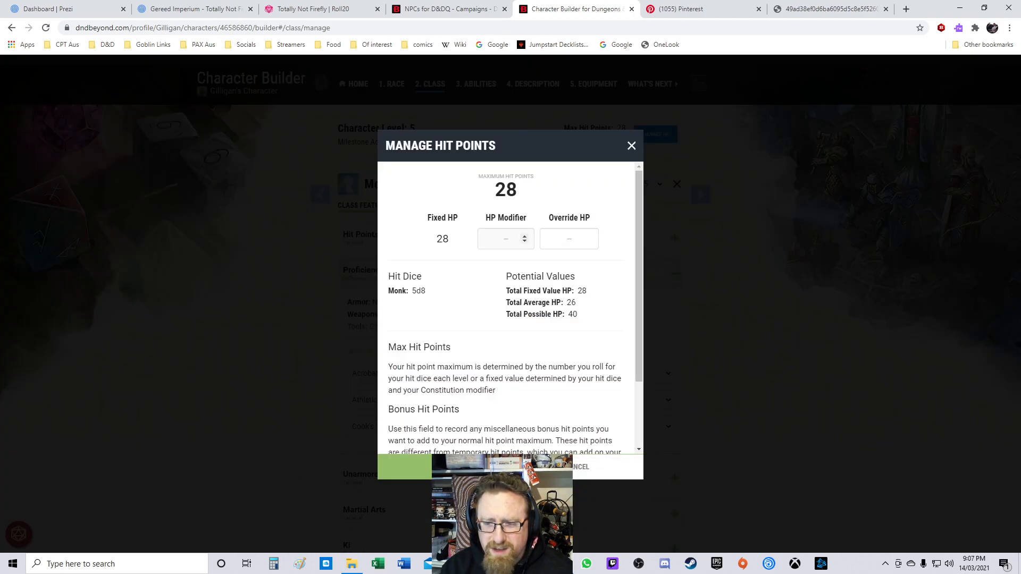
pyautogui.scroll(-2, 508, 308)
pyautogui.scroll(2, 508, 308)
pyautogui.click(566, 239)
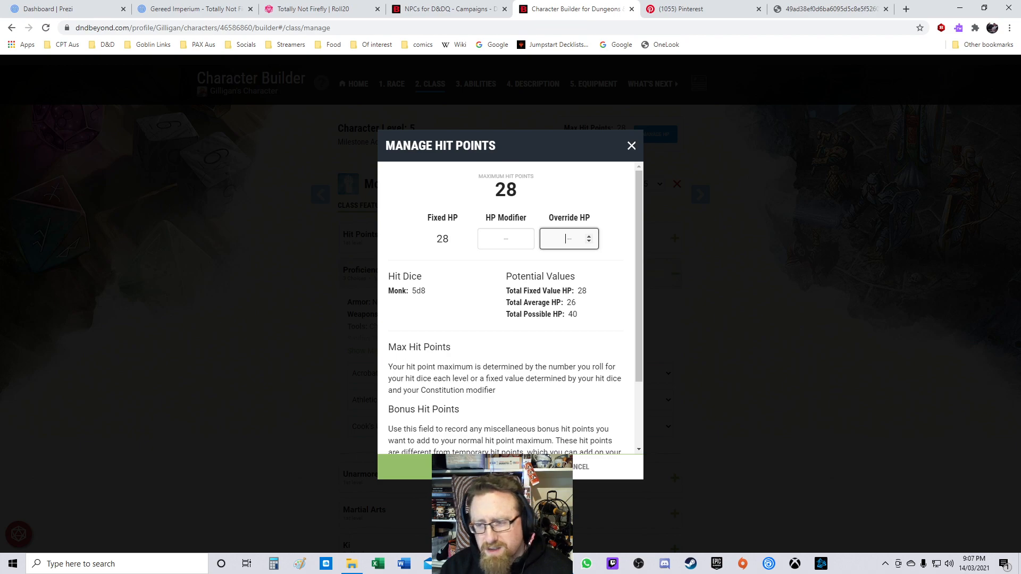
pyautogui.write('32')
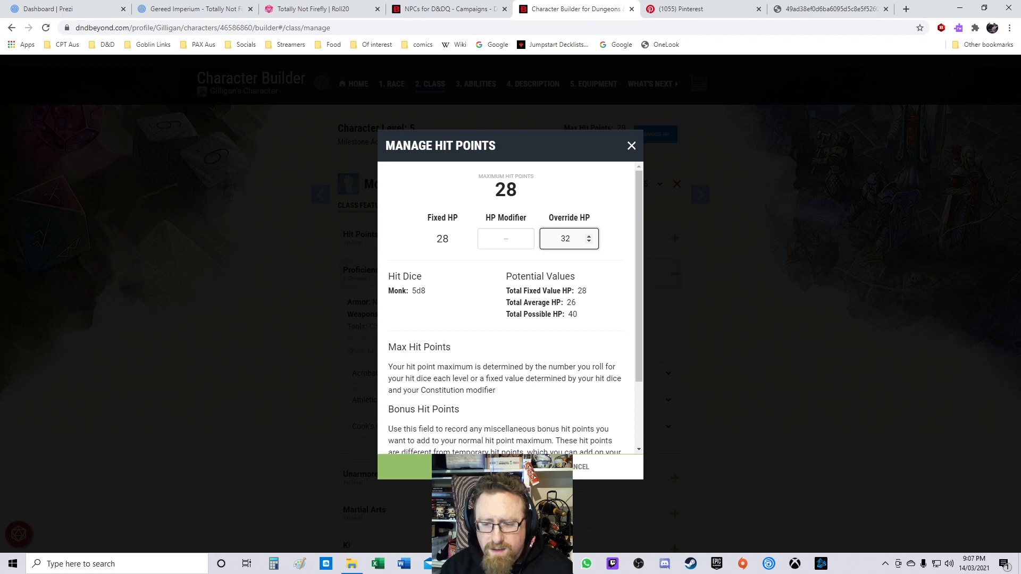
pyautogui.click(445, 468)
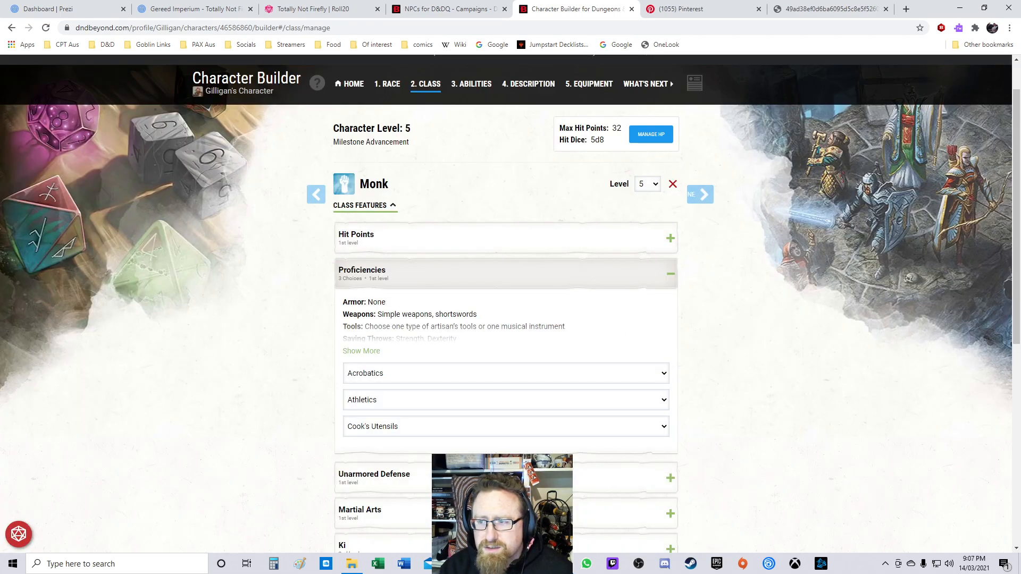
# Step: Choose Way of the Drunken Master as the Monk's monastic tradition
pyautogui.click(697, 194)
pyautogui.click(316, 194)
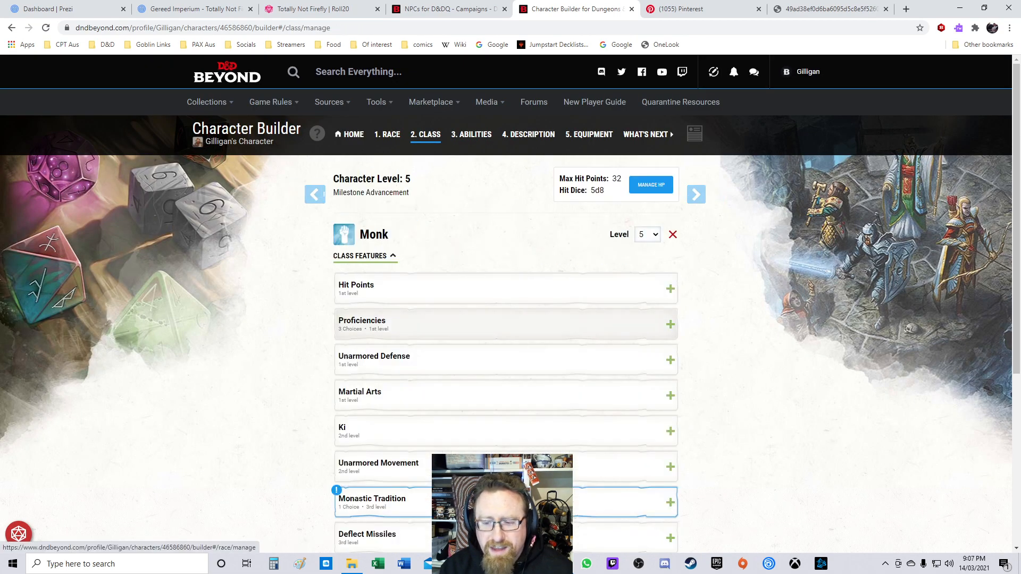
pyautogui.scroll(-5, 506, 240)
pyautogui.click(505, 237)
pyautogui.scroll(-3, 506, 250)
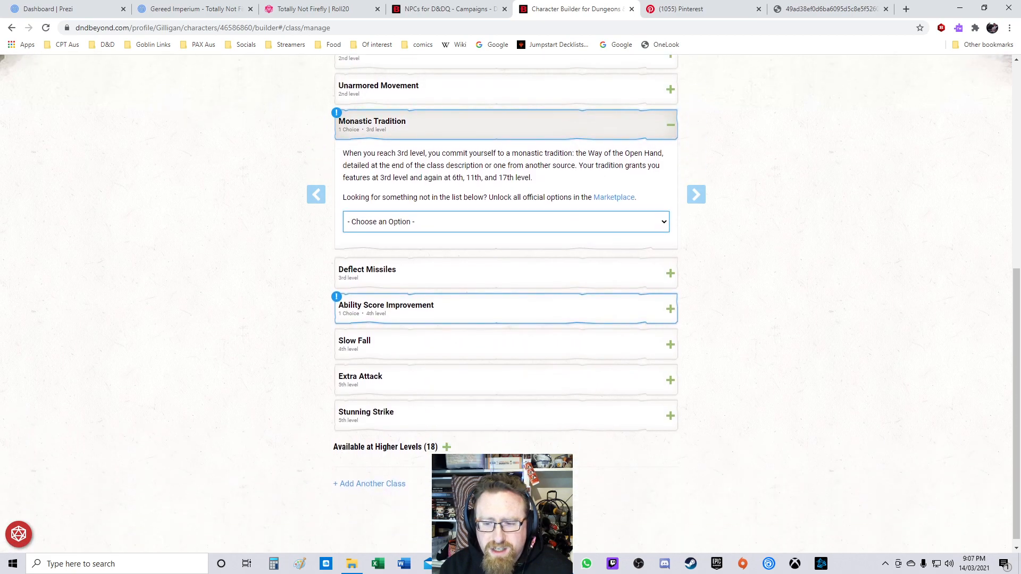
pyautogui.click(505, 213)
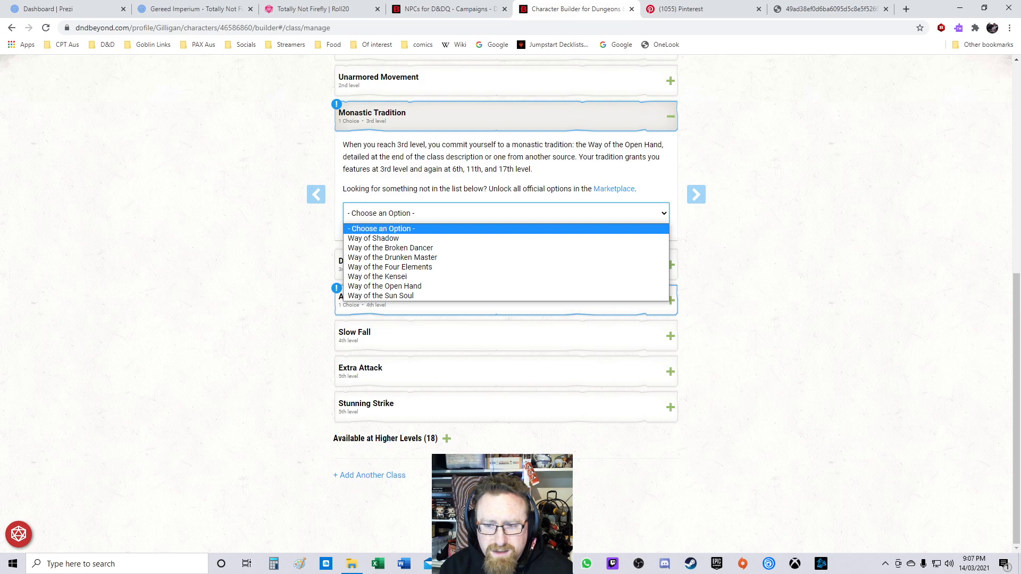
pyautogui.click(393, 258)
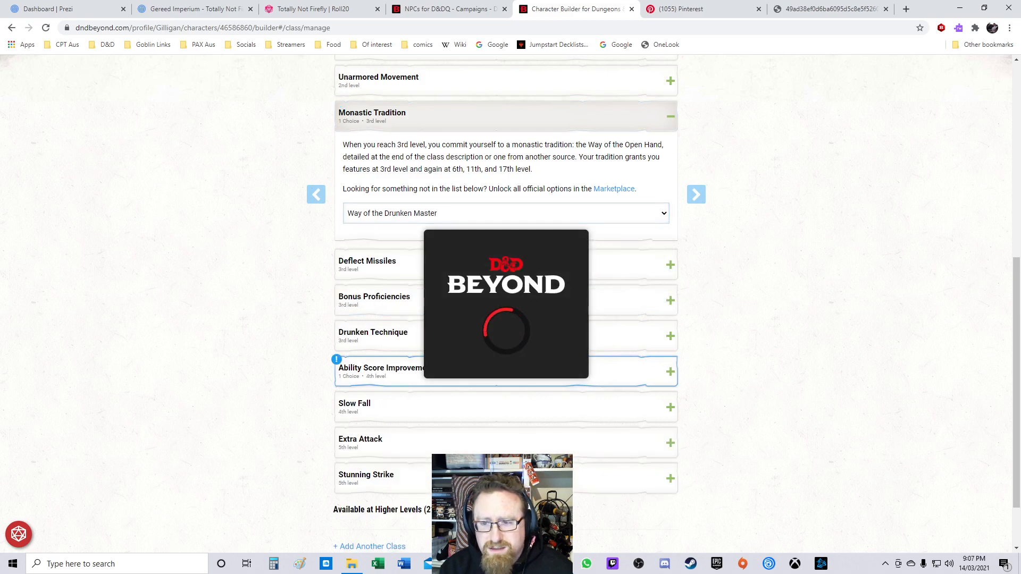
# Step: Take the 4th-level Ability Score Improvement, putting both increases into Dexterity
pyautogui.scroll(-1, 505, 335)
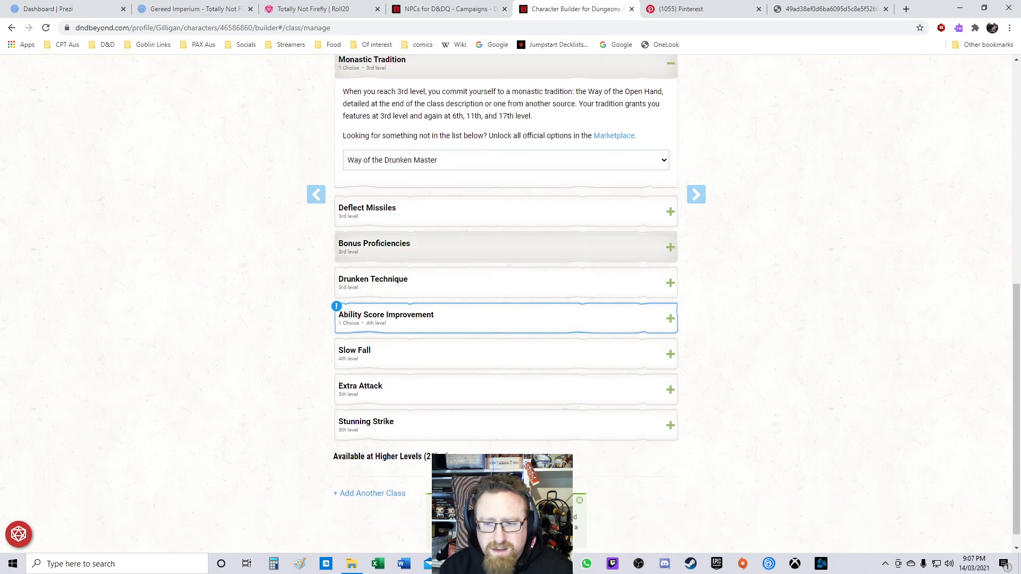
pyautogui.click(505, 319)
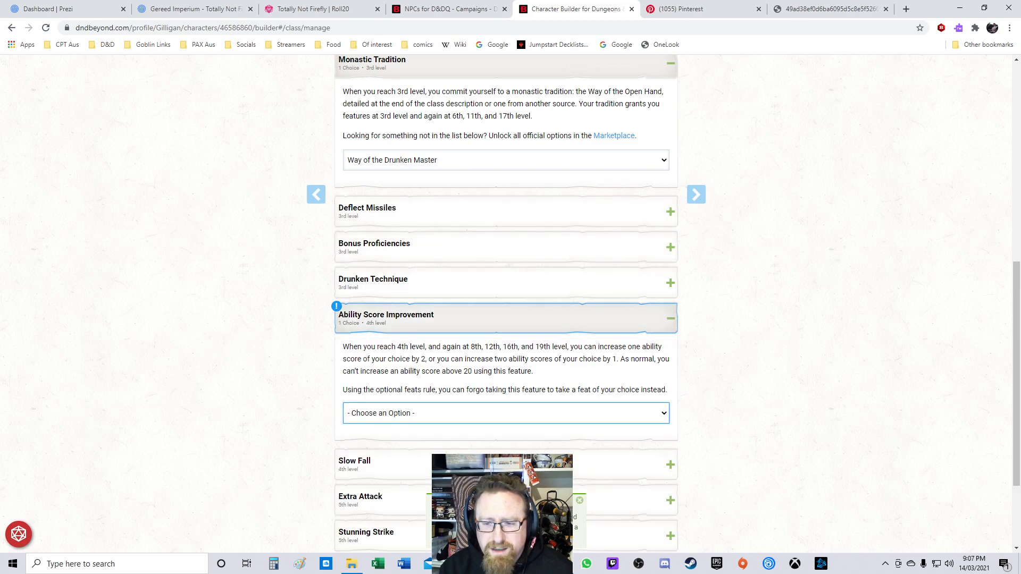
pyautogui.scroll(-2, 506, 353)
pyautogui.click(505, 308)
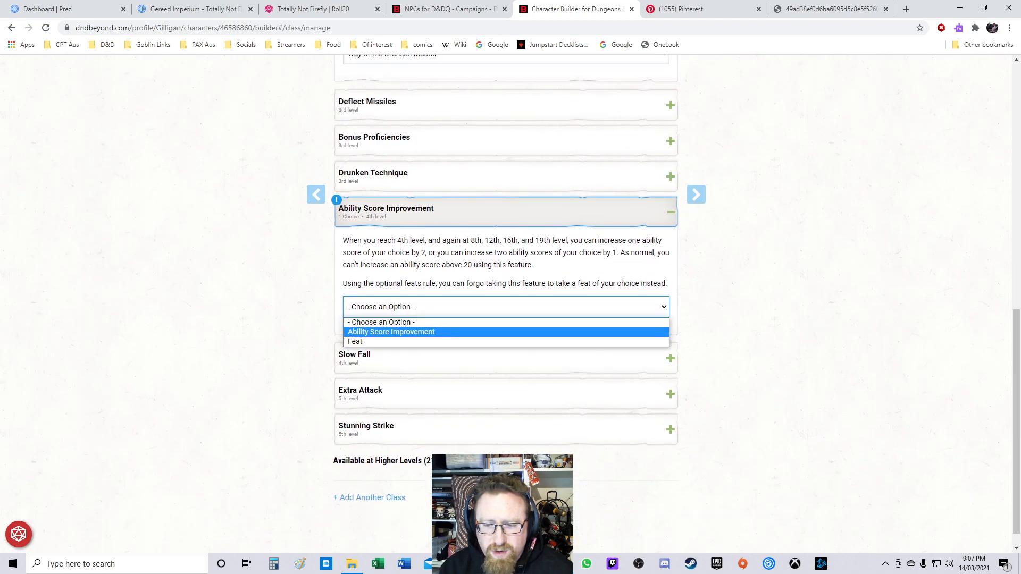
pyautogui.click(505, 333)
pyautogui.click(505, 334)
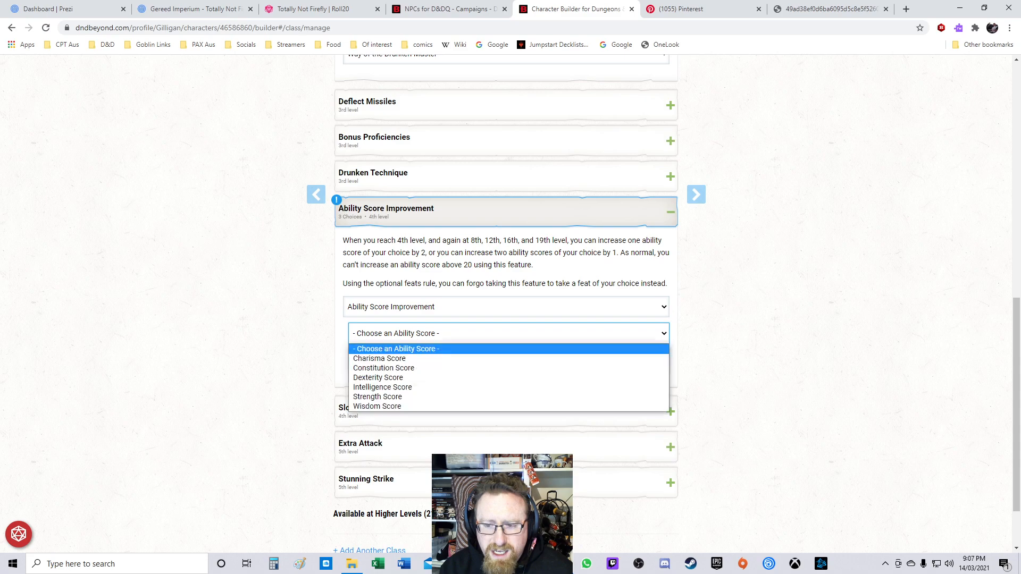
pyautogui.click(506, 378)
pyautogui.click(505, 360)
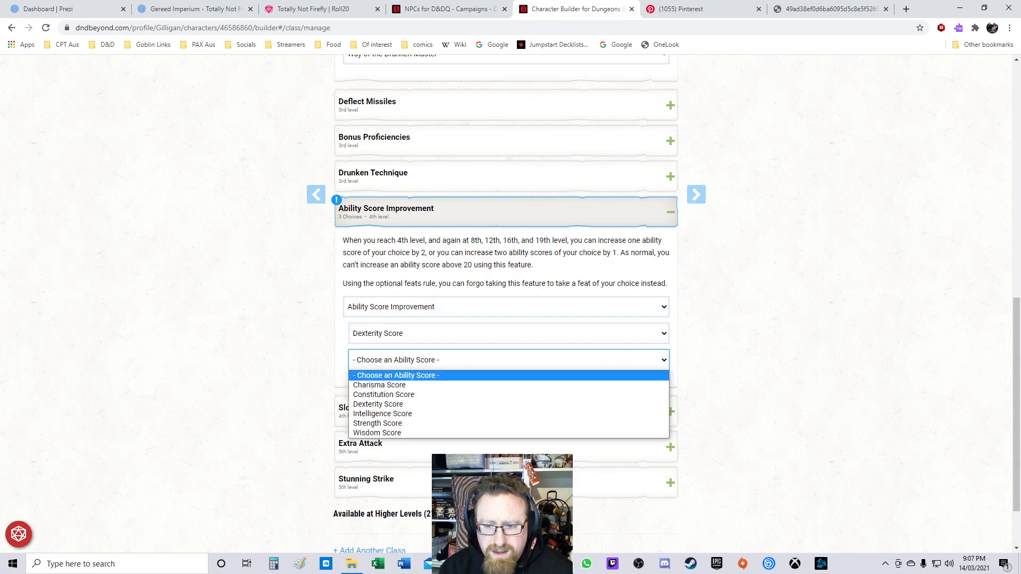
pyautogui.click(505, 405)
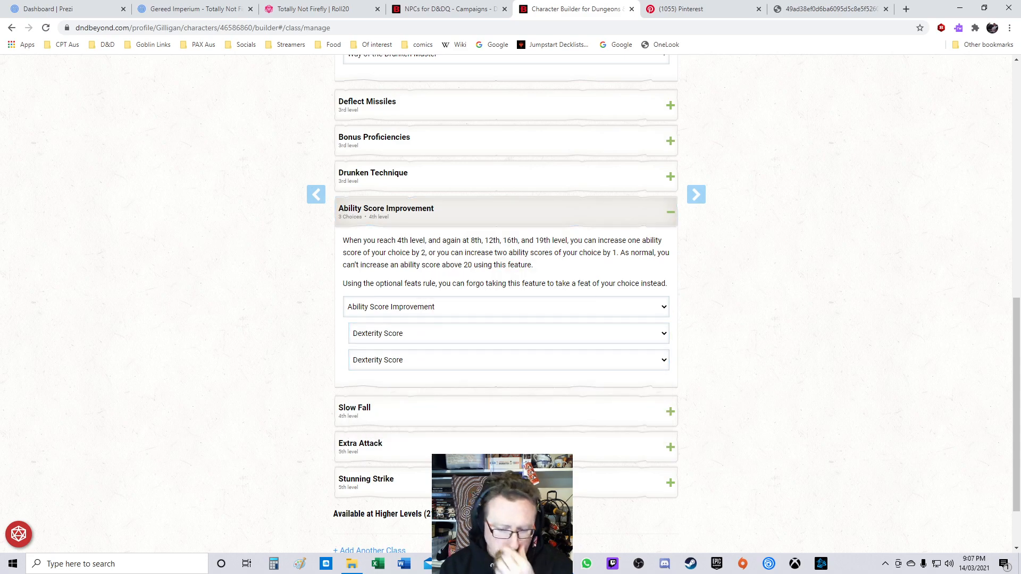
# Step: Move to the ability scores step and choose Point Buy as the generation method
pyautogui.scroll(-2, 506, 303)
pyautogui.click(698, 194)
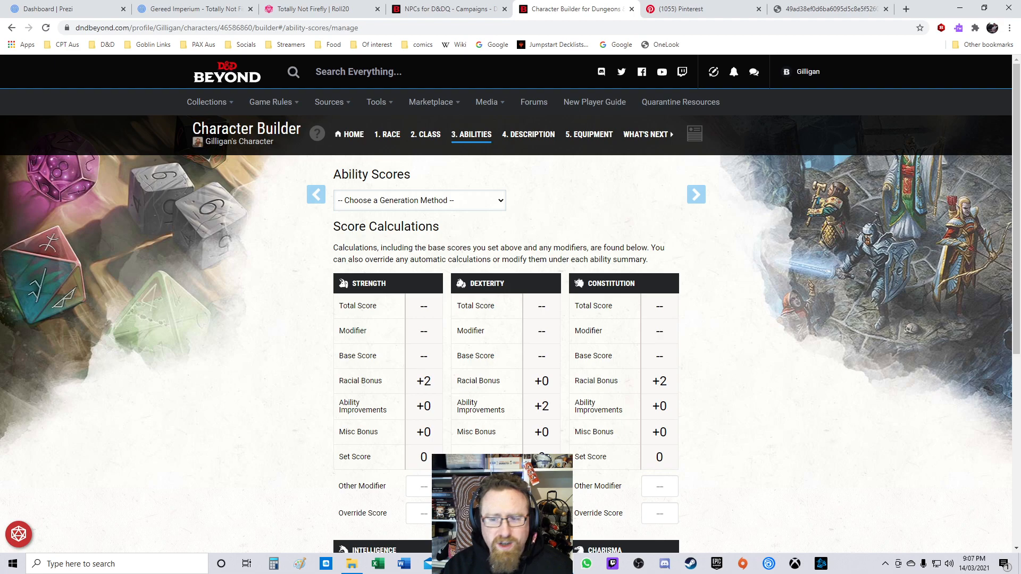
pyautogui.click(420, 200)
pyautogui.click(420, 247)
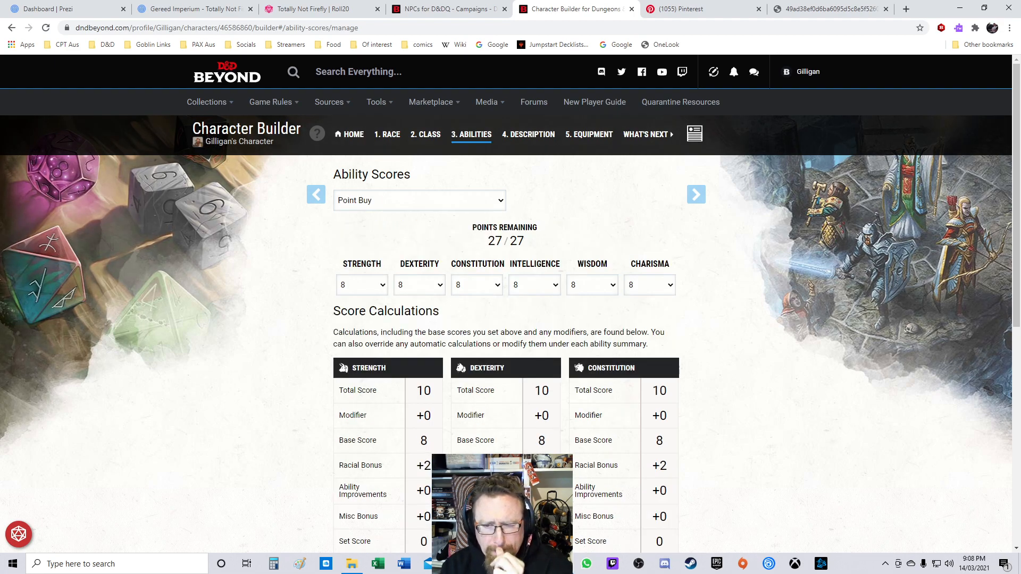
# Step: Set the Dexterity base score to 14 in the point buy
pyautogui.scroll(-7, 510, 303)
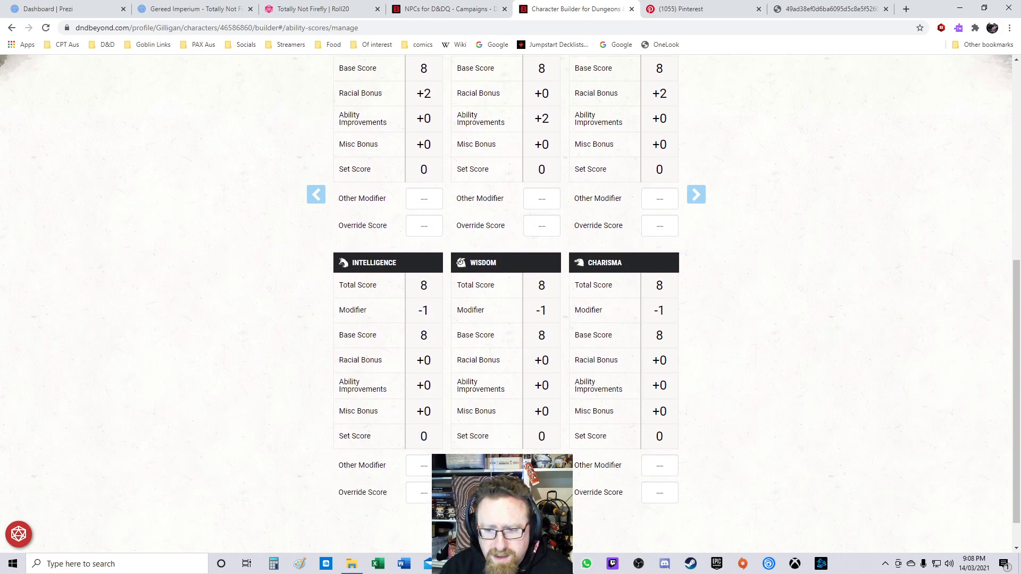
pyautogui.scroll(3, 511, 301)
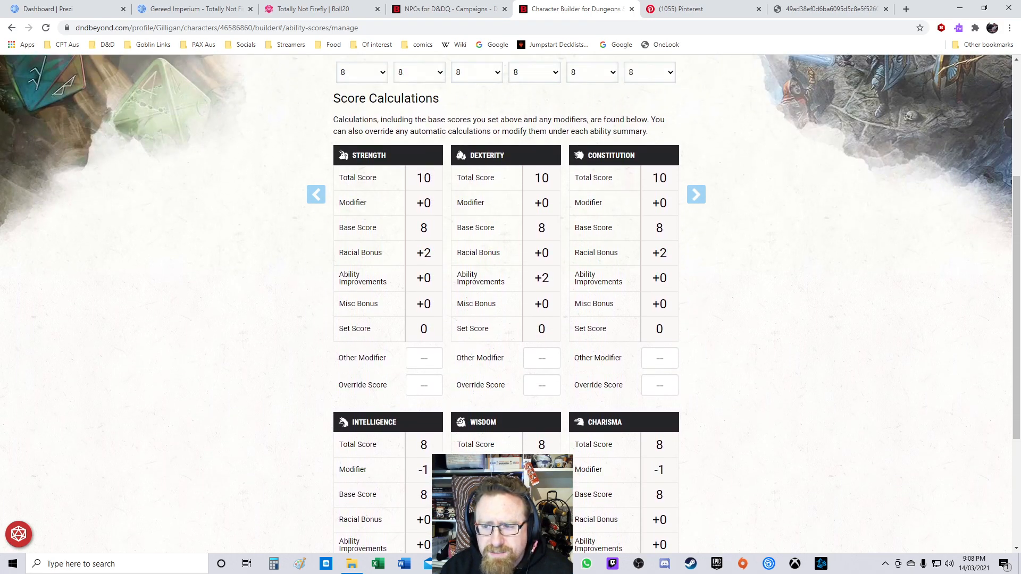
pyautogui.scroll(2, 511, 303)
pyautogui.click(420, 179)
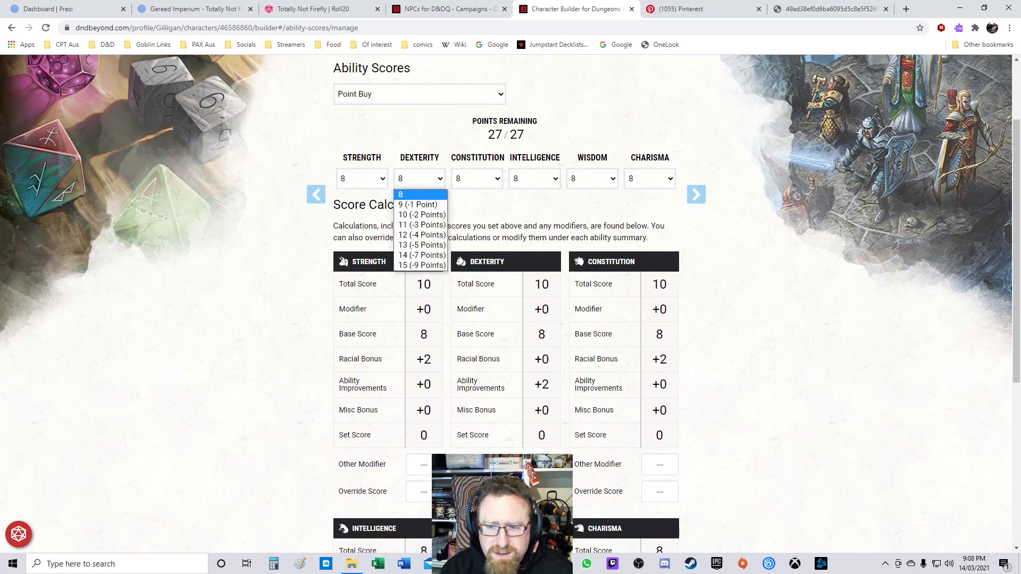
pyautogui.click(420, 265)
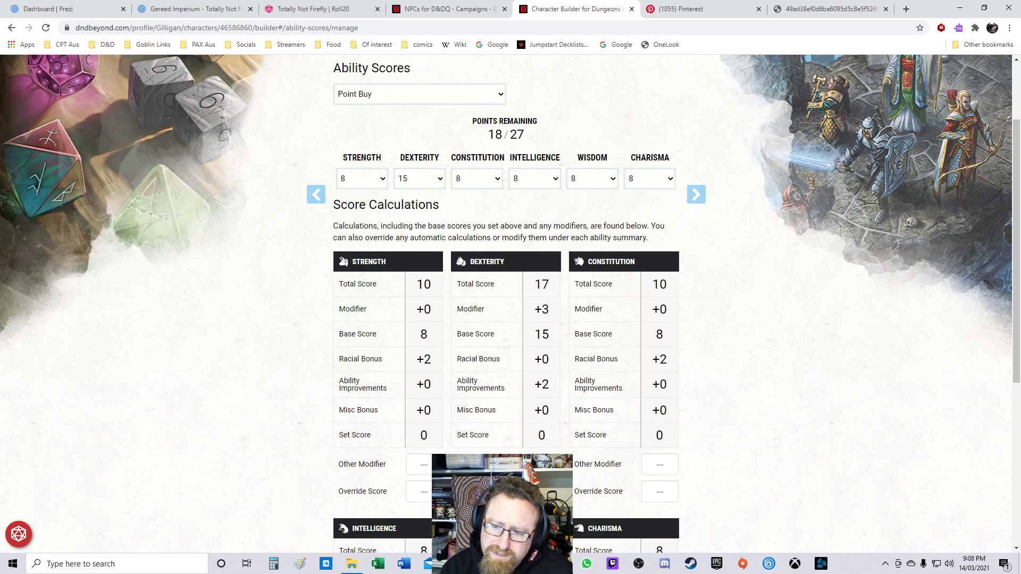
pyautogui.click(420, 178)
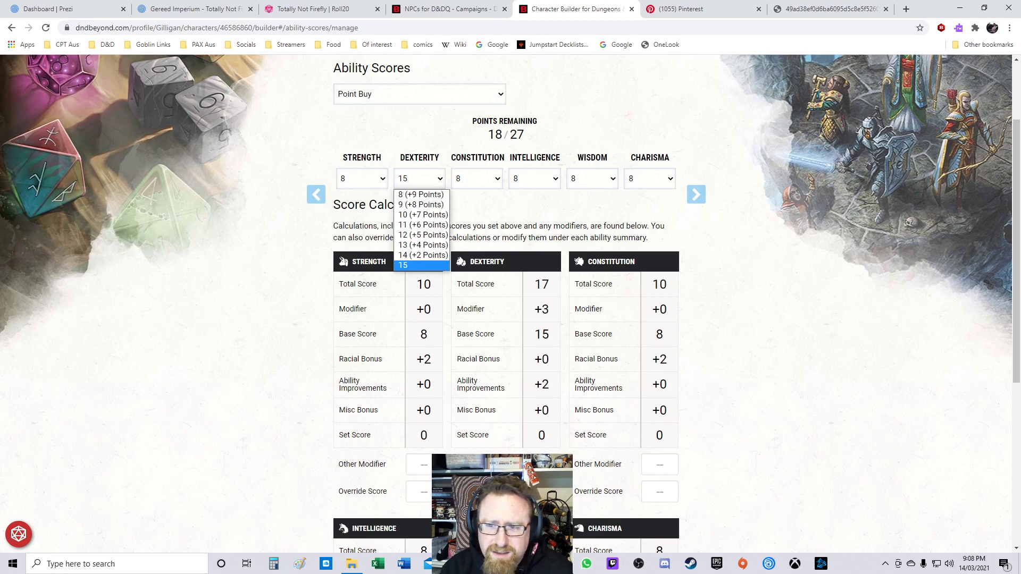
pyautogui.click(419, 255)
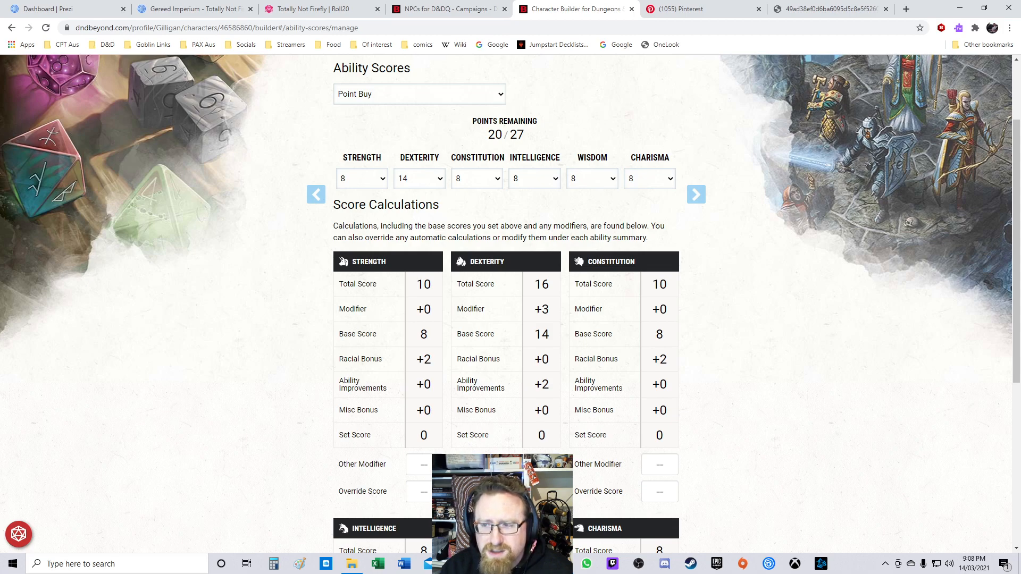
# Step: Set the Constitution base score to 14 and the Intelligence base score to 10 in the point buy
pyautogui.click(477, 179)
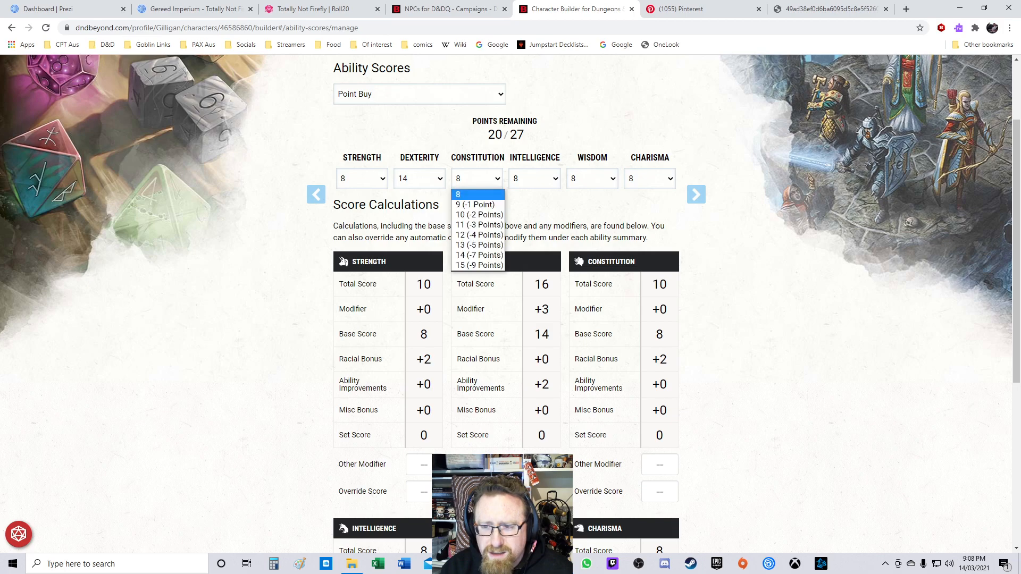
pyautogui.click(479, 255)
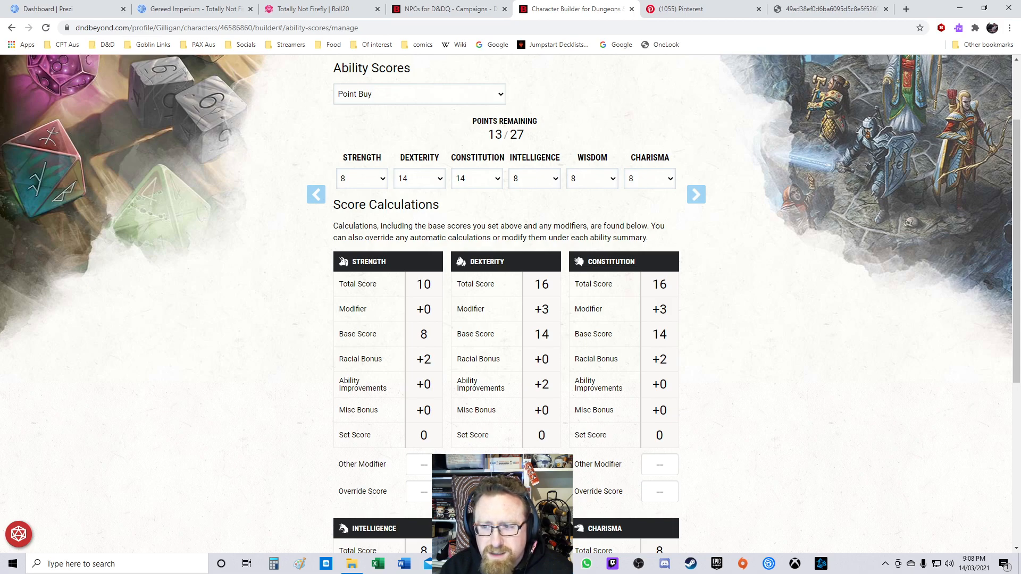
pyautogui.click(535, 178)
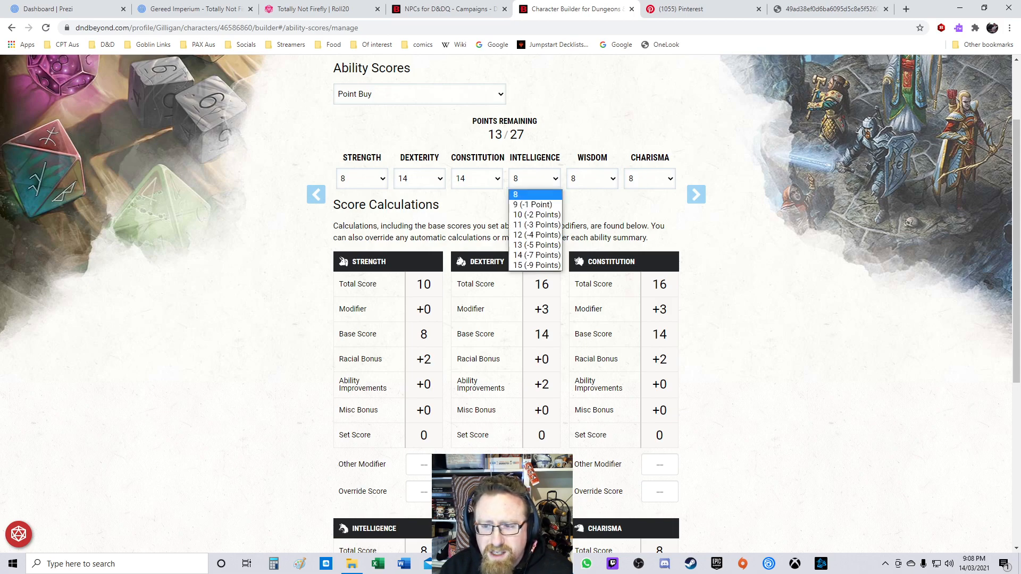
pyautogui.click(532, 213)
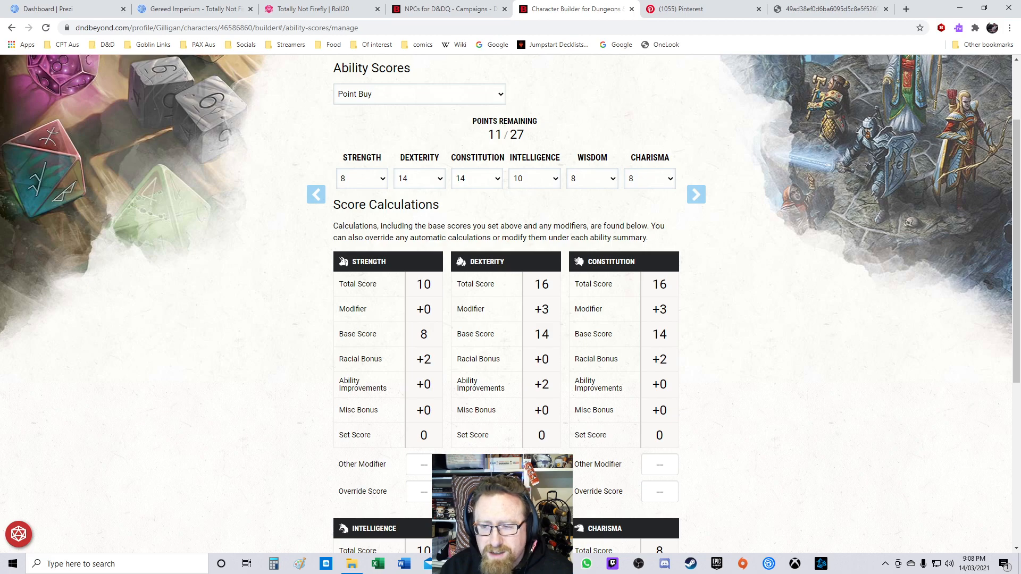
pyautogui.scroll(-5, 511, 303)
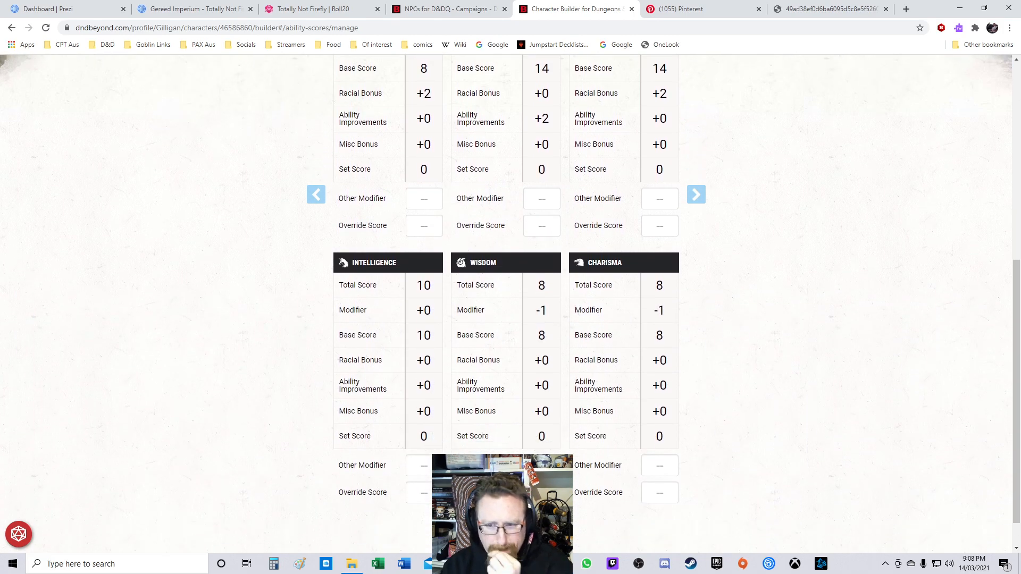
pyautogui.scroll(7, 511, 304)
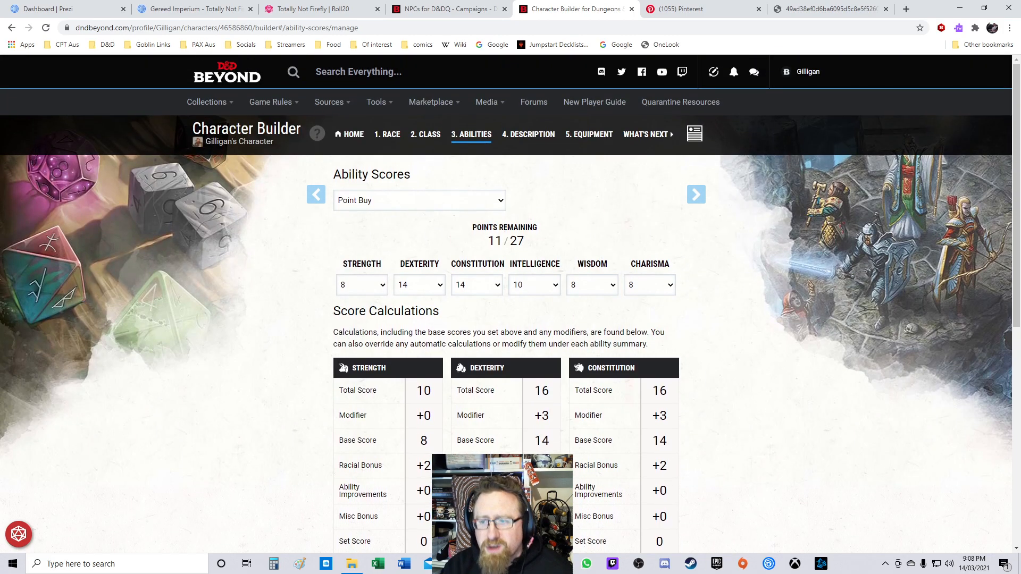
# Step: Set the Charisma base score to 12 in the point buy
pyautogui.click(650, 285)
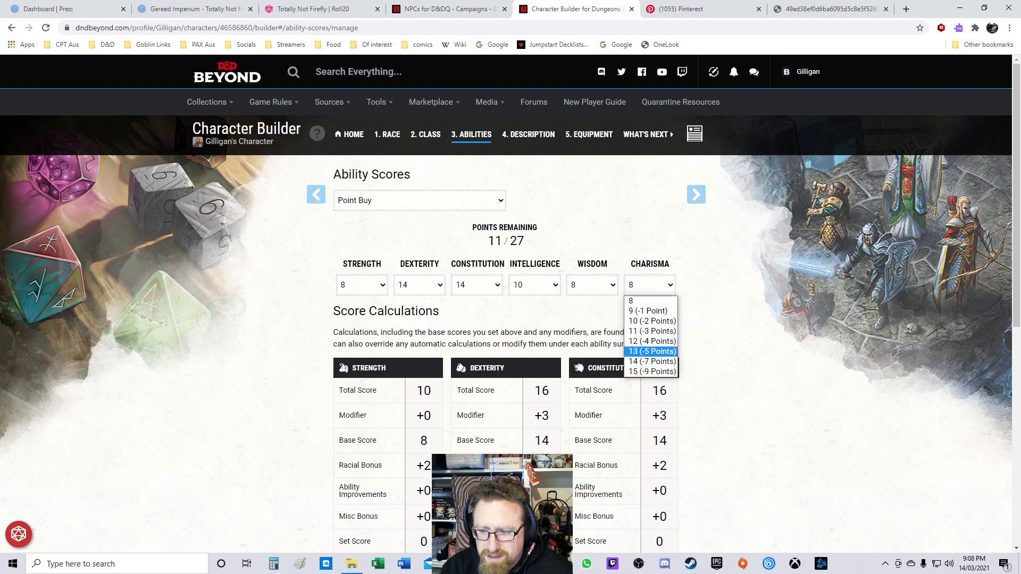
pyautogui.click(652, 341)
pyautogui.scroll(-7, 652, 341)
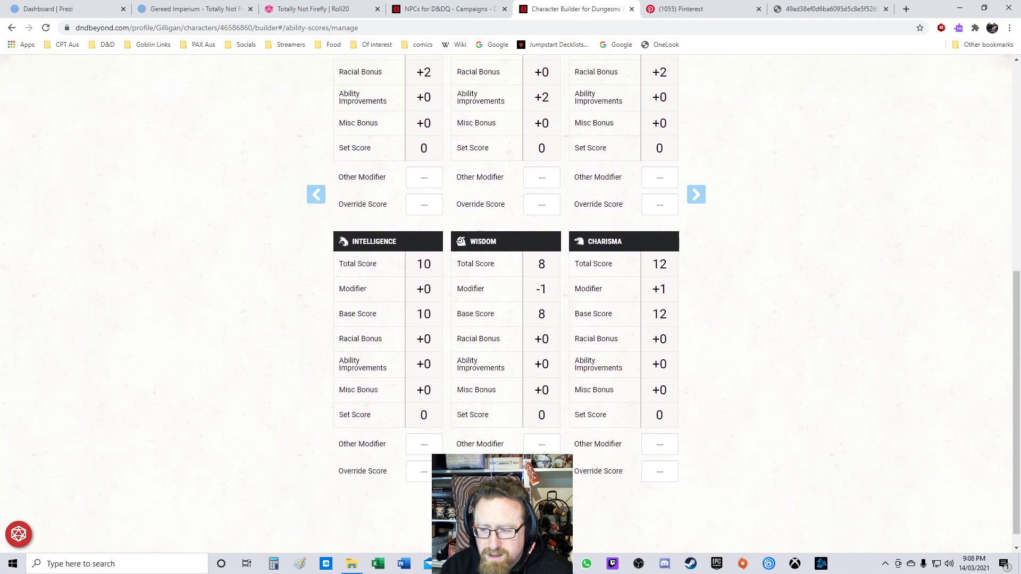
pyautogui.scroll(8, 511, 299)
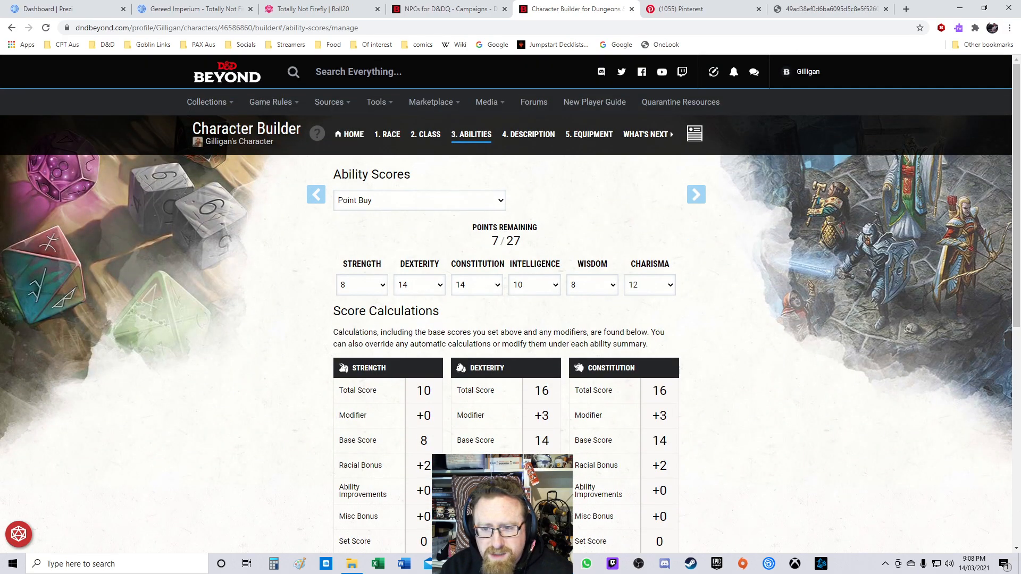
# Step: Set the Strength base score to 12 in the point buy
pyautogui.click(363, 285)
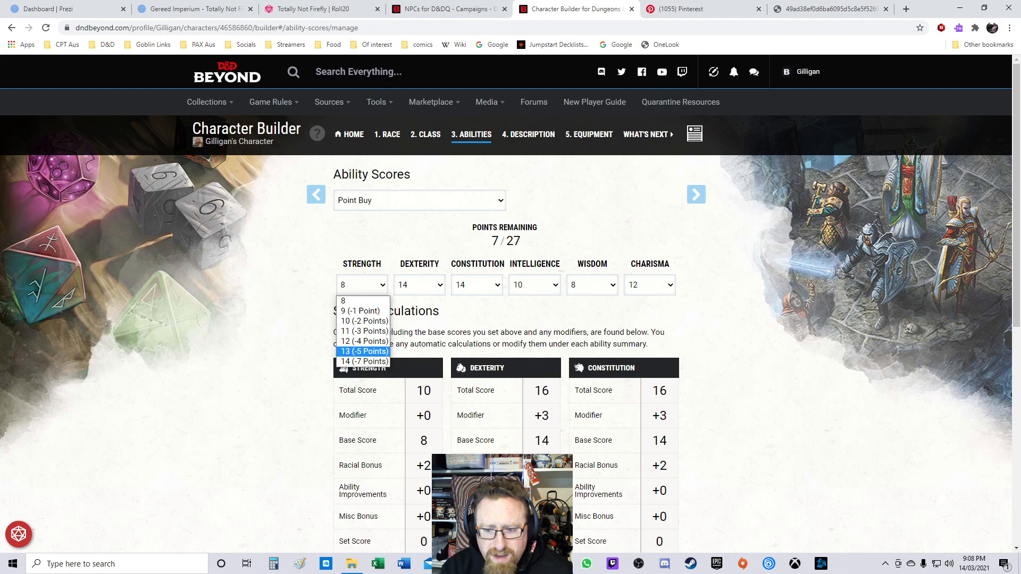
pyautogui.click(364, 351)
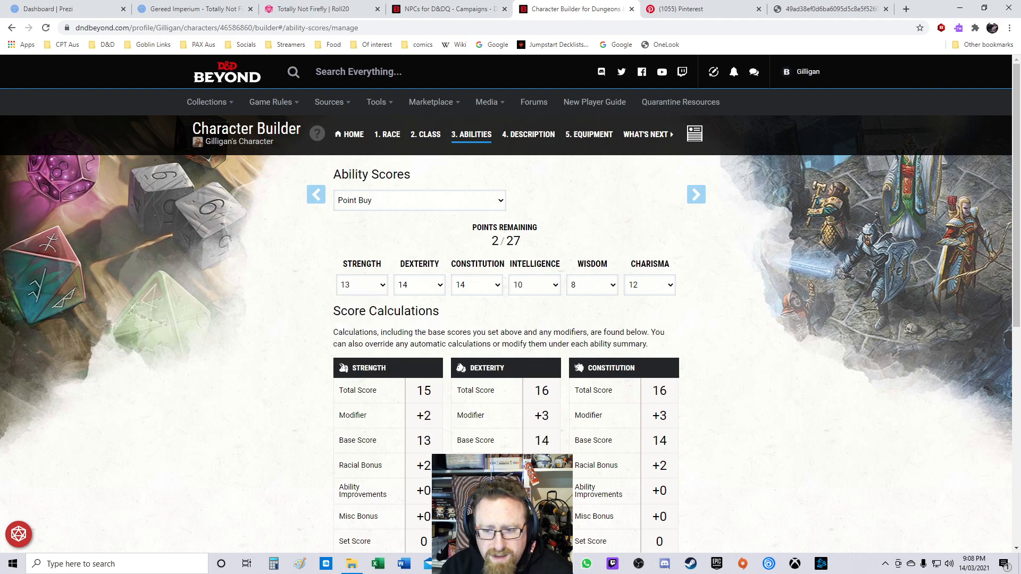
pyautogui.click(362, 285)
pyautogui.click(364, 340)
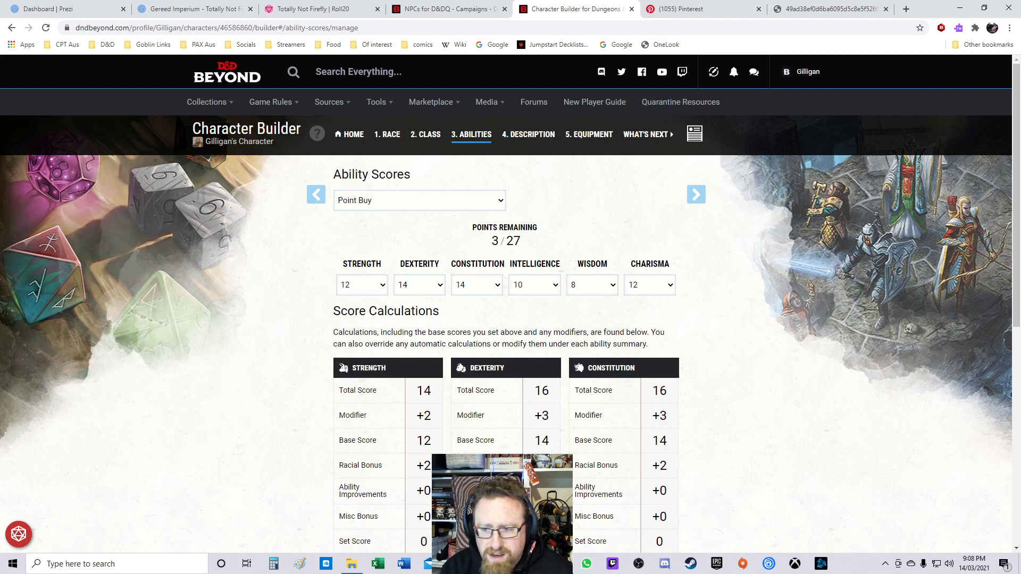
# Step: Raise the Intelligence base score to 13, spending the remaining points
pyautogui.click(592, 285)
pyautogui.click(535, 285)
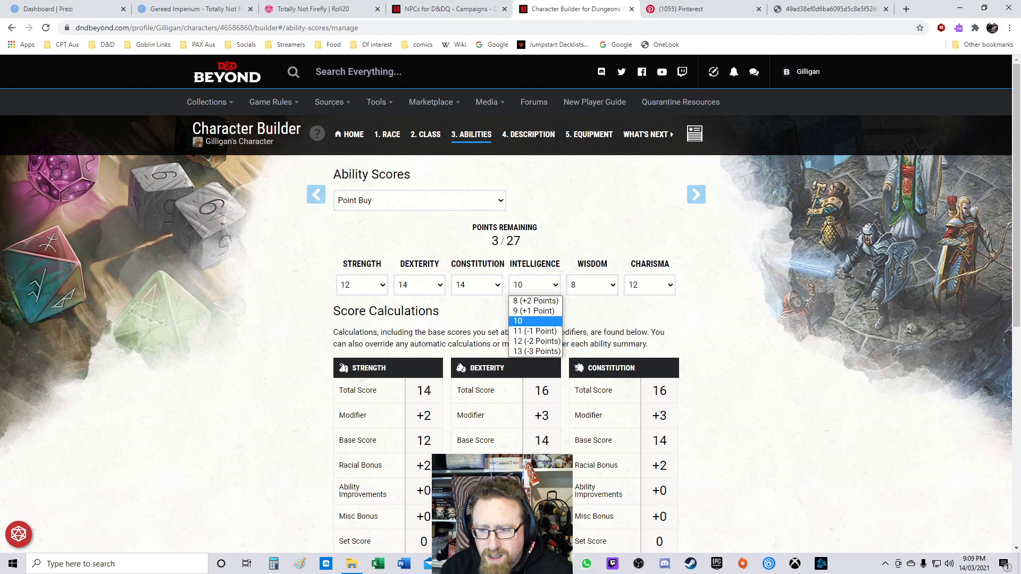
pyautogui.click(592, 285)
pyautogui.click(535, 286)
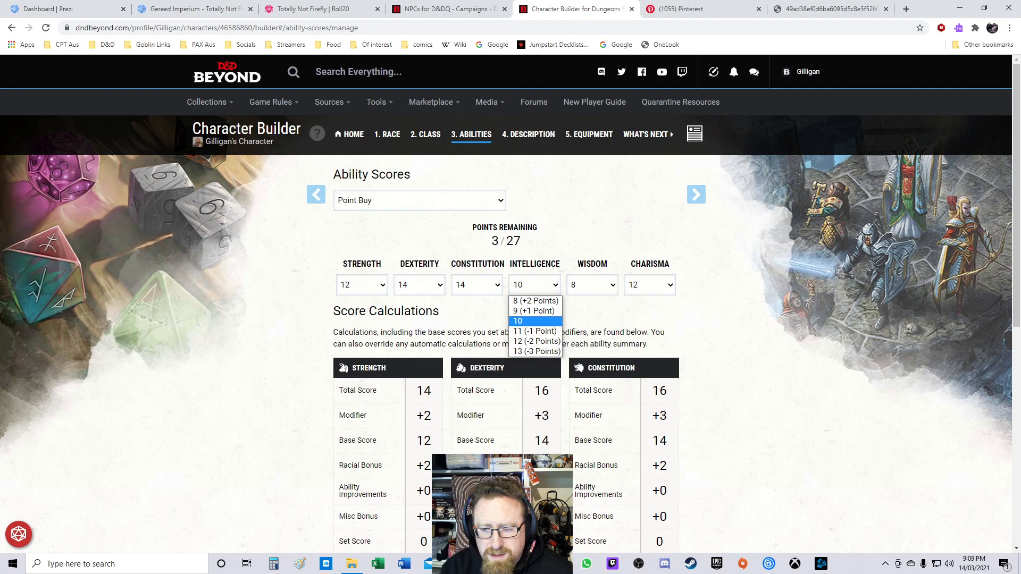
pyautogui.click(536, 351)
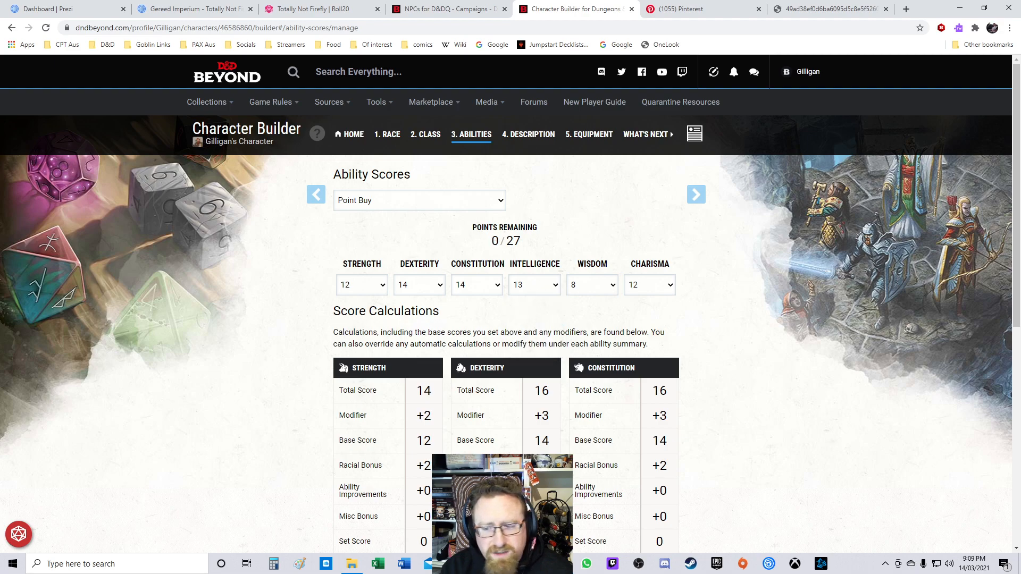
pyautogui.scroll(-2, 505, 265)
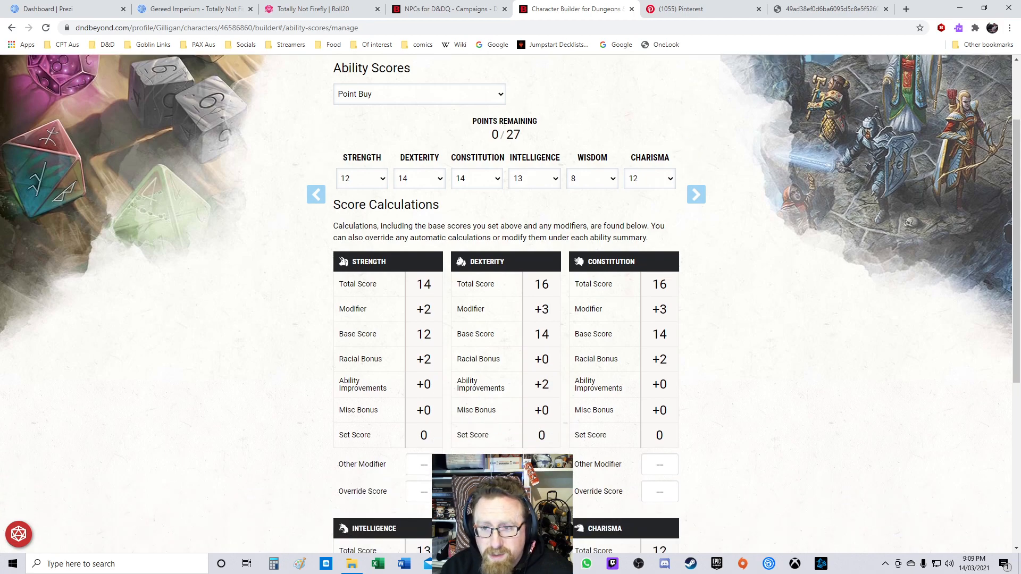
pyautogui.scroll(2, 696, 195)
# Step: Move on to the description step and choose Sailor as the character's background
pyautogui.click(696, 194)
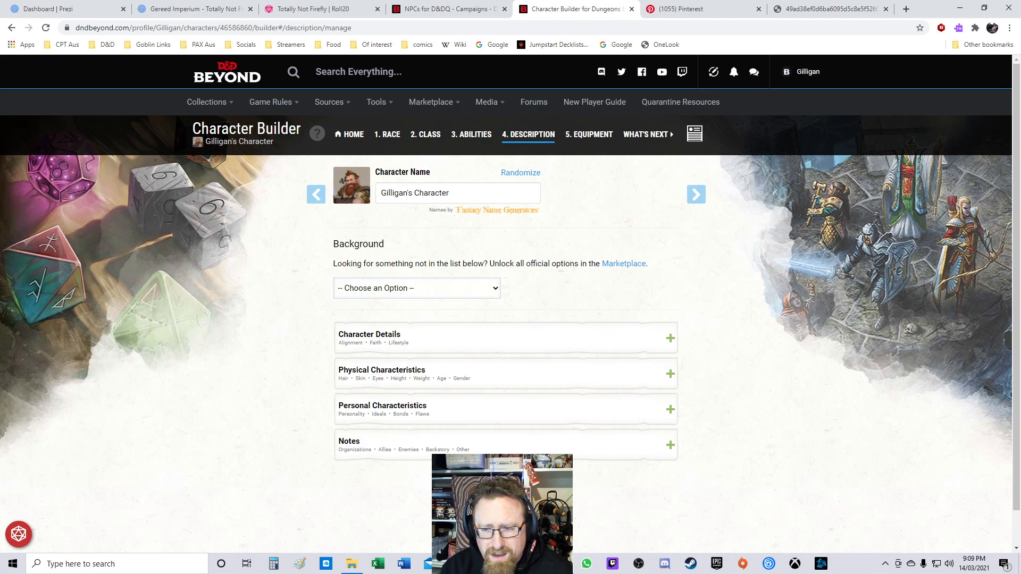
pyautogui.click(417, 289)
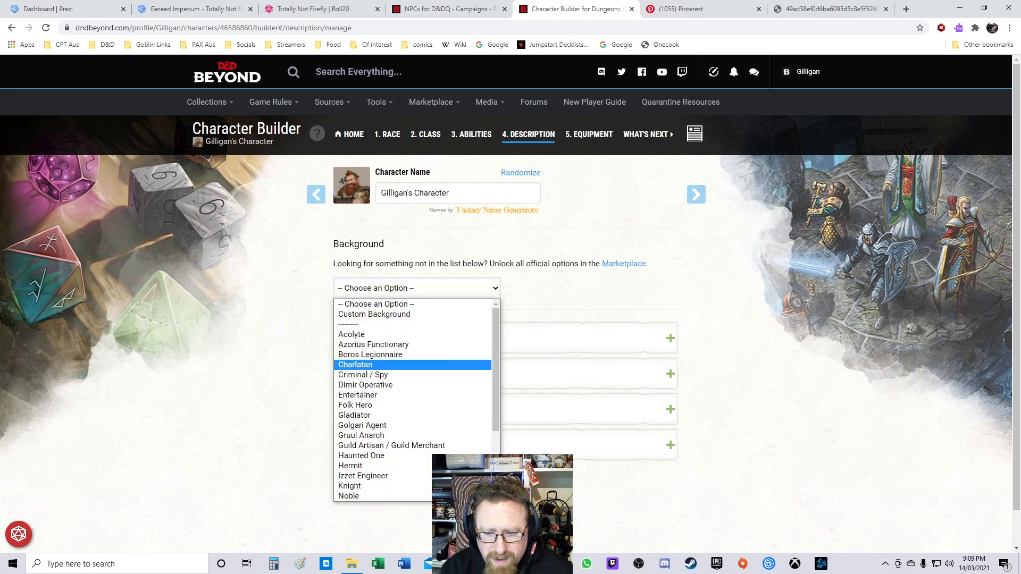
pyautogui.scroll(-3, 416, 400)
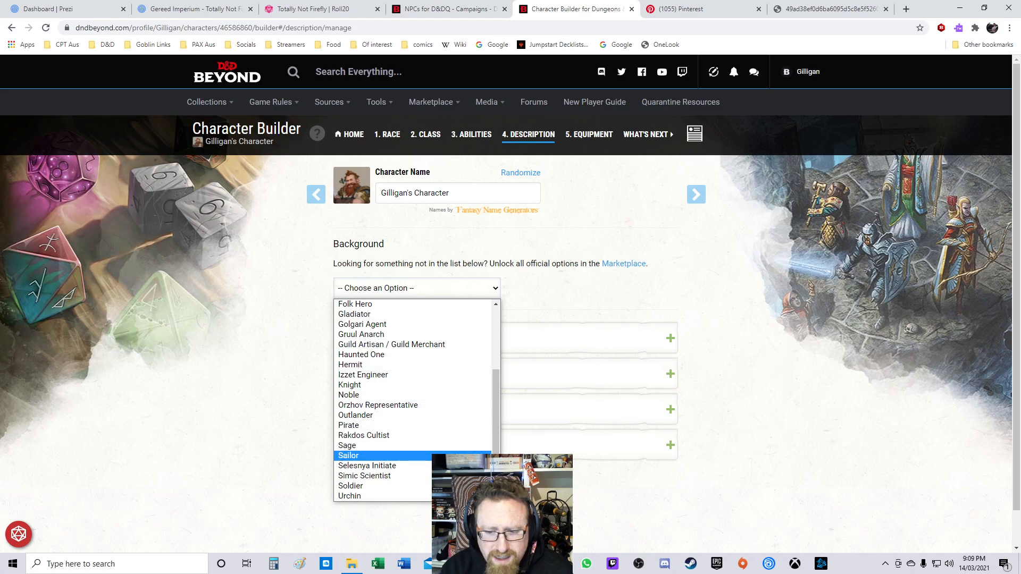
pyautogui.click(349, 455)
# Step: Choose Survival as the Sailor background's extra skill proficiency
pyautogui.scroll(-3, 348, 455)
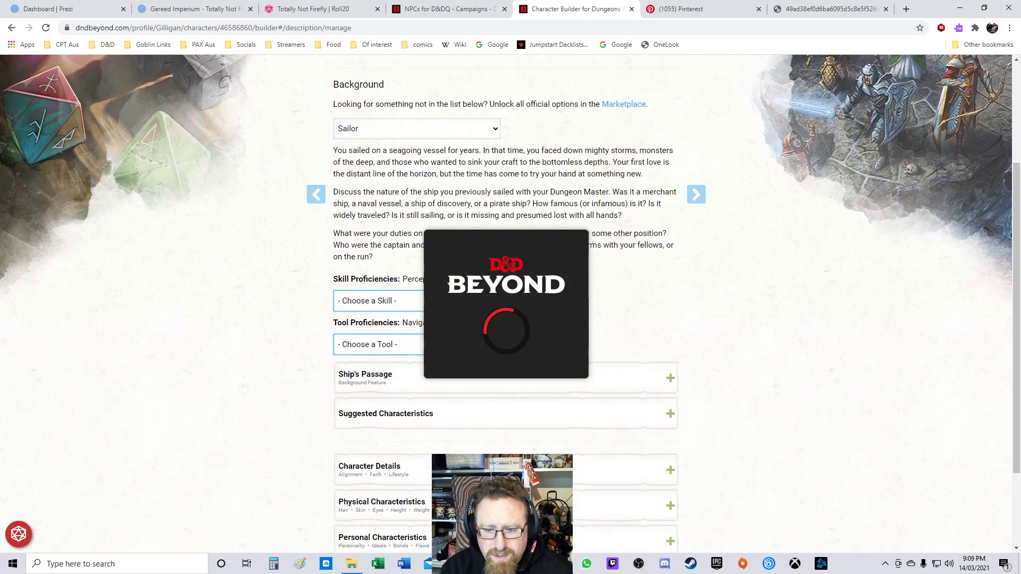
pyautogui.scroll(-2, 419, 303)
pyautogui.click(419, 215)
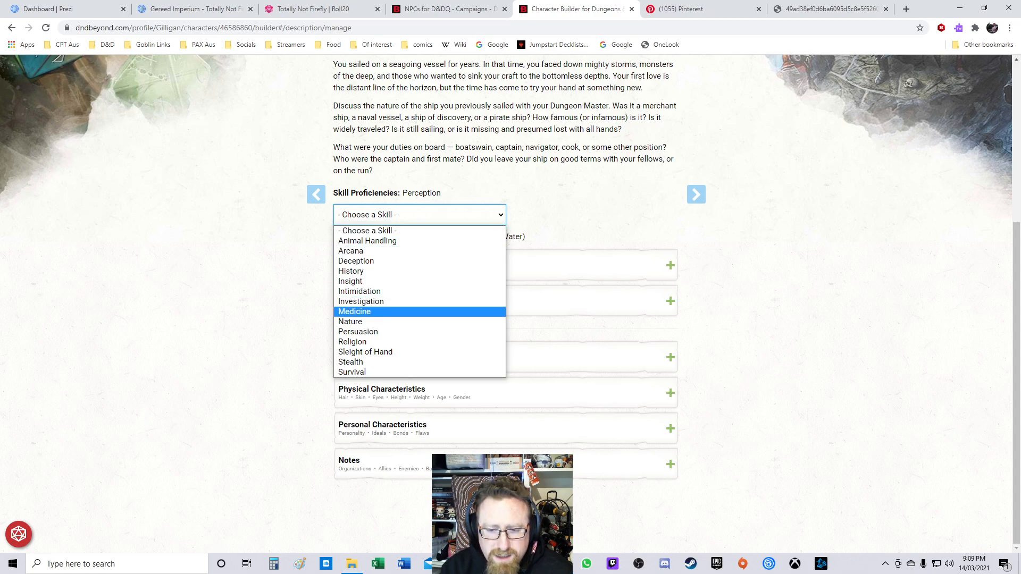
pyautogui.click(352, 372)
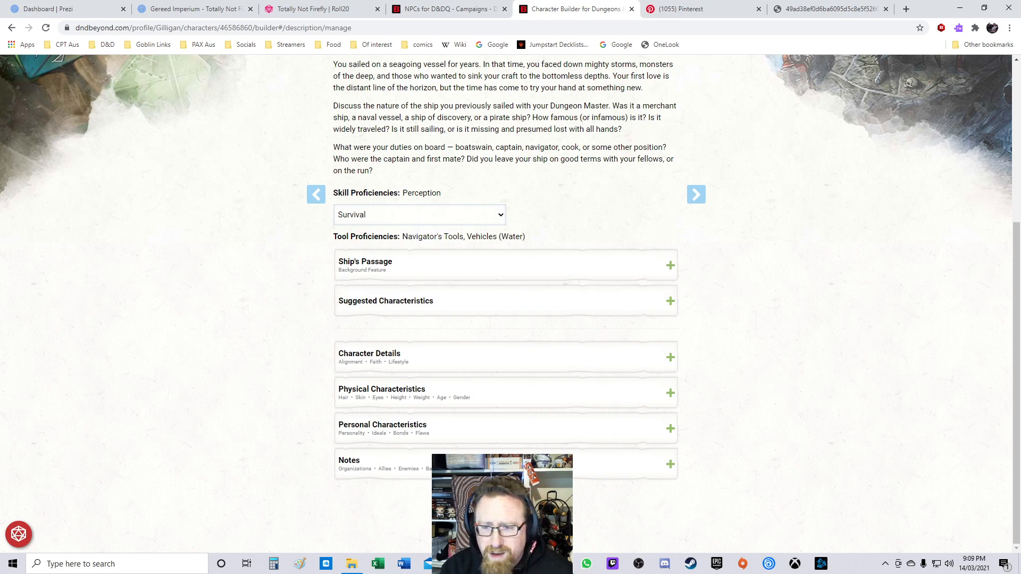
# Step: Move on to the equipment step and take any simple weapon, choosing a Spear, as Monk starting equipment
pyautogui.scroll(5, 511, 266)
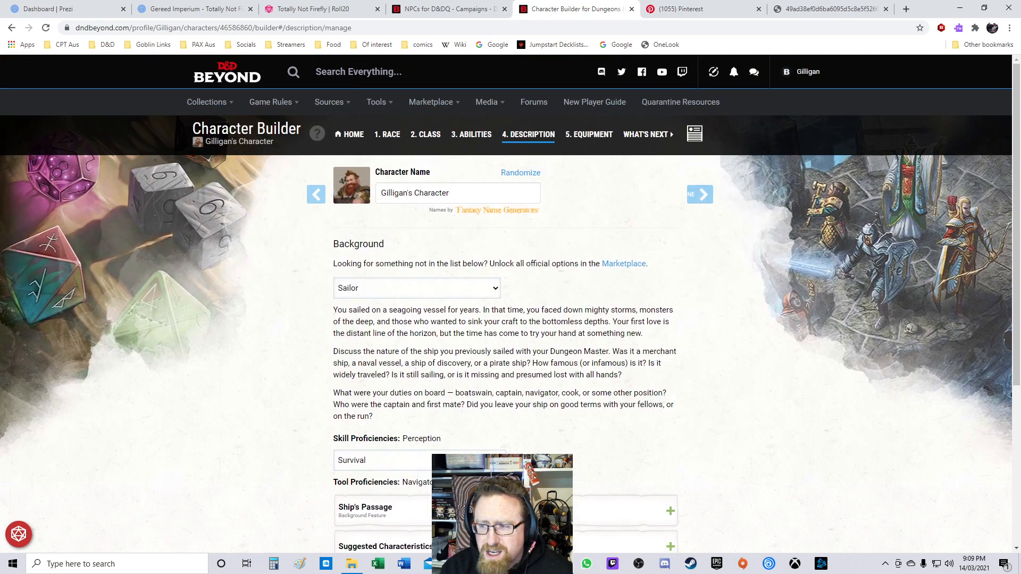
pyautogui.click(696, 195)
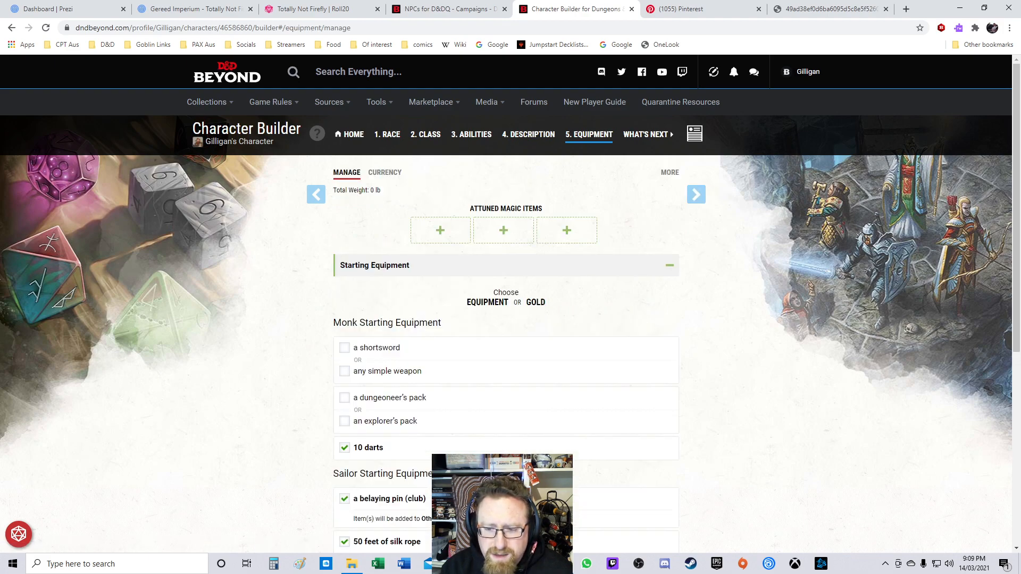
pyautogui.scroll(-2, 511, 319)
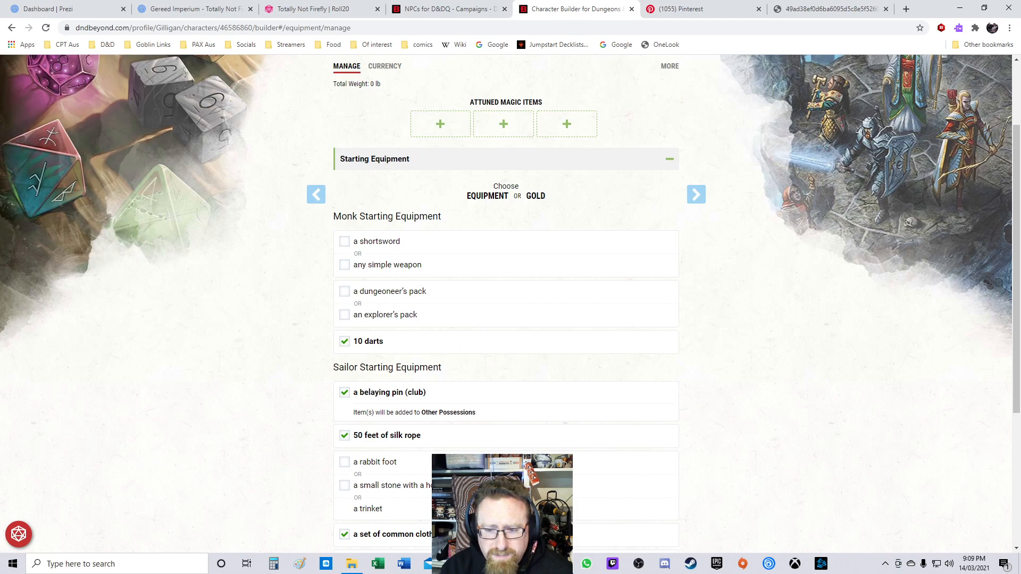
pyautogui.scroll(-3, 511, 303)
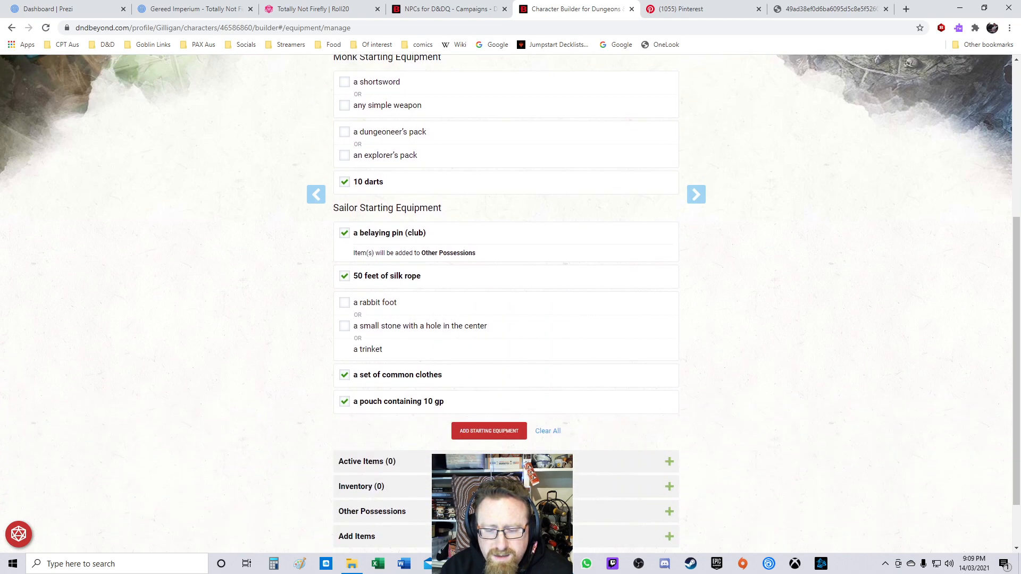
pyautogui.scroll(2, 511, 303)
pyautogui.click(345, 212)
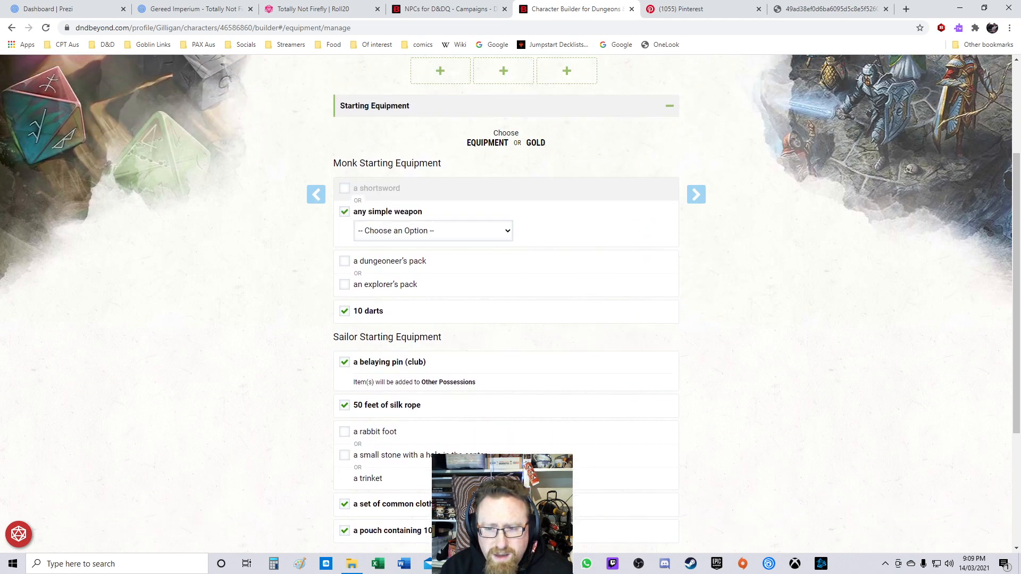
pyautogui.click(433, 231)
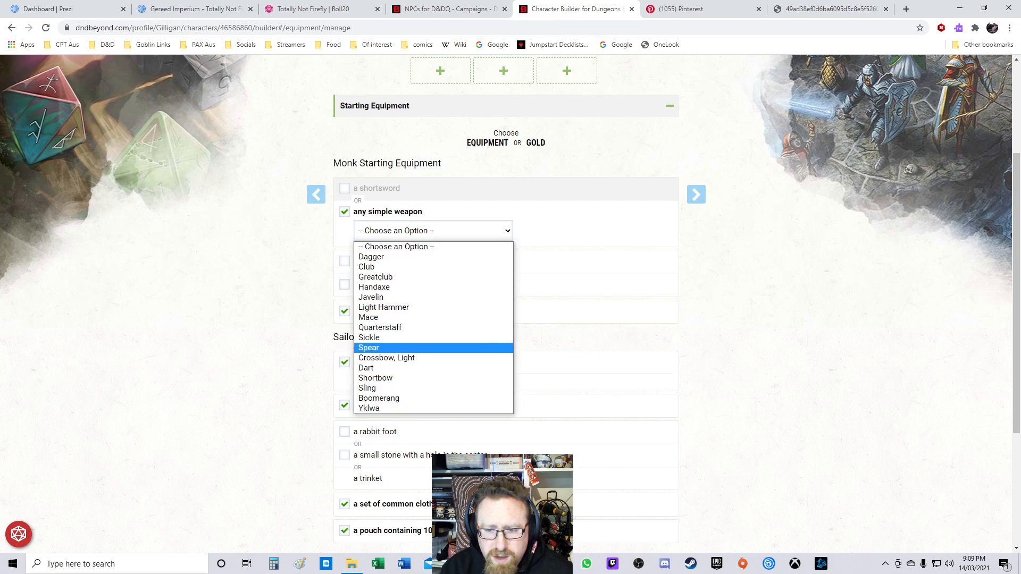
pyautogui.click(369, 347)
# Step: Pick the rabbit foot and deselect the 50 feet of silk rope in the Sailor starting equipment
pyautogui.scroll(-3, 511, 303)
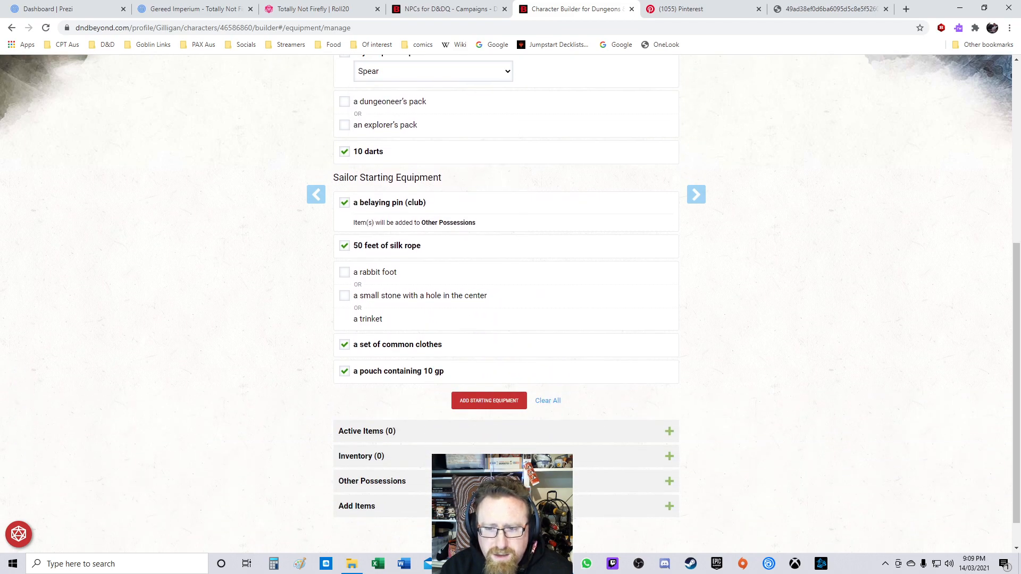
pyautogui.click(344, 272)
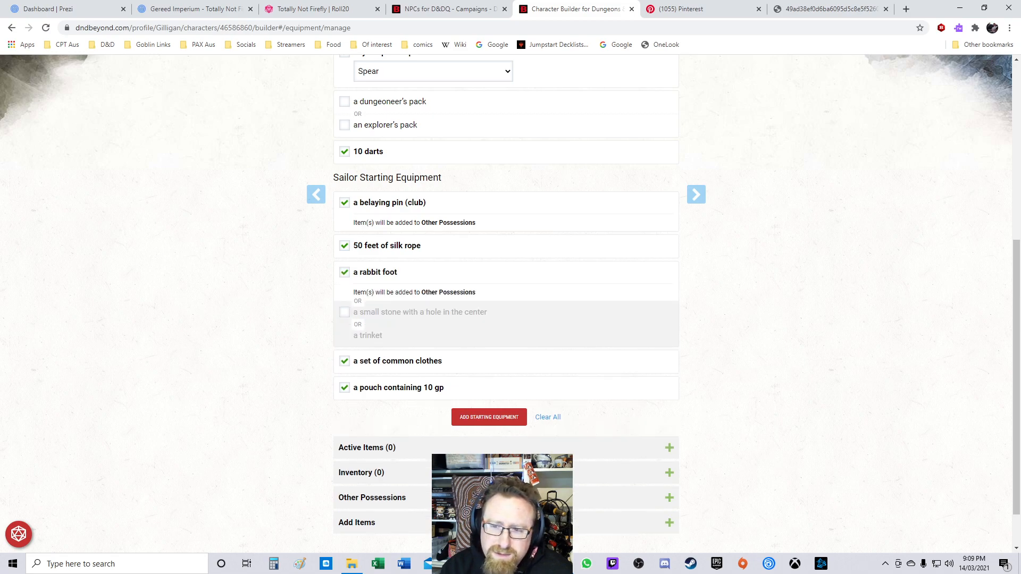
pyautogui.scroll(-1, 511, 298)
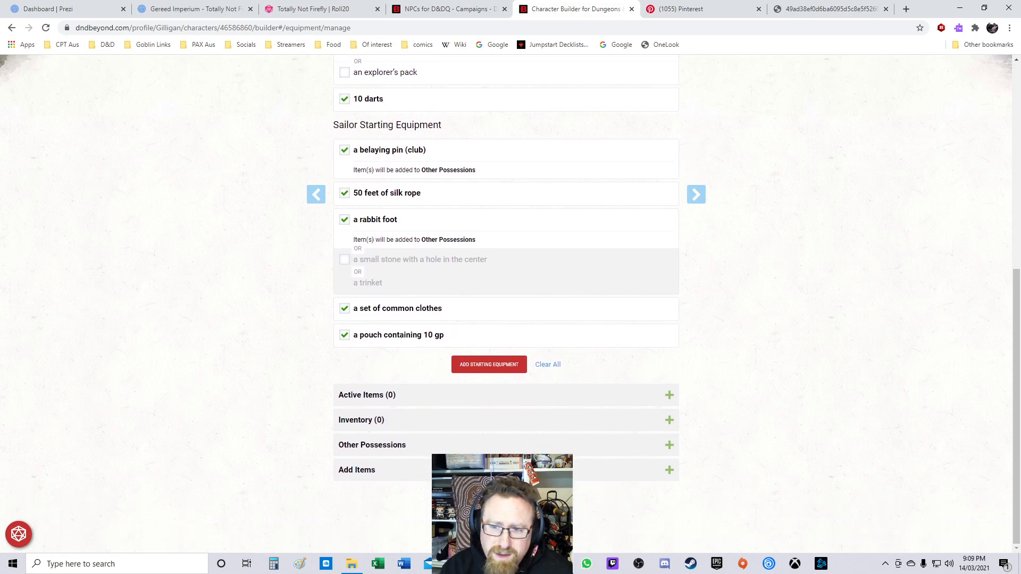
pyautogui.click(345, 193)
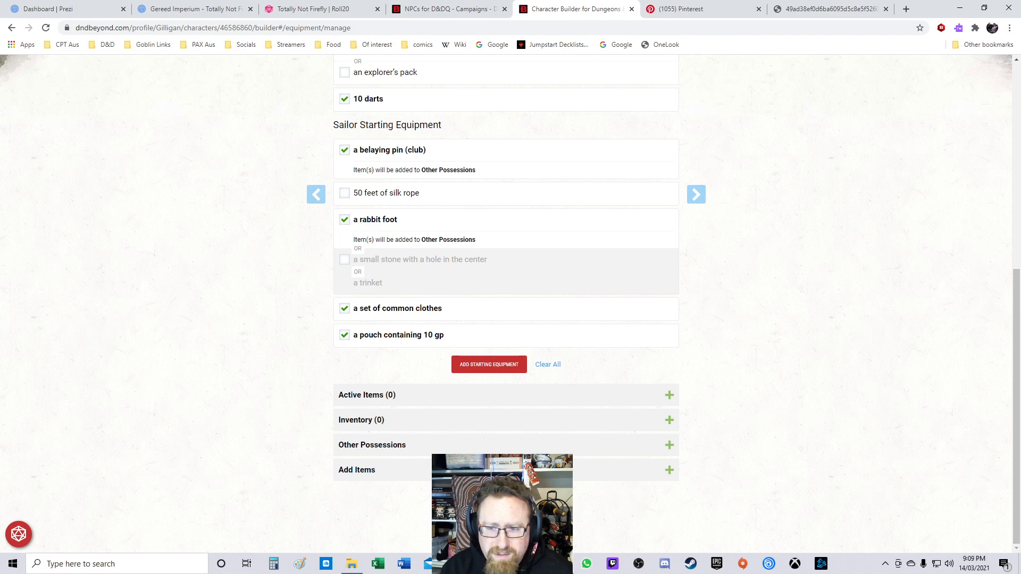
# Step: Add the selected Monk and Sailor starting equipment to the character
pyautogui.scroll(3, 387, 309)
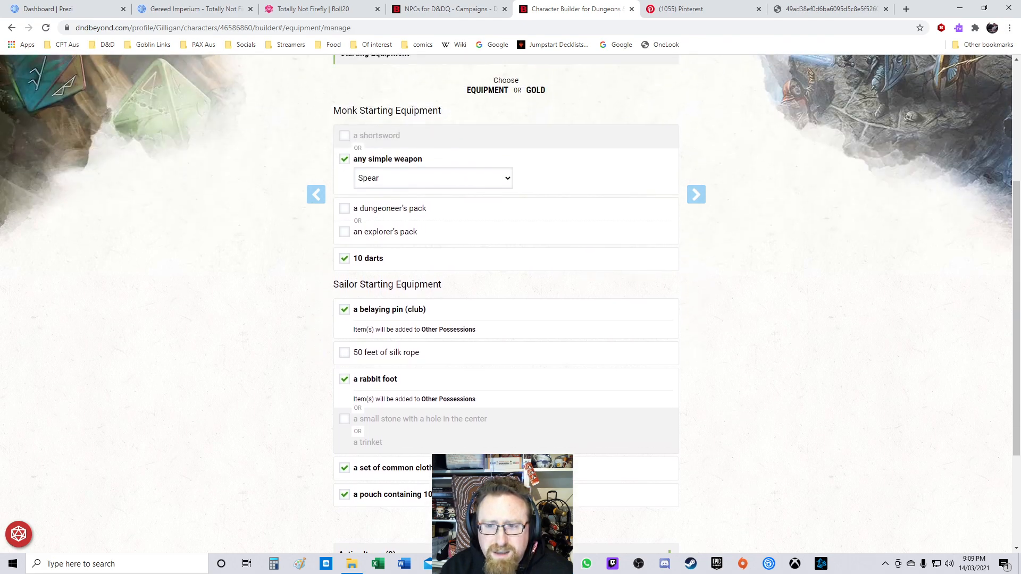
pyautogui.scroll(-3, 489, 319)
pyautogui.click(489, 365)
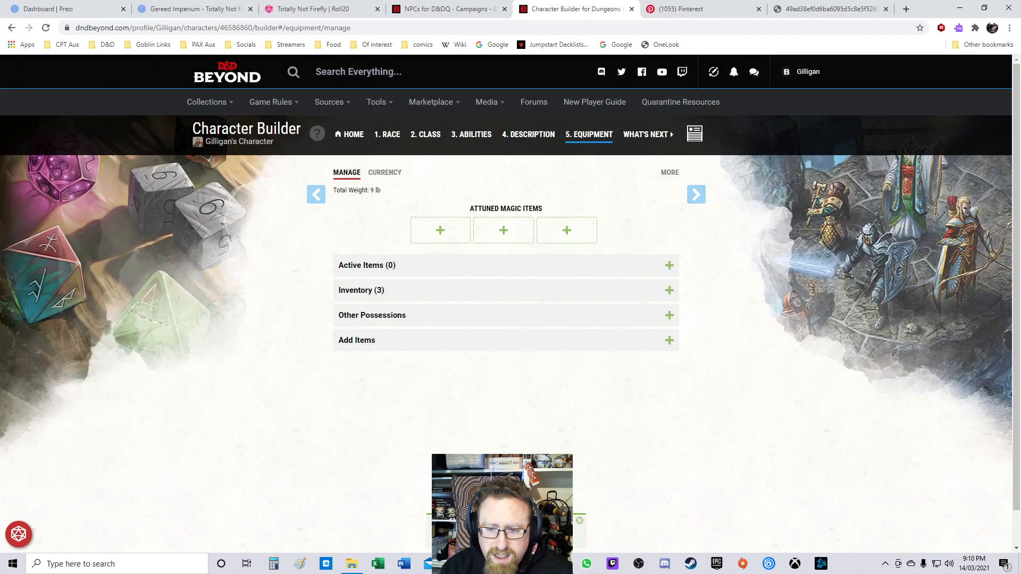
# Step: Open the add-items list, filter it to armor, and search for leather
pyautogui.click(506, 340)
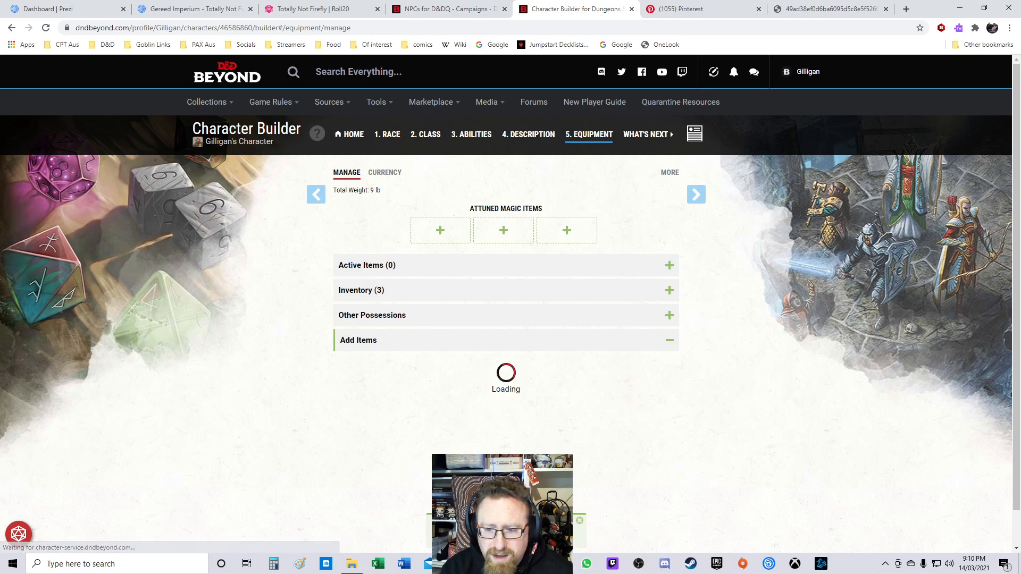
pyautogui.scroll(-3, 506, 319)
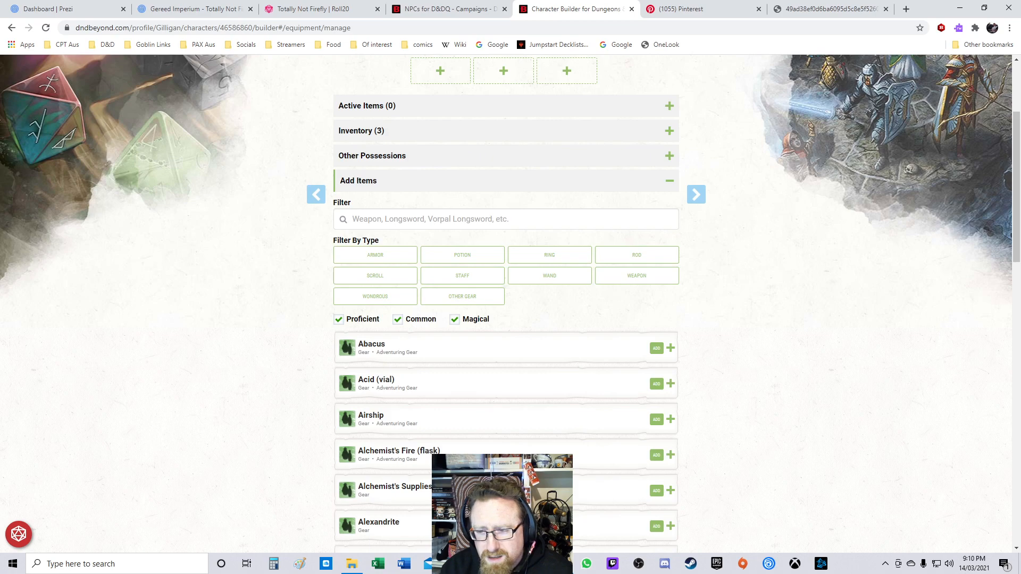
pyautogui.click(375, 255)
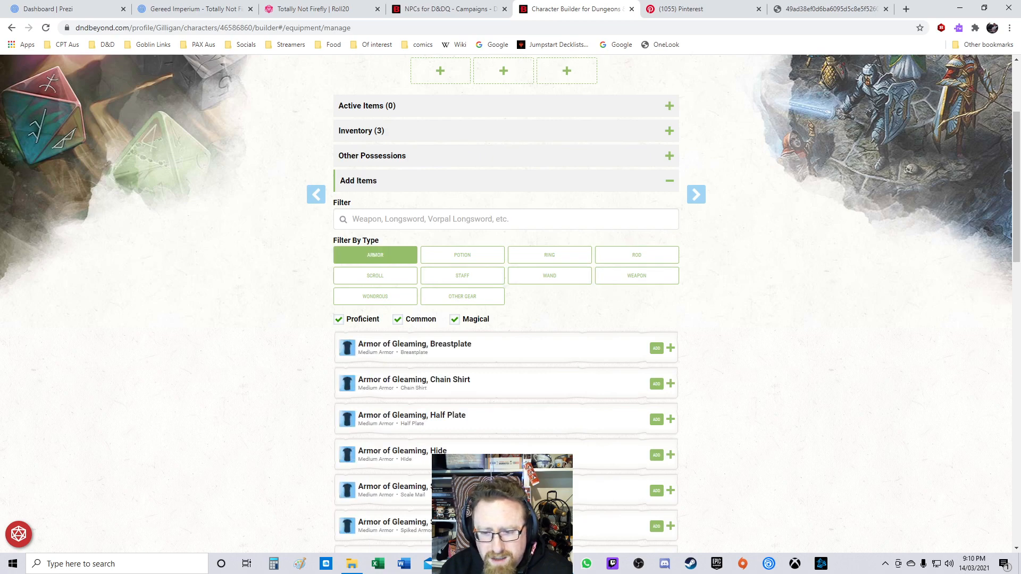
pyautogui.scroll(-4, 383, 271)
pyautogui.scroll(4, 383, 277)
pyautogui.click(404, 219)
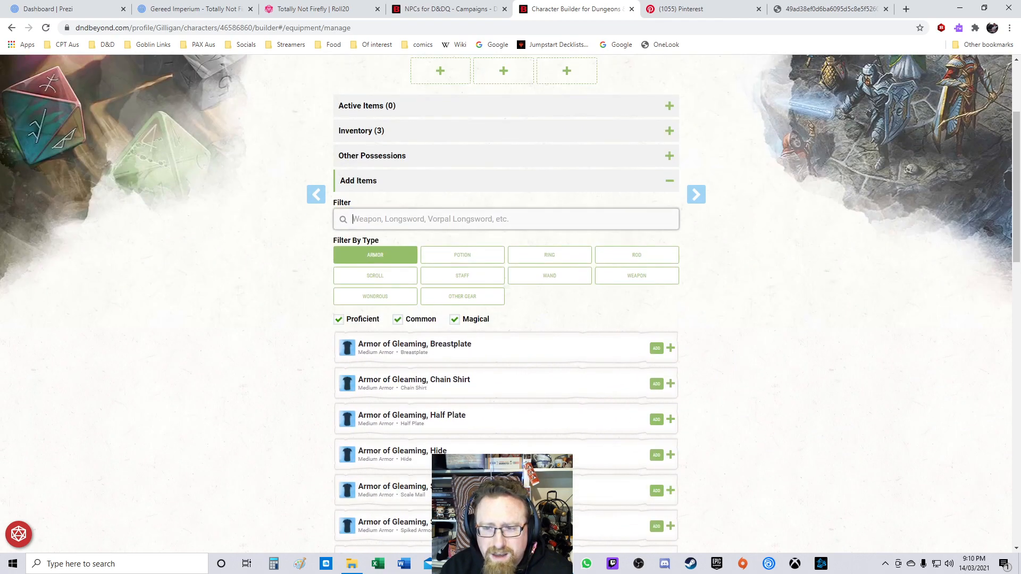
pyautogui.write('letaher')
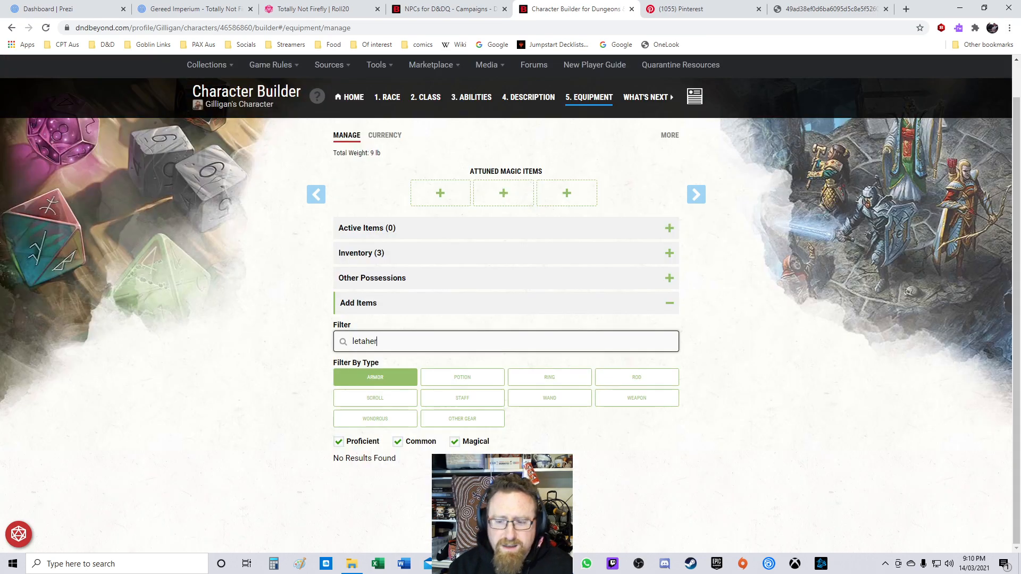
pyautogui.press('BackSpace')
pyautogui.press('BackSpace')
pyautogui.press('BackSpace')
pyautogui.press('BackSpace')
pyautogui.press('BackSpace')
pyautogui.write('ather')
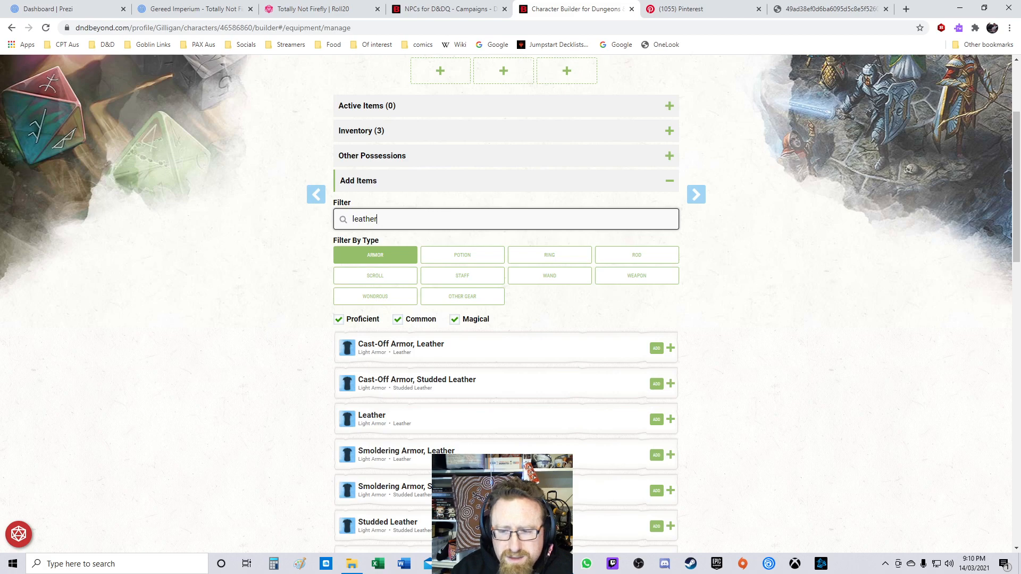
# Step: Browse the leather armor results and inspect the Armor of Lightning Resistance, Leather details
pyautogui.scroll(-6, 511, 303)
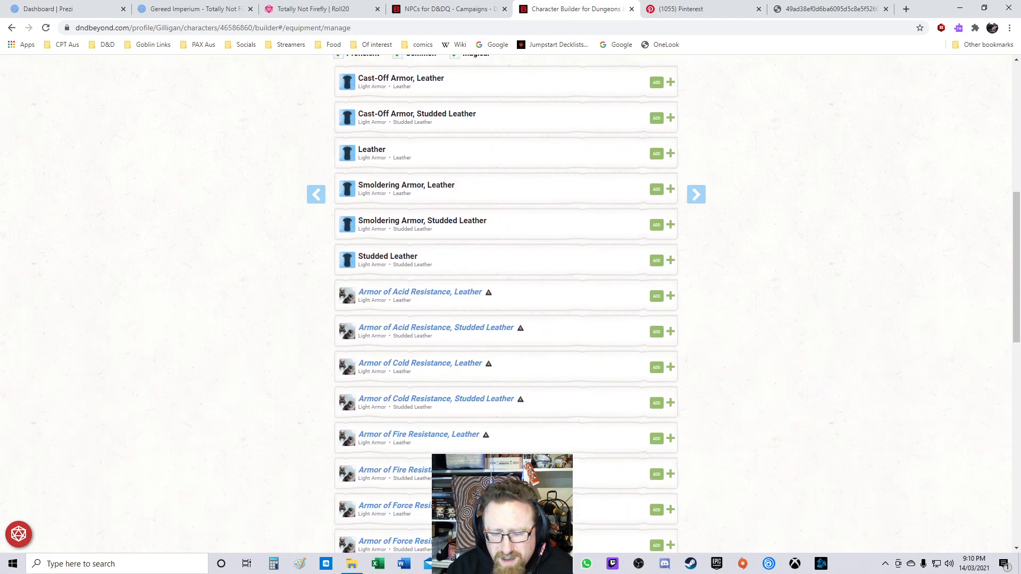
pyautogui.scroll(-2, 505, 303)
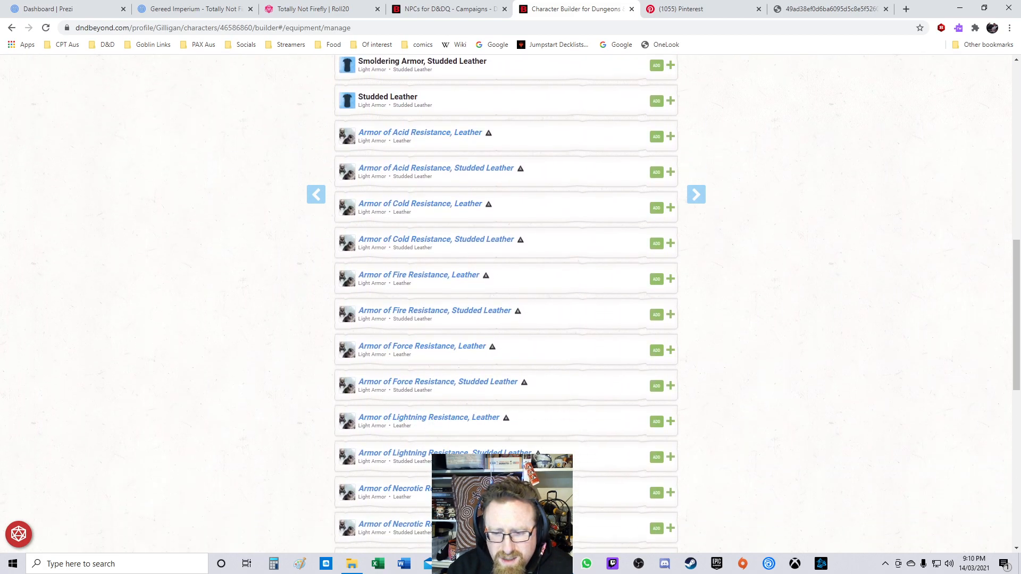
pyautogui.scroll(-2, 505, 304)
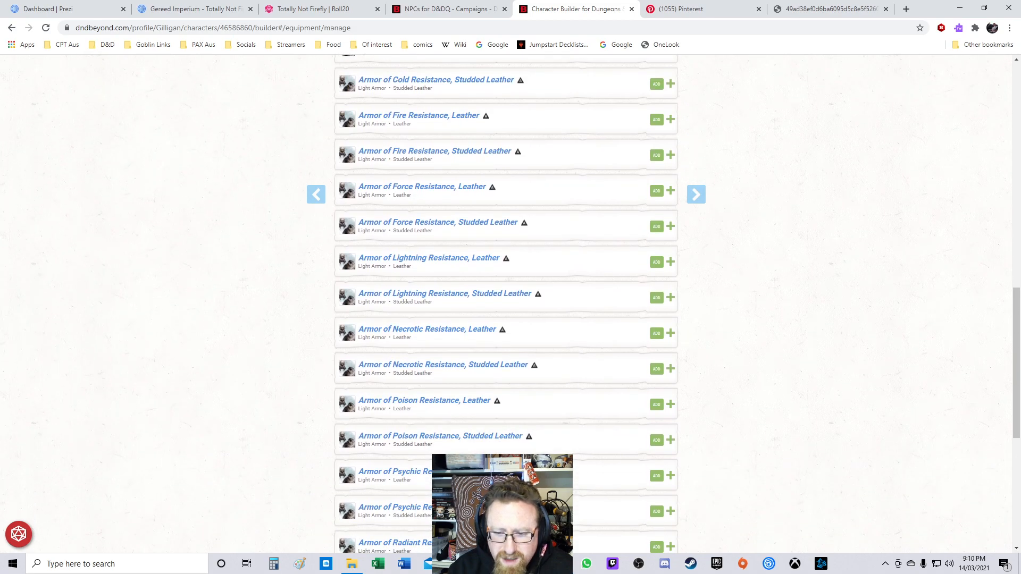
pyautogui.scroll(-5, 505, 303)
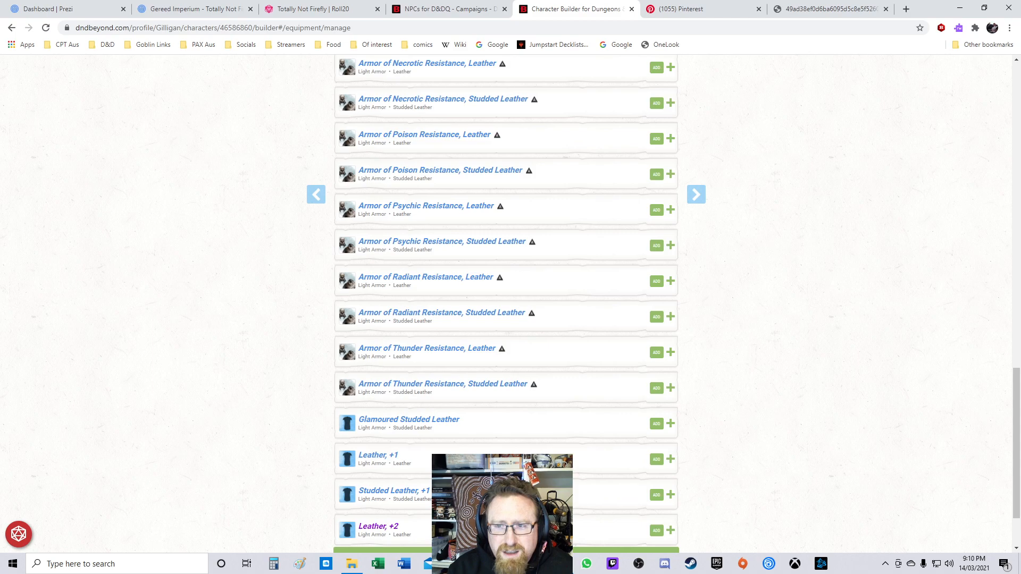
pyautogui.scroll(3, 505, 303)
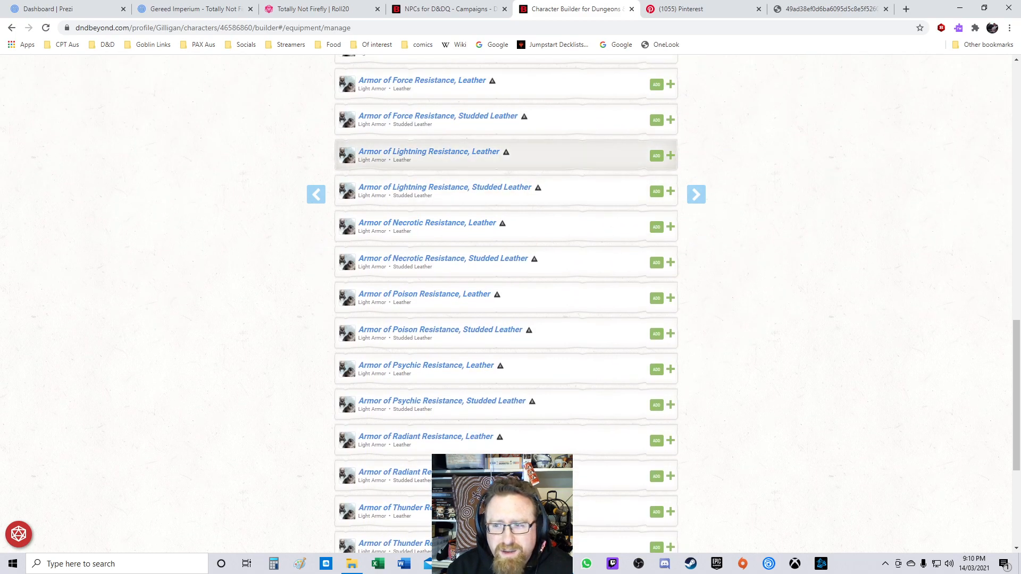
pyautogui.click(506, 155)
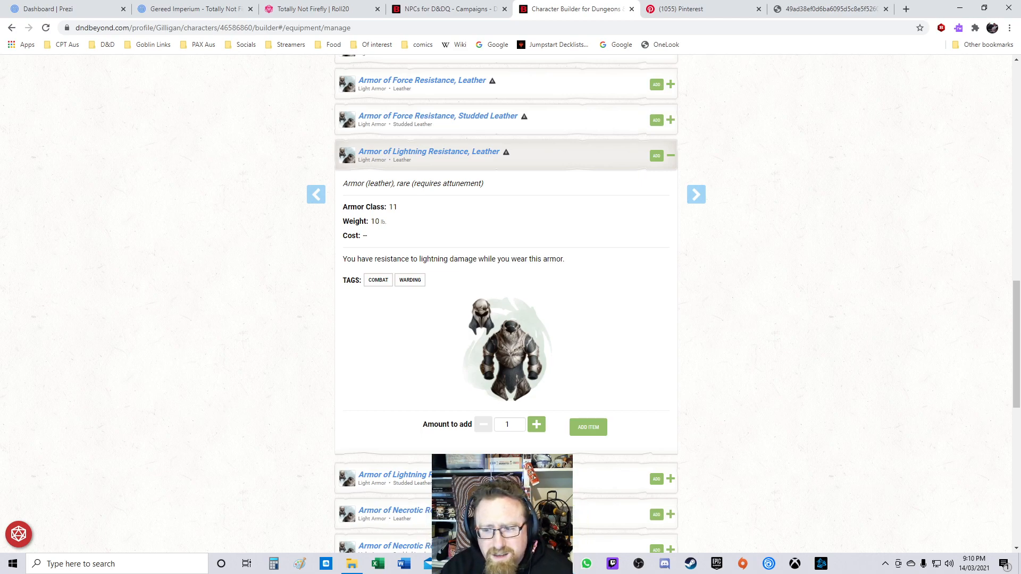
pyautogui.scroll(20, 506, 303)
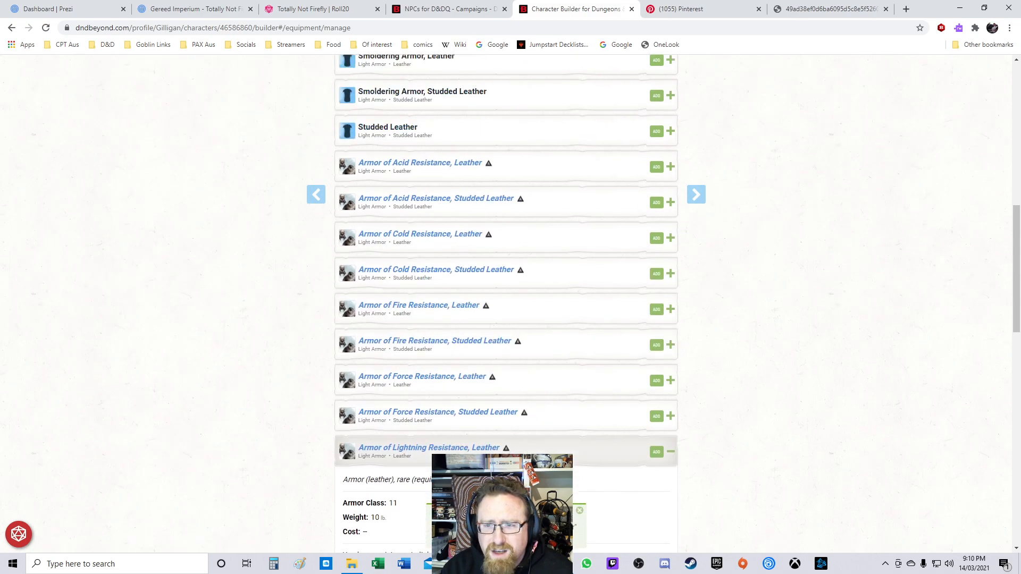
pyautogui.scroll(3, 505, 303)
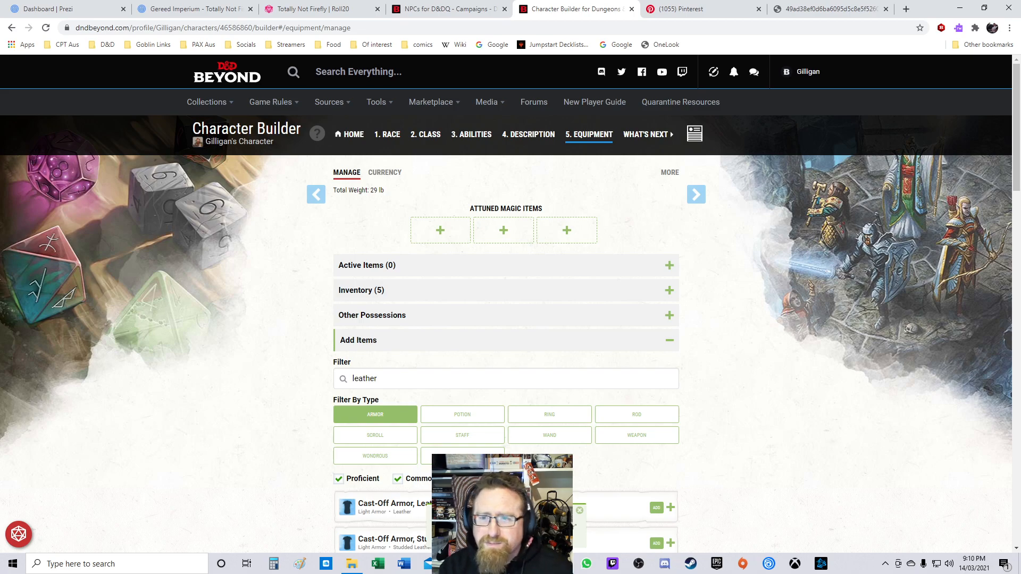
pyautogui.scroll(-6, 505, 223)
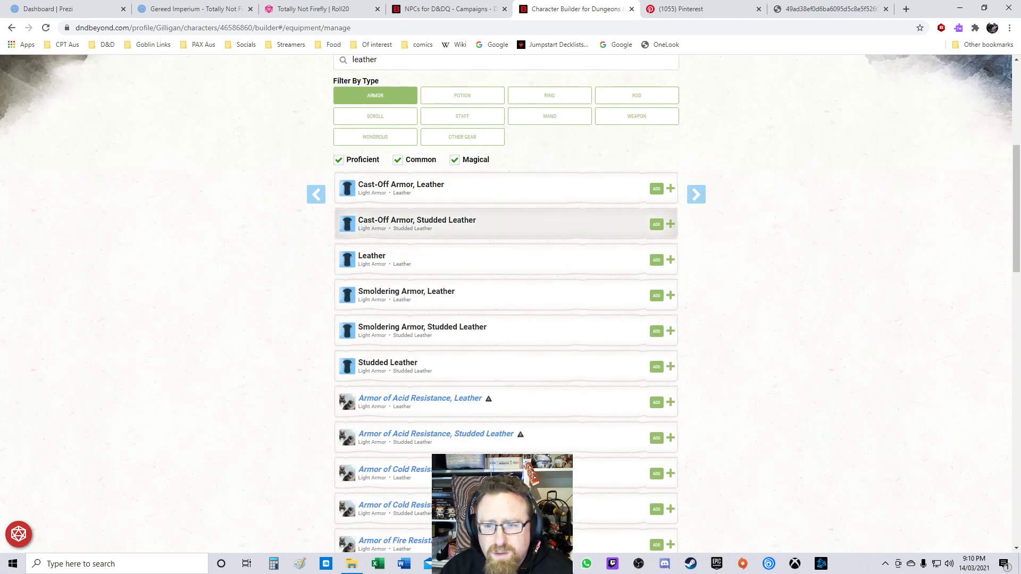
pyautogui.scroll(6, 505, 223)
# Step: Open My Homebrew Creations in a new browser tab and switch to it
pyautogui.moveTo(329, 101)
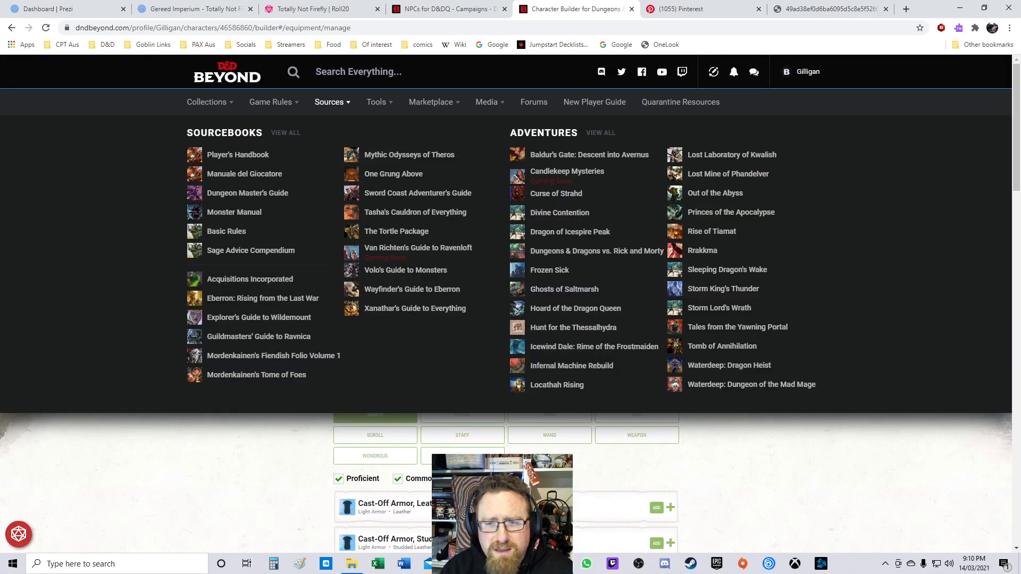
pyautogui.moveTo(376, 102)
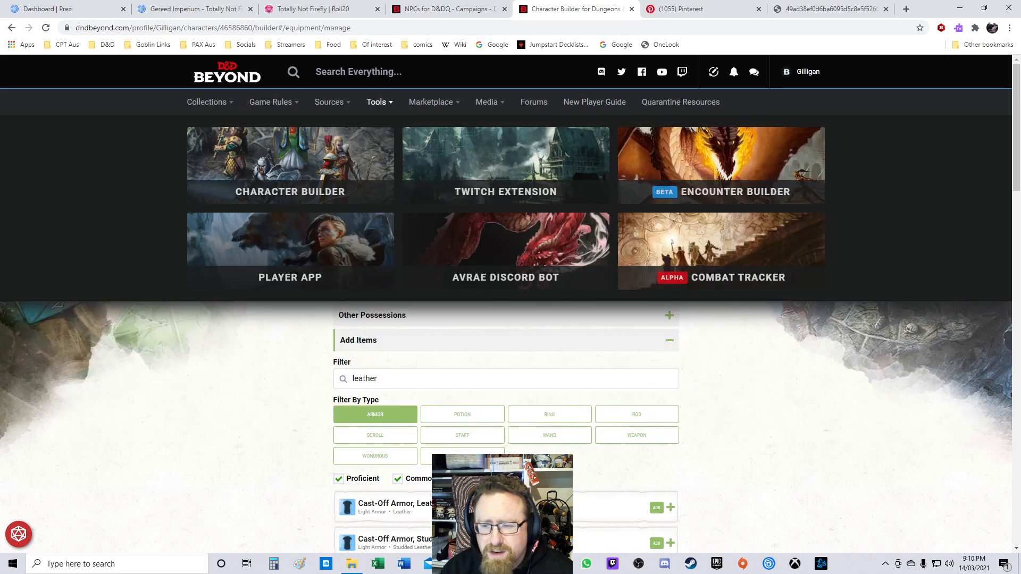
pyautogui.moveTo(270, 102)
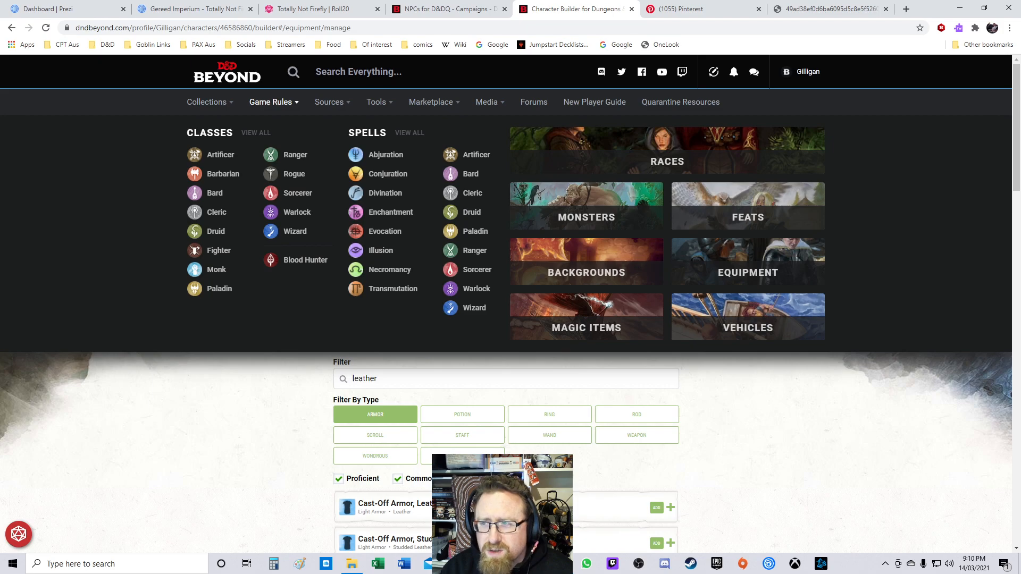
pyautogui.moveTo(431, 101)
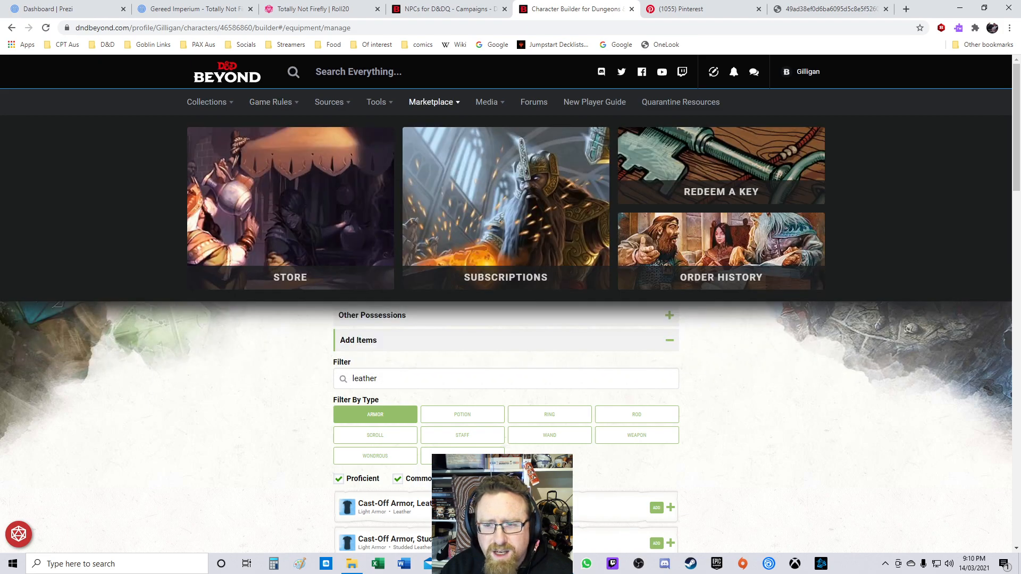
pyautogui.moveTo(486, 102)
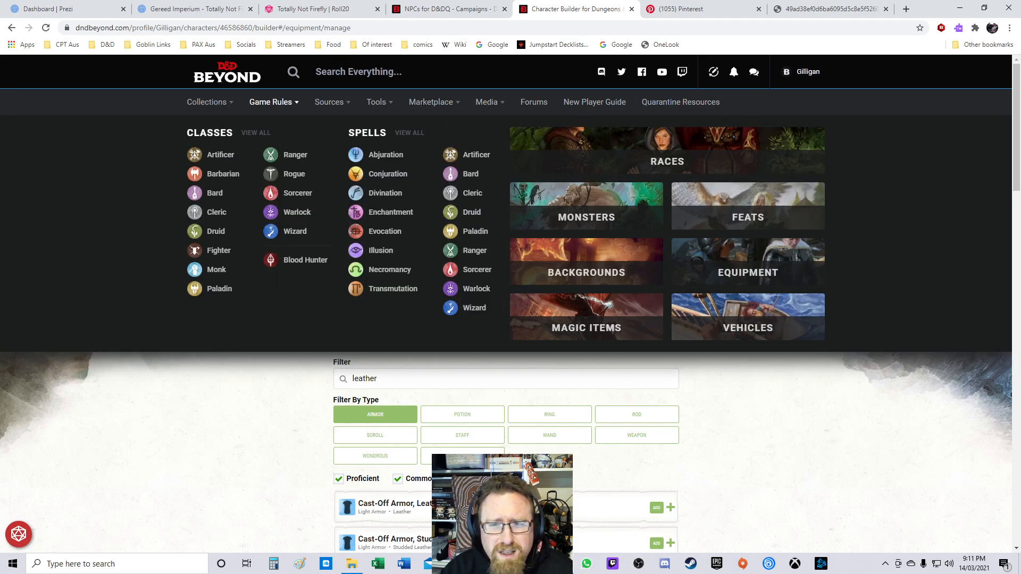
pyautogui.moveTo(206, 101)
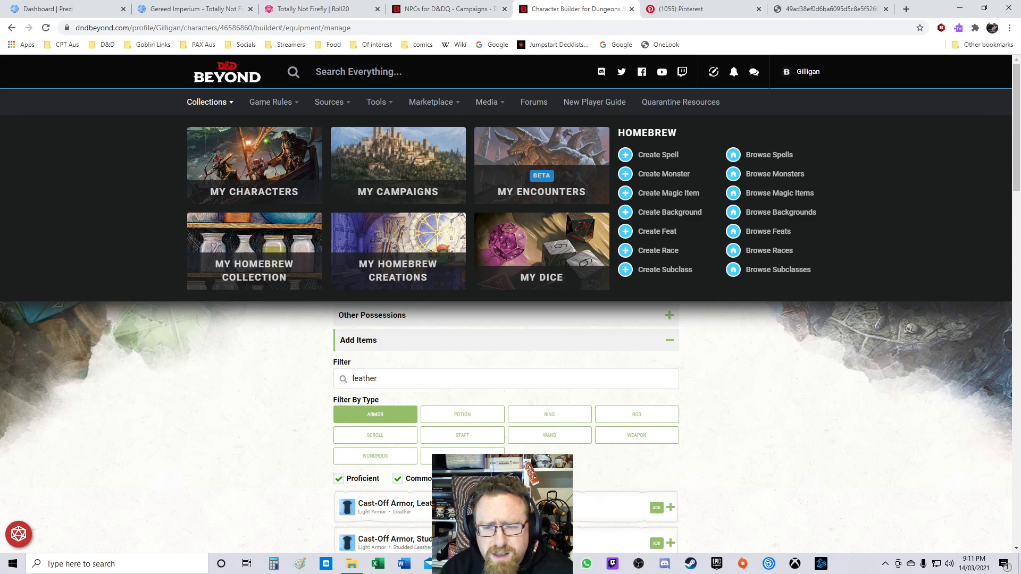
pyautogui.rightClick(392, 269)
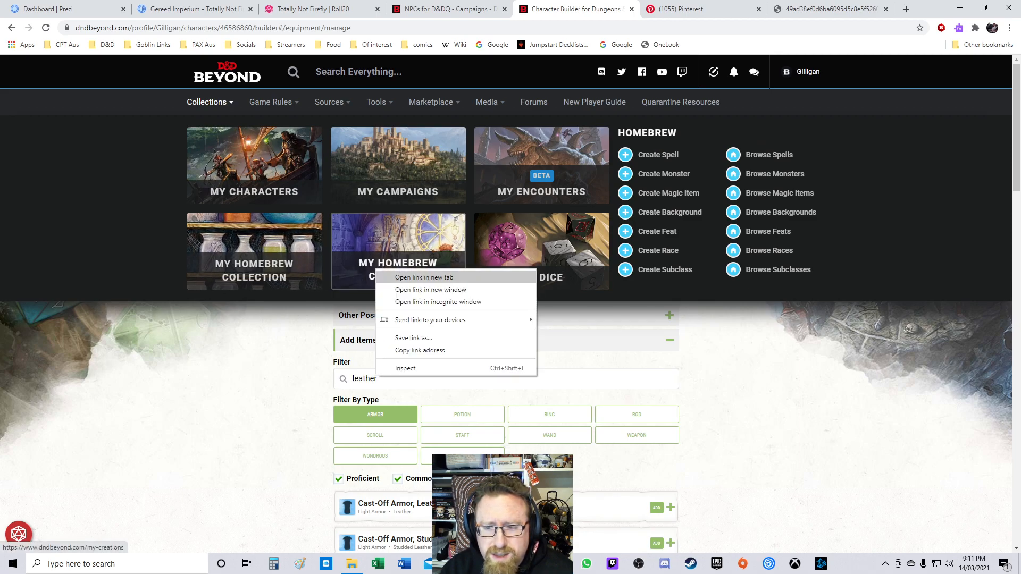
pyautogui.click(415, 276)
pyautogui.hotkey('ctrl', 'Tab')
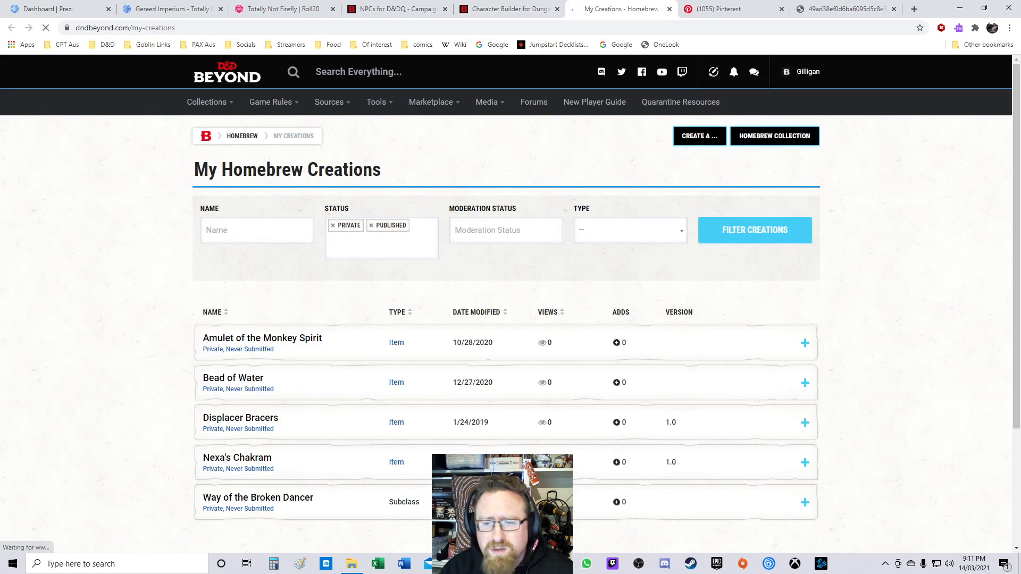
# Step: Open the Way of the Broken Dancer homebrew subclass to read it, then go back to the creations list
pyautogui.scroll(-3, 511, 298)
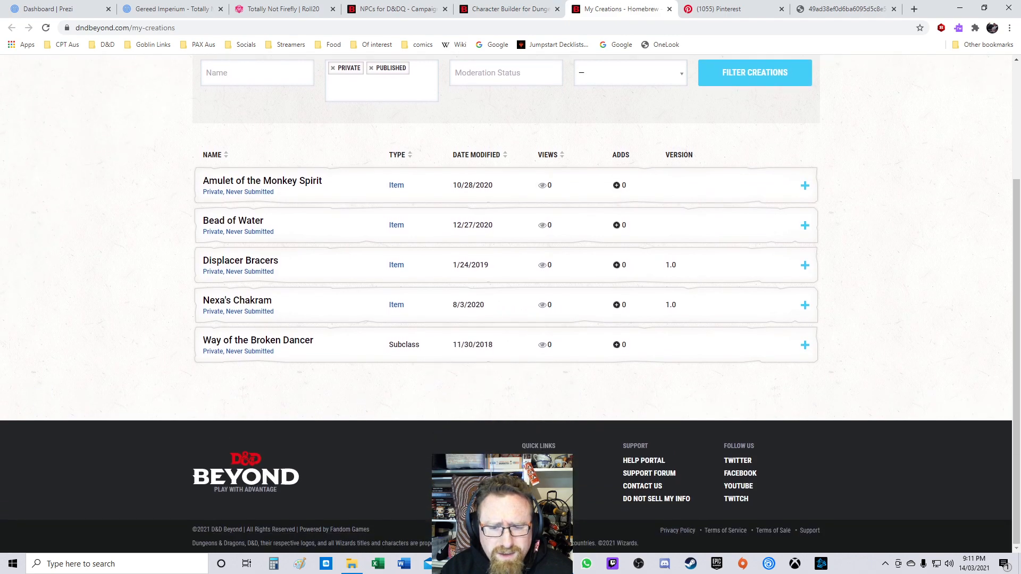
pyautogui.scroll(1, 510, 303)
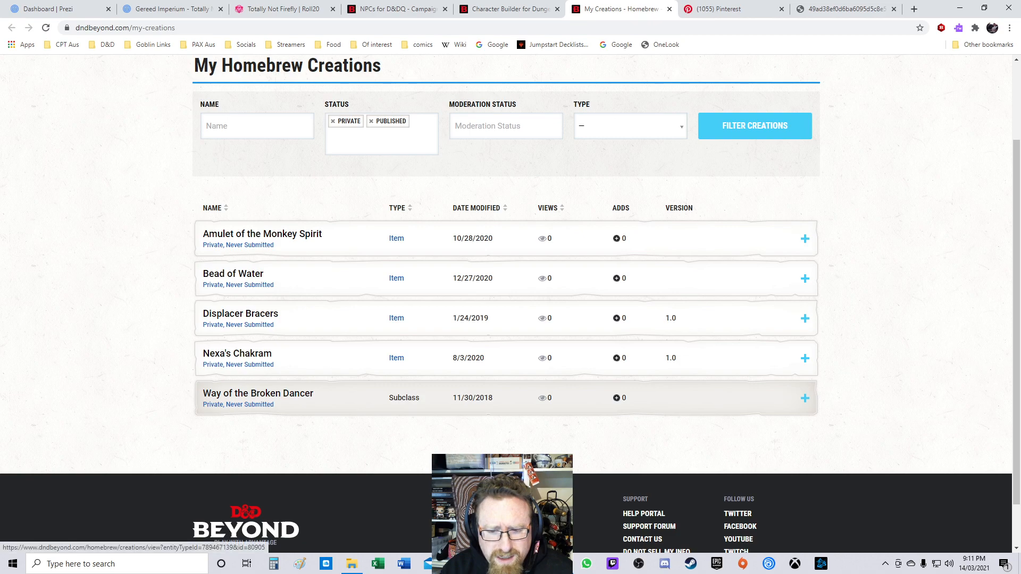
pyautogui.click(258, 394)
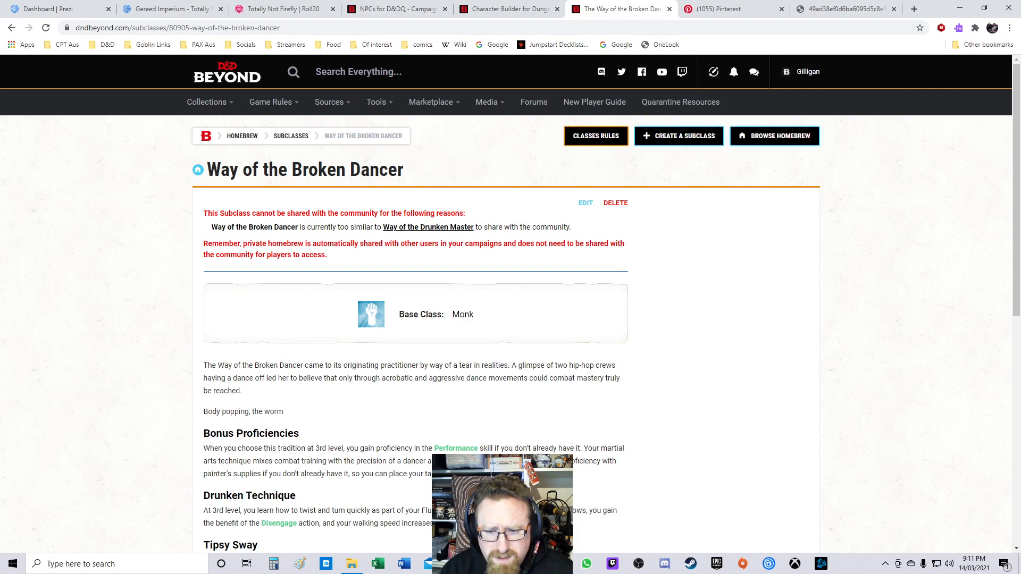
pyautogui.scroll(-3, 511, 303)
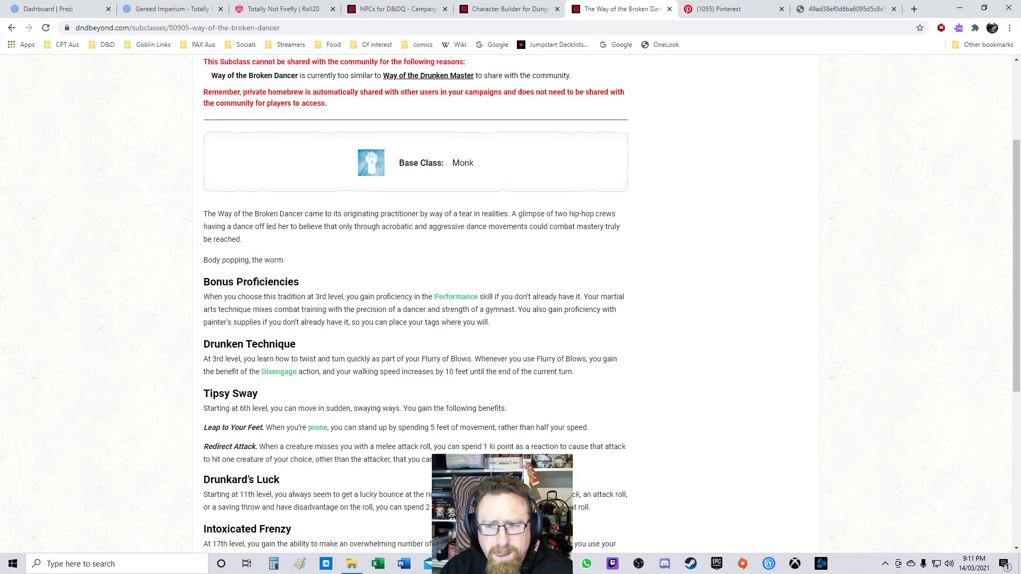
pyautogui.scroll(3, 511, 303)
pyautogui.click(11, 28)
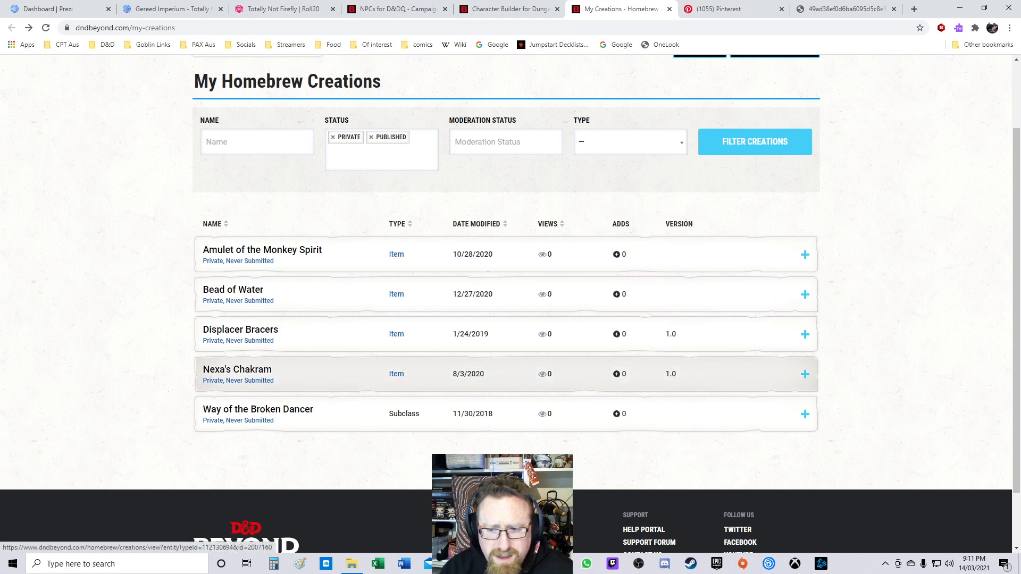
# Step: Remove the Private status from the homebrew creations filter
pyautogui.scroll(2, 505, 255)
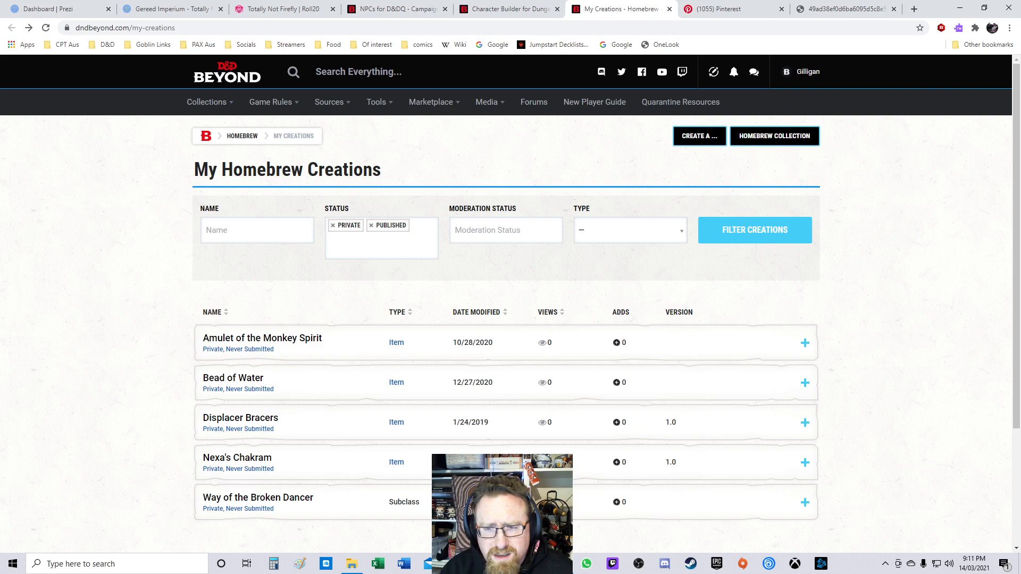
pyautogui.click(333, 226)
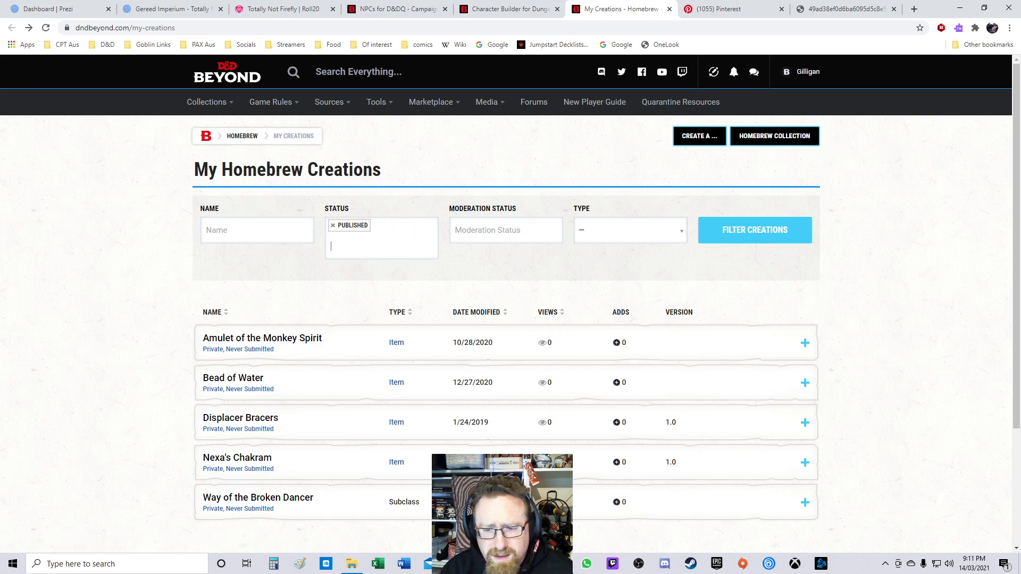
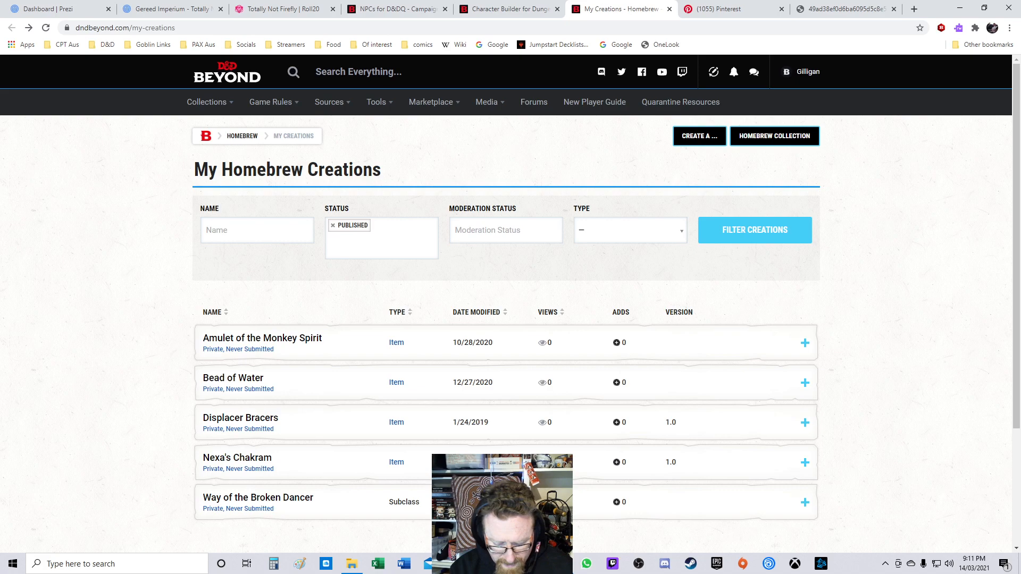
# Step: Filter the homebrew creations list by the name Flare Spear and the type Magic Items
pyautogui.write('Flare Spear')
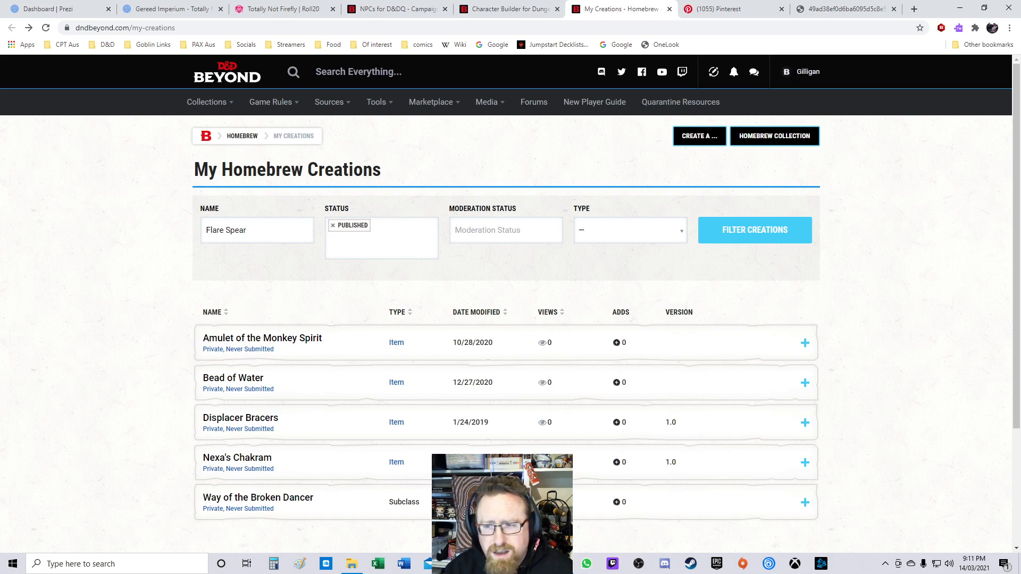
pyautogui.click(505, 230)
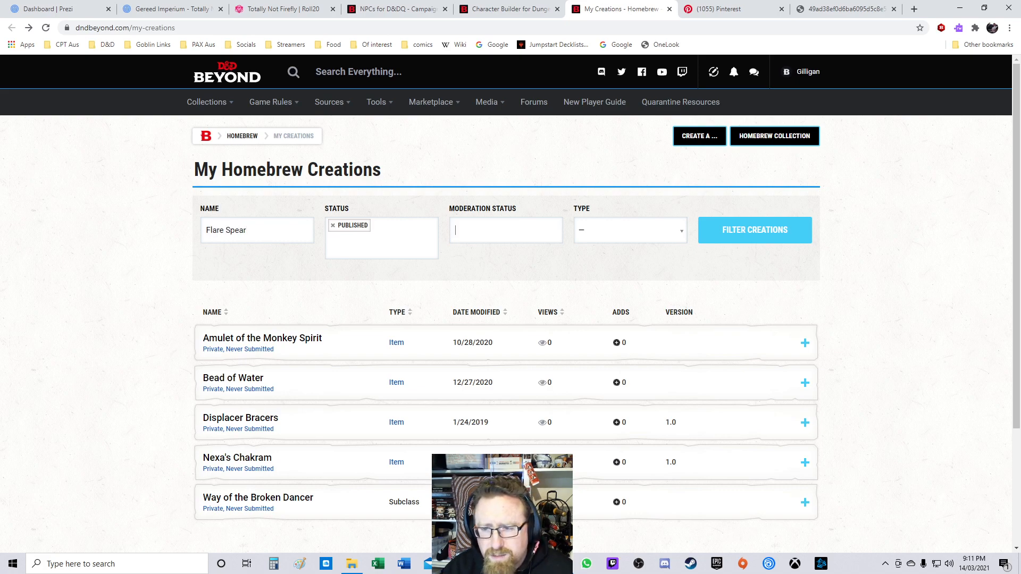
pyautogui.click(630, 231)
pyautogui.click(631, 230)
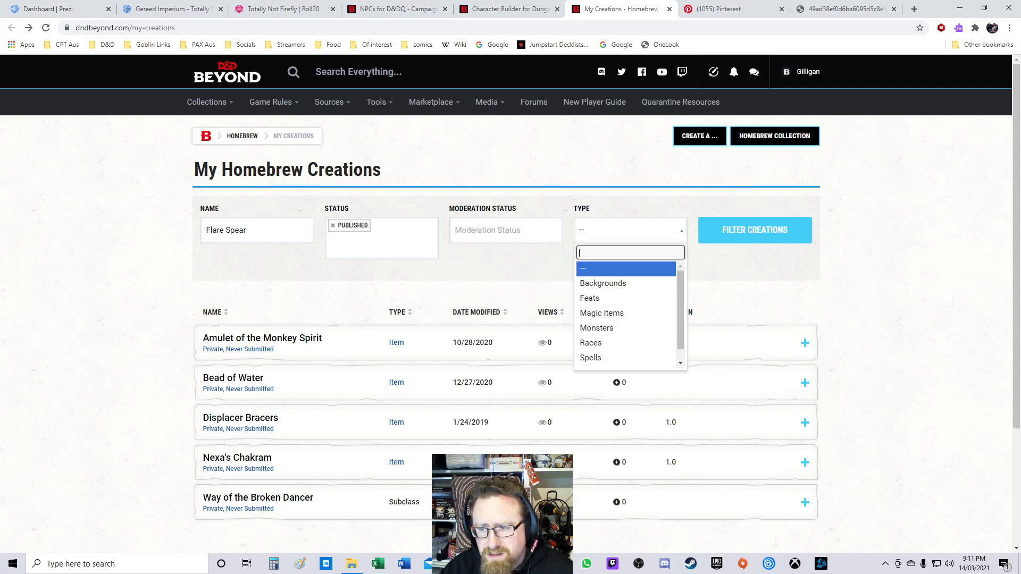
pyautogui.press('Down')
pyautogui.press('Down')
pyautogui.press('Down')
pyautogui.press('Down')
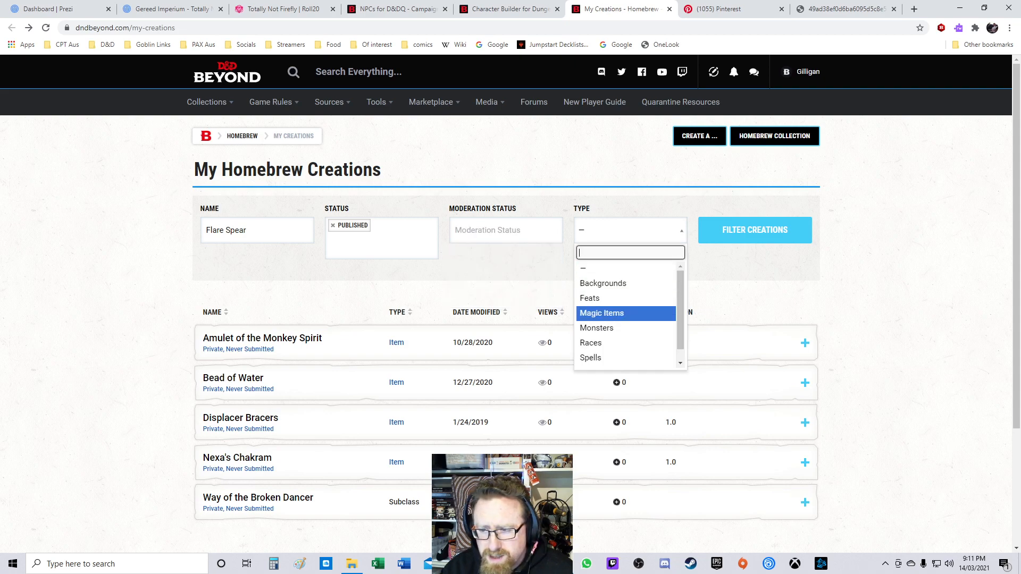
pyautogui.press('Up')
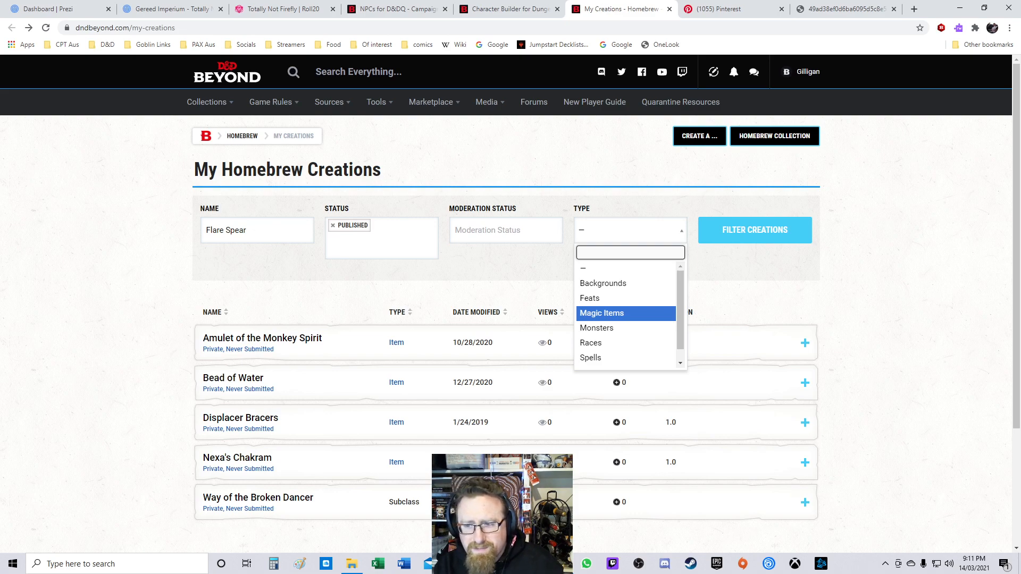
pyautogui.press('Return')
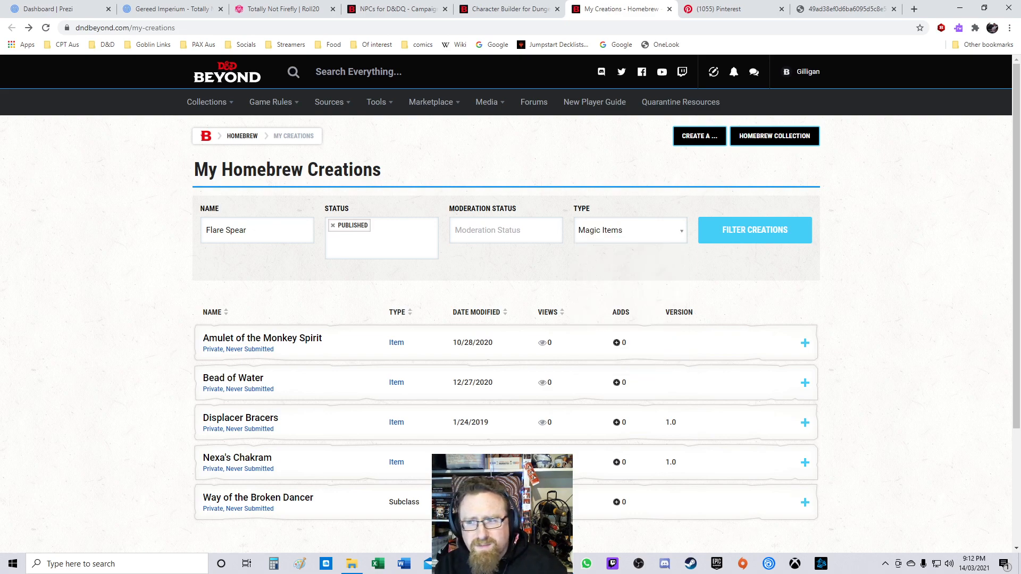
# Step: Create a new homebrew magic item from the Weapon template Ammunition, +1
pyautogui.moveTo(700, 136)
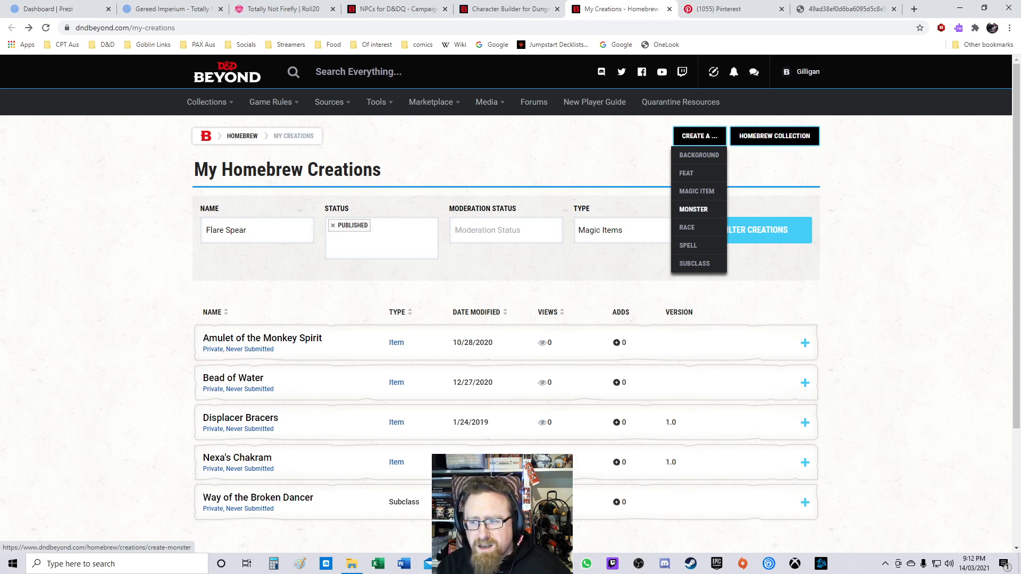
pyautogui.click(697, 191)
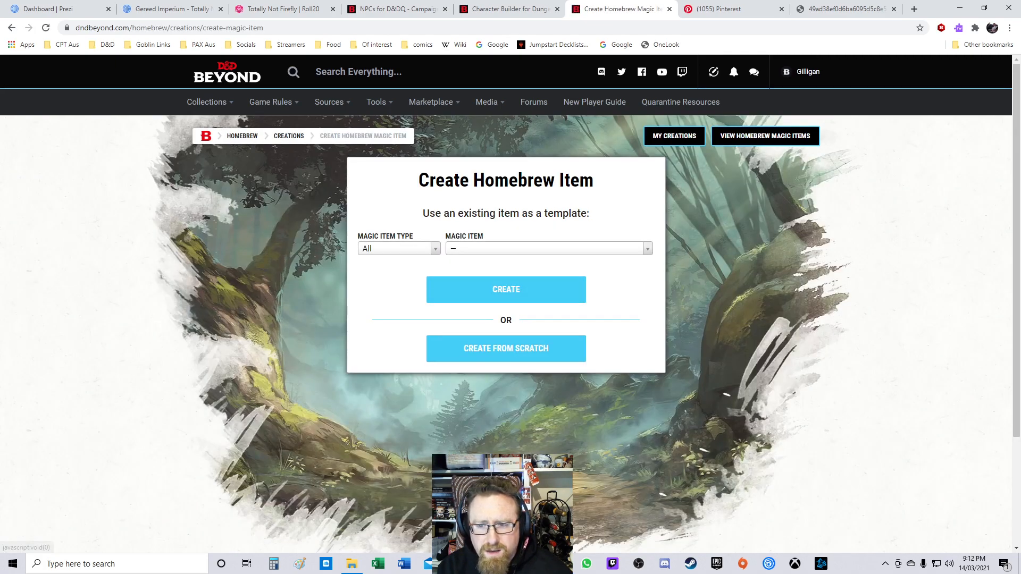
pyautogui.click(549, 249)
pyautogui.click(399, 248)
pyautogui.click(399, 248)
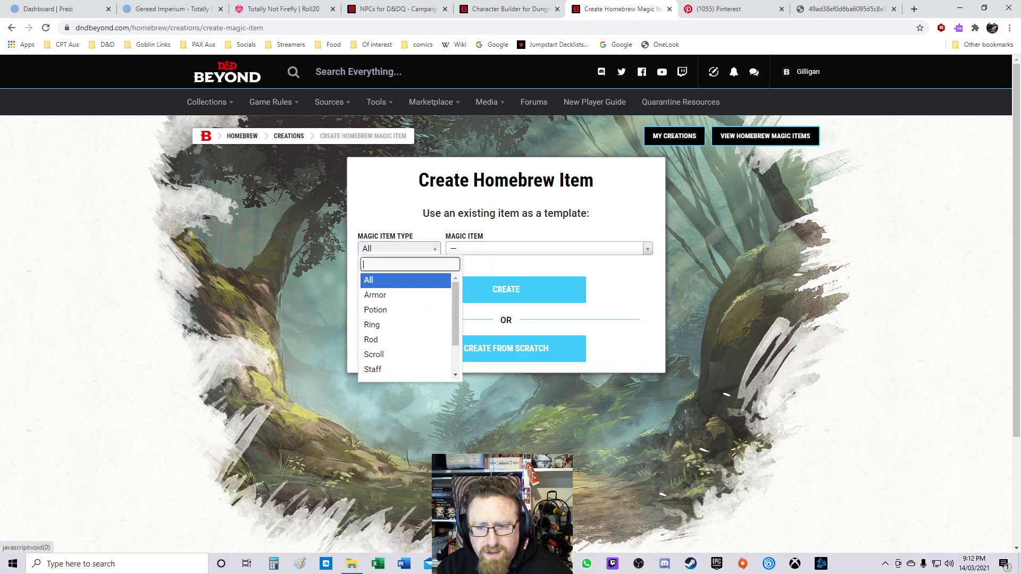
pyautogui.scroll(-2, 406, 326)
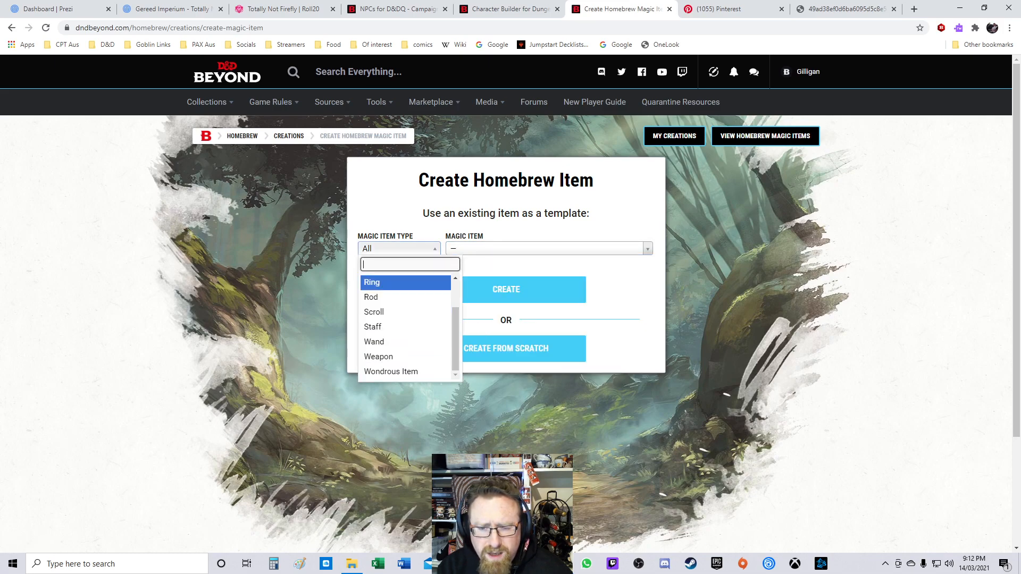
pyautogui.click(379, 357)
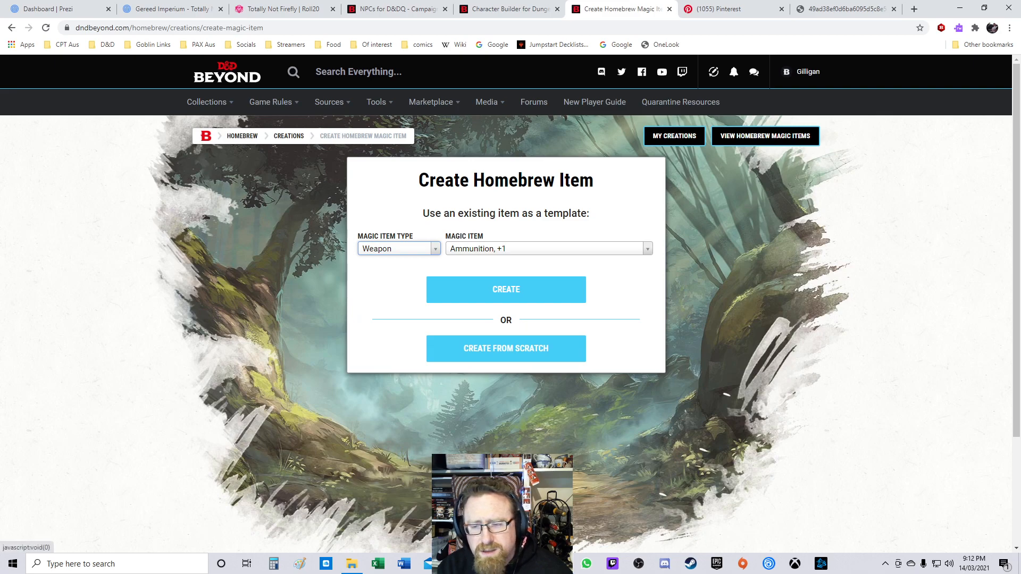
pyautogui.click(548, 249)
pyautogui.scroll(-4, 548, 302)
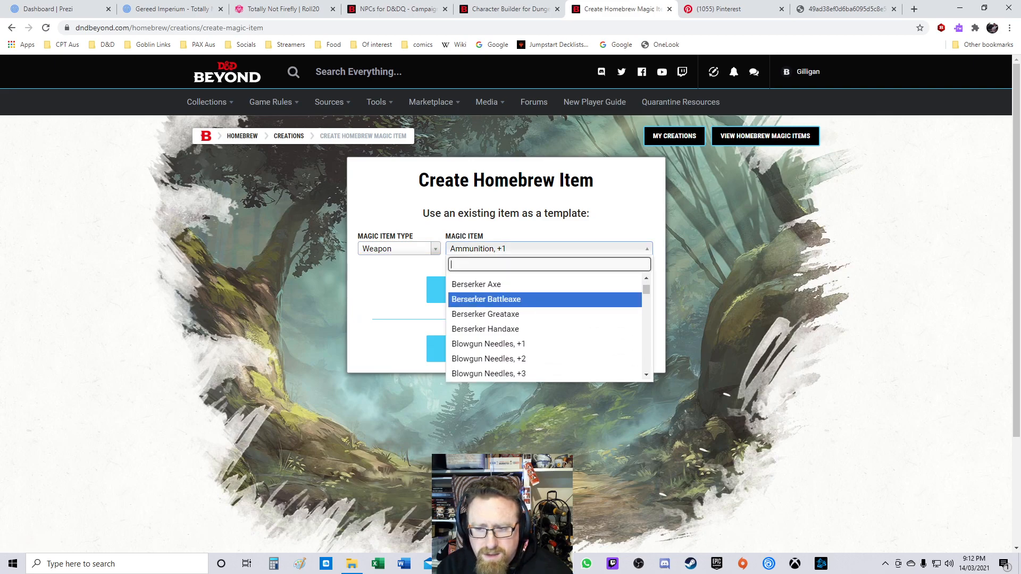
pyautogui.moveTo(647, 291)
pyautogui.mouseDown()
pyautogui.moveTo(647, 367)
pyautogui.moveTo(646, 285)
pyautogui.mouseUp()
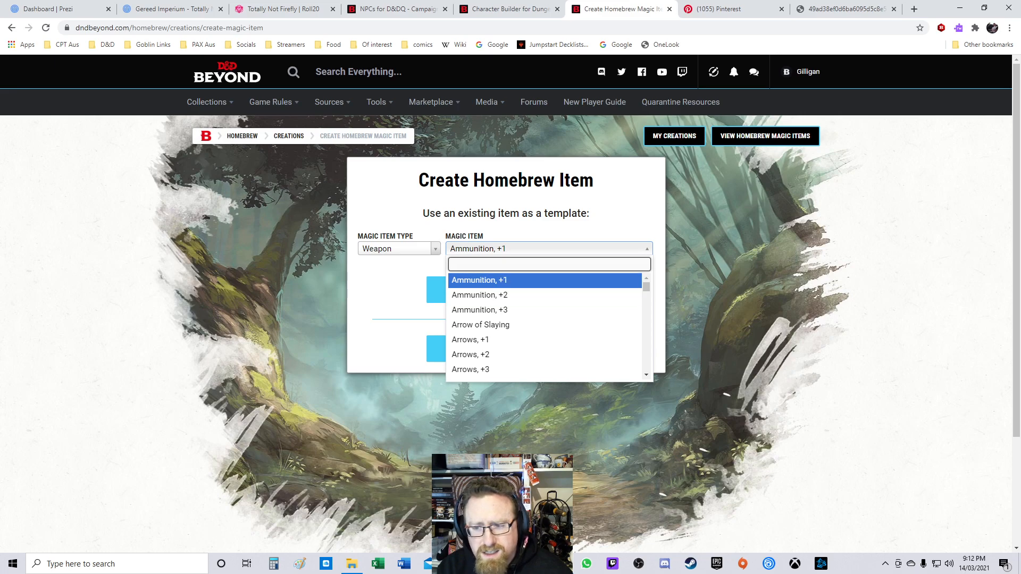
pyautogui.click(479, 280)
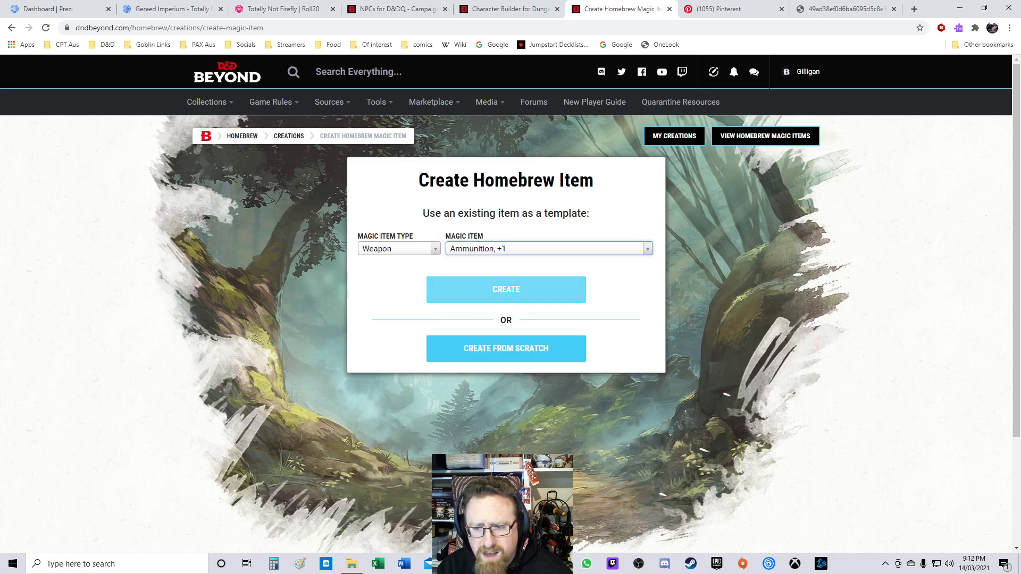
pyautogui.click(479, 280)
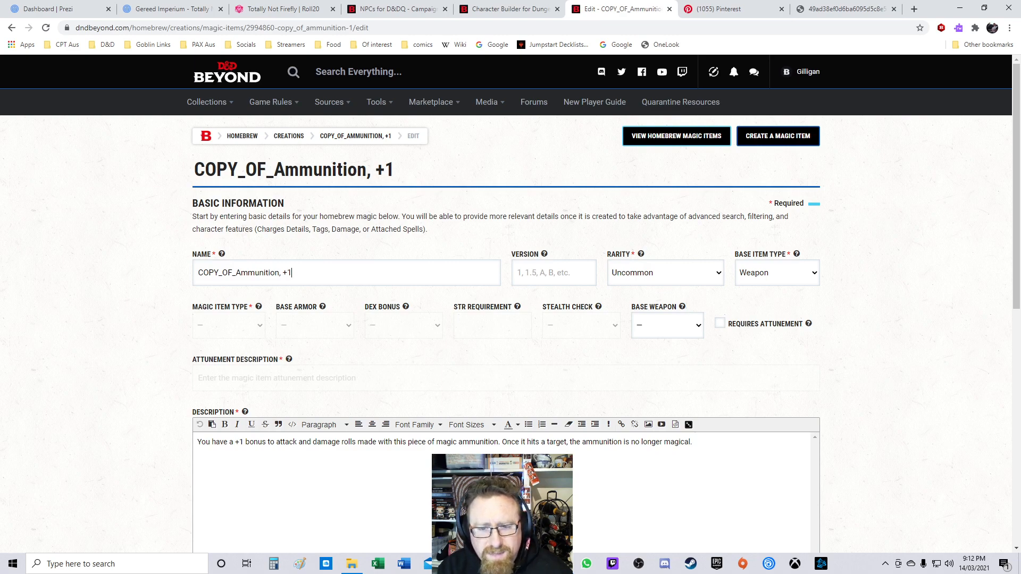
# Step: Rename the new magic item to Flare Spear
pyautogui.hotkey('ctrl', 'a')
pyautogui.write('Falr')
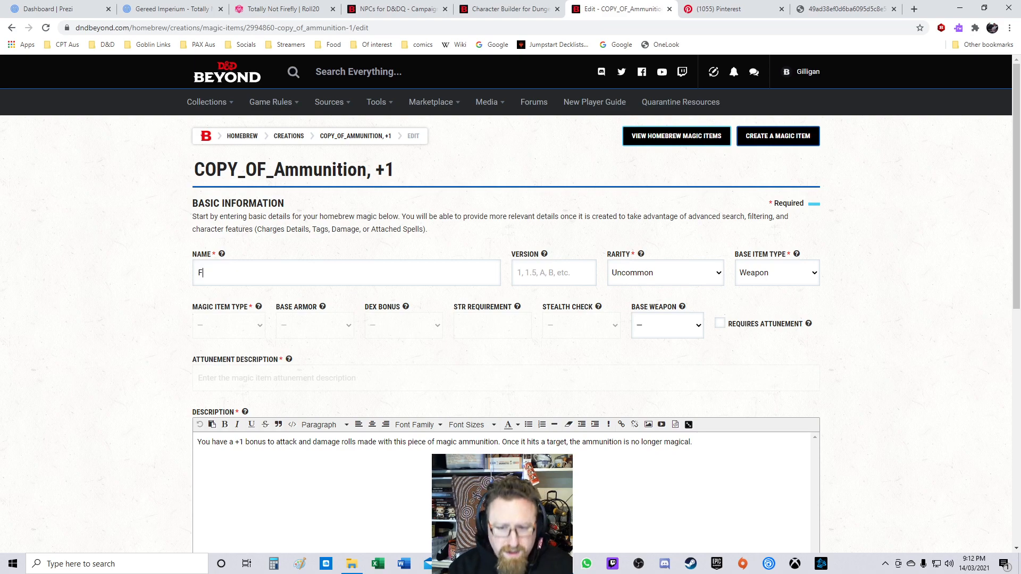
pyautogui.press('BackSpace')
pyautogui.press('BackSpace')
pyautogui.press('BackSpace')
pyautogui.press('BackSpace')
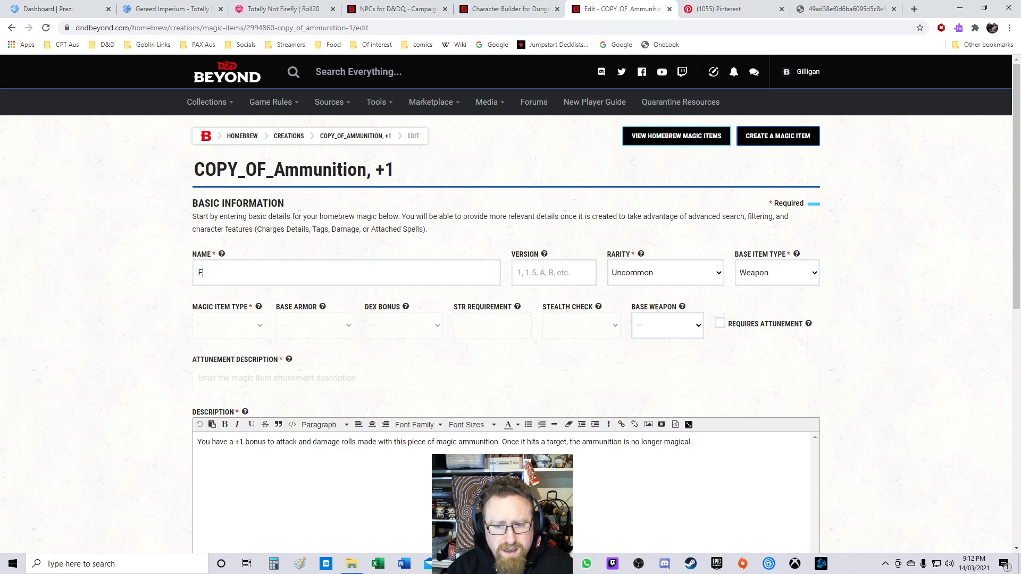
pyautogui.write('Flare Spear')
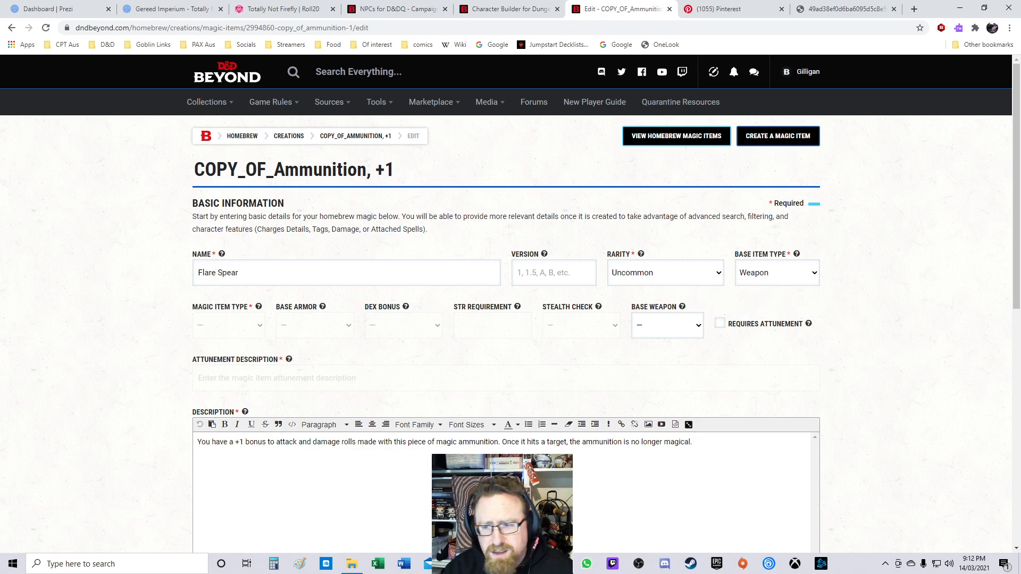
pyautogui.write('1.0')
# Step: Set the item's version to 1.0, its rarity to Uncommon, and keep Weapon as the base item type
pyautogui.click(666, 273)
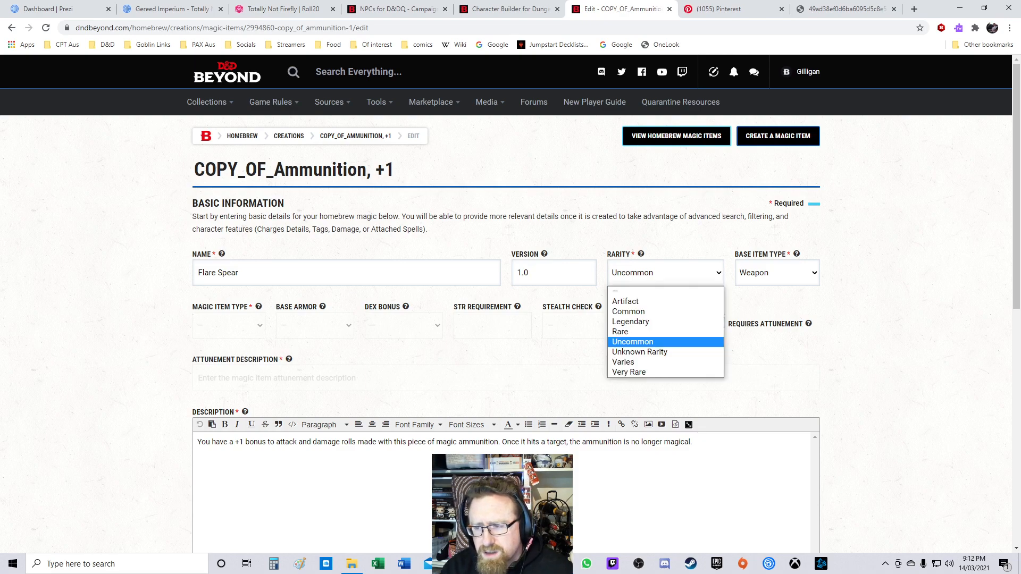
pyautogui.click(665, 342)
pyautogui.click(777, 273)
pyautogui.click(777, 273)
pyautogui.click(777, 272)
pyautogui.click(777, 302)
pyautogui.click(777, 273)
pyautogui.click(756, 313)
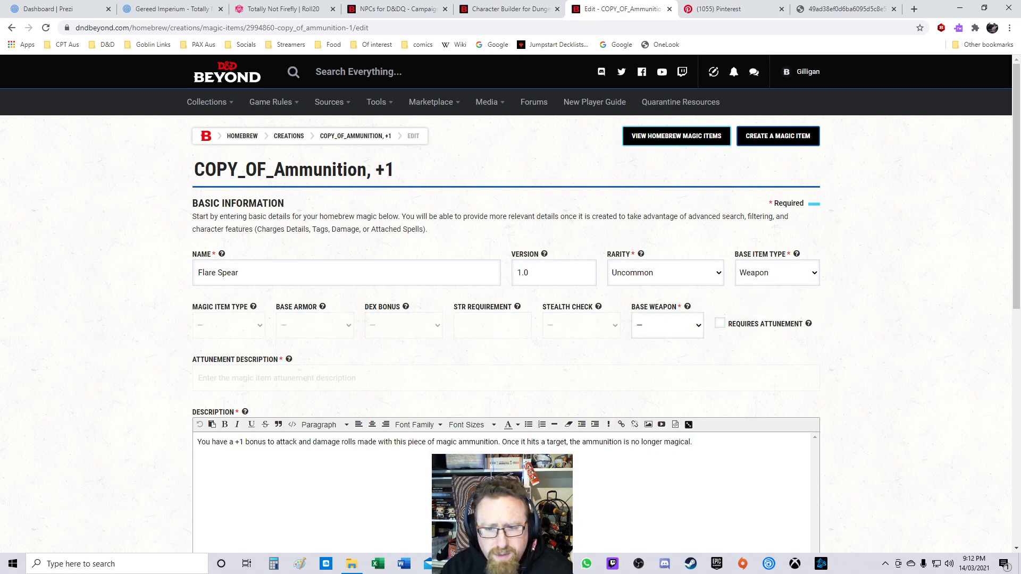
# Step: Set the item's base weapon to Spear
pyautogui.moveTo(805, 324); pyautogui.dragTo(747, 324)
pyautogui.click(667, 326)
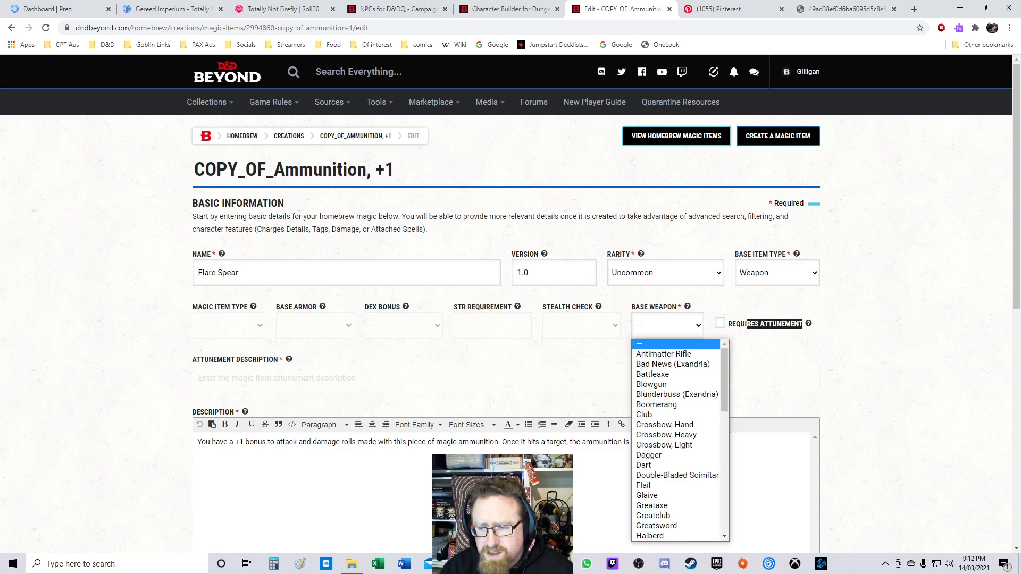
pyautogui.click(672, 395)
pyautogui.click(668, 326)
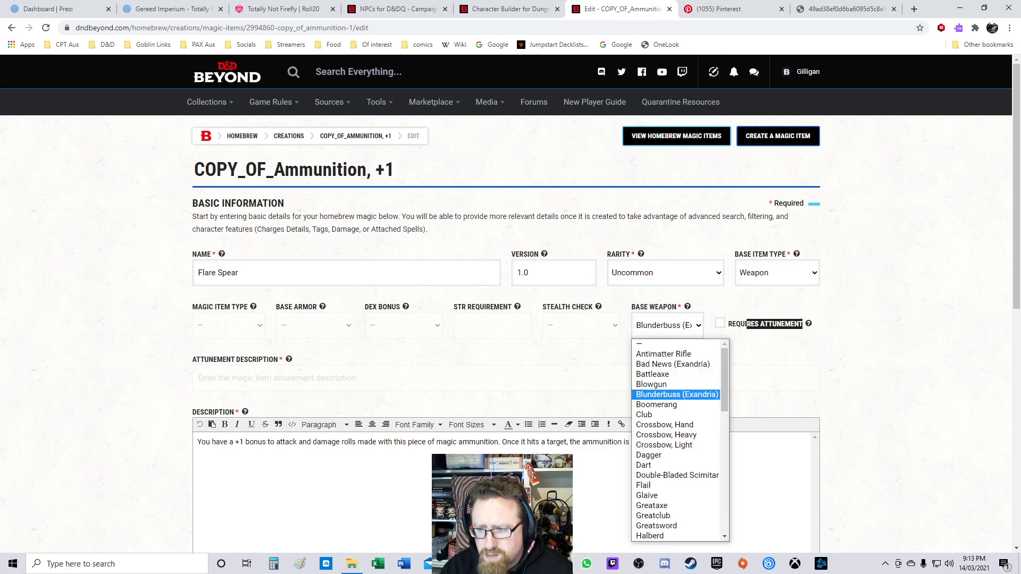
pyautogui.scroll(-9, 676, 442)
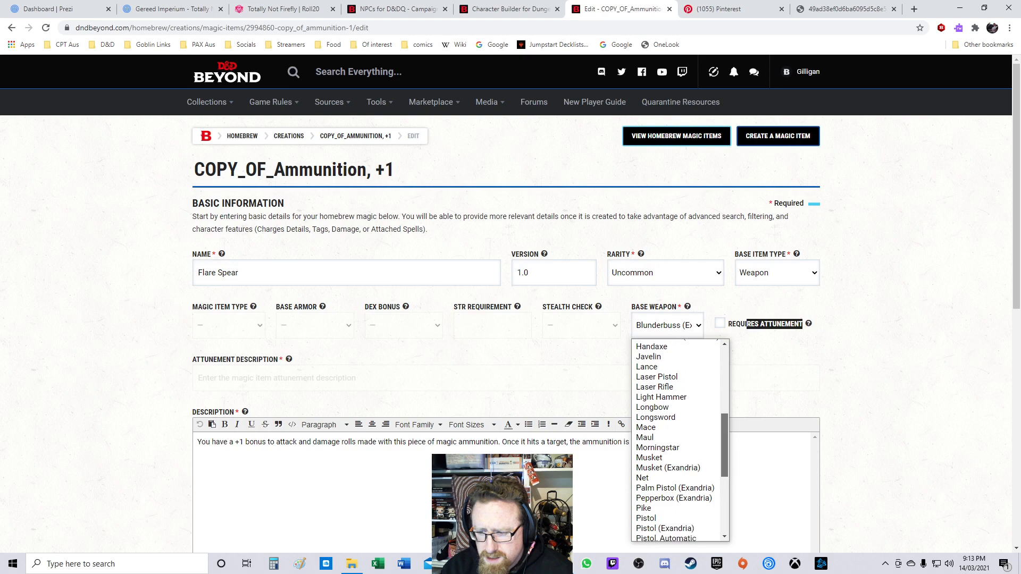
pyautogui.scroll(-4, 676, 442)
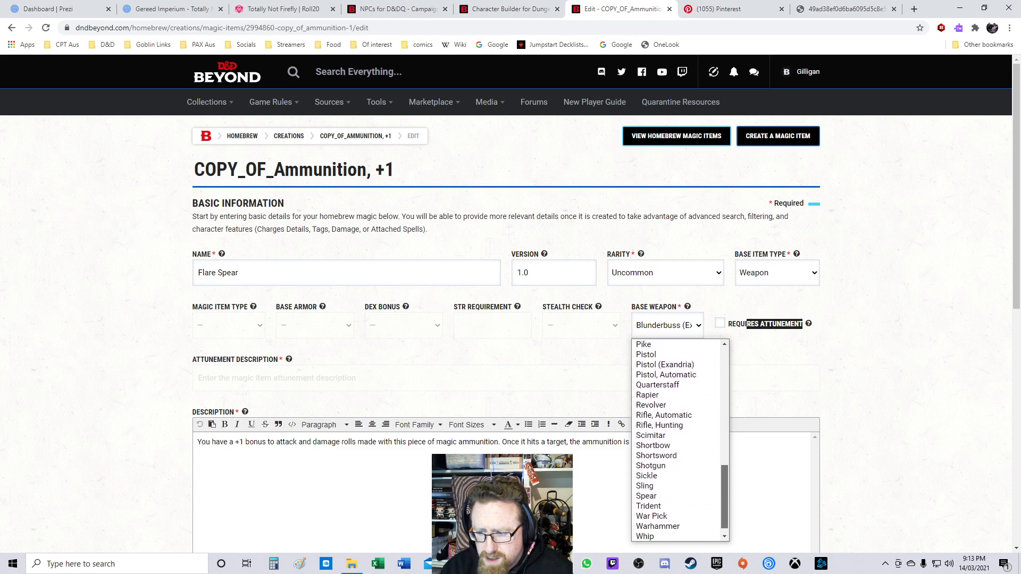
pyautogui.click(659, 486)
pyautogui.click(775, 341)
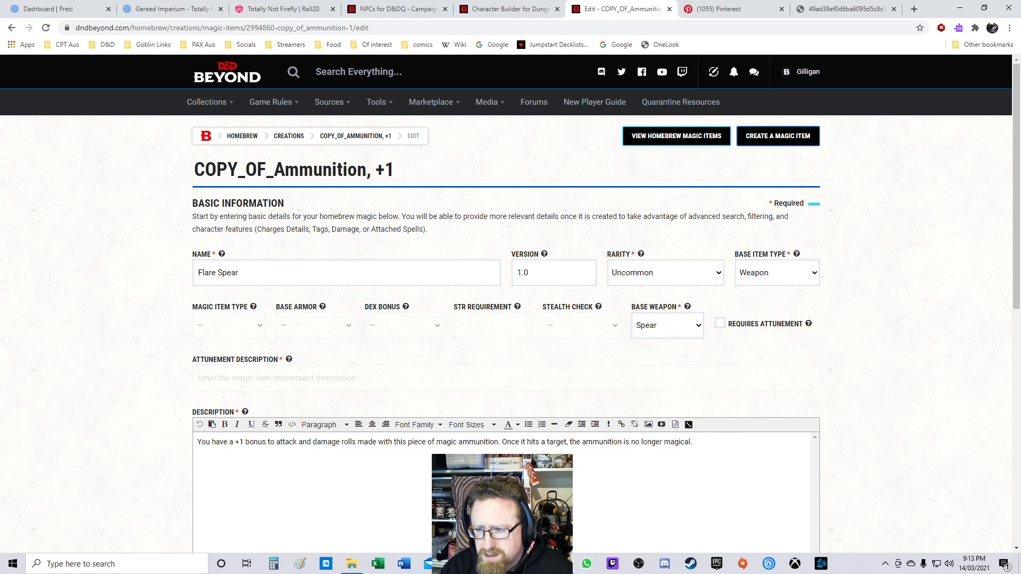
# Step: Require attunement for the item and enter By any class as the attunement description
pyautogui.click(720, 323)
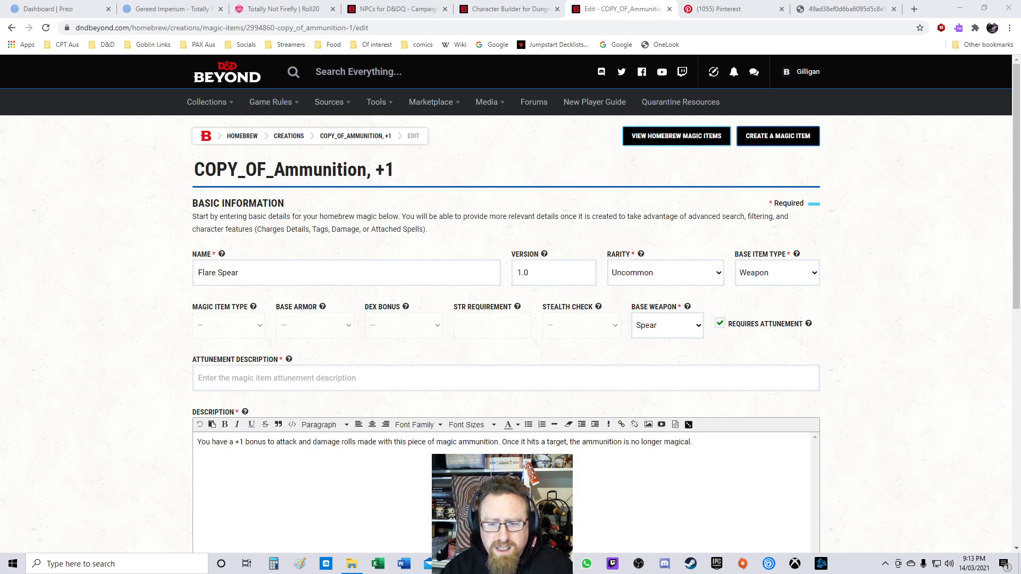
pyautogui.click(199, 378)
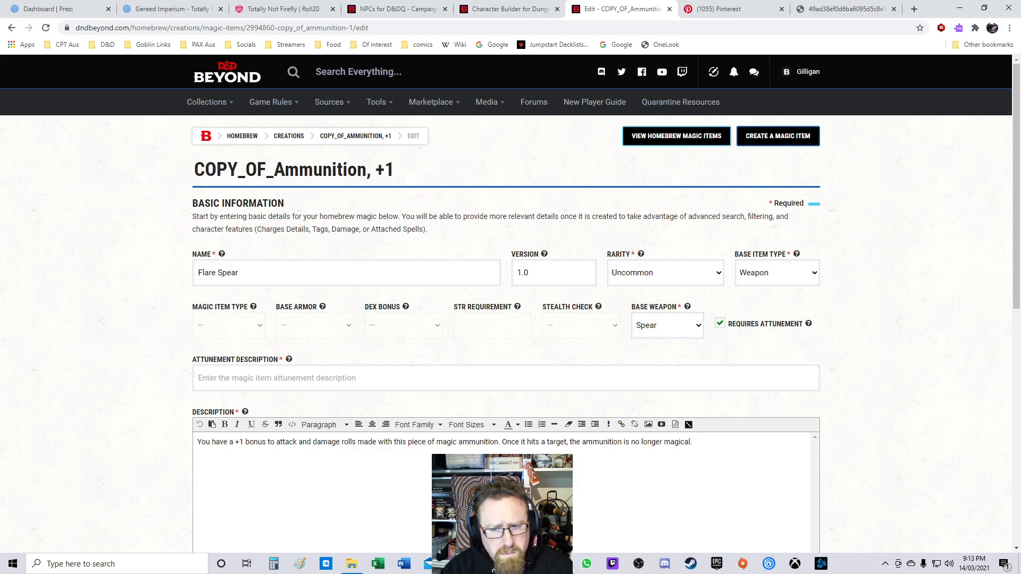
pyautogui.moveTo(289, 359)
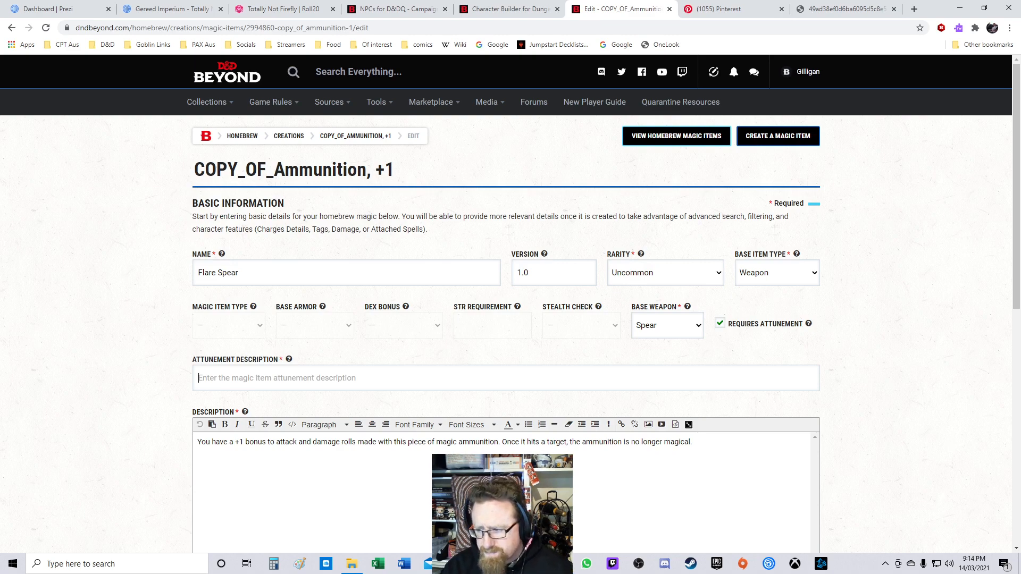
pyautogui.write('By any class')
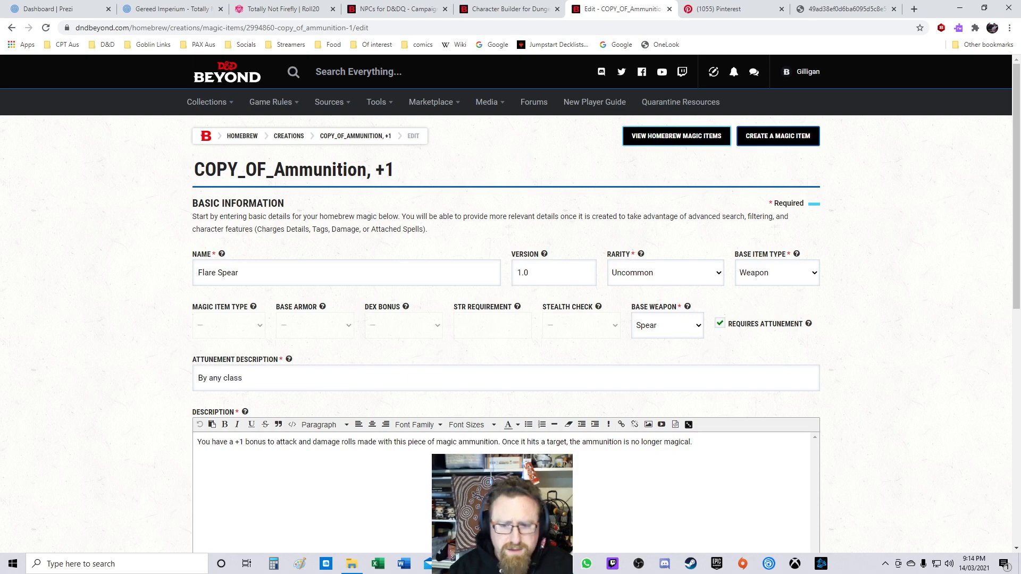
# Step: Start adding a new modifier to the magic item and set its modifier type to Bonus
pyautogui.scroll(-7, 510, 303)
pyautogui.scroll(2, 511, 303)
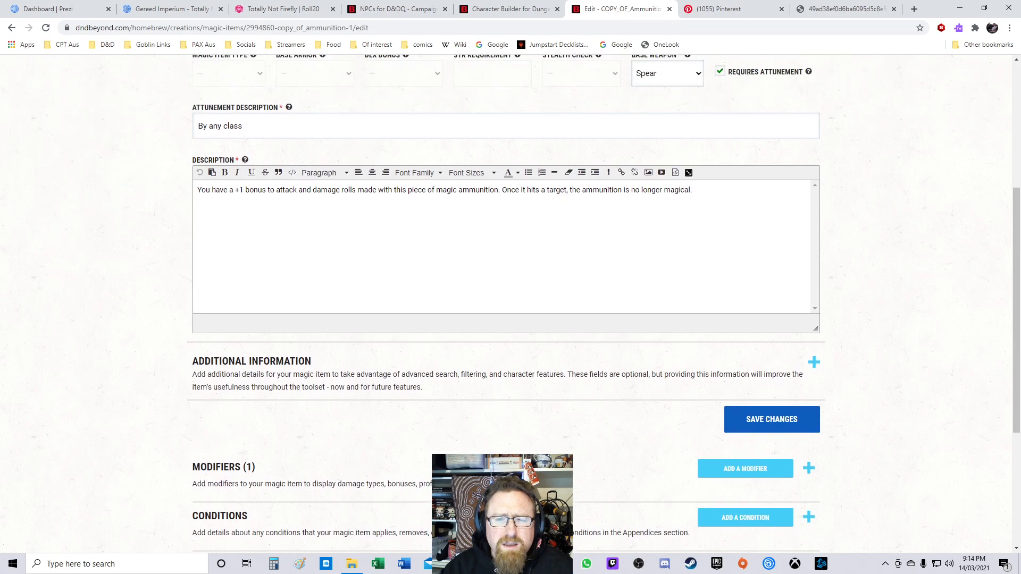
pyautogui.scroll(5, 511, 303)
pyautogui.scroll(-2, 510, 303)
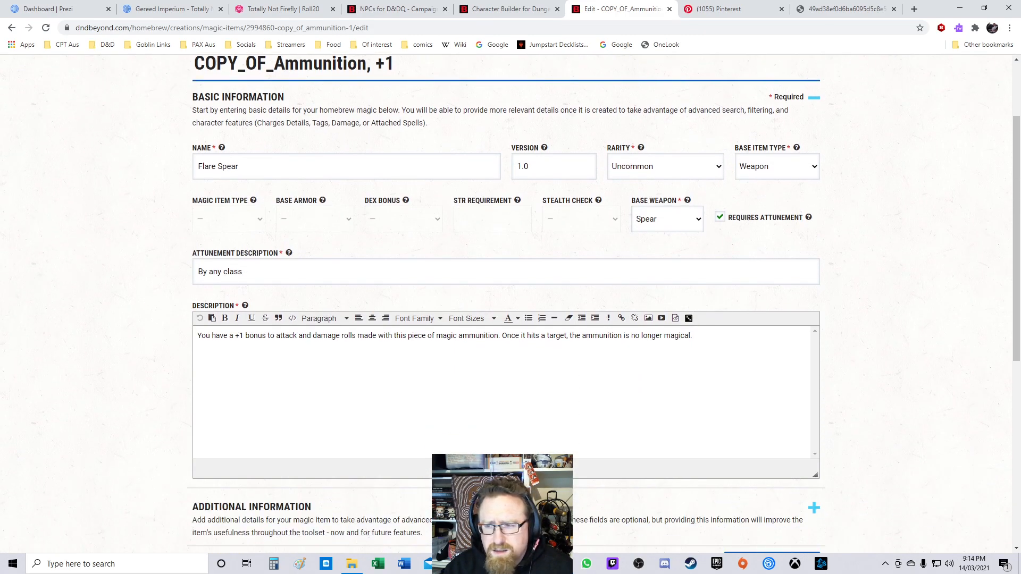
pyautogui.click(667, 220)
pyautogui.click(667, 219)
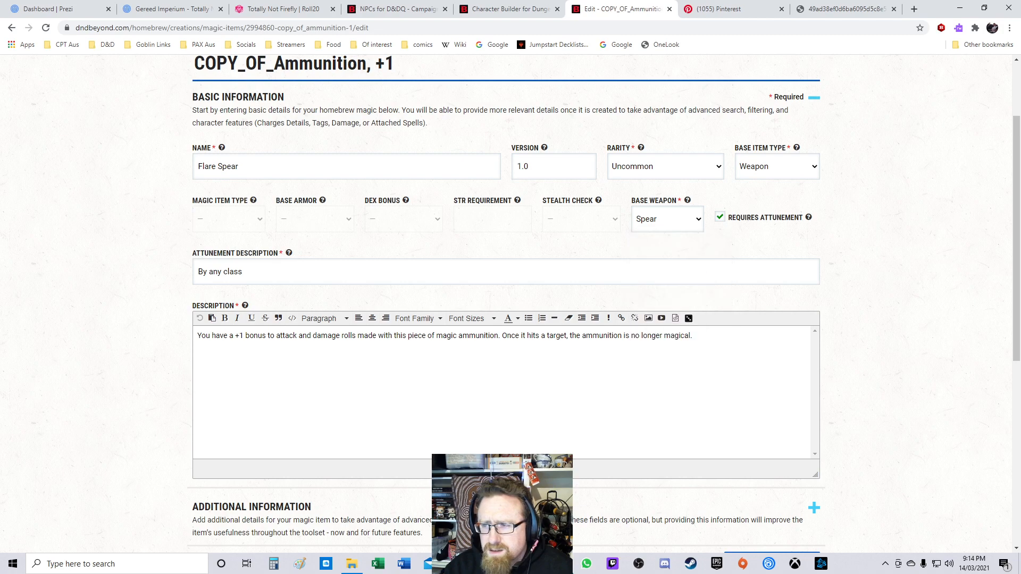
pyautogui.scroll(-6, 510, 303)
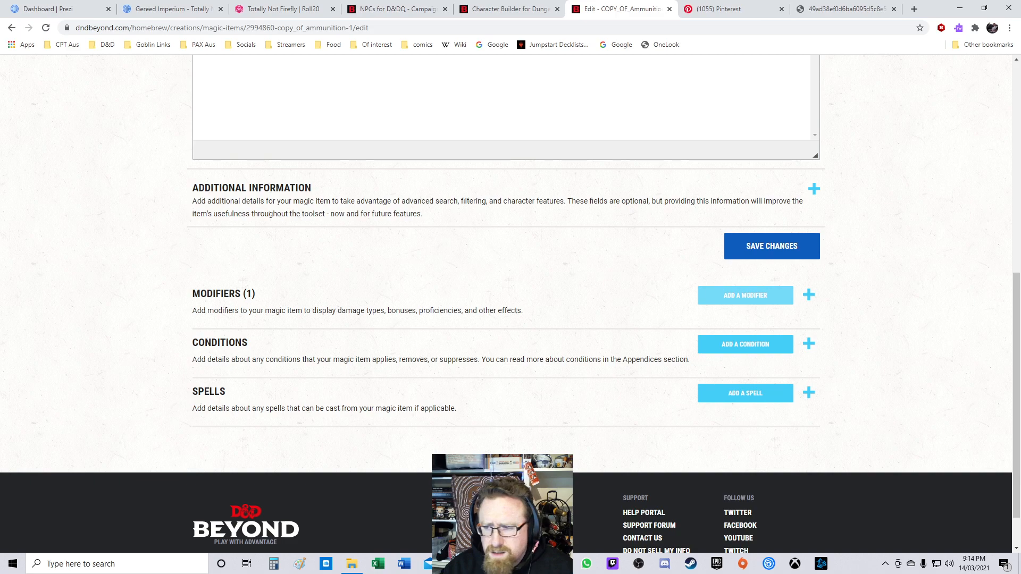
pyautogui.click(745, 296)
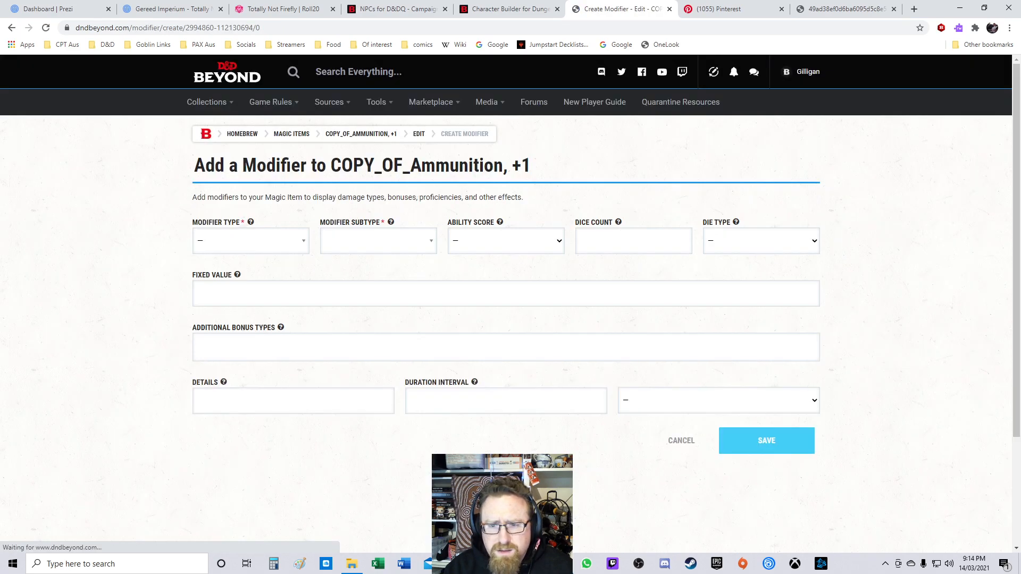
pyautogui.click(250, 241)
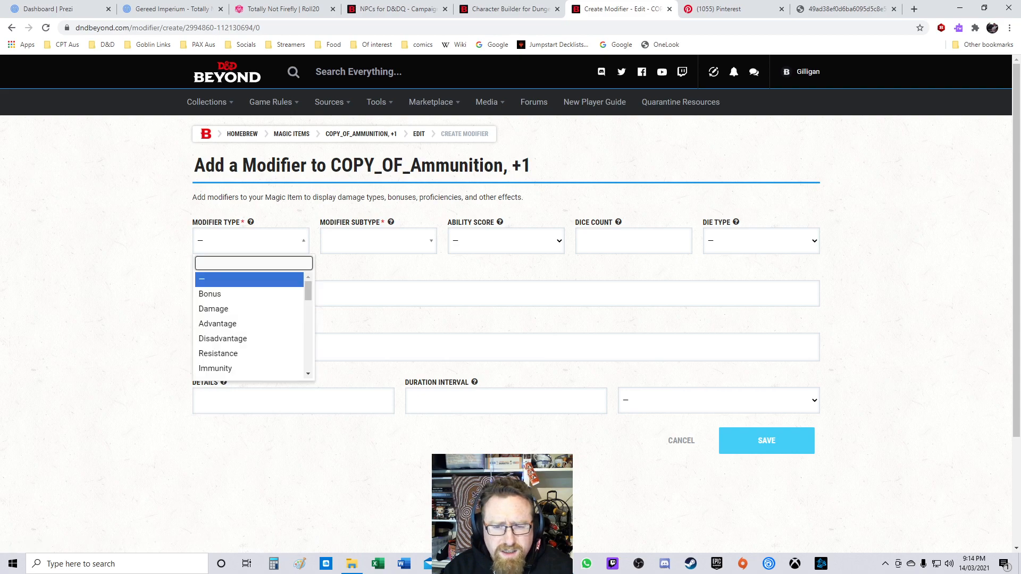
pyautogui.click(234, 294)
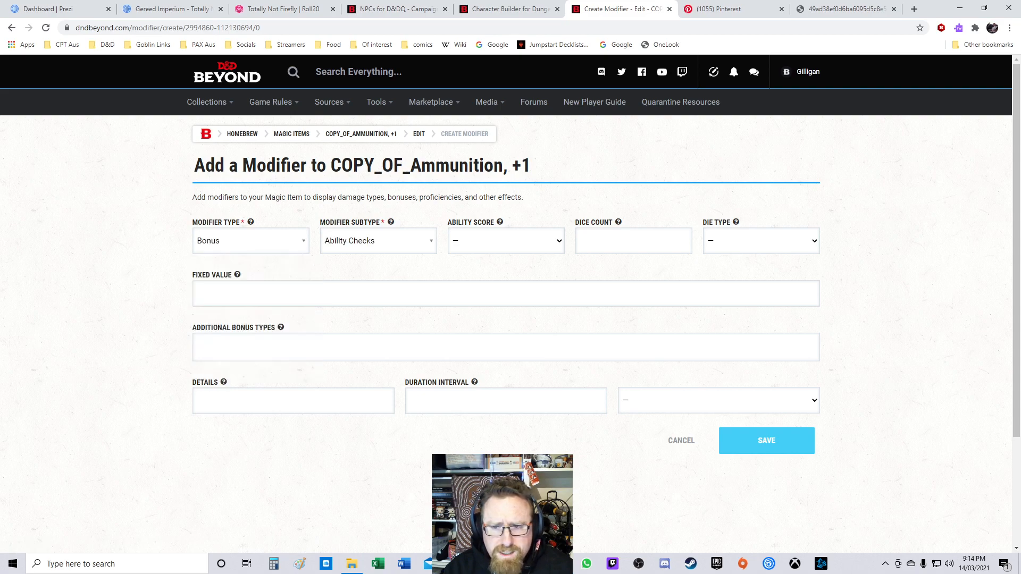
# Step: Set the modifier subtype to Dexterity Attacks
pyautogui.click(378, 241)
pyautogui.scroll(-5, 373, 298)
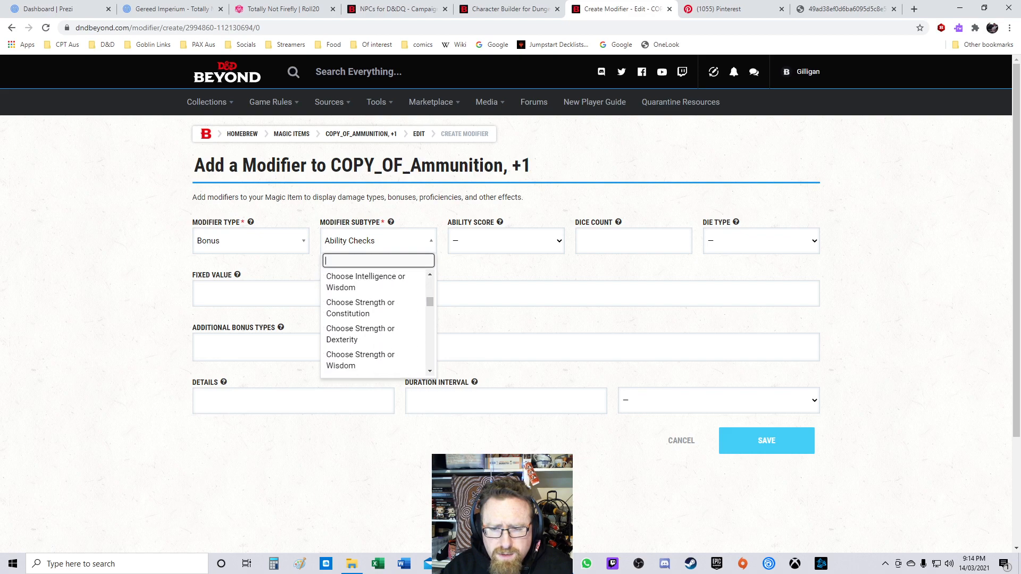
pyautogui.moveTo(430, 302); pyautogui.dragTo(429, 364)
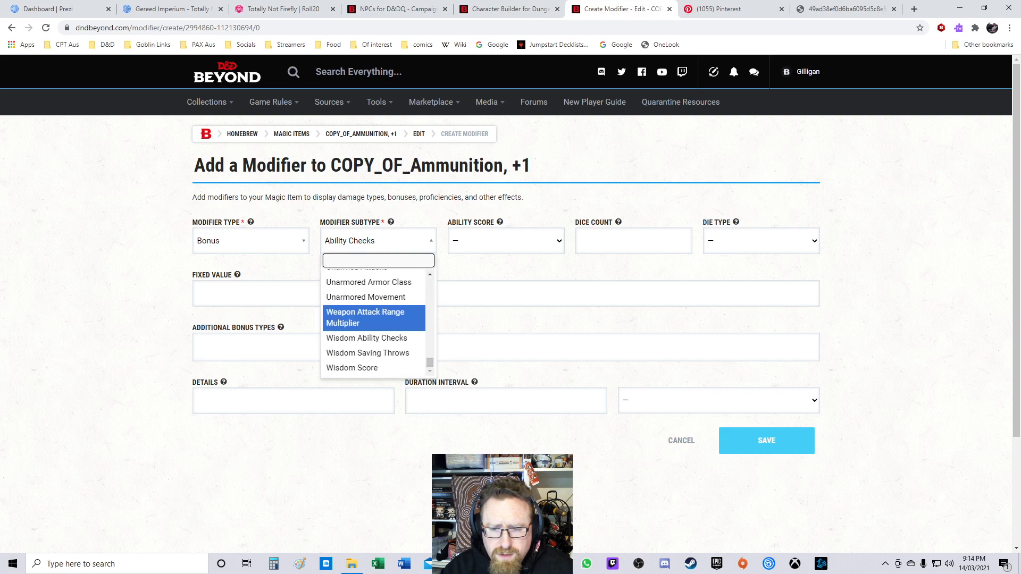
pyautogui.click(430, 274)
pyautogui.click(429, 274)
pyautogui.click(430, 274)
pyautogui.click(430, 274)
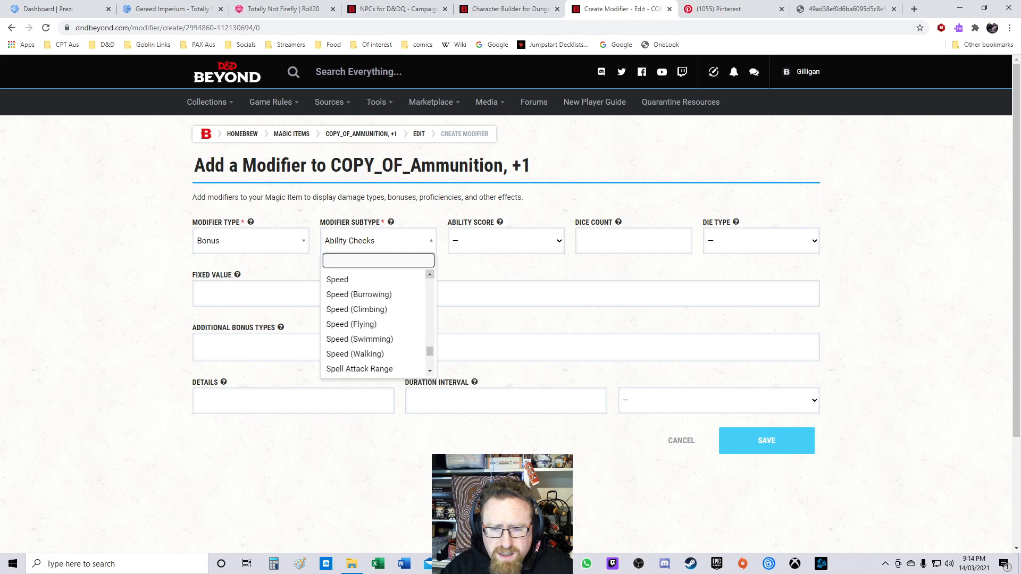
pyautogui.click(430, 275)
pyautogui.click(430, 275)
pyautogui.click(430, 274)
pyautogui.click(430, 275)
pyautogui.click(430, 275)
pyautogui.click(430, 274)
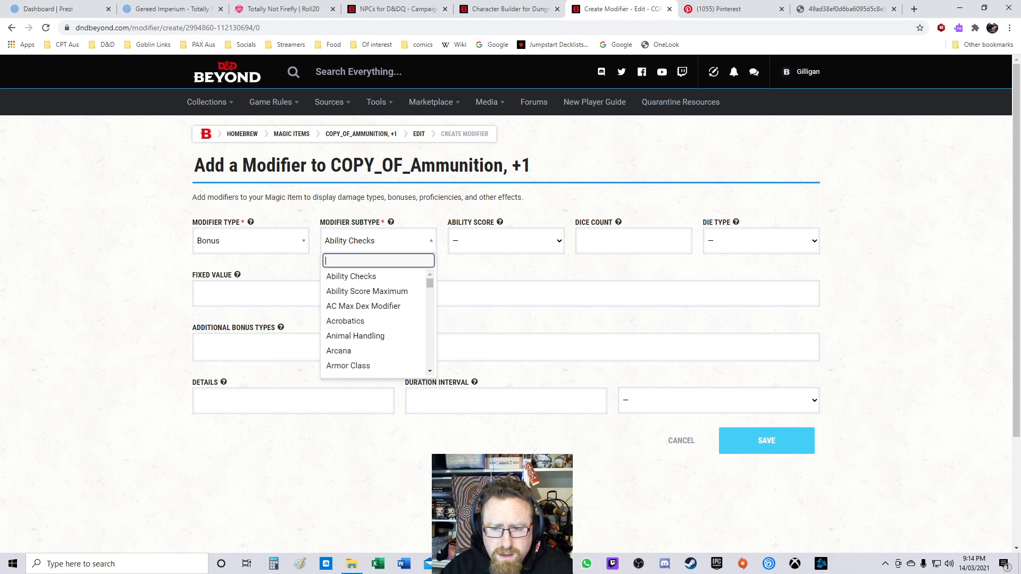
pyautogui.click(430, 371)
pyautogui.click(430, 371)
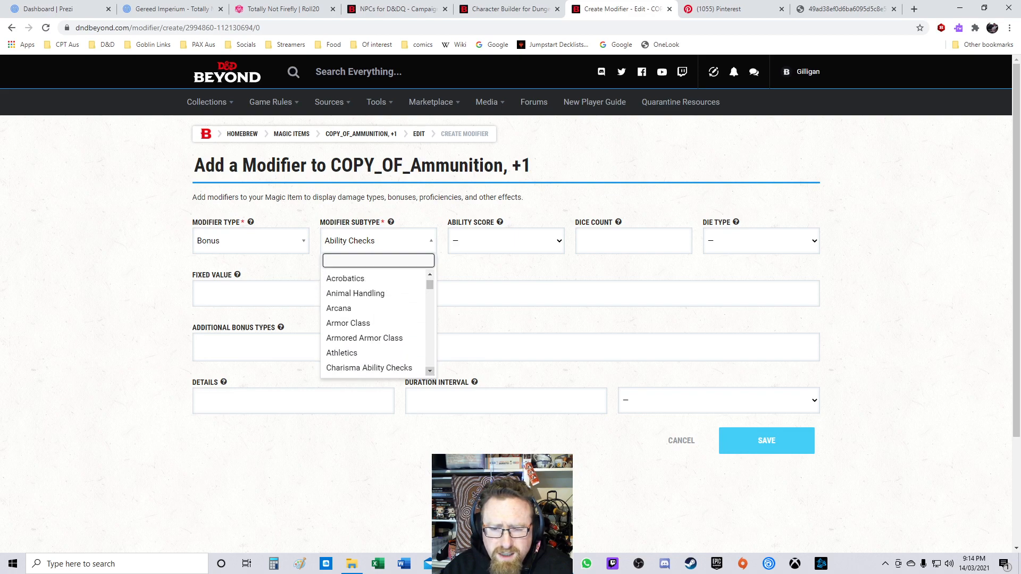
pyautogui.click(430, 371)
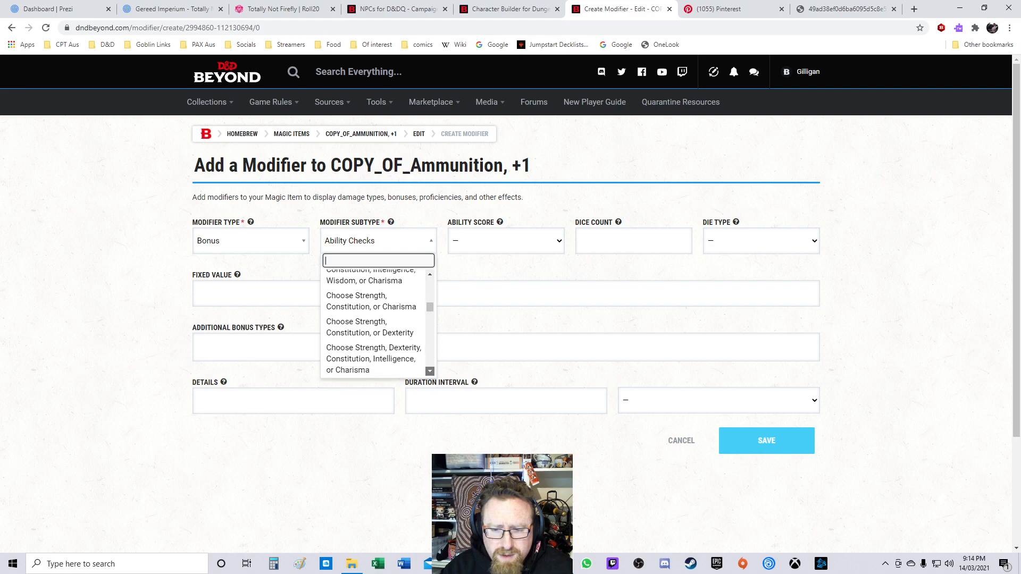
pyautogui.click(430, 371)
pyautogui.click(430, 371)
pyautogui.click(430, 371)
pyautogui.click(430, 371)
pyautogui.click(430, 371)
pyautogui.click(430, 371)
pyautogui.click(430, 371)
pyautogui.click(429, 371)
pyautogui.click(430, 372)
pyautogui.click(430, 371)
pyautogui.click(430, 372)
pyautogui.click(430, 371)
pyautogui.click(430, 372)
pyautogui.click(430, 371)
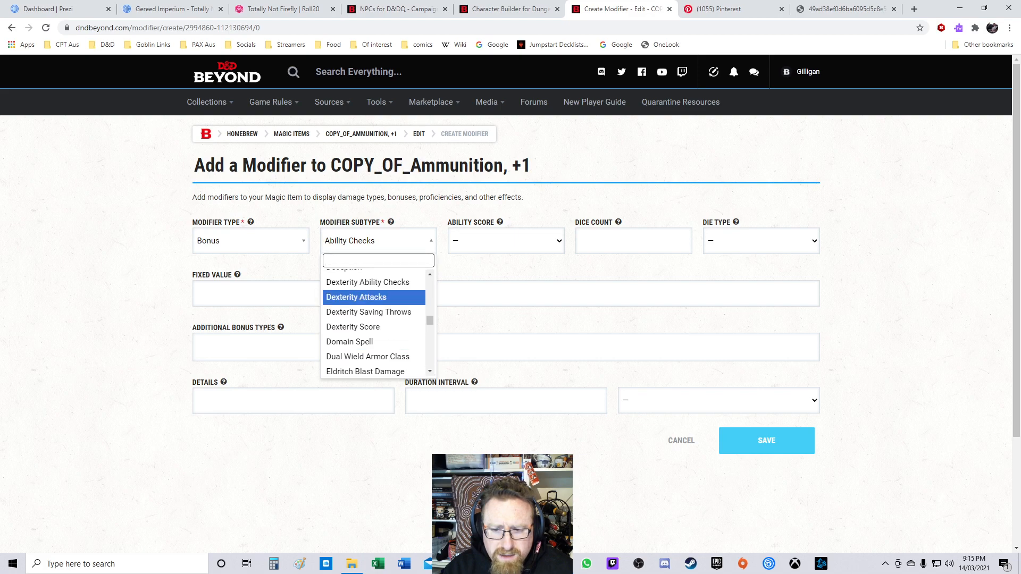
pyautogui.click(356, 296)
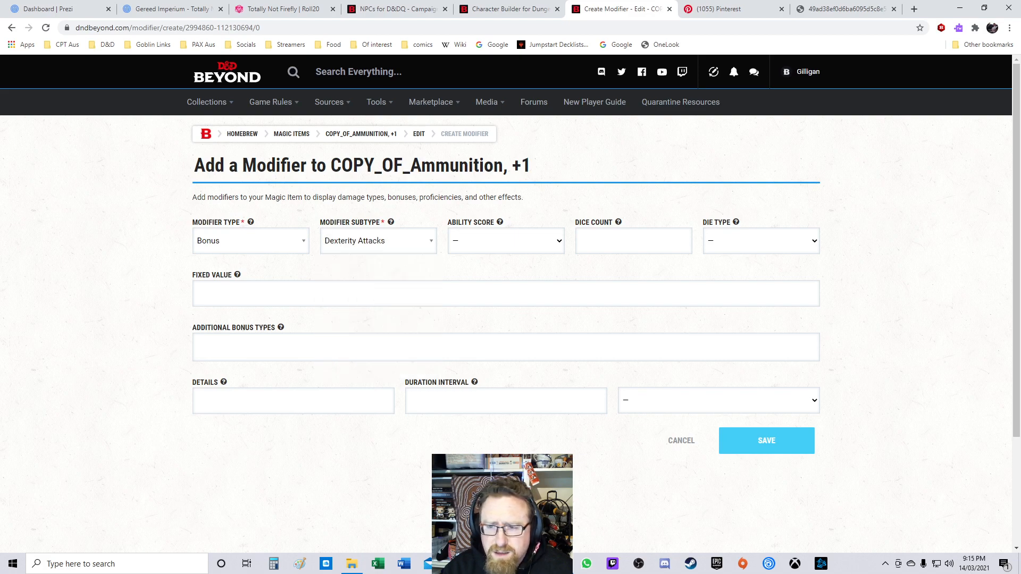
# Step: Set the modifier's ability score to DEX and its fixed value to +1, then save the modifier
pyautogui.click(506, 241)
pyautogui.click(506, 241)
pyautogui.click(506, 241)
pyautogui.click(506, 290)
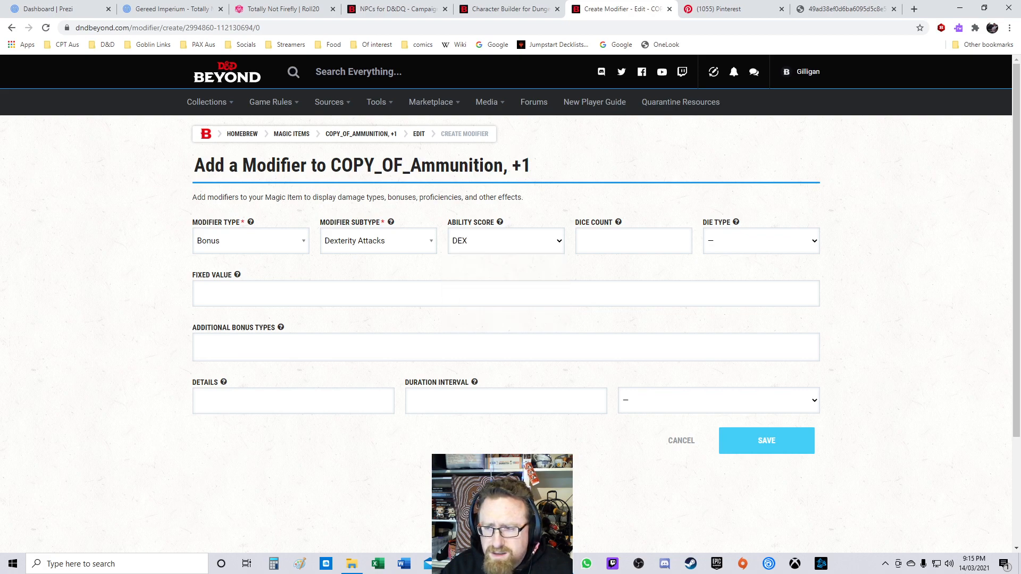
pyautogui.click(761, 241)
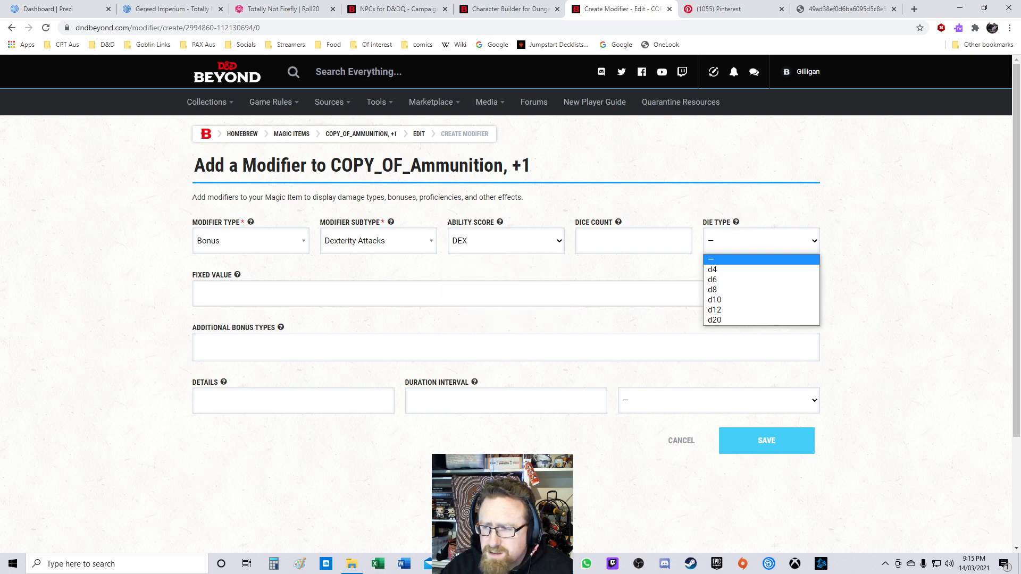
pyautogui.click(761, 241)
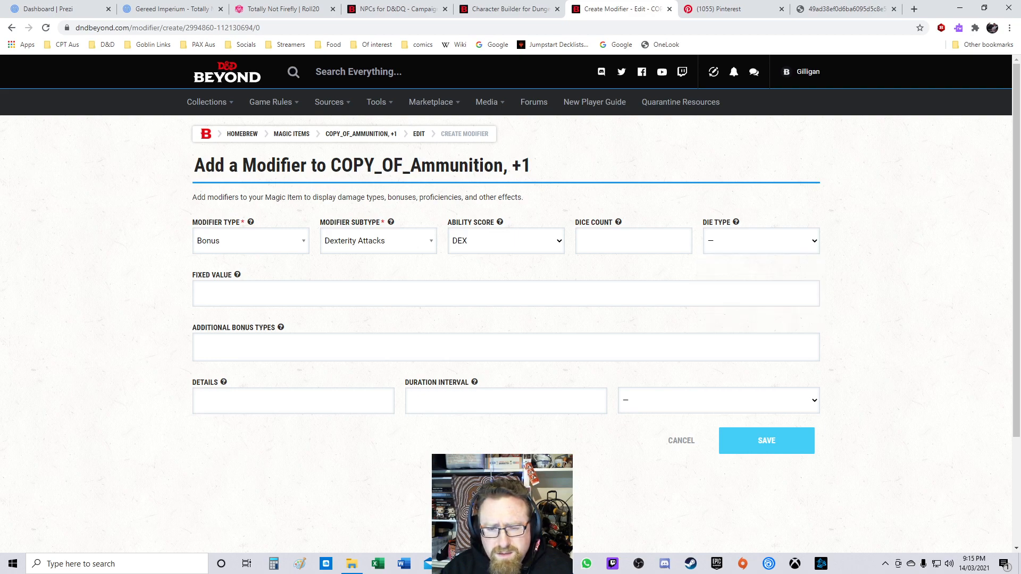
pyautogui.write('+1')
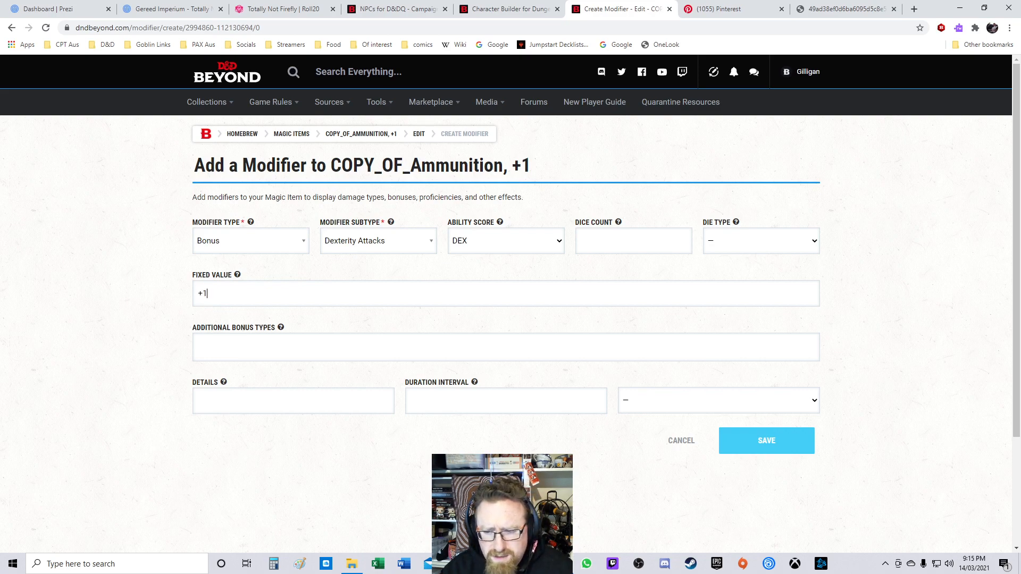
pyautogui.click(766, 441)
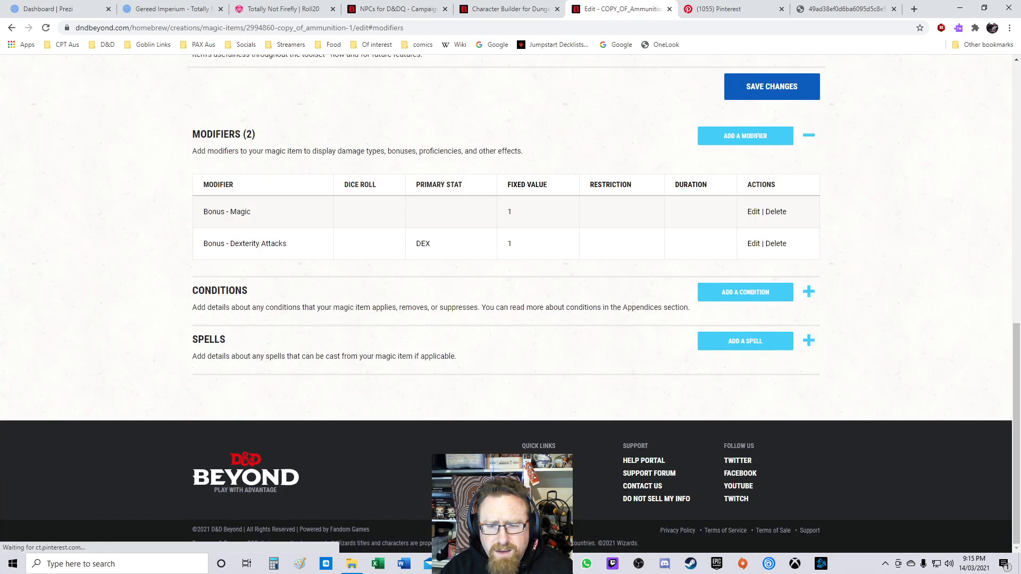
# Step: Set the item's base weapon to Spear again
pyautogui.scroll(7, 511, 303)
pyautogui.scroll(-4, 510, 304)
pyautogui.scroll(4, 510, 303)
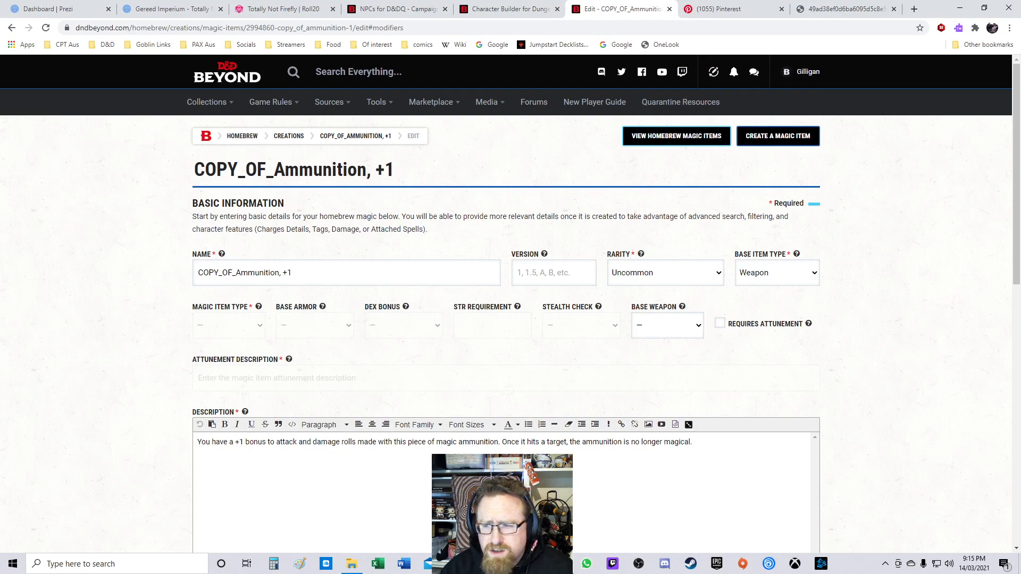
pyautogui.click(667, 325)
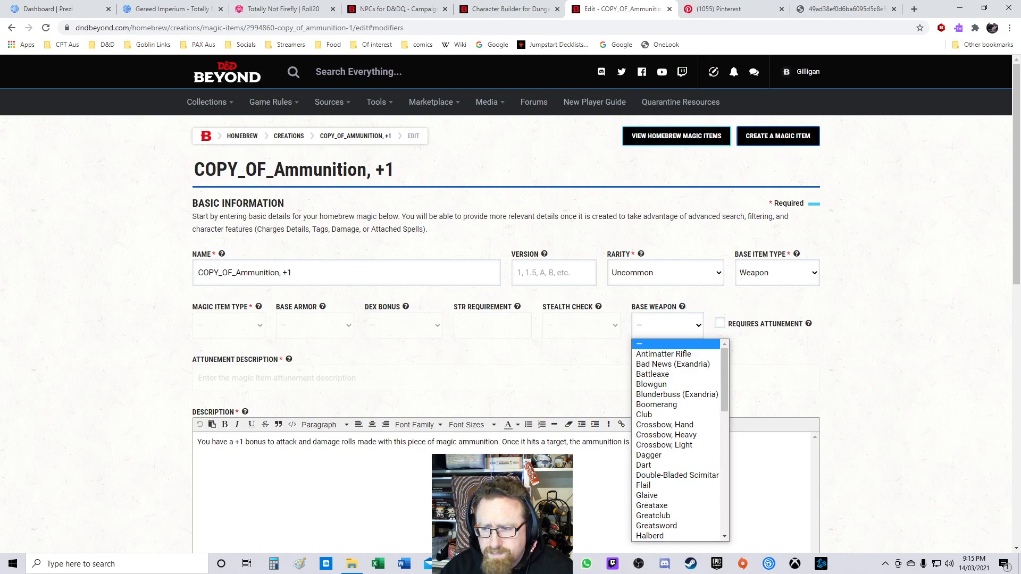
pyautogui.scroll(-5, 675, 442)
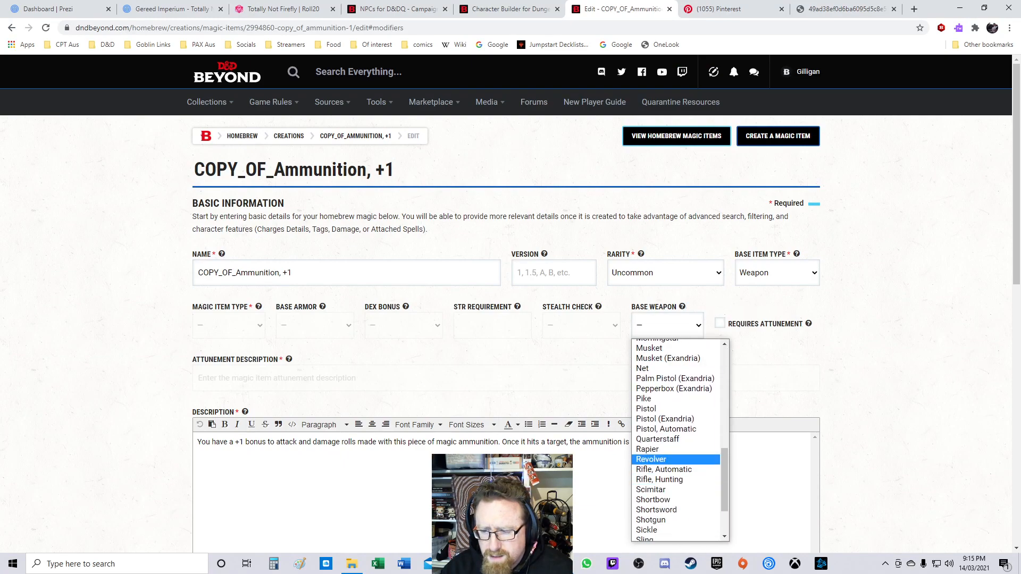
pyautogui.scroll(-3, 675, 478)
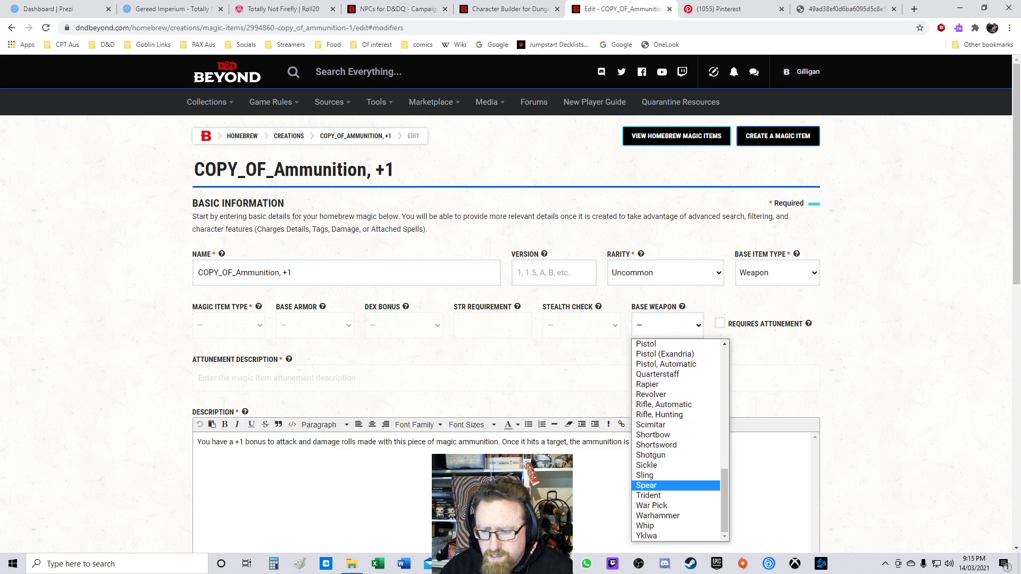
pyautogui.click(654, 485)
# Step: Require attunement for the item and enter By any class as the attunement description
pyautogui.click(720, 323)
pyautogui.write('By any class')
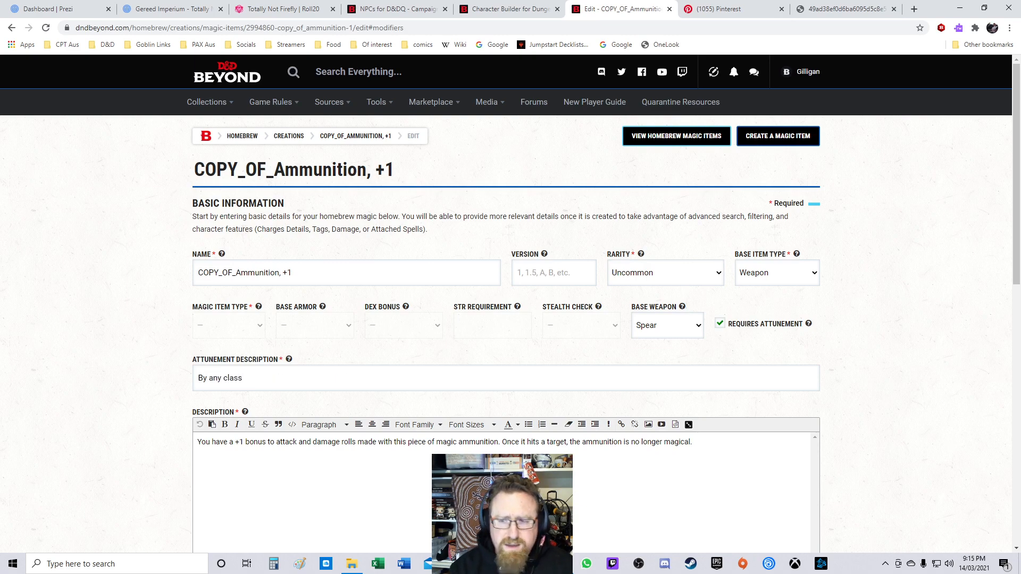
# Step: Delete the Bonus - Magic modifier from the item
pyautogui.scroll(-6, 505, 319)
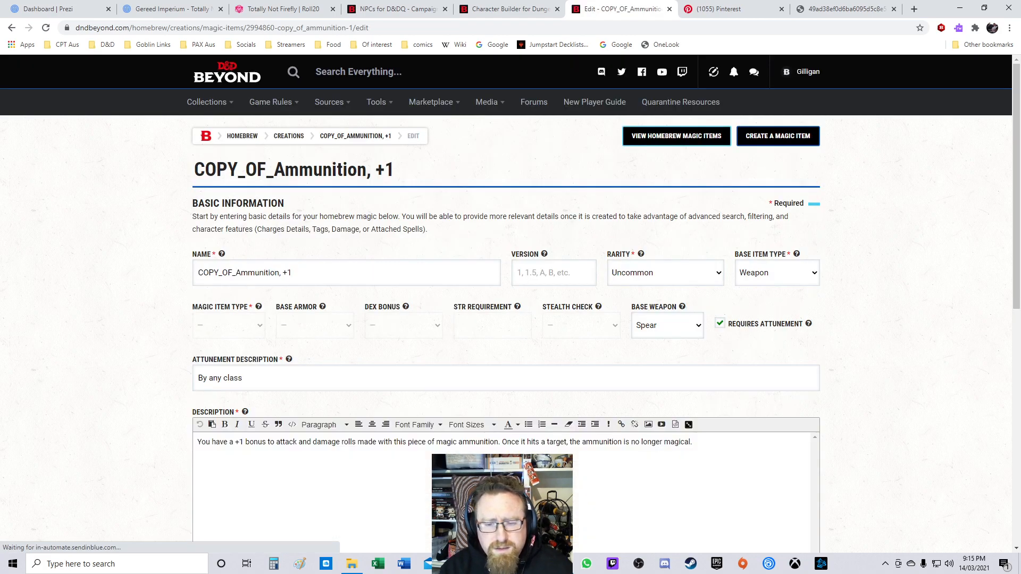
pyautogui.scroll(-9, 505, 319)
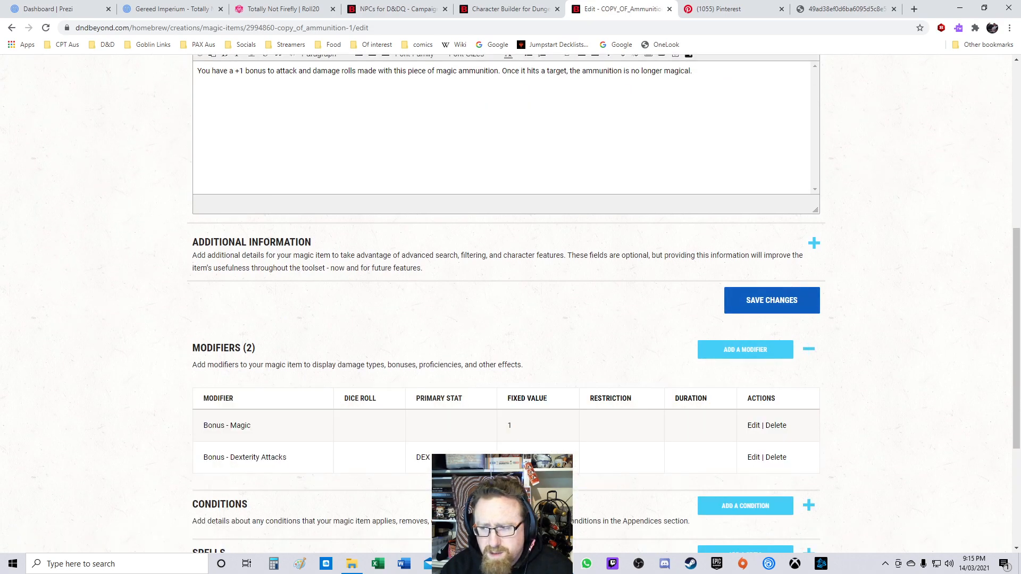
pyautogui.scroll(-1, 505, 303)
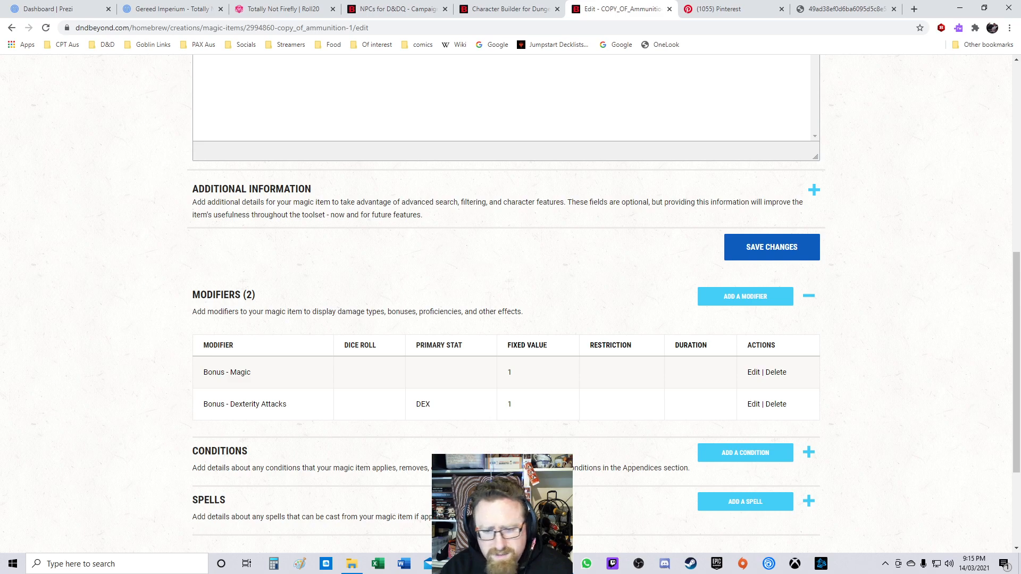
pyautogui.click(776, 372)
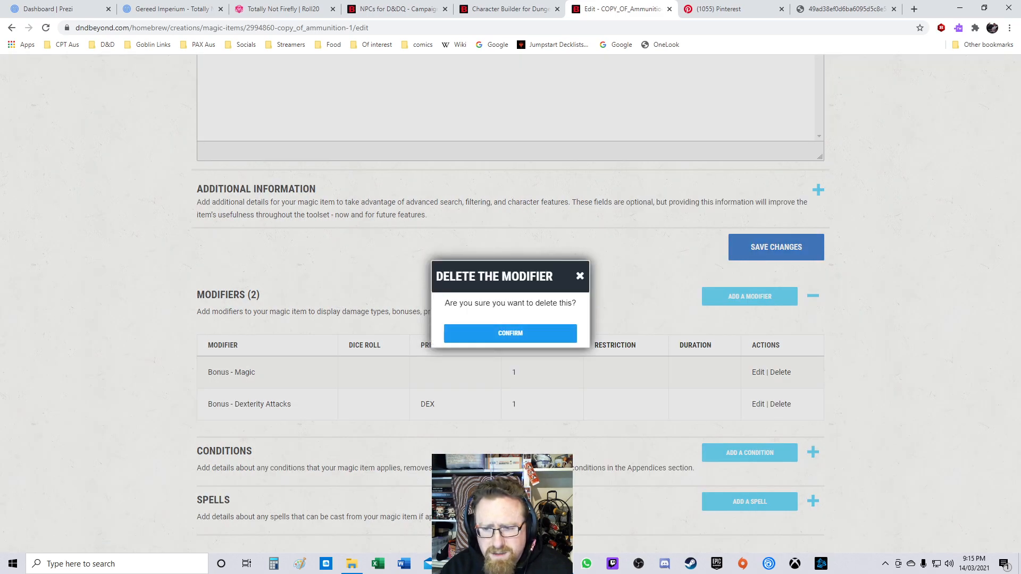
pyautogui.click(510, 334)
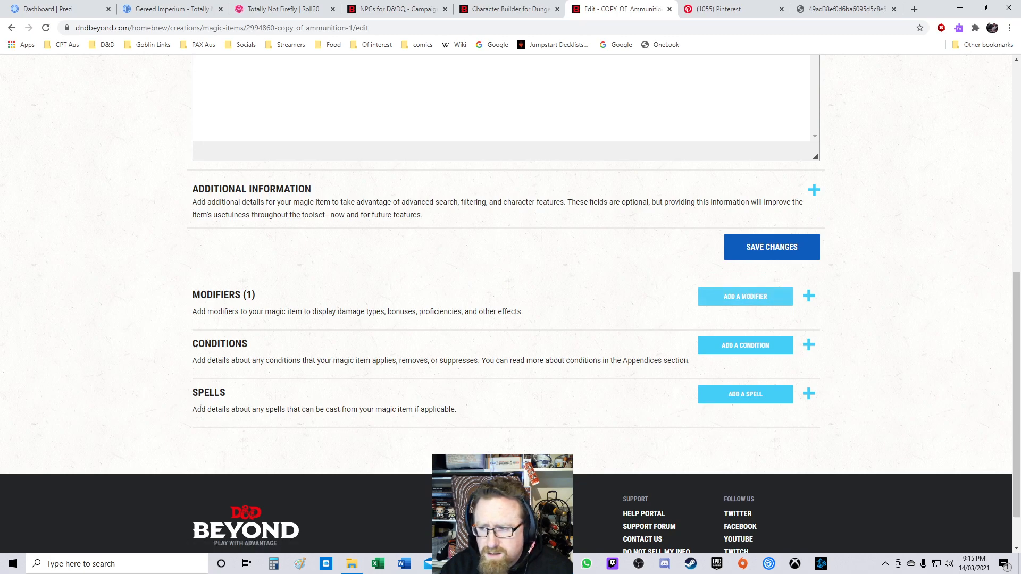
# Step: Start adding a spell to the item and choose Fireball as the spell
pyautogui.click(809, 296)
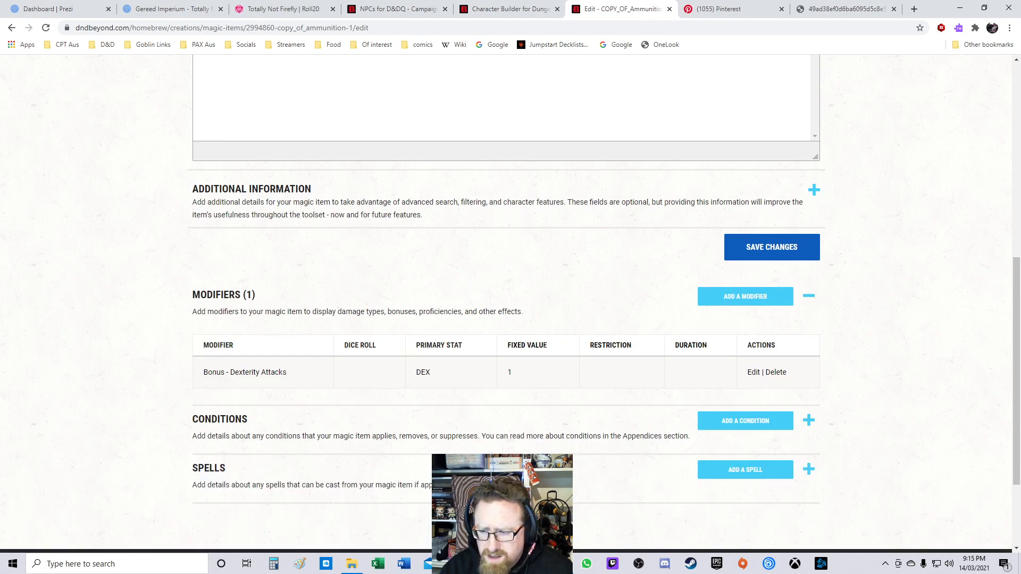
pyautogui.scroll(-3, 745, 372)
pyautogui.click(745, 341)
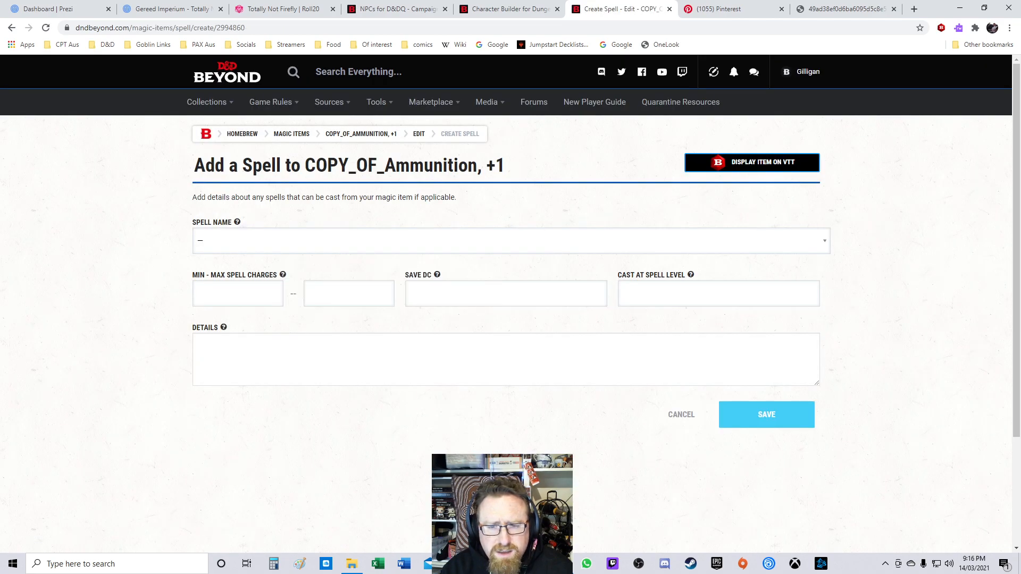
pyautogui.click(506, 241)
pyautogui.write('Fireball')
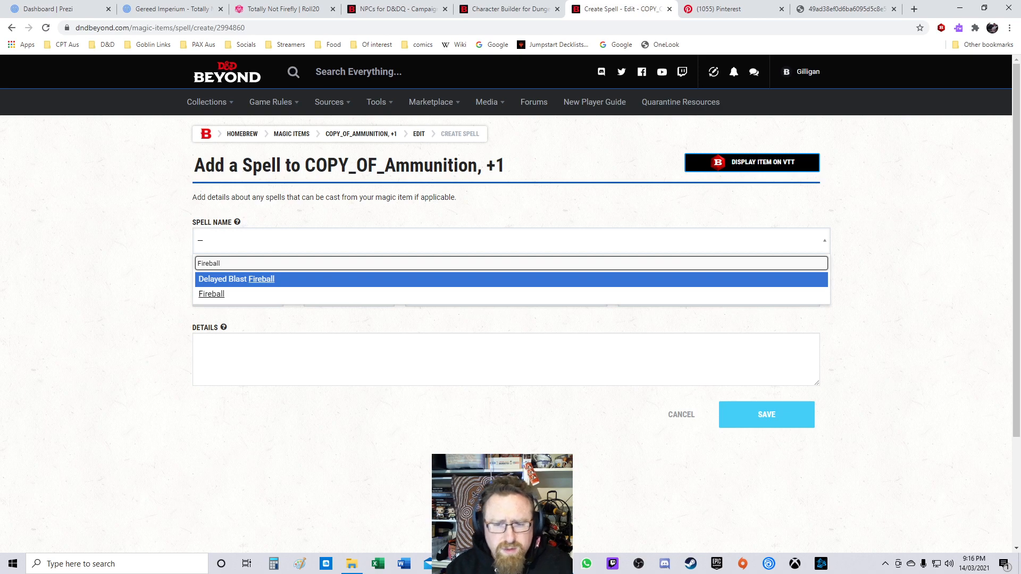
pyautogui.press('Down')
pyautogui.press('Return')
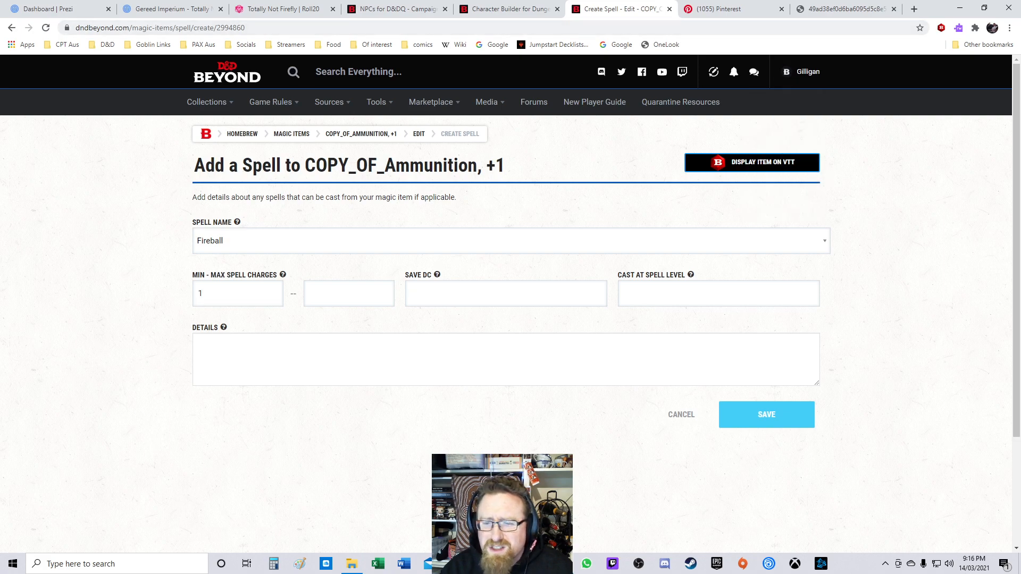
# Step: Close an unrelated extra browser tab
pyautogui.click(894, 10)
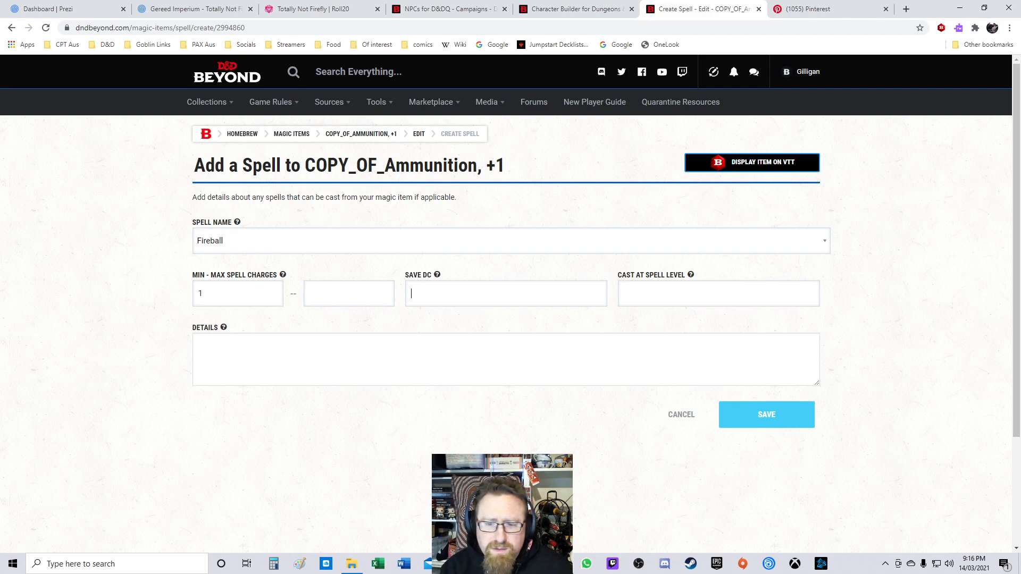
# Step: Set the Fireball spell's save DC to 13 and its cast-at spell level to 3
pyautogui.write('13')
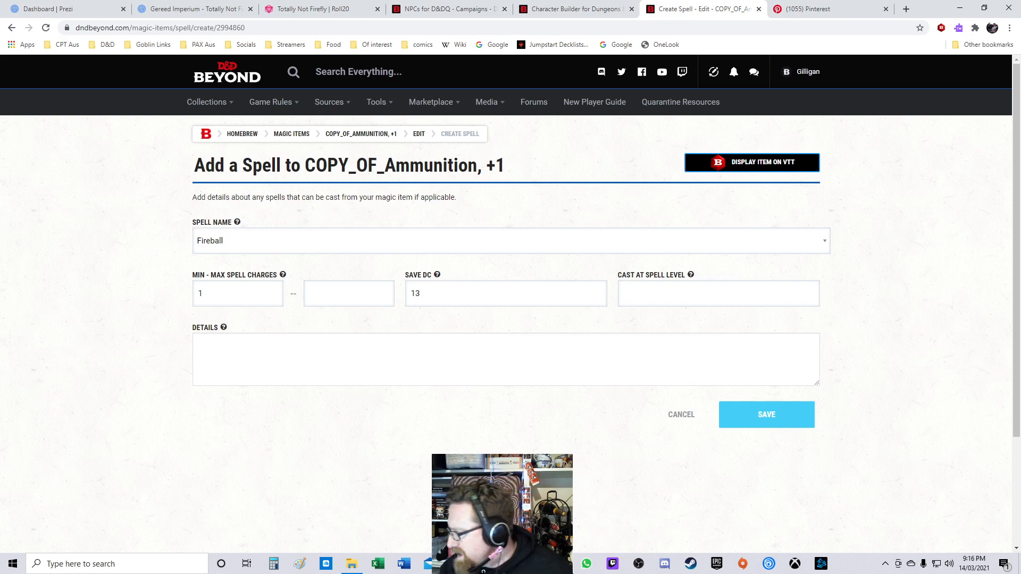
pyautogui.write('3')
pyautogui.press('Tab')
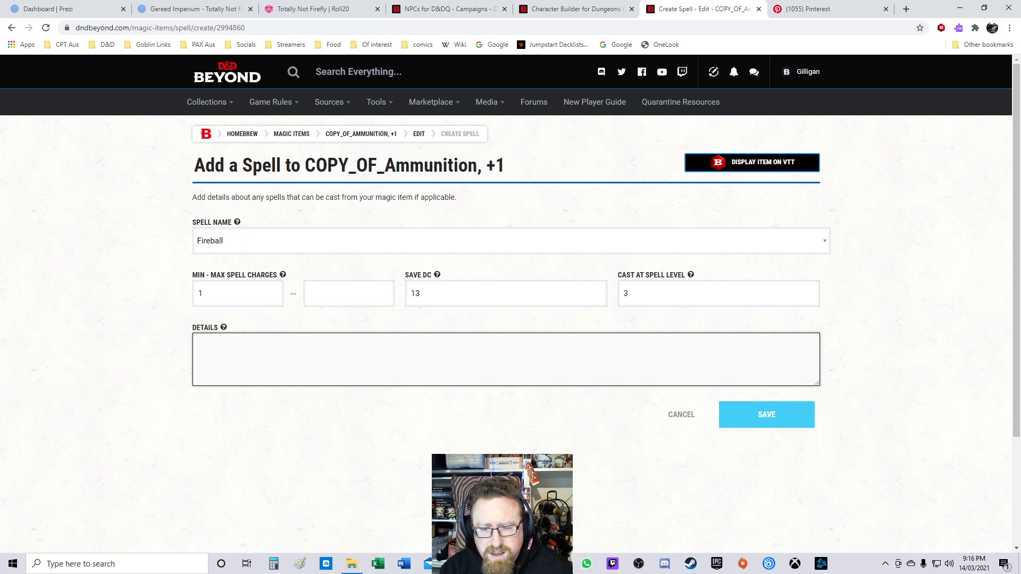
# Step: Enter the spell details: This springloaded spear is used to inject the Flare into a creature you are attacking
pyautogui.write('Thi')
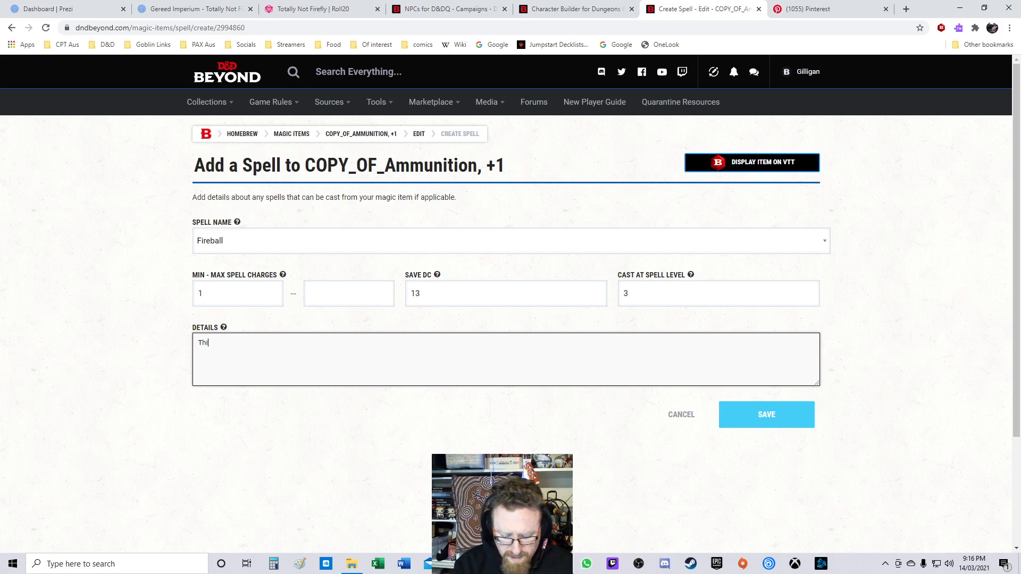
pyautogui.write('s springloaded')
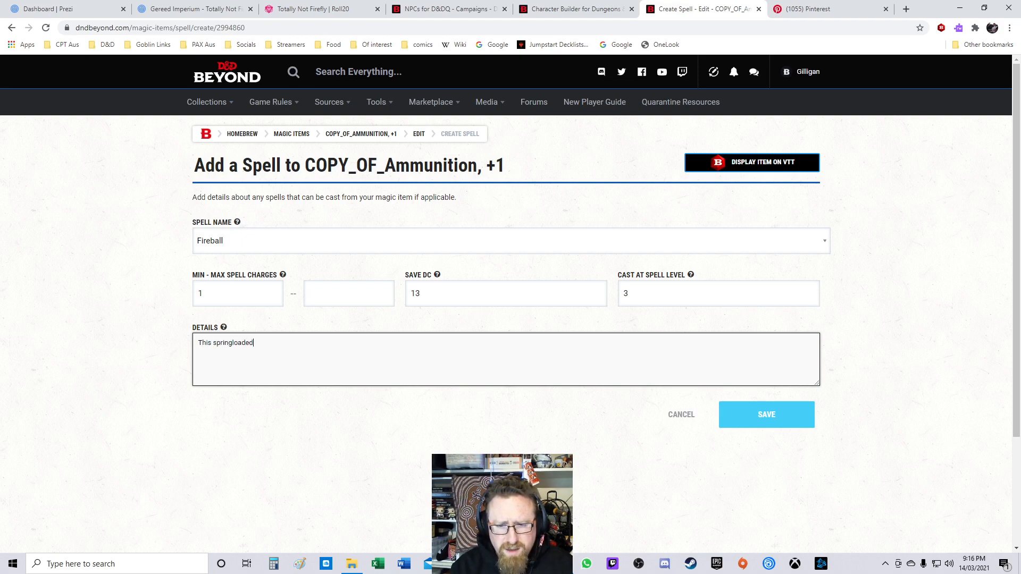
pyautogui.write(' spear includes')
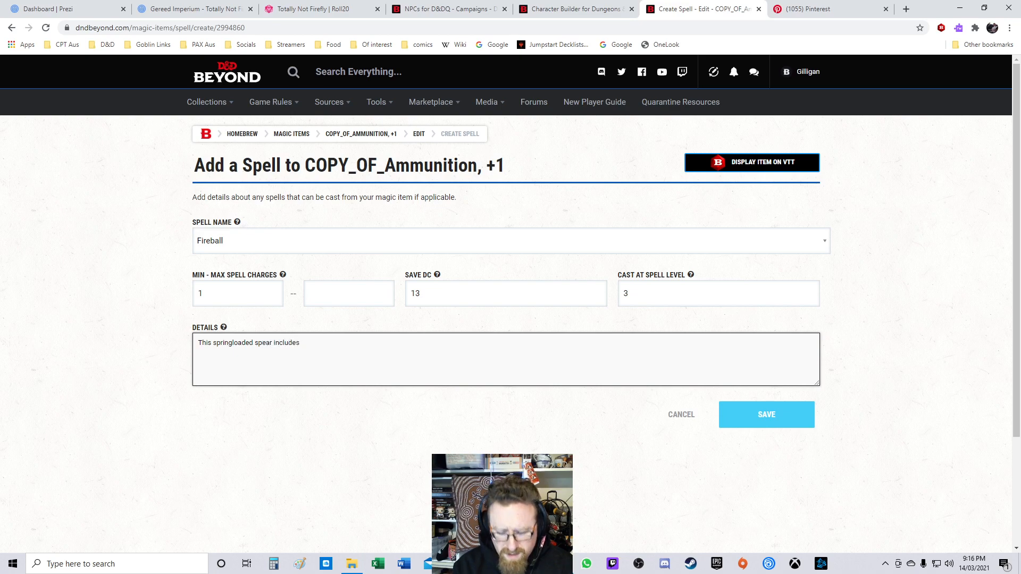
pyautogui.hotkey('ctrl', 'BackSpace')
pyautogui.write('h')
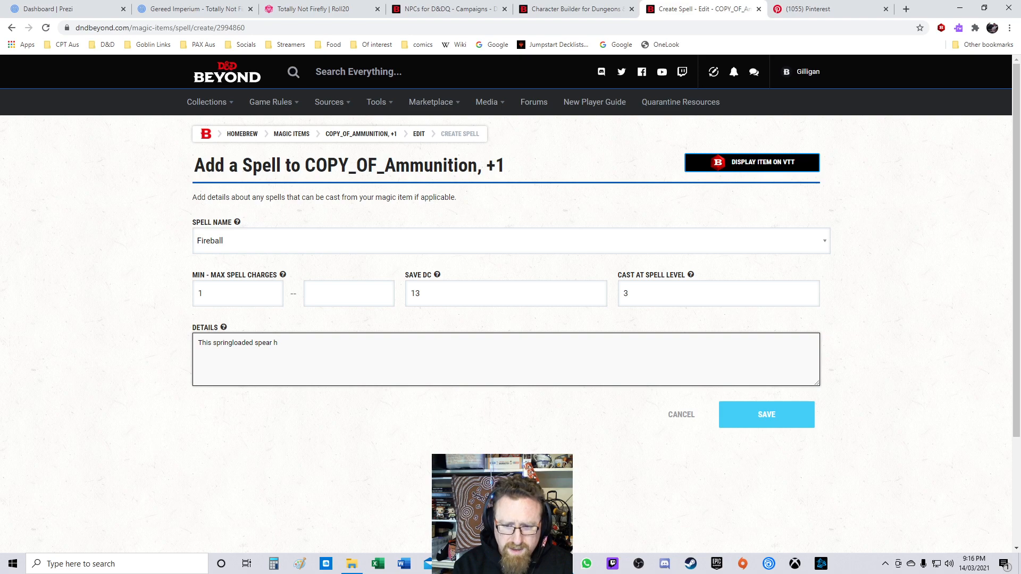
pyautogui.press('BackSpace')
pyautogui.write('is used to ')
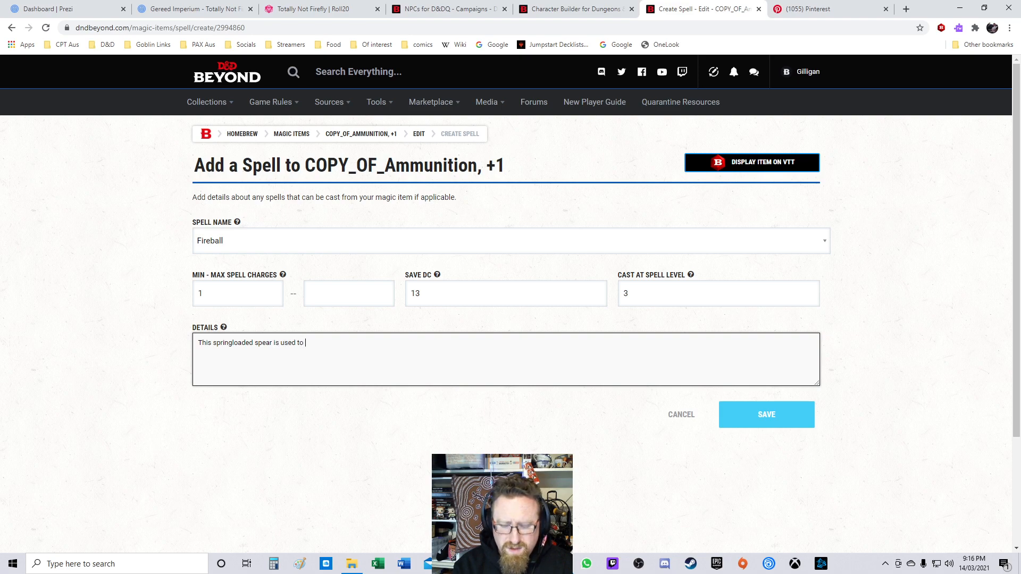
pyautogui.write('inject ')
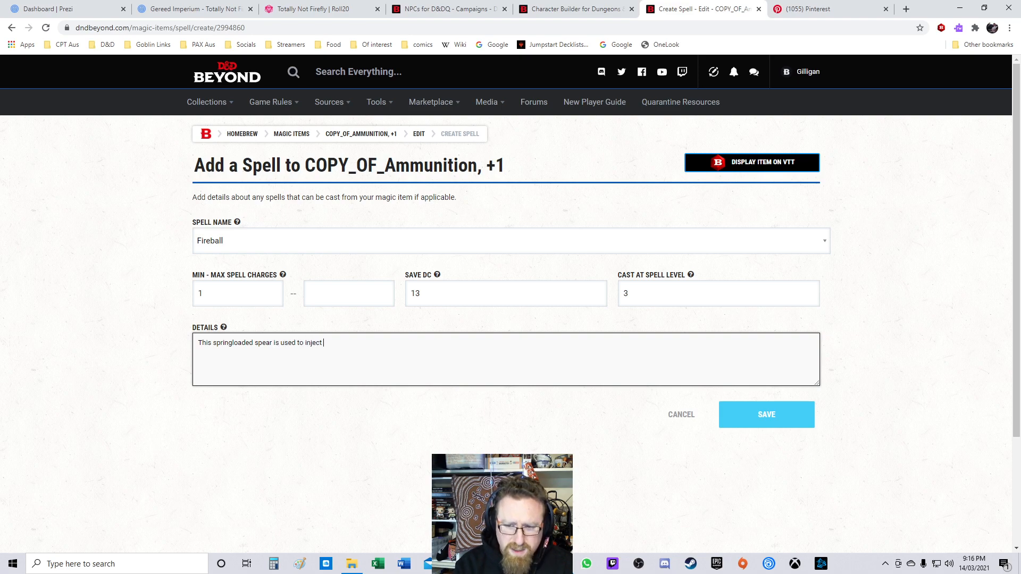
pyautogui.write('the Flare into')
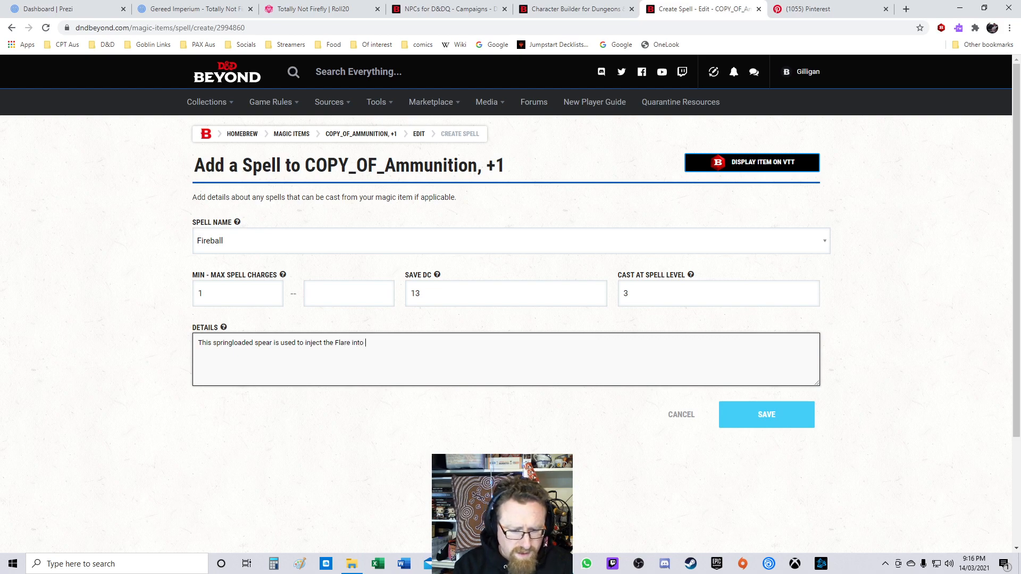
pyautogui.write(' a crea')
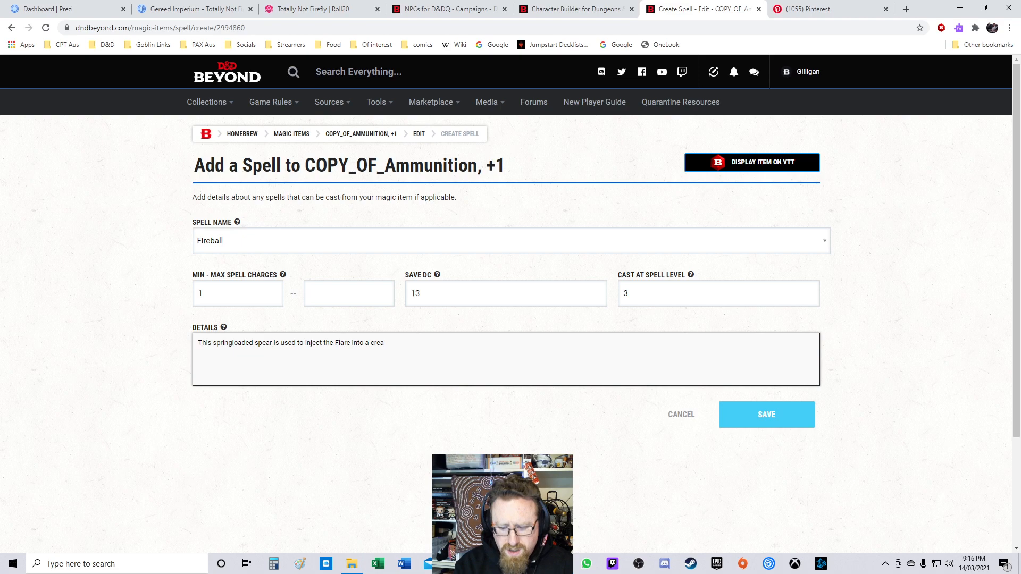
pyautogui.write('tyur')
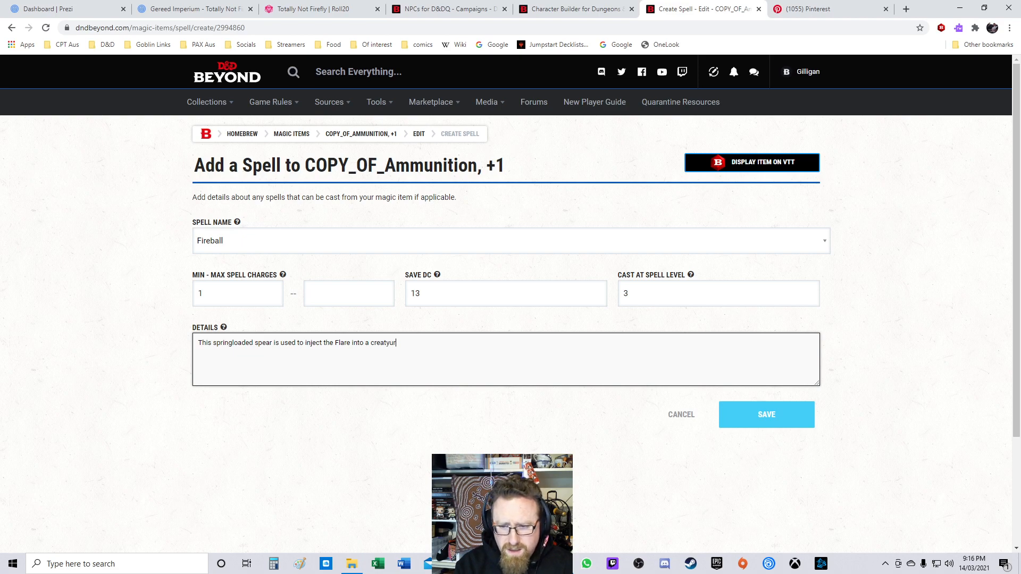
pyautogui.press('BackSpace')
pyautogui.press('BackSpace')
pyautogui.press('BackSpace')
pyautogui.write('ure you are attacking.')
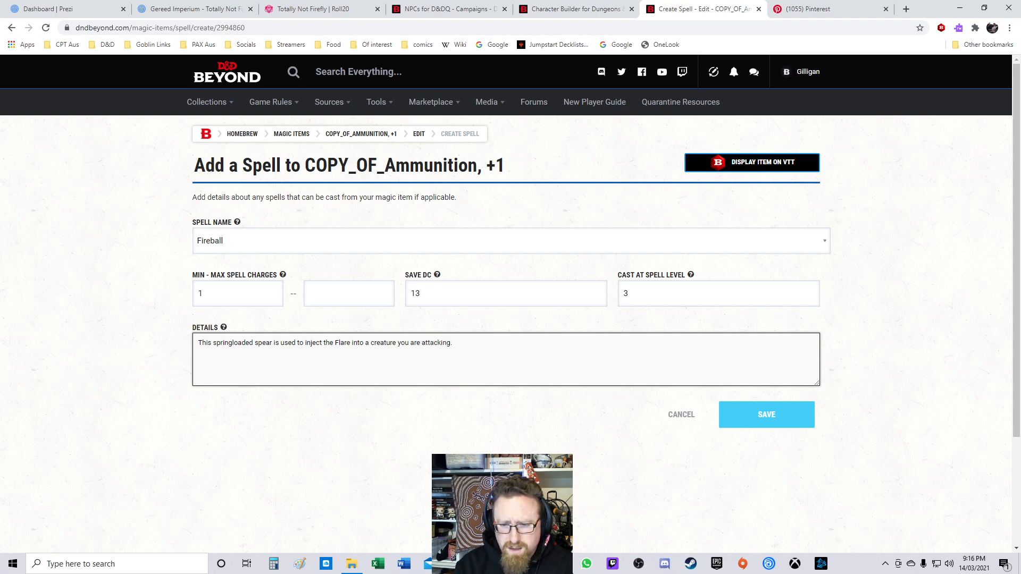
# Step: Add a second details line, The Flare is a modified Lvl 3 Fireball spell that only affects a 5' area, and save the spell
pyautogui.press('Return')
pyautogui.write('The Flare is a modified')
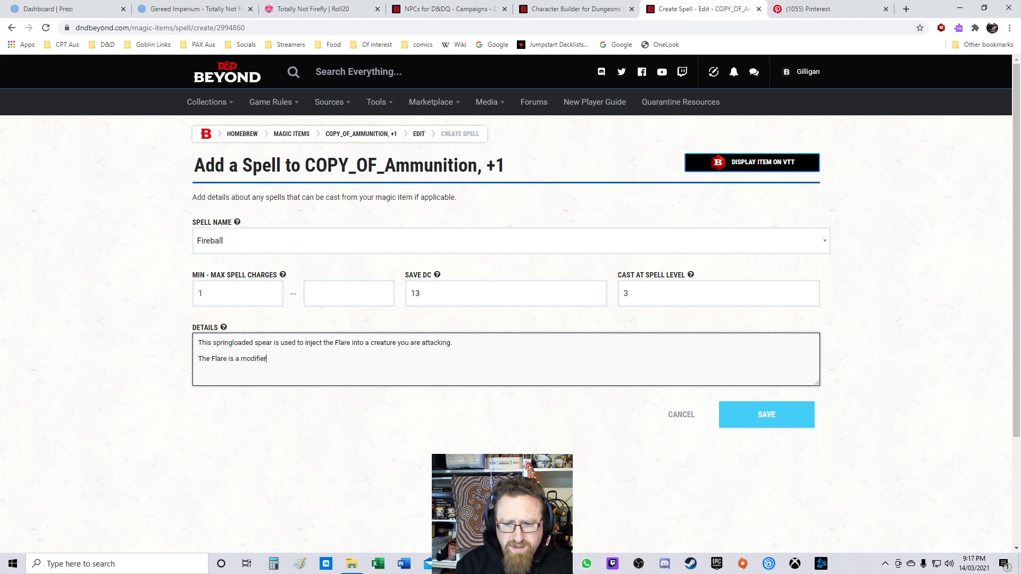
pyautogui.write('L')
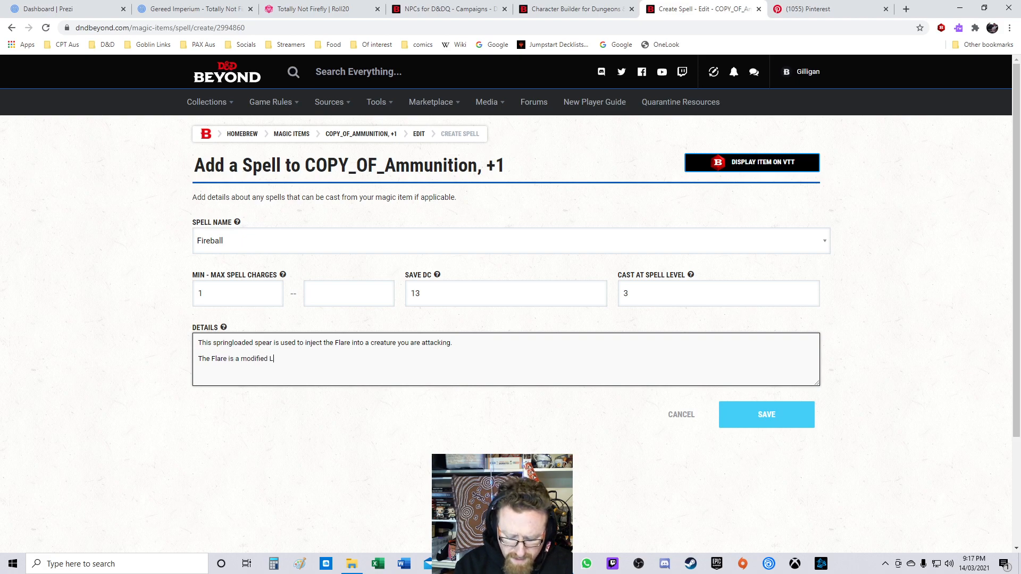
pyautogui.write('vl 3 Fireball spall')
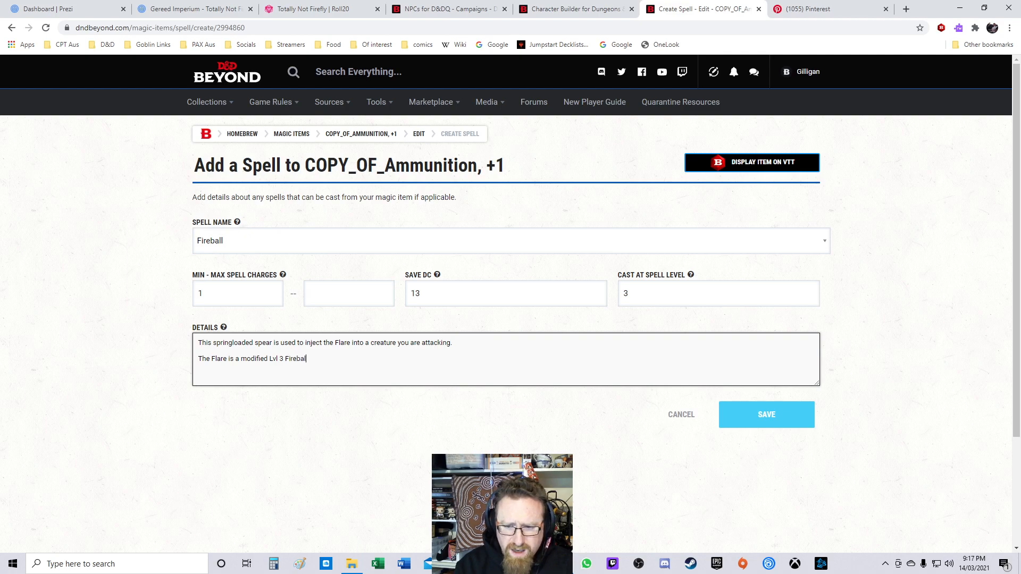
pyautogui.press('BackSpace')
pyautogui.press('BackSpace')
pyautogui.press('BackSpace')
pyautogui.write('ell that')
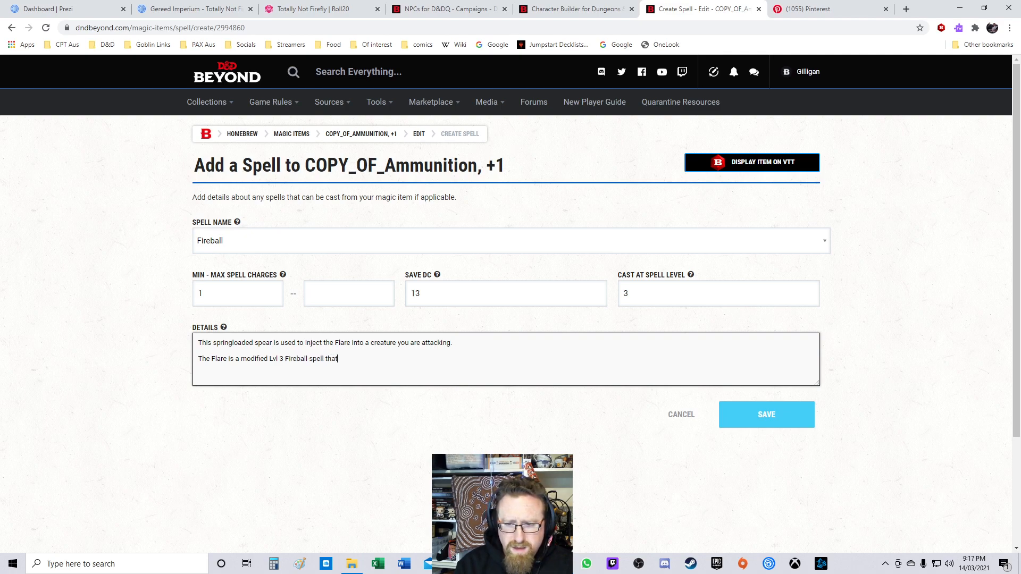
pyautogui.write(' only affects')
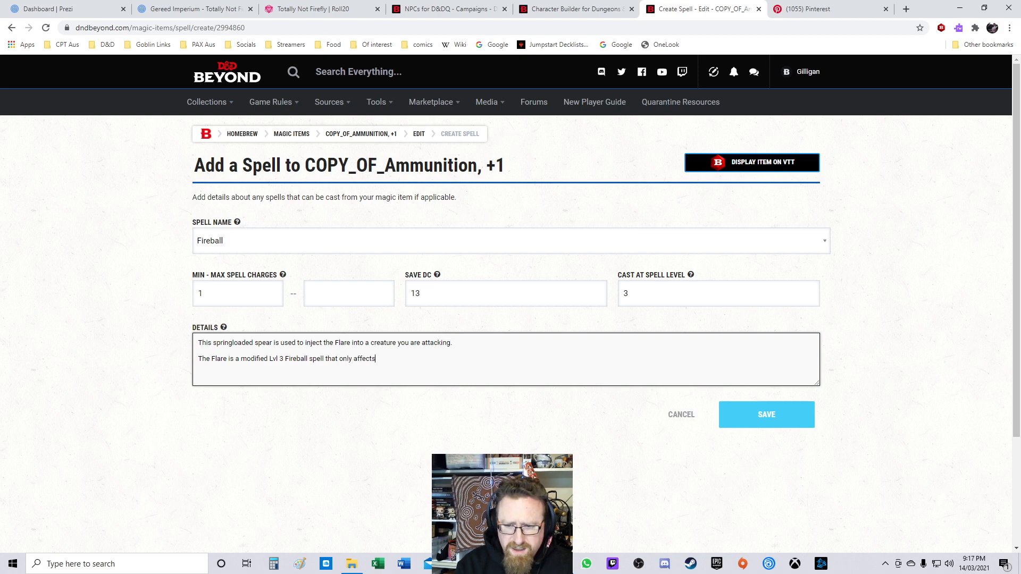
pyautogui.write(" a 5' radius")
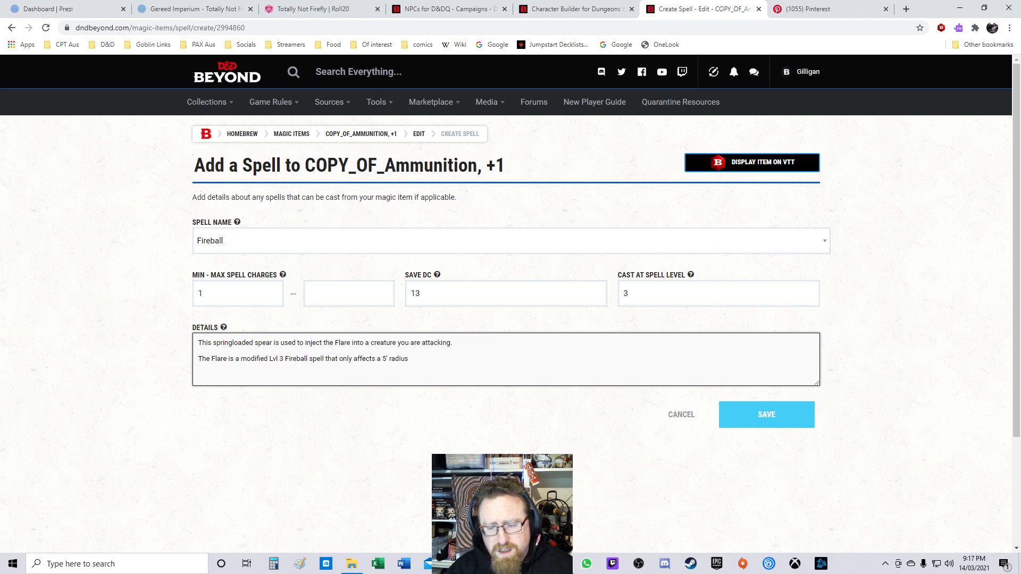
pyautogui.hotkey('ctrl', 'shift', 'Left')
pyautogui.write('areas')
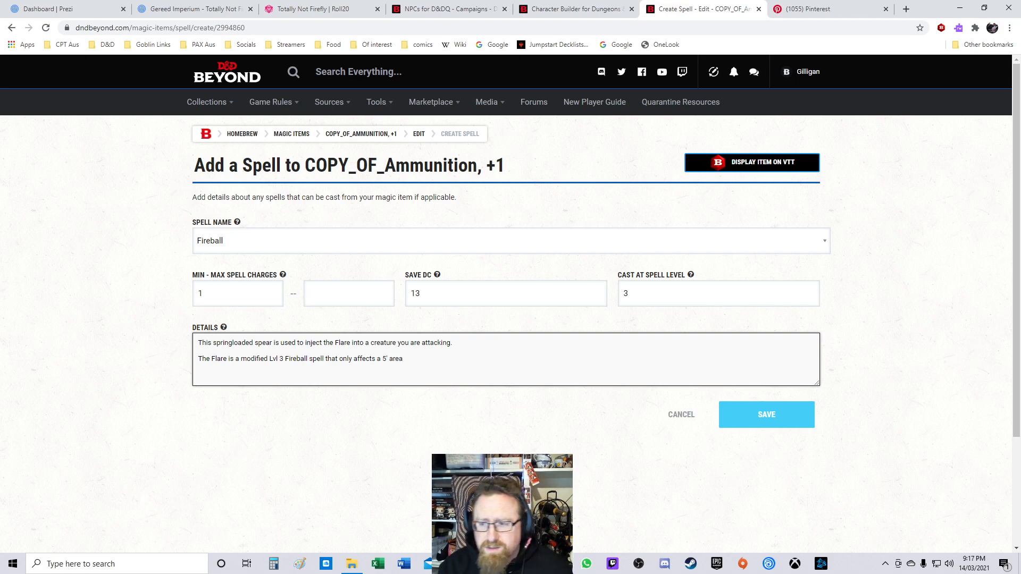
pyautogui.click(767, 415)
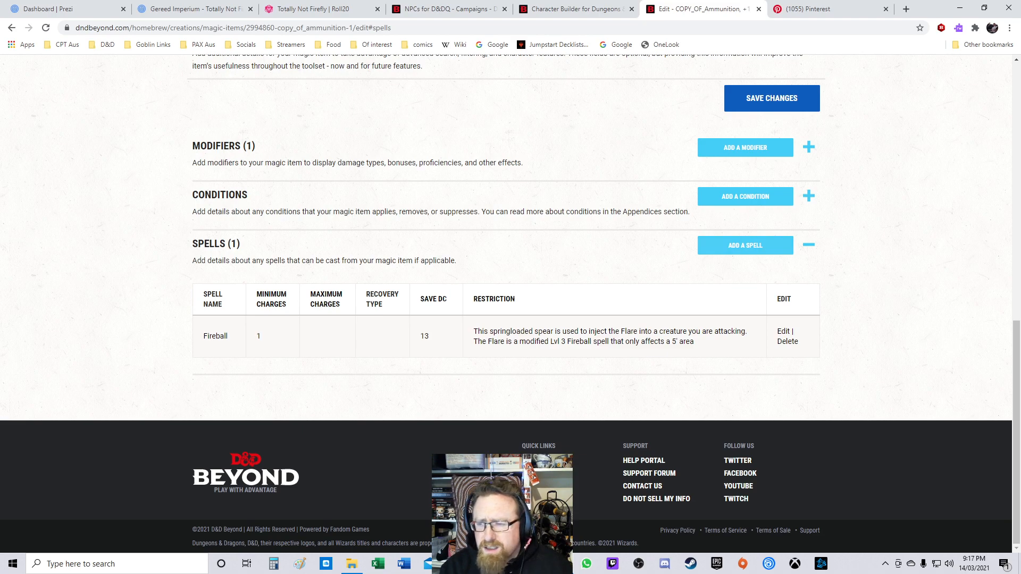
# Step: Rename the magic item to Flare Spear and set its version to 1.0
pyautogui.click(809, 246)
pyautogui.scroll(10, 511, 303)
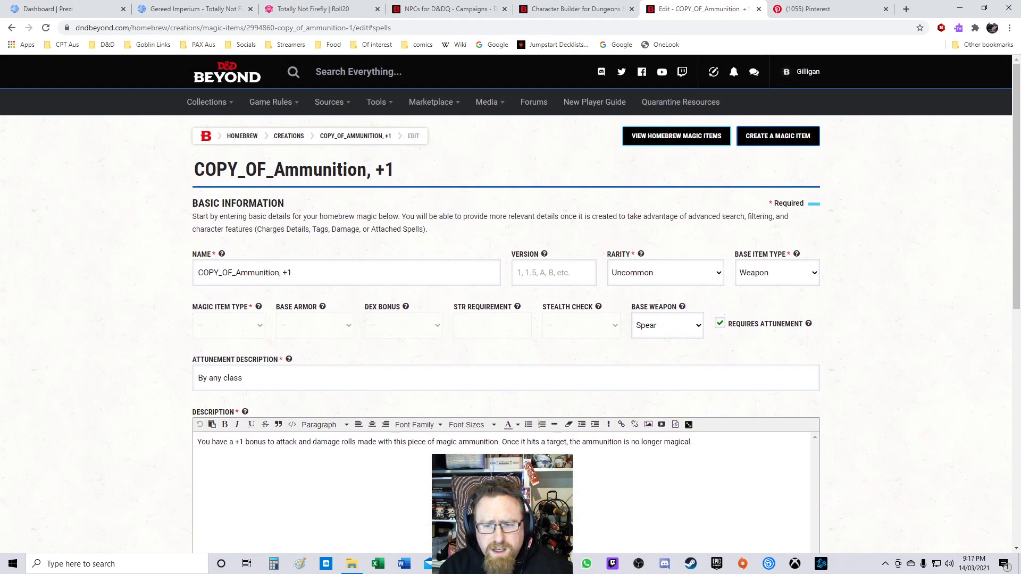
pyautogui.tripleClick(245, 272)
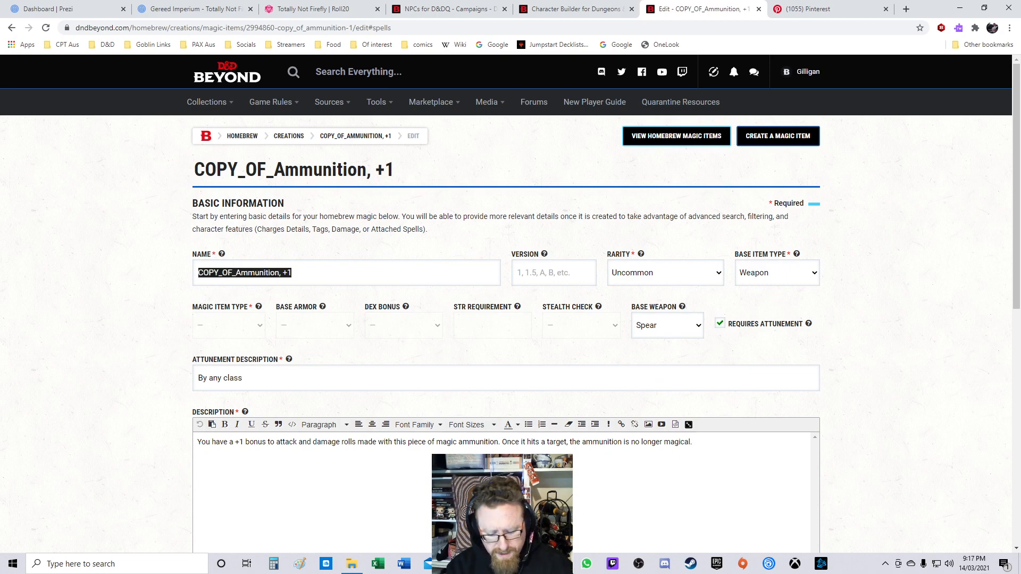
pyautogui.write('Fi')
pyautogui.write('lare ')
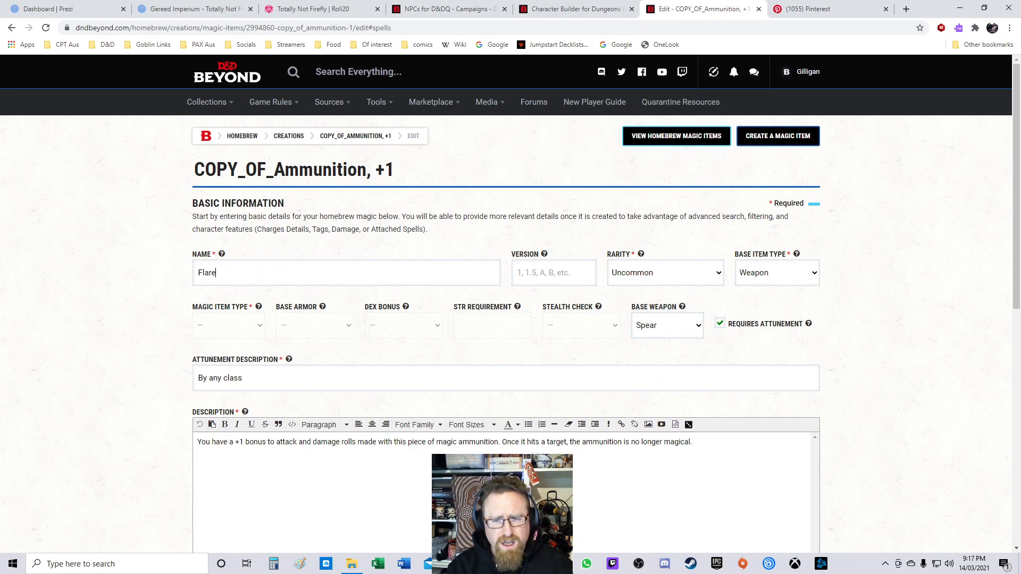
pyautogui.write('Spear')
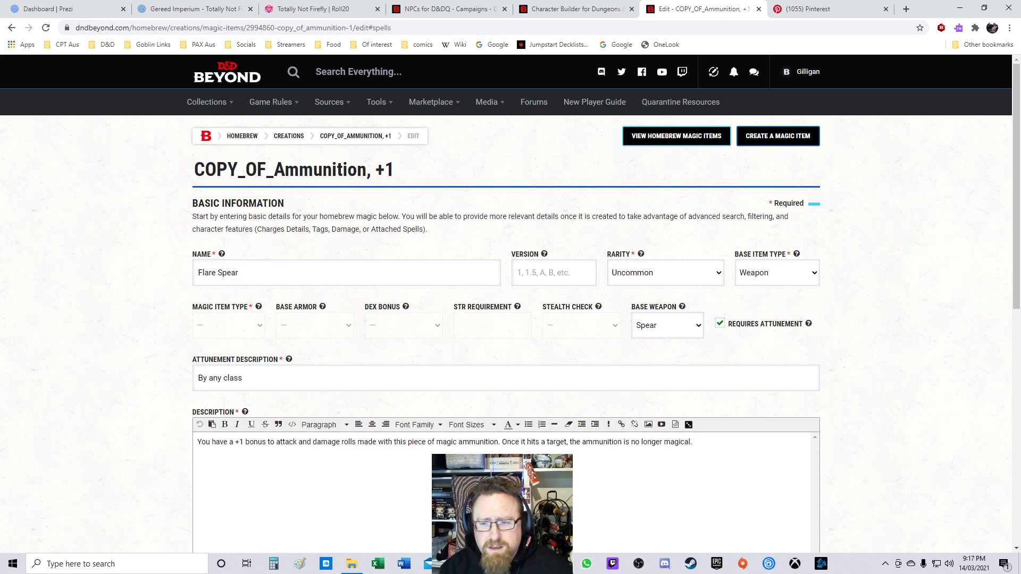
pyautogui.write('1.0')
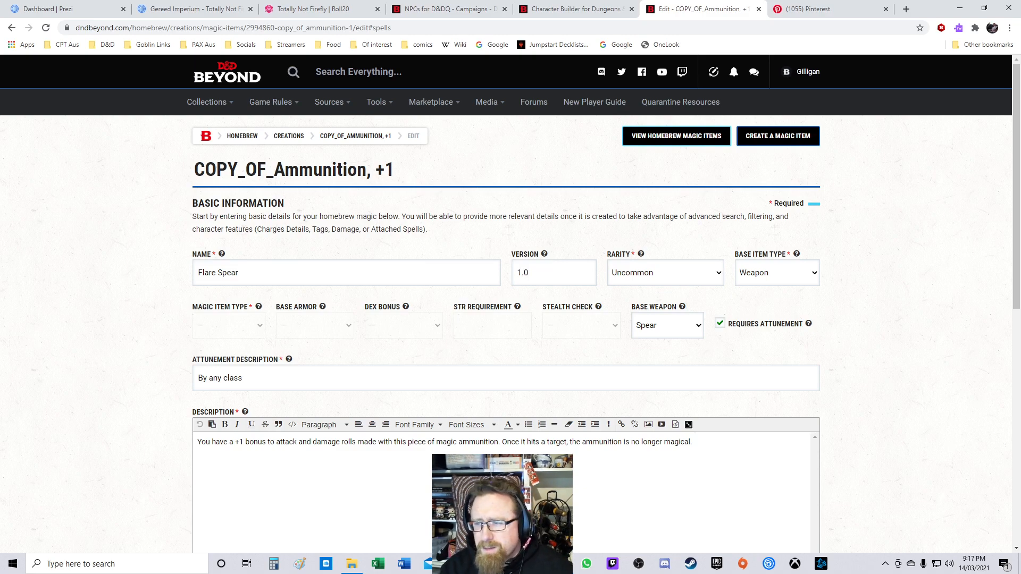
# Step: Clear all text from the item's description
pyautogui.scroll(-3, 622, 268)
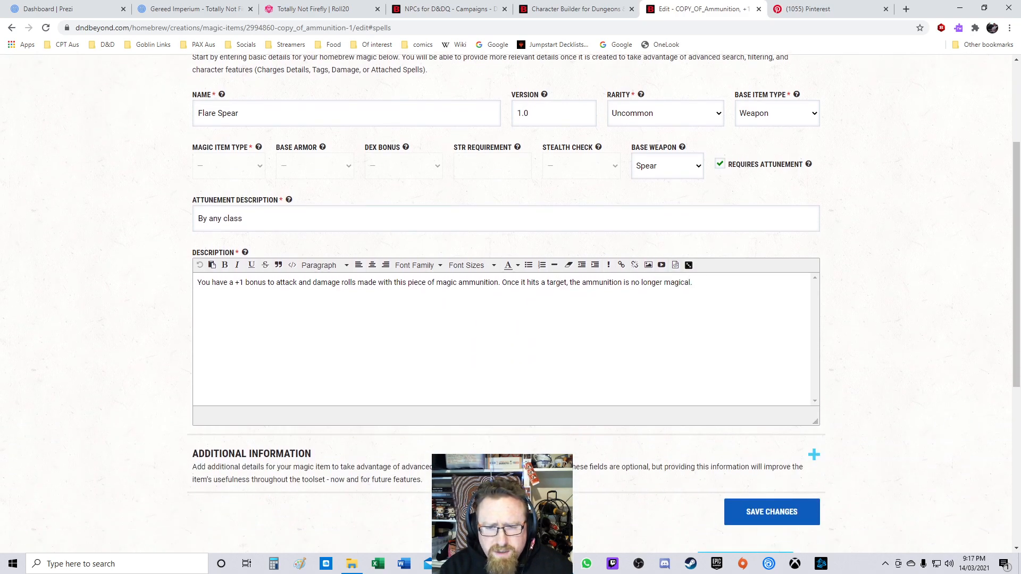
pyautogui.hotkey('ctrl', 'a')
pyautogui.press('BackSpace')
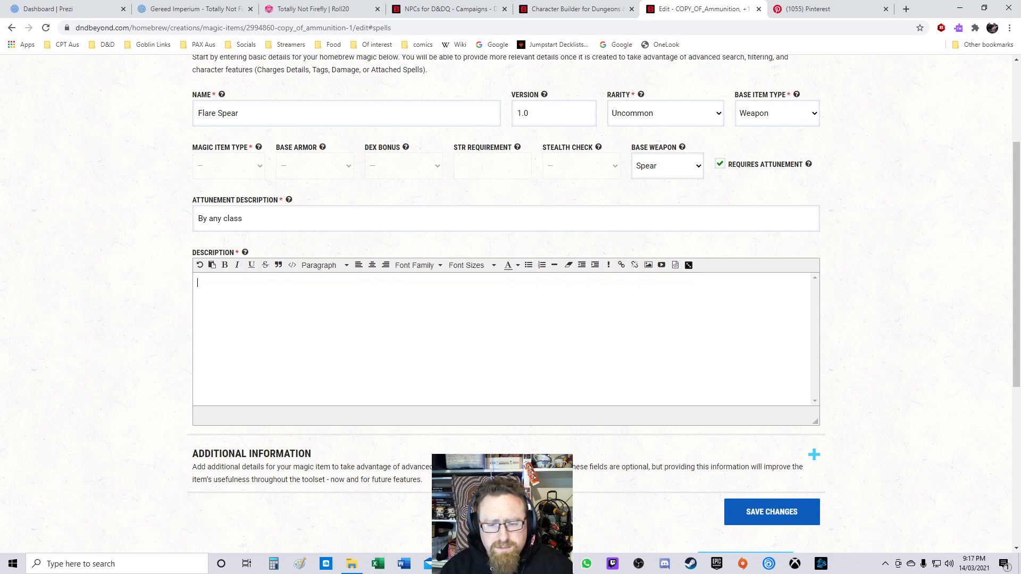
# Step: Delete the Bonus - Dexterity Attacks modifier from the item
pyautogui.scroll(-5, 603, 303)
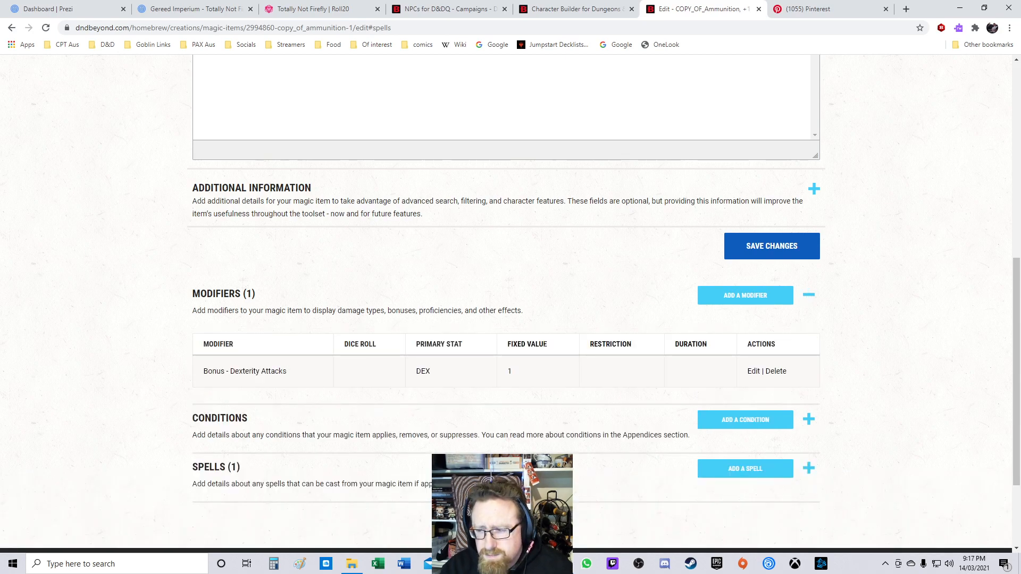
pyautogui.click(776, 371)
pyautogui.click(510, 333)
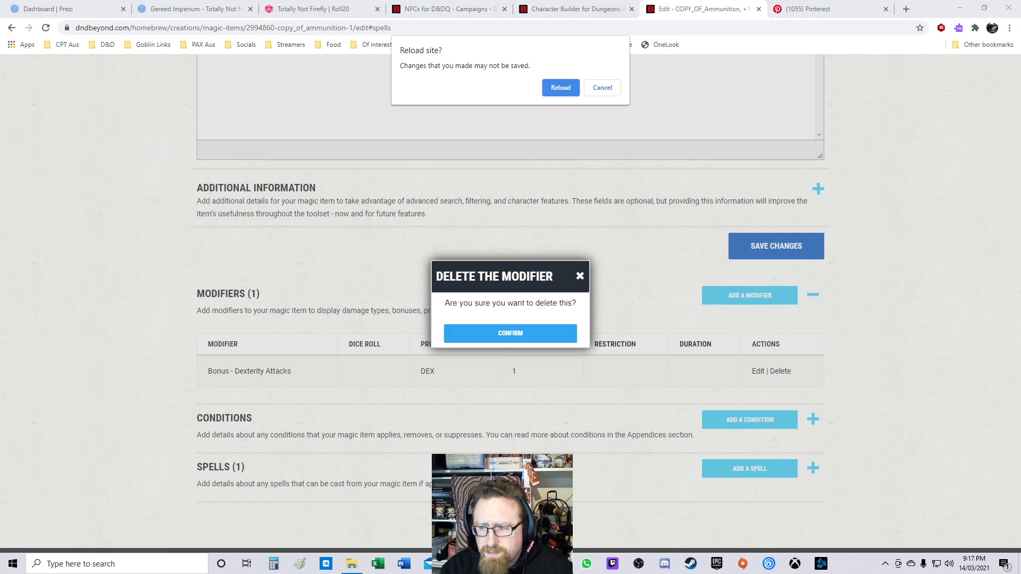
pyautogui.press('Return')
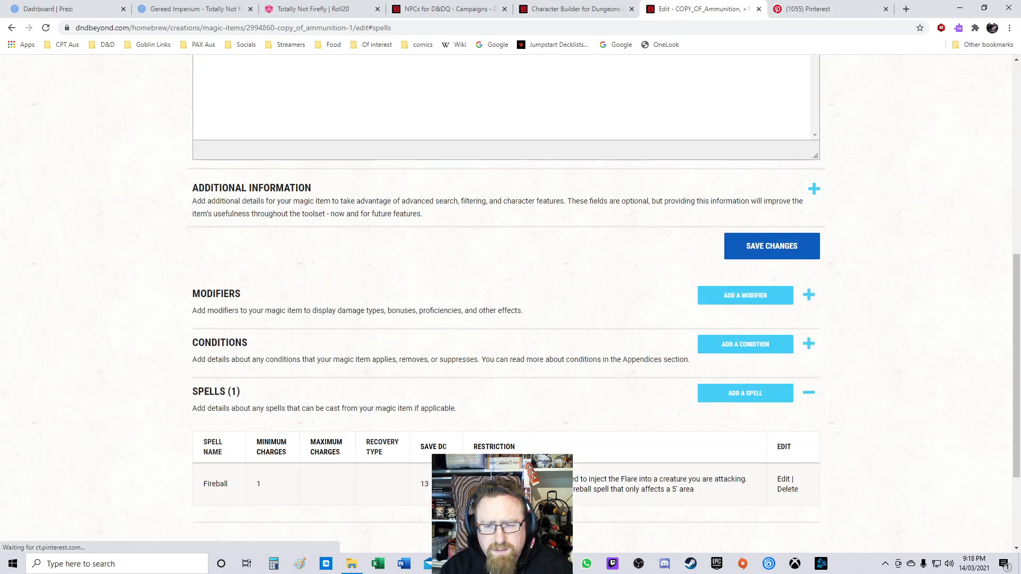
# Step: Start a new modifier for the item and try to save it with a fixed value of 1
pyautogui.click(745, 295)
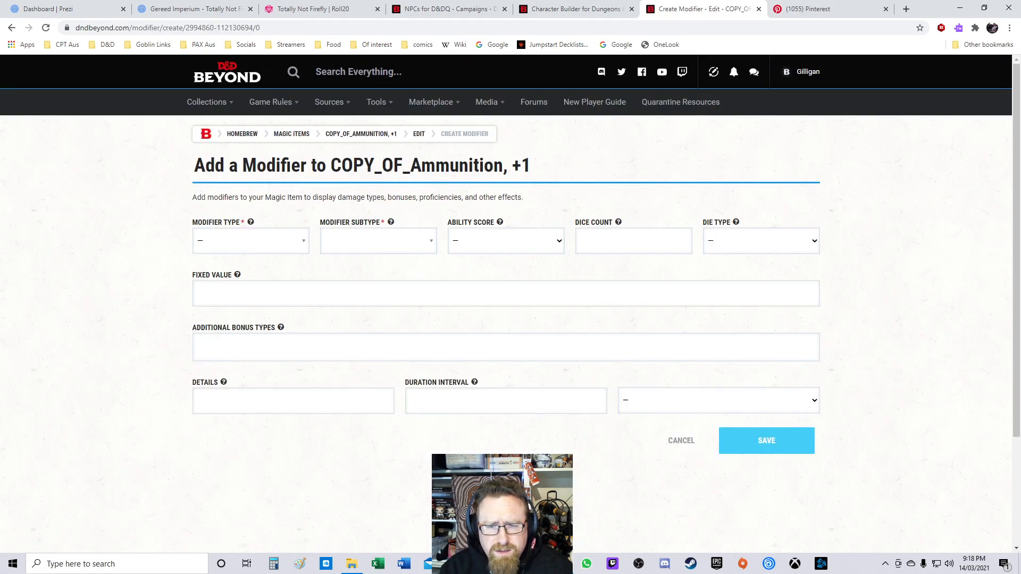
pyautogui.click(251, 241)
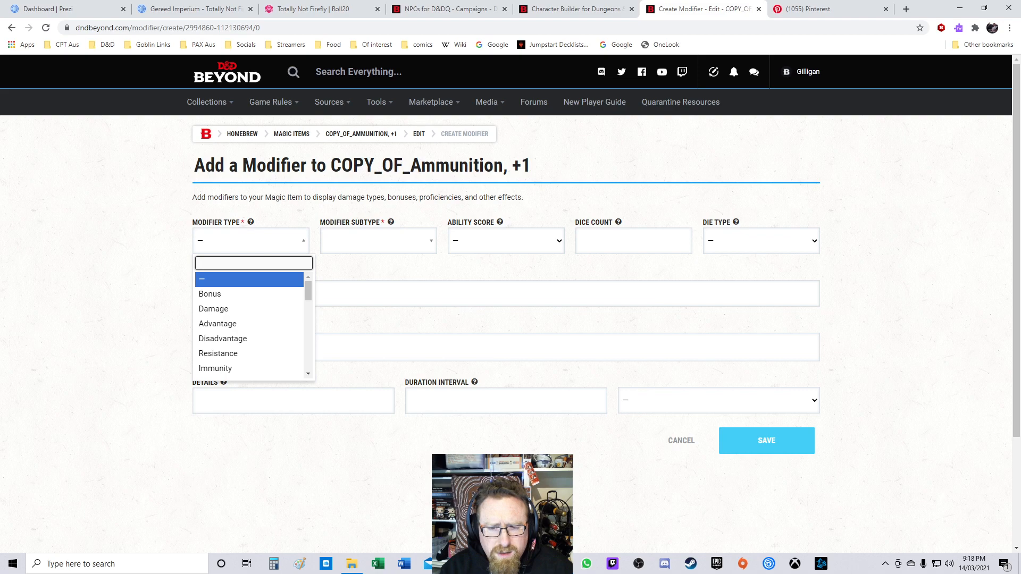
pyautogui.scroll(-3, 250, 324)
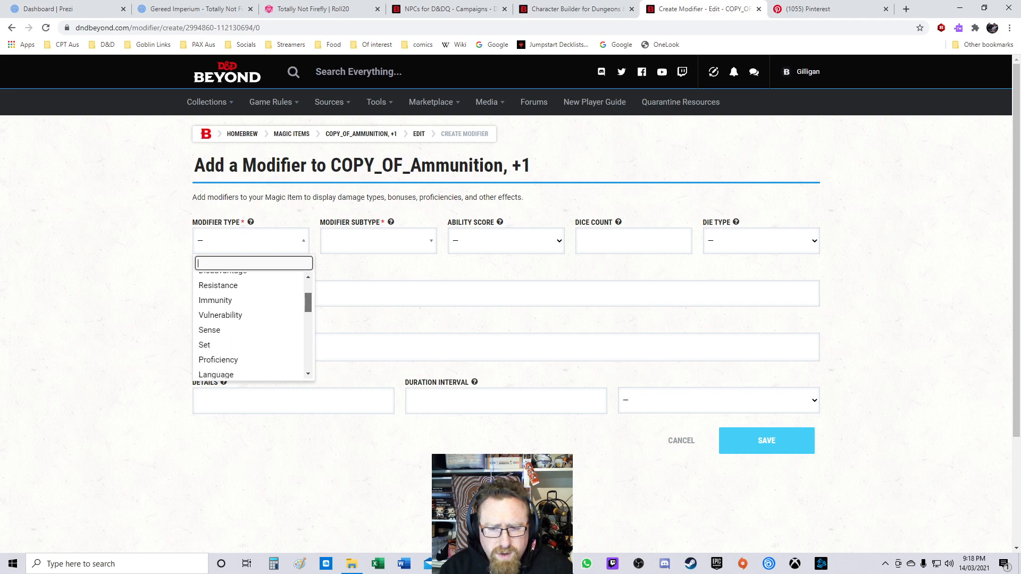
pyautogui.scroll(-4, 250, 325)
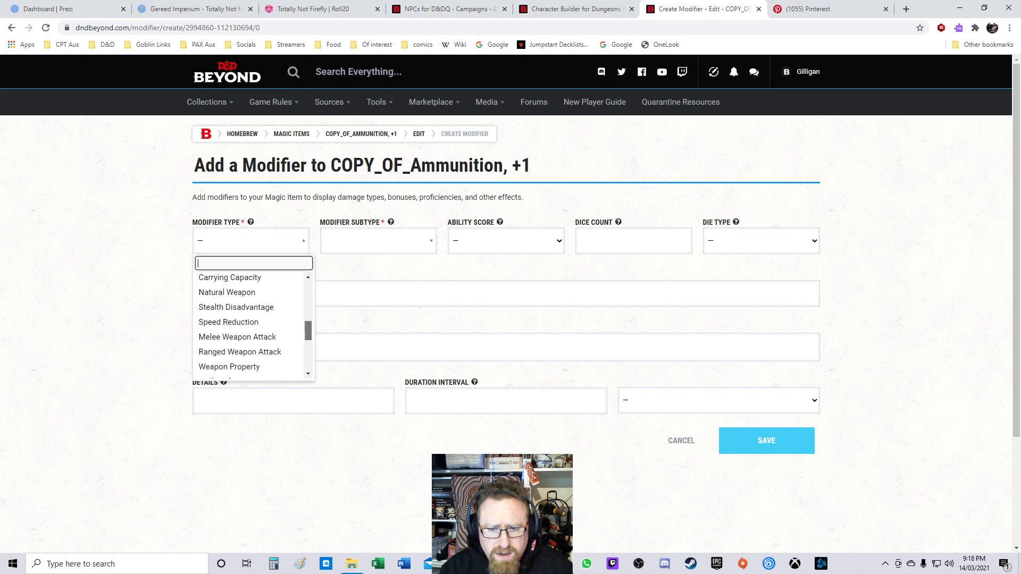
pyautogui.moveTo(308, 335); pyautogui.dragTo(308, 337)
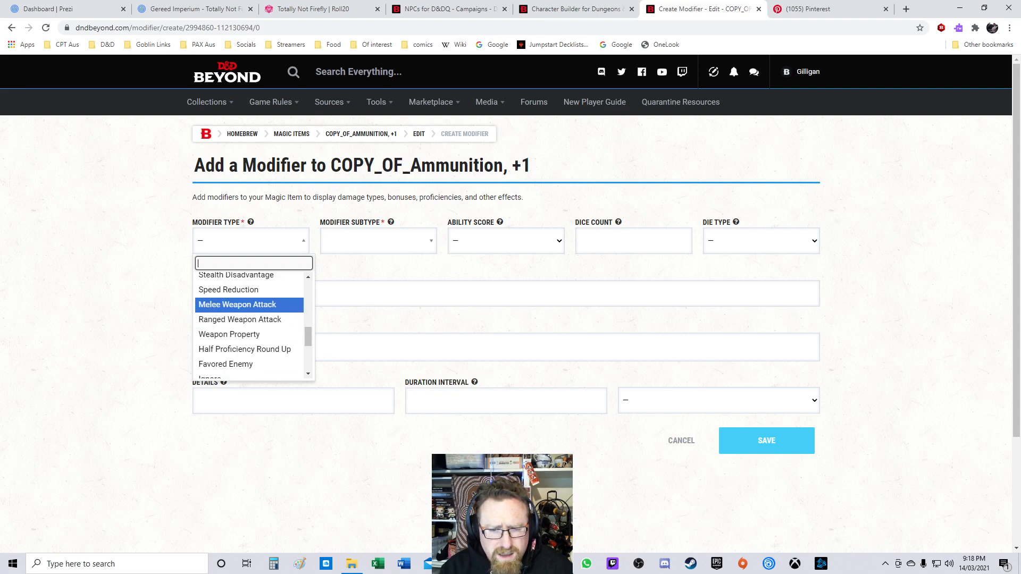
pyautogui.click(237, 304)
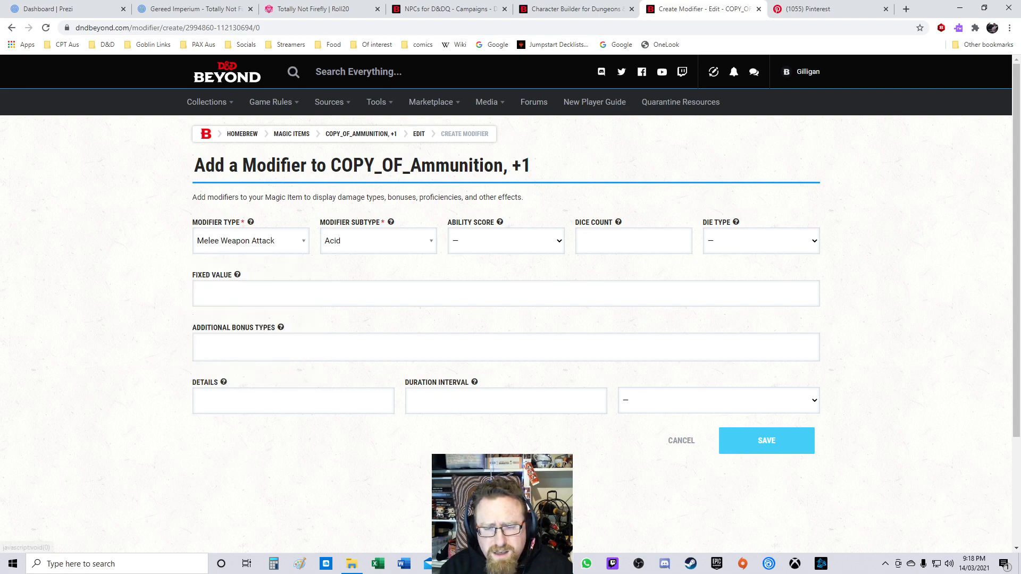
pyautogui.click(250, 241)
pyautogui.scroll(-4, 250, 325)
pyautogui.scroll(-3, 250, 324)
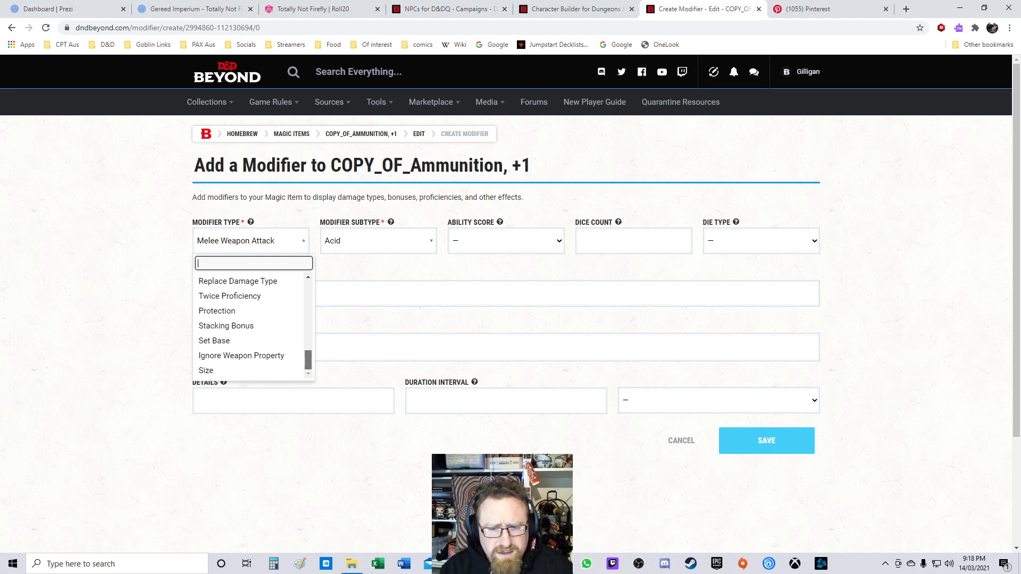
pyautogui.moveTo(308, 360); pyautogui.dragTo(308, 291)
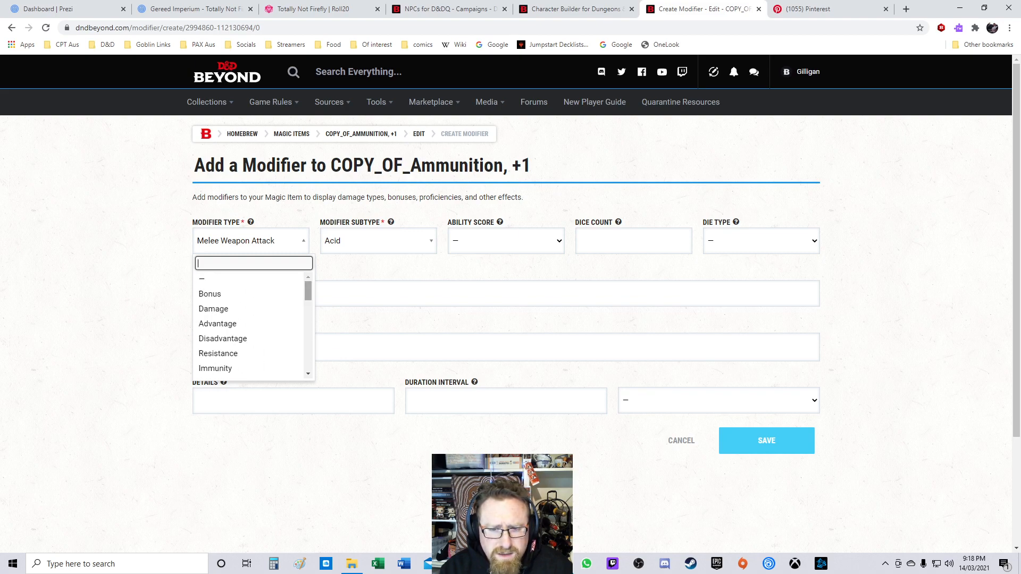
pyautogui.click(224, 294)
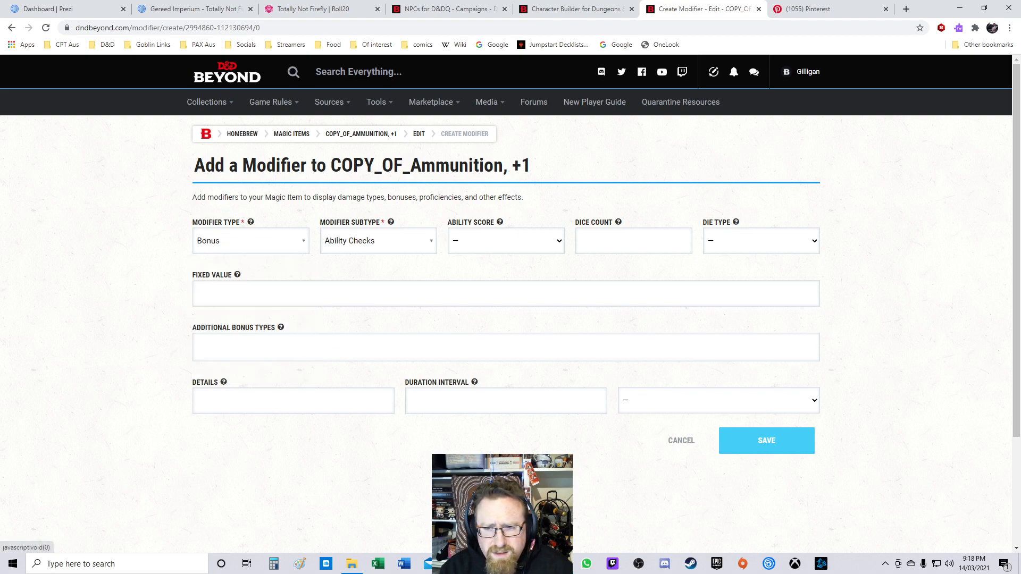
pyautogui.click(250, 241)
pyautogui.click(224, 294)
pyautogui.click(250, 241)
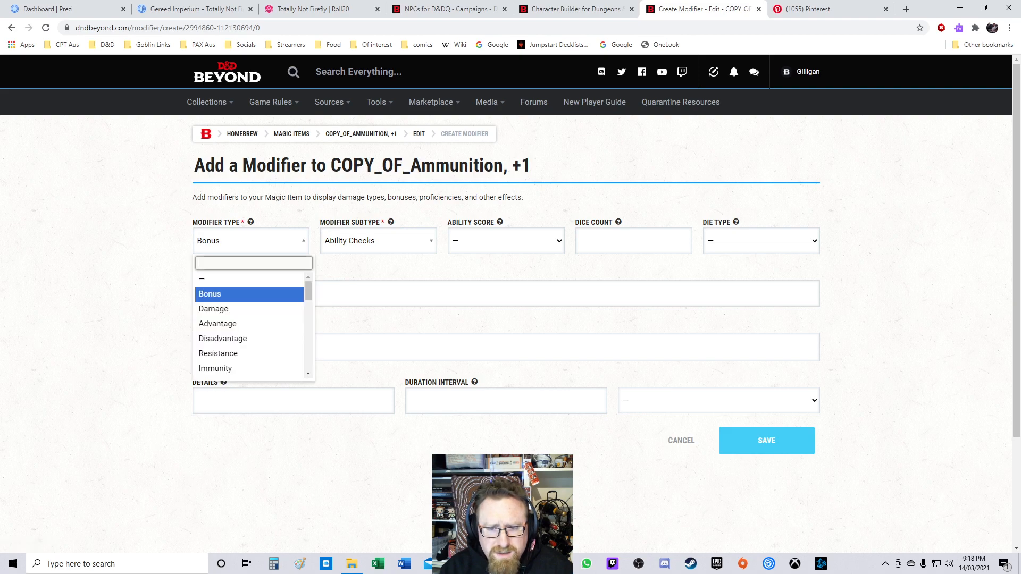
pyautogui.click(224, 279)
pyautogui.click(373, 241)
pyautogui.click(506, 241)
pyautogui.click(505, 241)
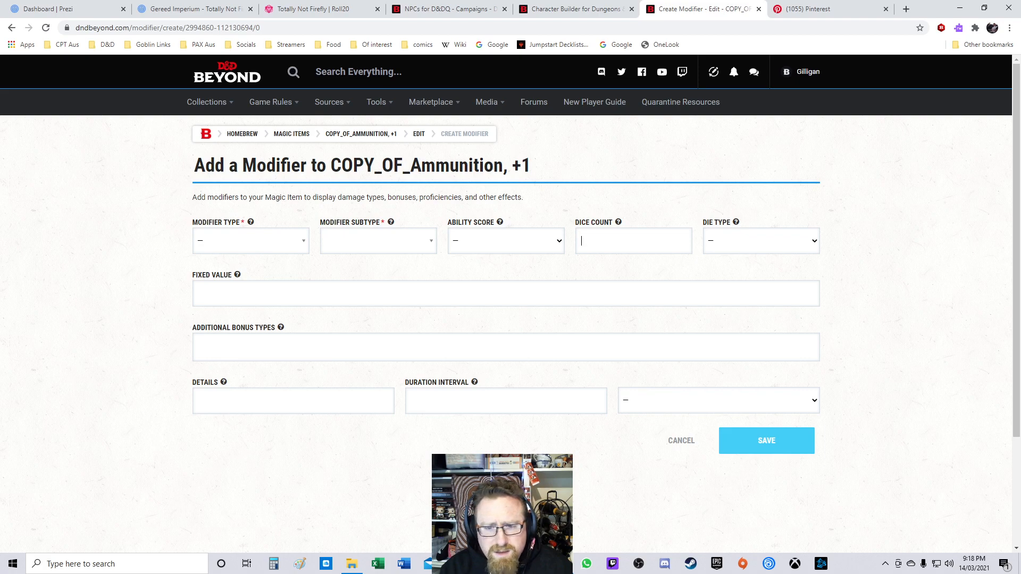
pyautogui.click(250, 241)
pyautogui.click(362, 266)
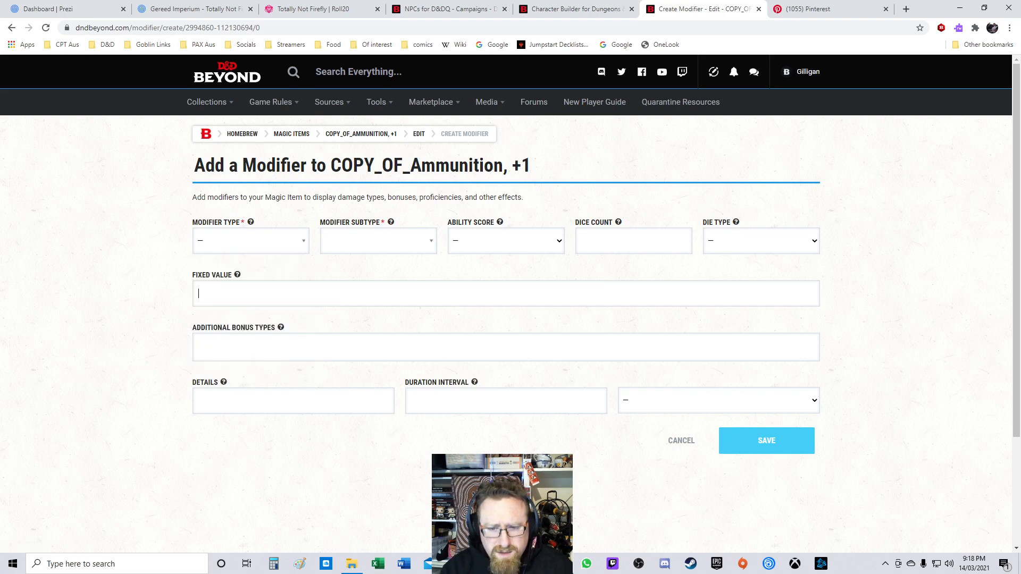
pyautogui.write('1')
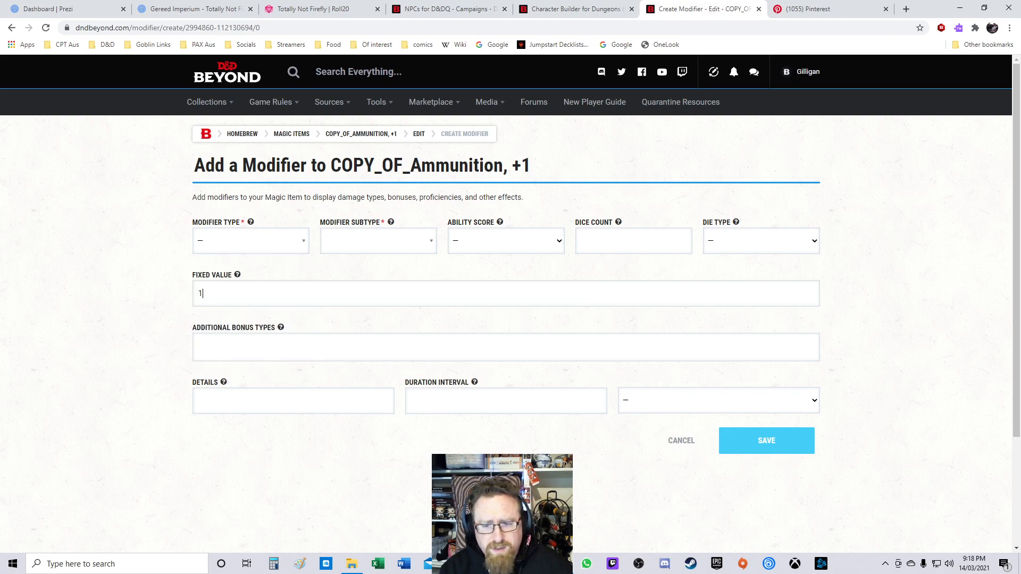
pyautogui.press('Return')
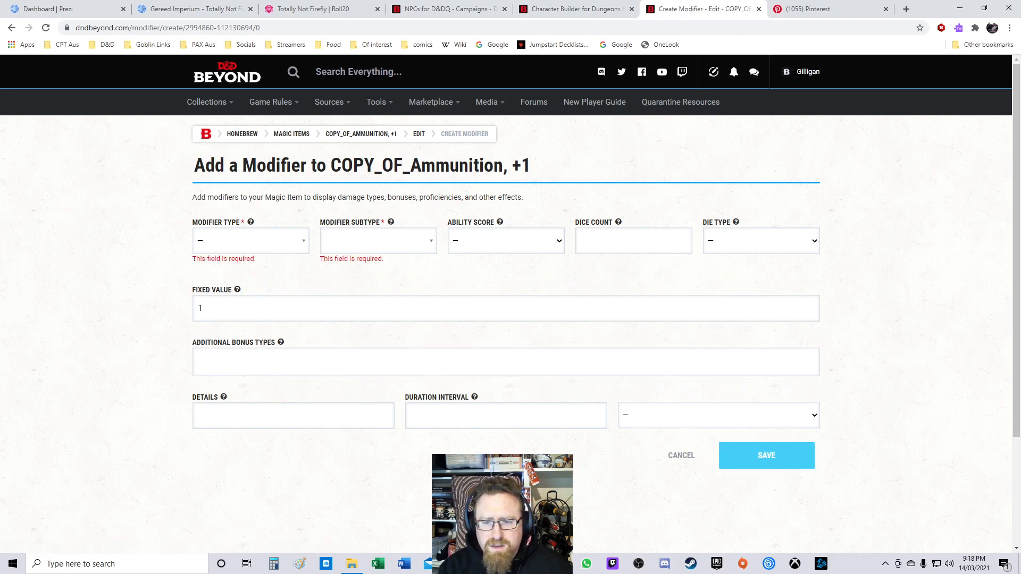
# Step: Try out modifier types such as Speed Reduction and Melee Weapon Attack, then cancel the new modifier
pyautogui.click(251, 241)
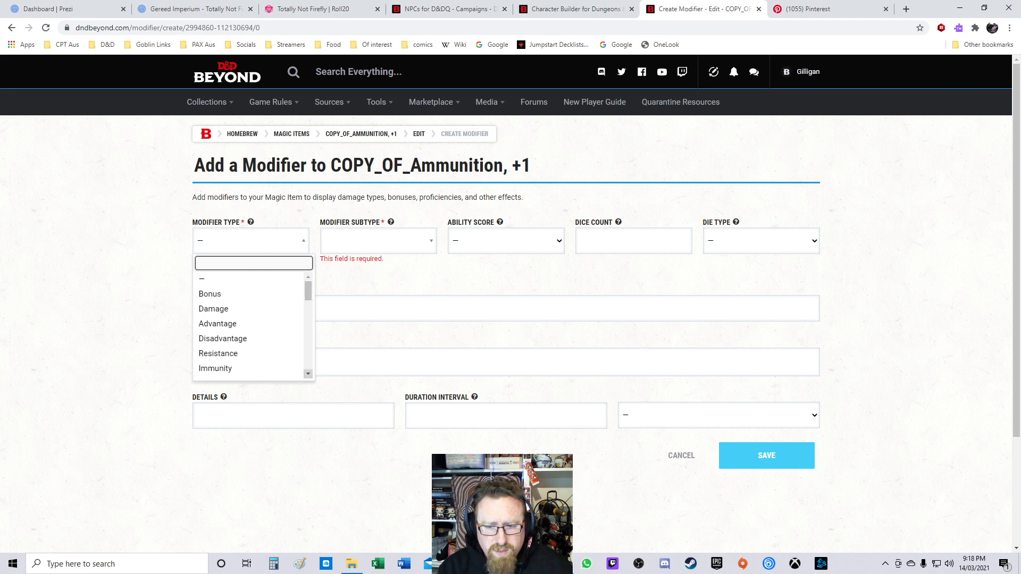
pyautogui.click(308, 374)
pyautogui.click(308, 374)
pyautogui.click(308, 374)
pyautogui.click(308, 374)
pyautogui.click(308, 374)
pyautogui.click(308, 374)
pyautogui.click(308, 374)
pyautogui.click(308, 374)
pyautogui.click(308, 374)
pyautogui.click(308, 374)
pyautogui.click(308, 374)
pyautogui.click(308, 374)
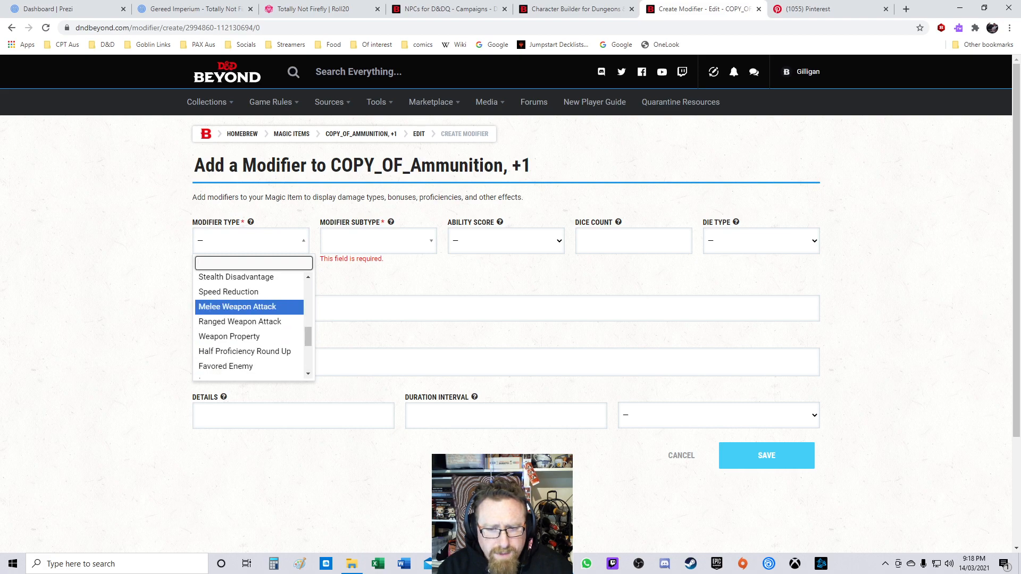
pyautogui.click(229, 291)
pyautogui.click(251, 241)
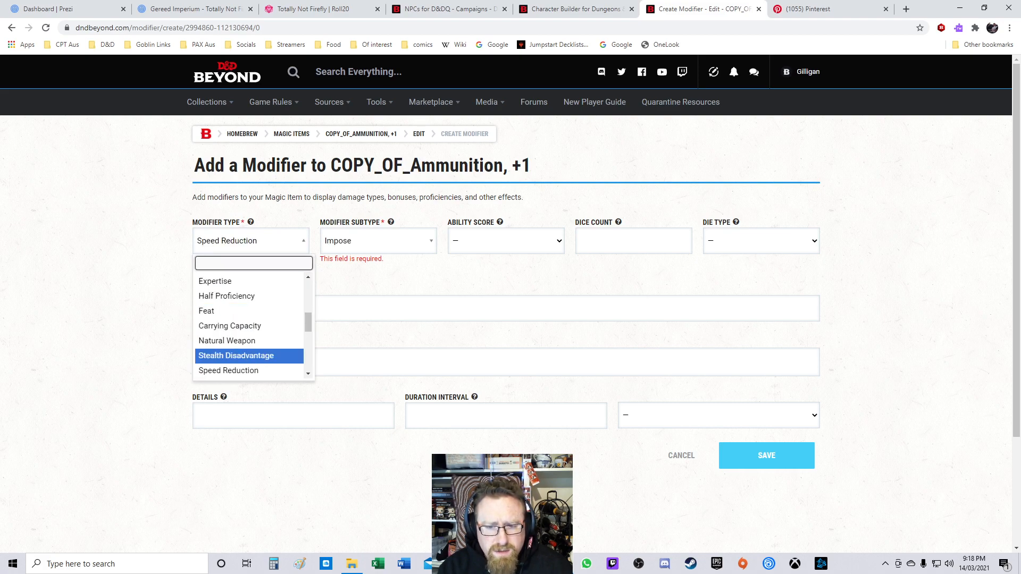
pyautogui.click(308, 374)
pyautogui.click(238, 364)
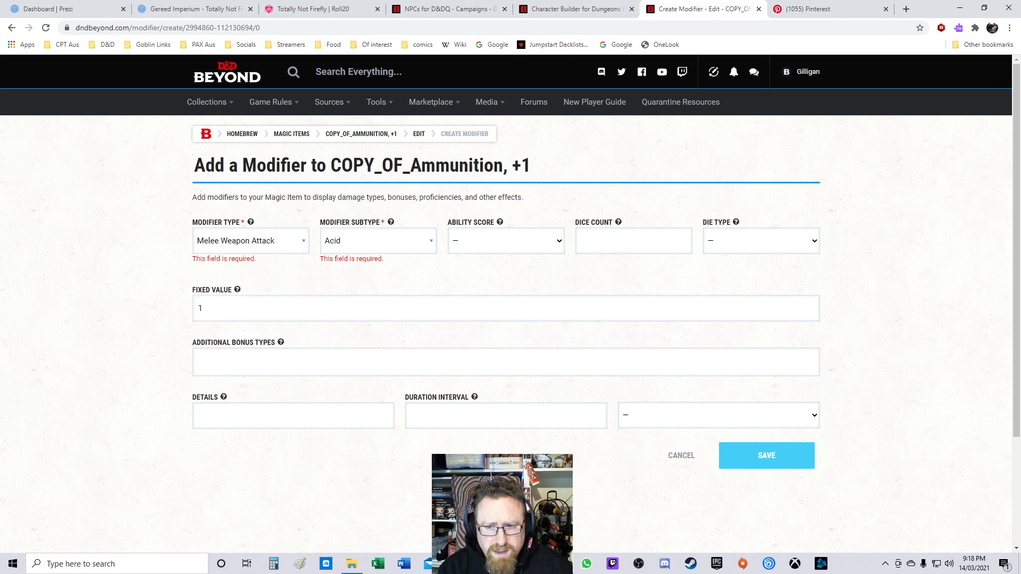
pyautogui.click(379, 241)
pyautogui.moveTo(430, 305)
pyautogui.mouseDown()
pyautogui.moveTo(430, 345)
pyautogui.moveTo(430, 303)
pyautogui.mouseUp()
pyautogui.click(479, 274)
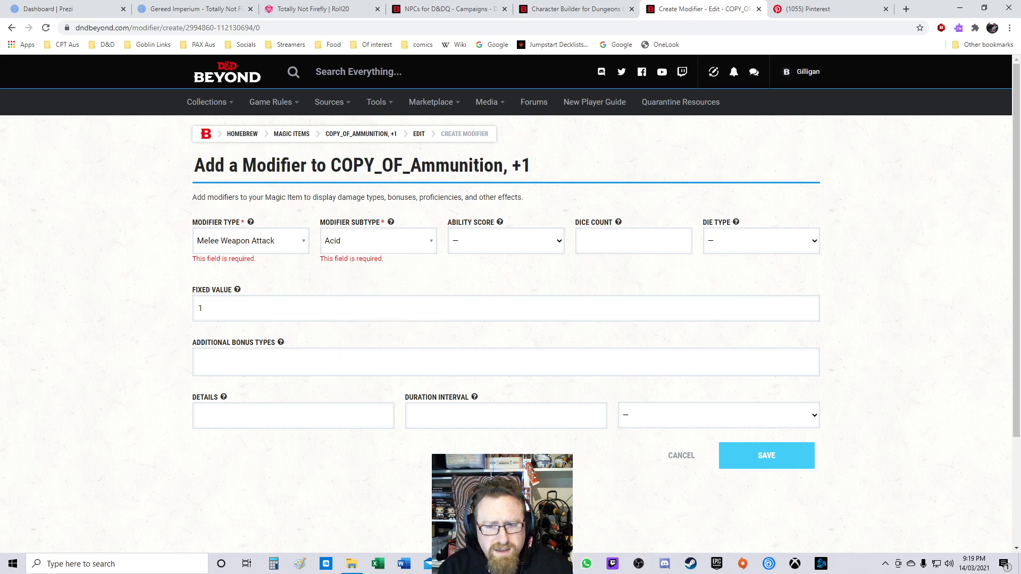
pyautogui.click(250, 241)
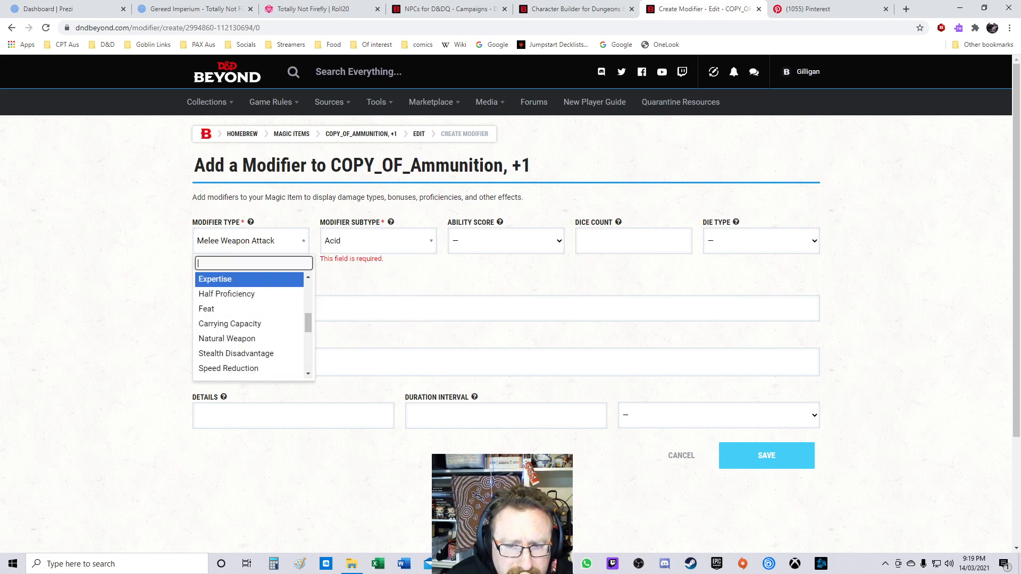
pyautogui.click(261, 241)
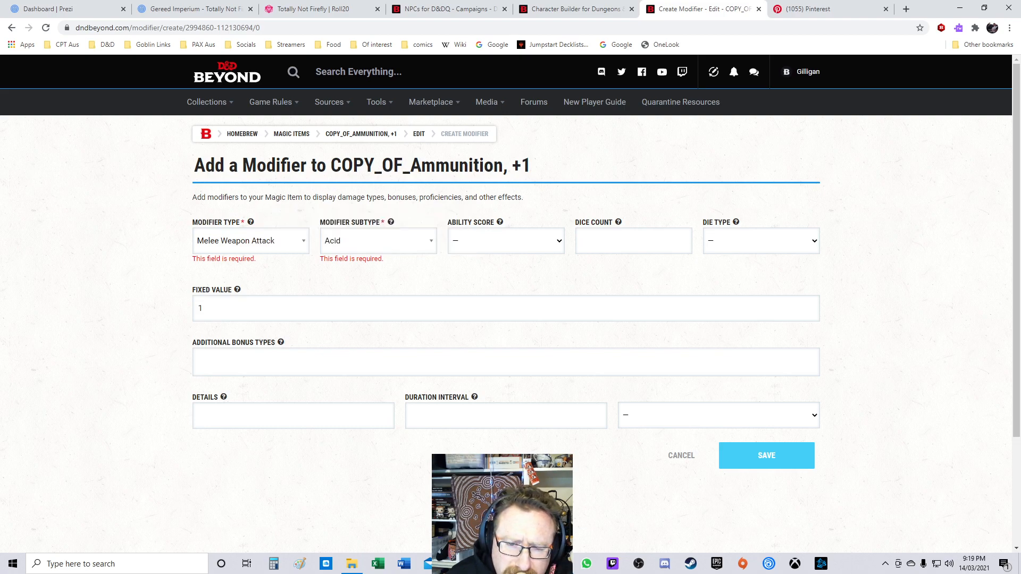
pyautogui.moveTo(250, 222)
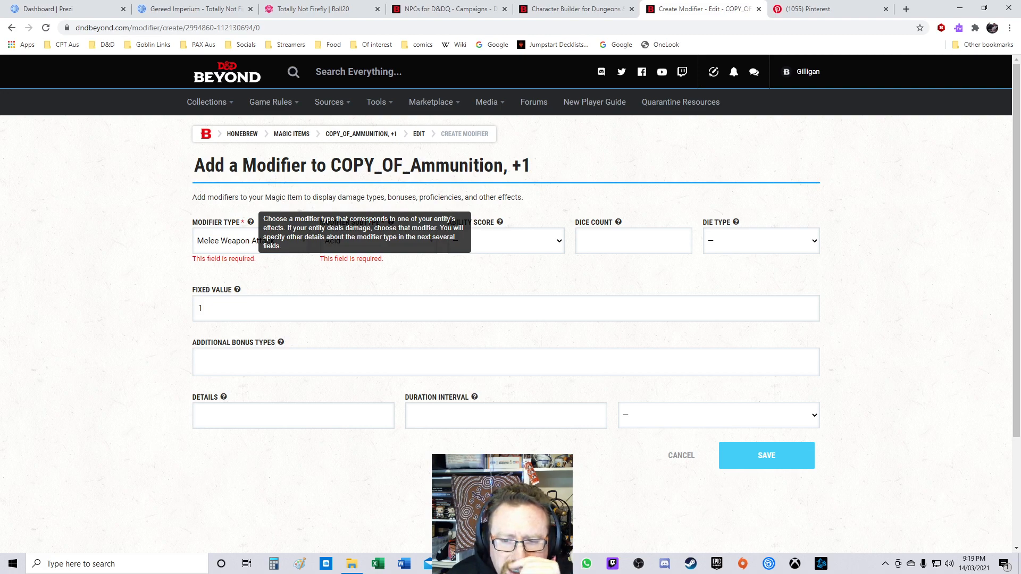
pyautogui.click(250, 241)
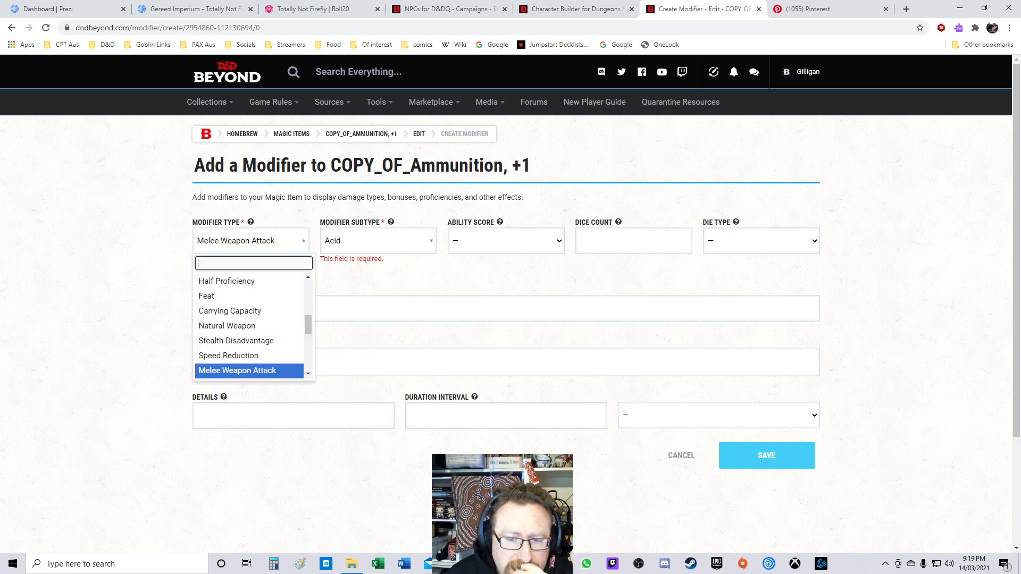
pyautogui.scroll(-2, 250, 324)
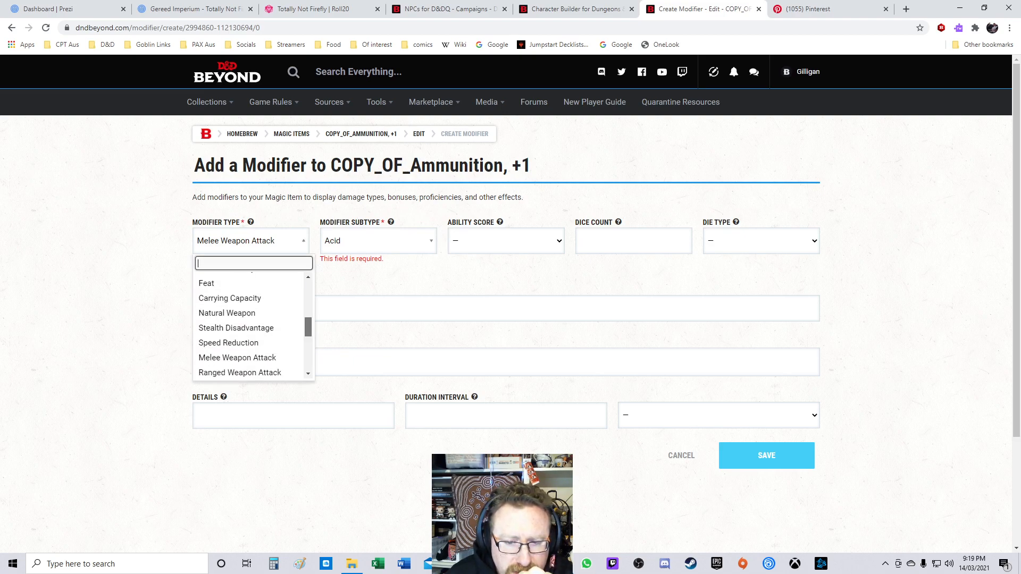
pyautogui.scroll(-3, 250, 325)
pyautogui.scroll(-3, 250, 327)
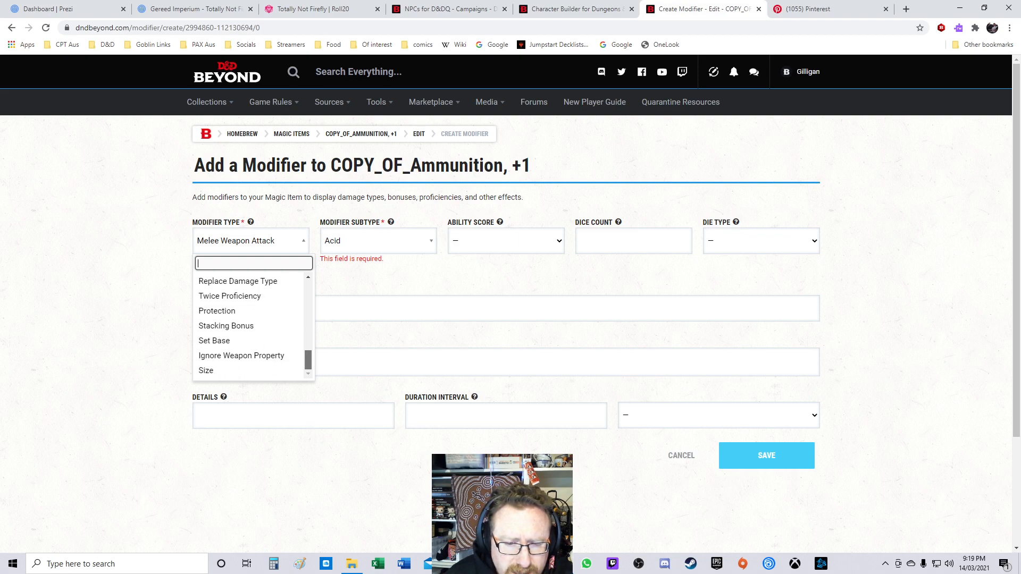
pyautogui.scroll(10, 250, 324)
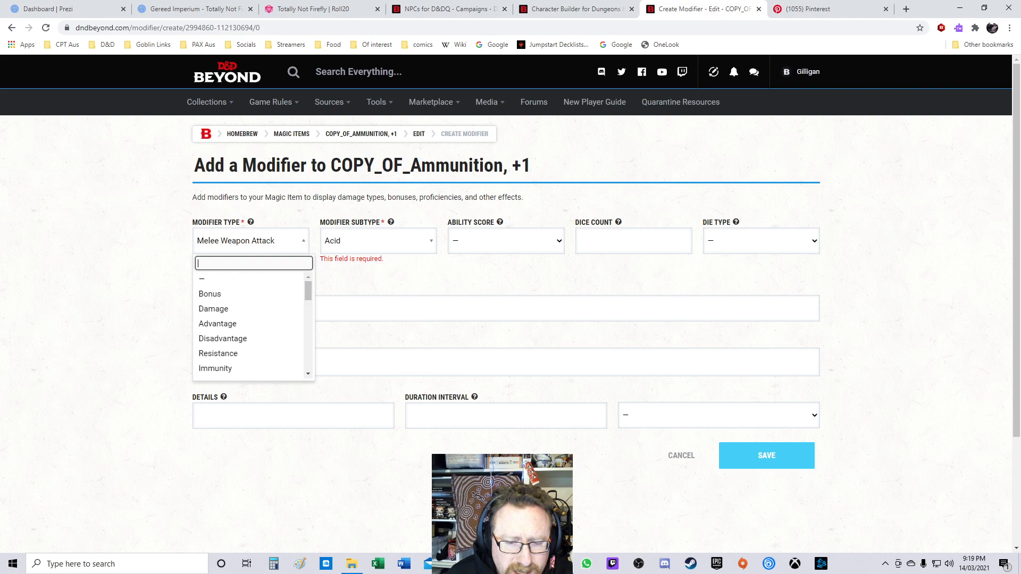
pyautogui.click(248, 280)
pyautogui.click(379, 241)
pyautogui.click(251, 241)
pyautogui.click(250, 241)
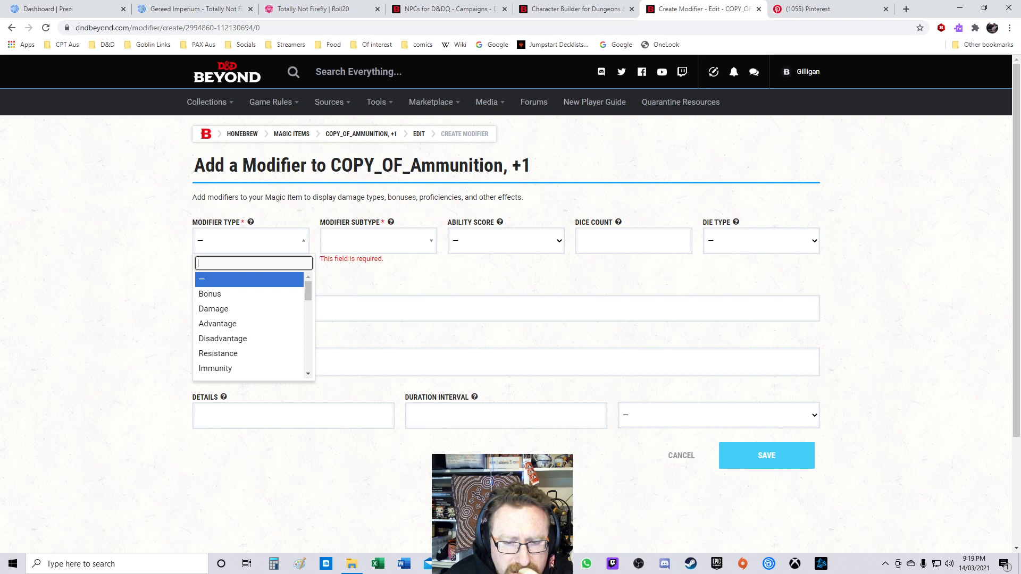
pyautogui.scroll(-3, 249, 324)
pyautogui.scroll(-2, 250, 325)
pyautogui.scroll(1, 250, 325)
pyautogui.scroll(3, 250, 325)
pyautogui.click(682, 456)
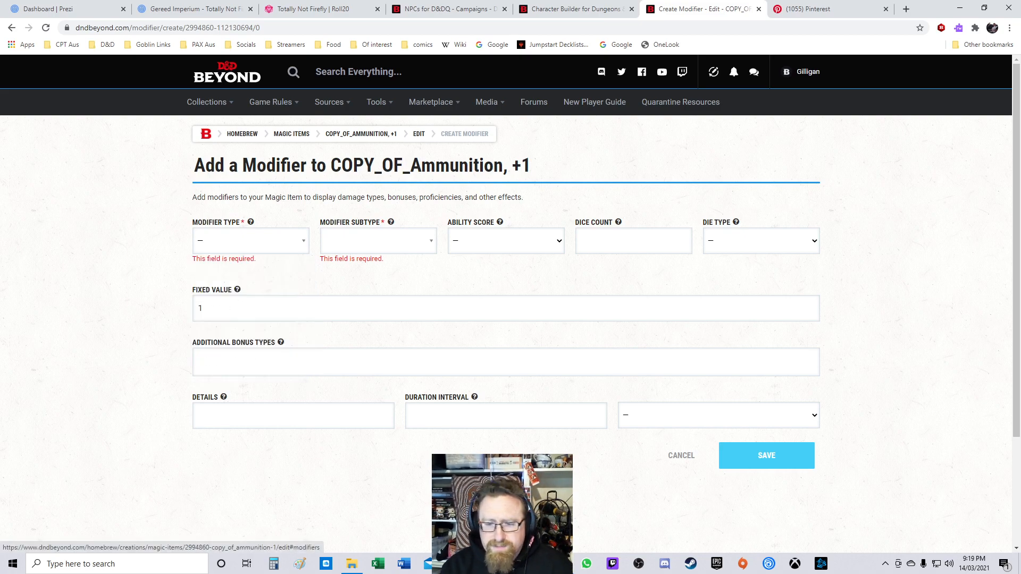
pyautogui.click(682, 456)
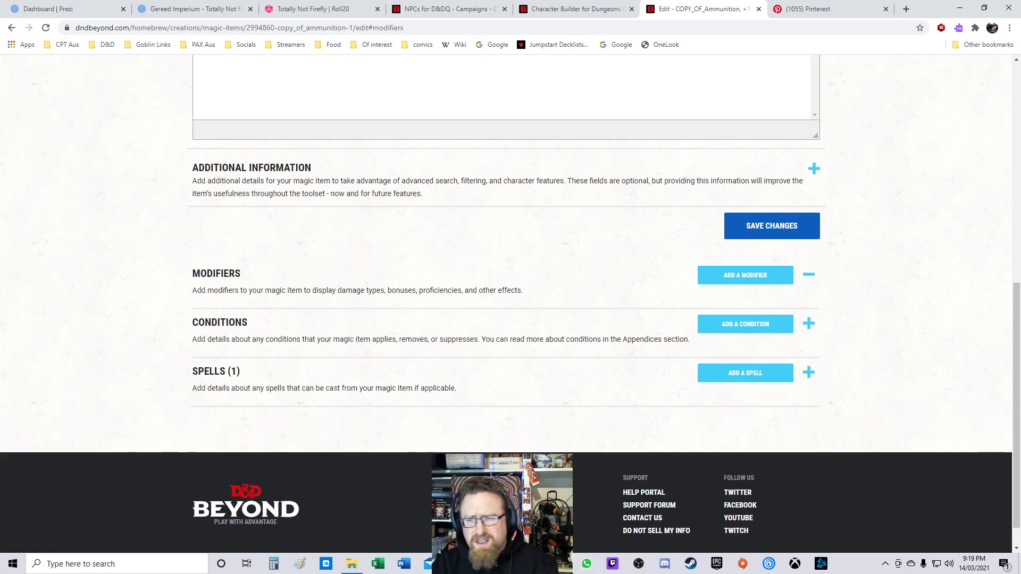
# Step: Expand the additional information and give the item 1 charge with a None, Consumable reset condition
pyautogui.click(814, 168)
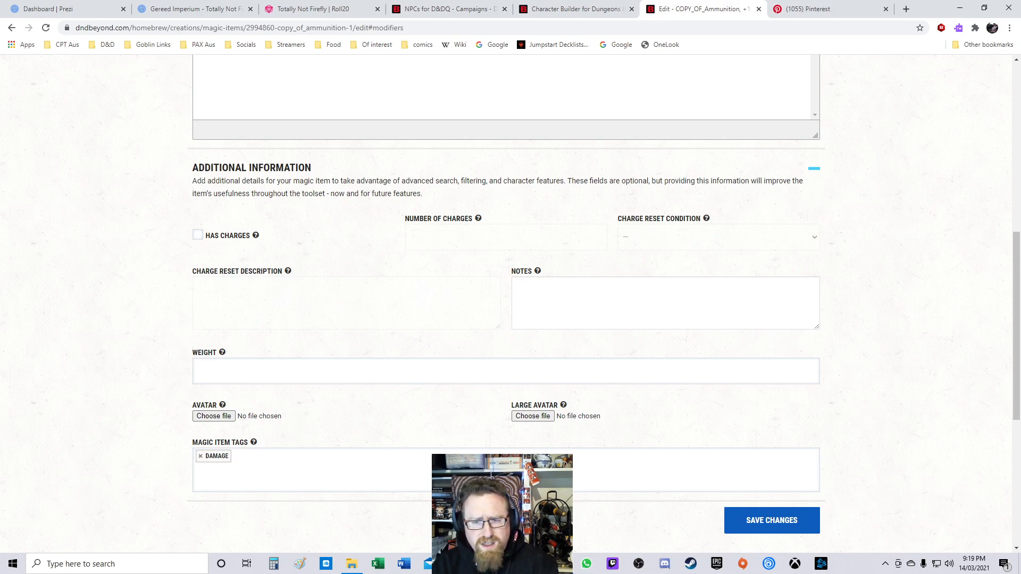
pyautogui.click(198, 235)
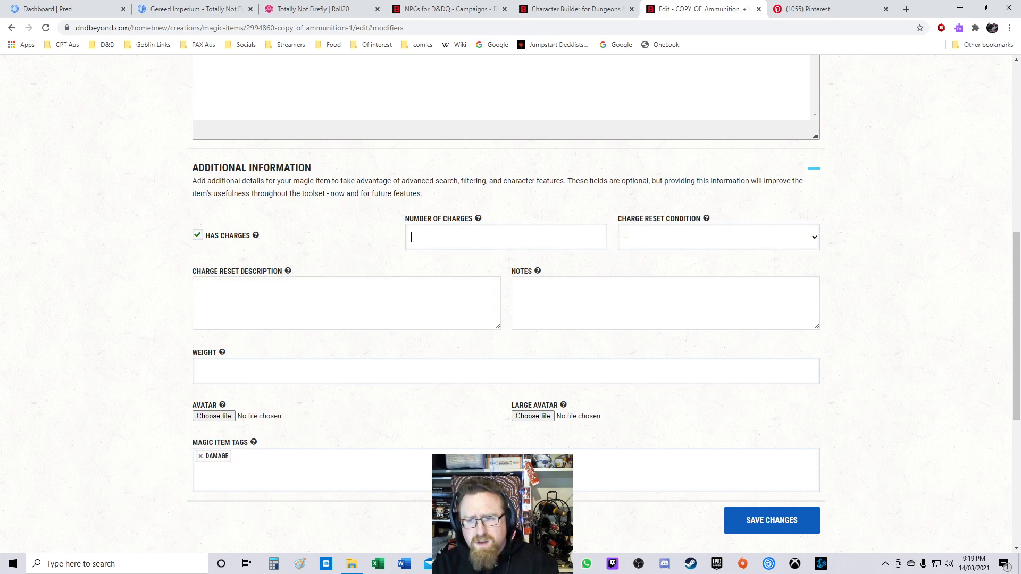
pyautogui.click(506, 237)
pyautogui.write('1')
pyautogui.click(719, 237)
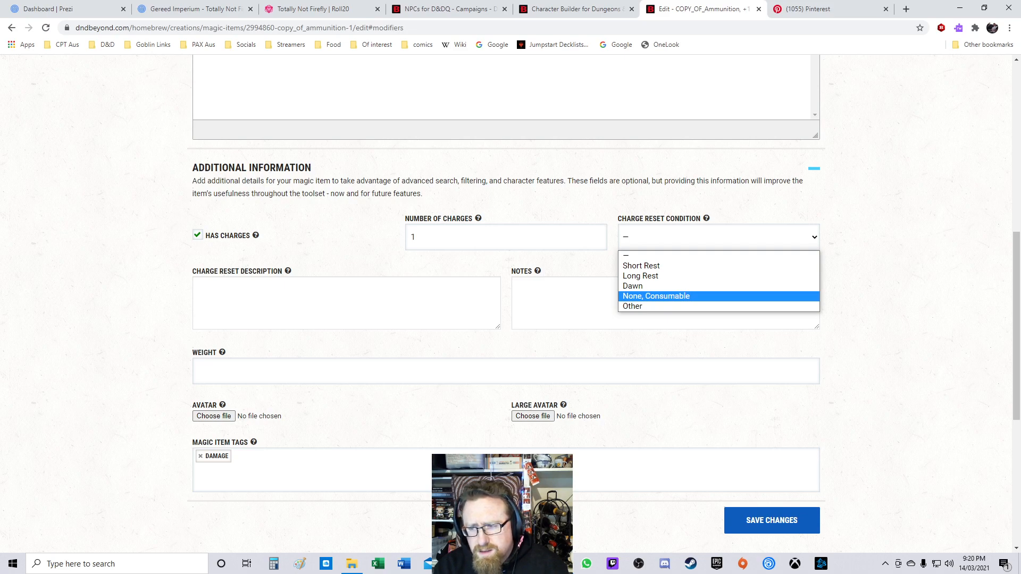
pyautogui.press('Return')
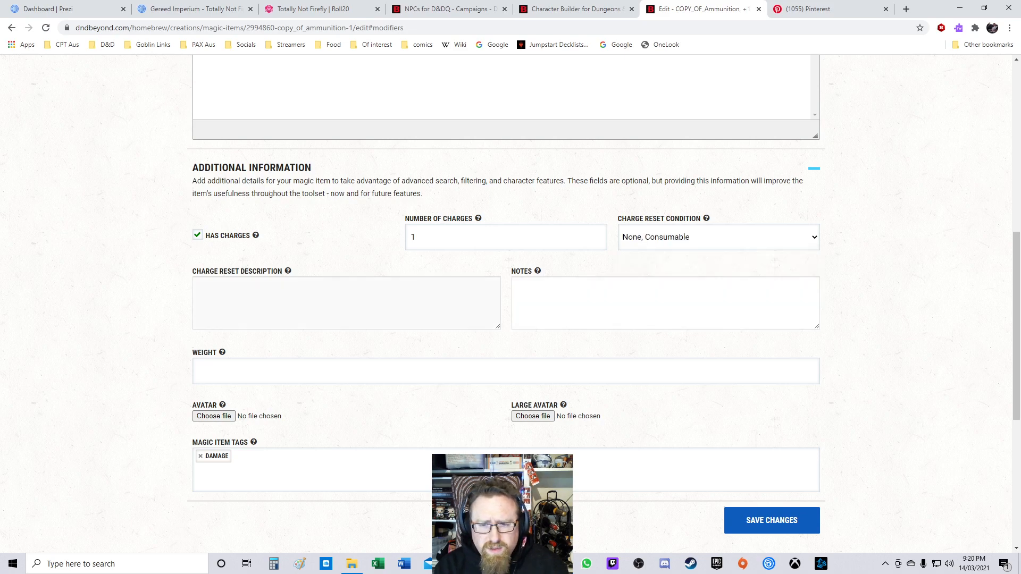
# Step: Enter the charge reset description "The Flare Spear's Fireball spell can only be reset by reloading with another Flare."
pyautogui.press('Tab')
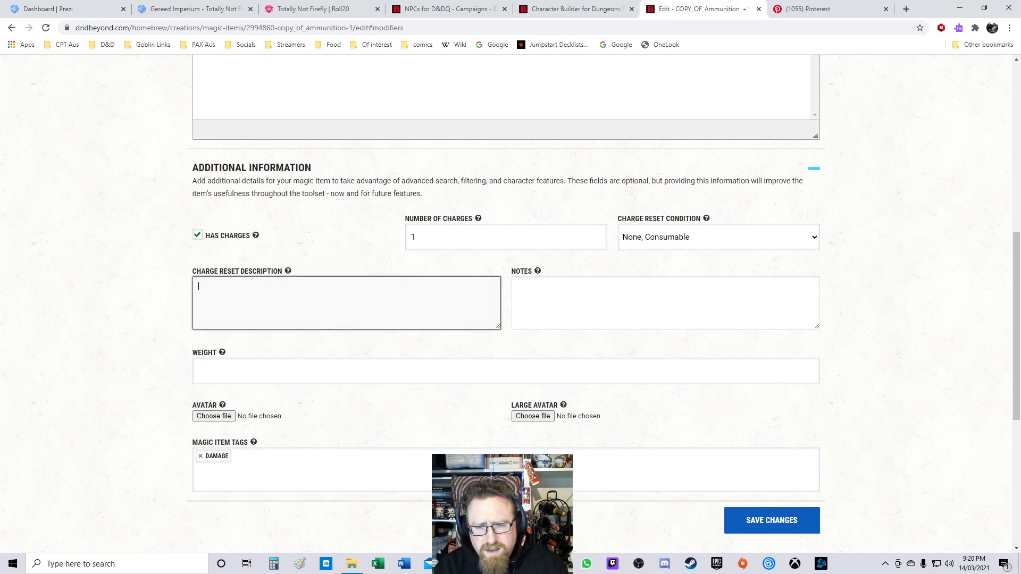
pyautogui.write('The')
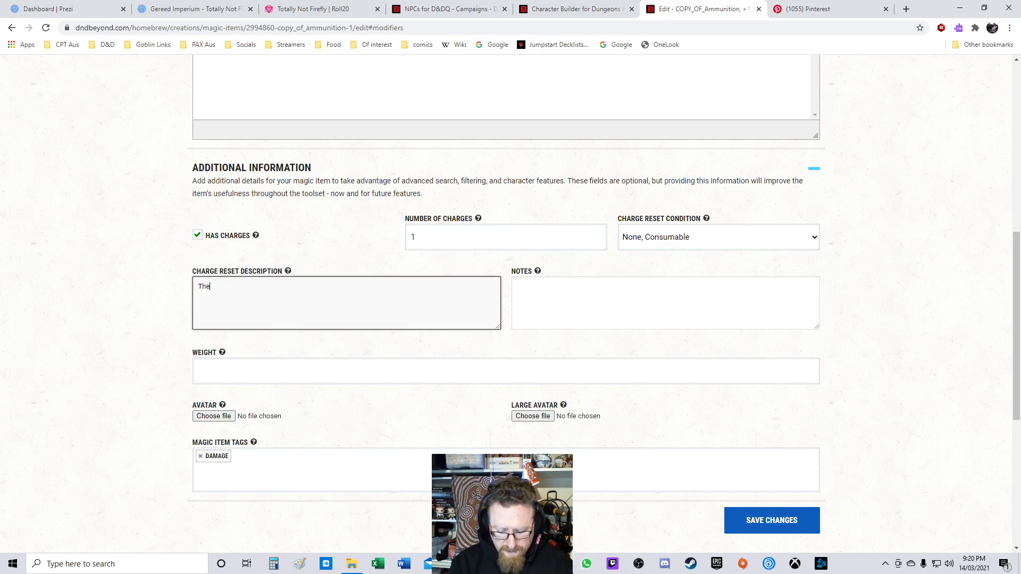
pyautogui.write(' Flare Spear ')
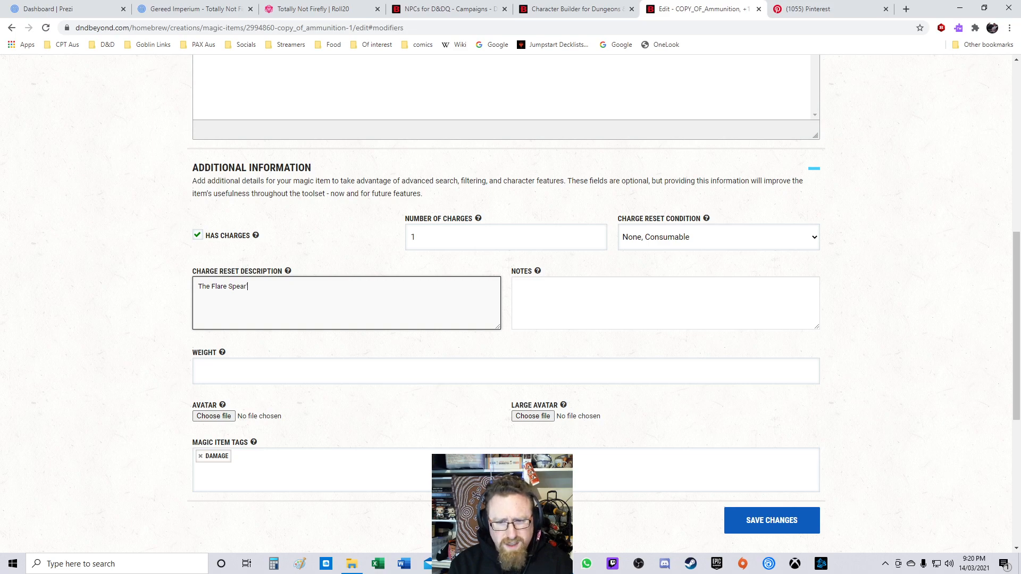
pyautogui.write("'s Fireball spell c")
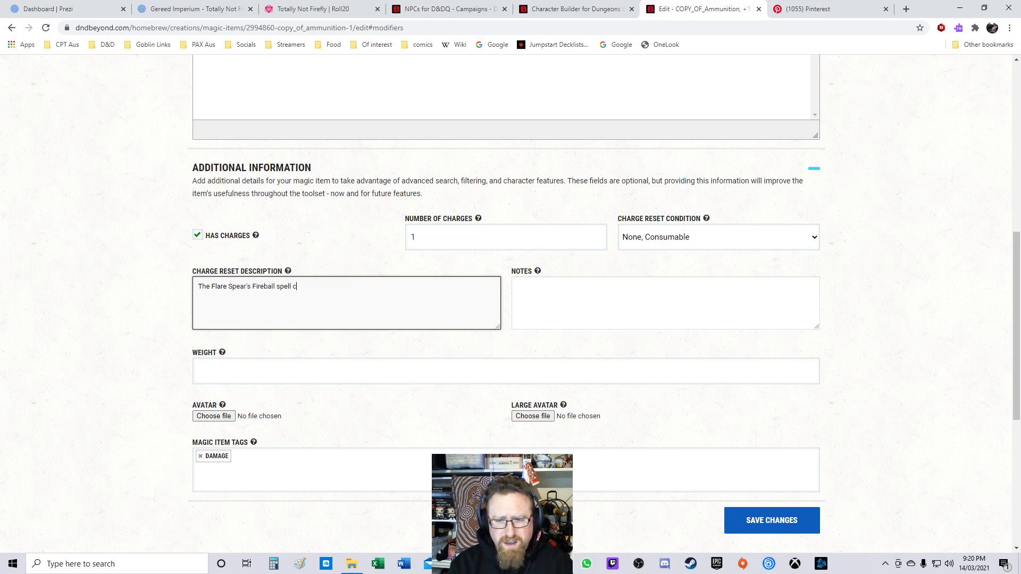
pyautogui.write('an only be reset')
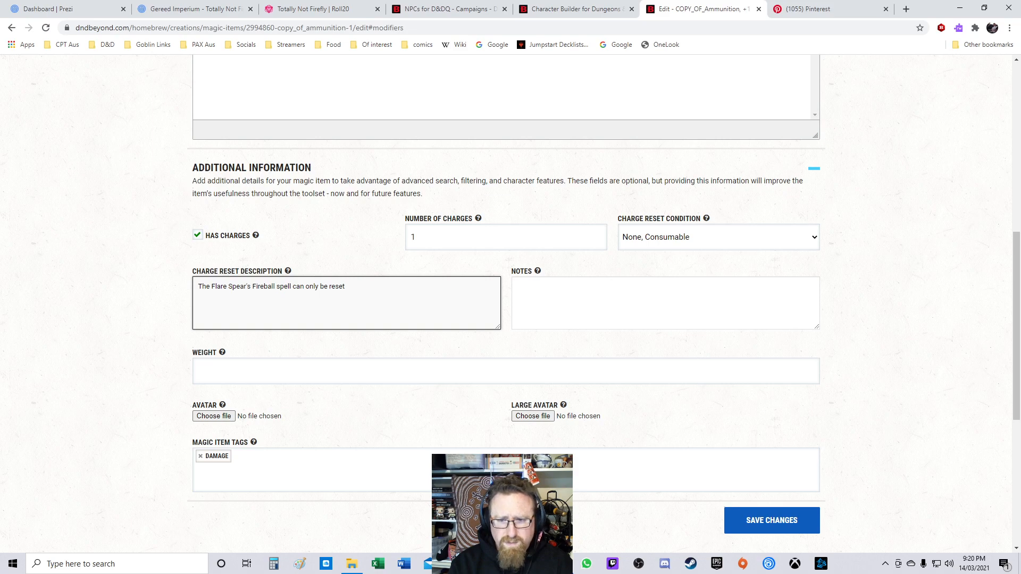
pyautogui.write(' by reload')
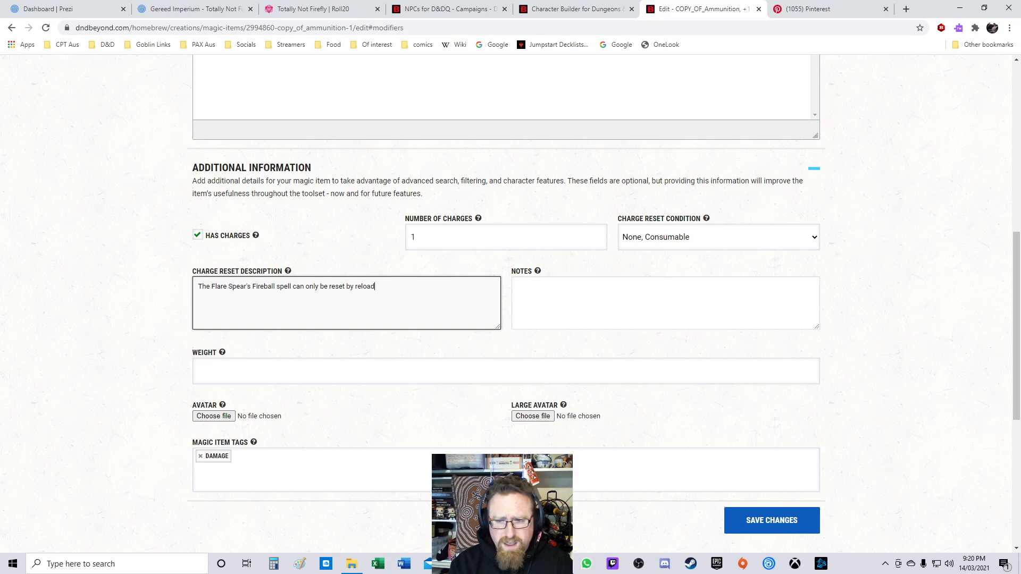
pyautogui.write('ing with another ')
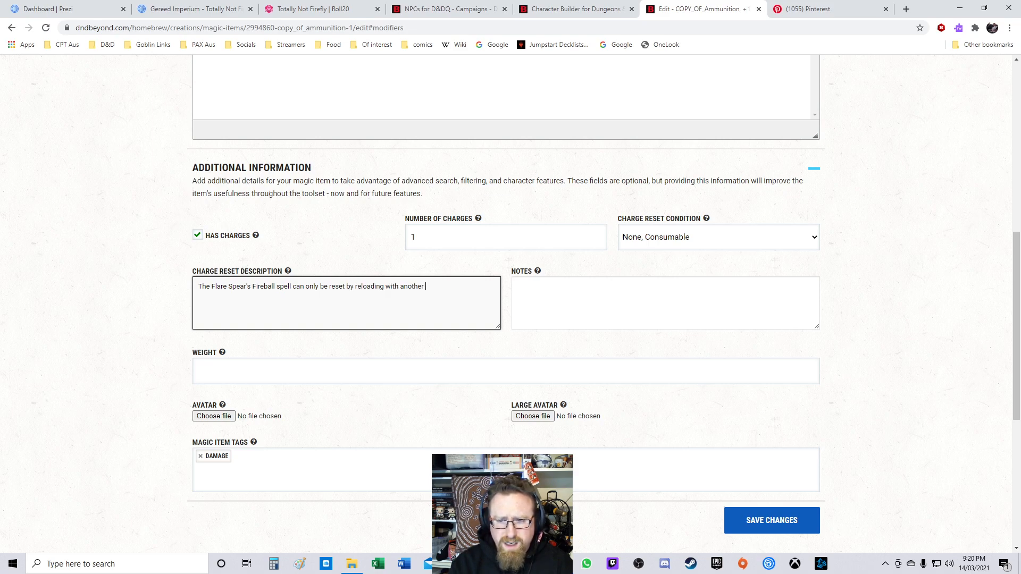
pyautogui.write('Flare.')
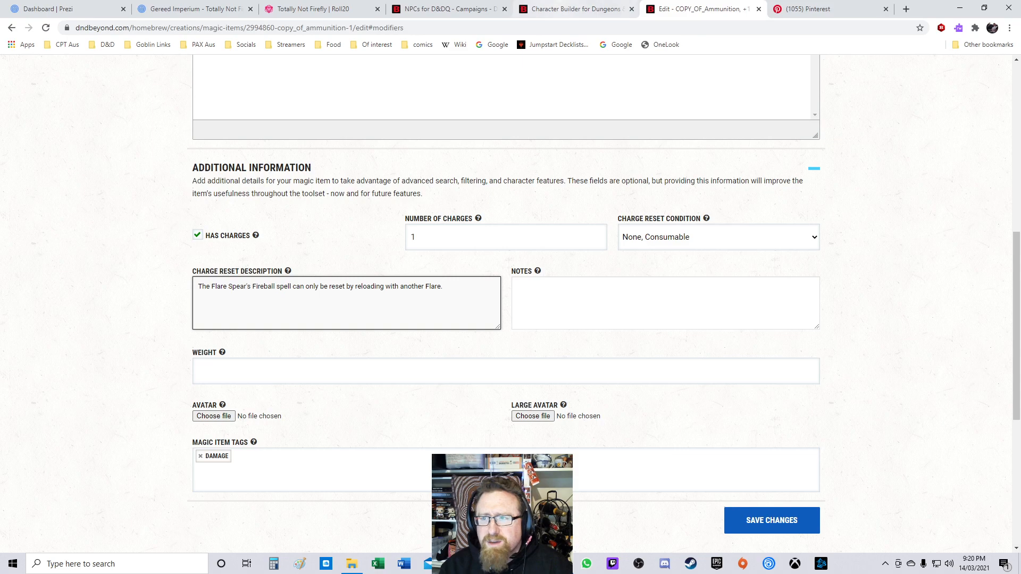
# Step: Open the equipment list in a new tab and search it for the spear to check its weight
pyautogui.click(577, 9)
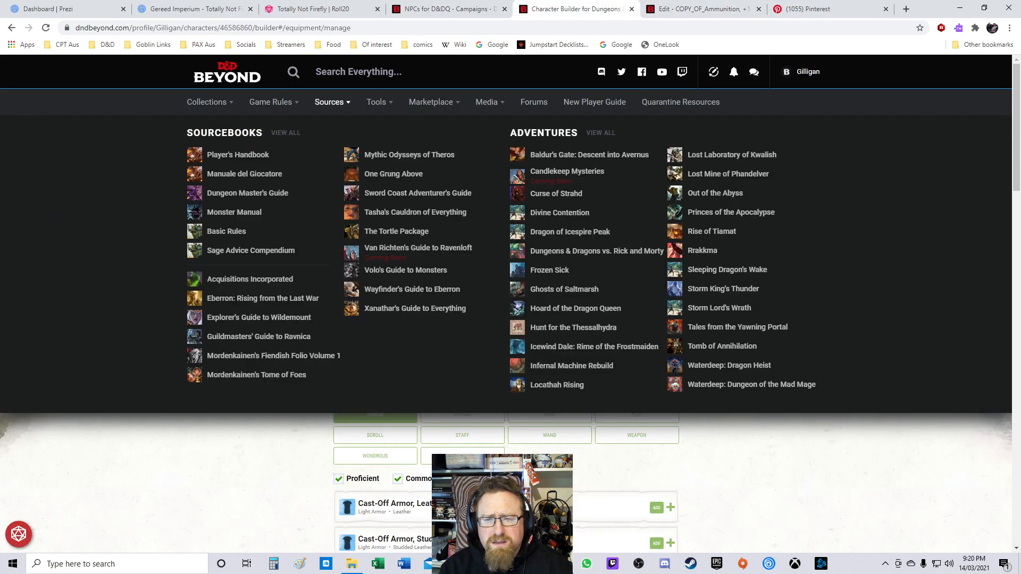
pyautogui.moveTo(379, 102)
pyautogui.moveTo(271, 102)
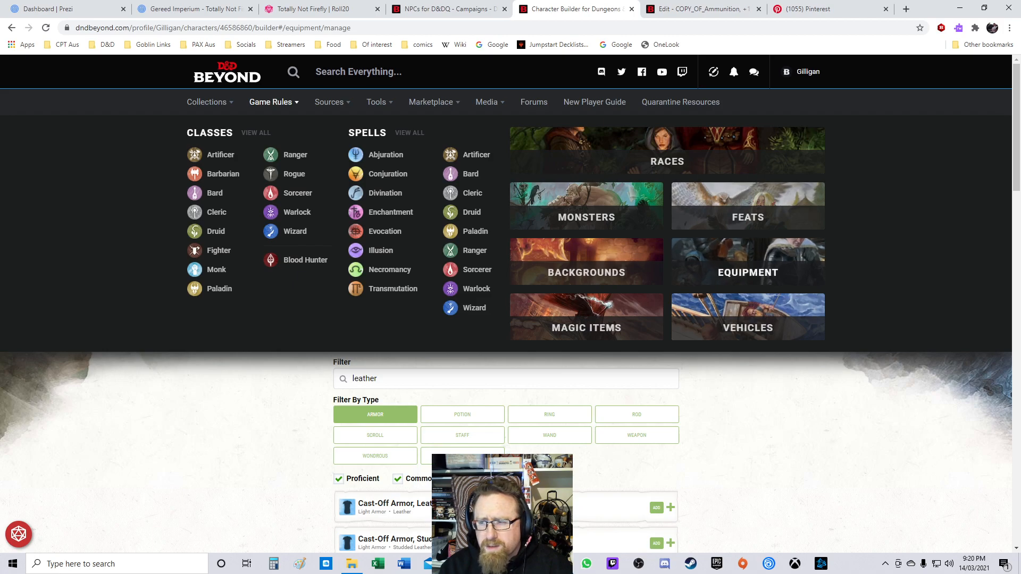
pyautogui.rightClick(727, 272)
pyautogui.click(775, 279)
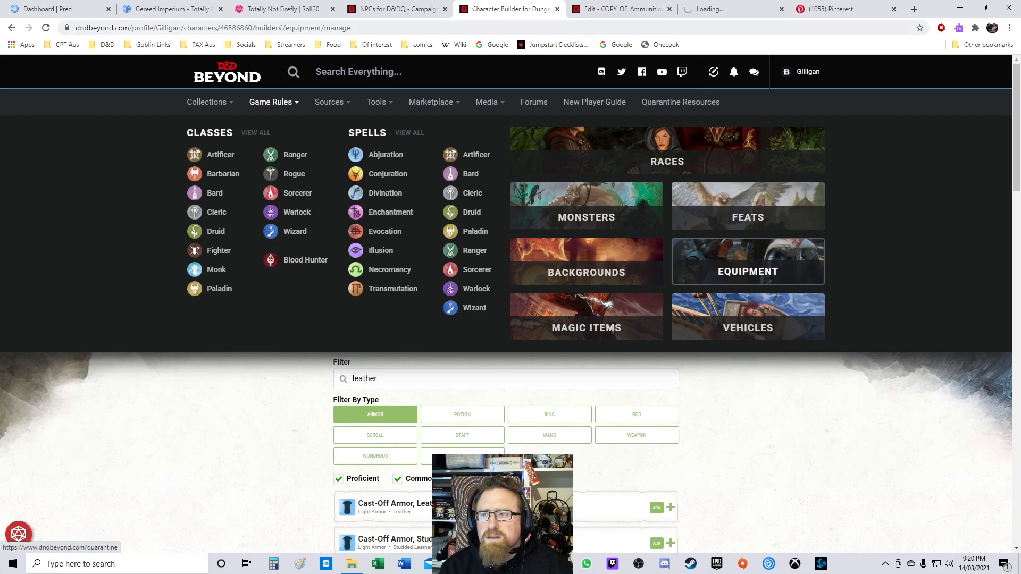
pyautogui.click(729, 9)
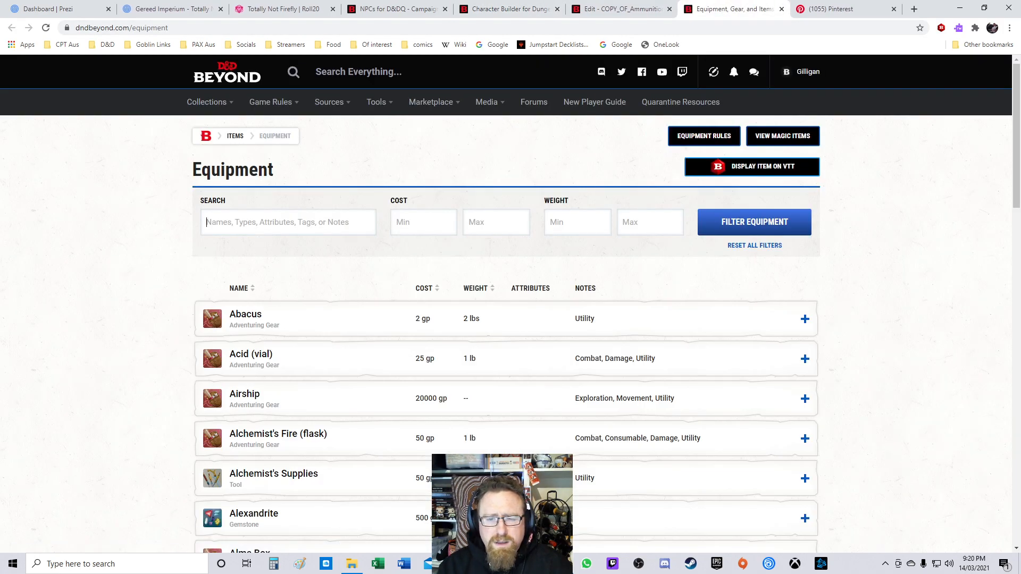
pyautogui.write('spear')
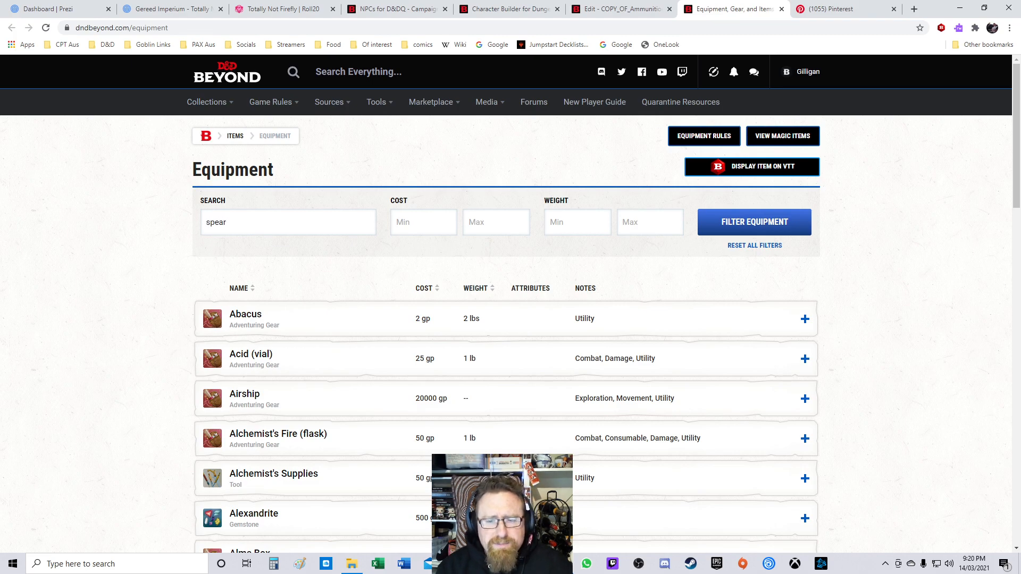
pyautogui.press('Return')
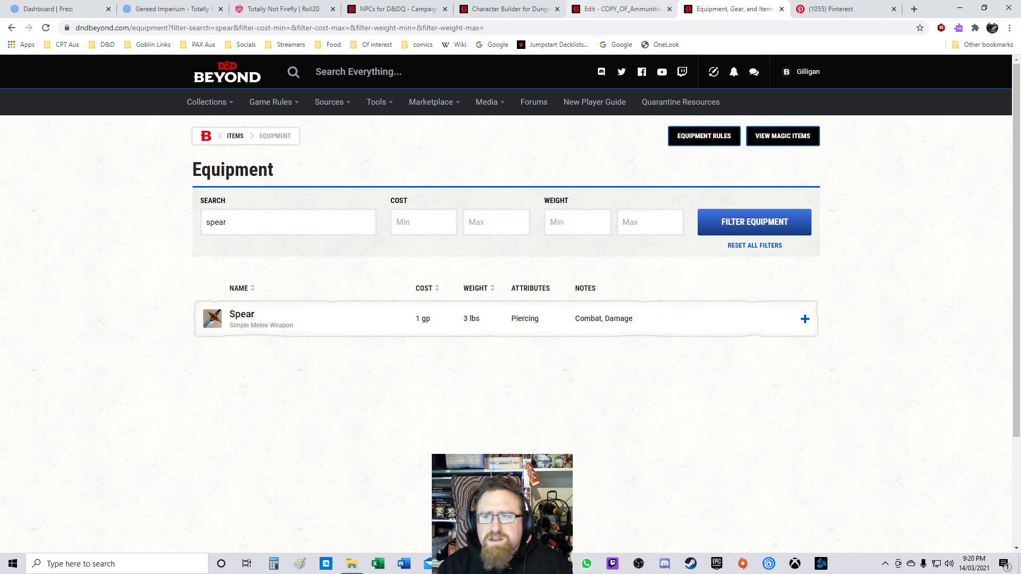
# Step: Set the item's weight to 3lbs and save the changes
pyautogui.click(612, 9)
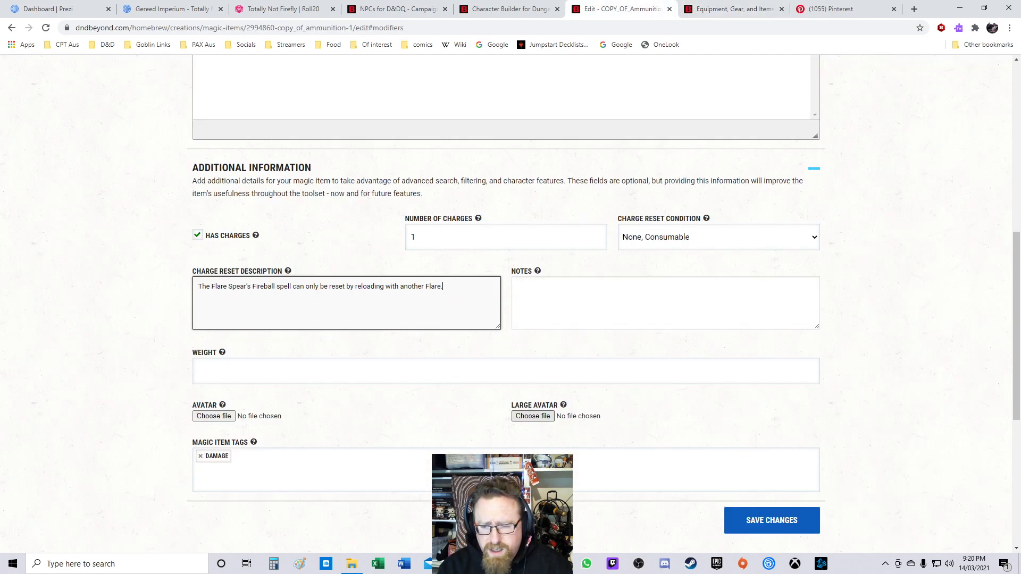
pyautogui.click(506, 371)
pyautogui.write('3lbs')
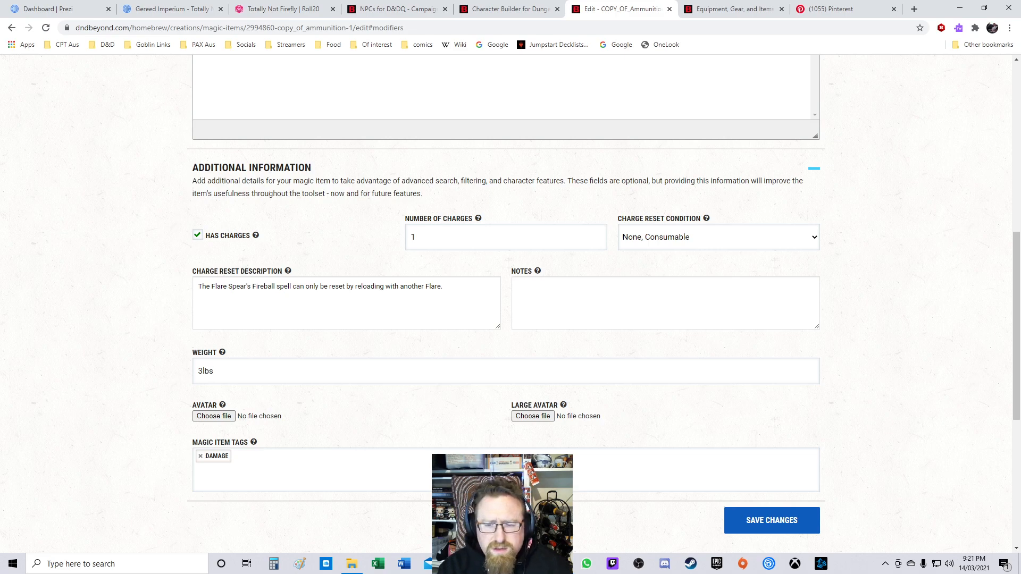
pyautogui.click(772, 520)
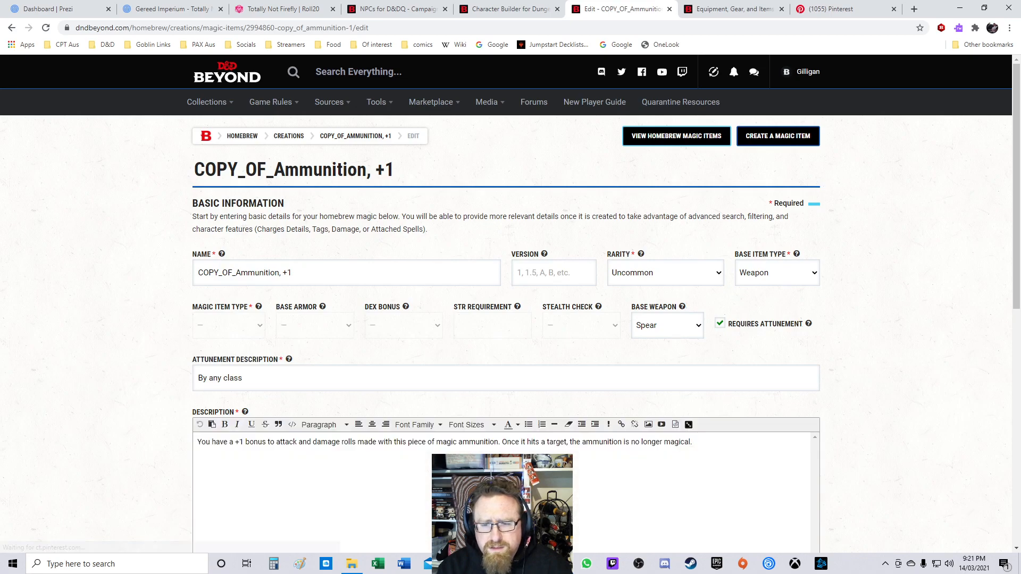
# Step: Replace the item description with "The Flare Spear is the Olgad's tool."
pyautogui.scroll(-1, 660, 385)
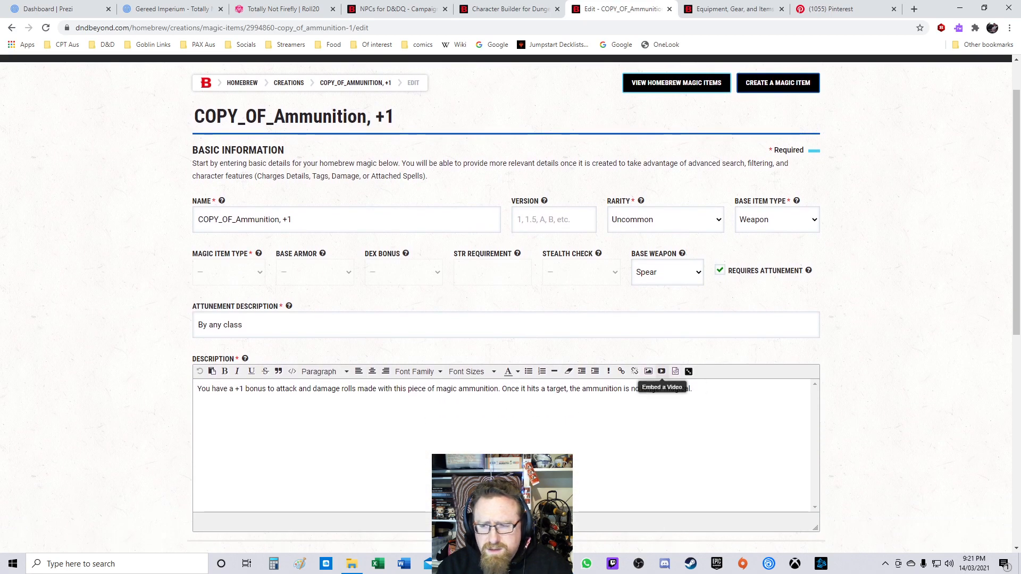
pyautogui.moveTo(692, 389); pyautogui.dragTo(198, 389)
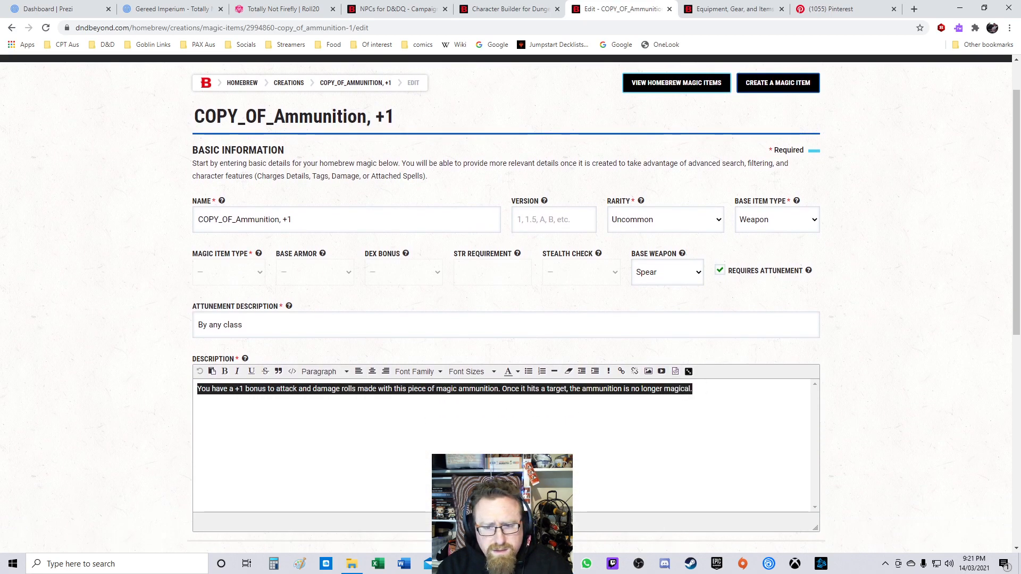
pyautogui.write('The Flare Spear is the ')
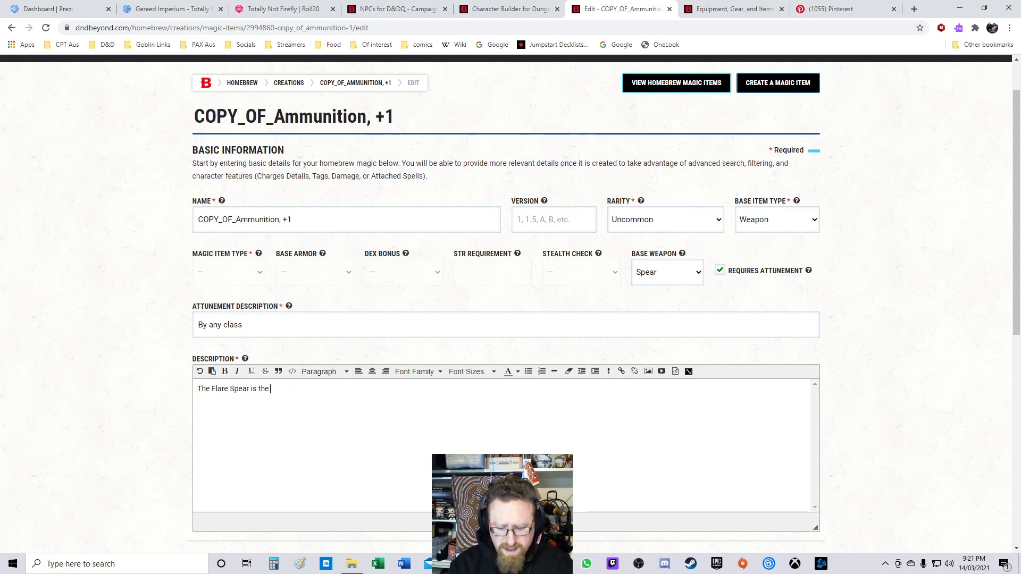
pyautogui.write("Olgad's tool. Each ")
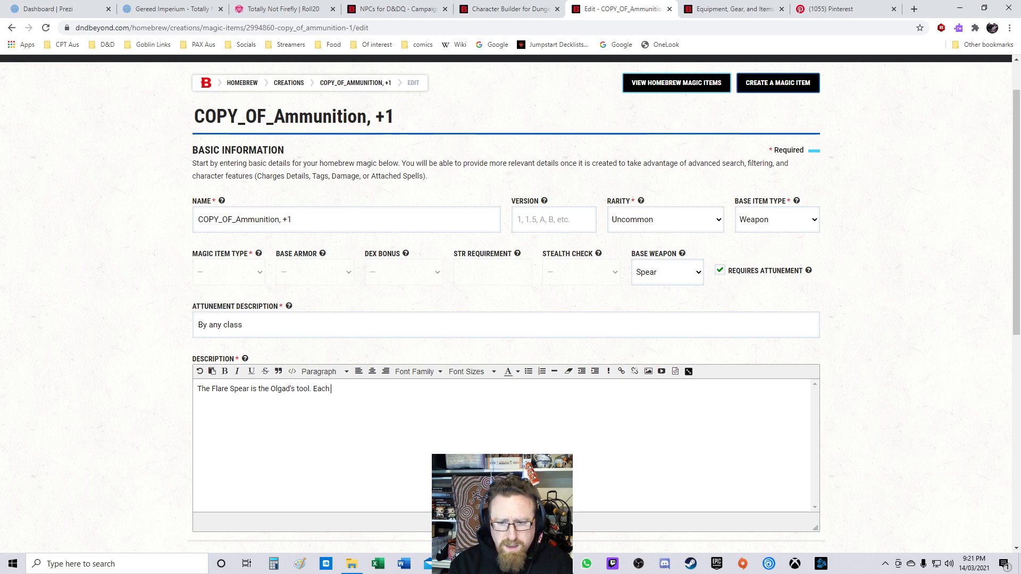
pyautogui.write('Viathan hun')
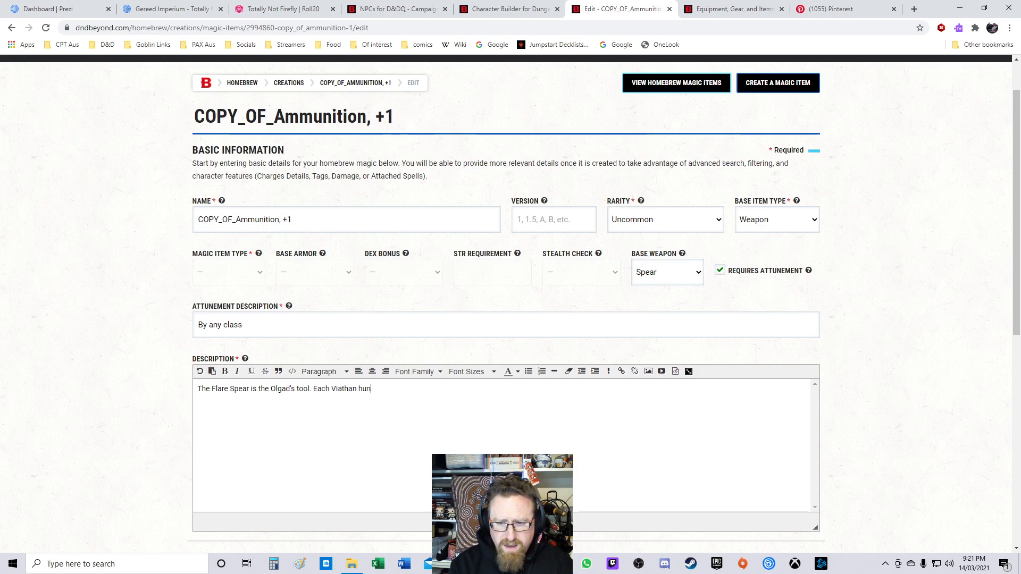
pyautogui.write('ter must cr')
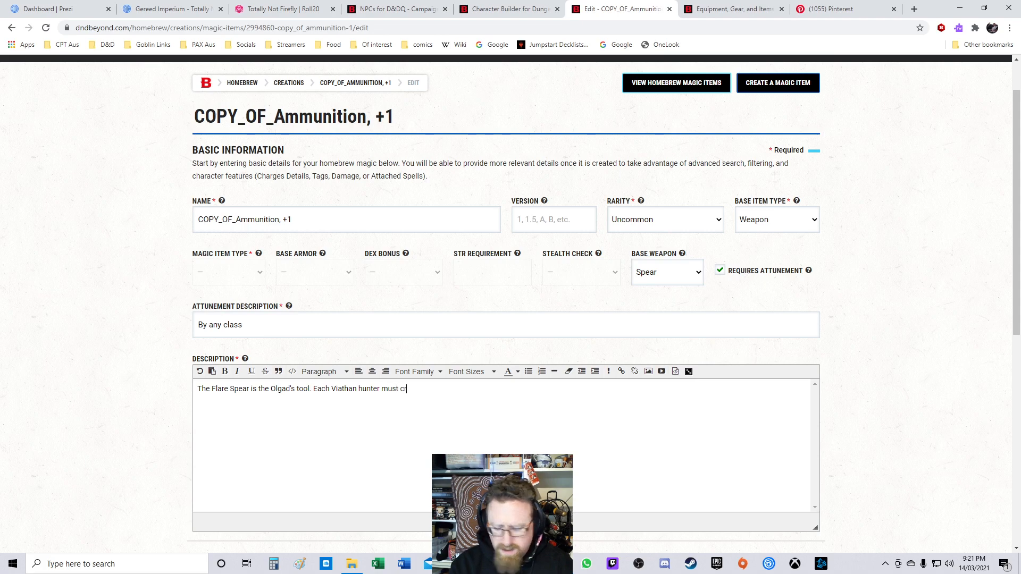
pyautogui.write('aft the')
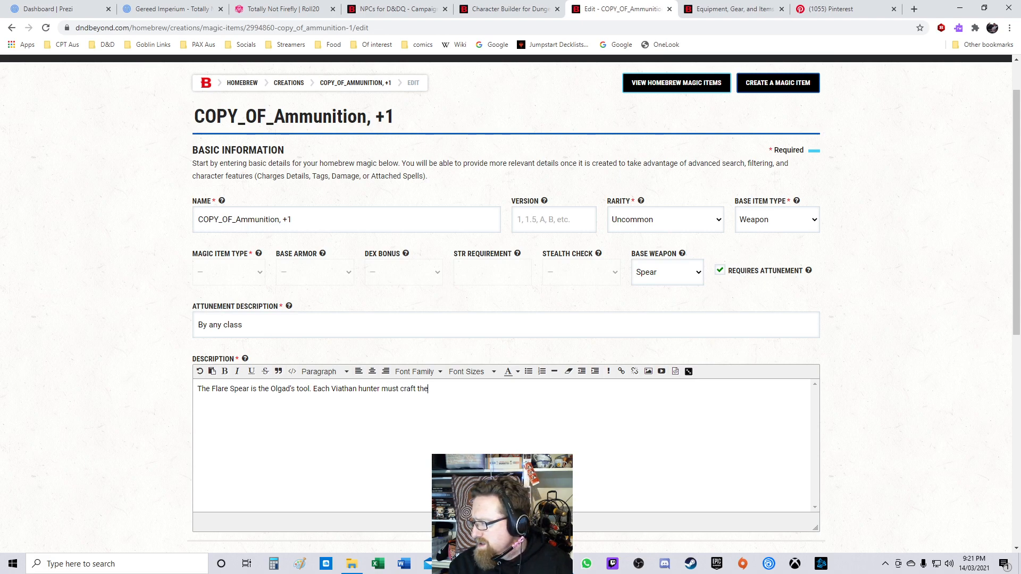
pyautogui.write('ir own Flare Spear (')
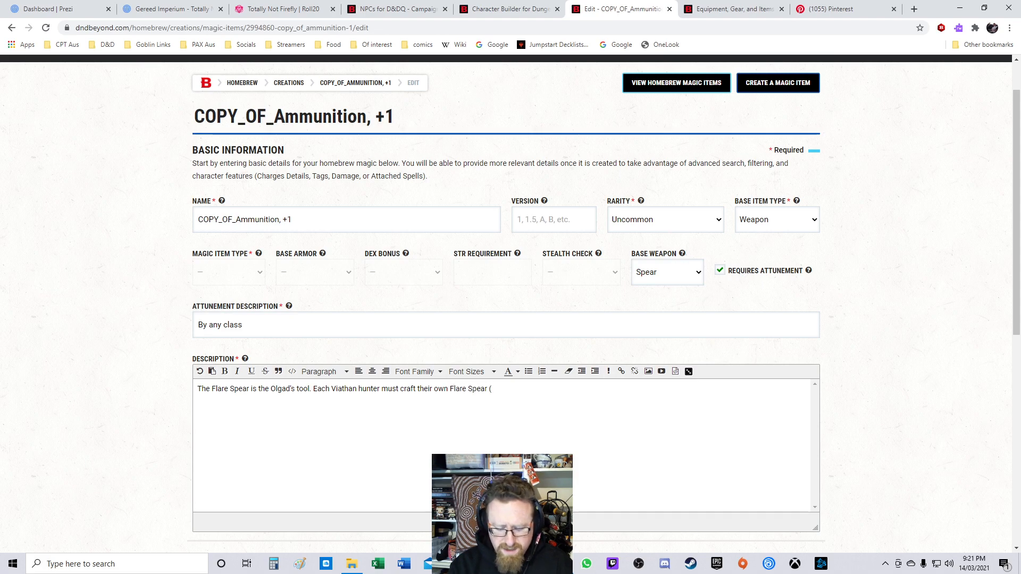
pyautogui.write('does not impart')
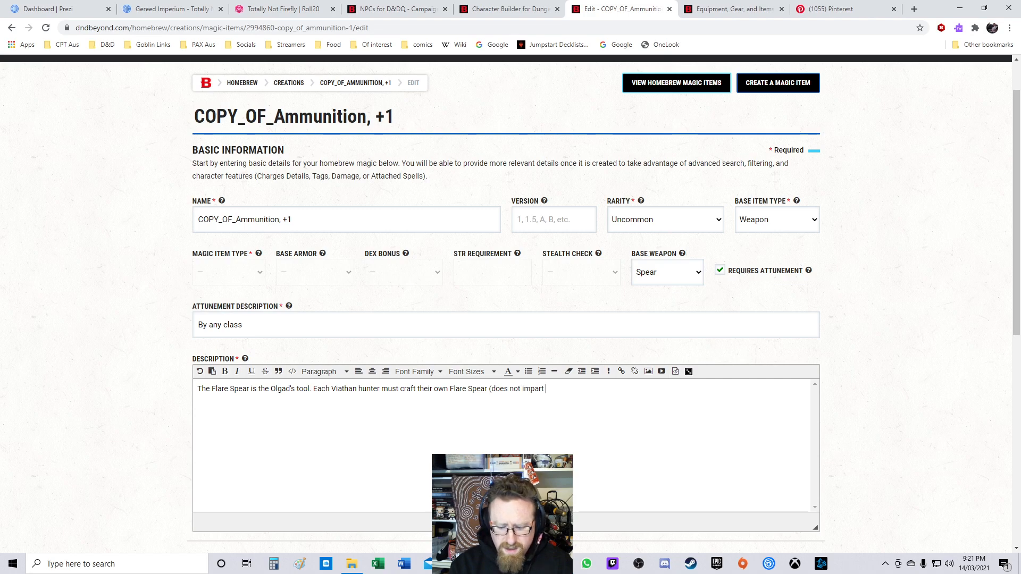
pyautogui.write(' profic')
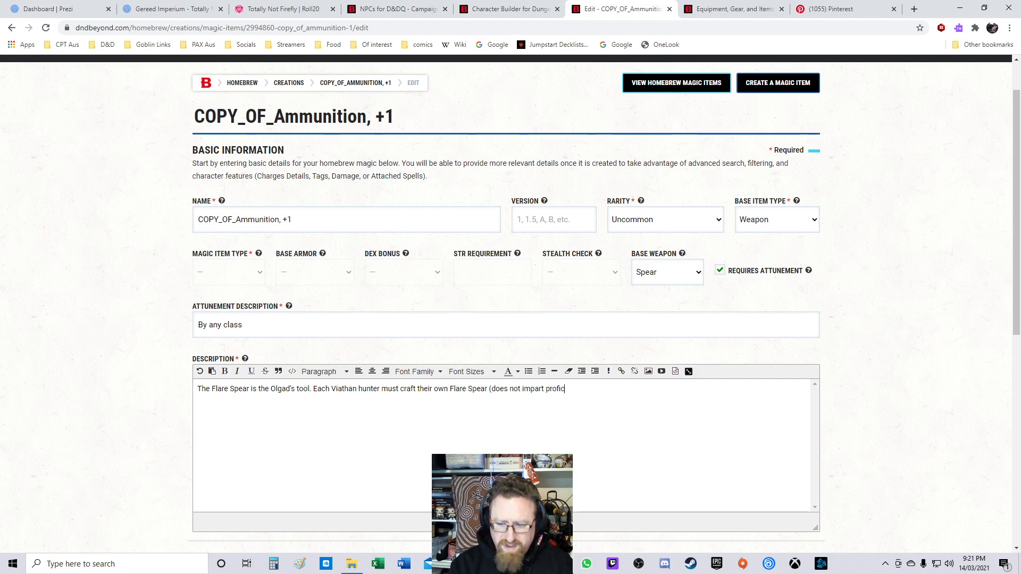
pyautogui.write('iency with S')
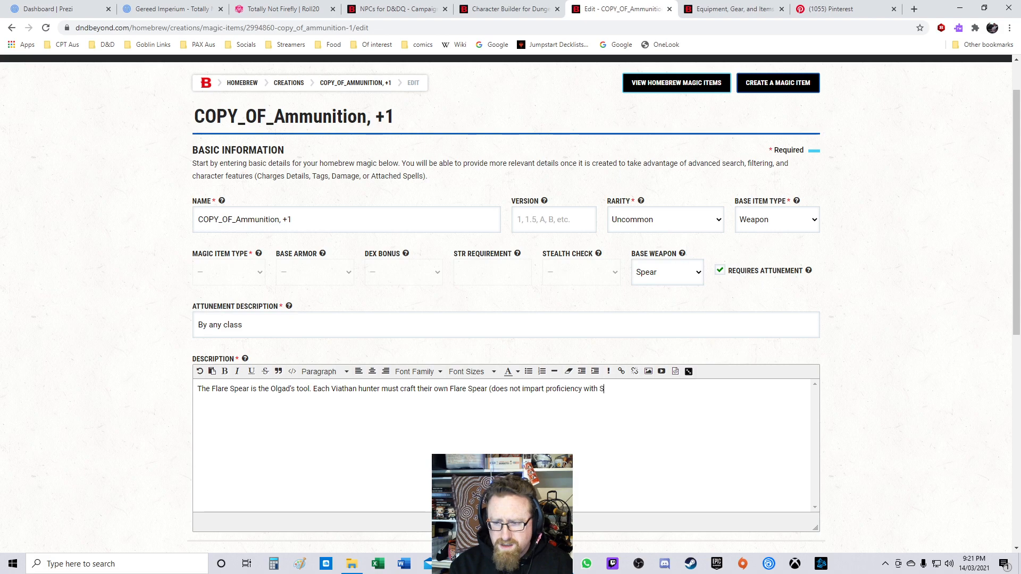
pyautogui.write('mith Too')
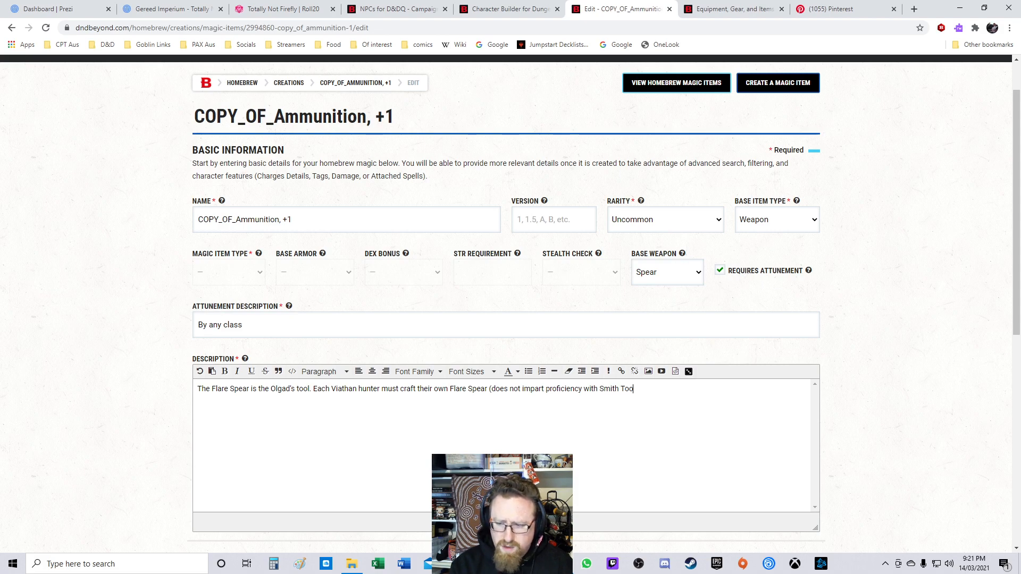
pyautogui.write('ls, but such ')
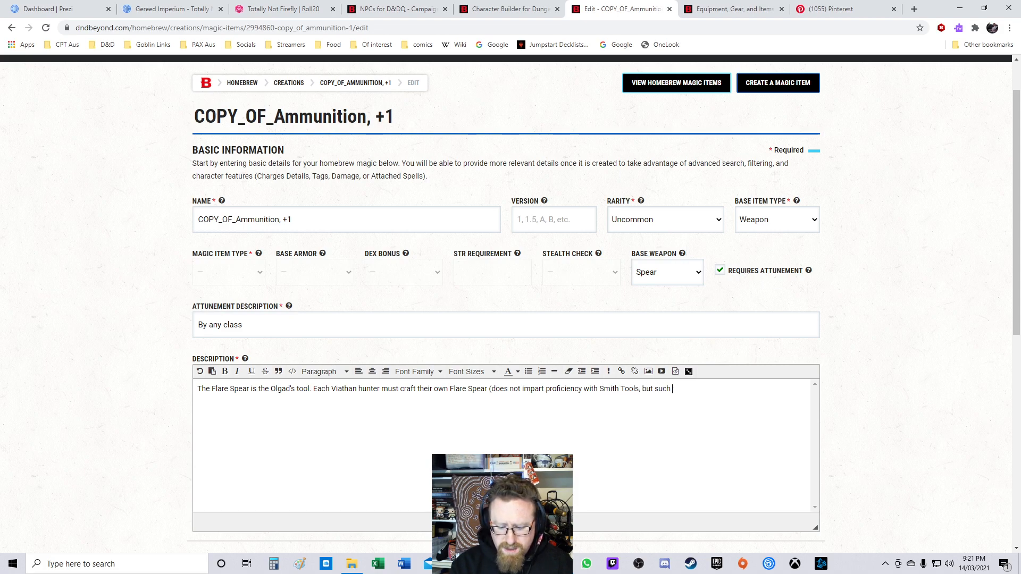
pyautogui.write('proficie')
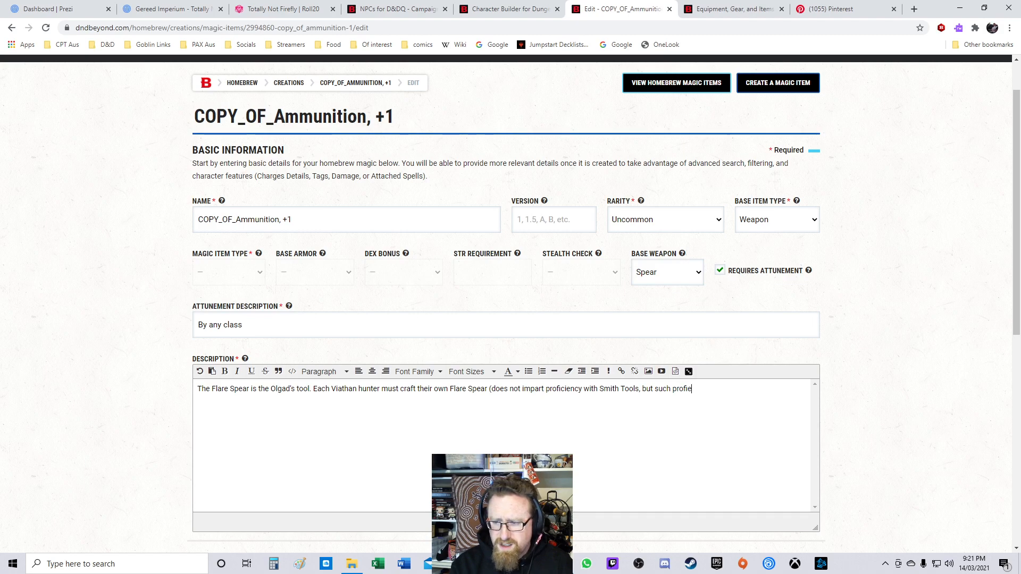
pyautogui.write('ncy')
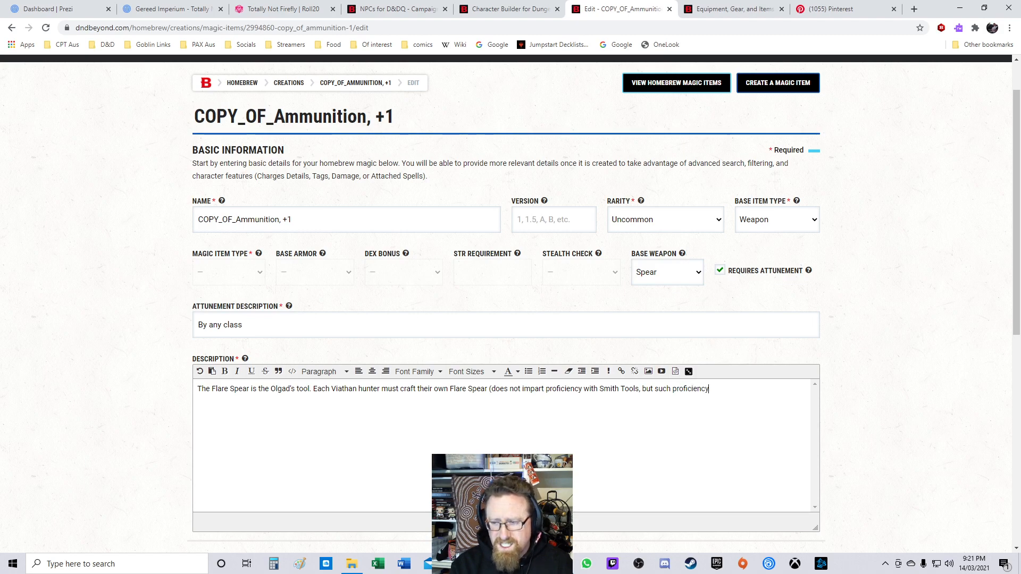
pyautogui.write(' means the Flar')
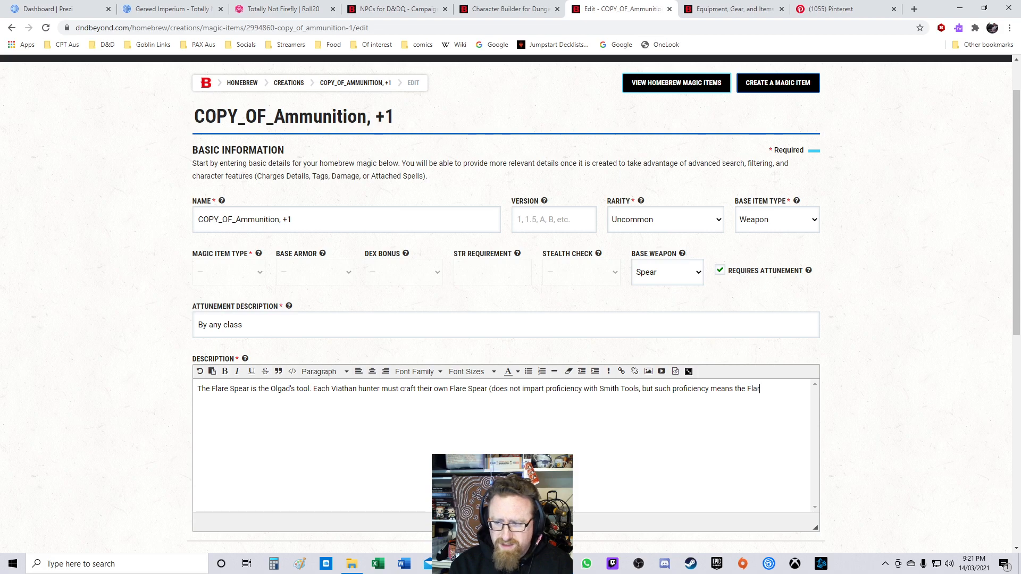
pyautogui.write('e Spe')
# Step: Append "Each Viathan hunter must craft their own Flare Spear (does not impart proficiency with Smith Tools, but such proficiency means the finished product" to the description
pyautogui.hotkey('ctrl', 'shift', 'Left')
pyautogui.hotkey('ctrl', 'shift', 'Left')
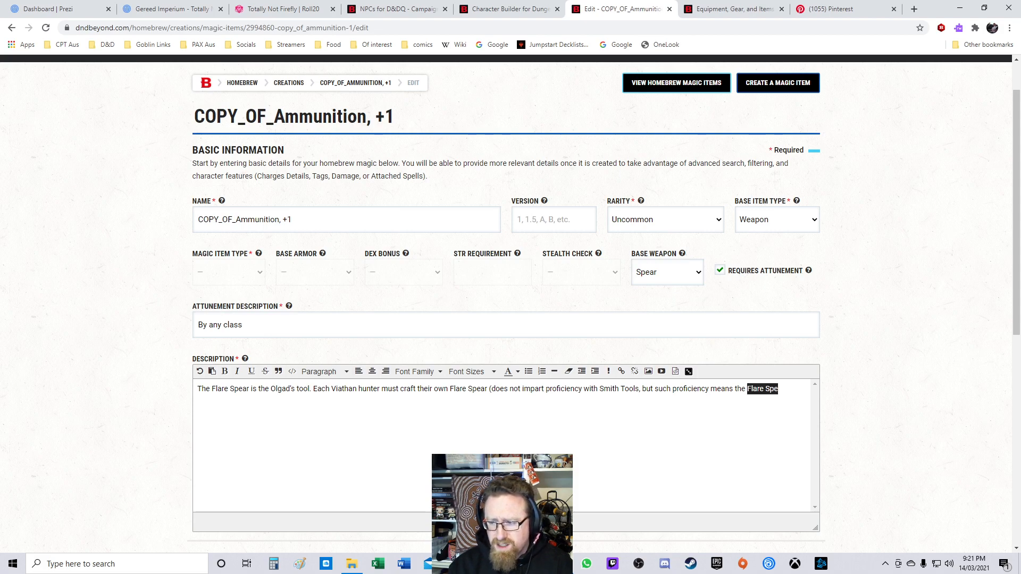
pyautogui.write('finished prod')
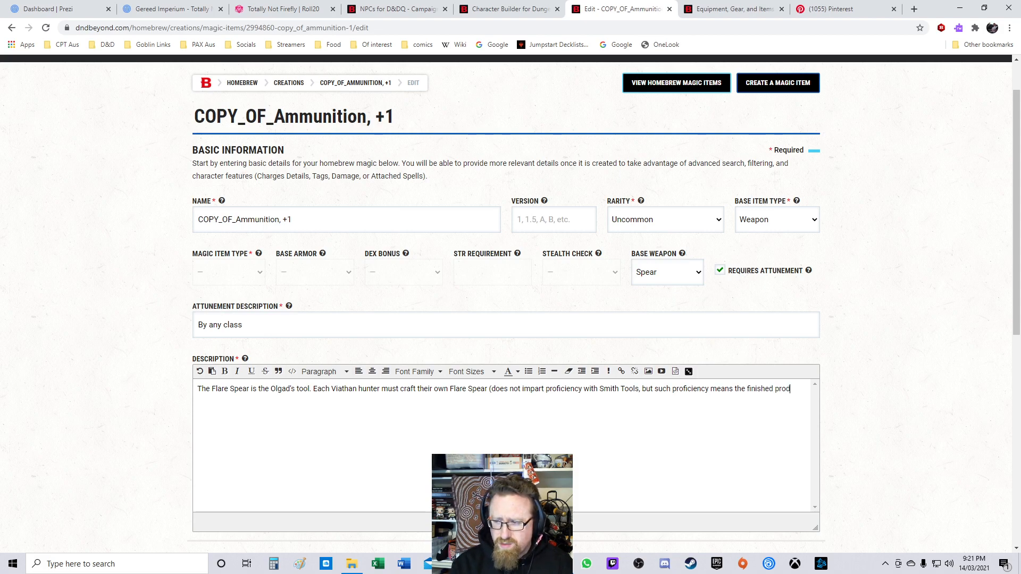
pyautogui.write('uct will have a motr')
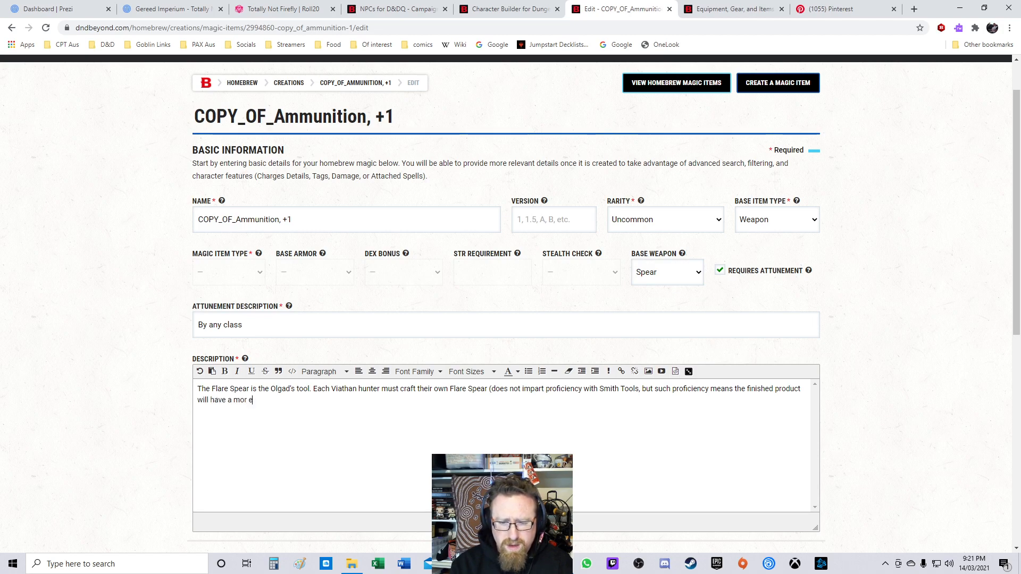
pyautogui.write(' e polish')
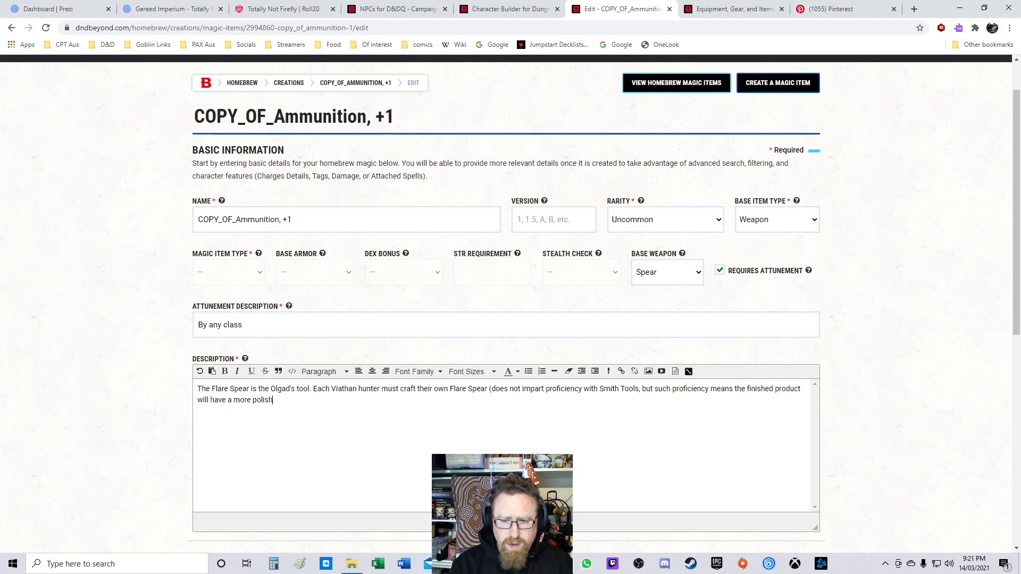
pyautogui.write('ed and aesthtetically pleasoin')
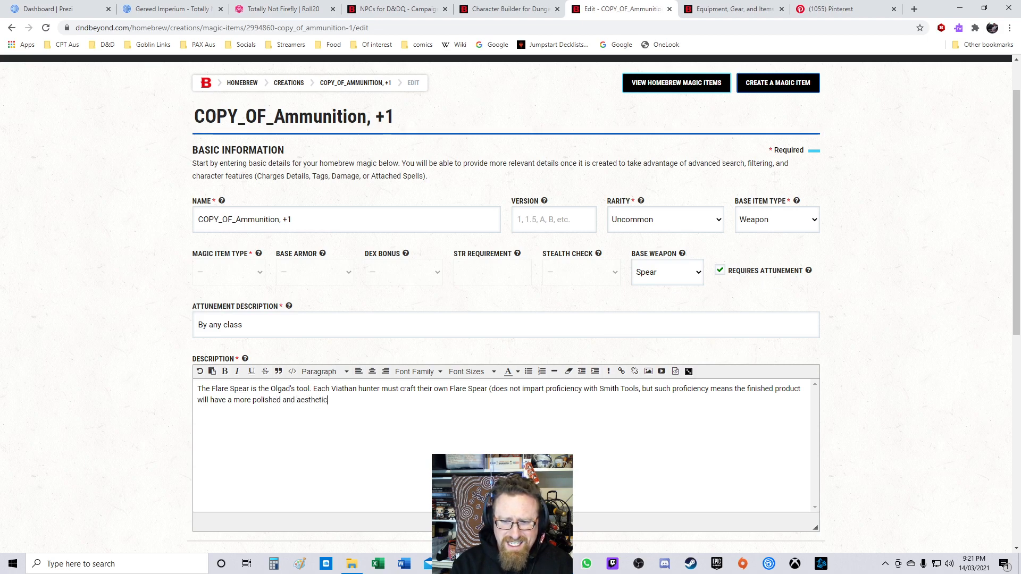
# Step: Finish the sentence with "will have a more polished and aesthetically pleasing appearance)." and start a new paragraph
pyautogui.press('BackSpace')
pyautogui.press('BackSpace')
pyautogui.press('BackSpace')
pyautogui.write('ing appearanc')
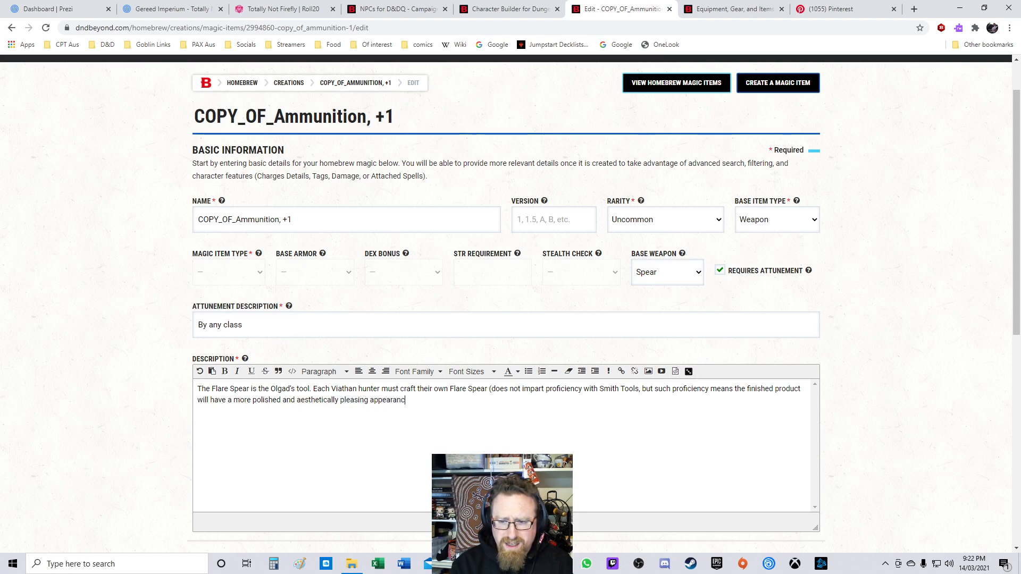
pyautogui.write('e).')
pyautogui.press('Return')
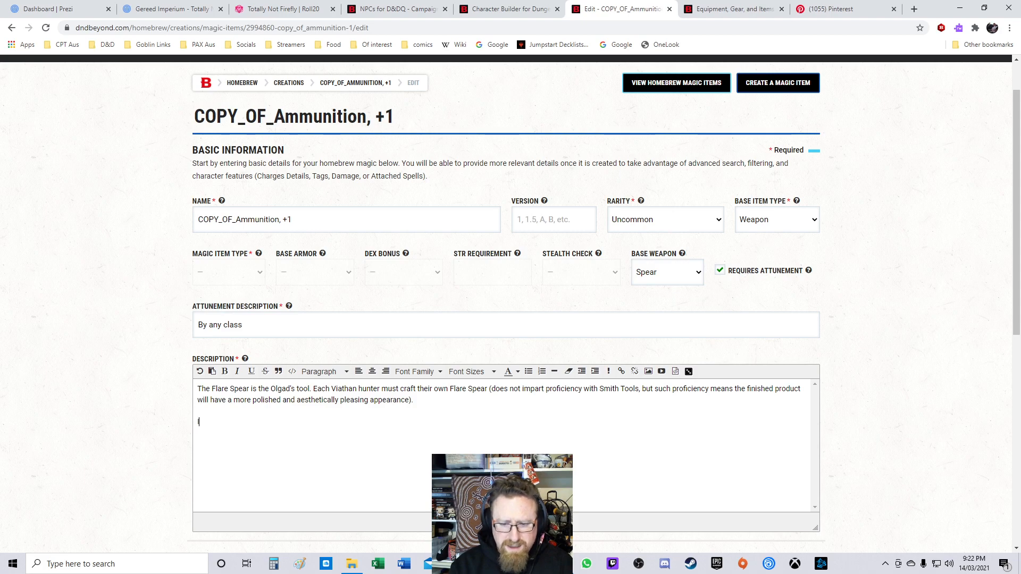
pyautogui.write('the Flare')
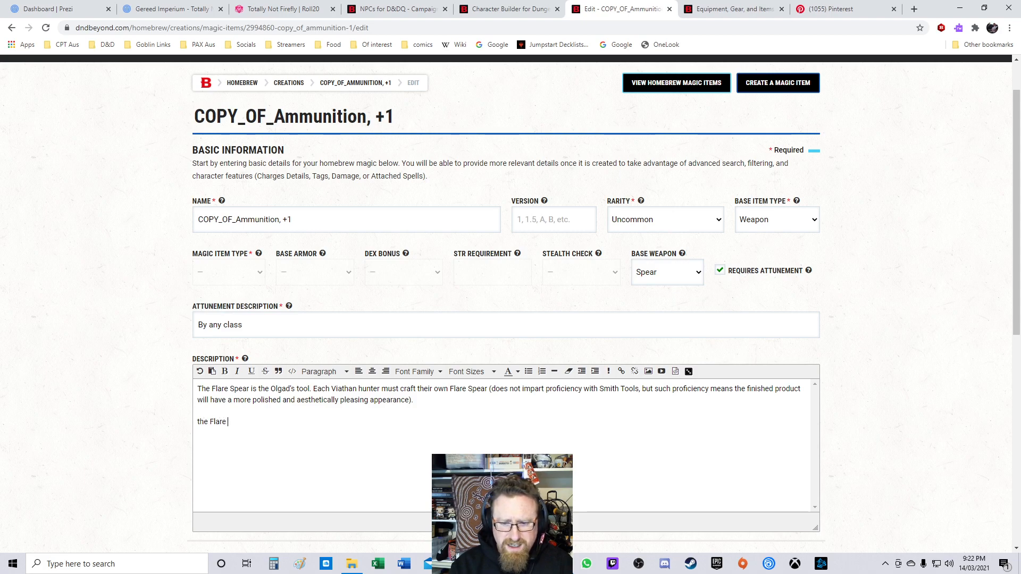
pyautogui.hotkey('ctrl', 'shift', 'Left')
pyautogui.hotkey('ctrl', 'shift', 'Left')
pyautogui.write('th')
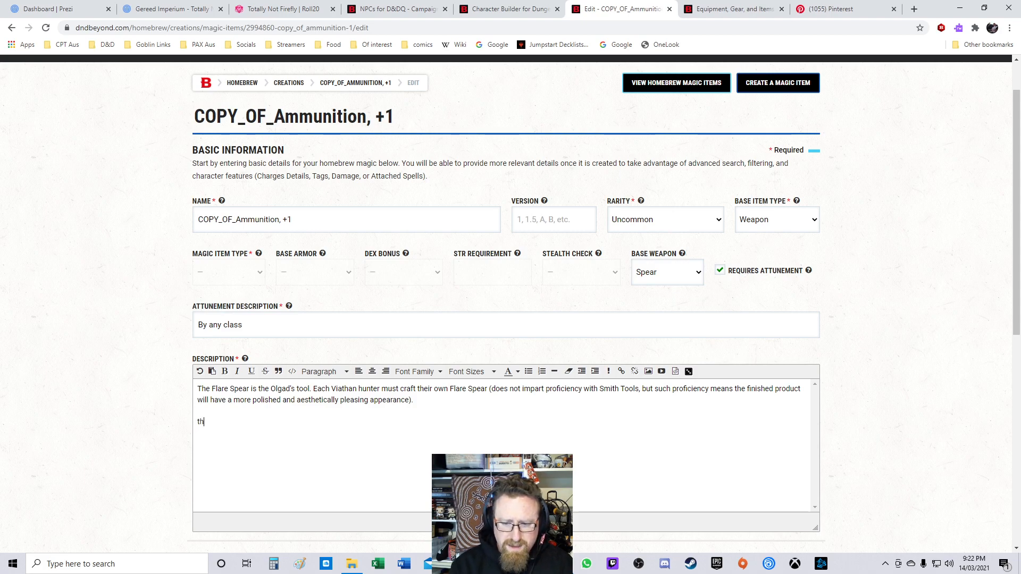
pyautogui.press('BackSpace')
pyautogui.press('BackSpace')
pyautogui.write('the')
pyautogui.press('BackSpace')
pyautogui.press('BackSpace')
pyautogui.press('BackSpace')
pyautogui.write('The L')
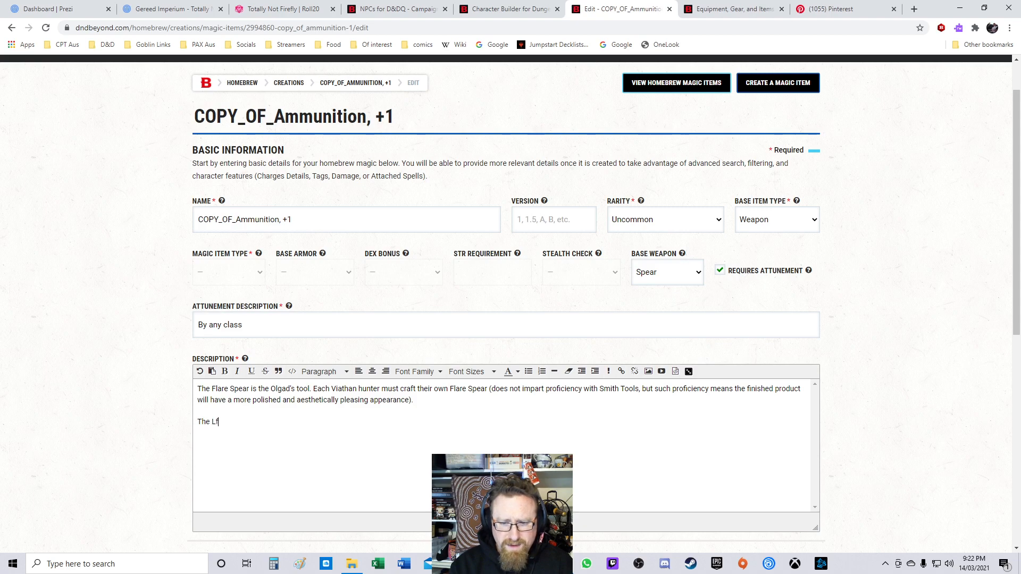
pyautogui.write('Flare')
pyautogui.hotkey('ctrl', 'BackSpace')
pyautogui.hotkey('ctrl', 'BackSpace')
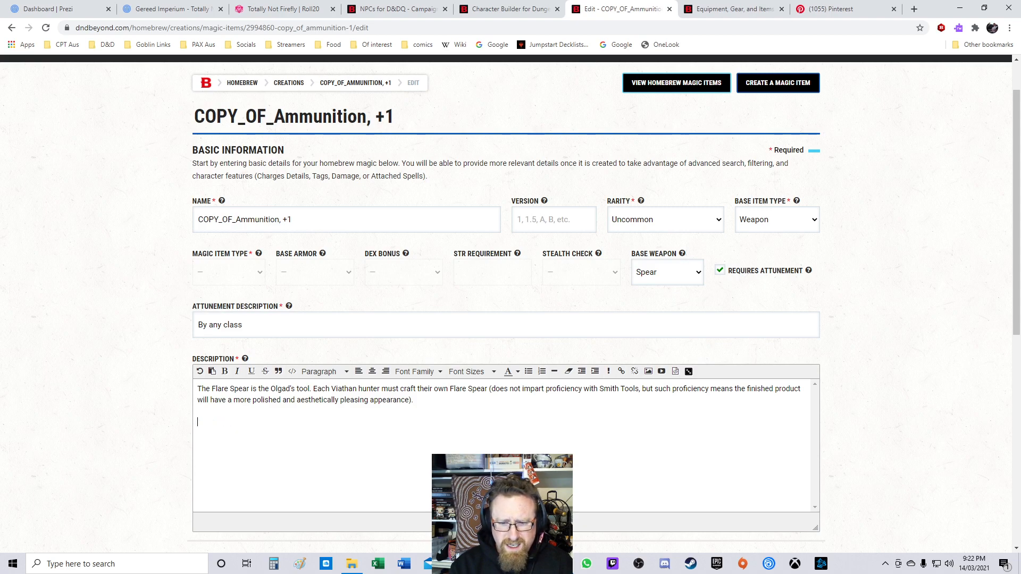
# Step: Begin the second paragraph with "The Flare Spear is essentially a giant syringe, a spring-loaded blade used to drive the Flare deep into a Viathan's"
pyautogui.write('The Flare Se')
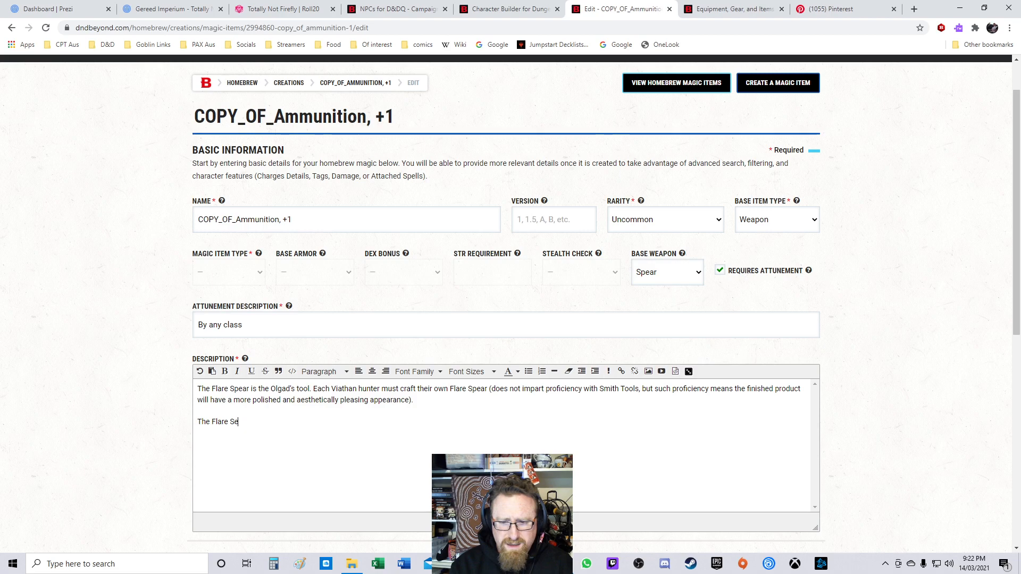
pyautogui.press('BackSpace')
pyautogui.write('pear is essentia')
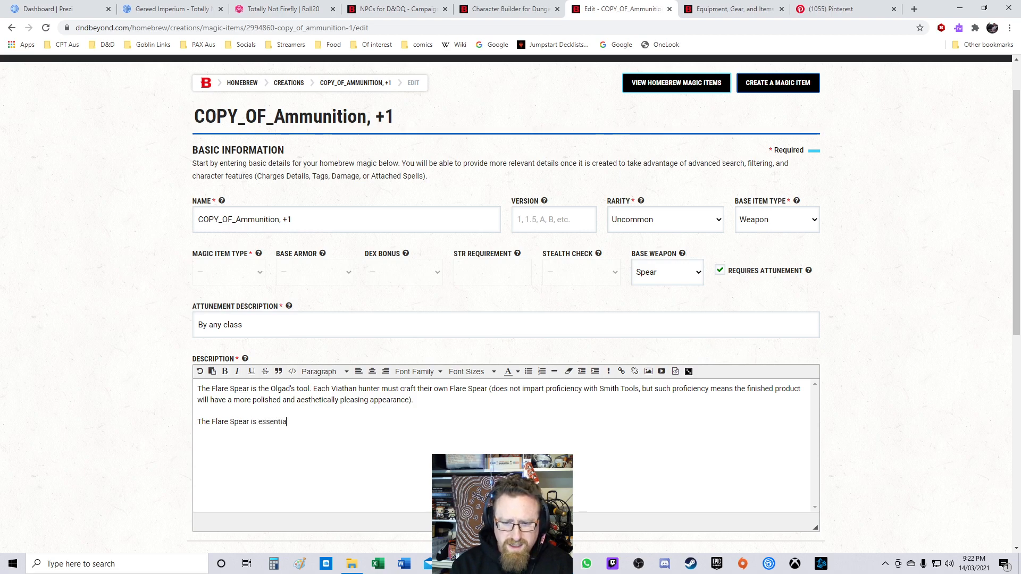
pyautogui.write('lly a giant syringe, a spring=')
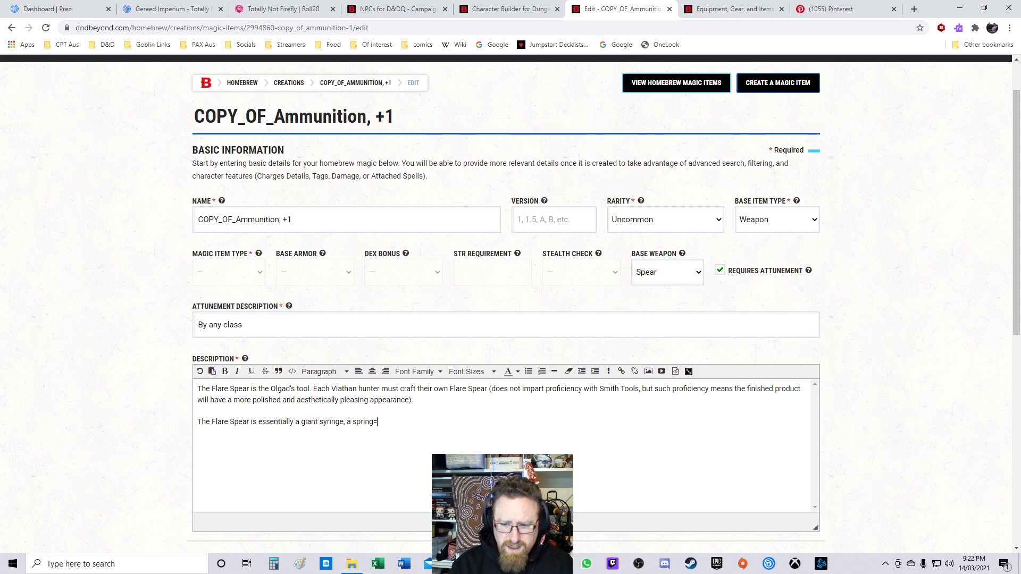
pyautogui.press('BackSpace')
pyautogui.write('-loda')
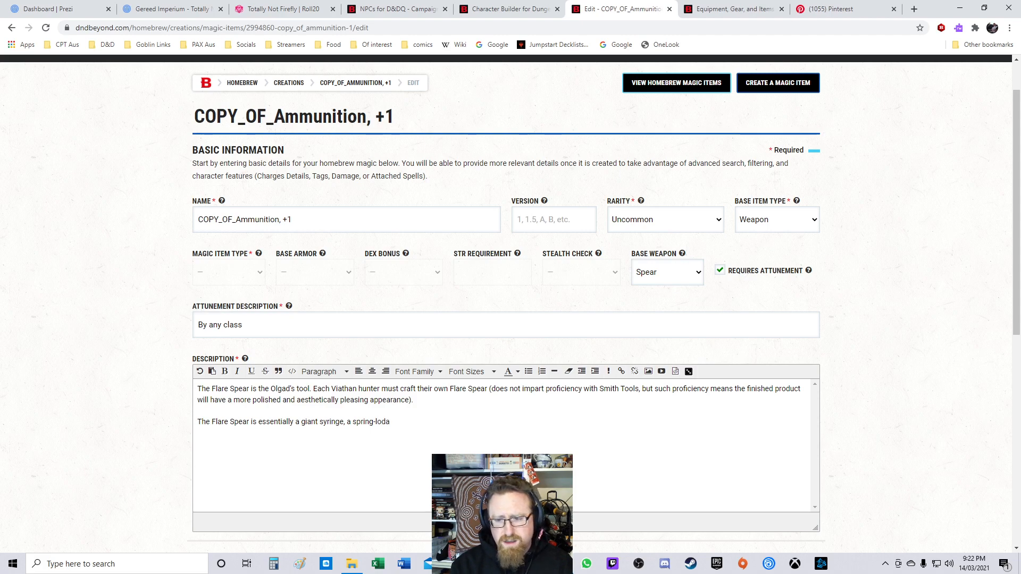
pyautogui.press('BackSpace')
pyautogui.press('BackSpace')
pyautogui.write('aded')
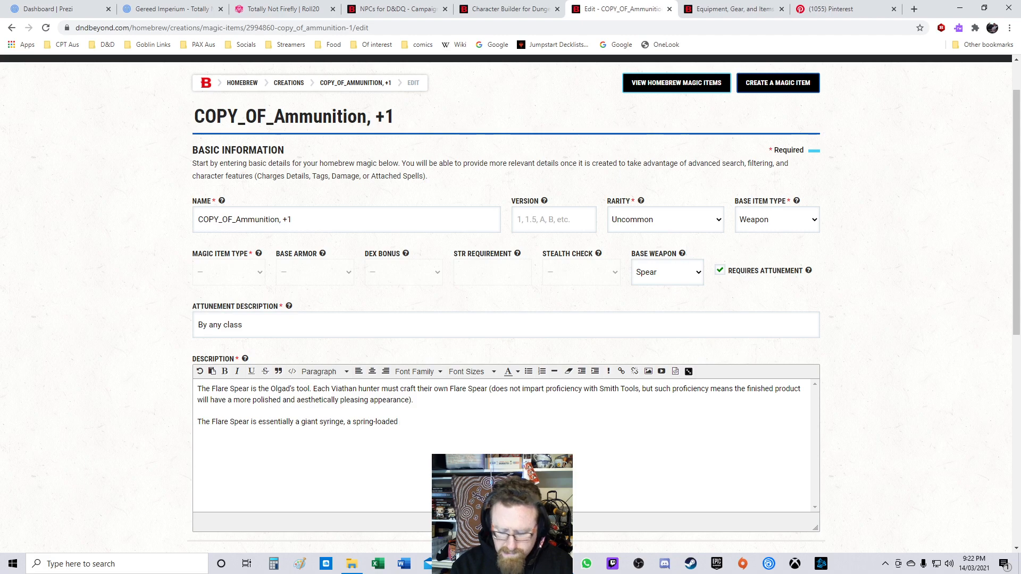
pyautogui.write(" blade used to drive the Flare deep into a Viathan's")
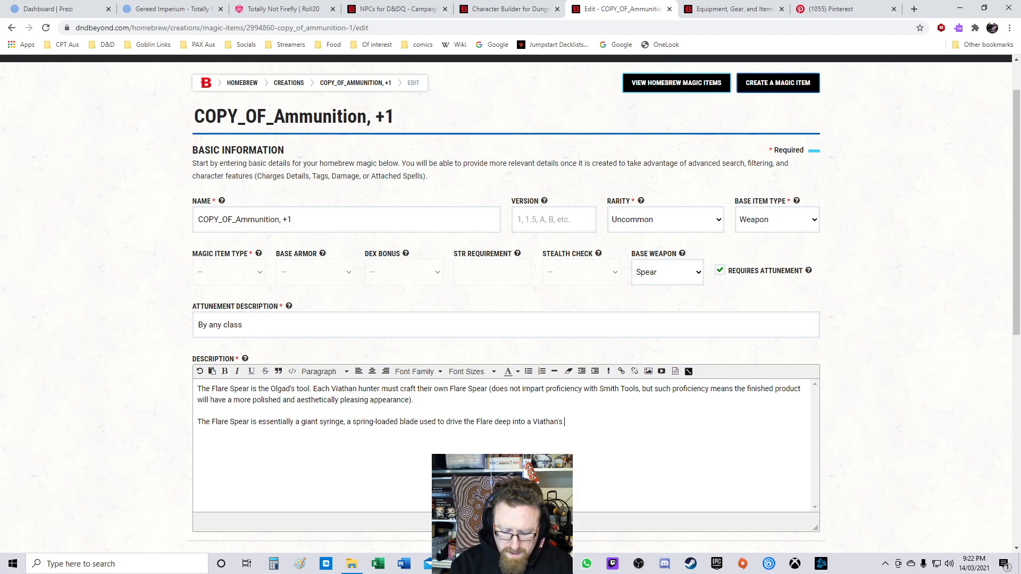
# Step: Continue the second paragraph's sentence with "processing centres" after "Viathan's"
pyautogui.write('uero')
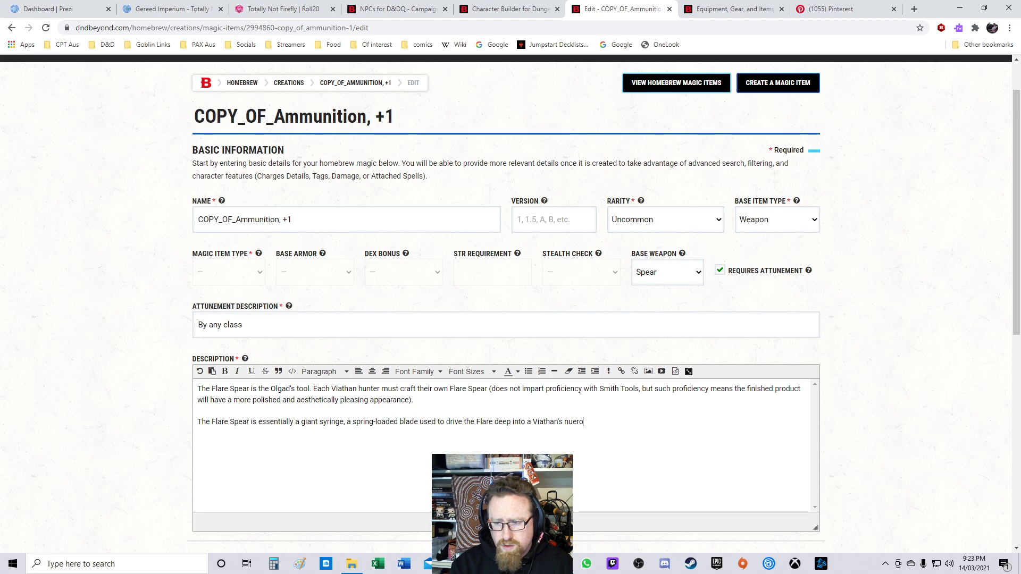
pyautogui.press('BackSpace')
pyautogui.press('BackSpace')
pyautogui.press('BackSpace')
pyautogui.write('proc')
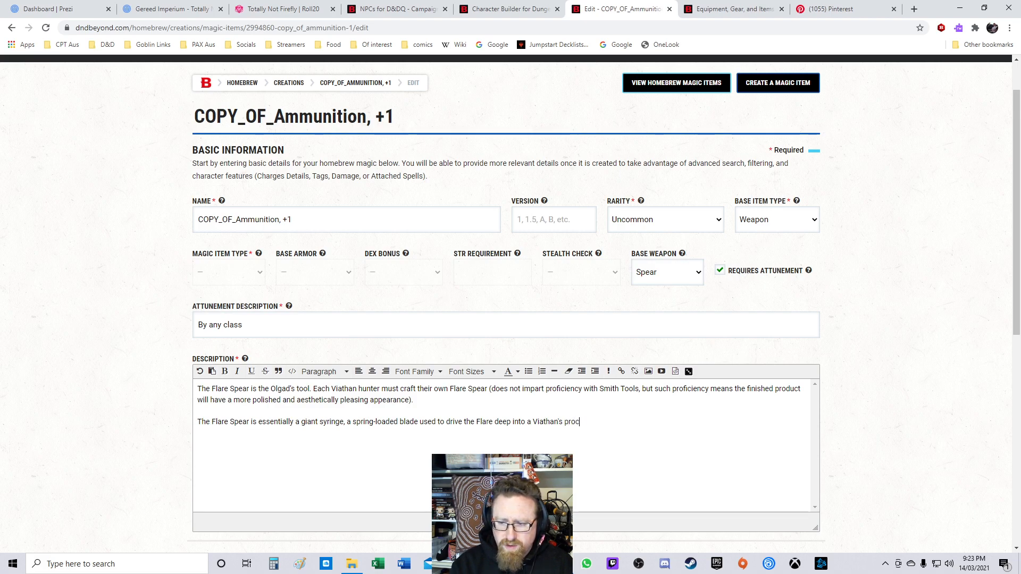
pyautogui.write('essing cent')
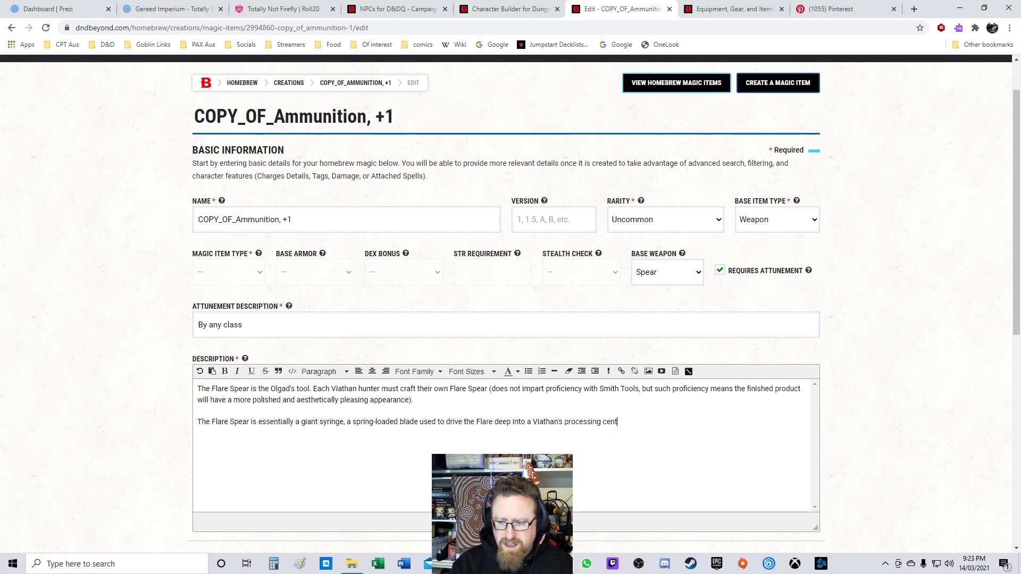
pyautogui.write('res. The Fla')
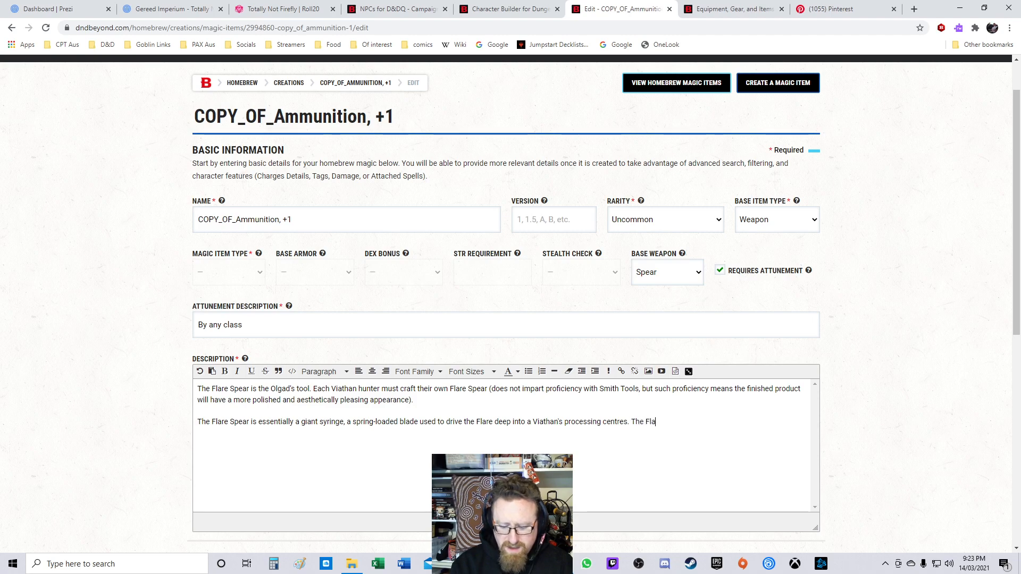
pyautogui.write('re itself is a small')
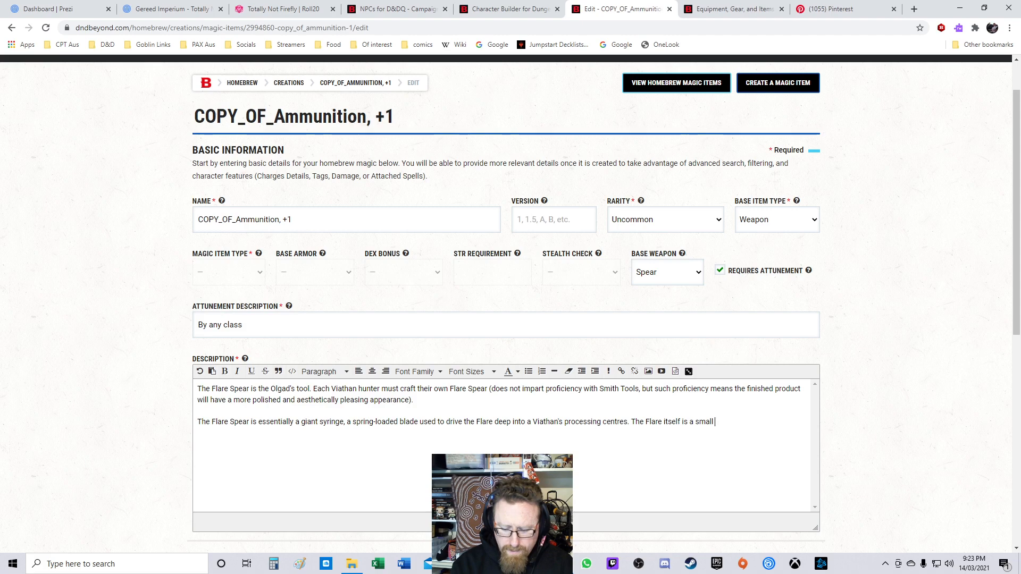
# Step: Add the sentence start ". The Flare itself is about the size of a marble," to the paragraph
pyautogui.press('BackSpace')
pyautogui.press('BackSpace')
pyautogui.press('BackSpace')
pyautogui.press('BackSpace')
pyautogui.press('BackSpace')
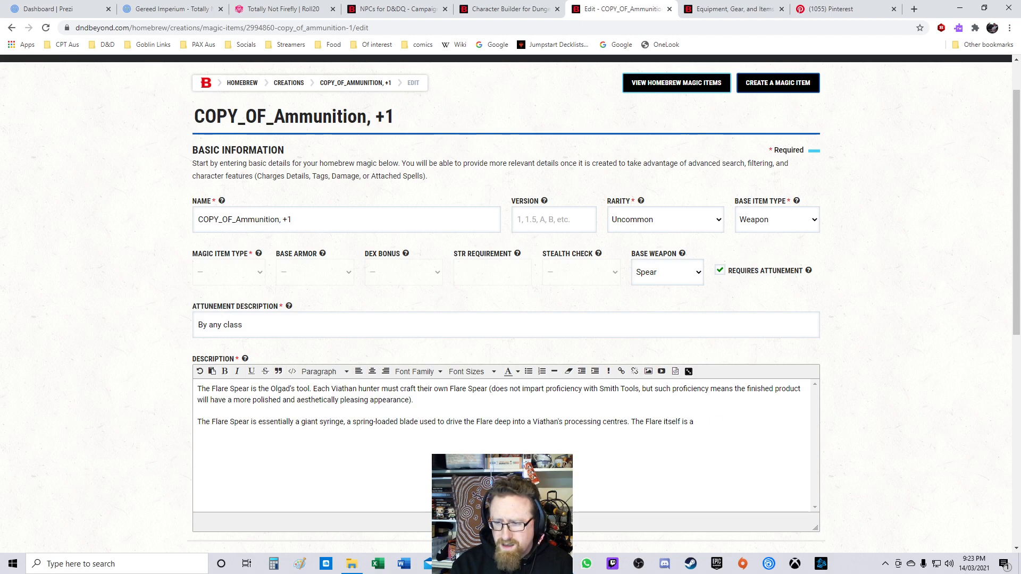
pyautogui.write('about the ')
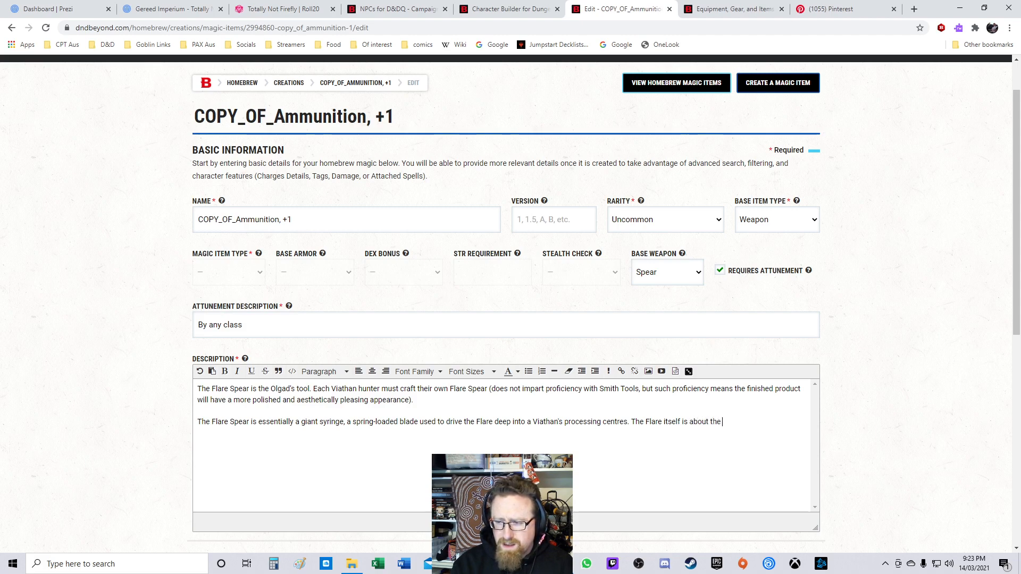
pyautogui.write('six')
pyautogui.write('e of a marble')
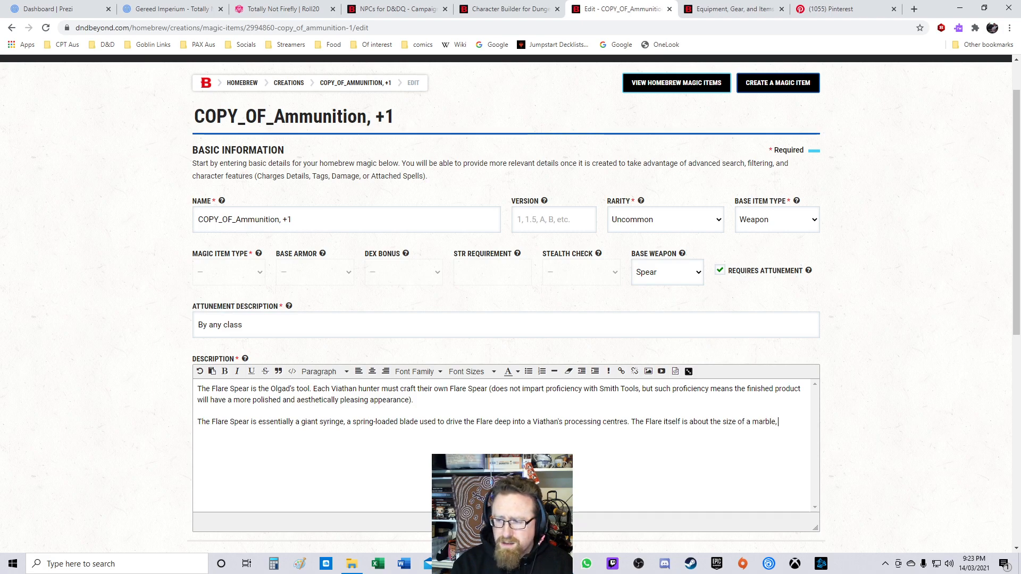
pyautogui.write(',')
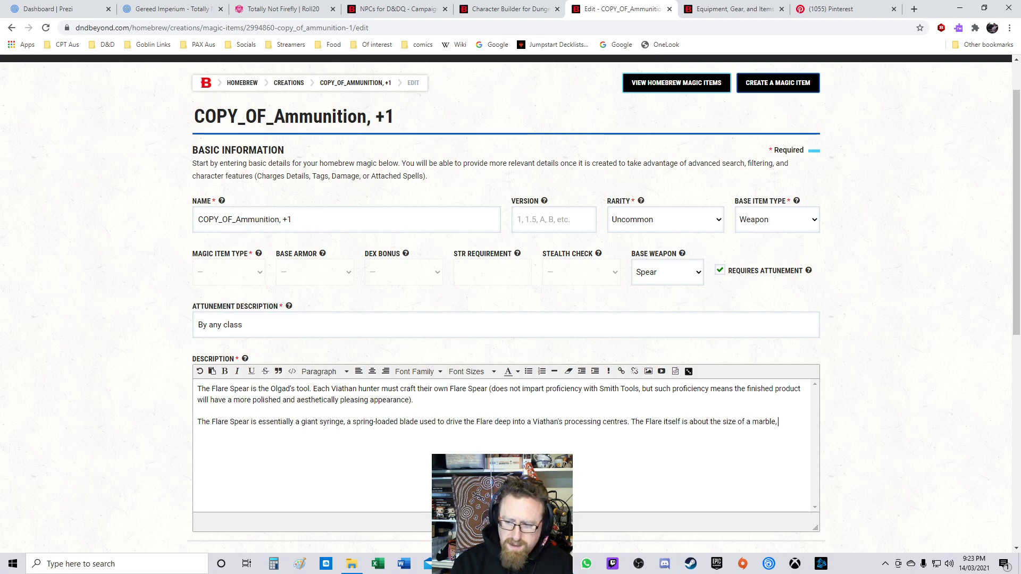
pyautogui.write(' and is')
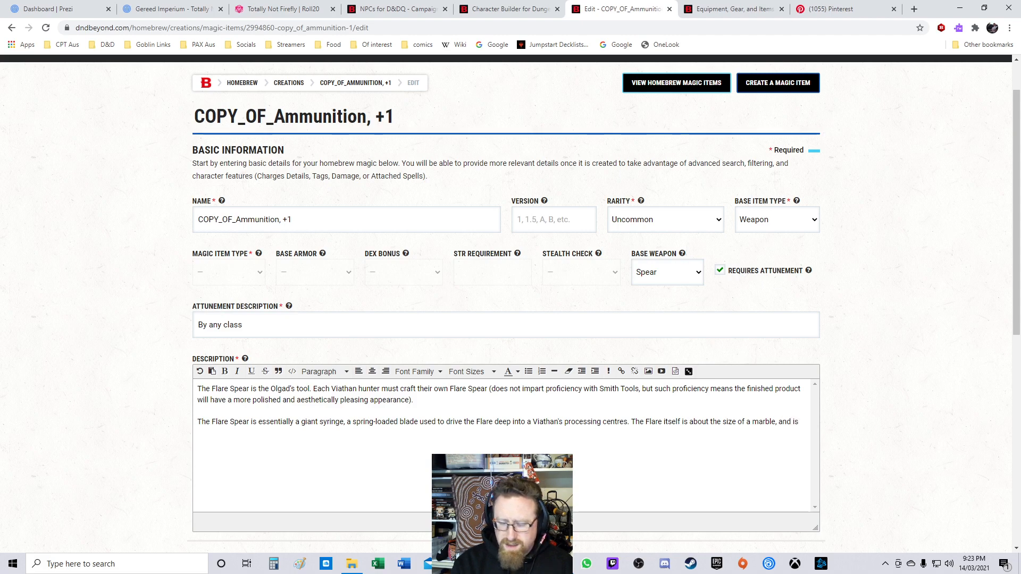
pyautogui.write(' essentially ')
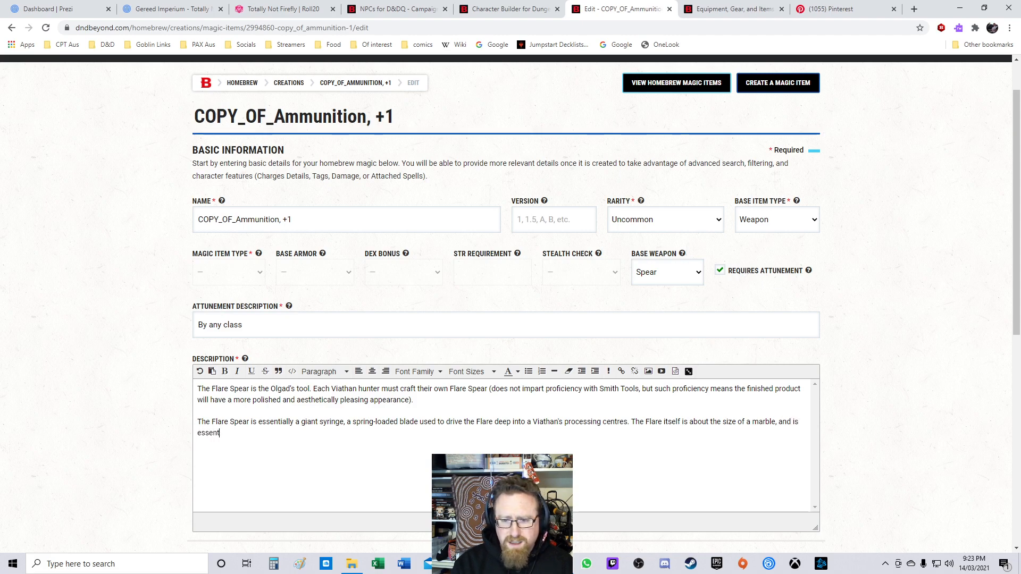
pyautogui.write('a ')
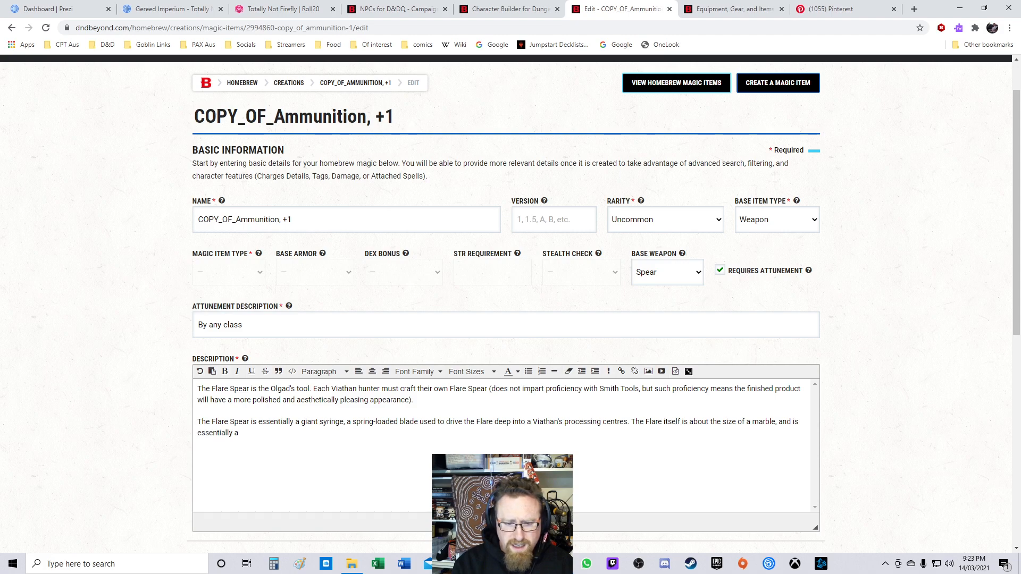
pyautogui.write('vessel f')
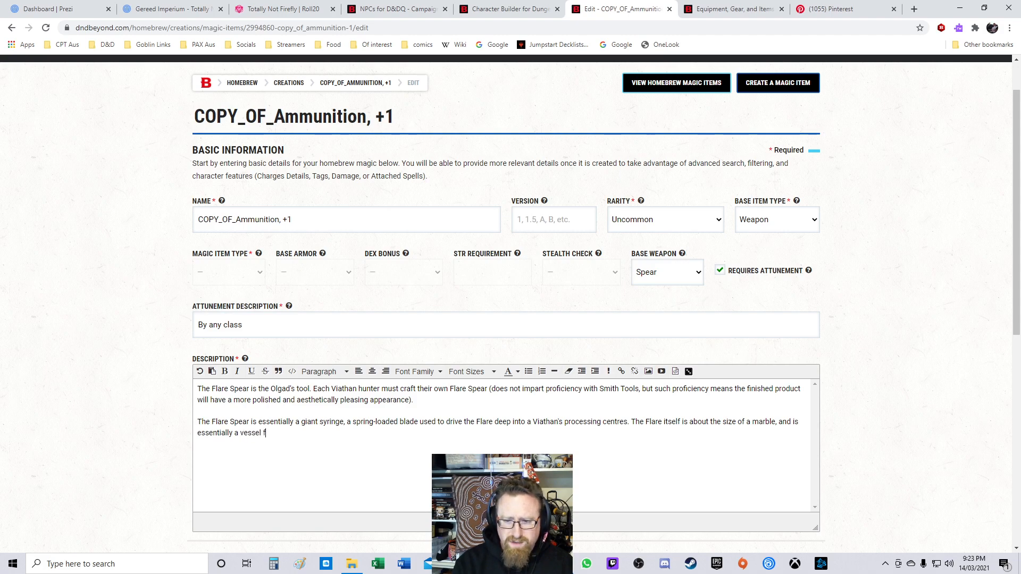
pyautogui.write('or a modified')
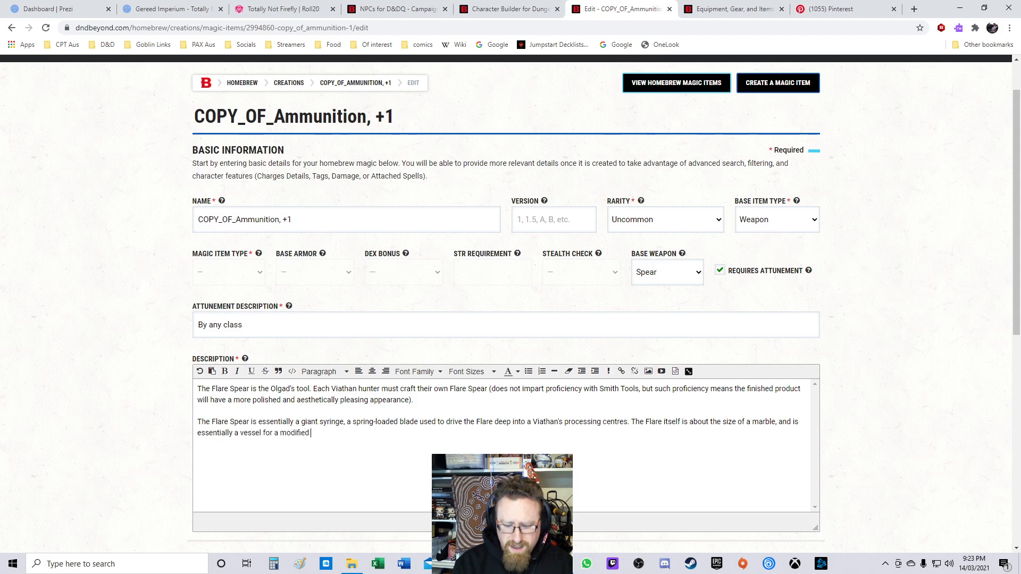
pyautogui.write(' Fireb')
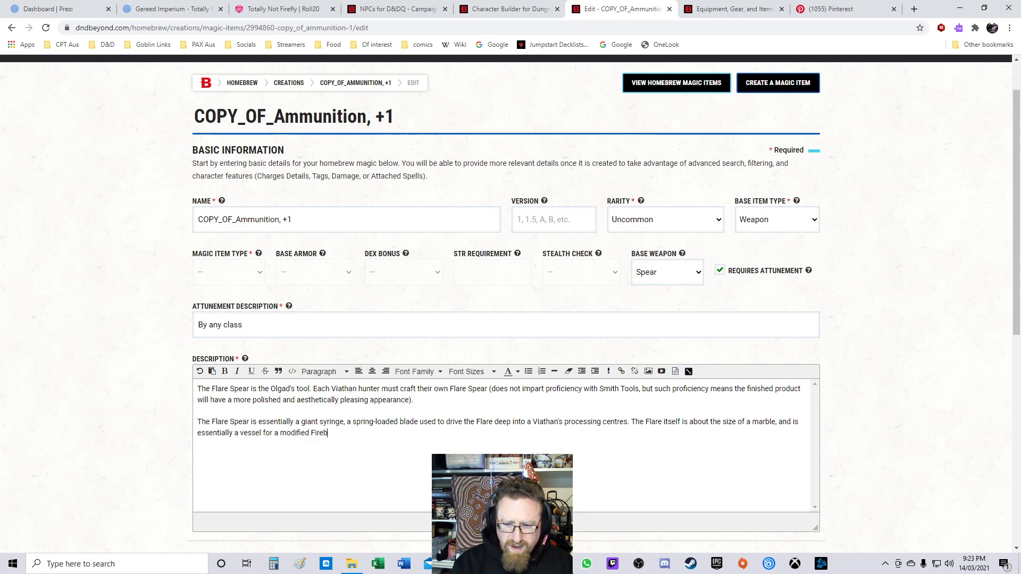
pyautogui.write('all Sspell')
# Step: Select the word "Fireball" in the description and open the link insertion dialog
pyautogui.hotkey('ctrl', 'Left')
pyautogui.hotkey('ctrl', 'Left')
pyautogui.hotkey('ctrl', 'shift', 'Right')
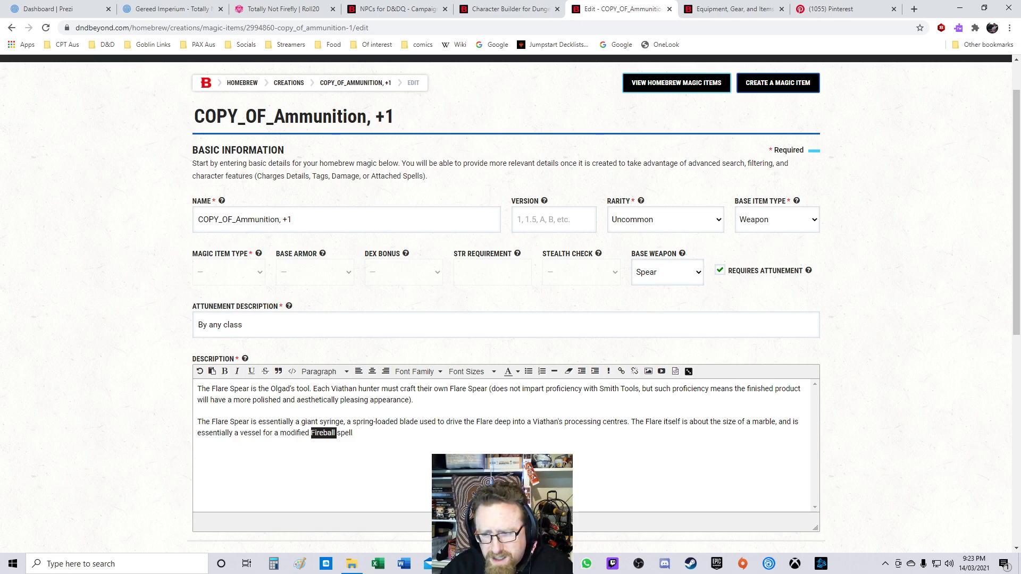
pyautogui.click(621, 372)
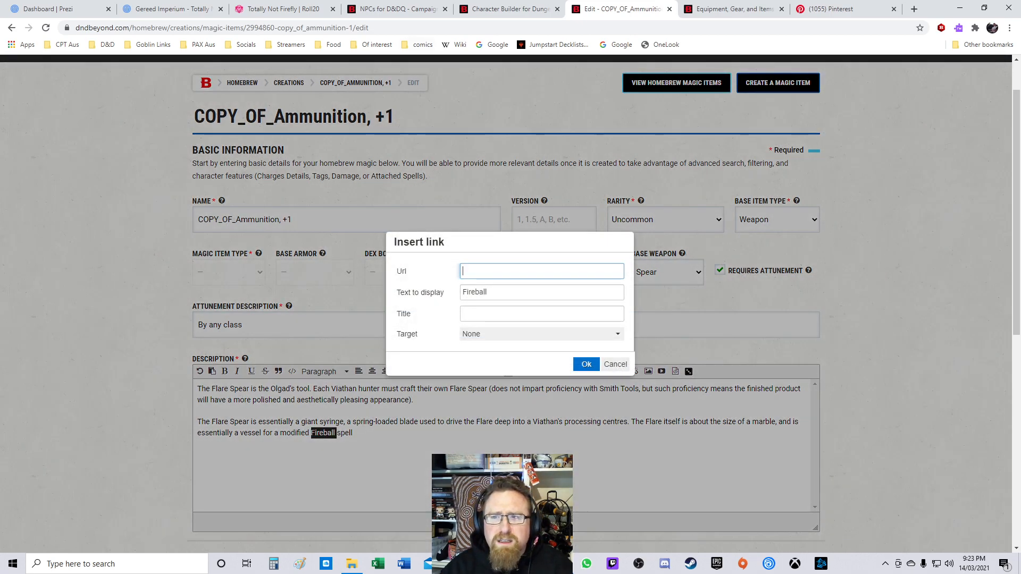
# Step: In another tab, find the Fireball spell among the Evocation spells, open its page and copy its address
pyautogui.click(728, 10)
pyautogui.moveTo(260, 102)
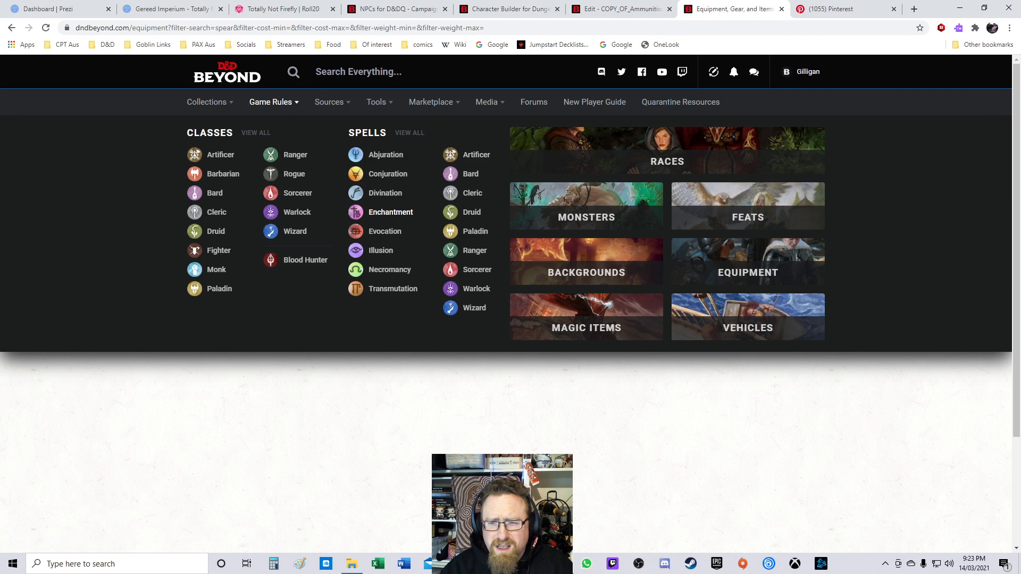
pyautogui.click(384, 231)
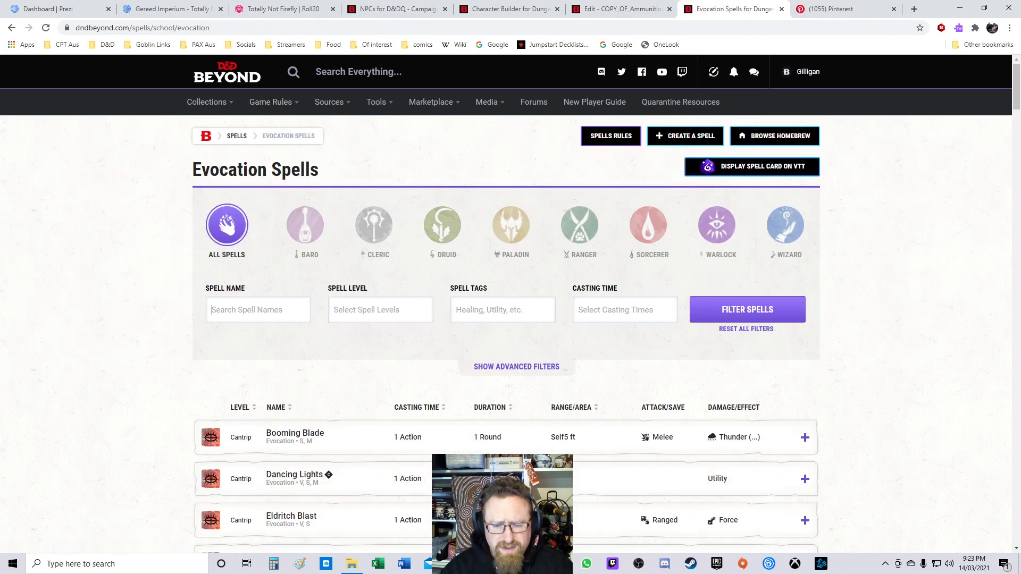
pyautogui.write('frireba')
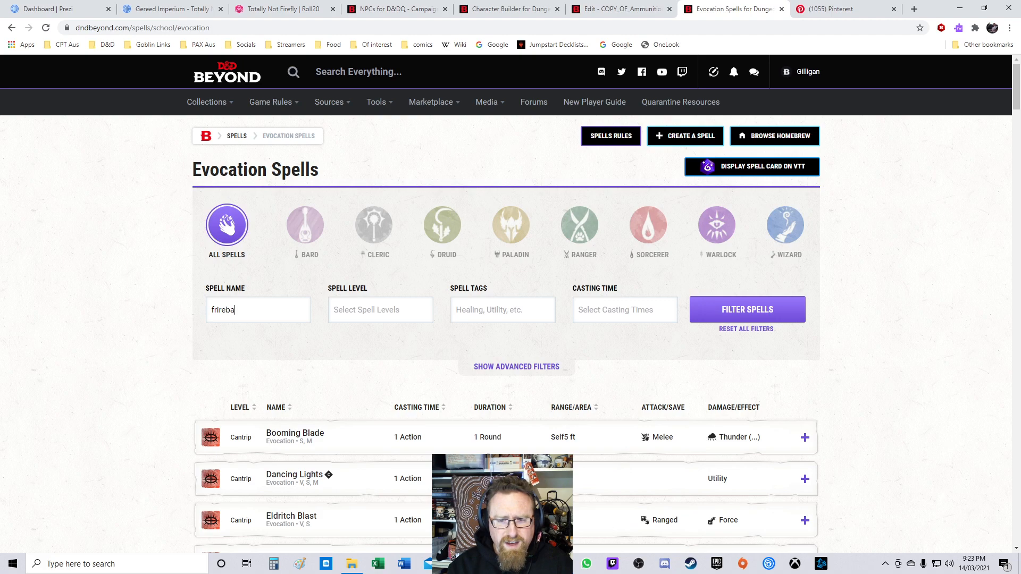
pyautogui.press('BackSpace')
pyautogui.write('ireball')
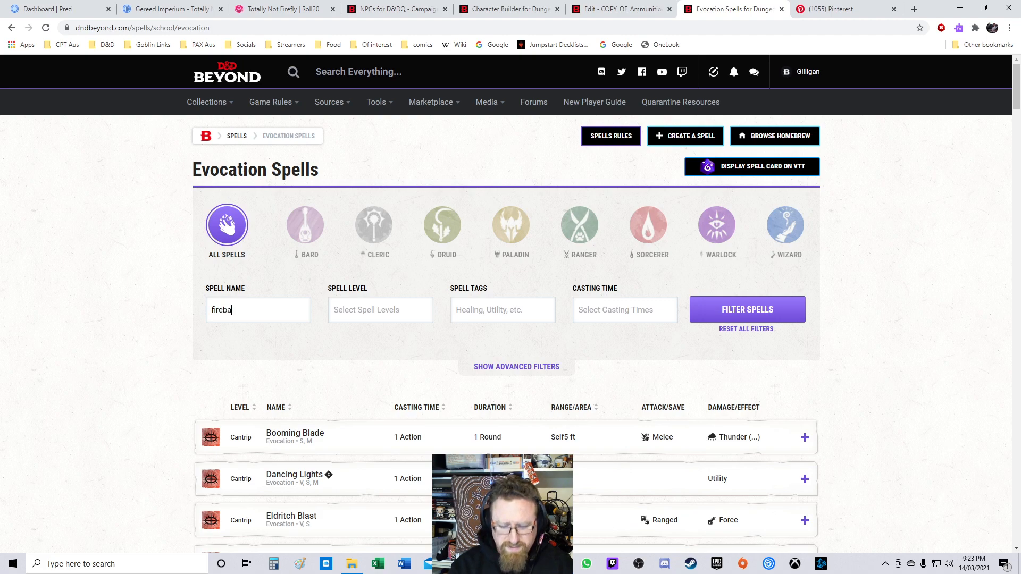
pyautogui.press('Return')
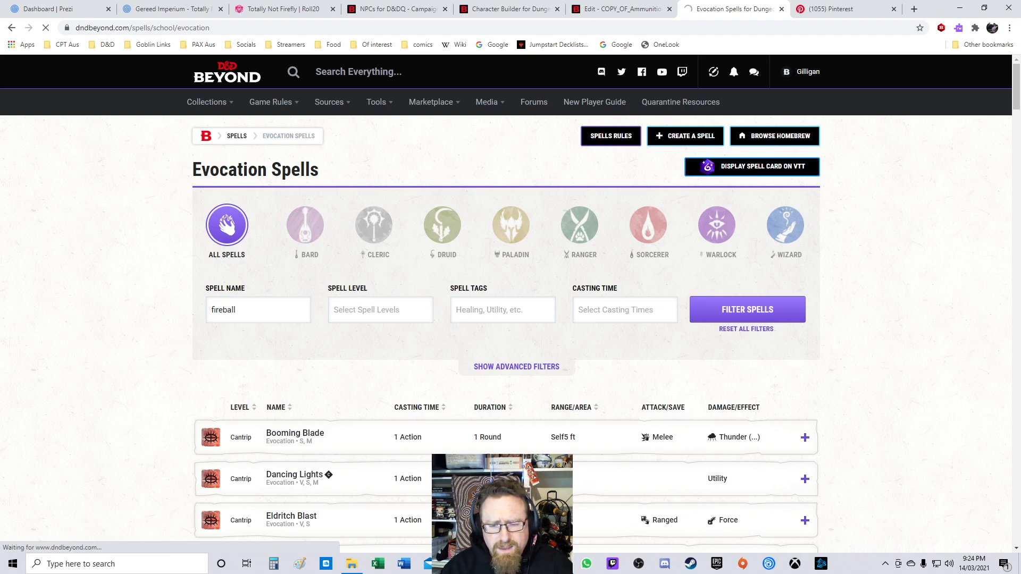
pyautogui.scroll(-1, 280, 381)
pyautogui.click(281, 381)
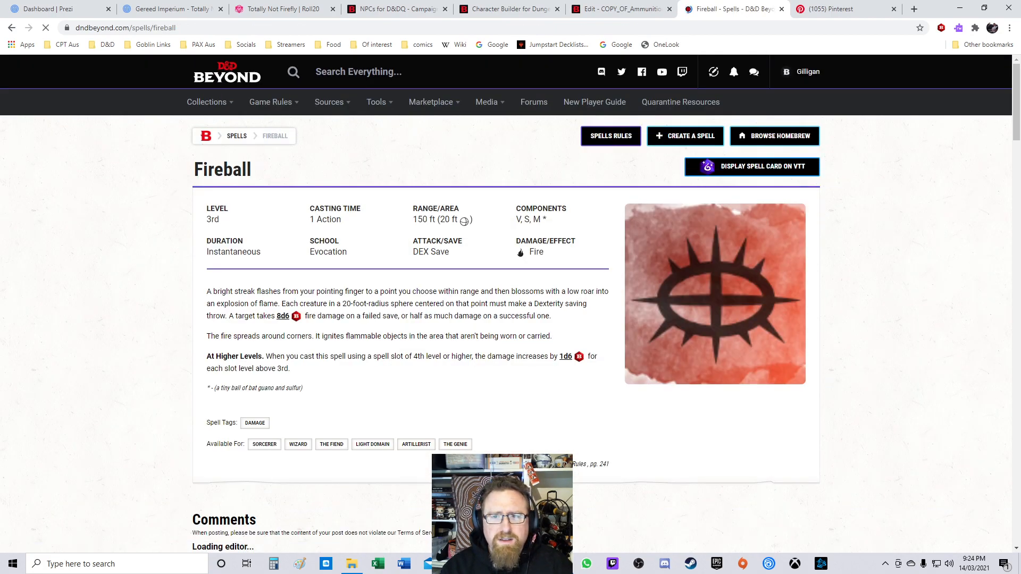
pyautogui.click(418, 28)
pyautogui.hotkey('ctrl', 'c')
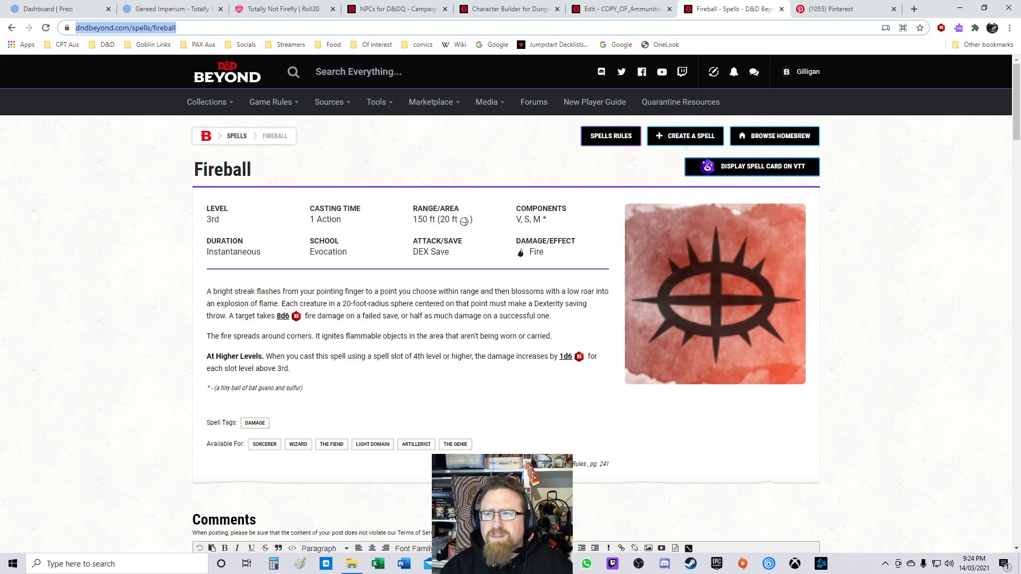
pyautogui.click(620, 9)
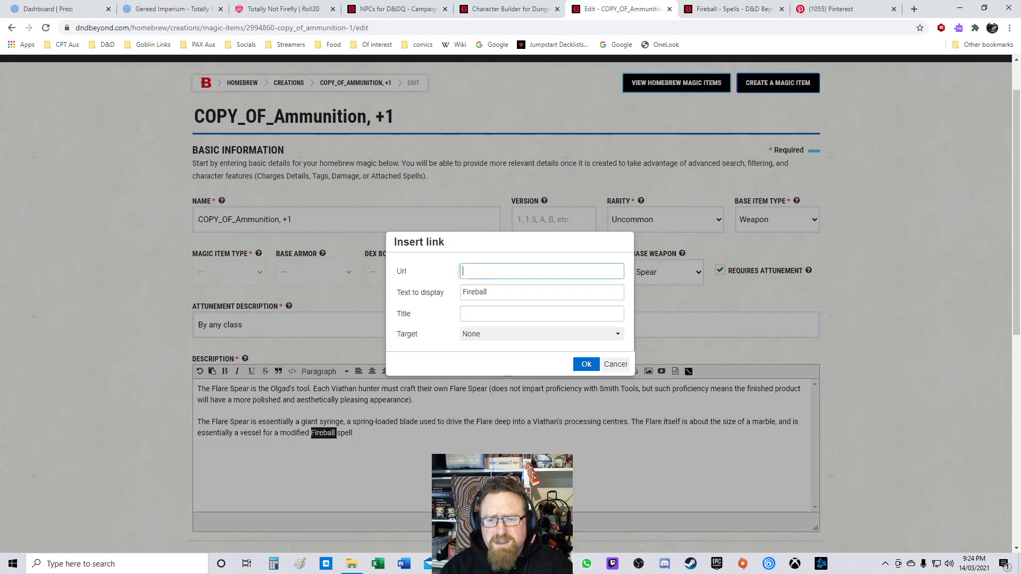
pyautogui.hotkey('ctrl', 'v')
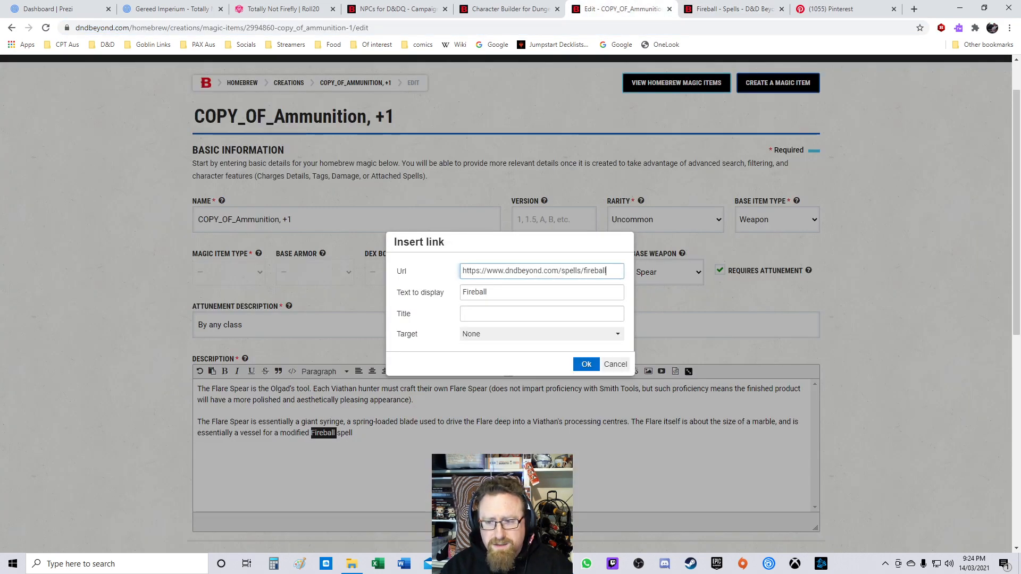
pyautogui.click(542, 334)
pyautogui.click(542, 334)
pyautogui.click(542, 334)
pyautogui.click(542, 362)
pyautogui.click(587, 364)
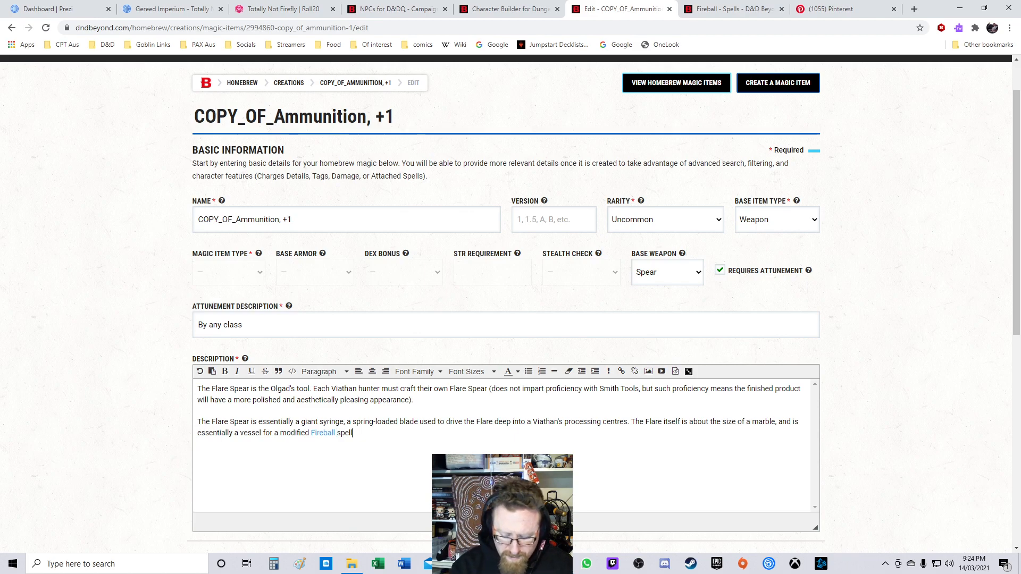
# Step: Add the sentence "The spell in question is cast at level 3, however it only affects a 5' area."
pyautogui.write('The ')
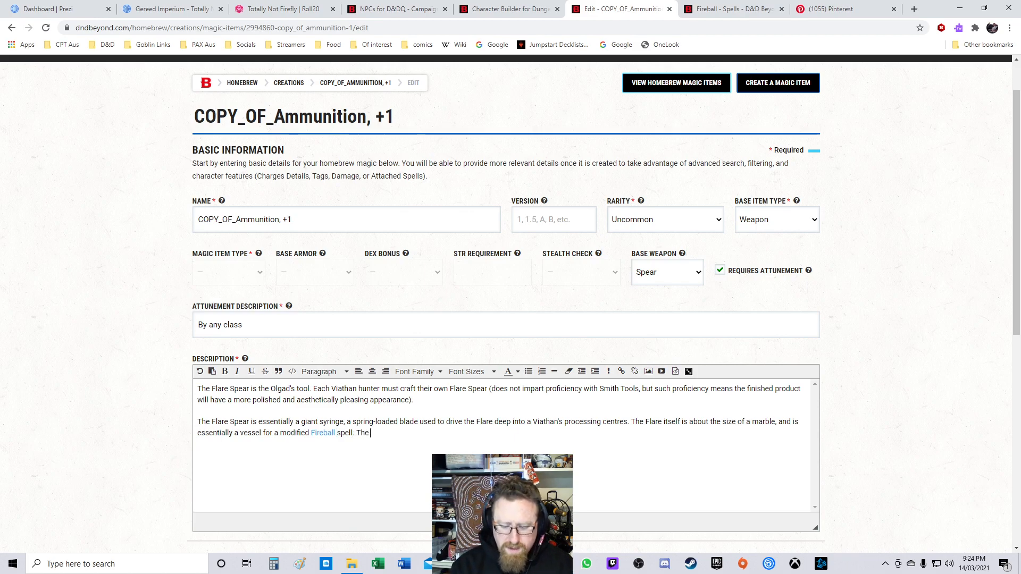
pyautogui.write('spell in questi')
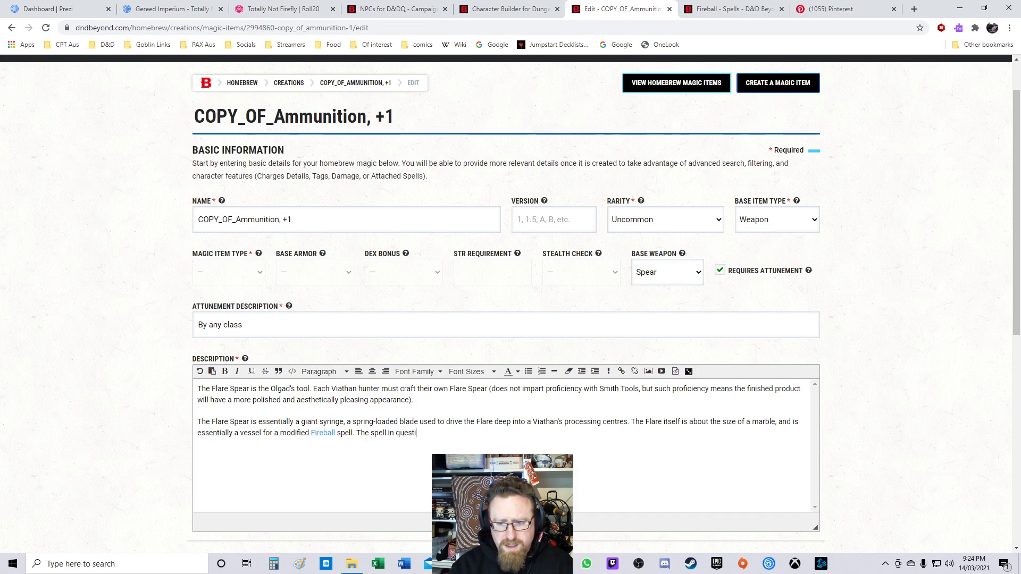
pyautogui.write('on is cast ')
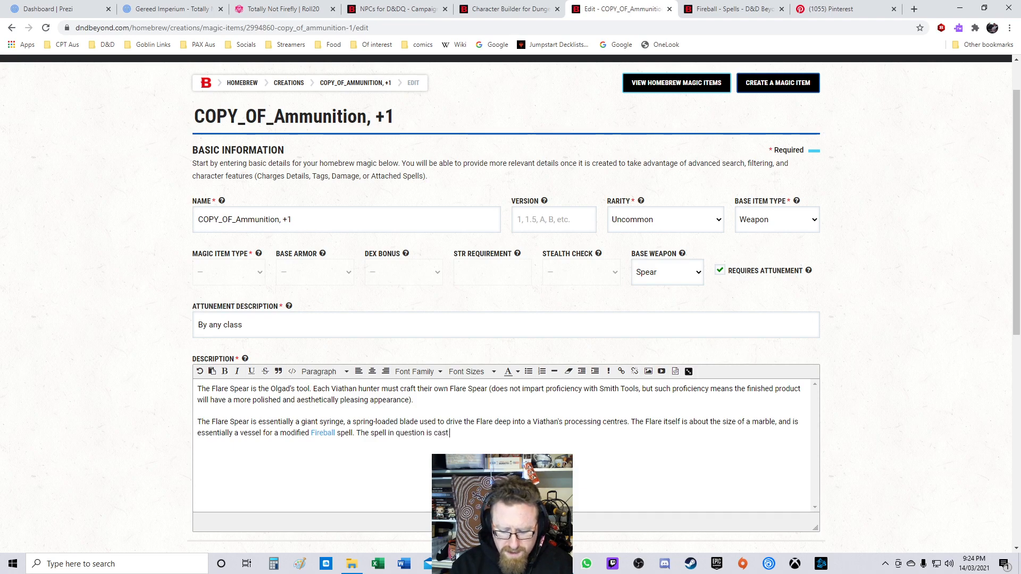
pyautogui.write('at level ')
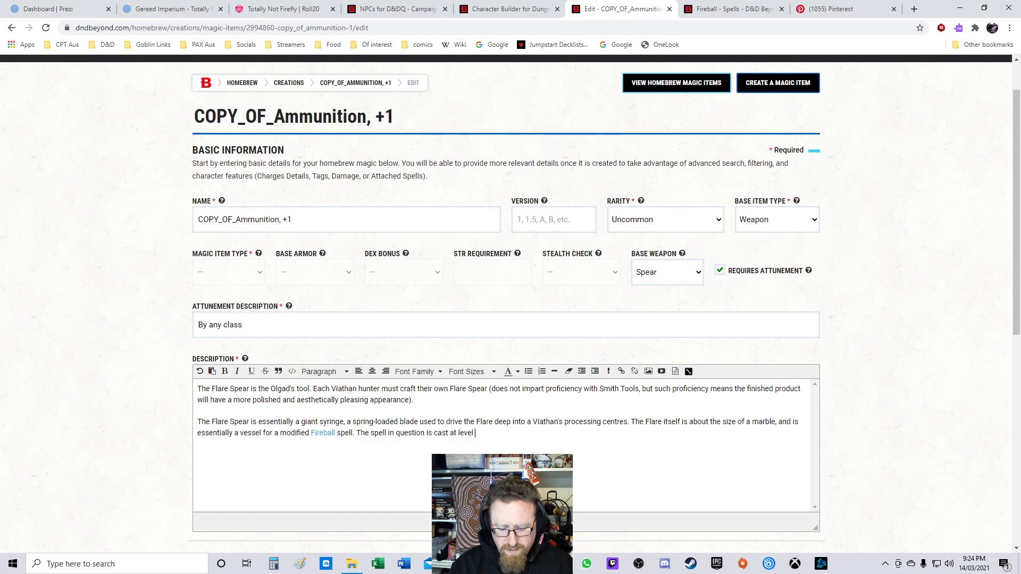
pyautogui.write("3, however it only affects a 5' area")
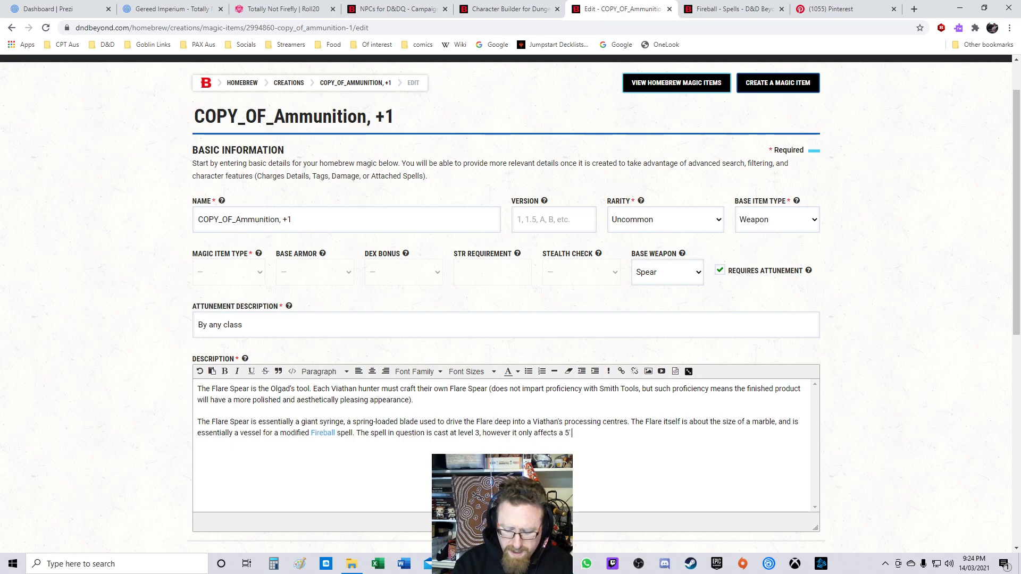
pyautogui.write('.')
# Step: Add the paragraph "Once the Flare has been dispensed, the spear is simply a +1 magical item." and save the changes
pyautogui.scroll(-5, 505, 298)
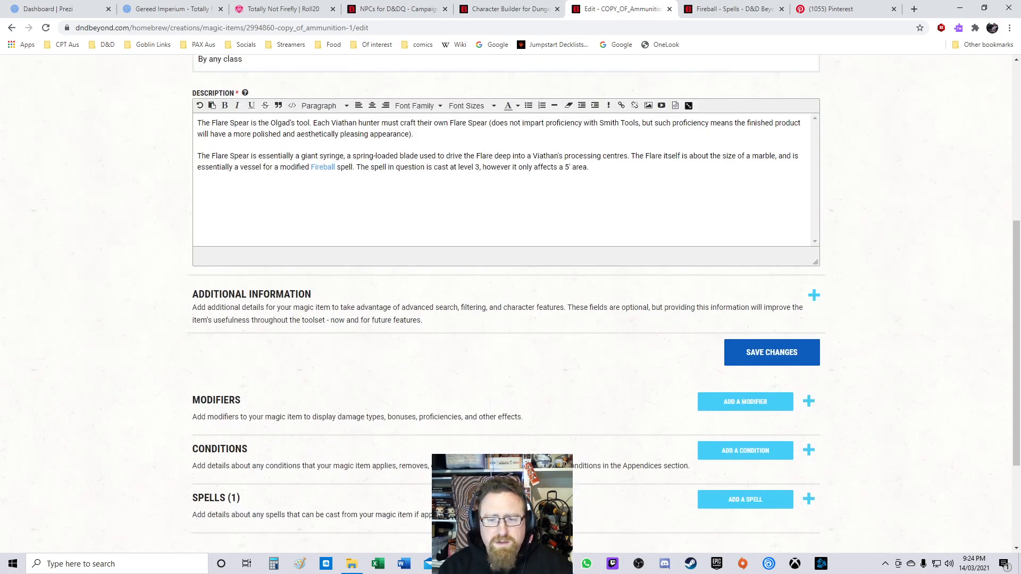
pyautogui.scroll(2, 505, 298)
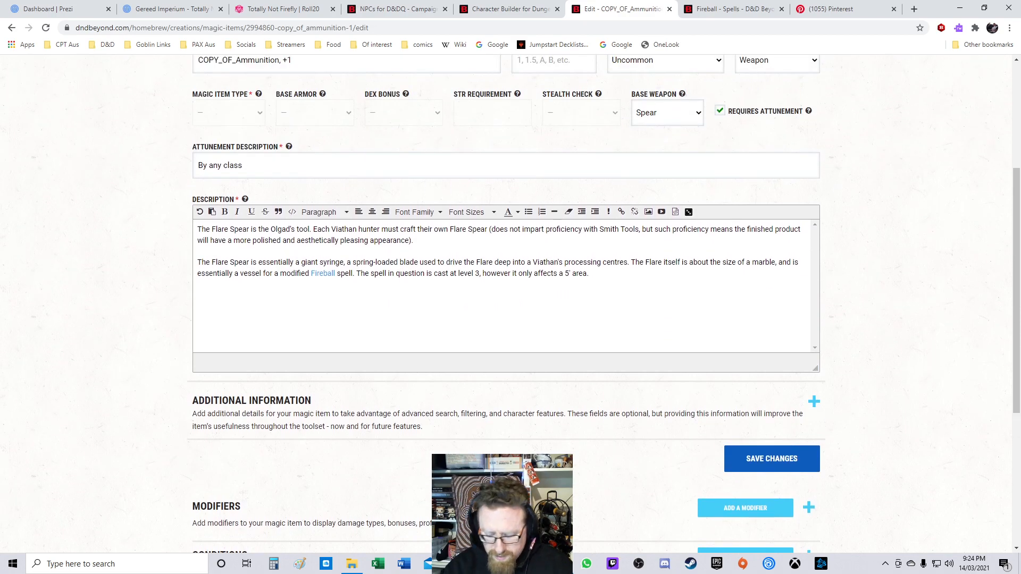
pyautogui.write('Once the')
pyautogui.press('Home')
pyautogui.press('Delete')
pyautogui.write('O')
pyautogui.press('End')
pyautogui.write('Flare has been dispensed, the spear is simply a +`')
pyautogui.press('BackSpace')
pyautogui.write('1 ')
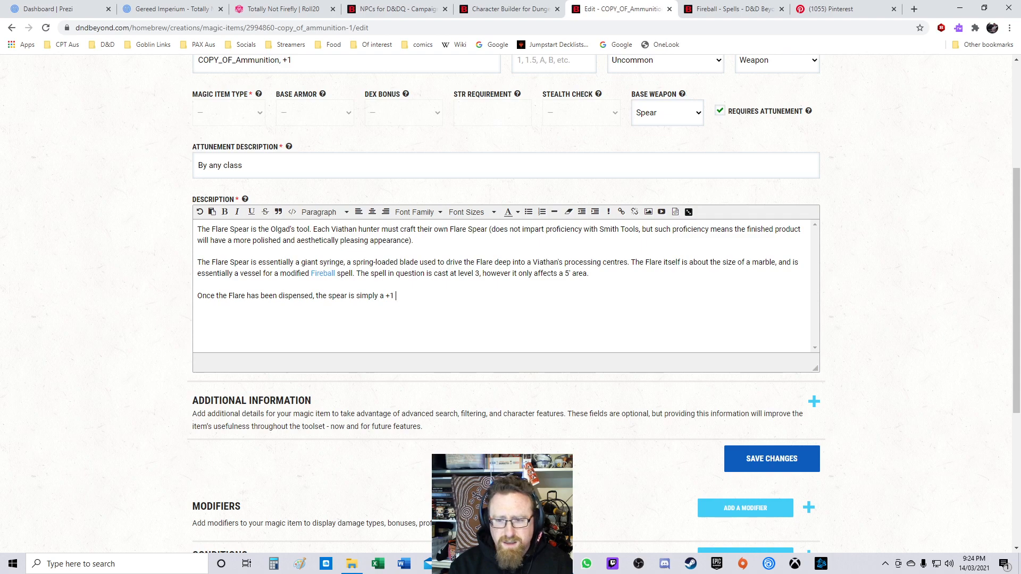
pyautogui.write('magical i')
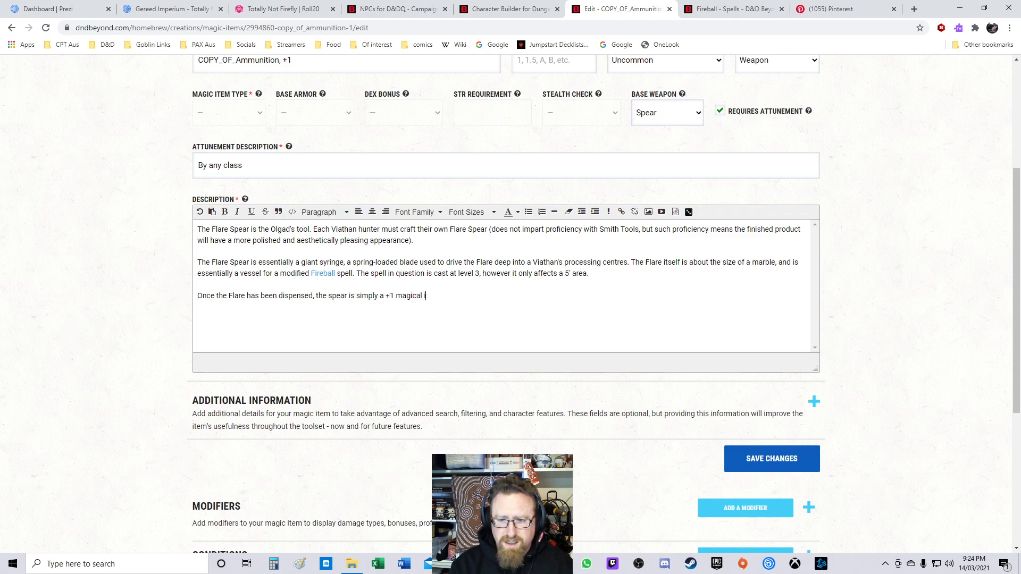
pyautogui.write('tem.')
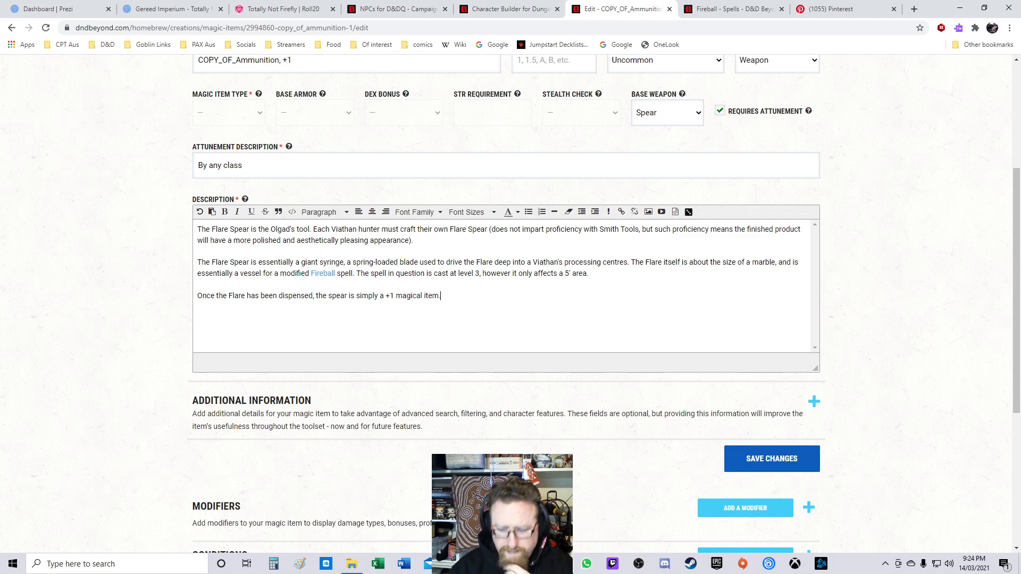
pyautogui.click(772, 459)
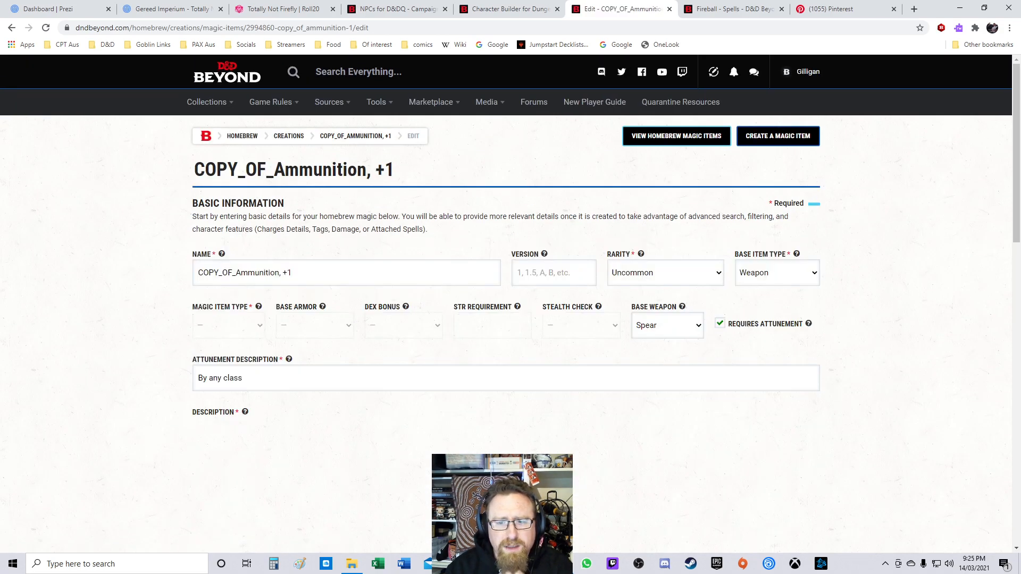
# Step: Rename the magic item to Flare Spear
pyautogui.write('Flare Spear')
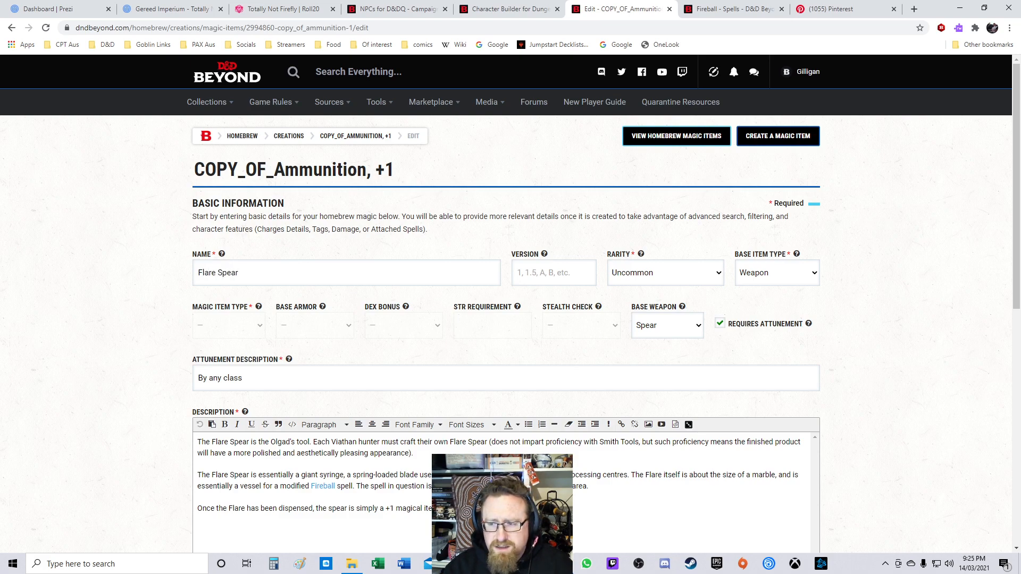
pyautogui.scroll(-5, 506, 304)
pyautogui.click(772, 406)
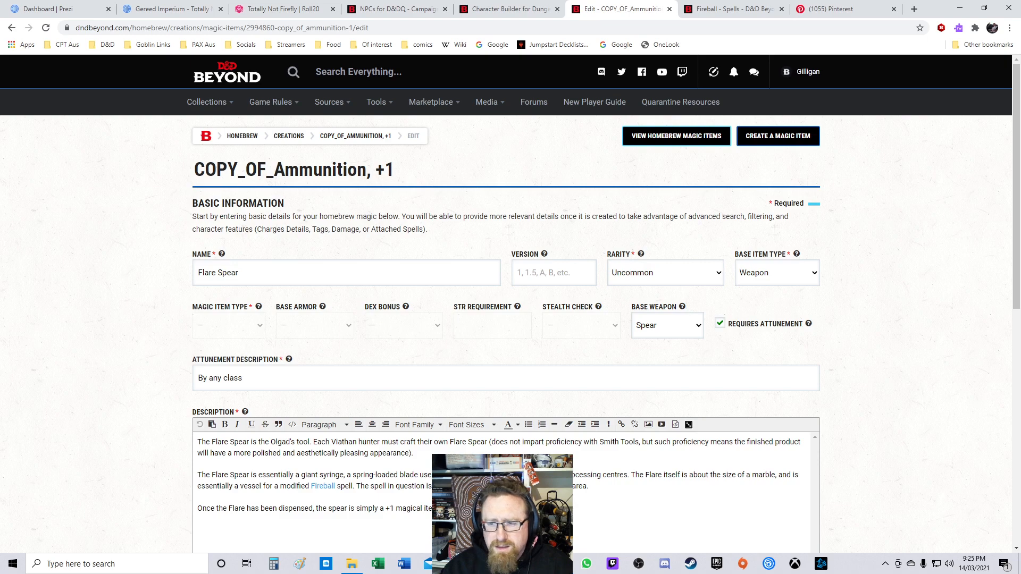
pyautogui.scroll(-1, 511, 304)
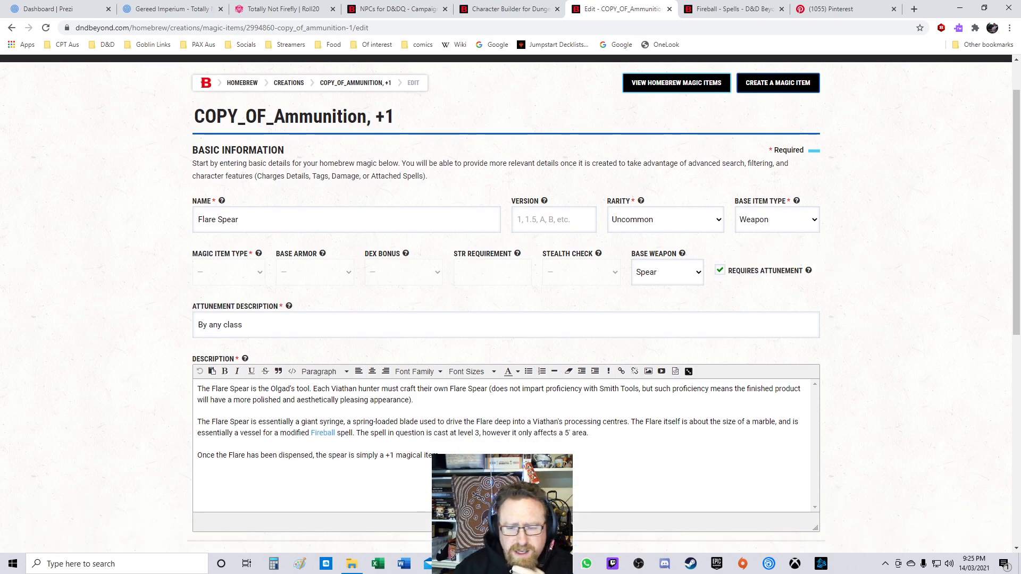
pyautogui.scroll(-6, 511, 303)
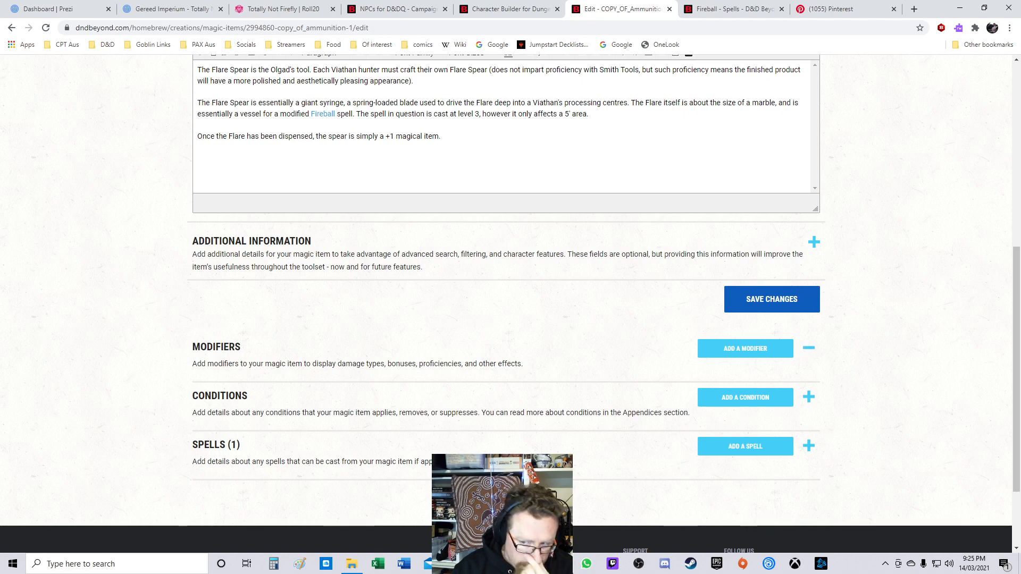
# Step: Add a Bonus modifier for Melee Weapon Attacks with a fixed value of +1 and save it
pyautogui.click(745, 349)
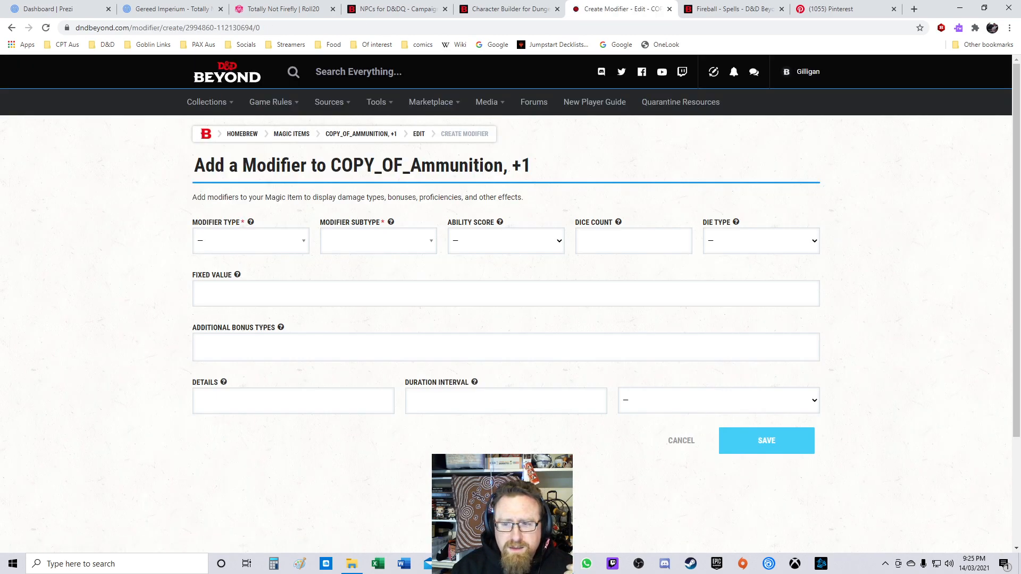
pyautogui.click(250, 241)
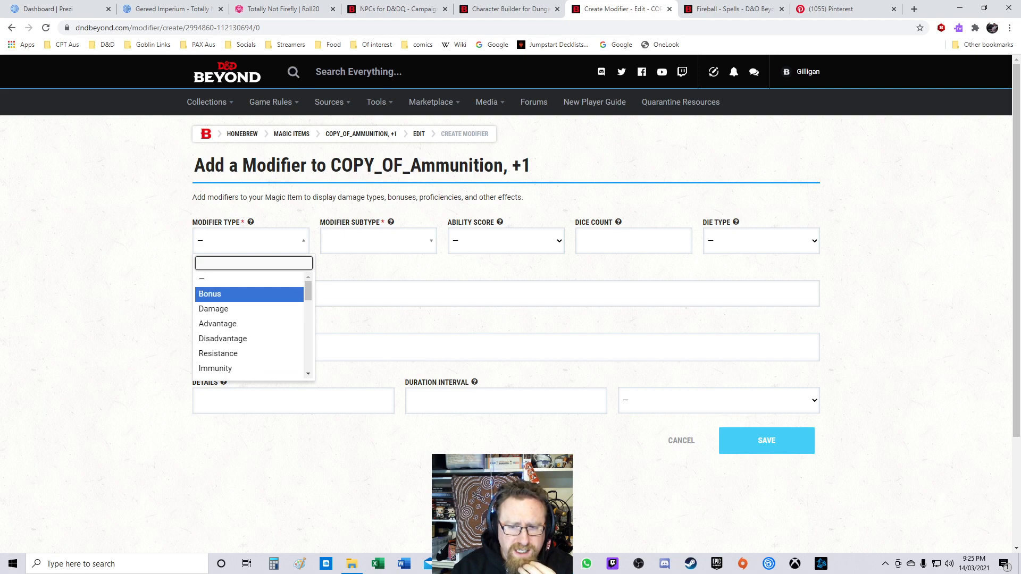
pyautogui.click(249, 294)
pyautogui.click(378, 241)
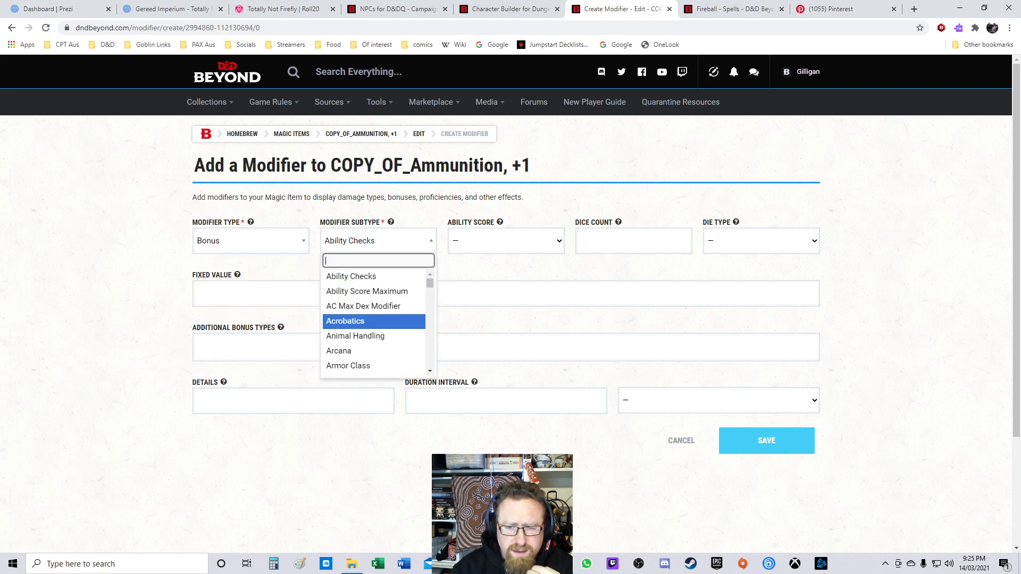
pyautogui.scroll(-3, 374, 321)
pyautogui.scroll(-4, 375, 322)
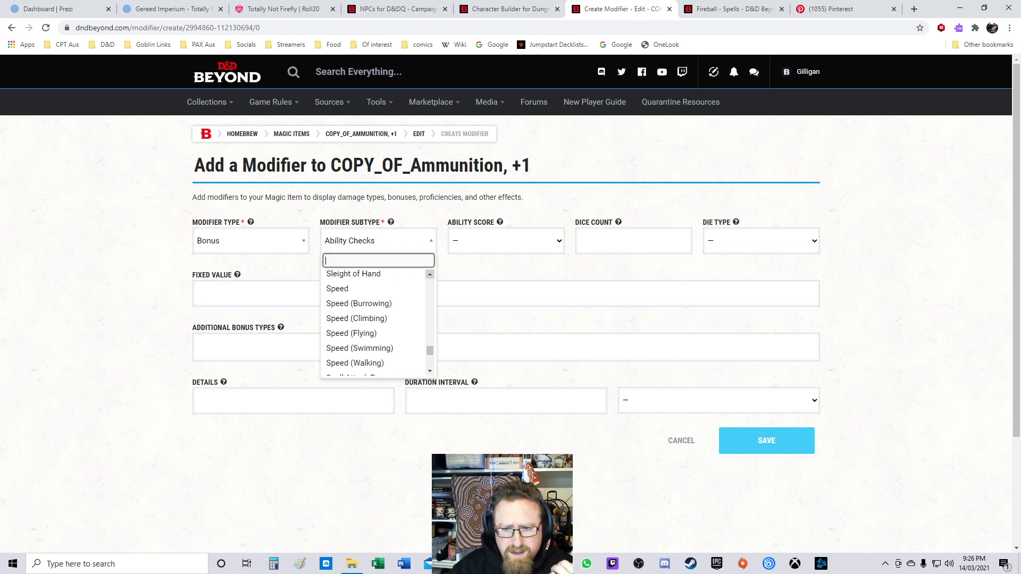
pyautogui.click(430, 274)
pyautogui.click(430, 274)
pyautogui.click(429, 275)
pyautogui.click(430, 274)
pyautogui.click(430, 274)
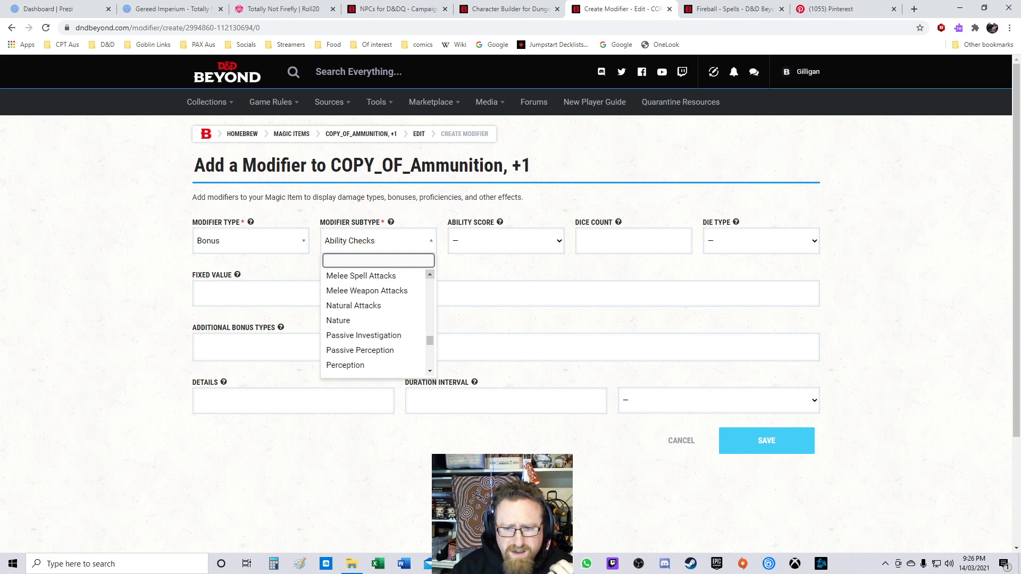
pyautogui.click(430, 274)
pyautogui.click(367, 312)
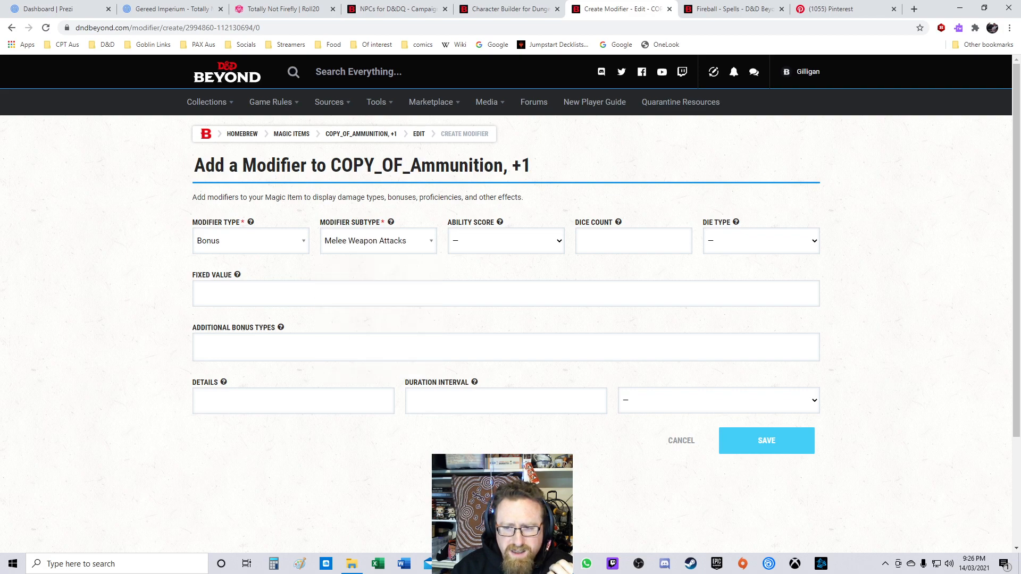
pyautogui.click(506, 240)
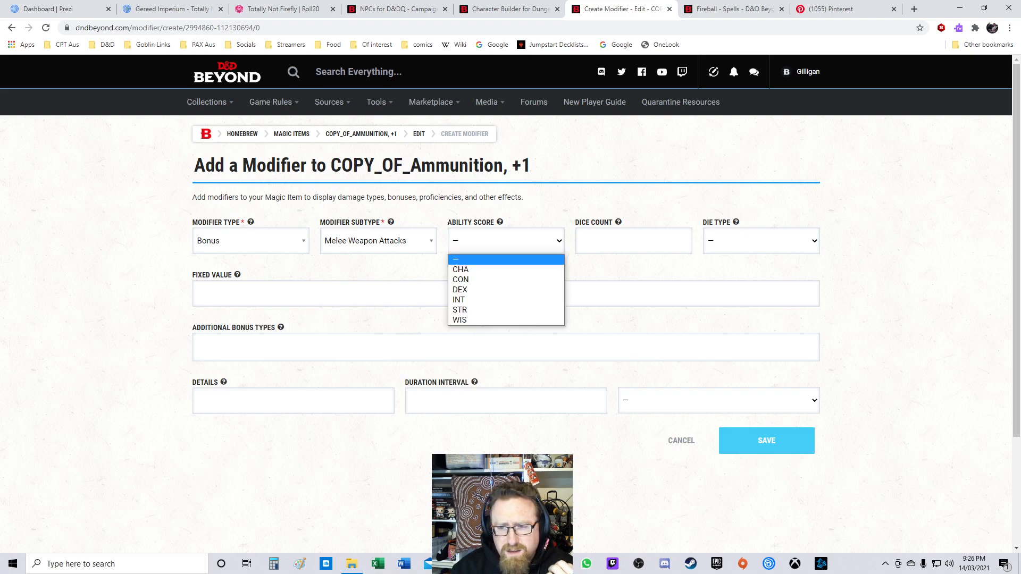
pyautogui.press('Escape')
pyautogui.write('+1')
pyautogui.press('Return')
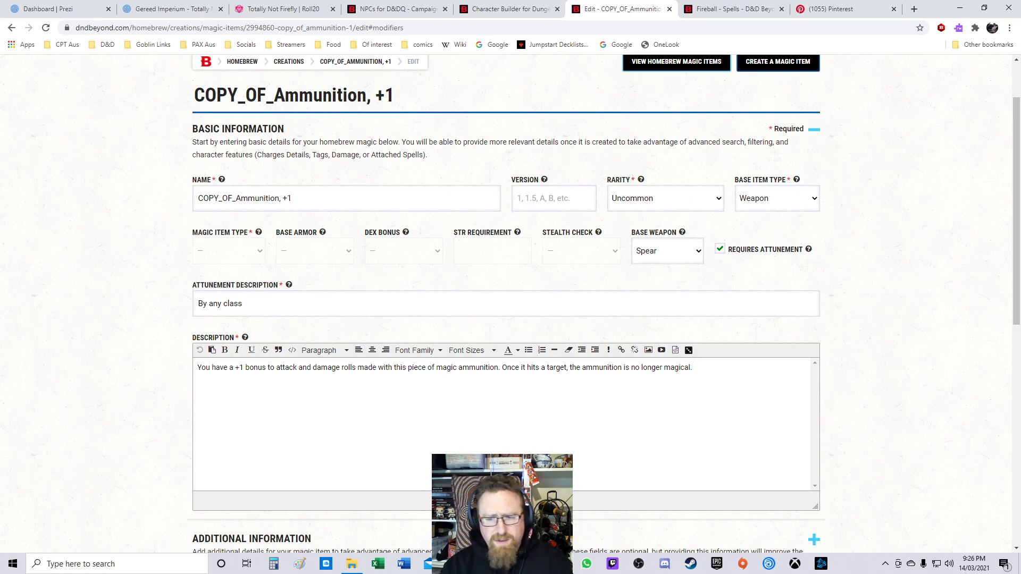
# Step: Go back to the previous edit page and reload it, resubmitting the form data
pyautogui.scroll(-9, 505, 319)
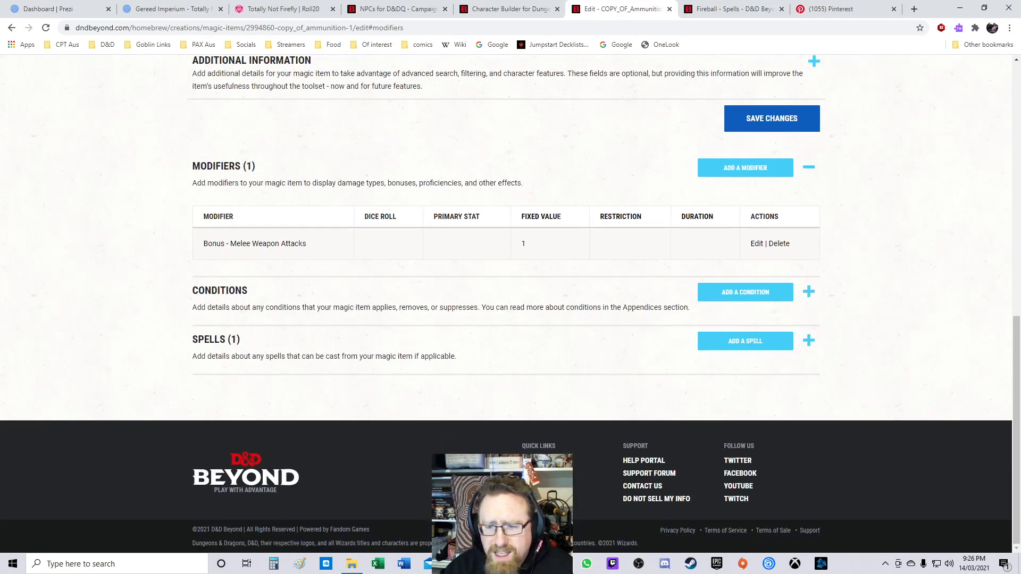
pyautogui.scroll(5, 505, 319)
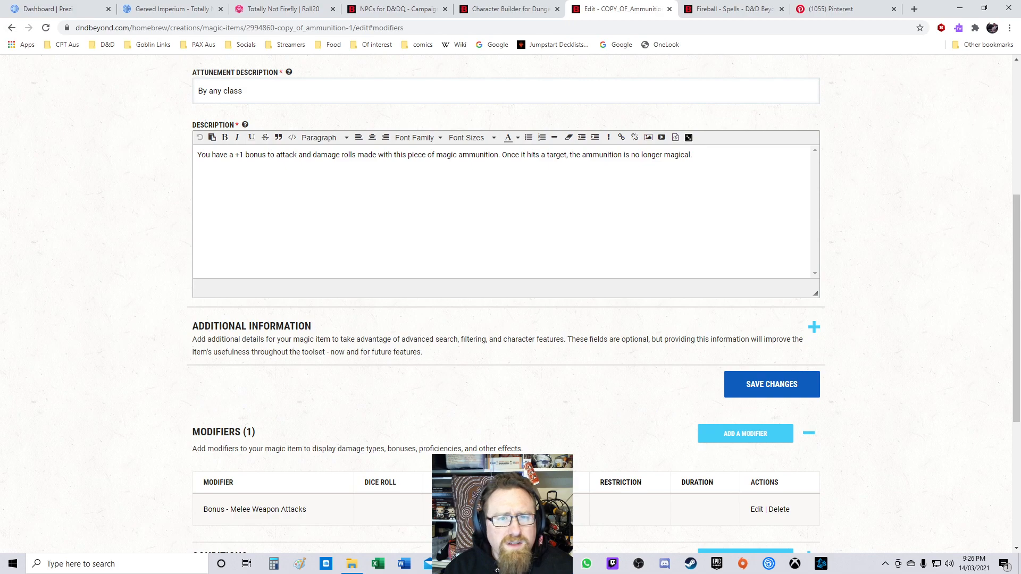
pyautogui.scroll(4, 506, 319)
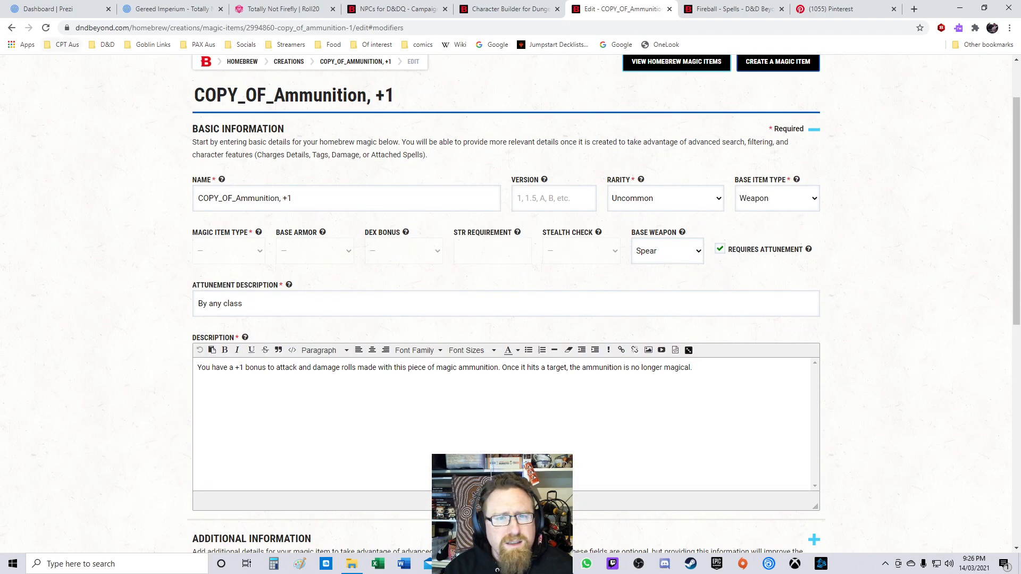
pyautogui.click(12, 27)
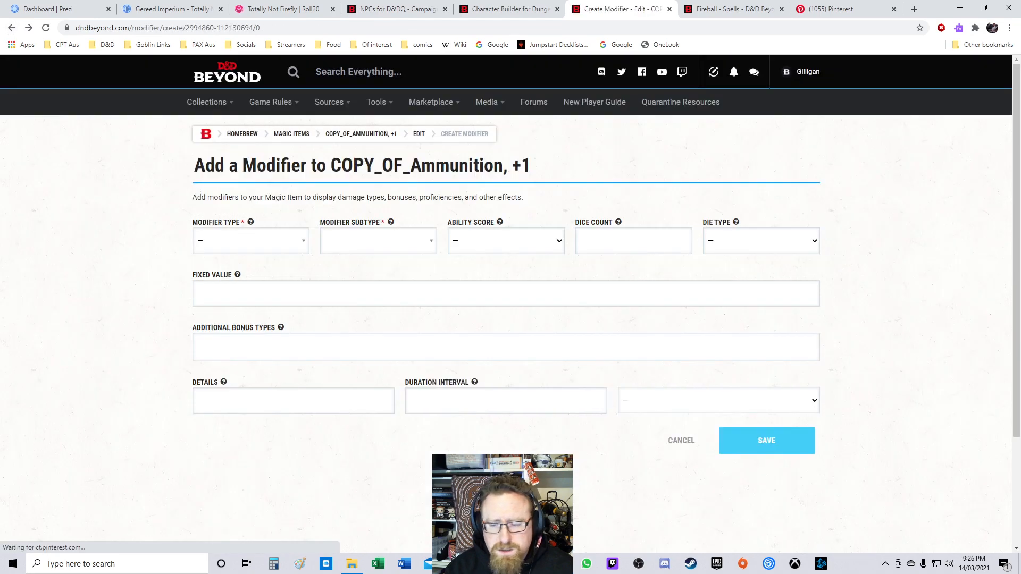
pyautogui.click(12, 28)
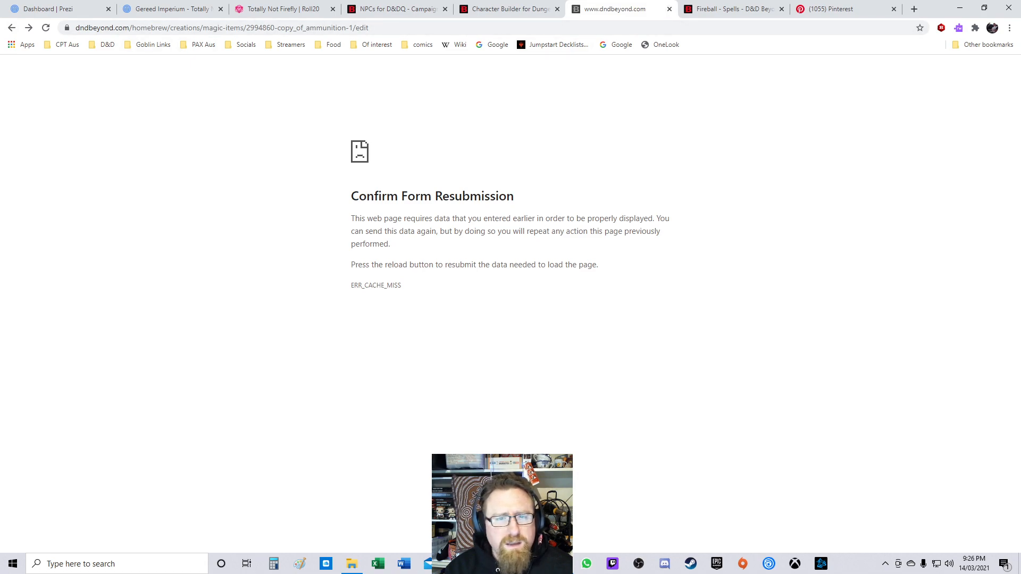
pyautogui.click(46, 28)
pyautogui.click(551, 109)
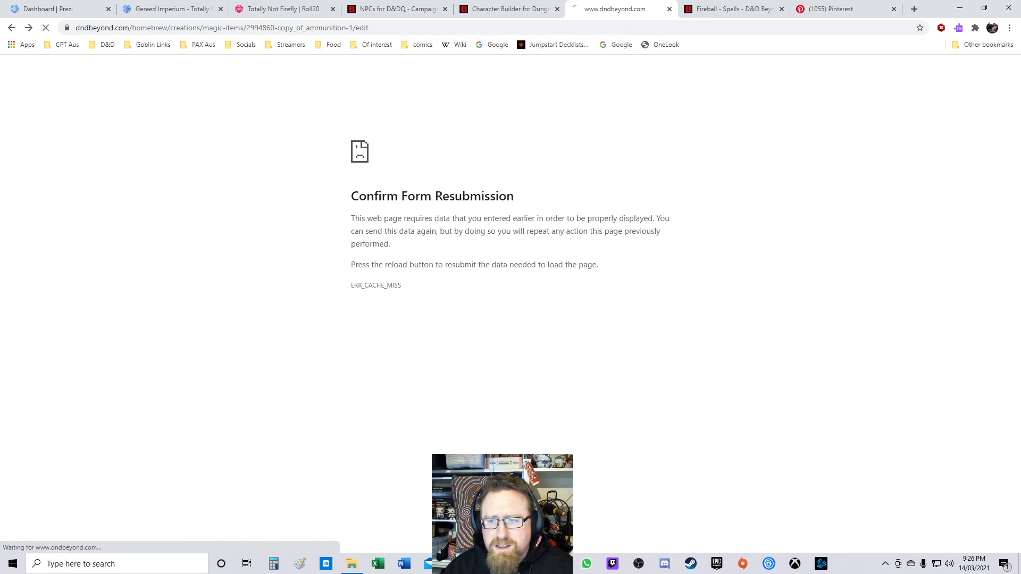
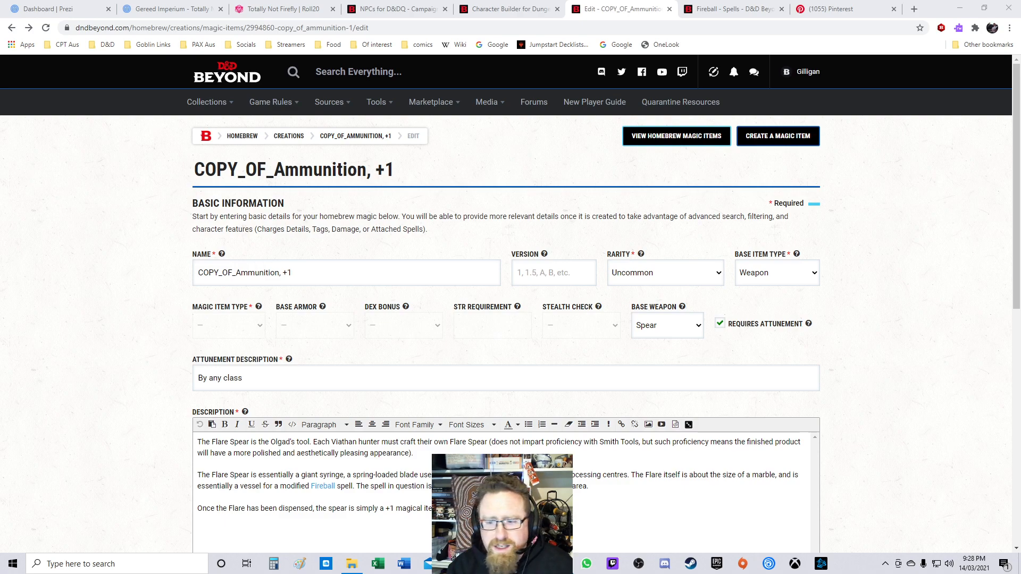
# Step: Set the item's name to Flare Spear and try saving the changes
pyautogui.scroll(-3, 604, 303)
pyautogui.scroll(3, 604, 303)
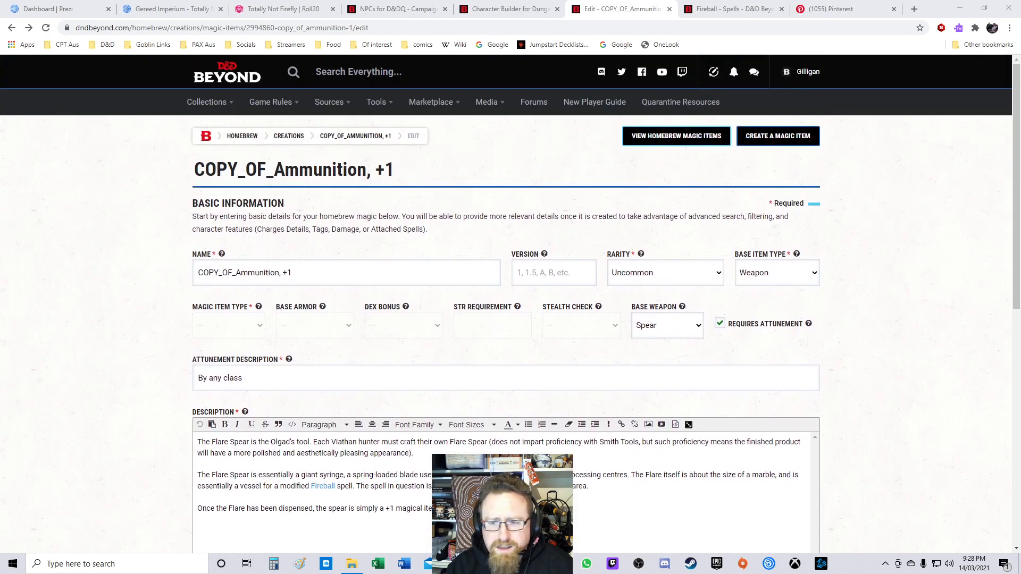
pyautogui.tripleClick(245, 272)
pyautogui.write('Flare ')
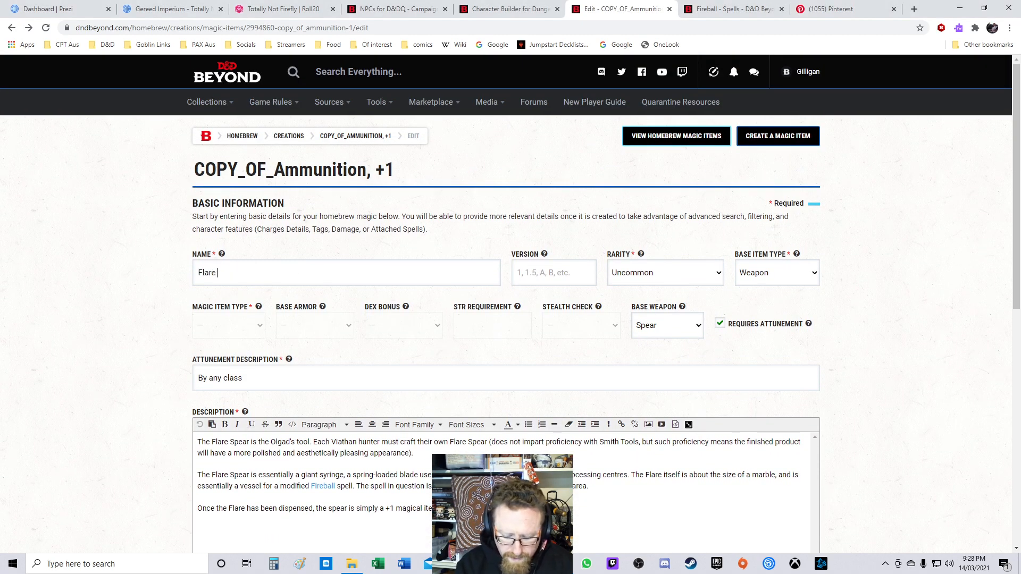
pyautogui.write('Spear')
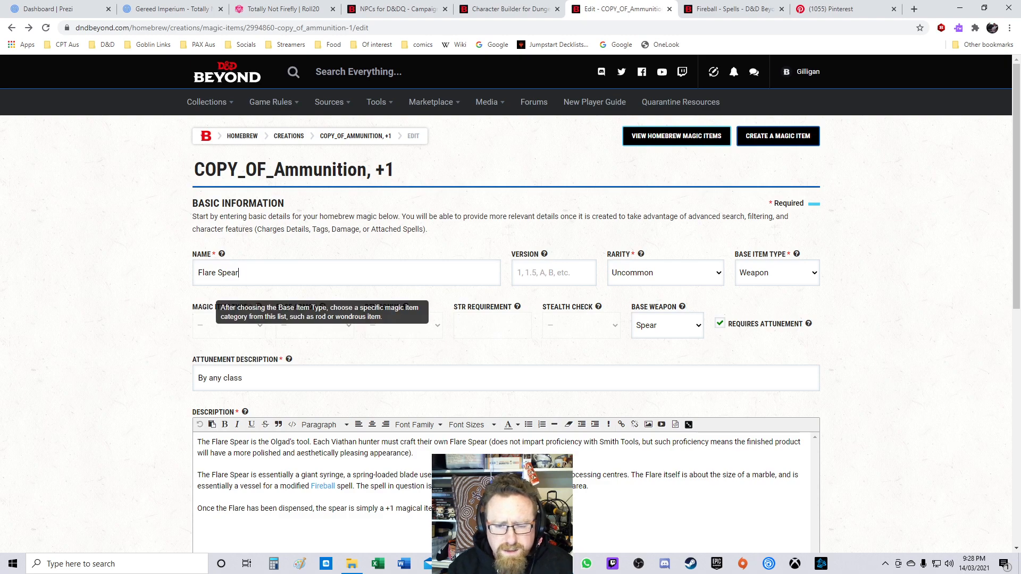
pyautogui.scroll(-3, 505, 303)
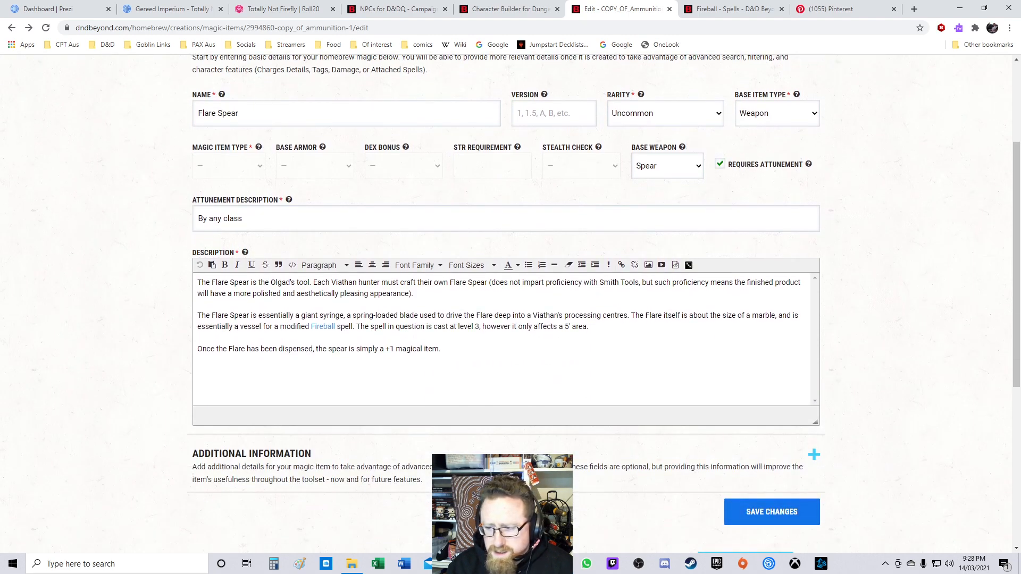
pyautogui.click(772, 511)
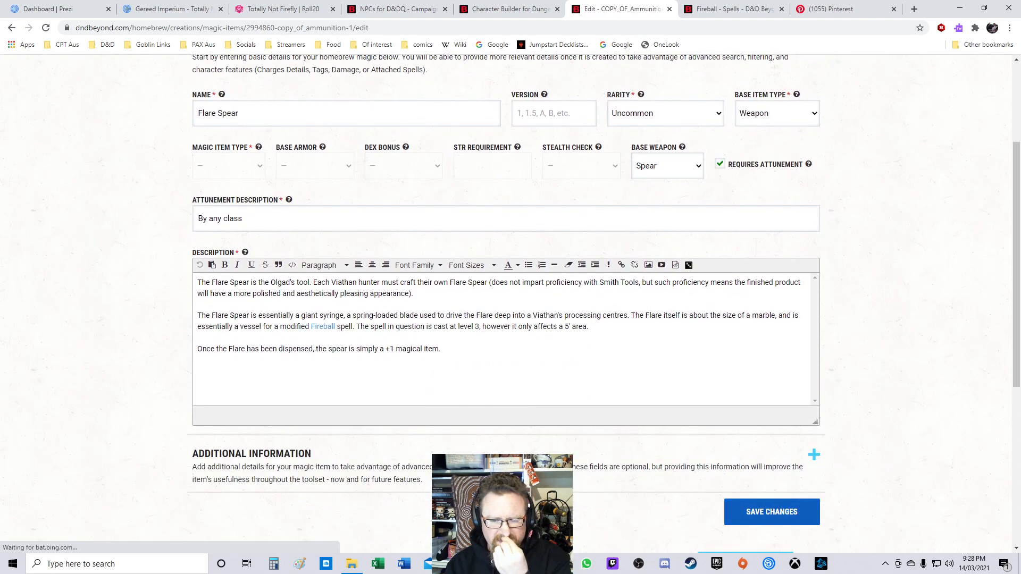
# Step: Set the version to 1.0 and try saving the changes again
pyautogui.scroll(-7, 505, 303)
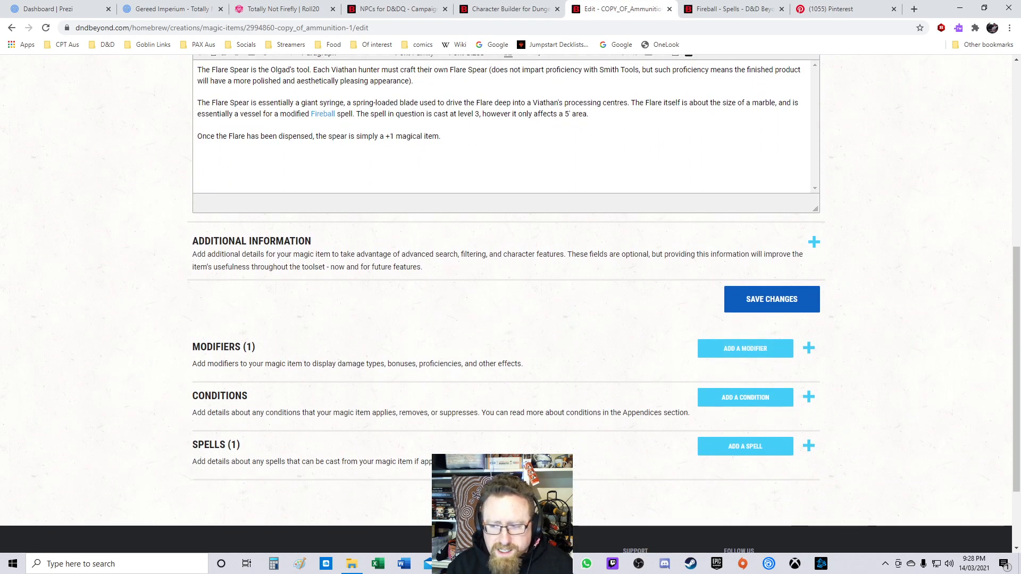
pyautogui.scroll(6, 505, 303)
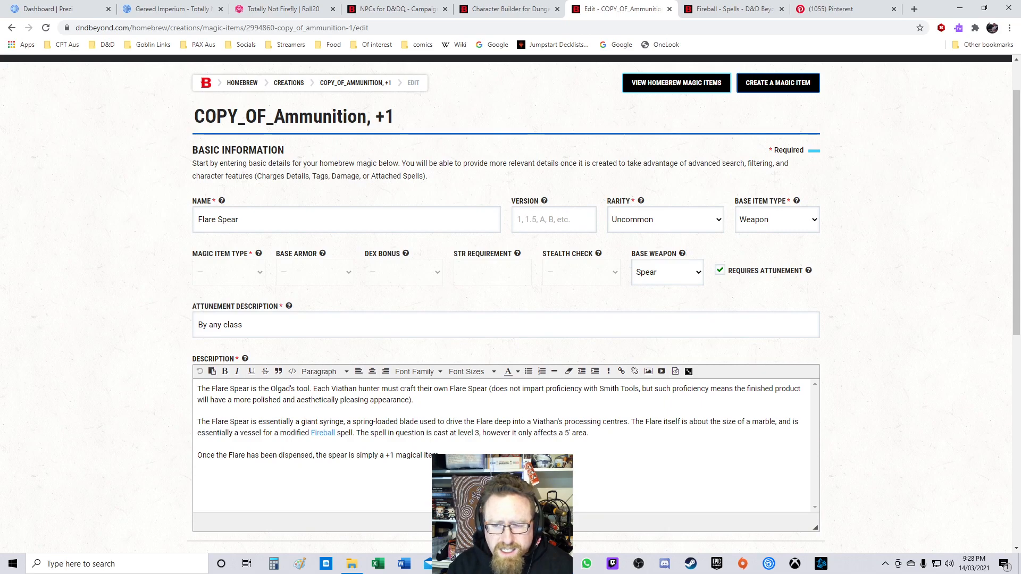
pyautogui.write('1.0')
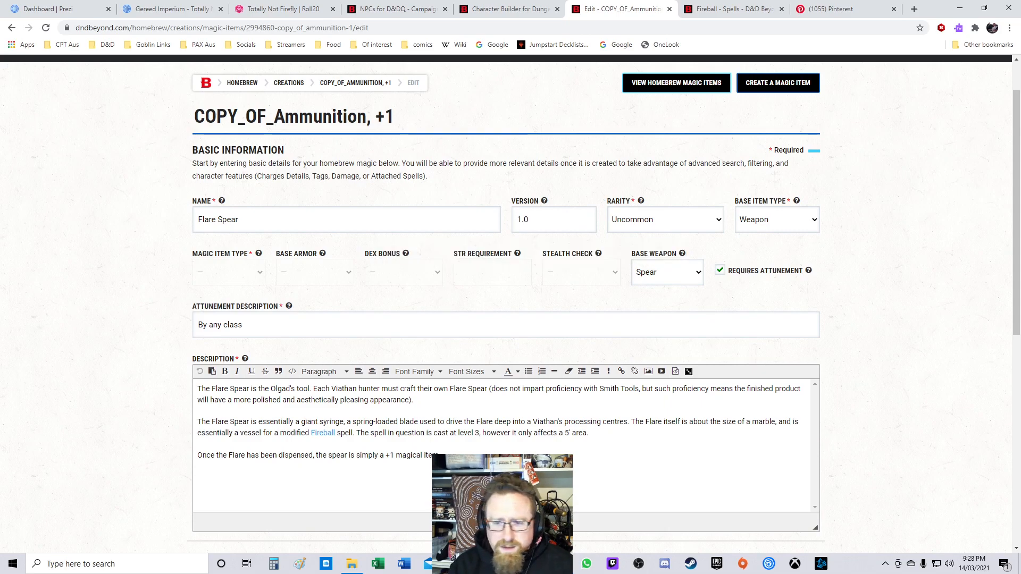
pyautogui.scroll(-6, 505, 303)
pyautogui.click(772, 299)
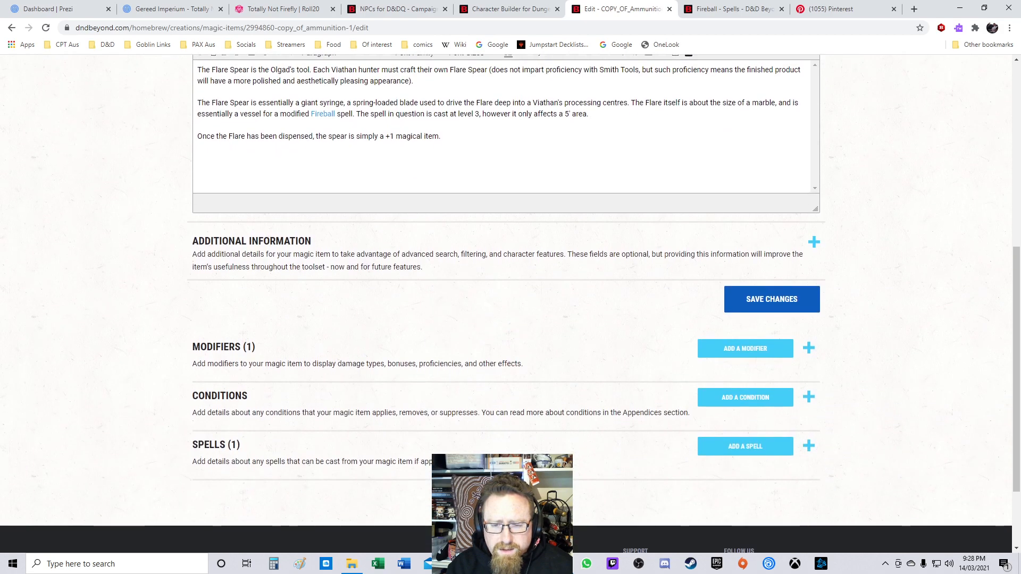
# Step: Expand the modifiers list to review the existing modifier
pyautogui.click(809, 349)
pyautogui.scroll(-1, 511, 303)
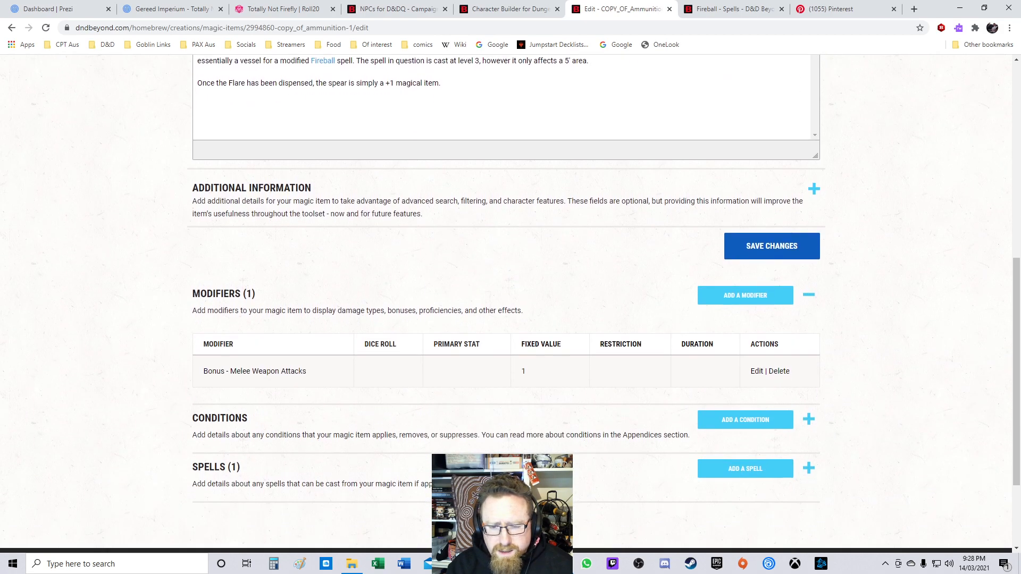
pyautogui.scroll(-2, 511, 303)
pyautogui.scroll(10, 511, 303)
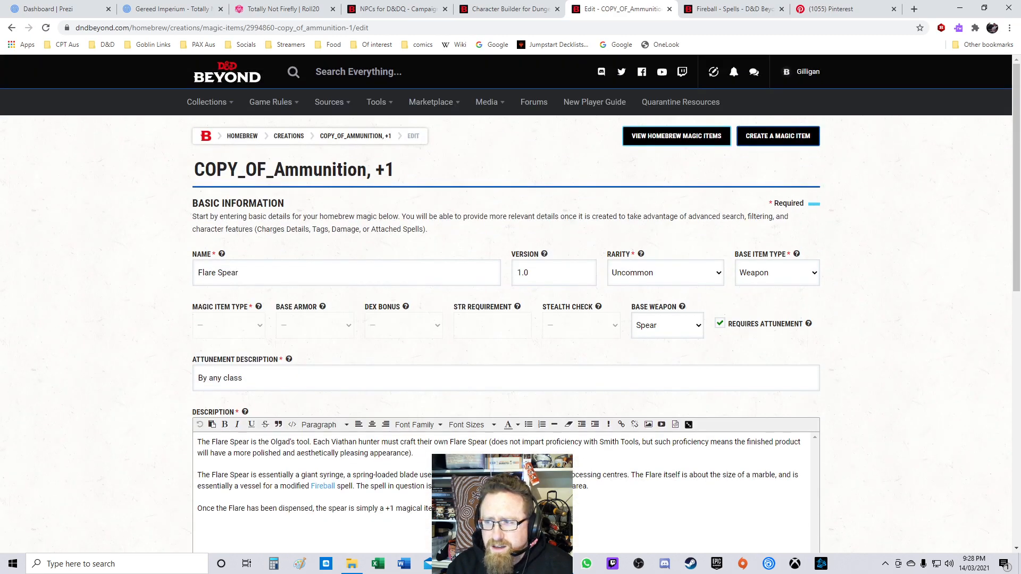
# Step: Open the create-magic-item page, then return to the edit page, resubmitting the form data
pyautogui.click(778, 136)
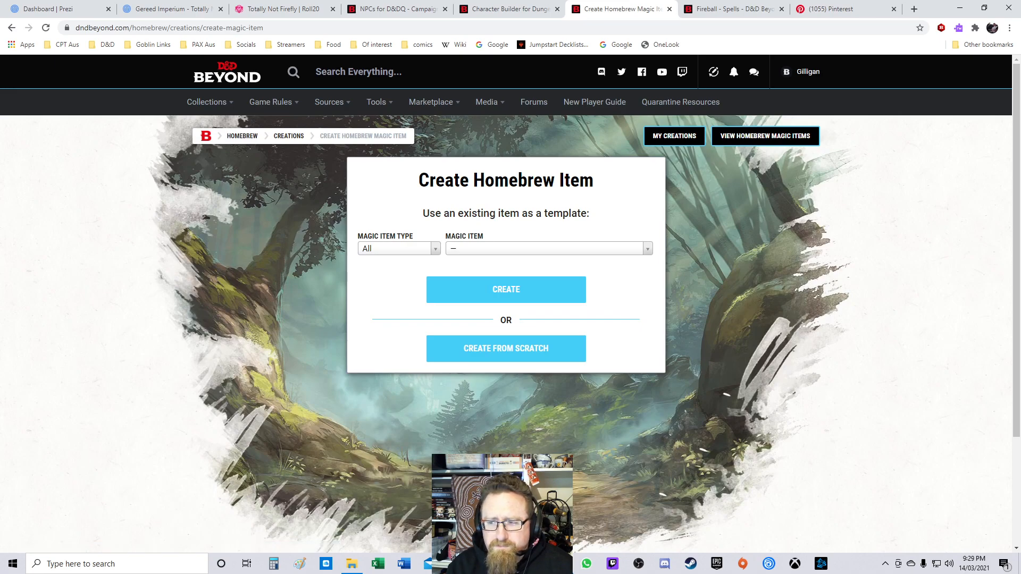
pyautogui.click(12, 27)
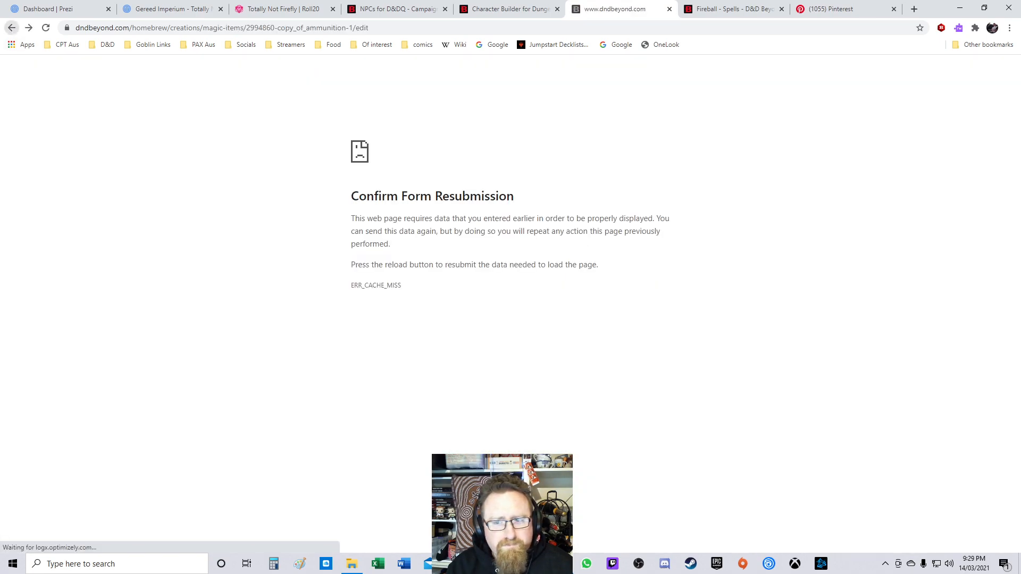
pyautogui.click(45, 28)
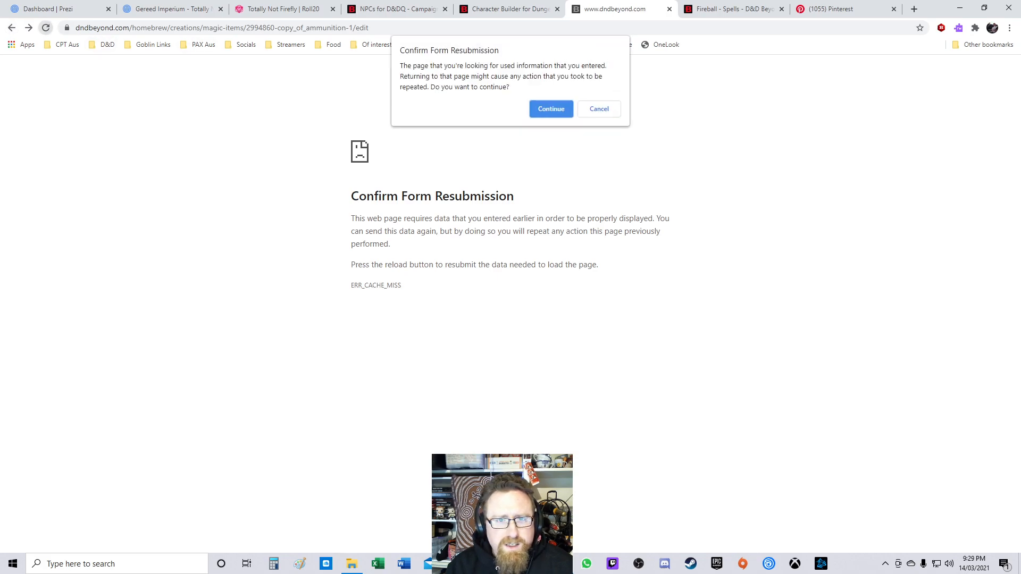
pyautogui.press('Return')
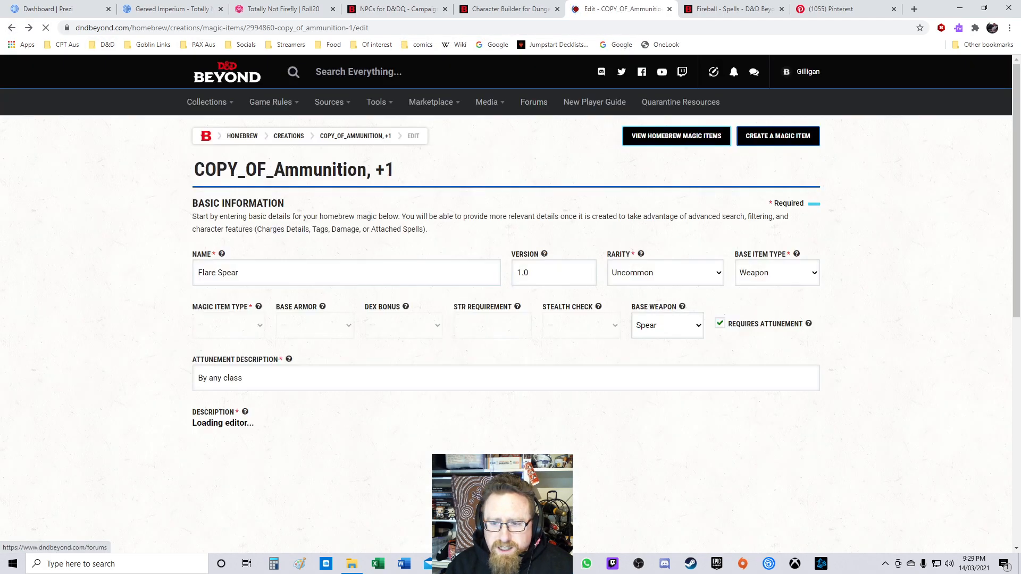
pyautogui.scroll(-3, 507, 319)
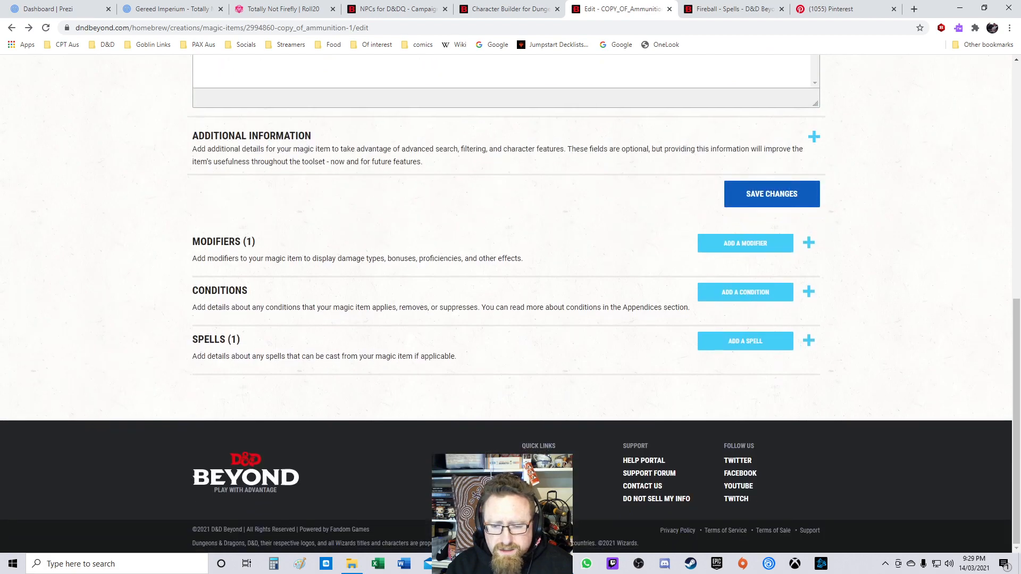
pyautogui.scroll(9, 507, 319)
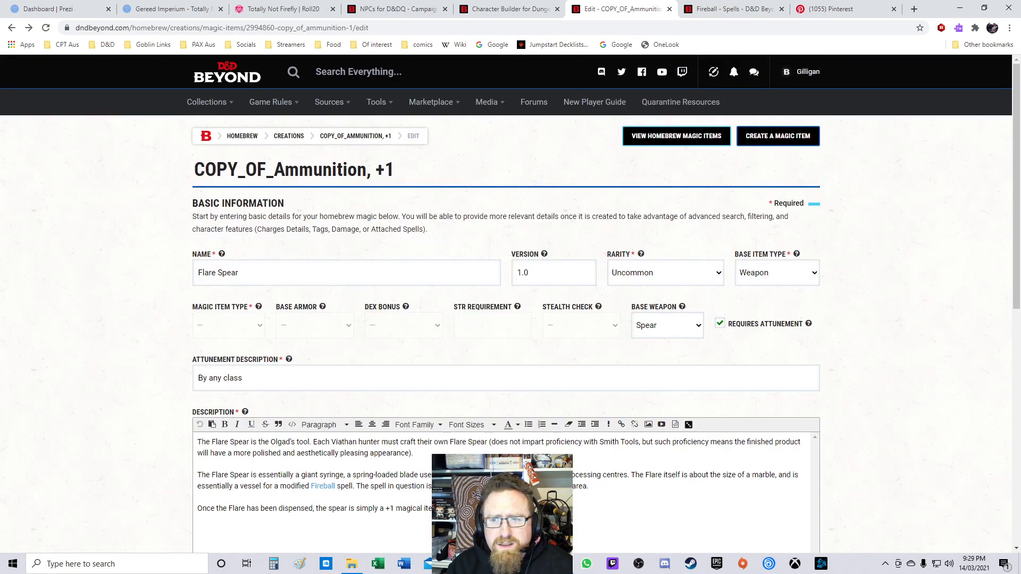
# Step: Search the homebrew magic items in a new tab for Flare Spear, then return to the edit tab
pyautogui.rightClick(662, 138)
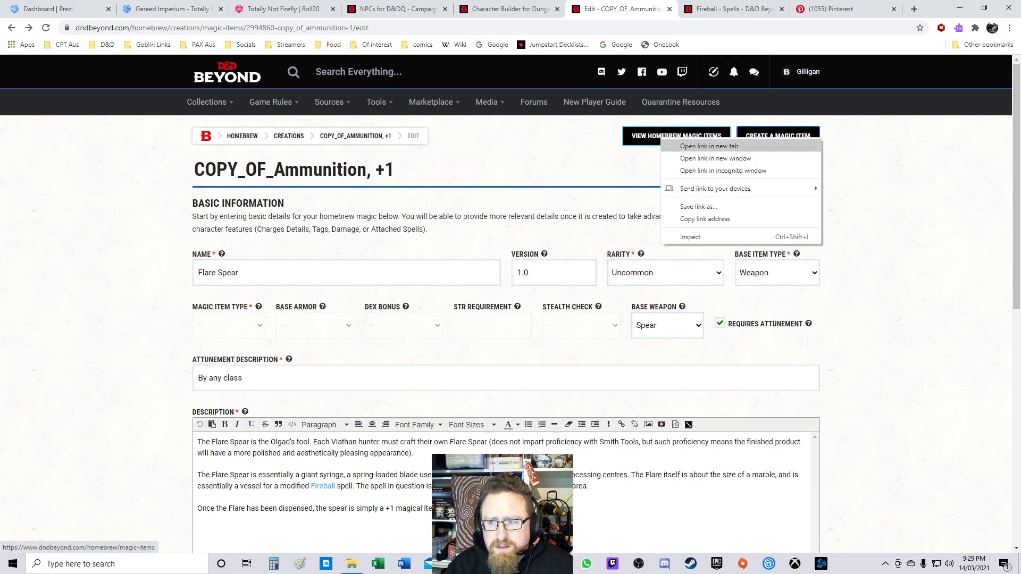
pyautogui.click(692, 145)
pyautogui.hotkey('ctrl', 'Tab')
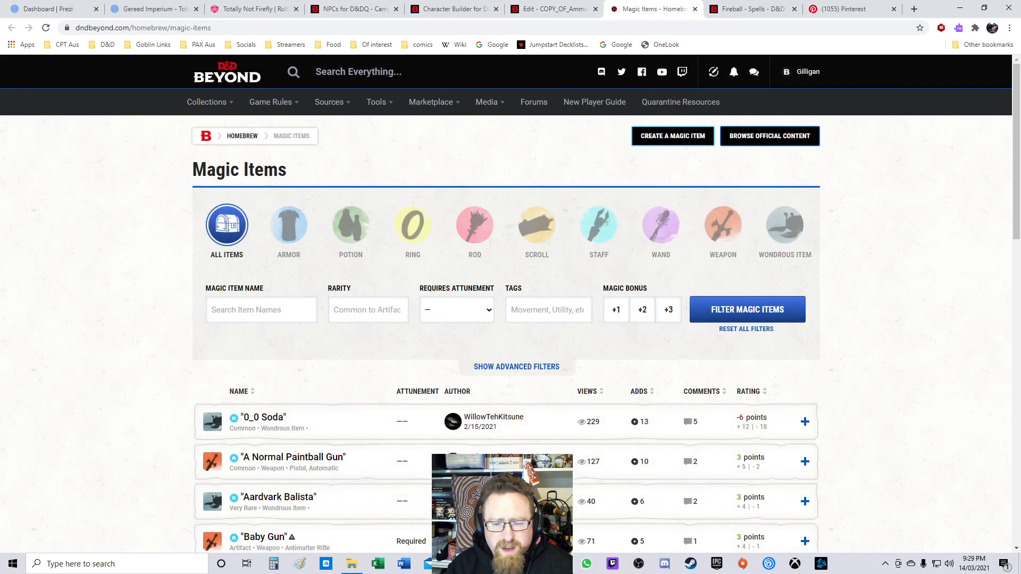
pyautogui.scroll(-2, 507, 303)
pyautogui.scroll(2, 506, 303)
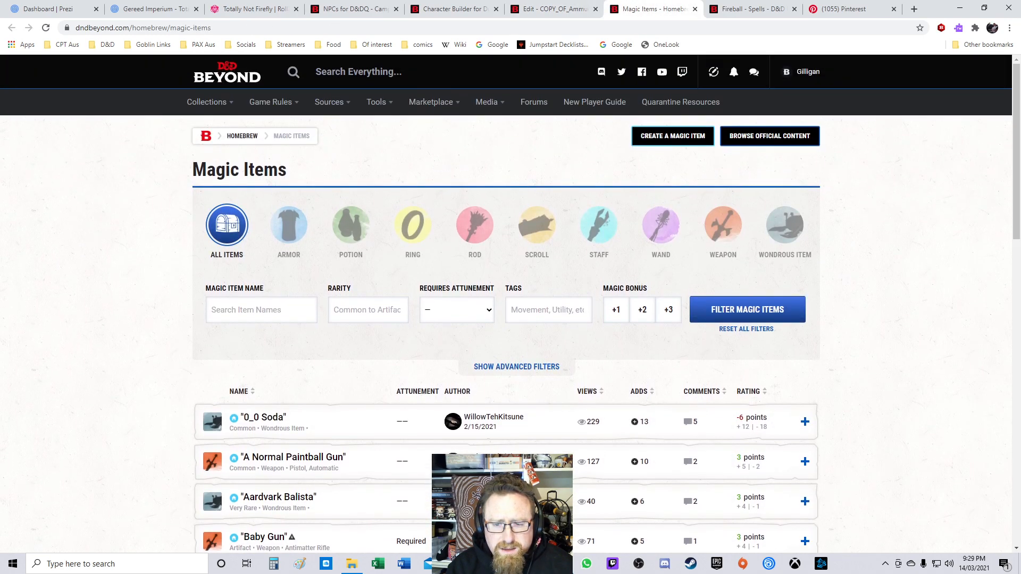
pyautogui.write('Flare')
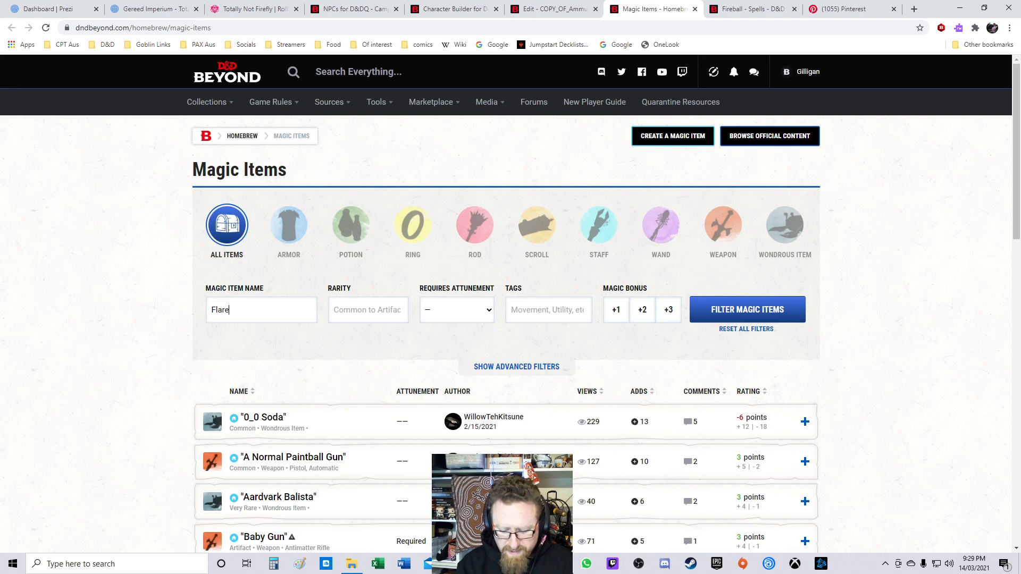
pyautogui.write(' Spear')
pyautogui.press('Return')
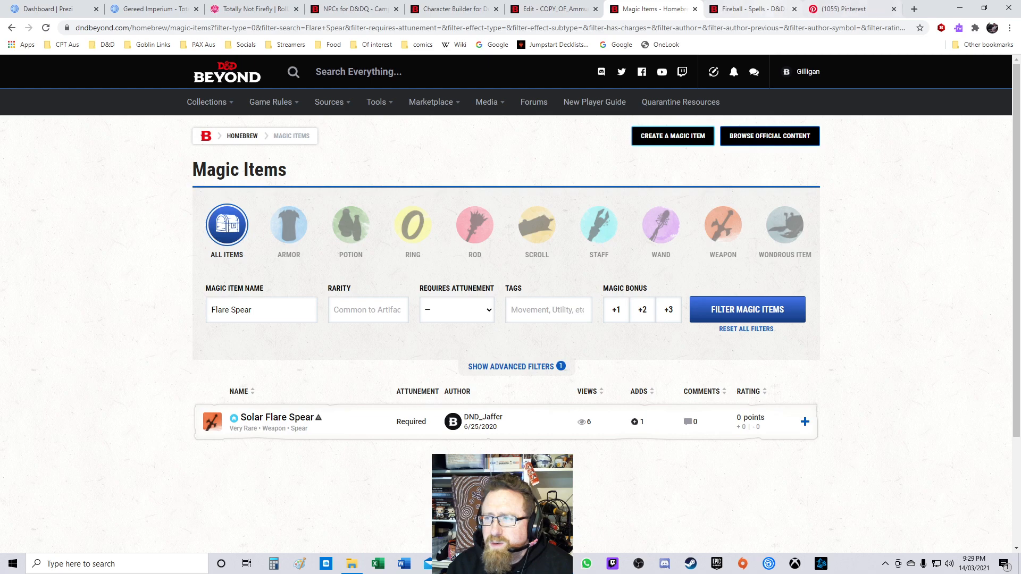
pyautogui.click(696, 9)
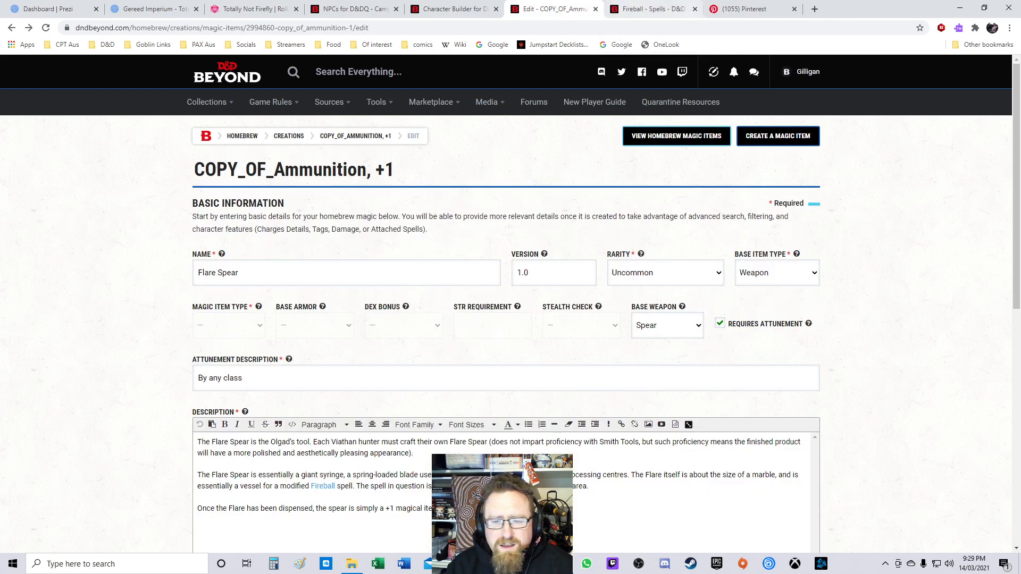
# Step: Try once more to save the item's changes
pyautogui.scroll(-8, 506, 303)
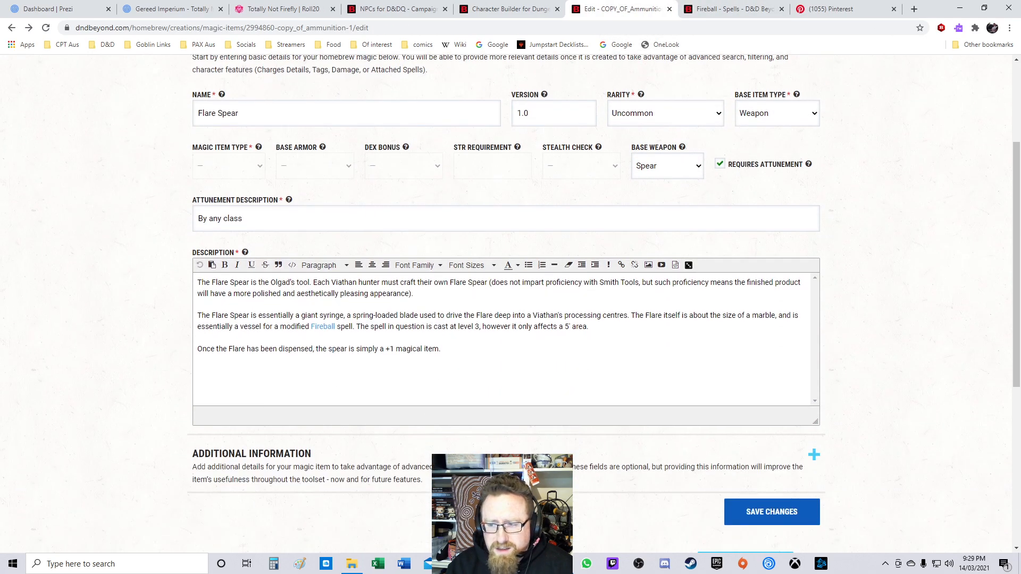
pyautogui.click(771, 247)
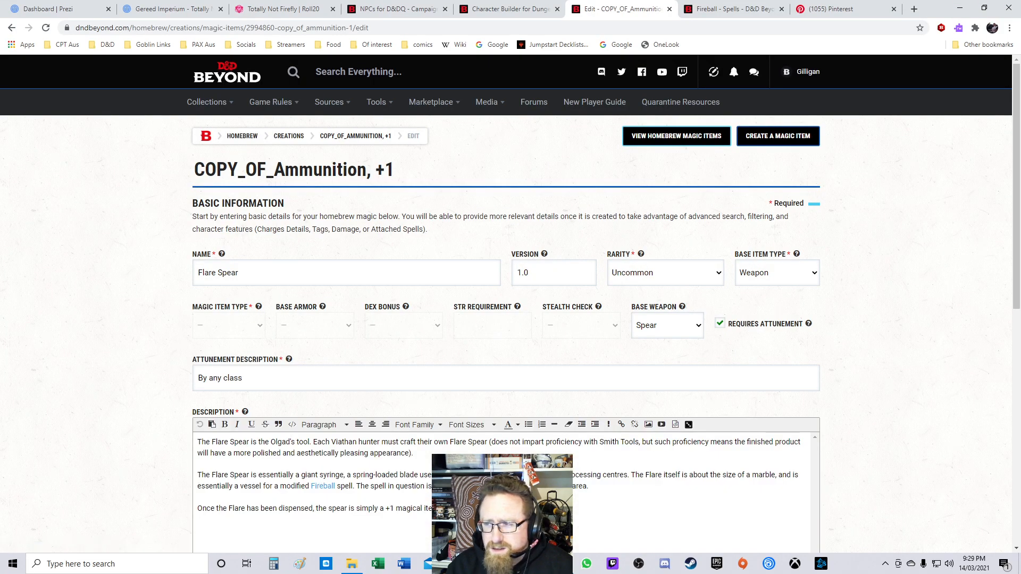
pyautogui.scroll(-4, 506, 304)
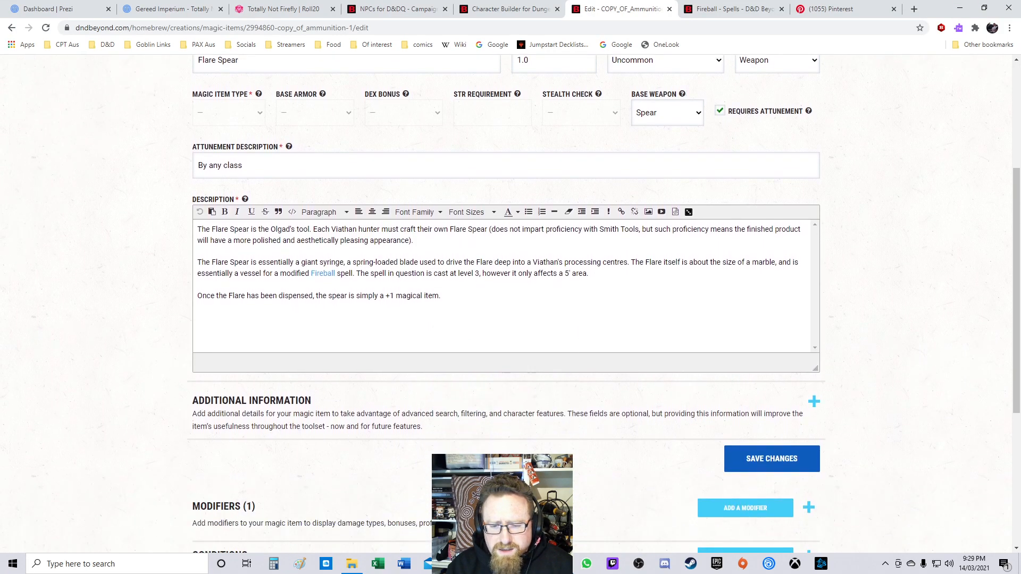
pyautogui.scroll(3, 506, 304)
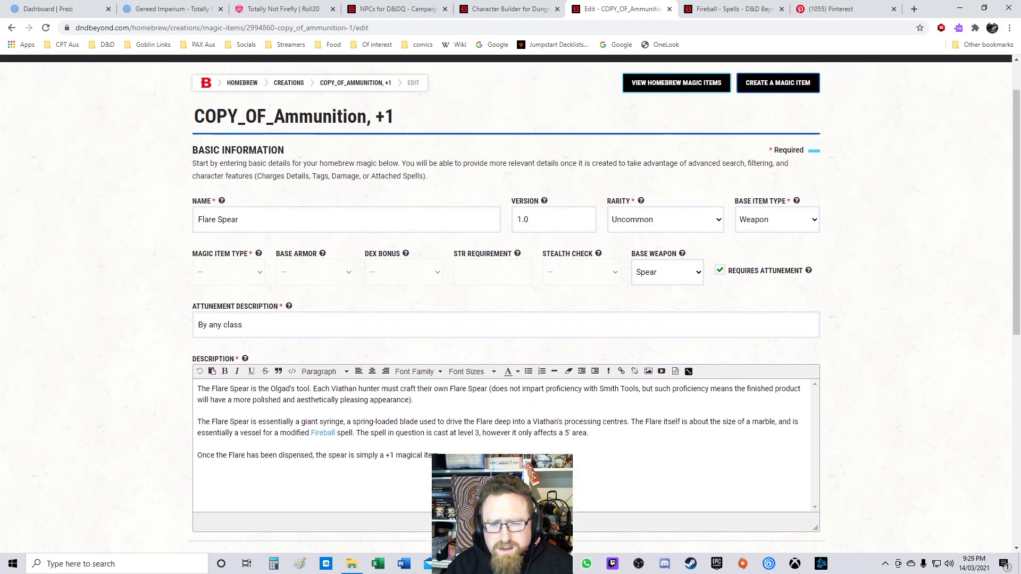
pyautogui.scroll(-2, 506, 303)
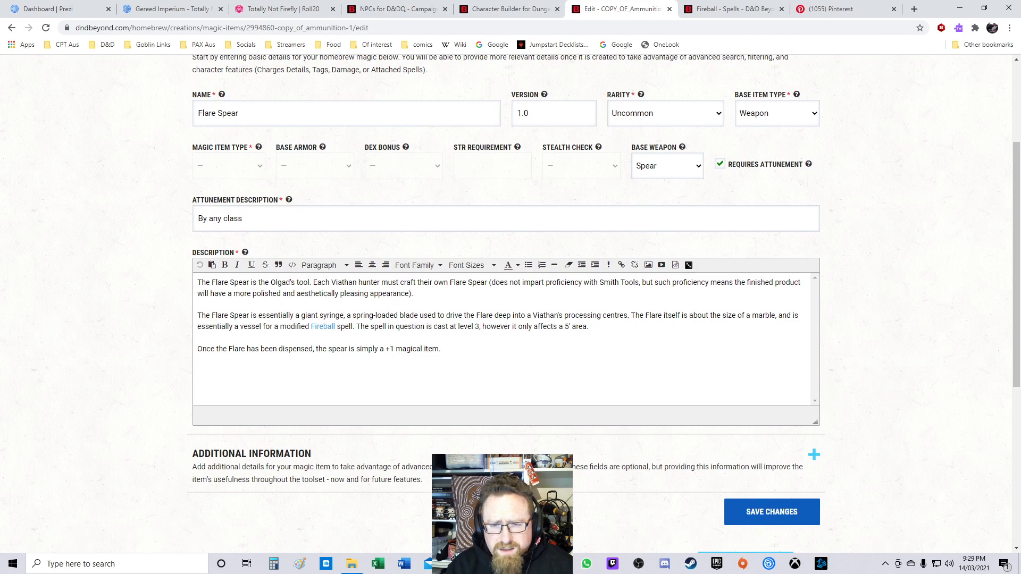
pyautogui.scroll(-4, 505, 304)
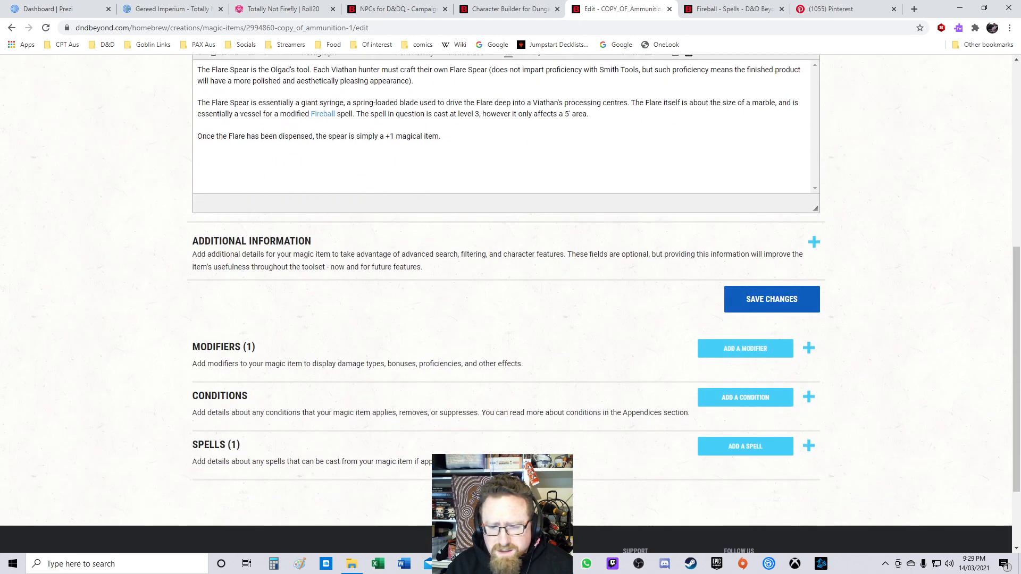
# Step: Open the additional information, set the weight to 3, and save the changes
pyautogui.click(814, 242)
pyautogui.scroll(-4, 506, 304)
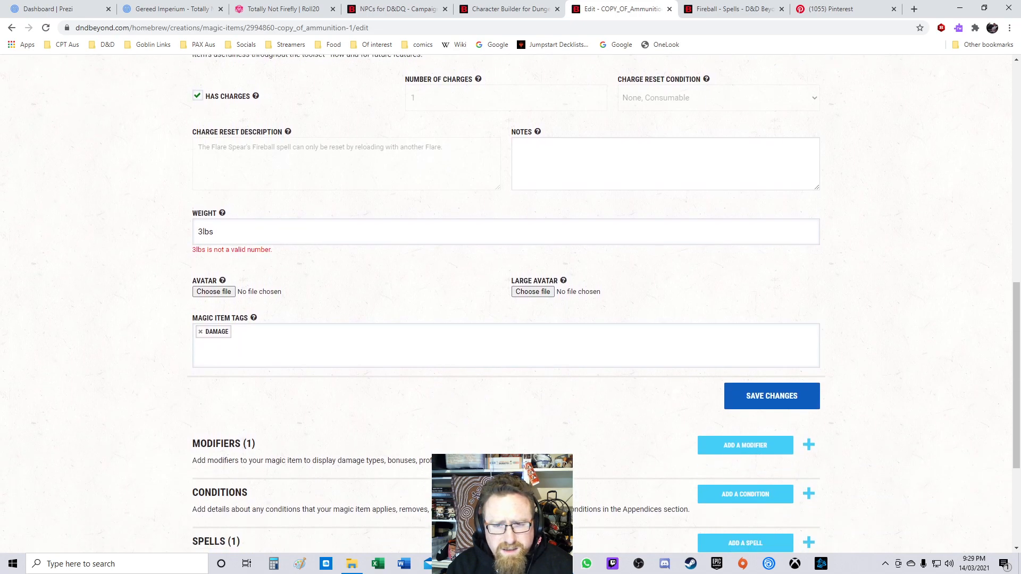
pyautogui.press('BackSpace')
pyautogui.press('BackSpace')
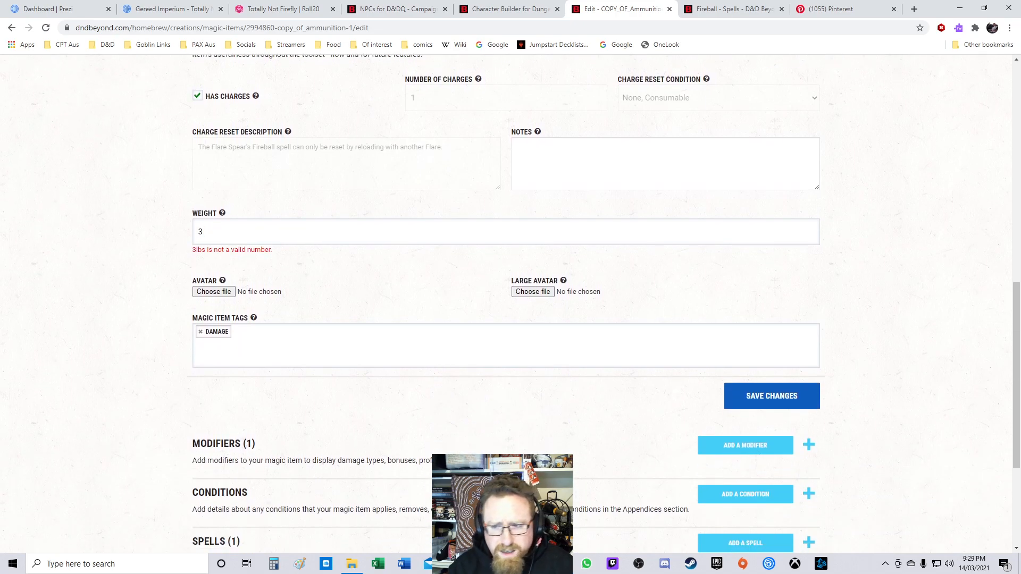
pyautogui.press('Return')
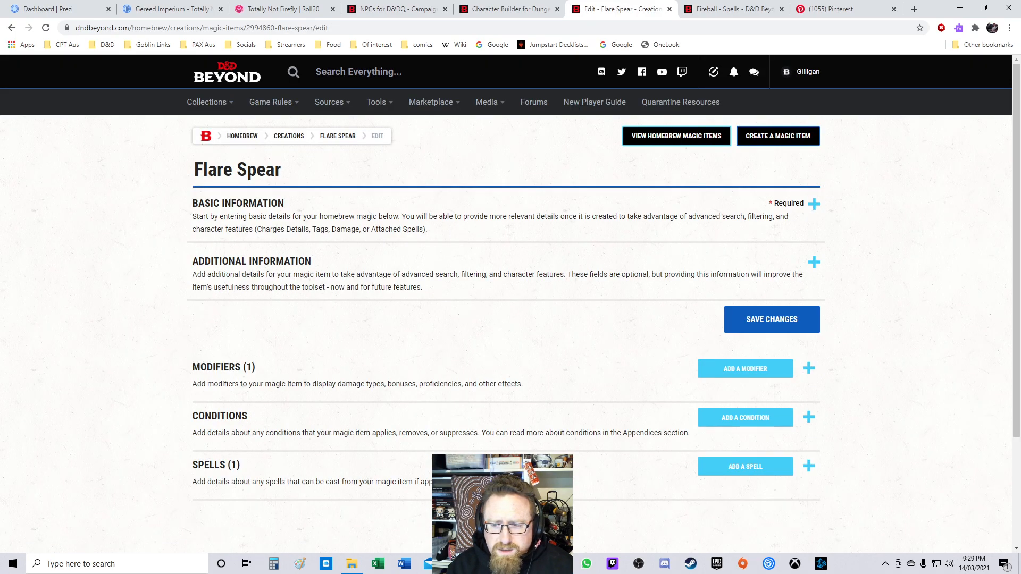
# Step: Expand and collapse the additional information and modifiers sections to check the saved item
pyautogui.click(814, 262)
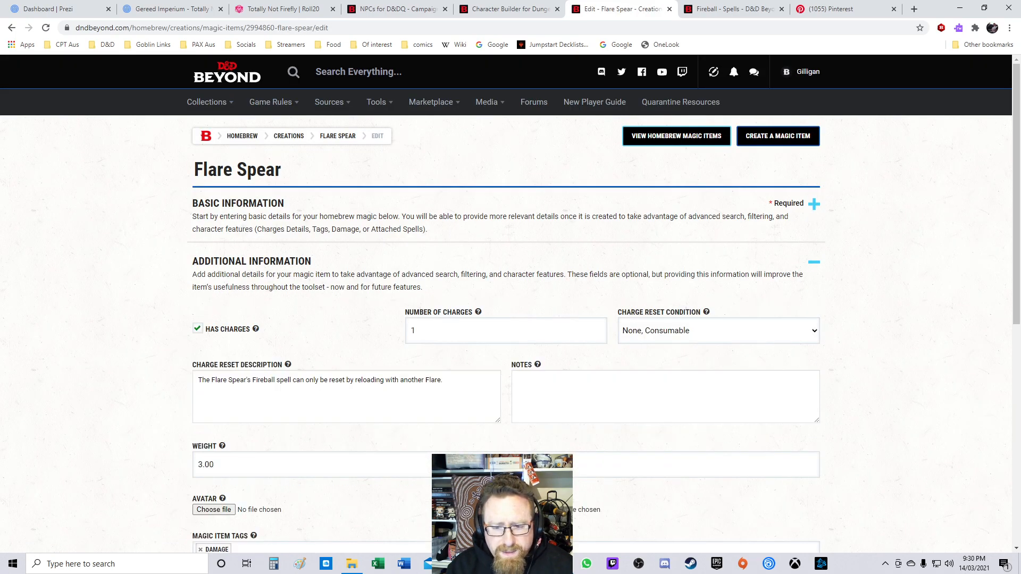
pyautogui.click(815, 262)
pyautogui.scroll(-2, 811, 263)
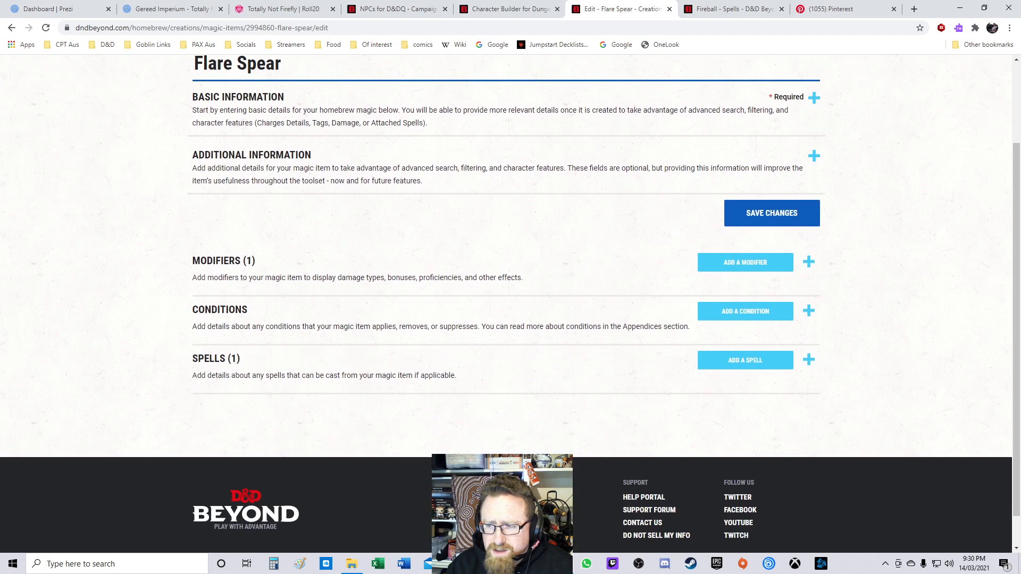
pyautogui.click(810, 262)
pyautogui.click(809, 262)
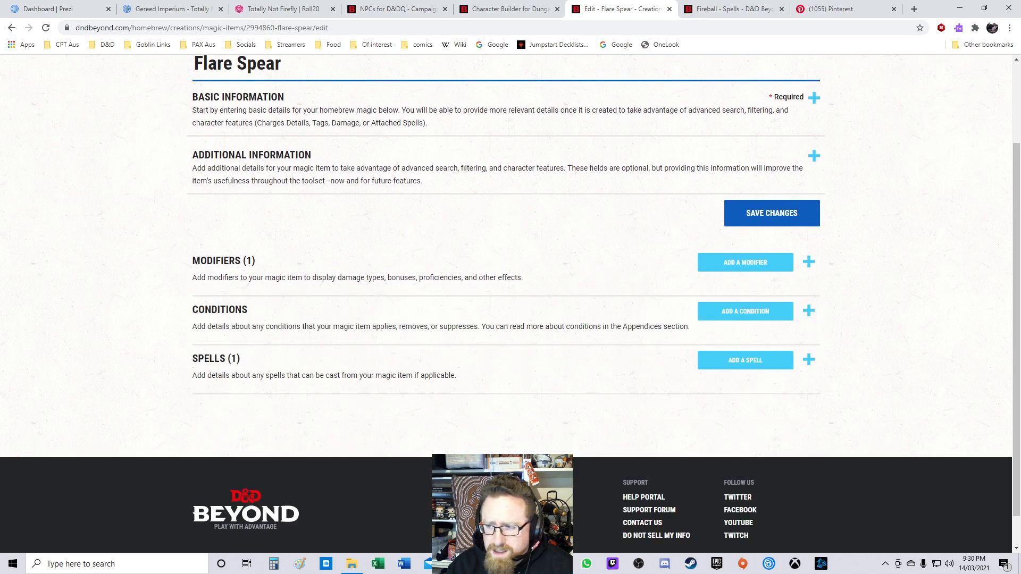
# Step: Expand and collapse the spells section to check the attached spell
pyautogui.click(809, 360)
pyautogui.click(809, 359)
pyautogui.scroll(2, 809, 359)
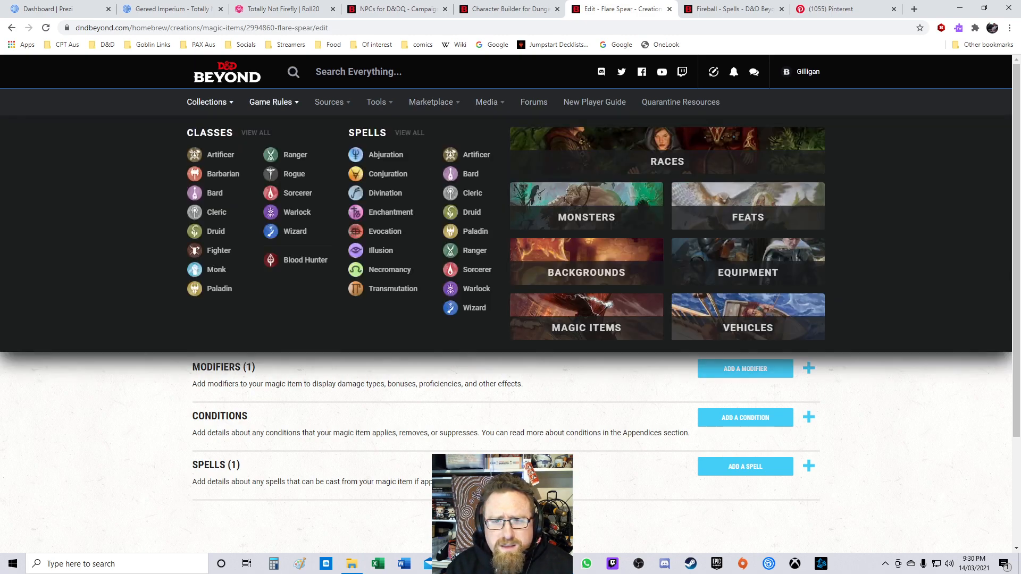
# Step: Open My Homebrew Creations in a new tab
pyautogui.moveTo(210, 103)
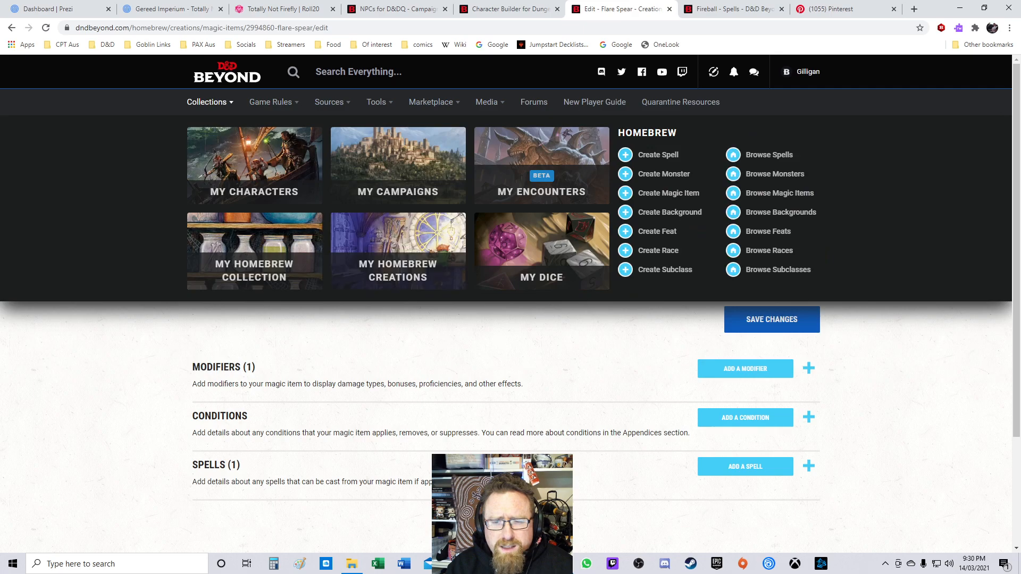
pyautogui.rightClick(408, 269)
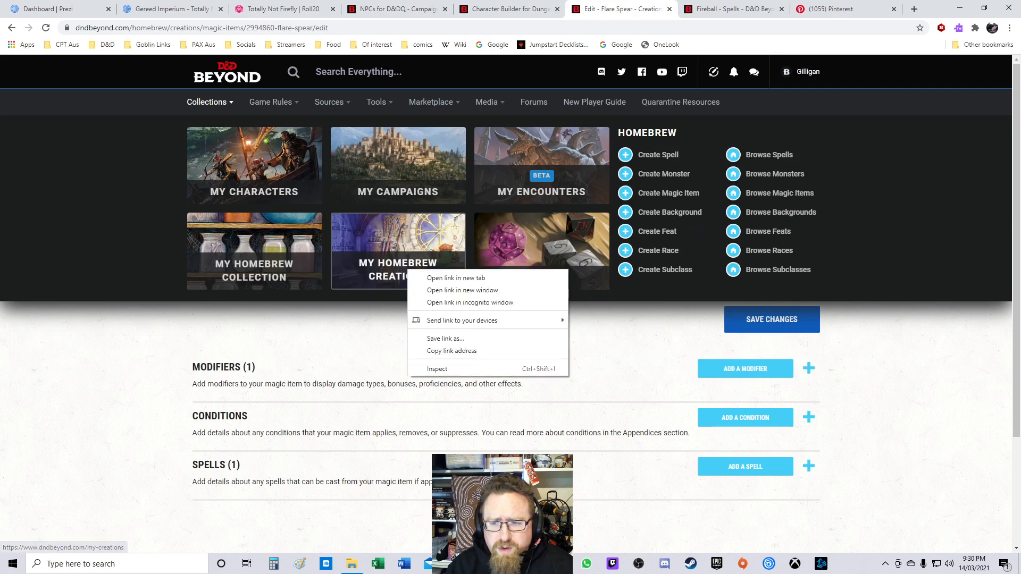
pyautogui.click(456, 278)
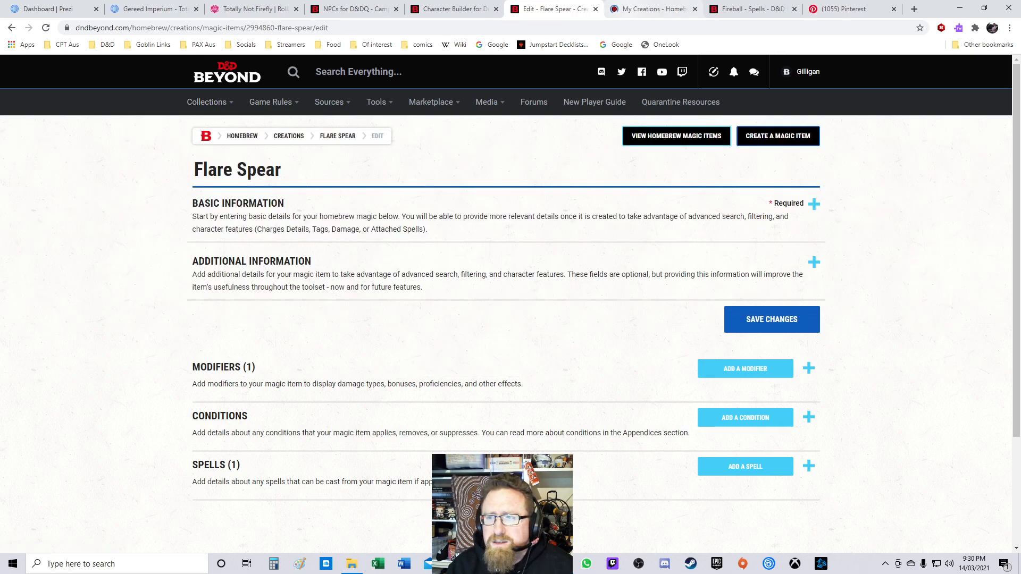
pyautogui.click(653, 9)
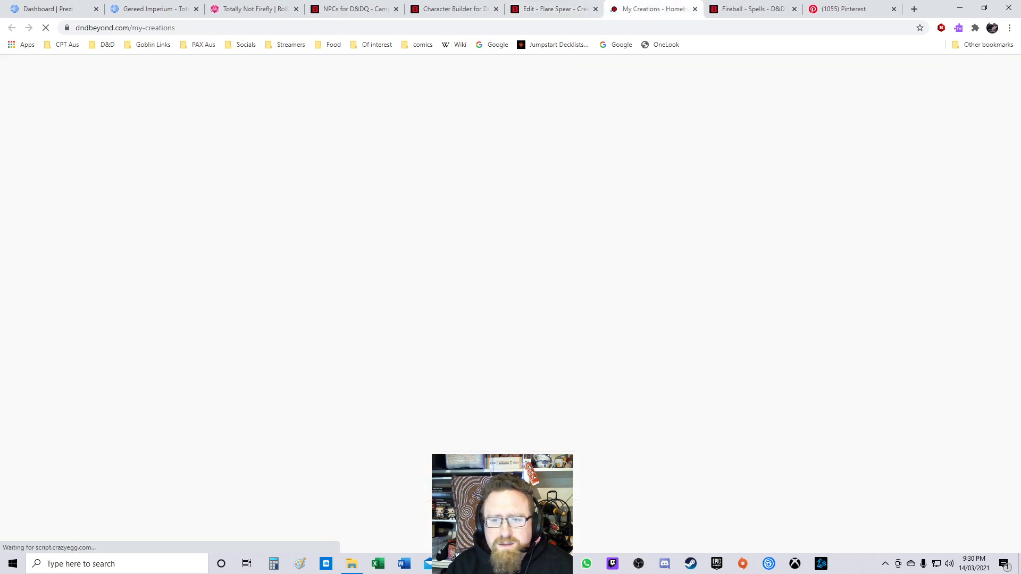
# Step: Expand the Flare Spear entry and open its details page to review the finished item
pyautogui.scroll(-2, 511, 266)
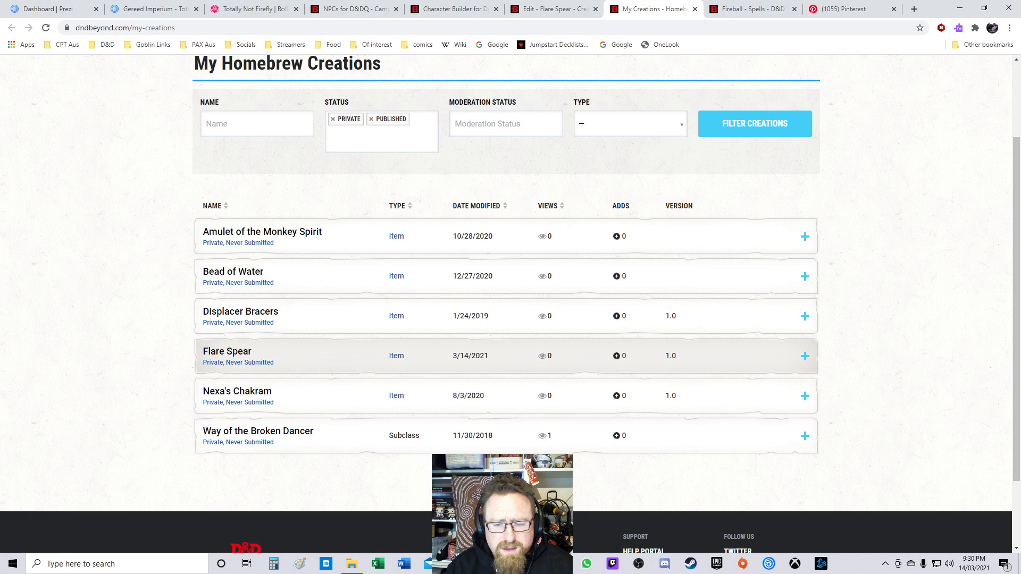
pyautogui.click(805, 356)
pyautogui.click(806, 357)
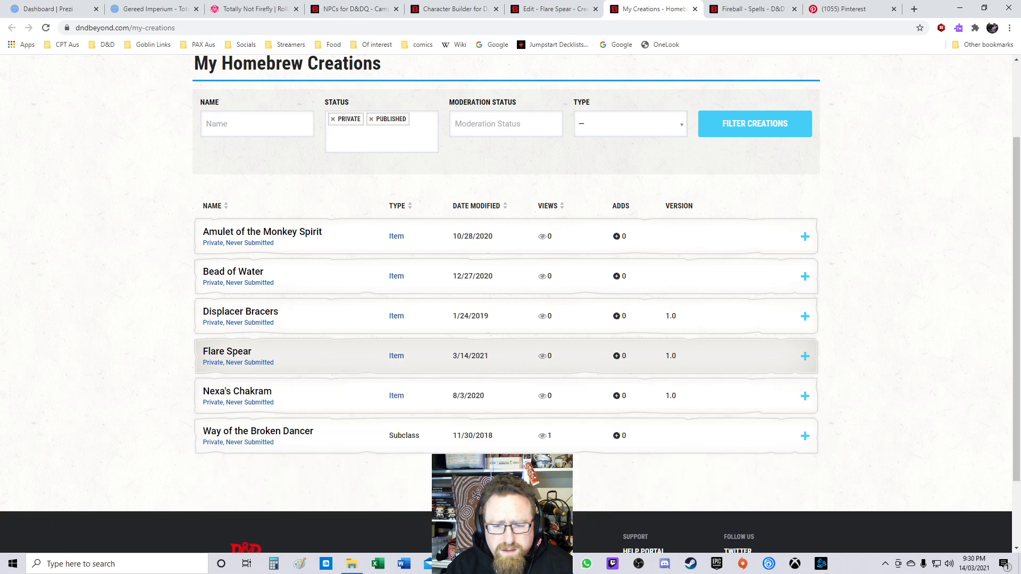
pyautogui.click(805, 356)
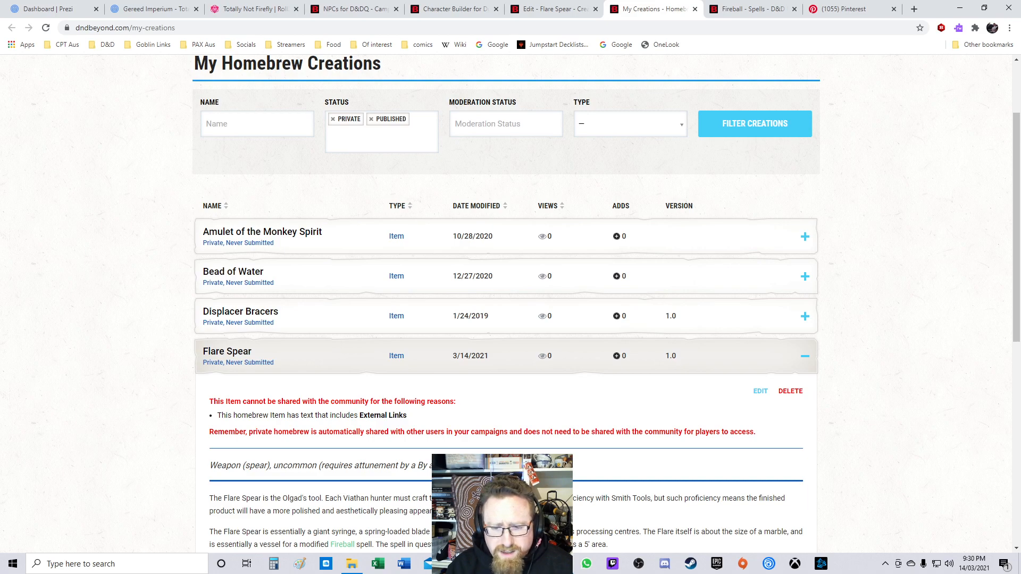
pyautogui.scroll(-5, 505, 303)
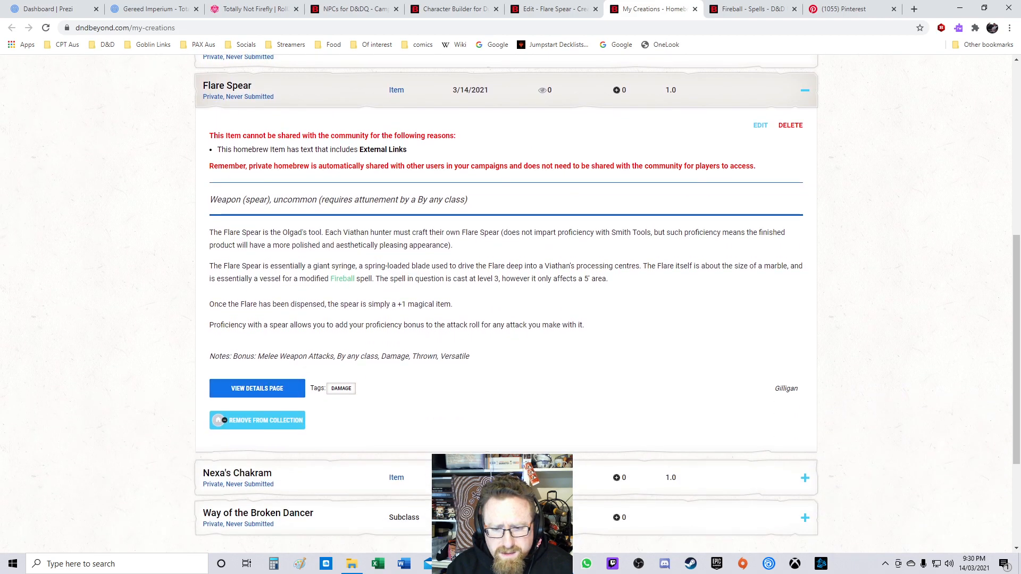
pyautogui.click(257, 388)
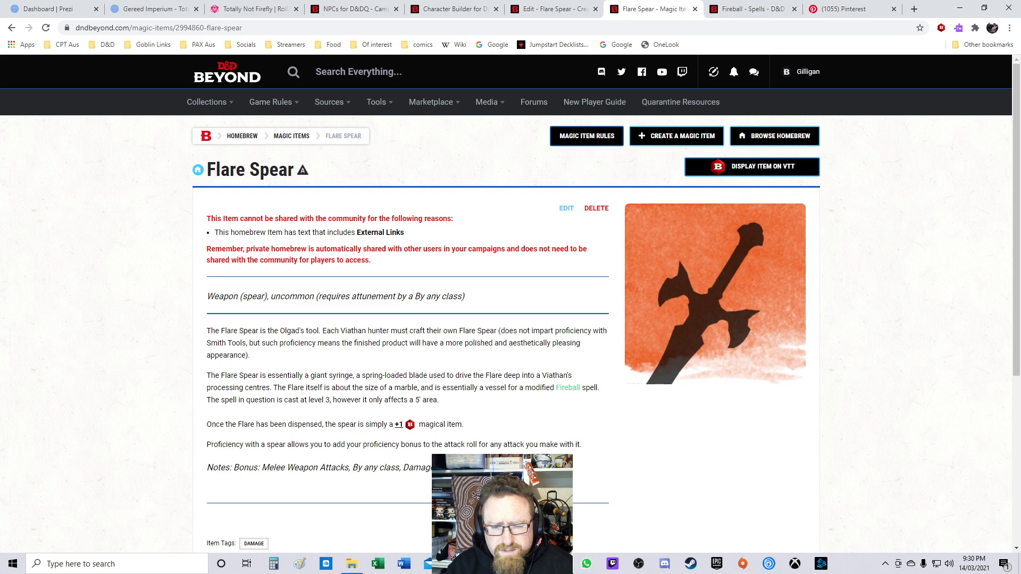
pyautogui.scroll(-2, 511, 297)
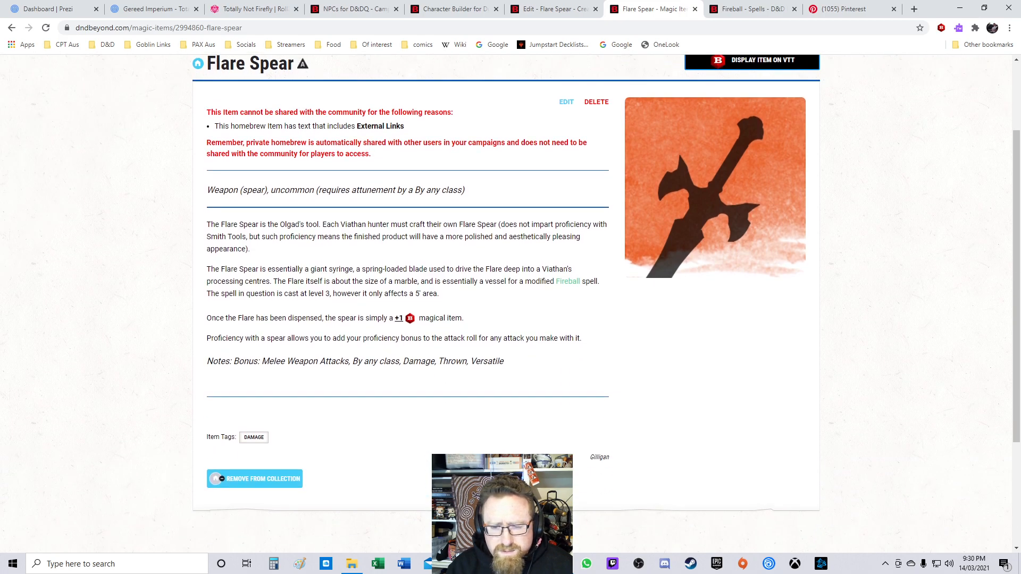
pyautogui.scroll(2, 510, 298)
pyautogui.scroll(-4, 511, 298)
pyautogui.scroll(4, 511, 298)
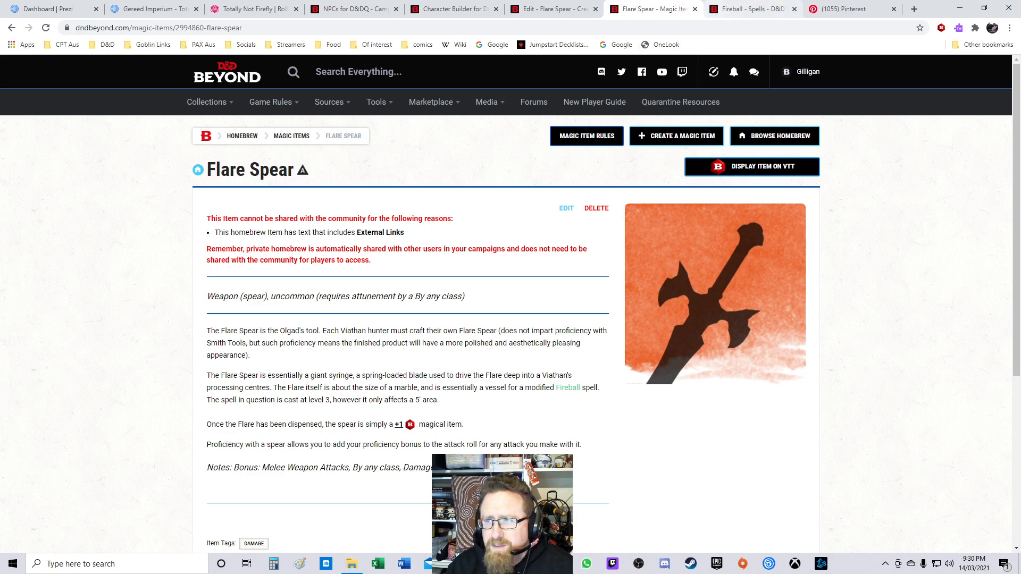
# Step: Close the homebrew, spell, edit and character builder tabs, returning to the NPCs campaign page
pyautogui.click(696, 9)
pyautogui.click(672, 9)
pyautogui.click(695, 9)
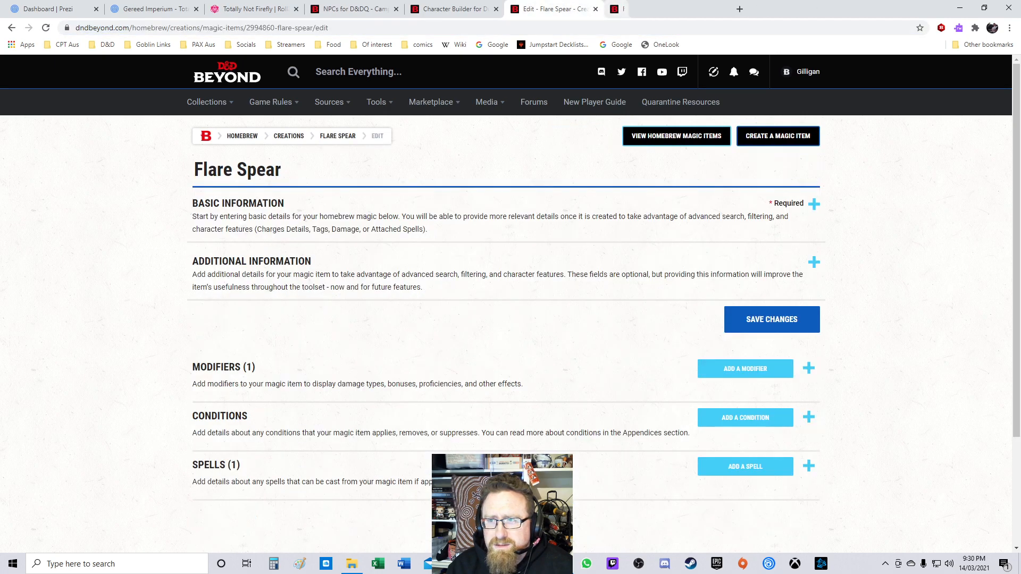
pyautogui.click(596, 10)
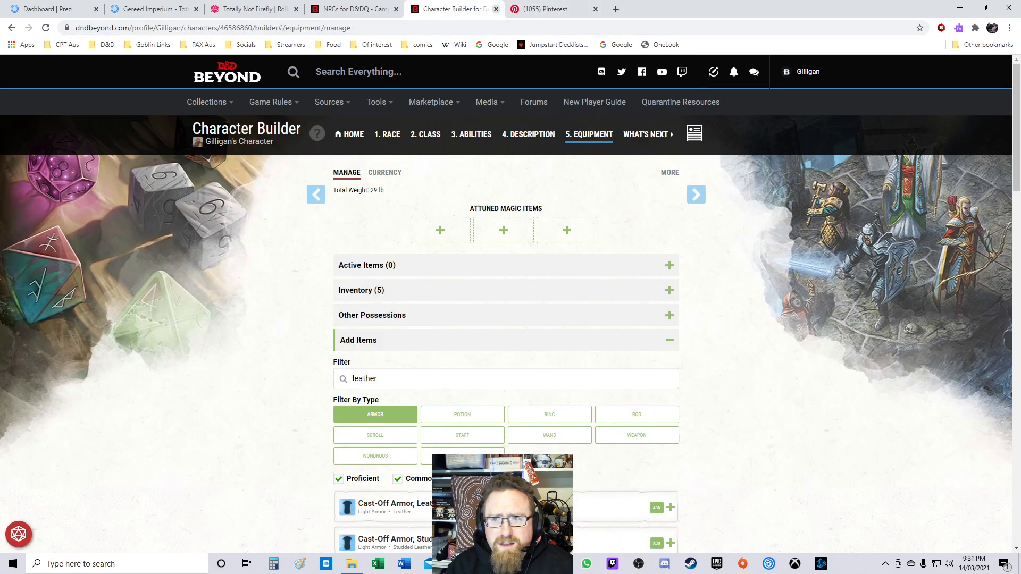
pyautogui.click(496, 9)
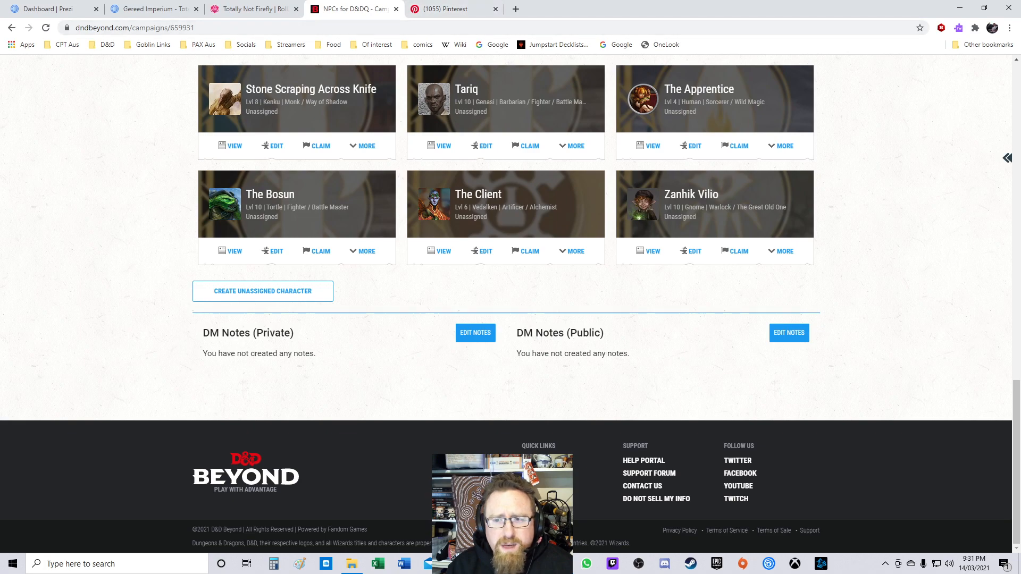
# Step: Scroll through the campaign's unassigned characters
pyautogui.scroll(3, 511, 288)
pyautogui.scroll(4, 510, 298)
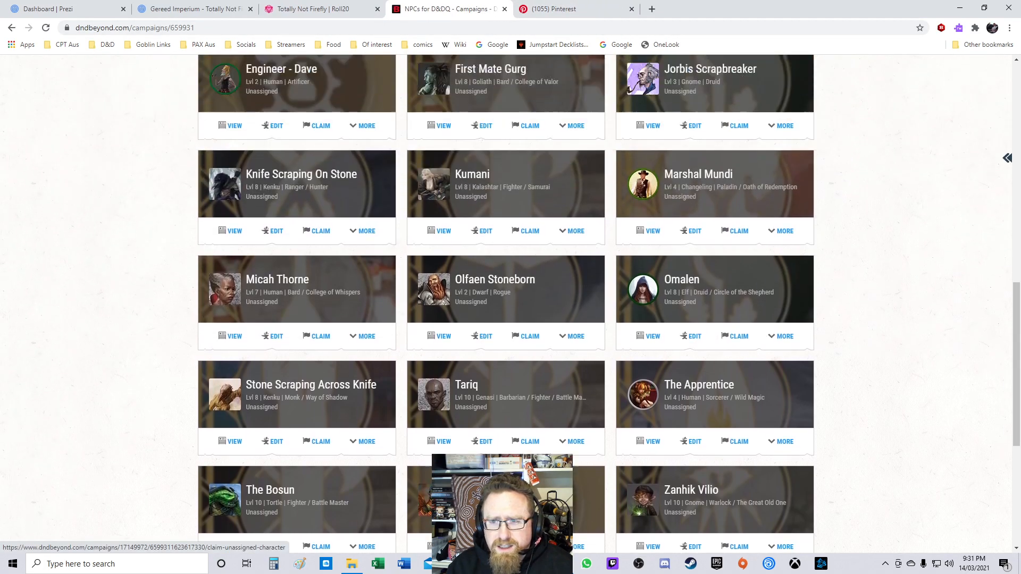
pyautogui.scroll(4, 511, 298)
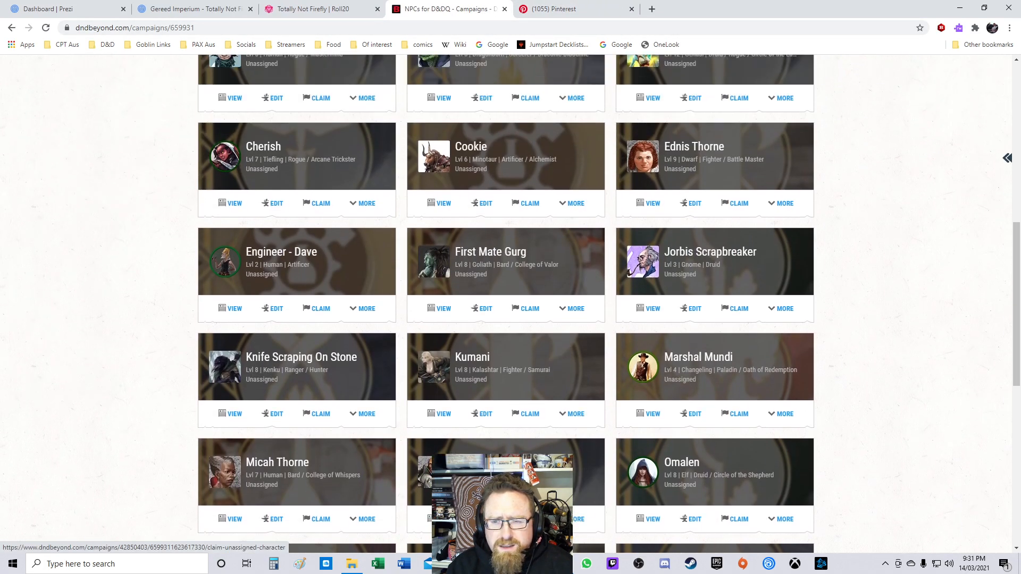
pyautogui.scroll(-2, 510, 298)
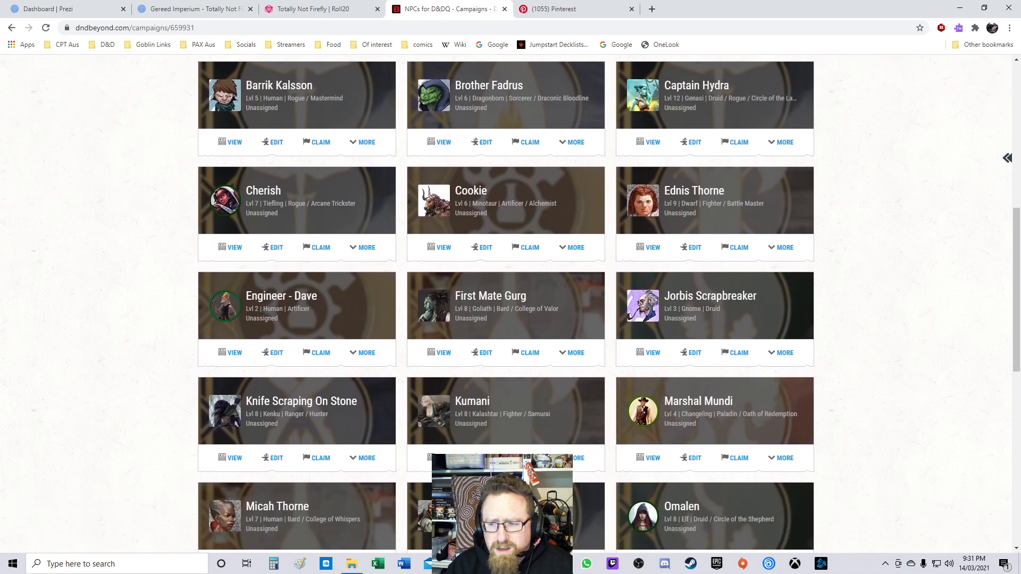
pyautogui.scroll(-3, 511, 303)
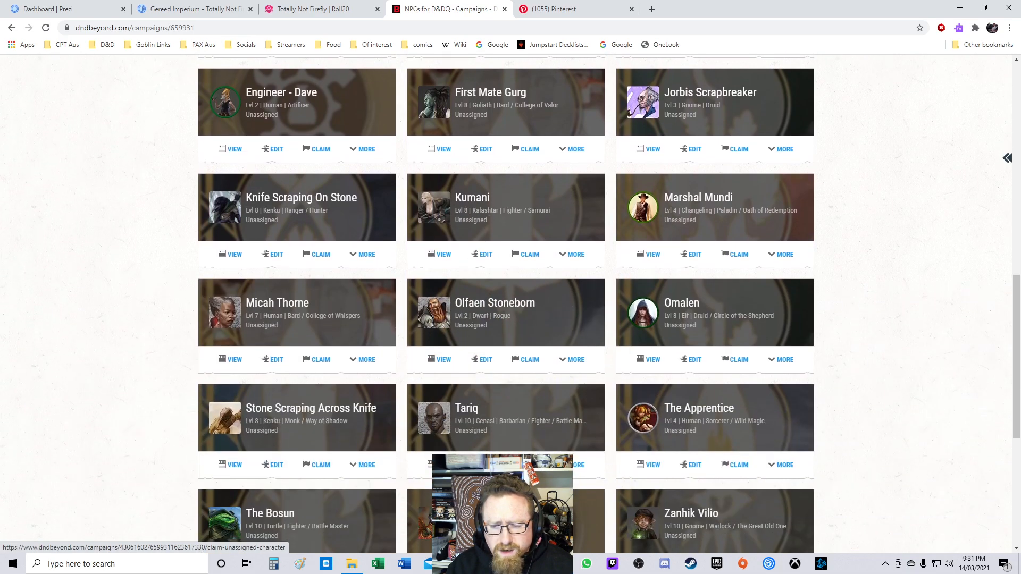
pyautogui.scroll(-2, 511, 298)
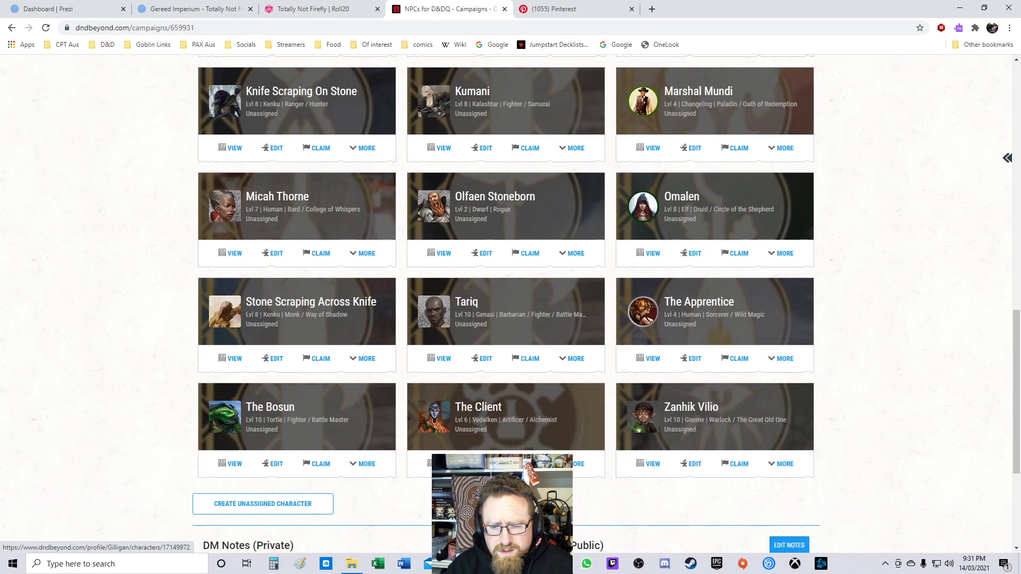
pyautogui.scroll(5, 510, 298)
pyautogui.scroll(3, 510, 298)
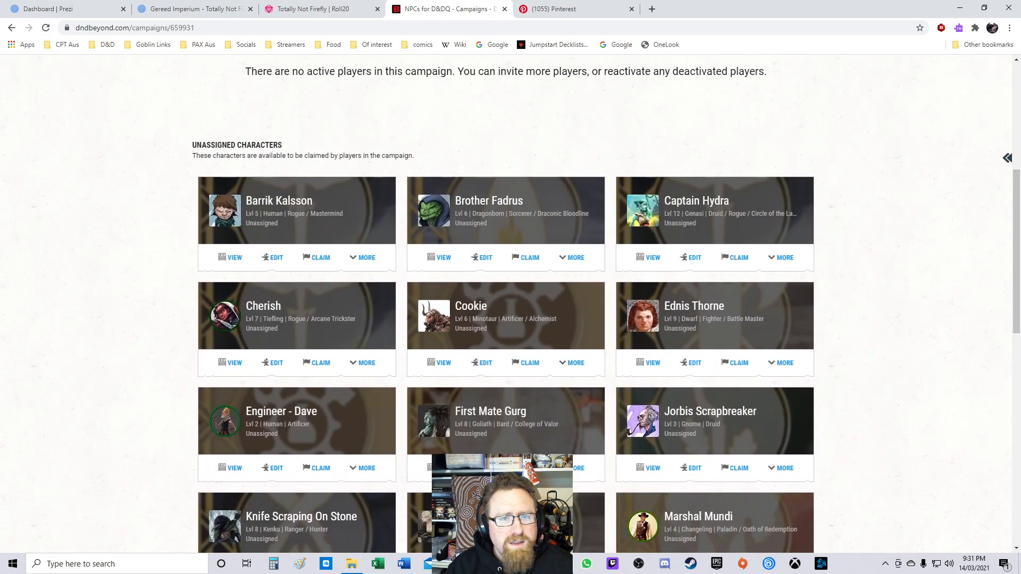
# Step: Reload the campaign page and open the newly added default-named monk character for editing
pyautogui.click(45, 27)
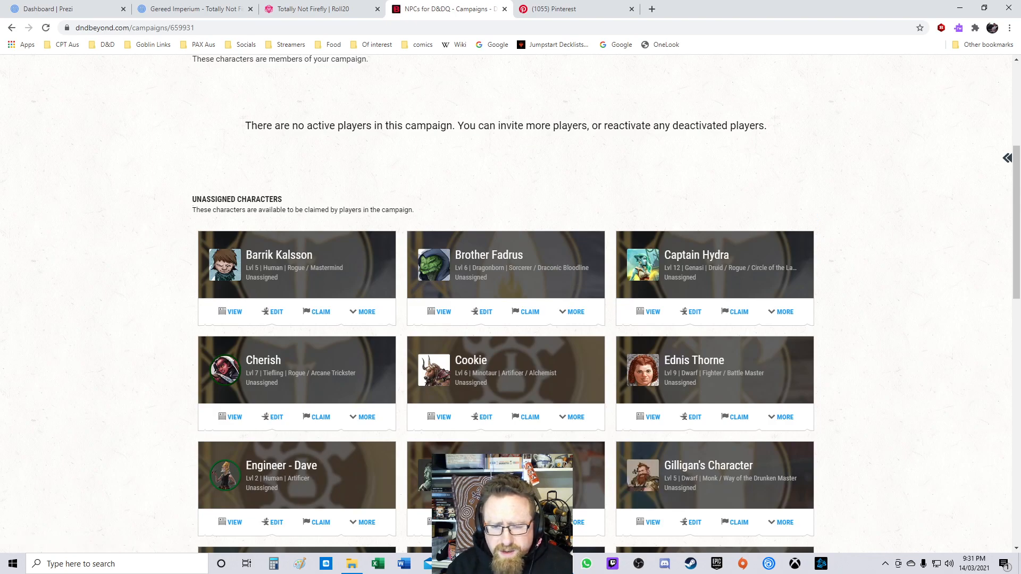
pyautogui.scroll(-3, 510, 304)
pyautogui.scroll(-1, 511, 303)
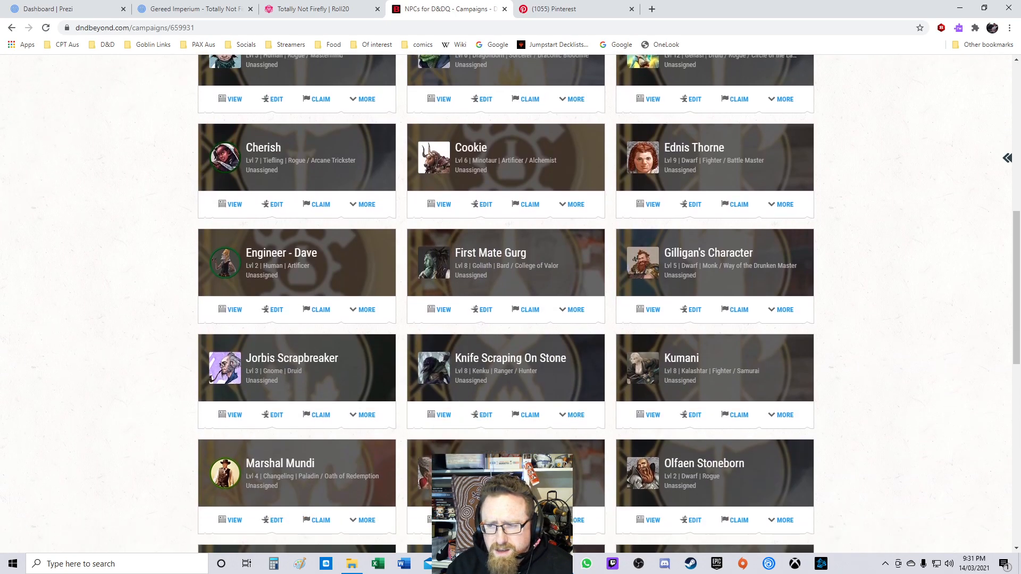
pyautogui.click(485, 521)
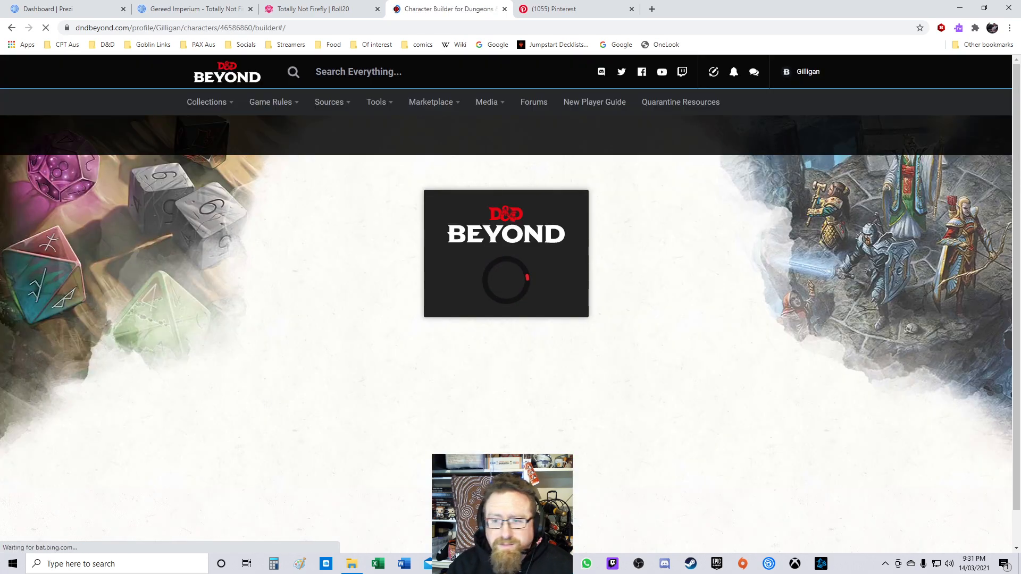
# Step: Rename the character Olgad Brynn and go to the character sheet, dismissing the Beyond 20 notice
pyautogui.moveTo(452, 193); pyautogui.dragTo(380, 193)
pyautogui.write('Olg')
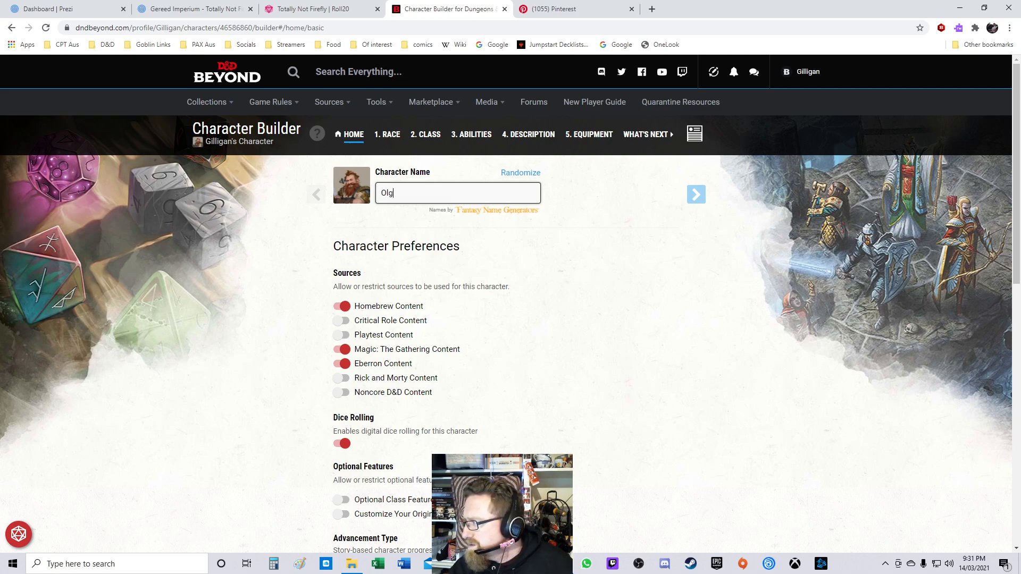
pyautogui.write('ad Brynn')
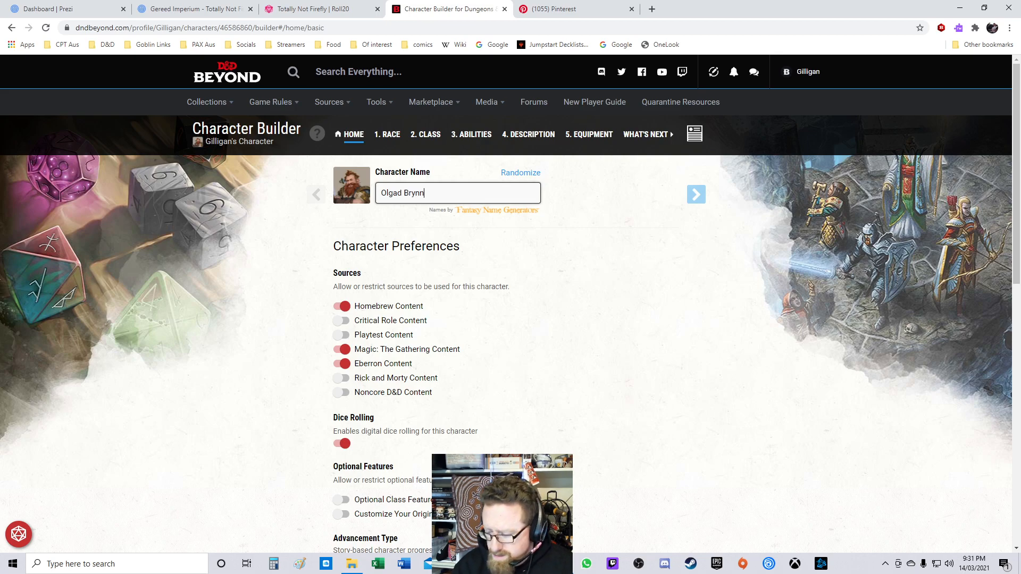
pyautogui.press('Return')
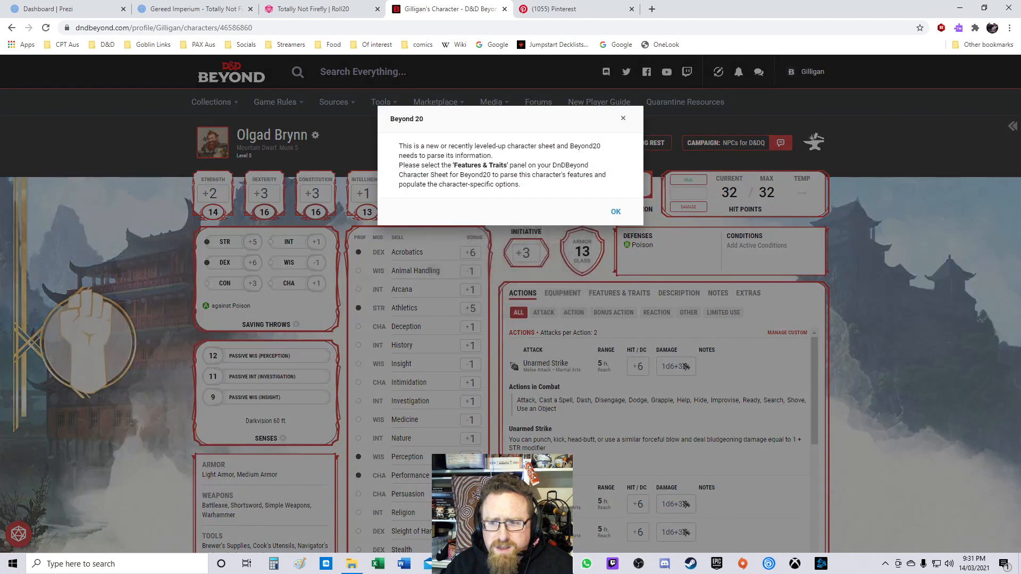
pyautogui.press('Return')
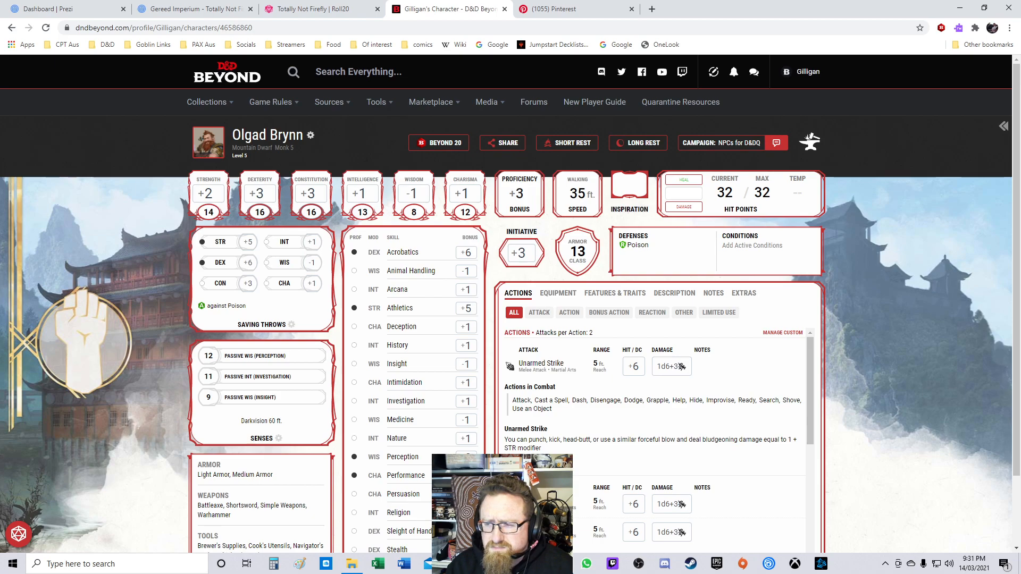
# Step: Open the character's level management and set the override hit points to 43
pyautogui.click(310, 135)
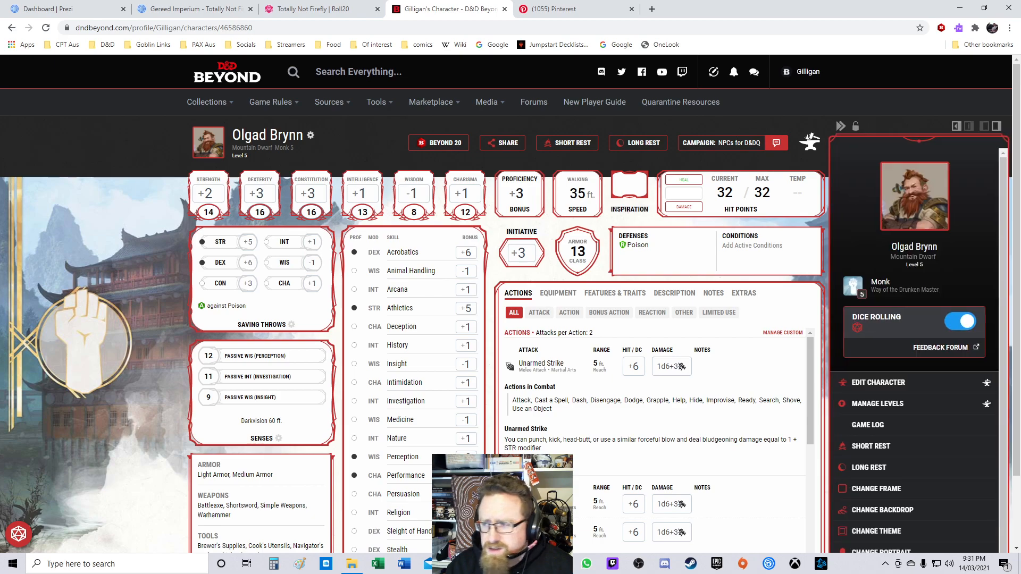
pyautogui.click(877, 404)
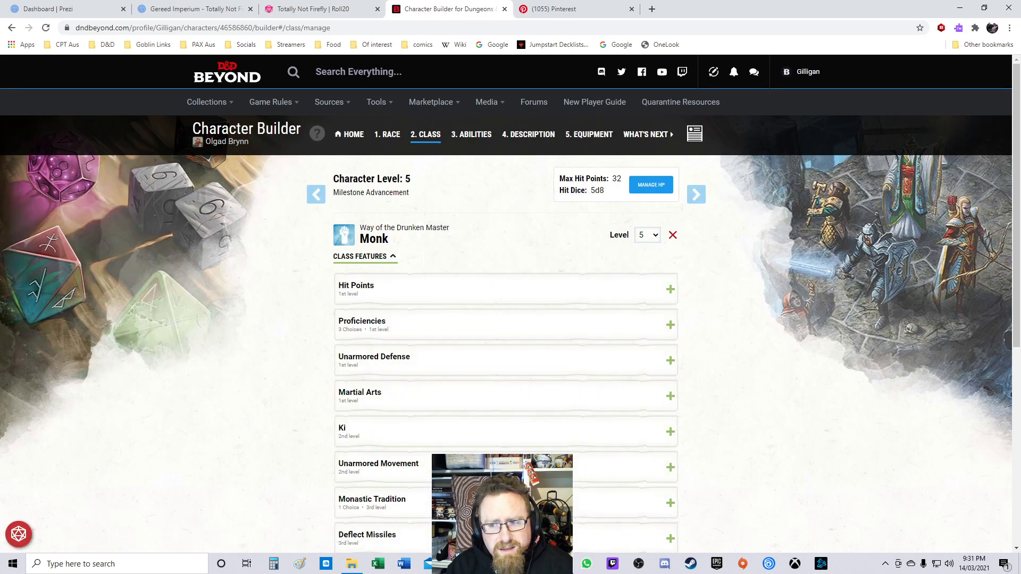
pyautogui.click(651, 185)
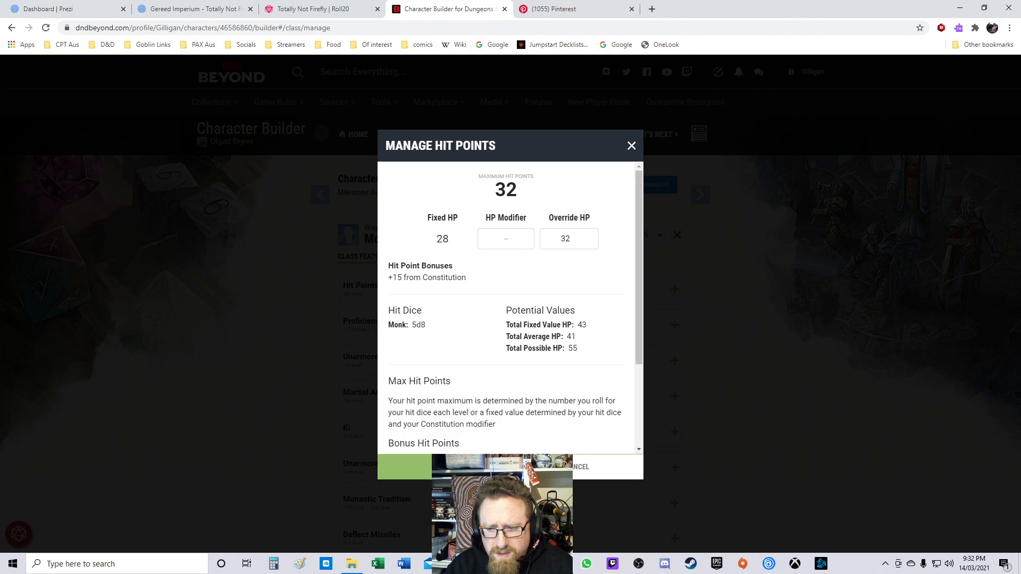
pyautogui.click(565, 239)
pyautogui.doubleClick(566, 239)
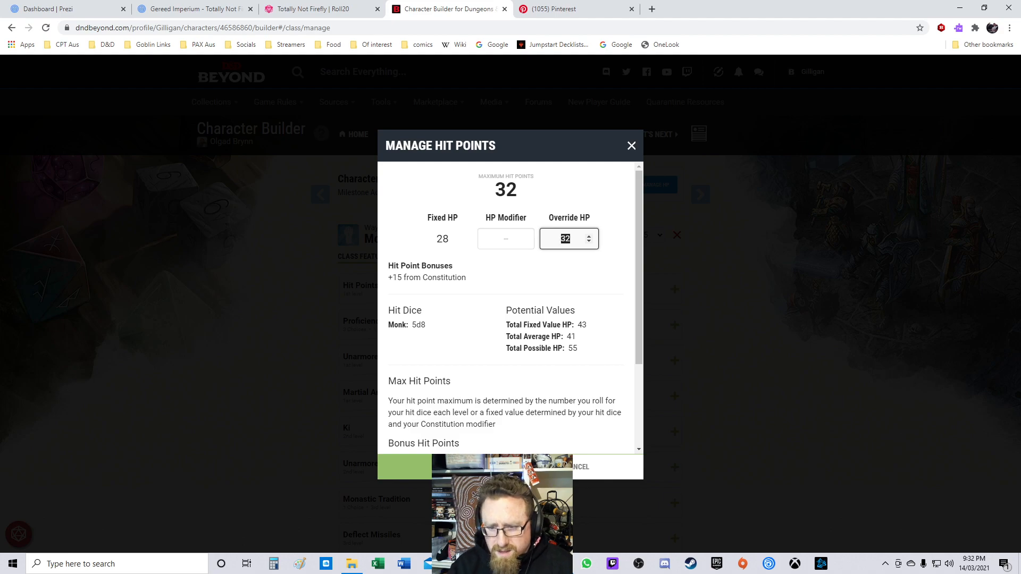
pyautogui.write('43')
pyautogui.press('Tab')
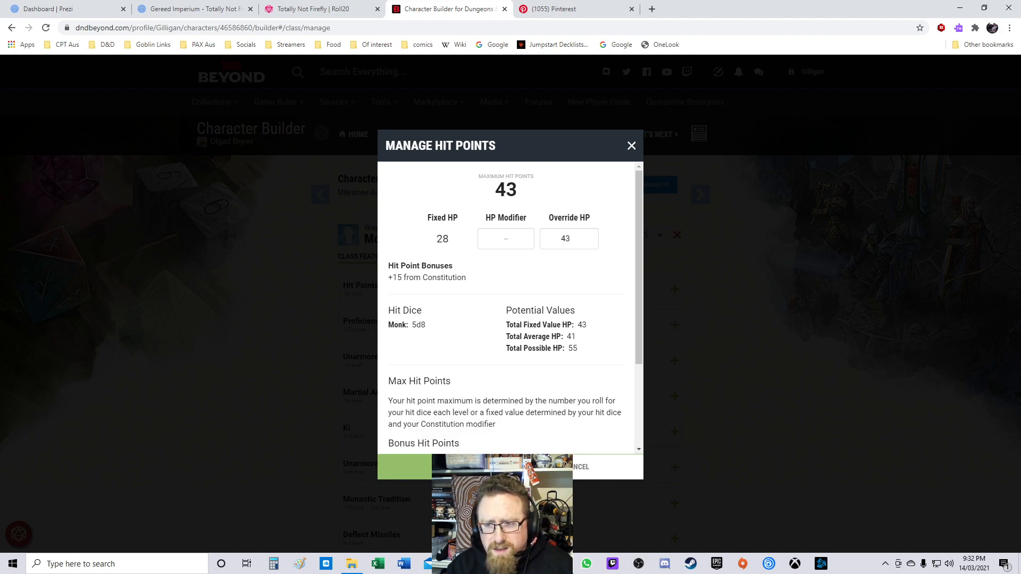
pyautogui.scroll(-3, 508, 308)
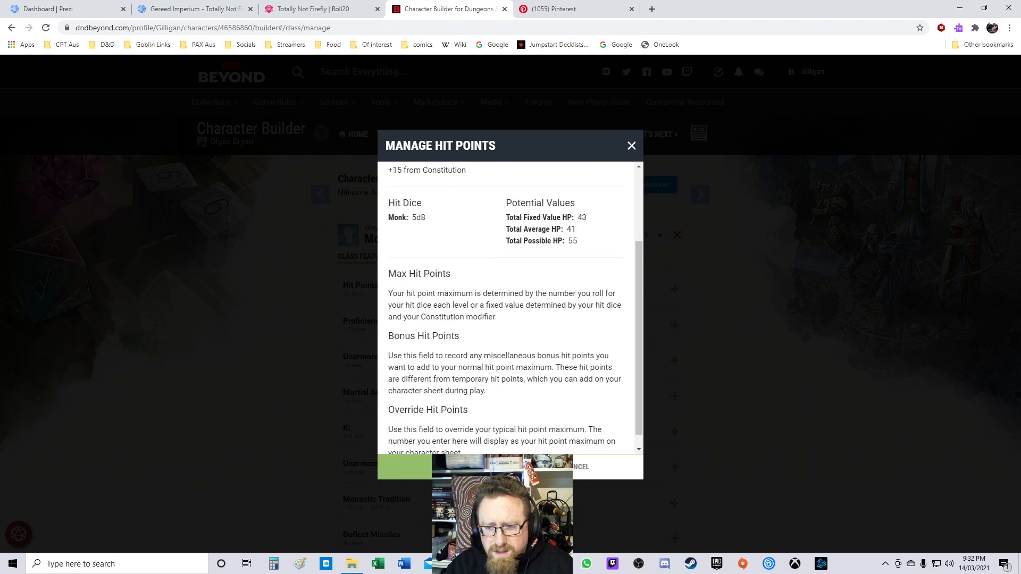
pyautogui.click(444, 467)
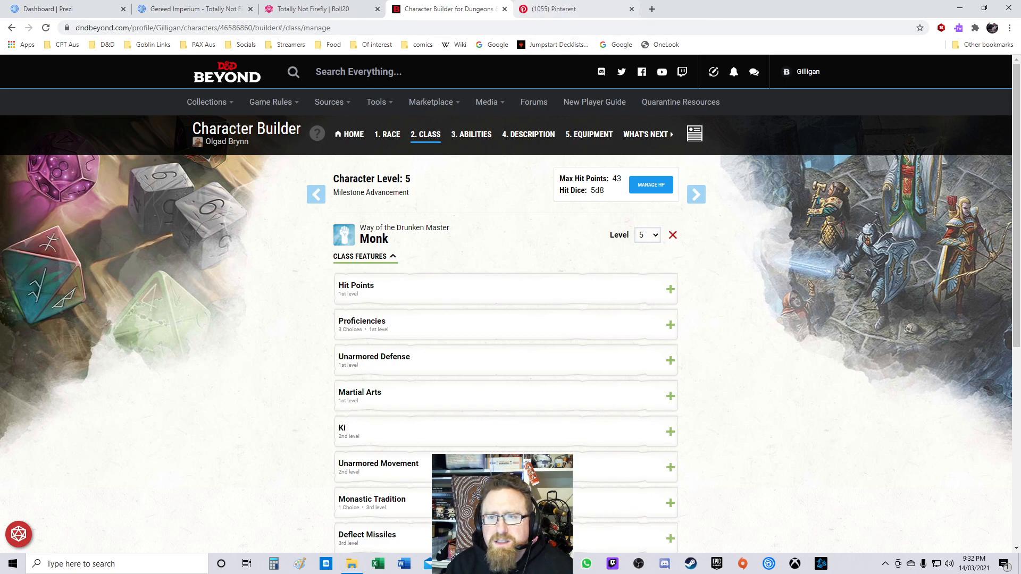
# Step: Switch to the Pinterest tab showing the dwarf reference art
pyautogui.click(505, 9)
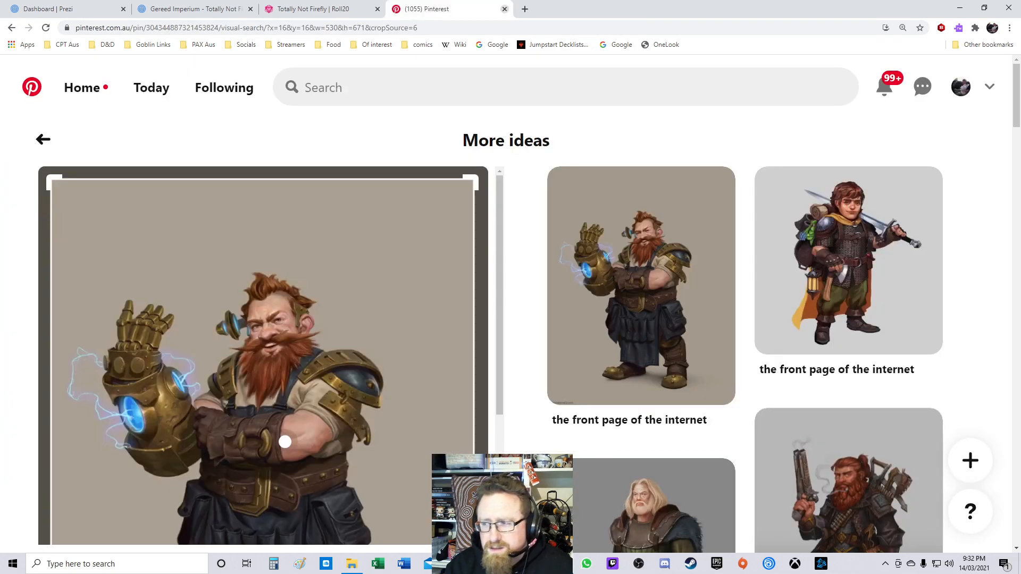
# Step: Switch to the campaign notes document and trim Captain Hydra's crew entry to 'Captain Hydra - Water Genasi'
pyautogui.scroll(-5, 659, 271)
pyautogui.scroll(5, 660, 271)
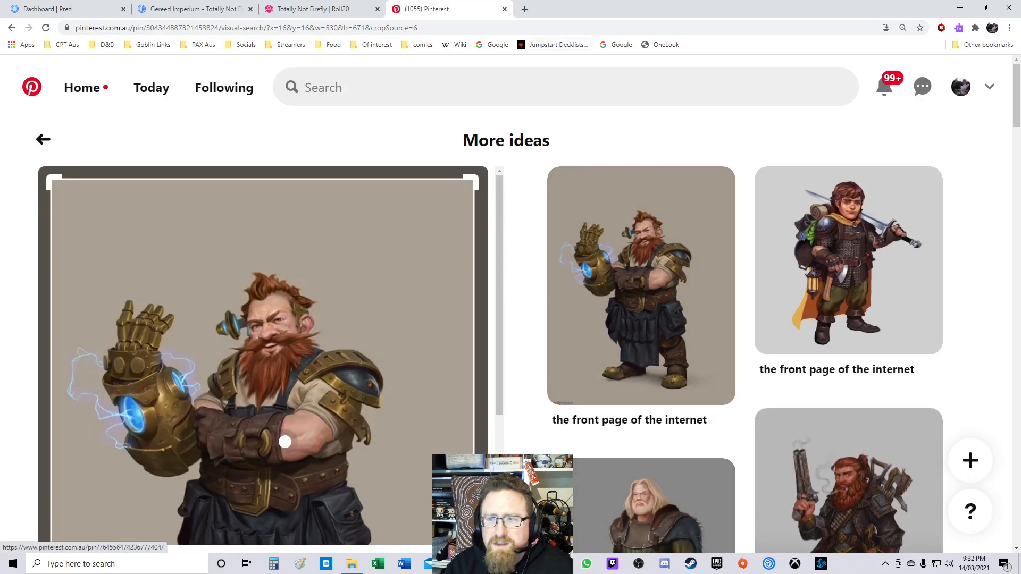
pyautogui.click(504, 9)
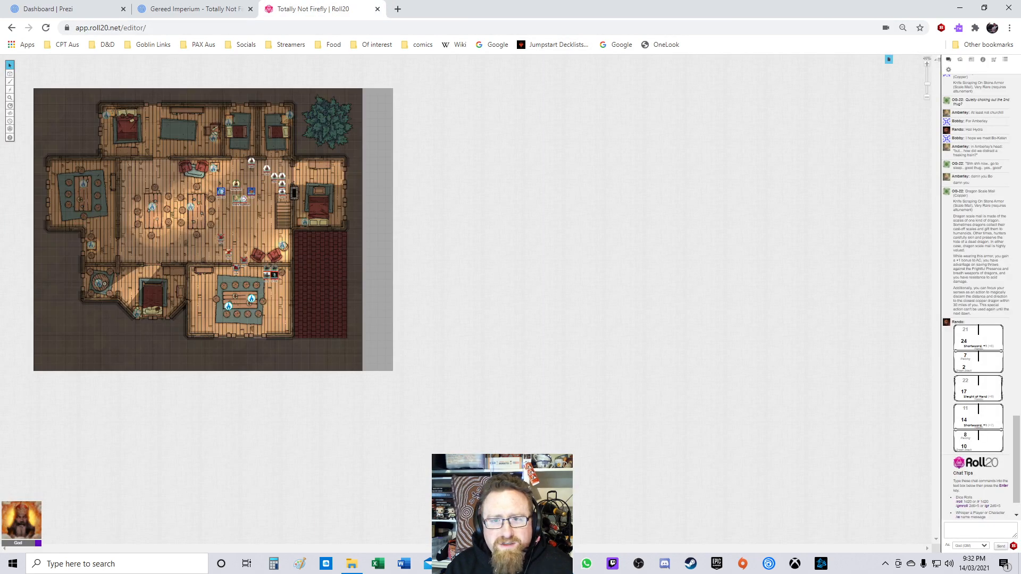
pyautogui.hotkey('alt', 'Tab')
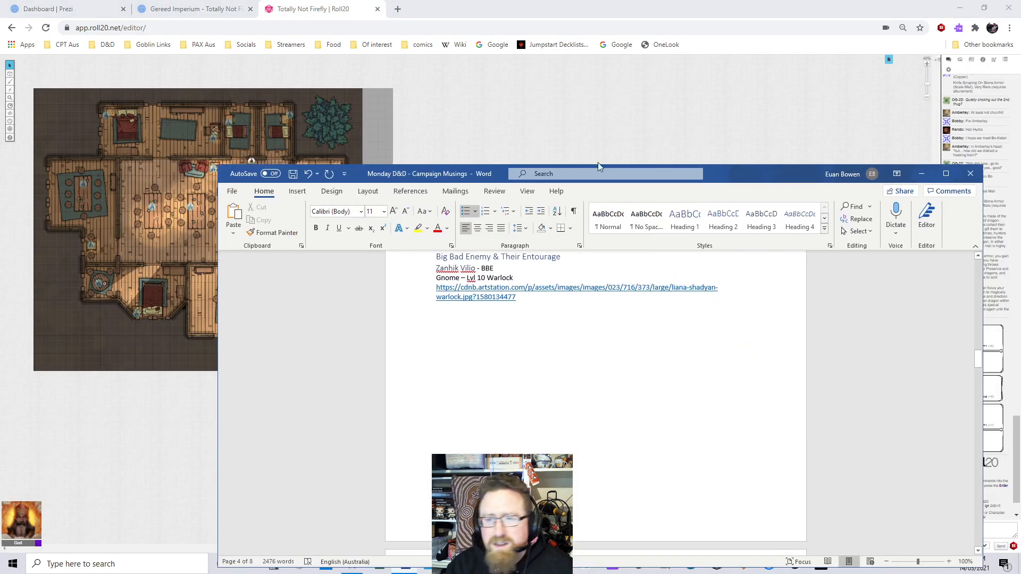
pyautogui.scroll(-1, 550, 311)
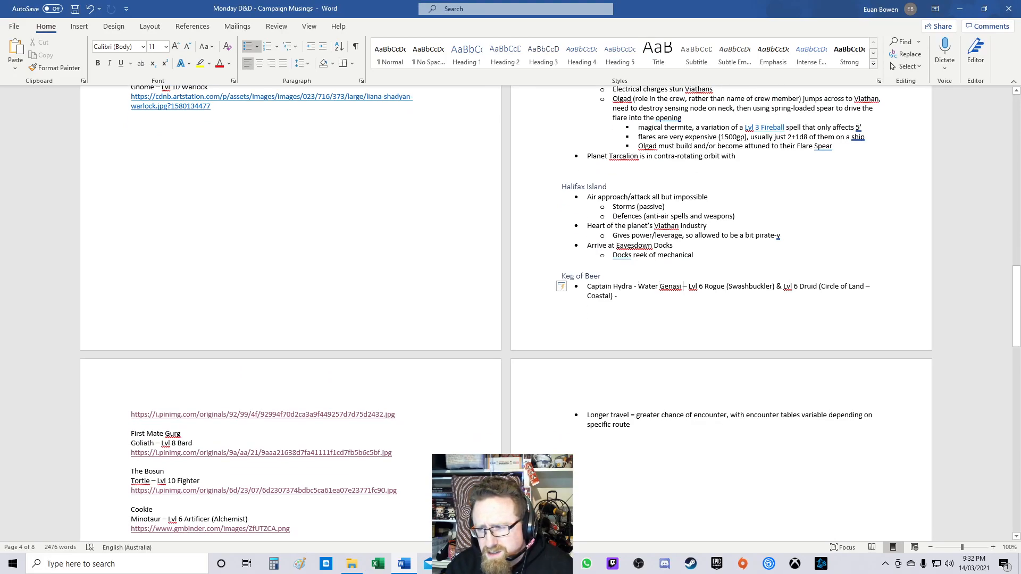
pyautogui.hotkey('ctrl', 'shift', 'Down')
pyautogui.press('Delete')
pyautogui.hotkey('ctrl', 'shift', 'Down')
pyautogui.press('Delete')
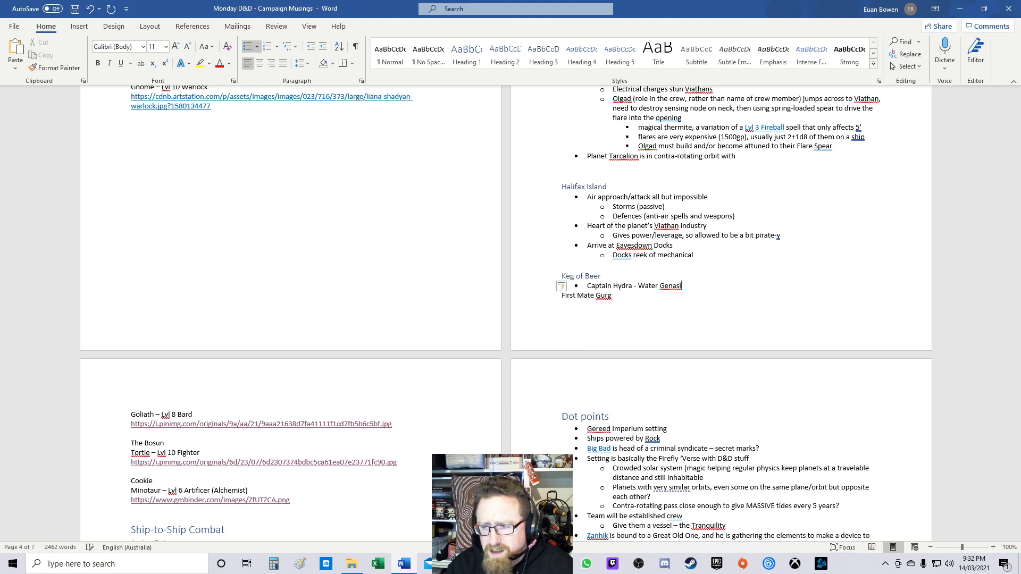
pyautogui.press('Delete')
pyautogui.press('Return')
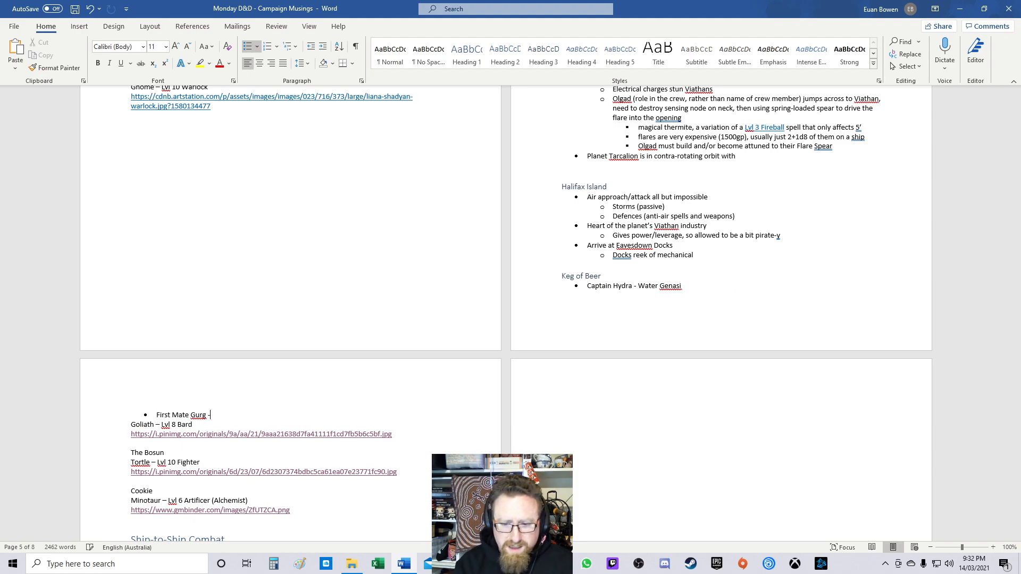
# Step: Condense the First Mate's entry into a bullet reading 'First Mate Gurg – Goliath', removing its level and image link
pyautogui.press('Delete')
pyautogui.write('Goliath')
pyautogui.hotkey('ctrl', 'shift', 'Right')
pyautogui.hotkey('shift', 'End')
pyautogui.press('Delete')
pyautogui.hotkey('shift', 'End')
pyautogui.press('Delete')
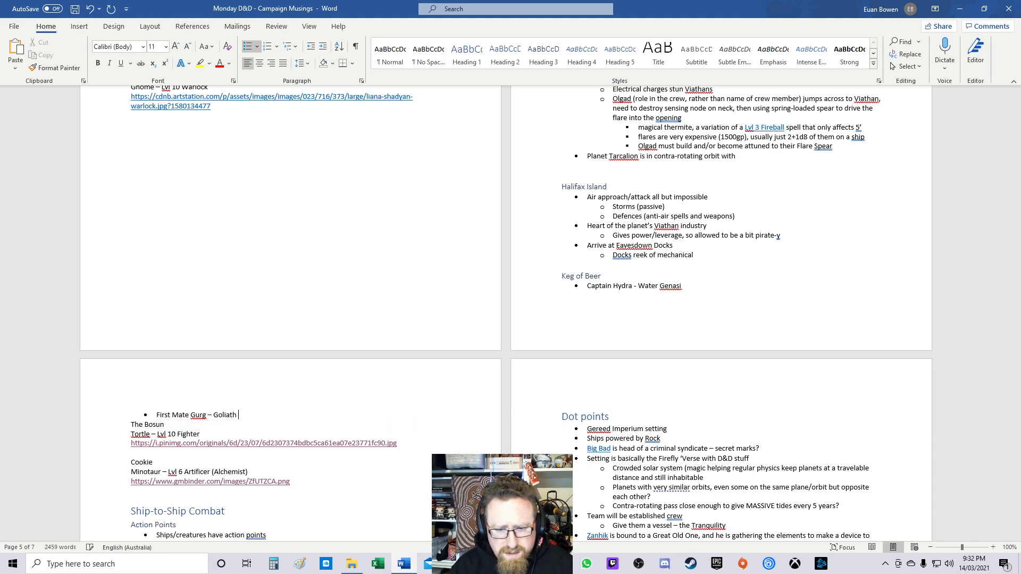
pyautogui.press('Delete')
pyautogui.press('Return')
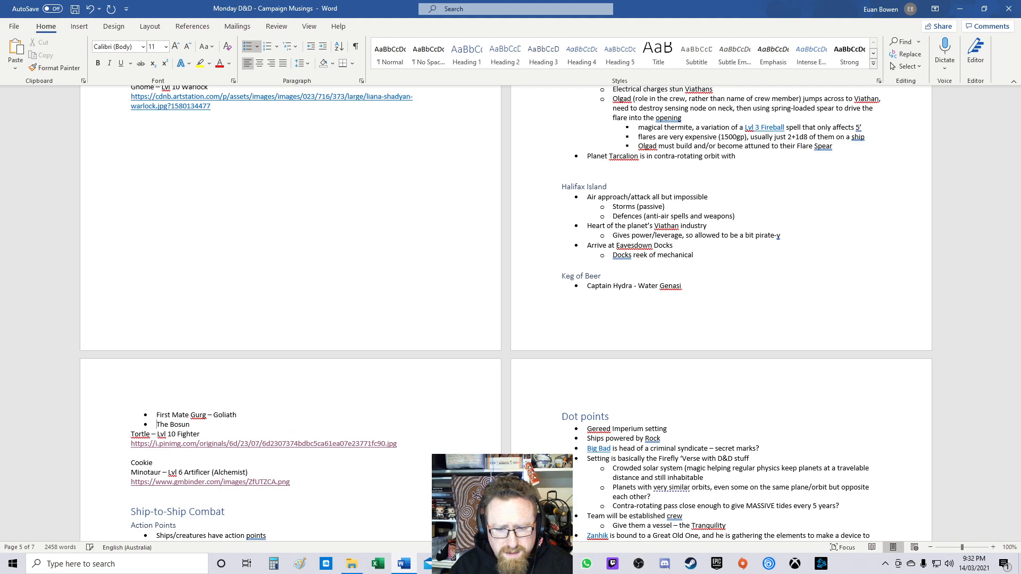
# Step: Condense the Bosun's entry into a bullet reading 'The Bosun – Snapping Tortle', removing its level and image link
pyautogui.press('End')
pyautogui.press('Delete')
pyautogui.write('- Snapping')
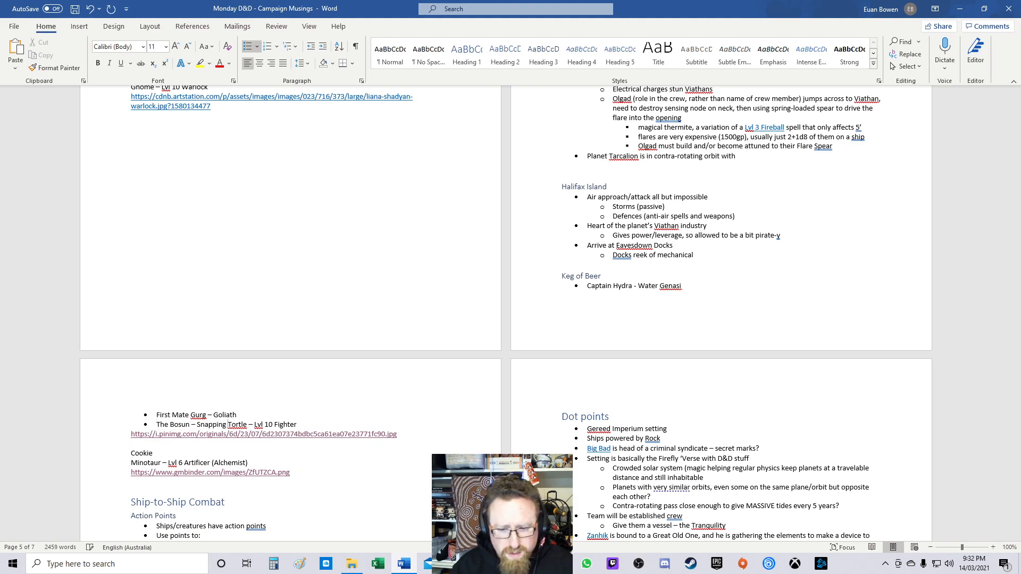
pyautogui.hotkey('ctrl', 'Right')
pyautogui.hotkey('ctrl', 'shift', 'Right')
pyautogui.hotkey('ctrl', 'shift', 'Right')
pyautogui.hotkey('ctrl', 'shift', 'Right')
pyautogui.hotkey('ctrl', 'shift', 'Right')
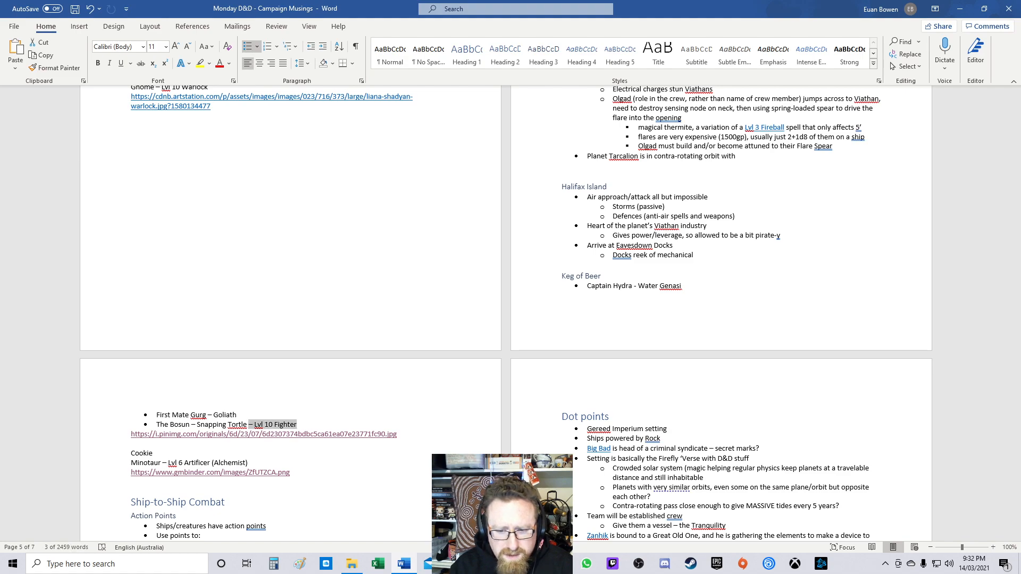
pyautogui.press('Delete')
pyautogui.press('Delete')
pyautogui.press('Delete')
pyautogui.press('Delete')
pyautogui.press('Delete')
pyautogui.press('Delete')
# Step: Condense the Cookie entry into a bullet reading 'Cookie – Minotaur', removing its class and link
pyautogui.press('Delete')
pyautogui.press('Return')
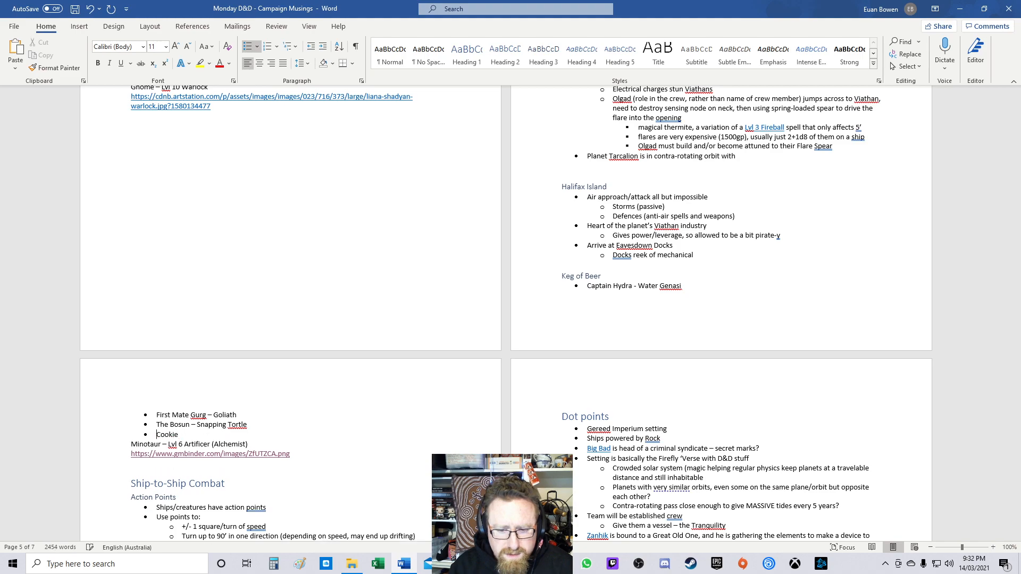
pyautogui.press('Delete')
pyautogui.write('-')
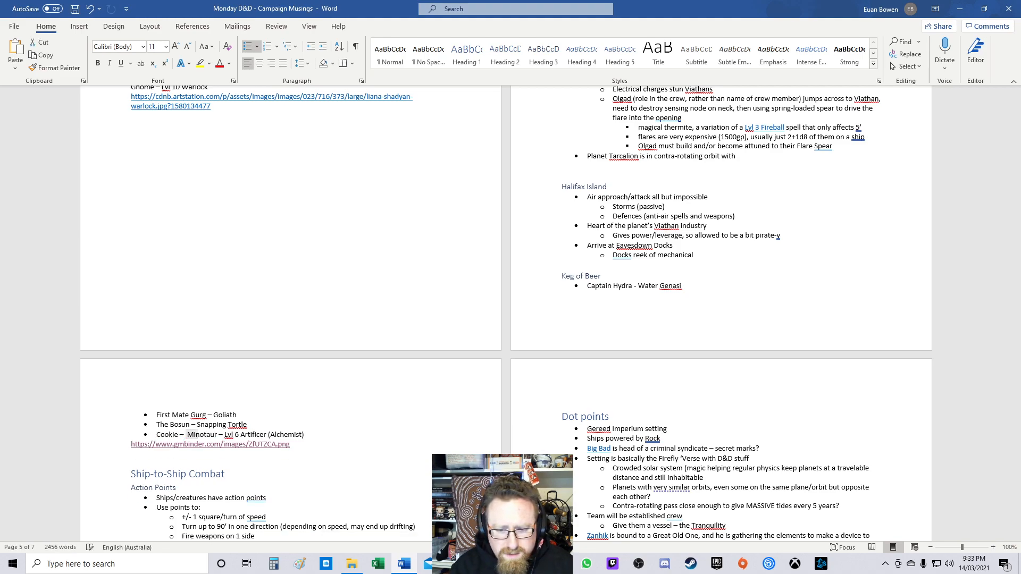
pyautogui.press('BackSpace')
pyautogui.hotkey('ctrl', 'Right')
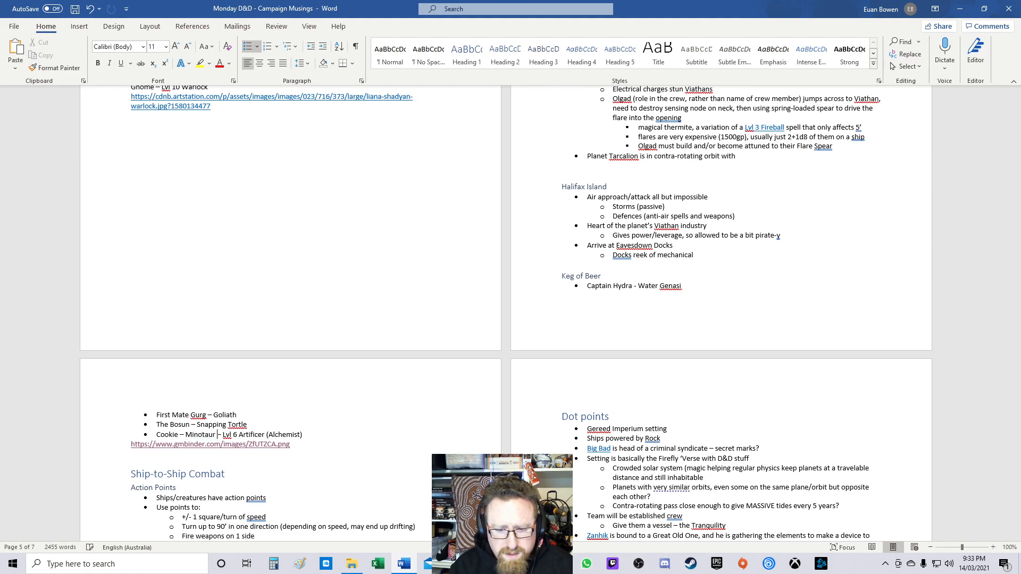
pyautogui.hotkey('shift', 'End')
pyautogui.press('Delete')
pyautogui.hotkey('shift', 'End')
pyautogui.press('Delete')
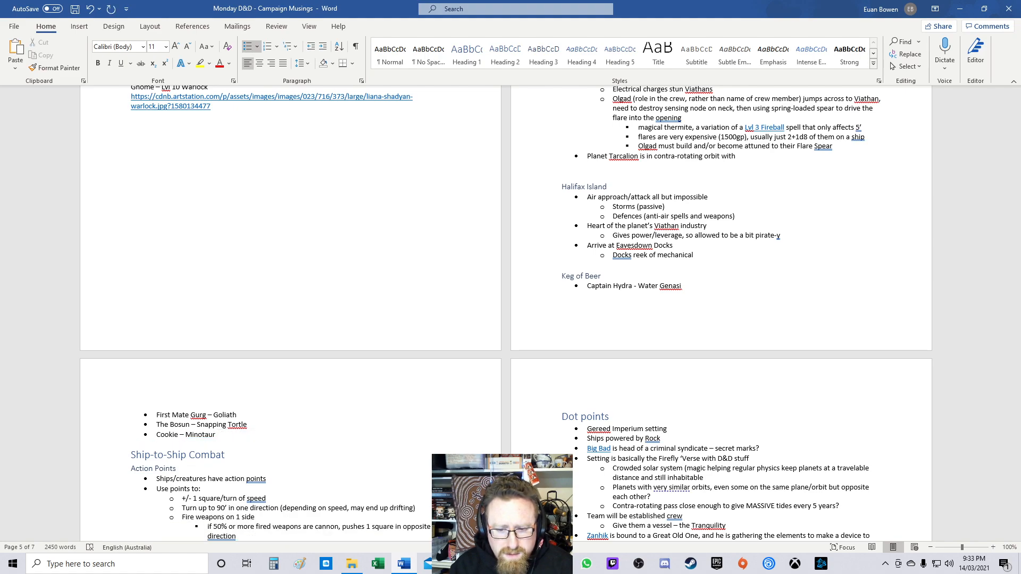
# Step: Add a new crew bullet reading 'Olgad Brynn – Dwarf'
pyautogui.press('Return')
pyautogui.write('Olgad Brynn -  D')
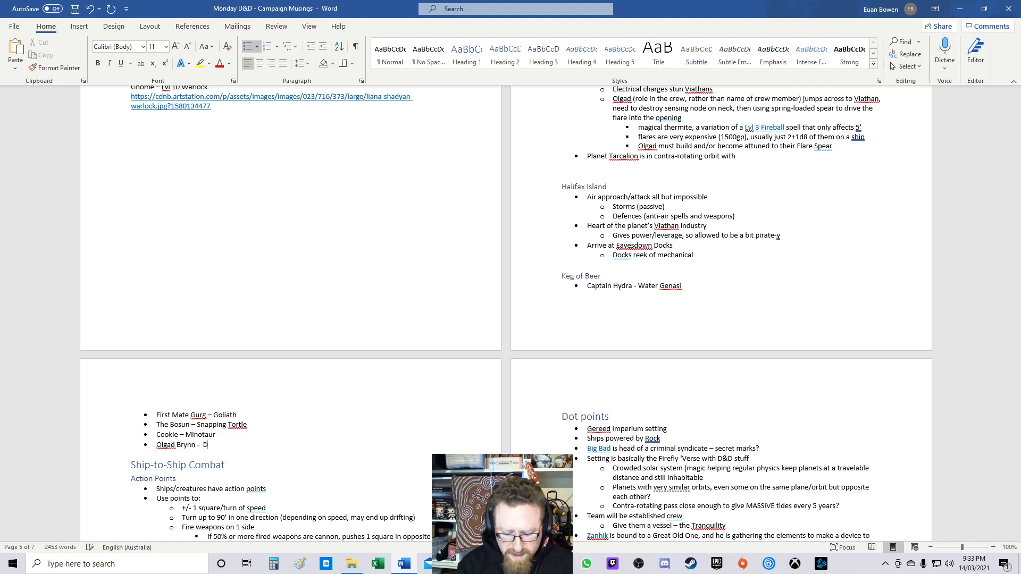
pyautogui.write('warf;')
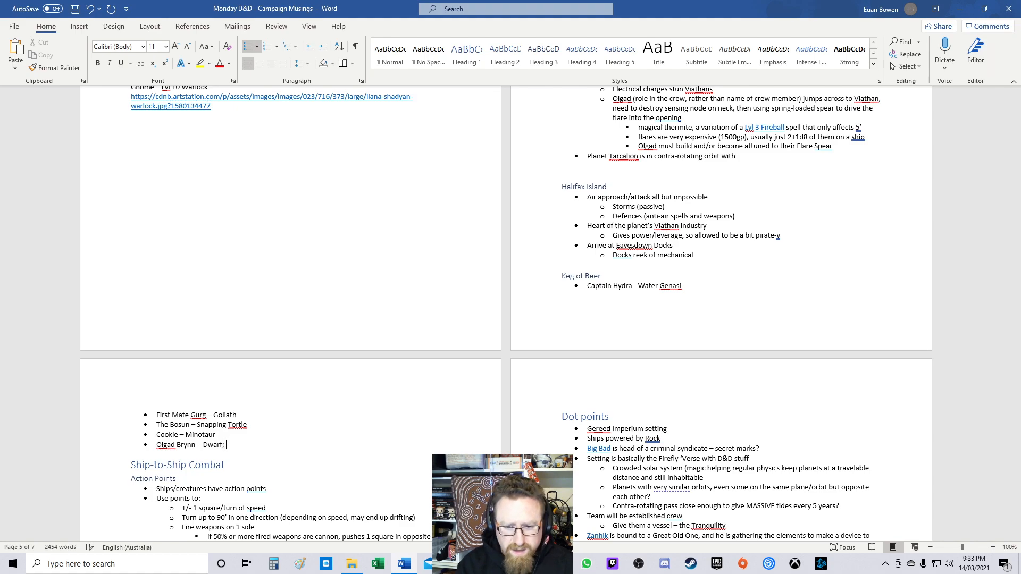
pyautogui.press('BackSpace')
pyautogui.press('BackSpace')
pyautogui.press('BackSpace')
pyautogui.write('d')
pyautogui.hotkey('ctrl', 'shift', 'Left')
pyautogui.hotkey('ctrl', 'shift', 'Left')
pyautogui.hotkey('shift', 'Left')
pyautogui.write('n - Dw')
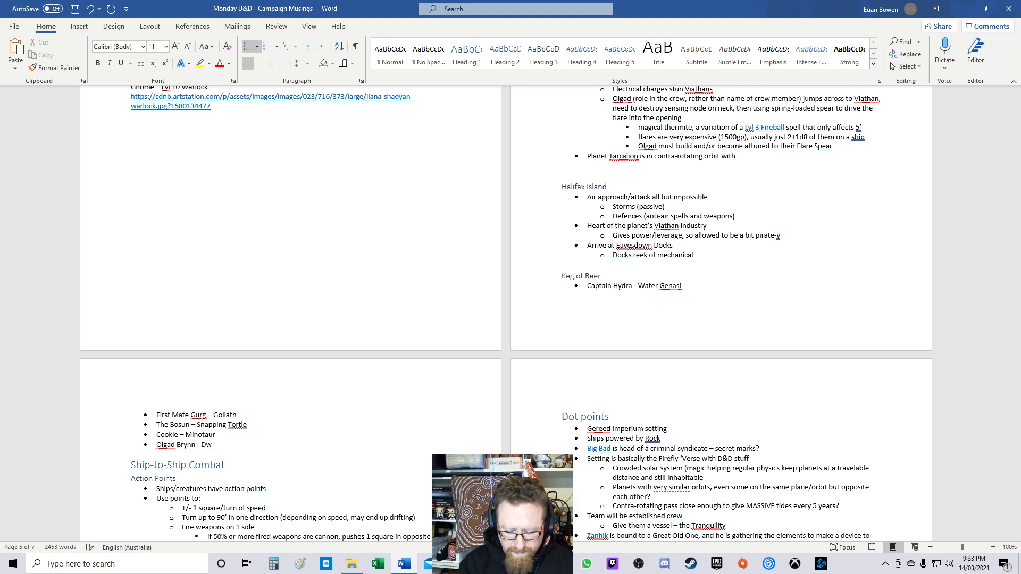
pyautogui.write('arf; ')
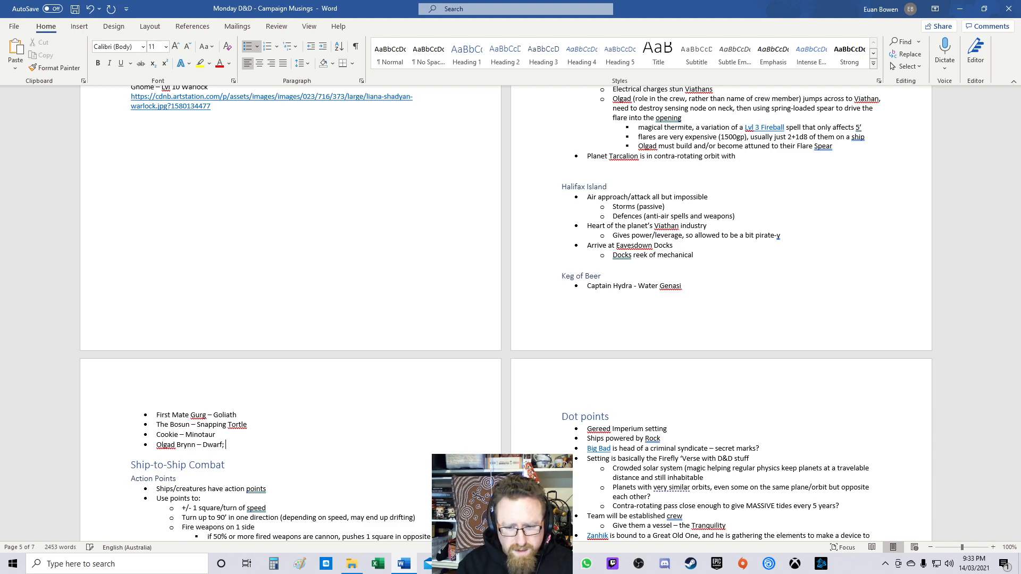
pyautogui.write('Au')
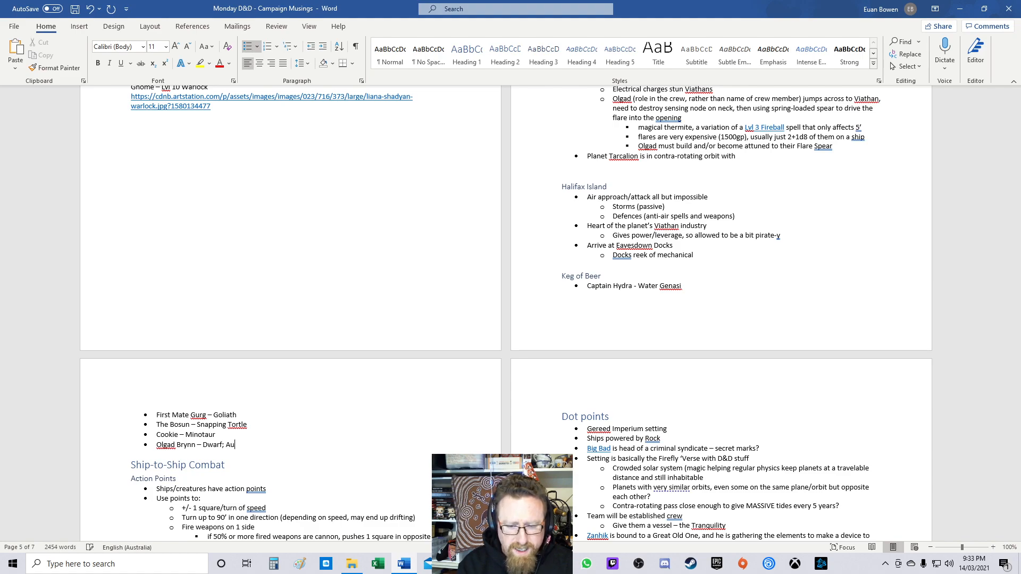
pyautogui.write('s-as ')
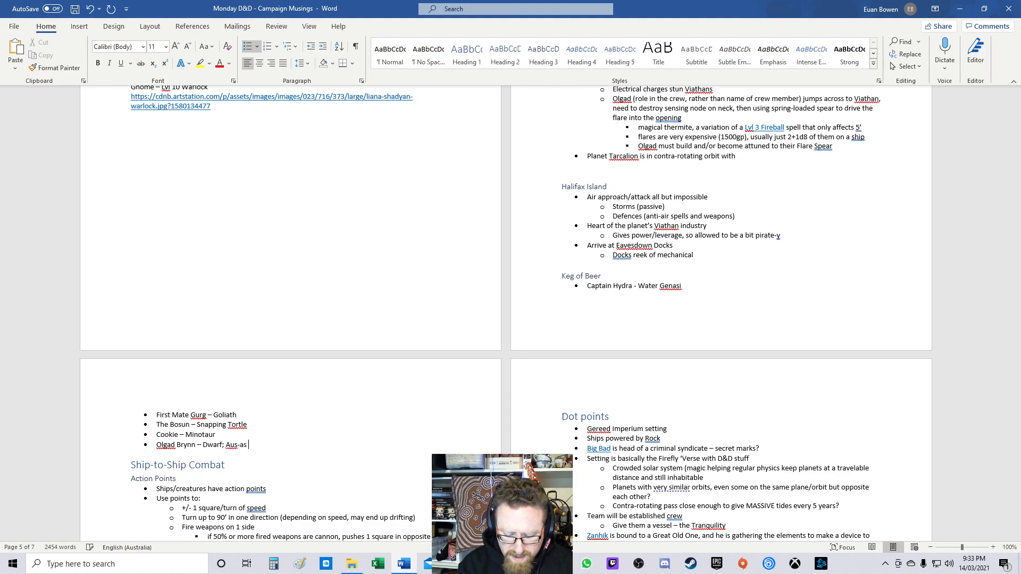
pyautogui.write('accents')
# Step: Append '; Aus-as accent' to Olgad Brynn's crew line
pyautogui.press('BackSpace')
pyautogui.press('Up')
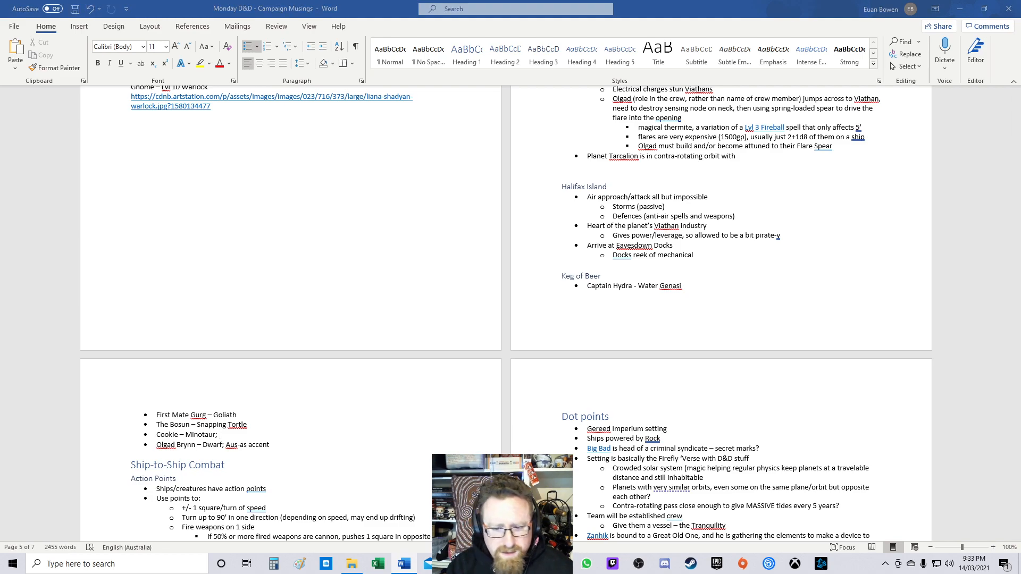
# Step: Extend Captain Hydra's line with '; cheerful, swashbuckling'
pyautogui.scroll(1, 506, 313)
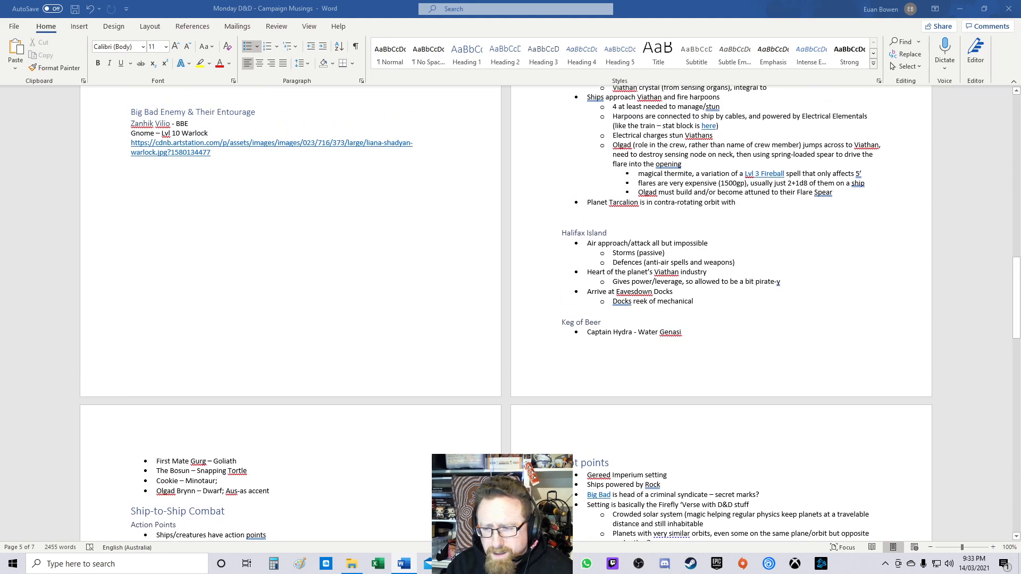
pyautogui.click(682, 312)
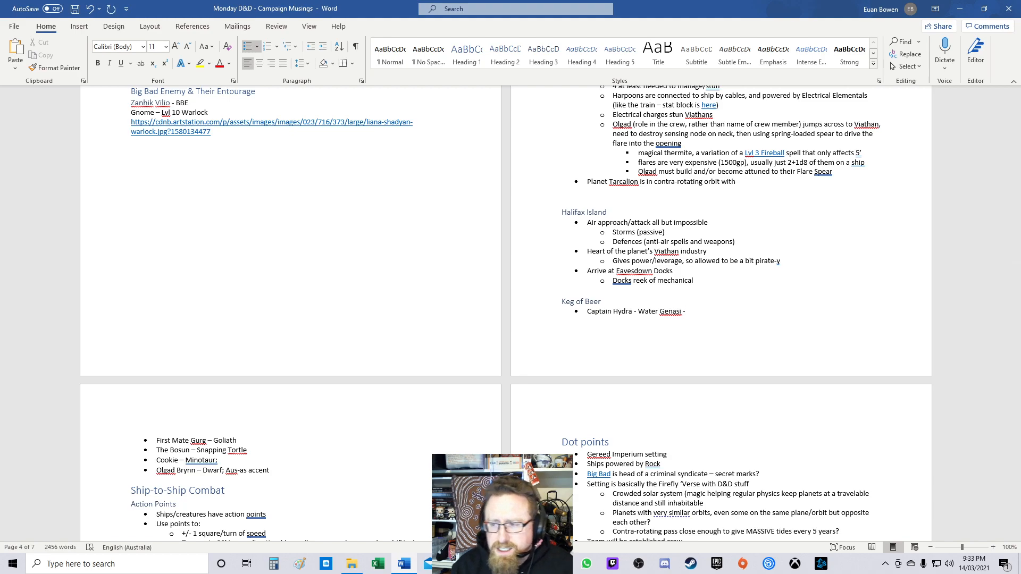
pyautogui.press('BackSpace')
pyautogui.press('BackSpace')
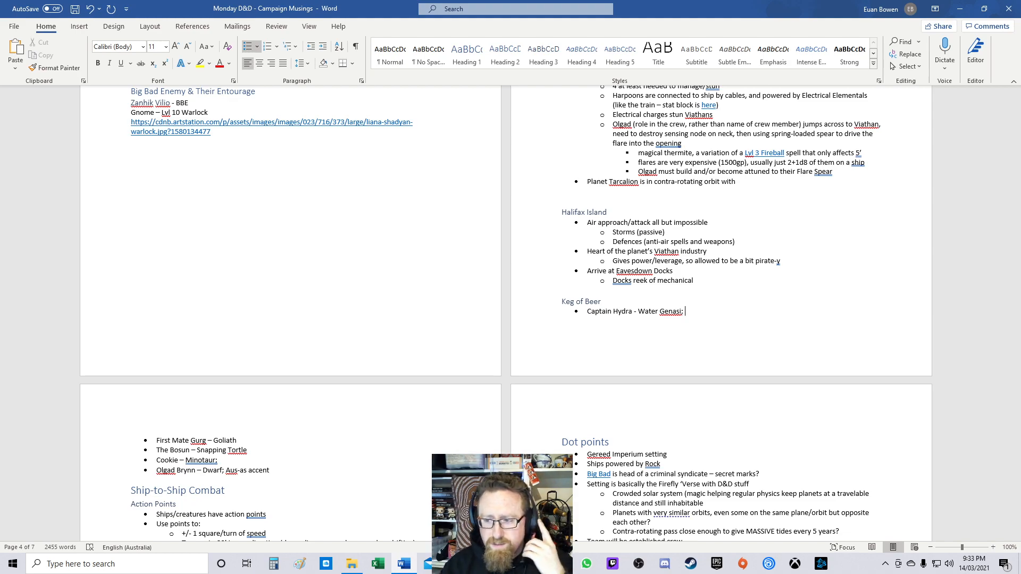
pyautogui.write('cheerful, swahsbuc')
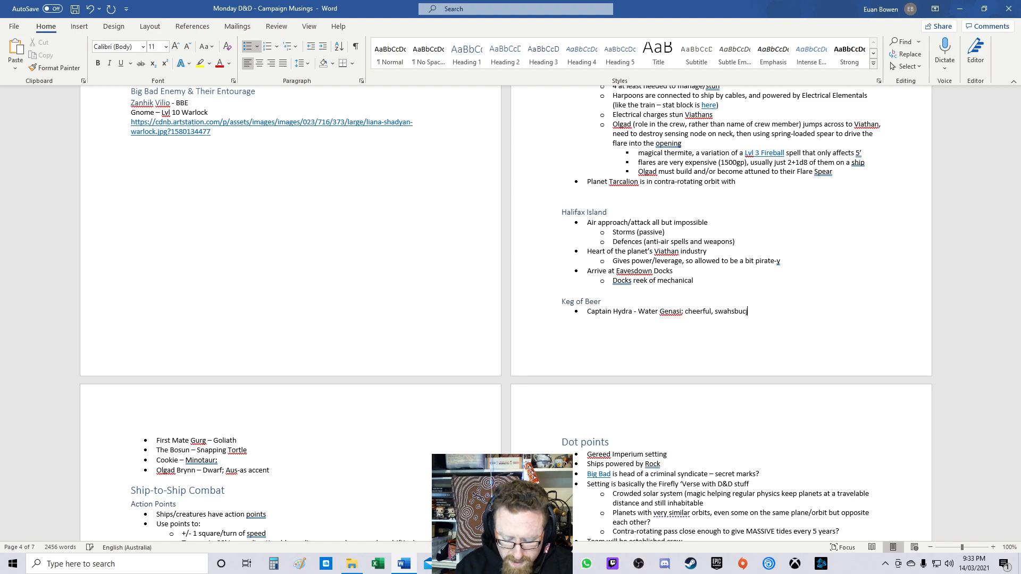
pyautogui.press('BackSpace')
pyautogui.press('BackSpace')
pyautogui.press('BackSpace')
pyautogui.press('BackSpace')
pyautogui.press('BackSpace')
pyautogui.write('shbuckling')
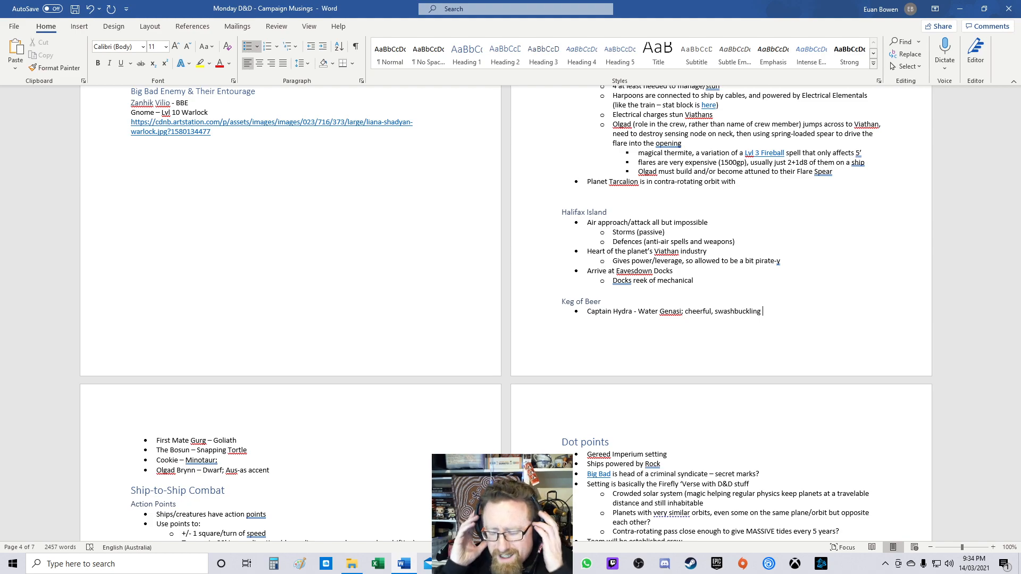
# Step: Finish Captain Hydra's description with 'pirate voice', replacing an attempted 'Cornish/' wording
pyautogui.write('Cornish/')
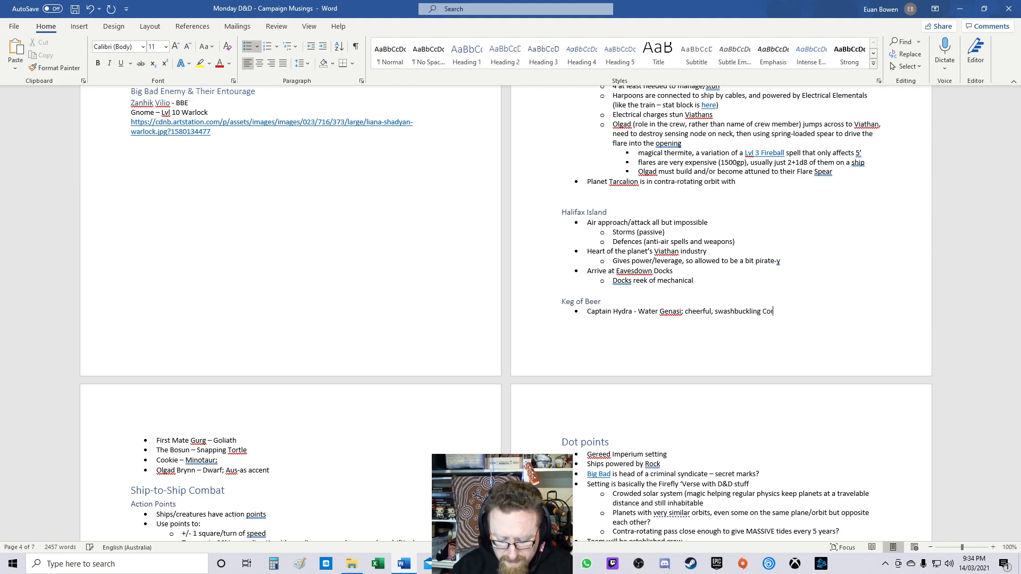
pyautogui.hotkey('ctrl', 'shift', 'Left')
pyautogui.hotkey('ctrl', 'shift', 'Left')
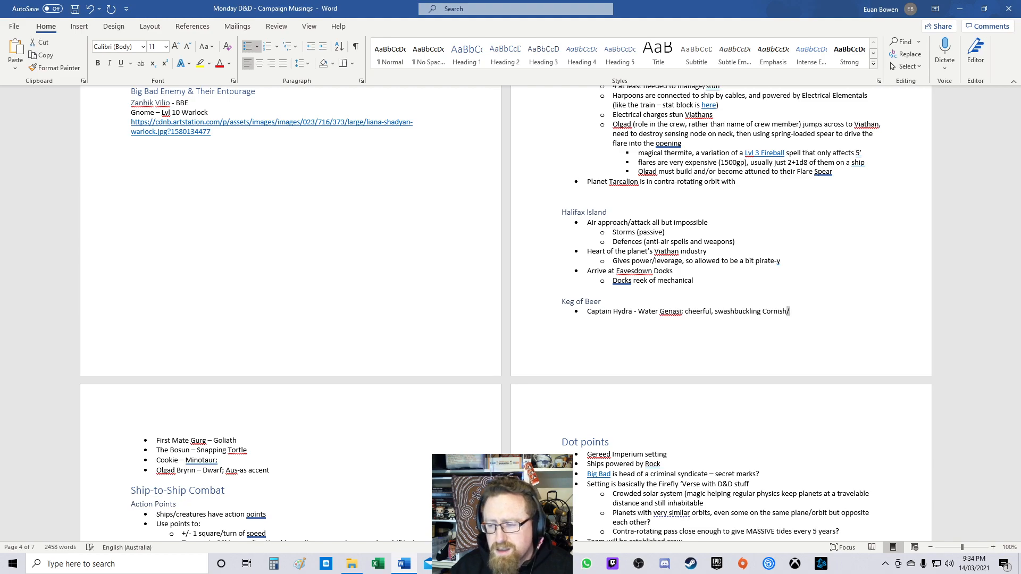
pyautogui.press('Right')
pyautogui.hotkey('ctrl', 'shift', 'Left')
pyautogui.hotkey('ctrl', 'shift', 'Left')
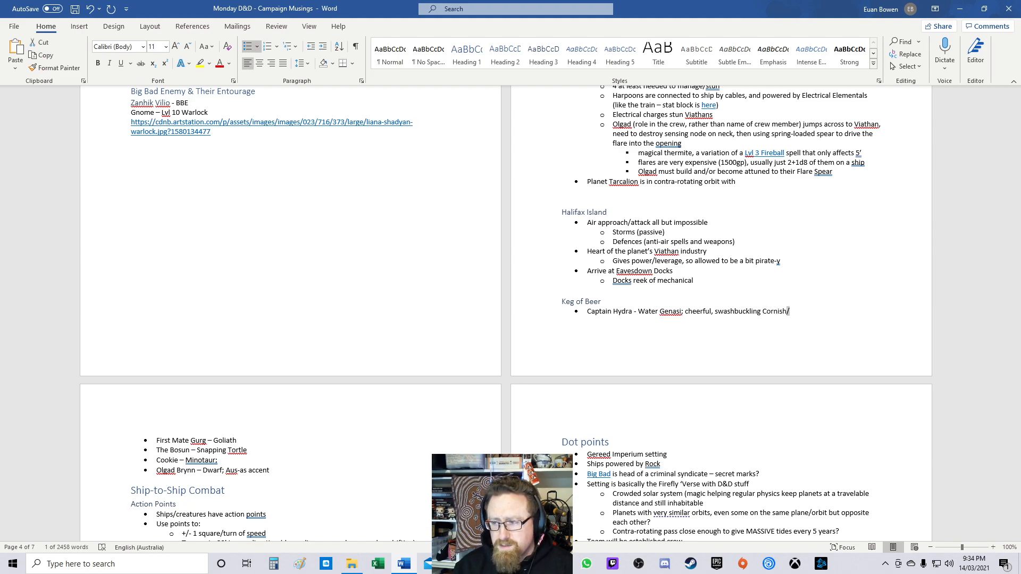
pyautogui.write('pirate voice')
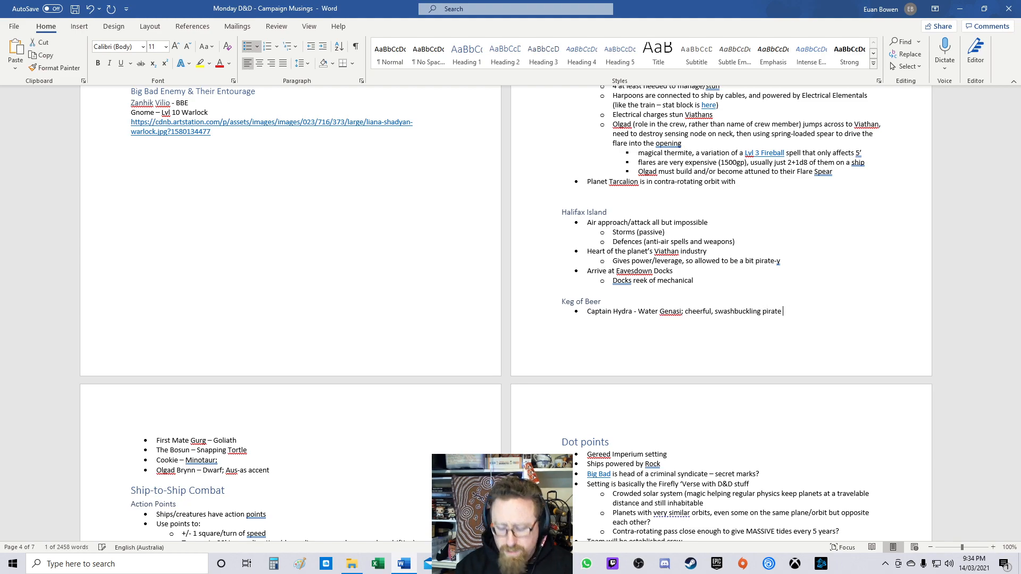
pyautogui.press('Down')
pyautogui.press('Down')
pyautogui.press('Up')
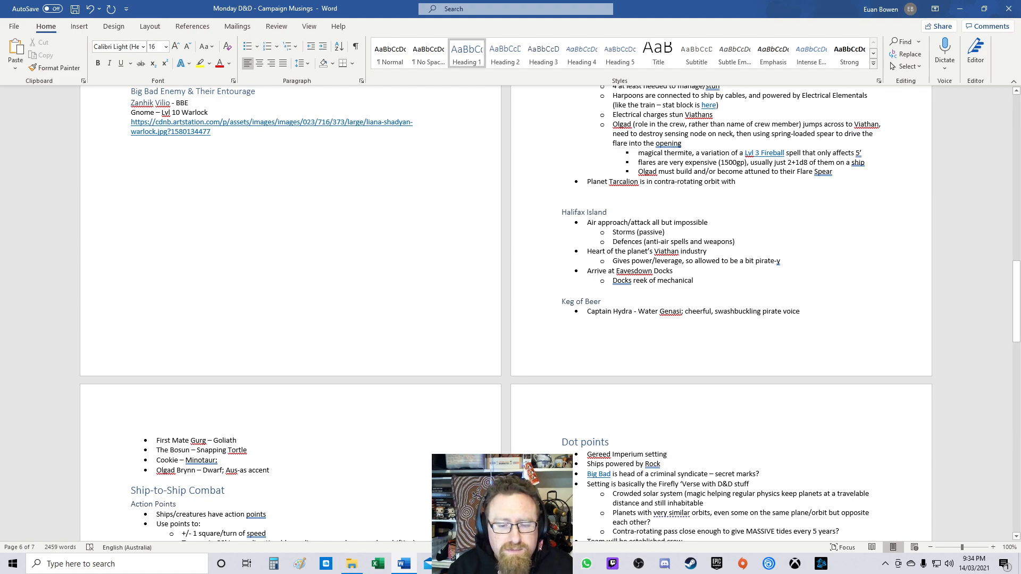
# Step: Append '; raspy, geezer' to First Mate Gurg's line
pyautogui.click(239, 440)
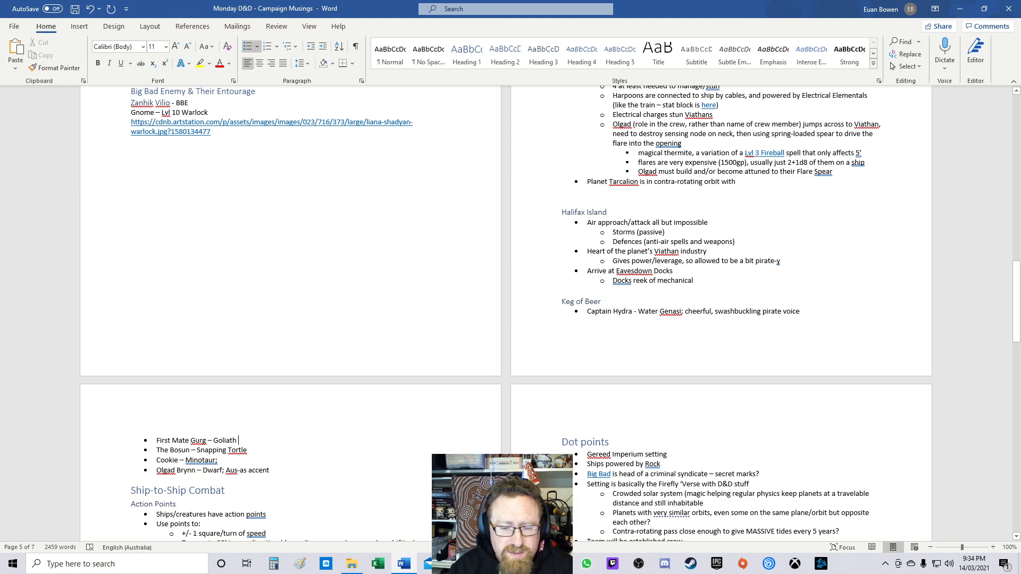
pyautogui.write(';')
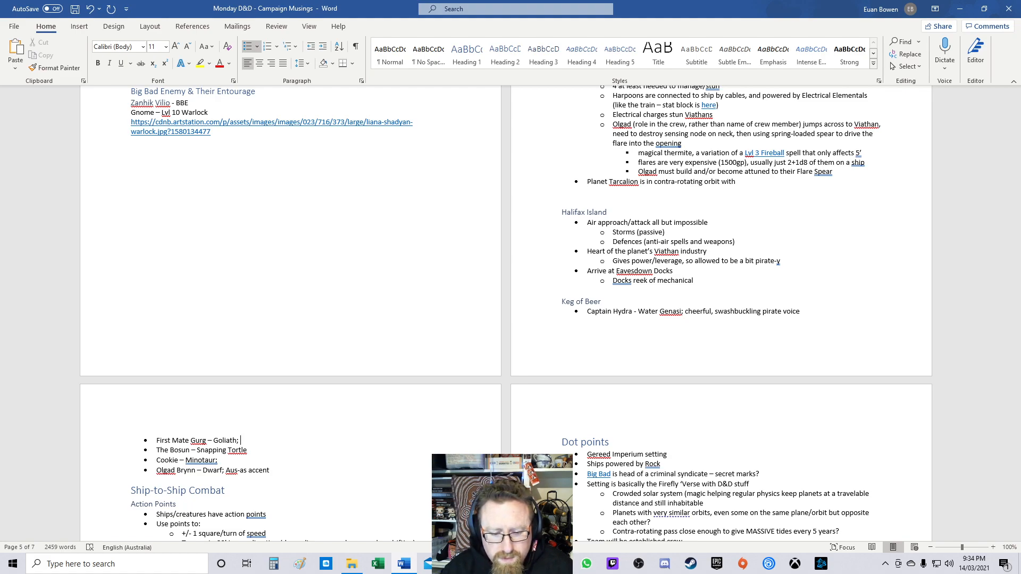
pyautogui.write('raspy')
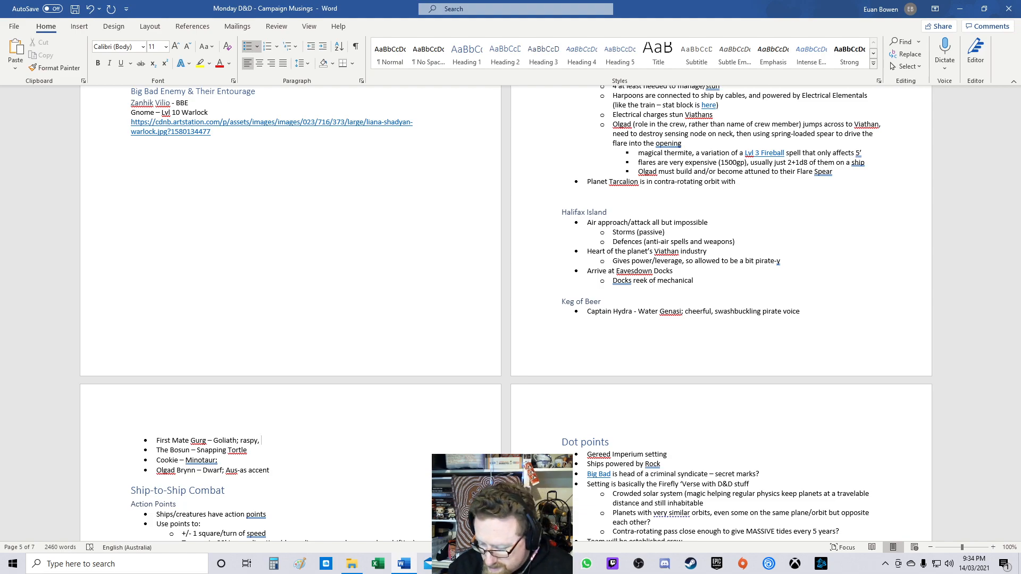
pyautogui.write(', G')
pyautogui.press('BackSpace')
pyautogui.write('geezer')
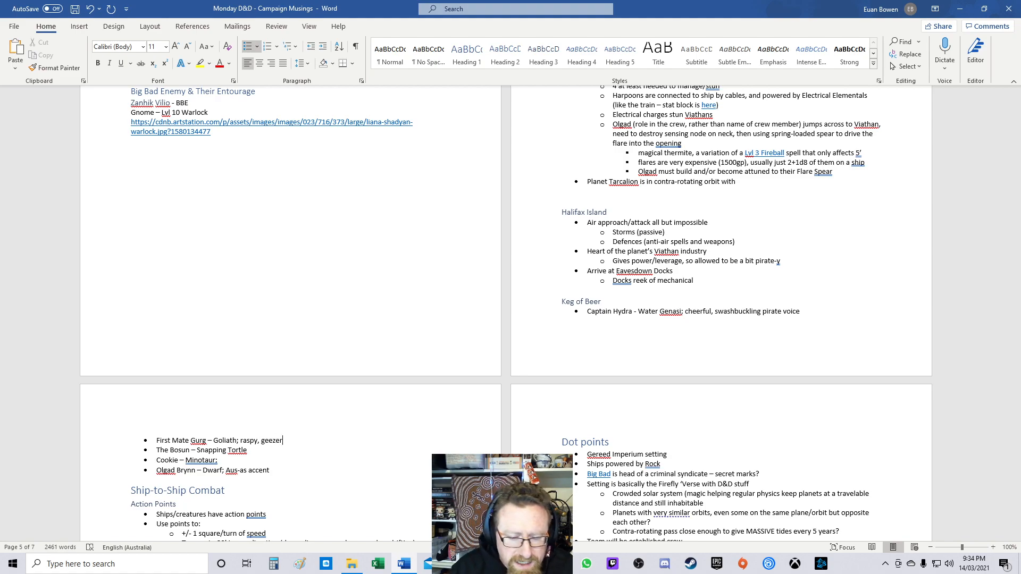
pyautogui.write(' voice (has scar on trh')
# Step: Append ' voice (has scar on throat)' to First Mate Gurg's crew line
pyautogui.press('BackSpace')
pyautogui.write('hroa')
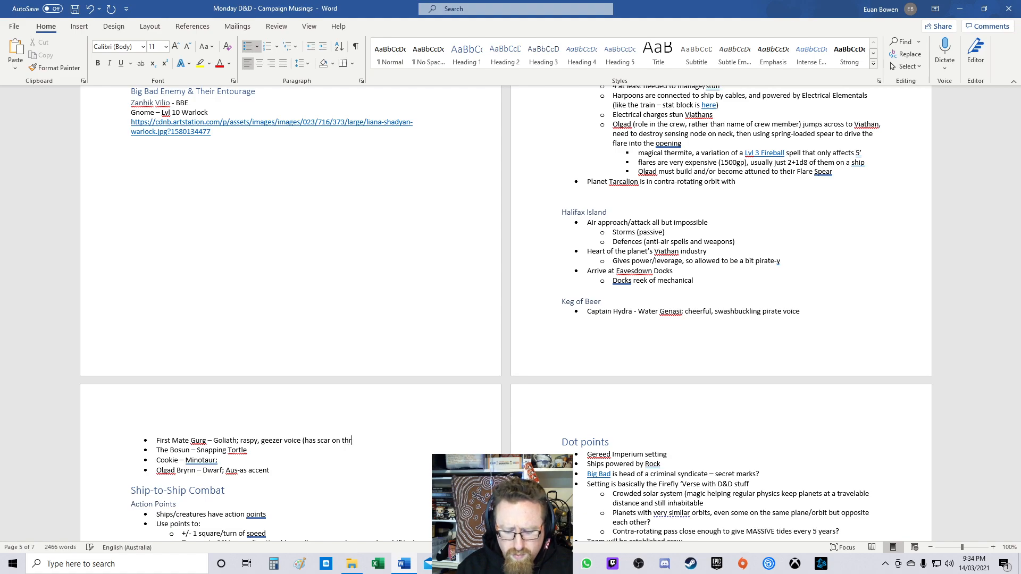
pyautogui.hotkey('ctrl', 'shift', 'Left')
pyautogui.hotkey('ctrl', 'shift', 'Left')
pyautogui.hotkey('ctrl', 'shift', 'Left')
pyautogui.hotkey('ctrl', 'shift', 'Left')
pyautogui.hotkey('ctrl', 'shift', 'Left')
pyautogui.hotkey('ctrl', 'shift', 'Left')
pyautogui.hotkey('ctrl', 'shift', 'Left')
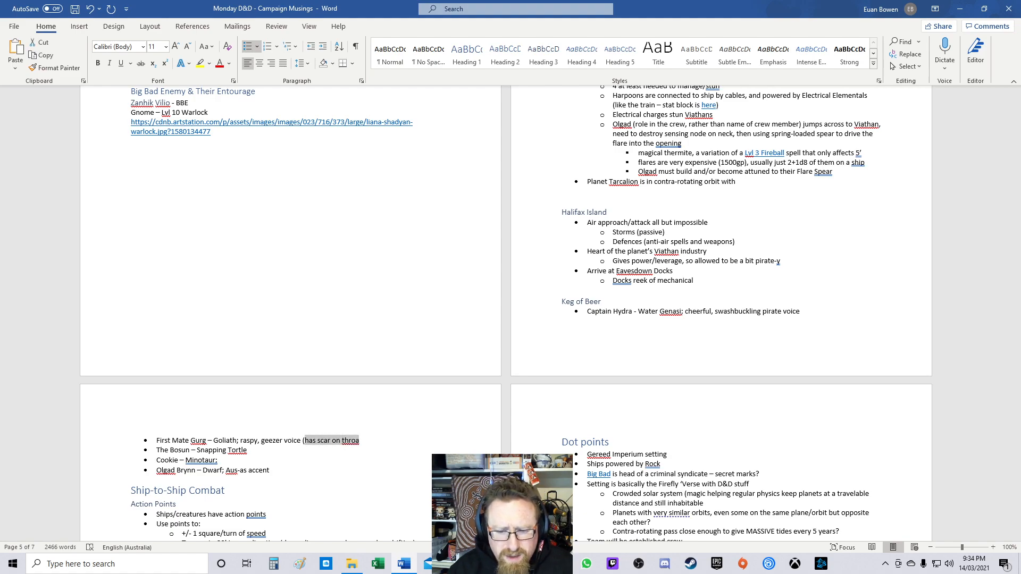
pyautogui.press('Right')
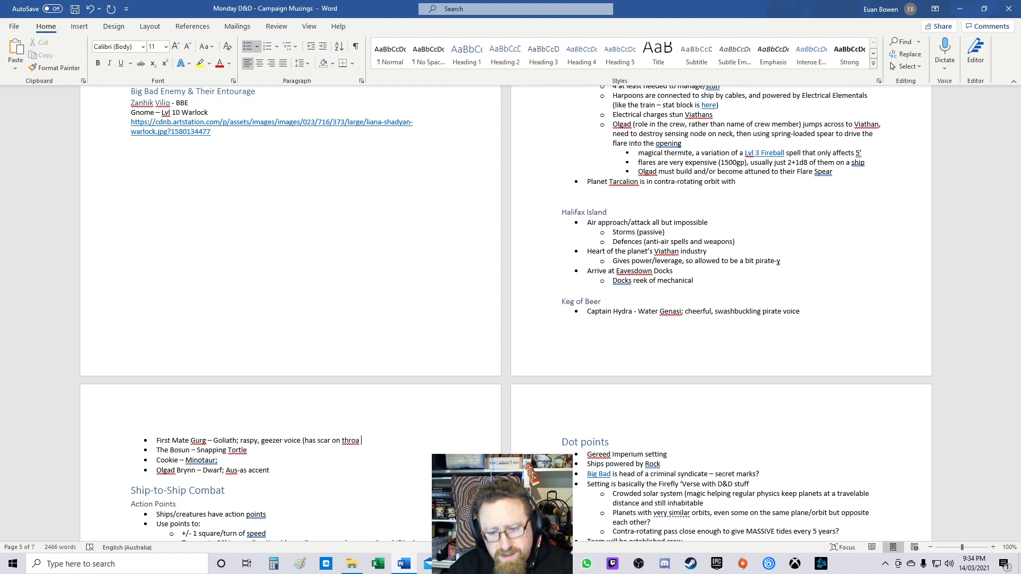
pyautogui.write('t')
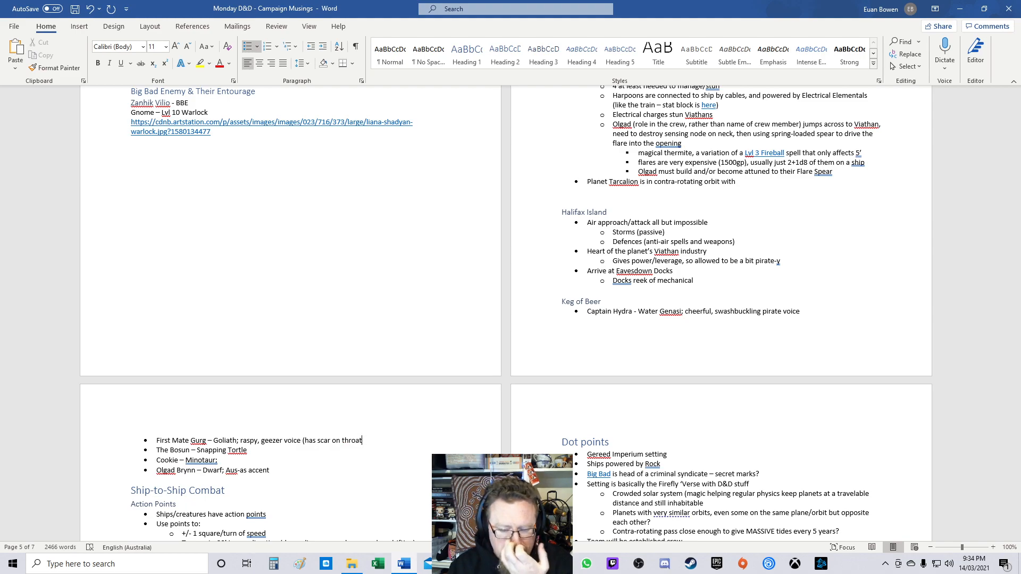
pyautogui.write(')')
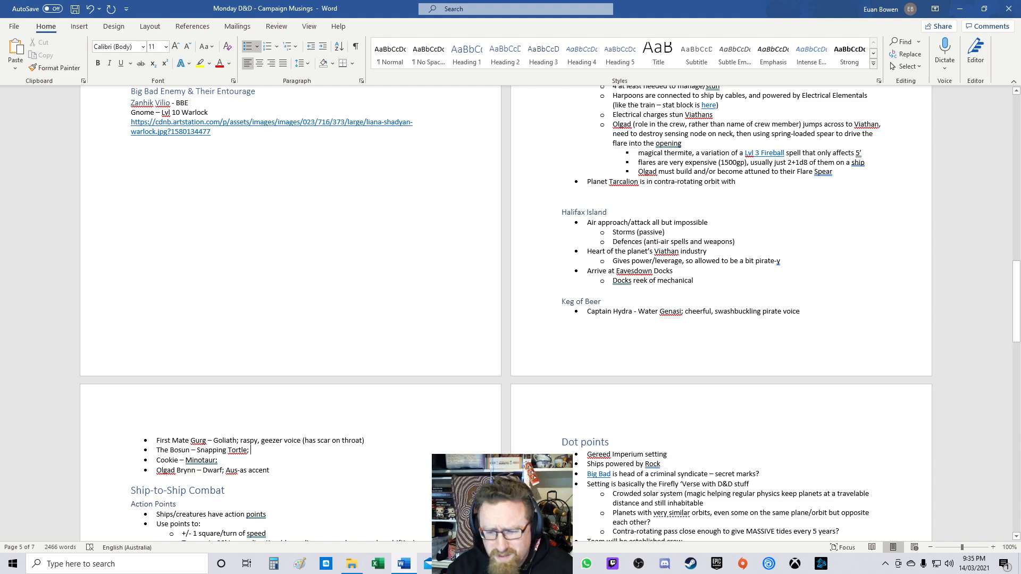
# Step: Switch to the browser, search the web for 'snapping turtle' and open the common snapping turtle Wikipedia article
pyautogui.hotkey('alt', 'Tab')
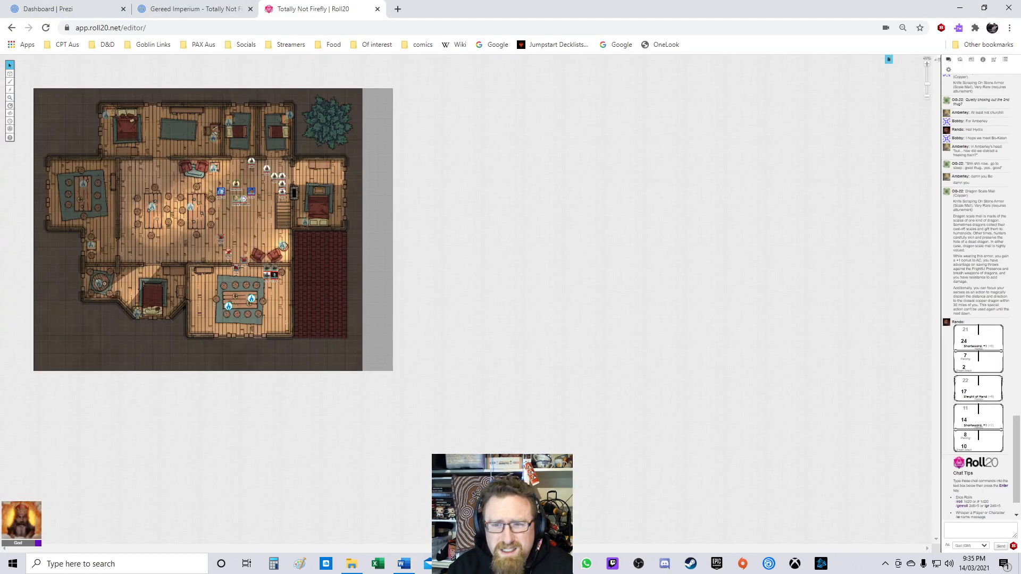
pyautogui.hotkey('ctrl', 't')
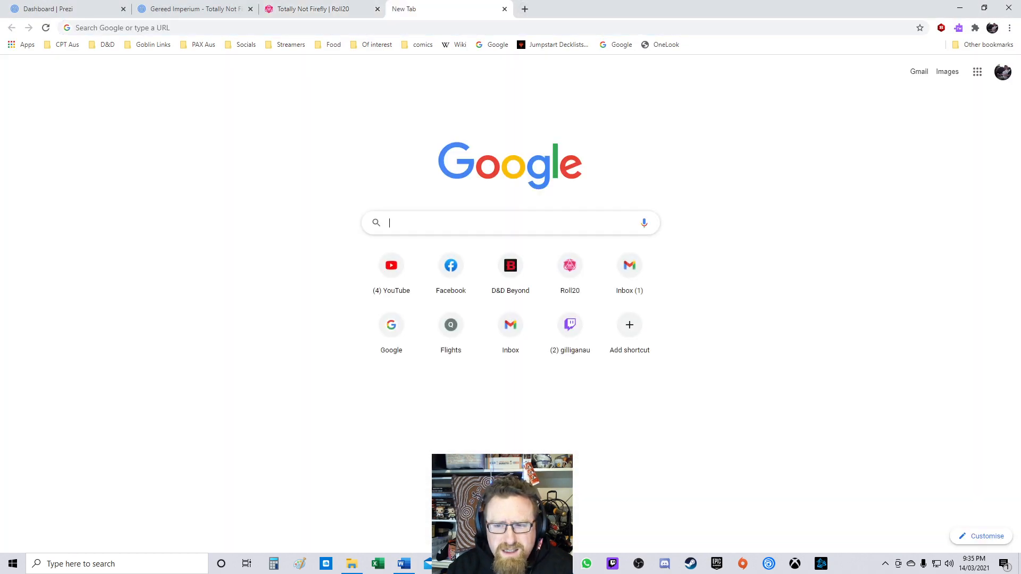
pyautogui.write('snapping tu')
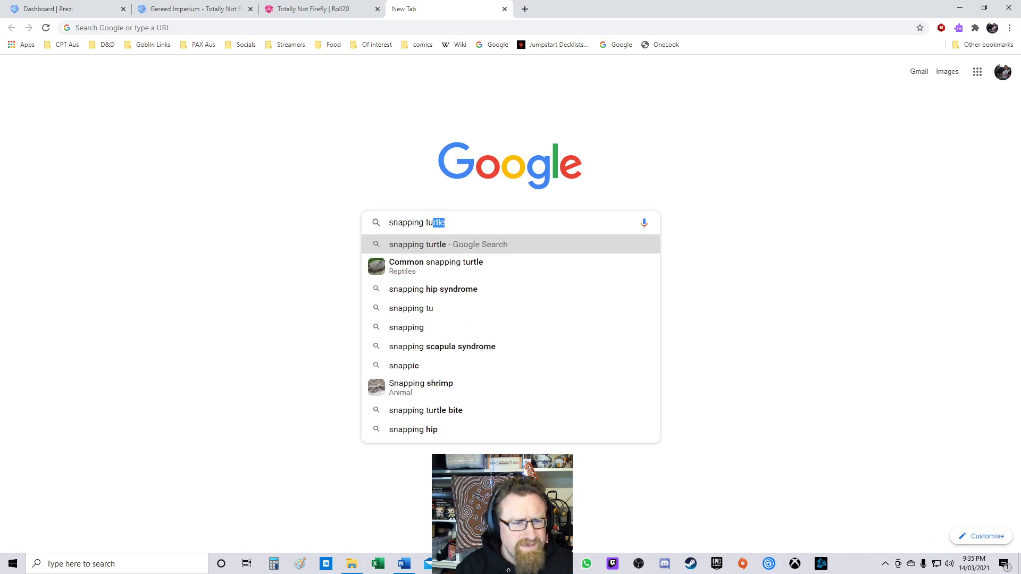
pyautogui.write('rtle')
pyautogui.press('Return')
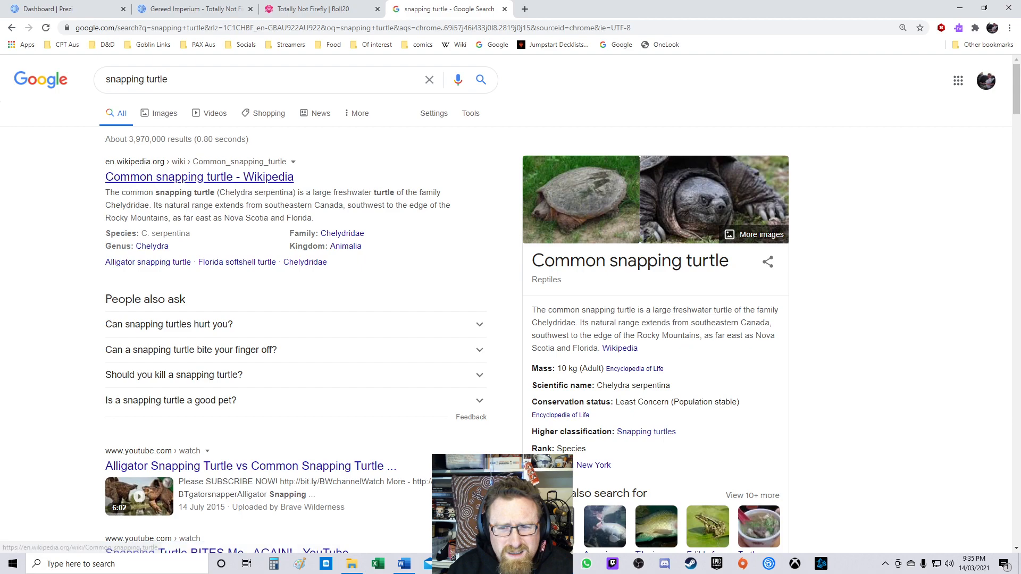
pyautogui.click(188, 177)
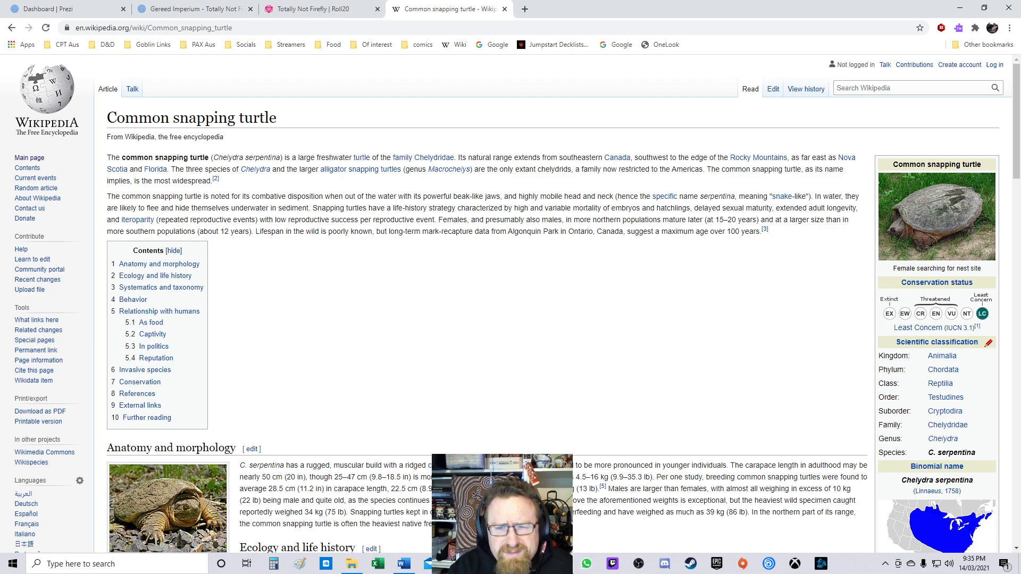
# Step: Open the linked alligator snapping turtle article in a new tab and jump to its Distribution and habitat section
pyautogui.moveTo(373, 171)
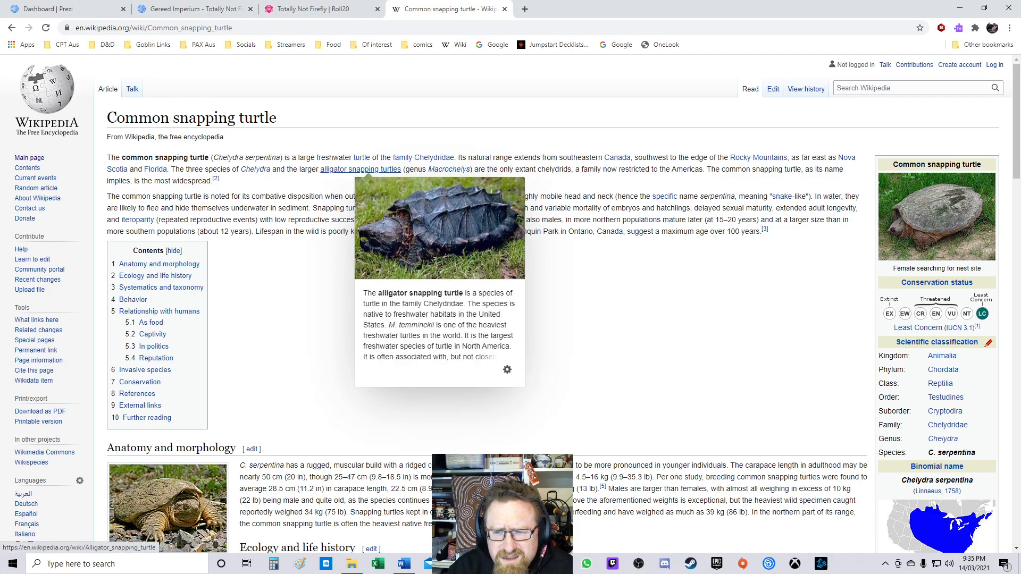
pyautogui.rightClick(372, 170)
pyautogui.click(396, 177)
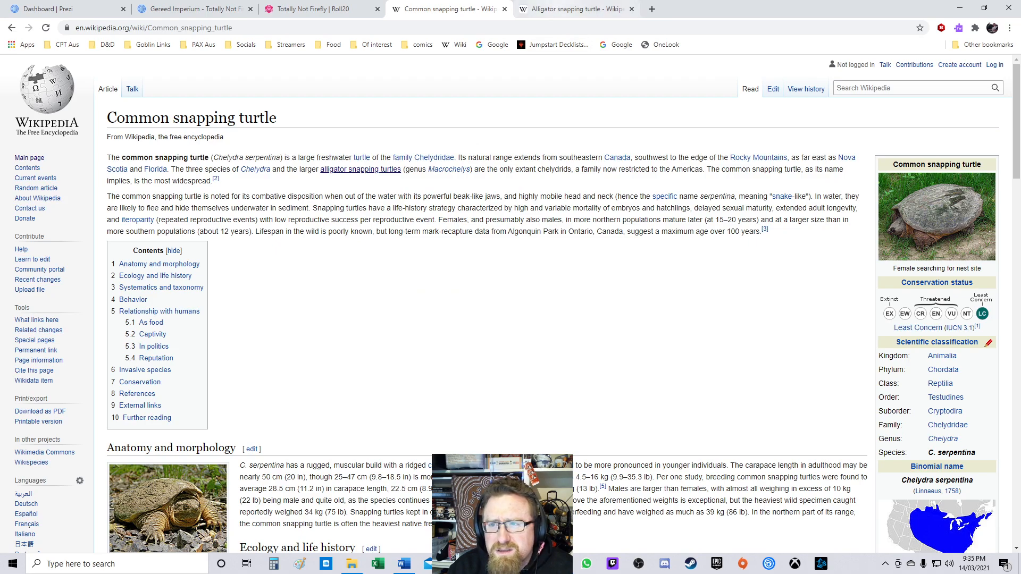
pyautogui.click(577, 9)
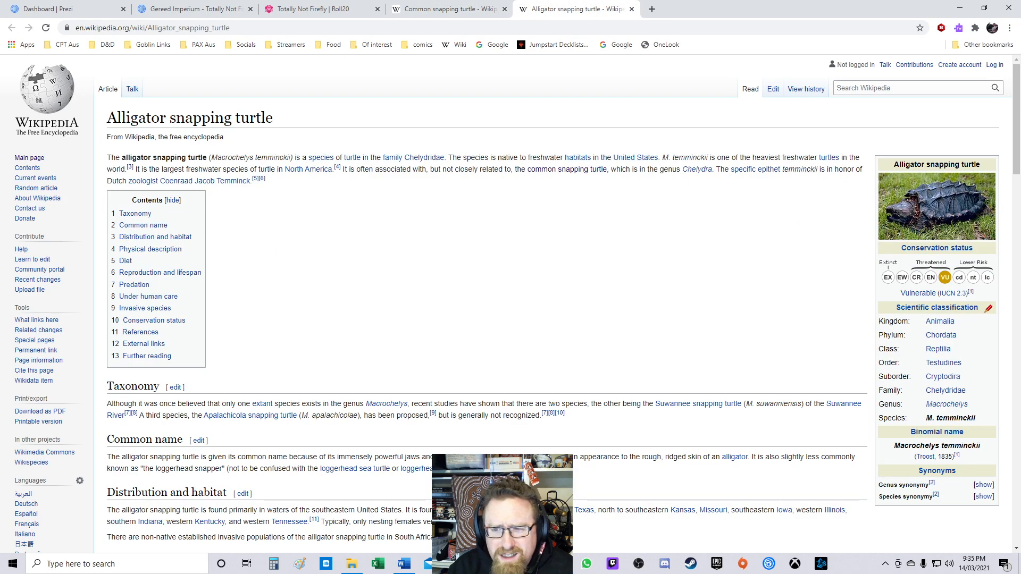
pyautogui.scroll(-1, 511, 304)
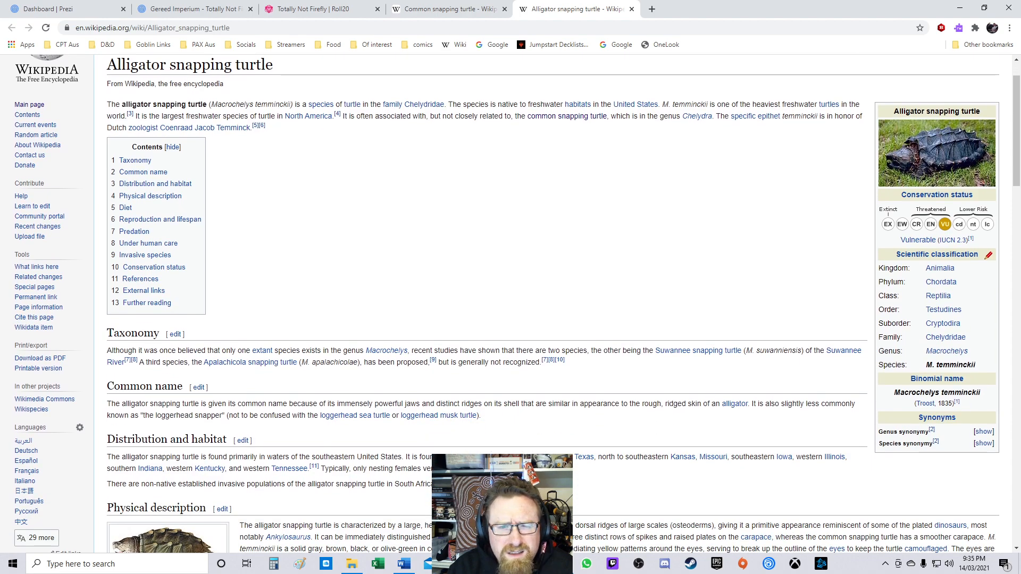
pyautogui.scroll(1, 511, 304)
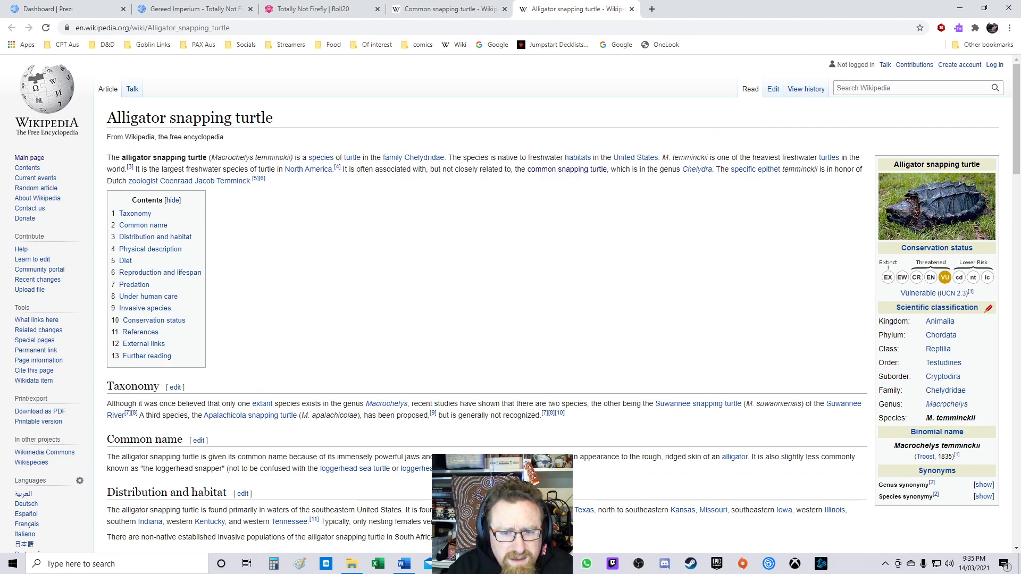
pyautogui.click(156, 237)
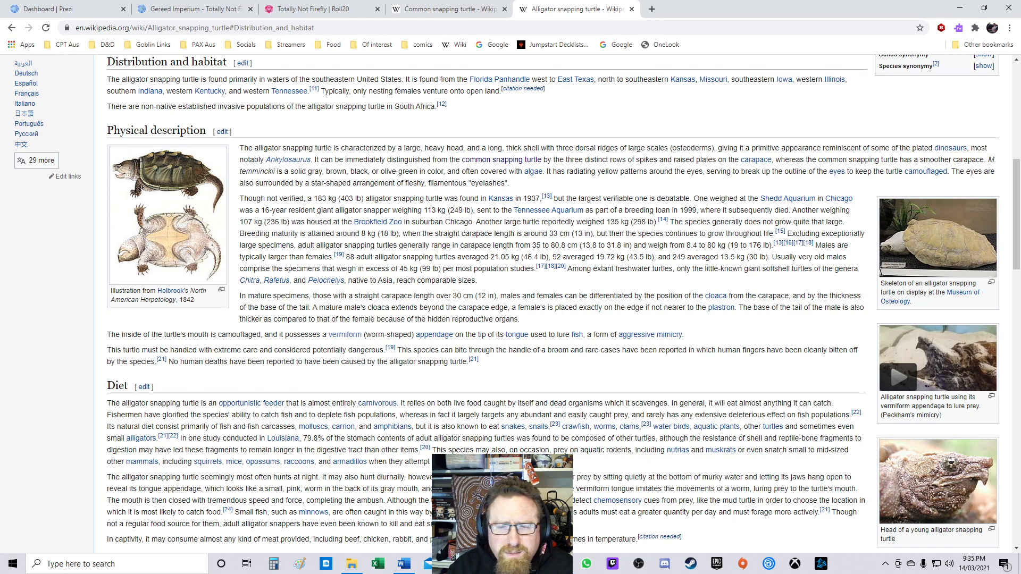
# Step: Open YouTube in a new tab and search for 'texas accent'
pyautogui.click(652, 9)
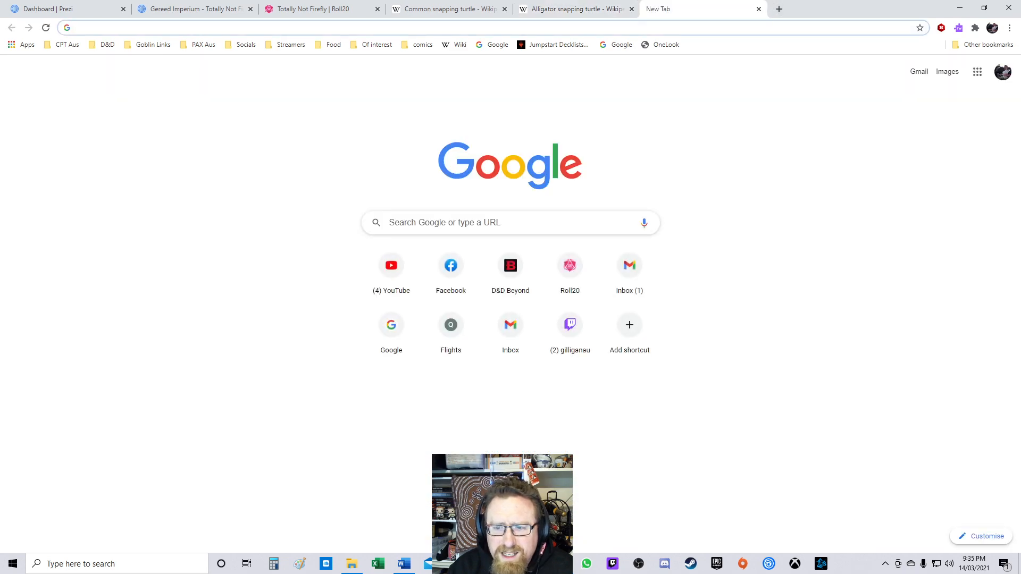
pyautogui.click(392, 269)
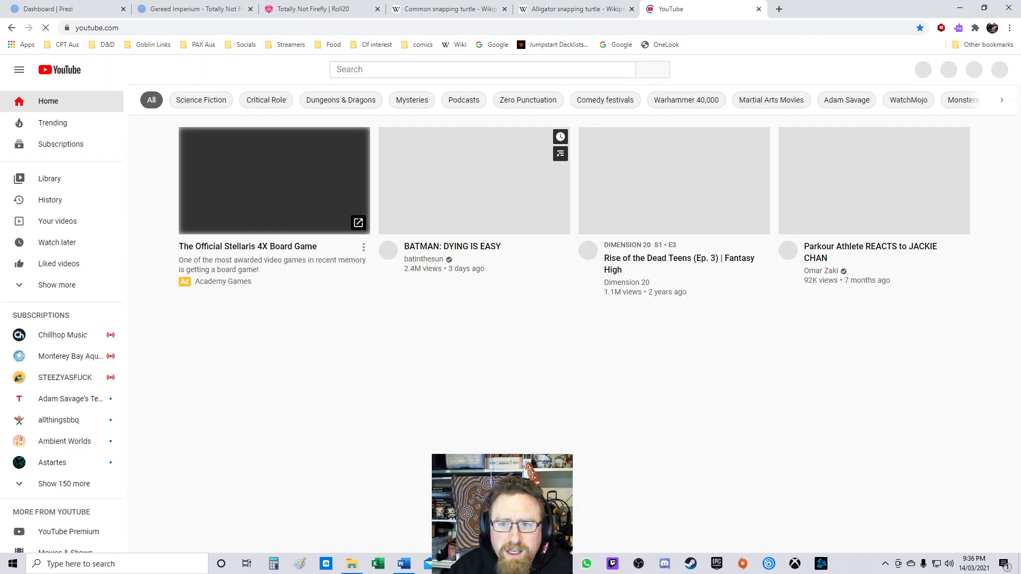
pyautogui.click(410, 69)
pyautogui.write('texas accent')
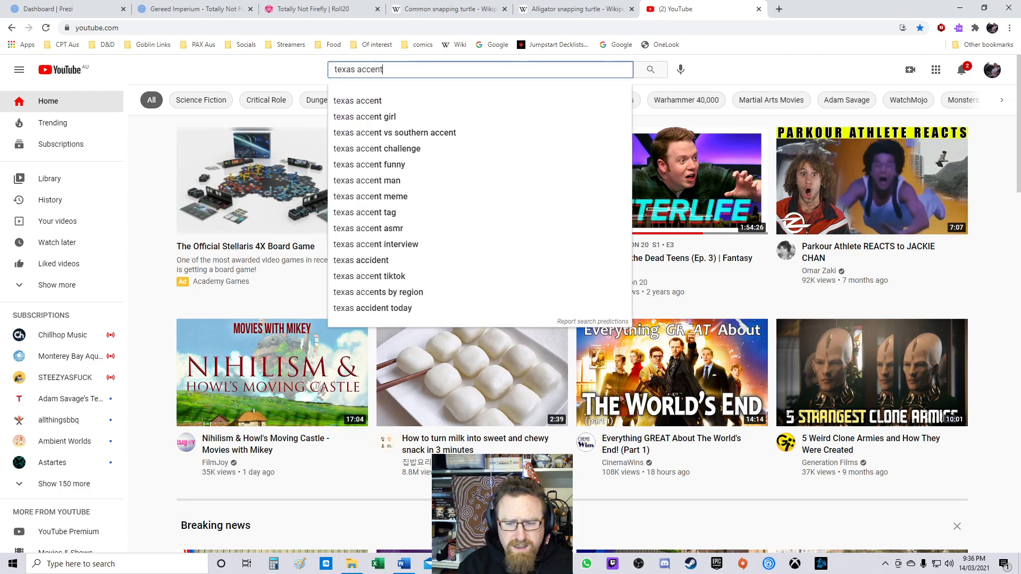
pyautogui.press('Return')
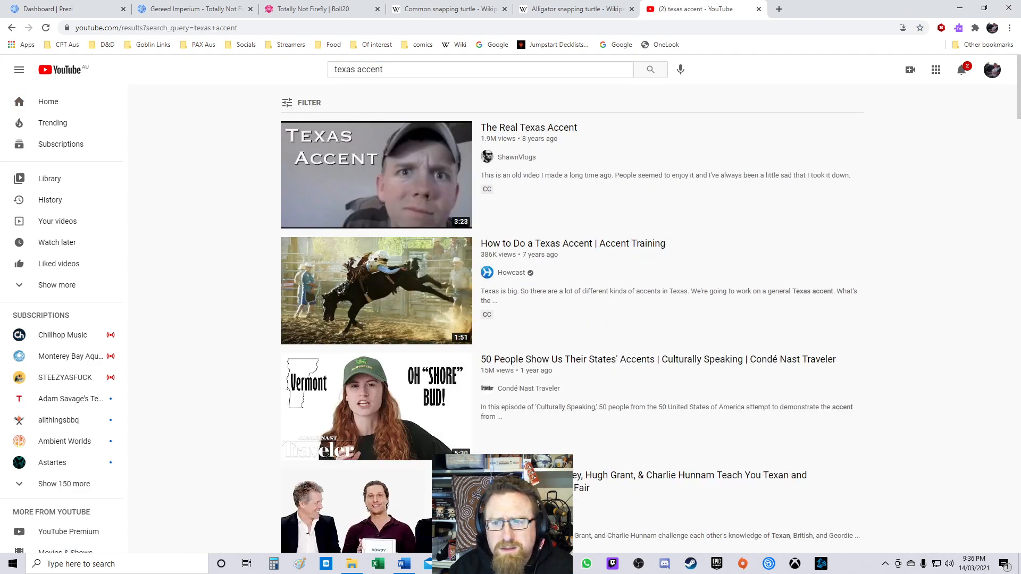
# Step: Browse the Texas accent search results for a suitable voice reference video
pyautogui.scroll(-1, 377, 175)
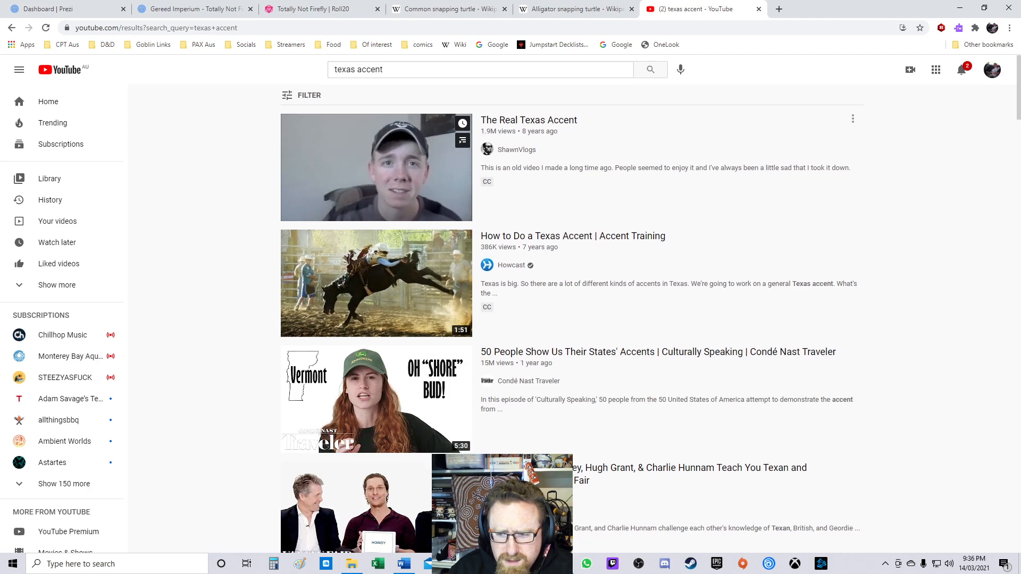
pyautogui.scroll(-3, 377, 223)
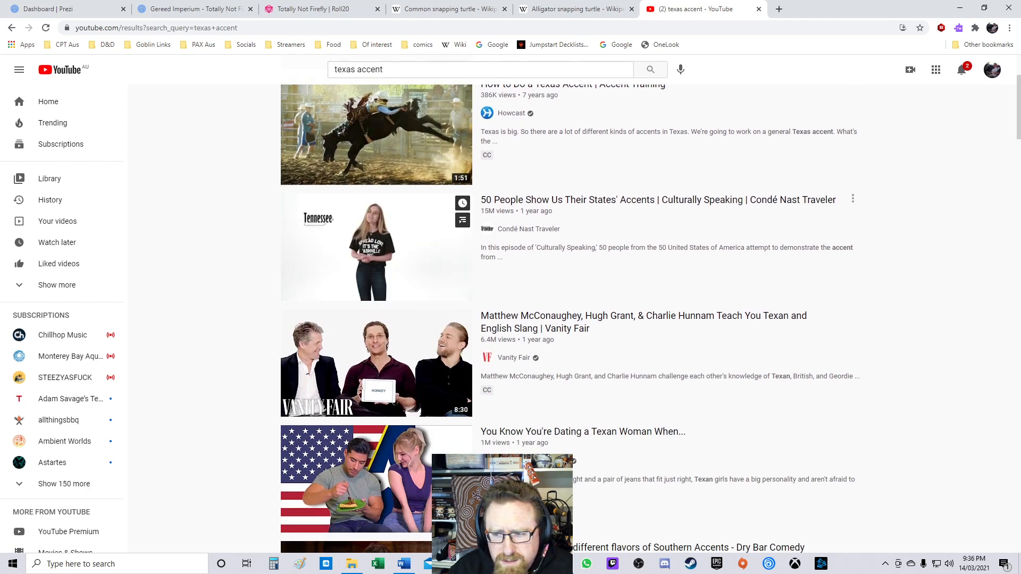
pyautogui.scroll(-1, 377, 277)
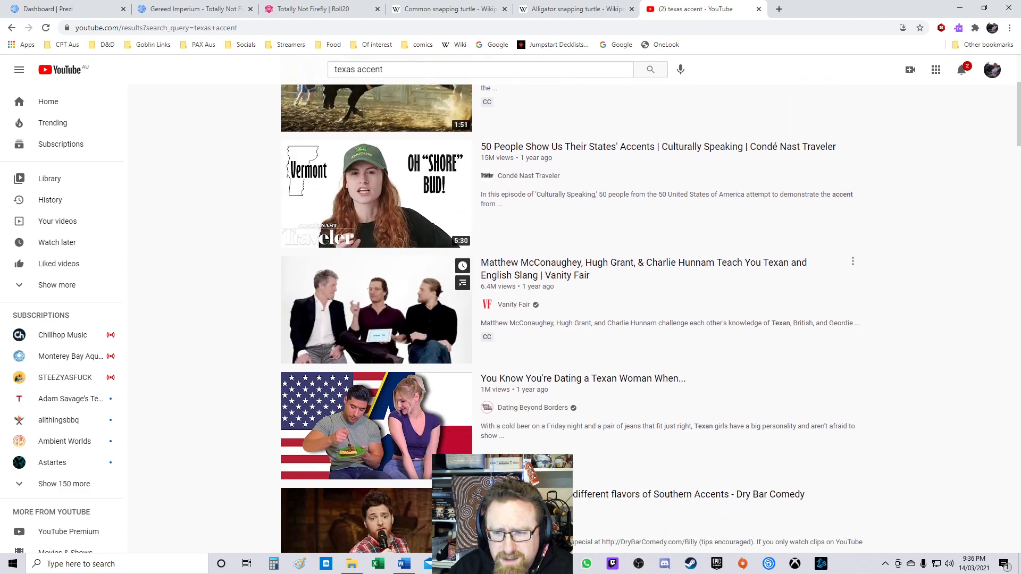
pyautogui.scroll(-2, 377, 308)
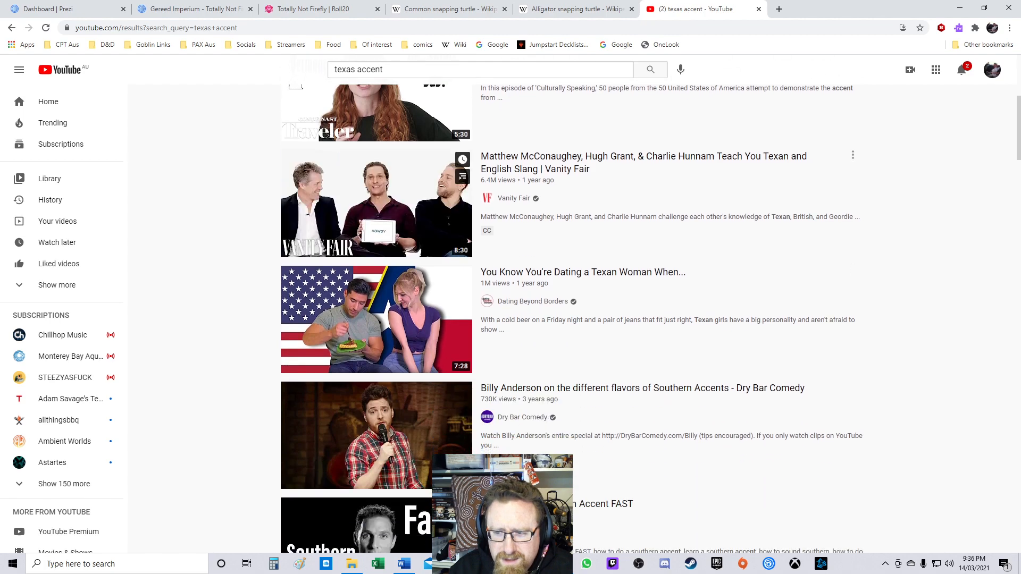
pyautogui.scroll(-2, 377, 213)
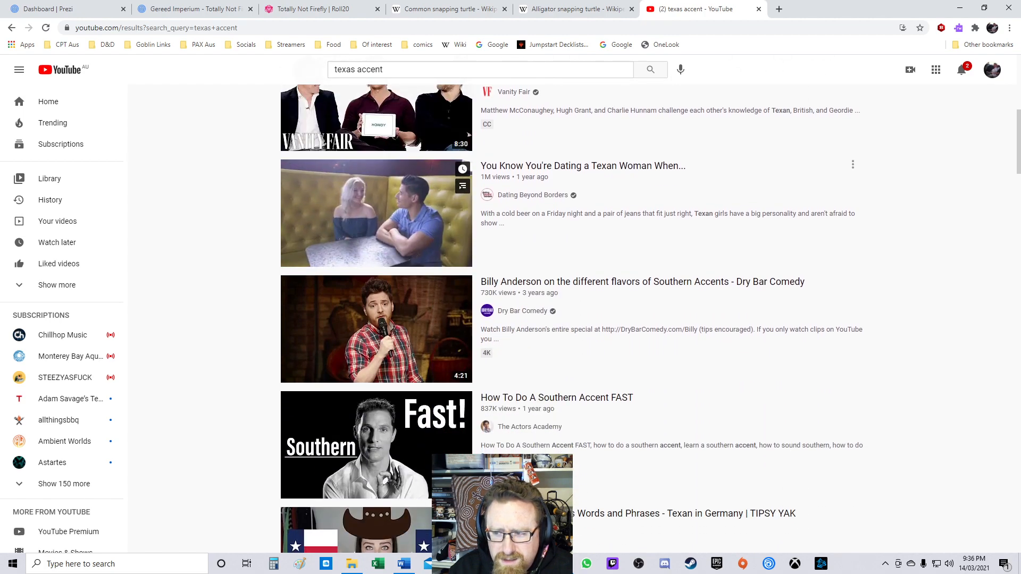
pyautogui.scroll(-3, 377, 250)
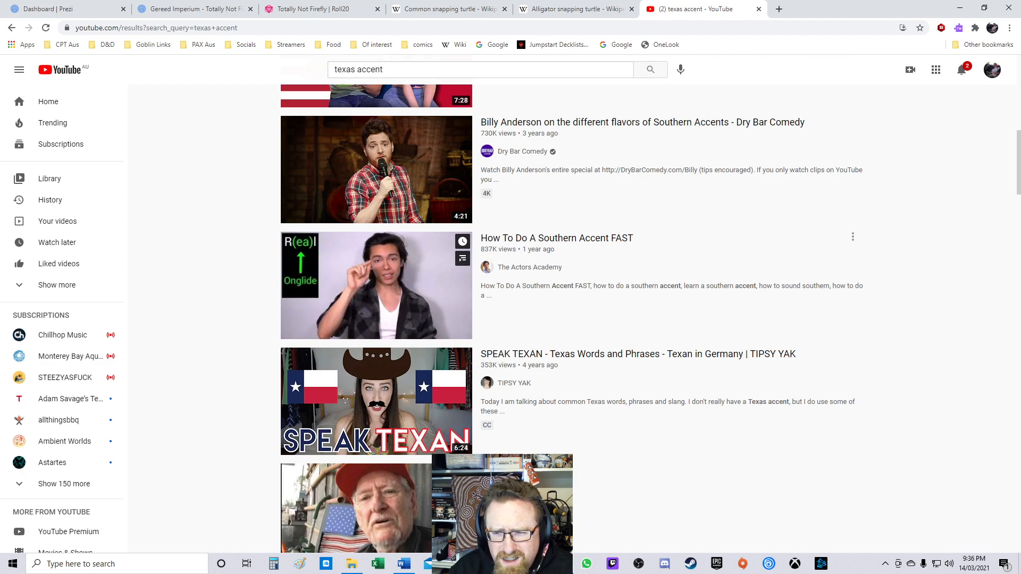
pyautogui.scroll(-7, 377, 287)
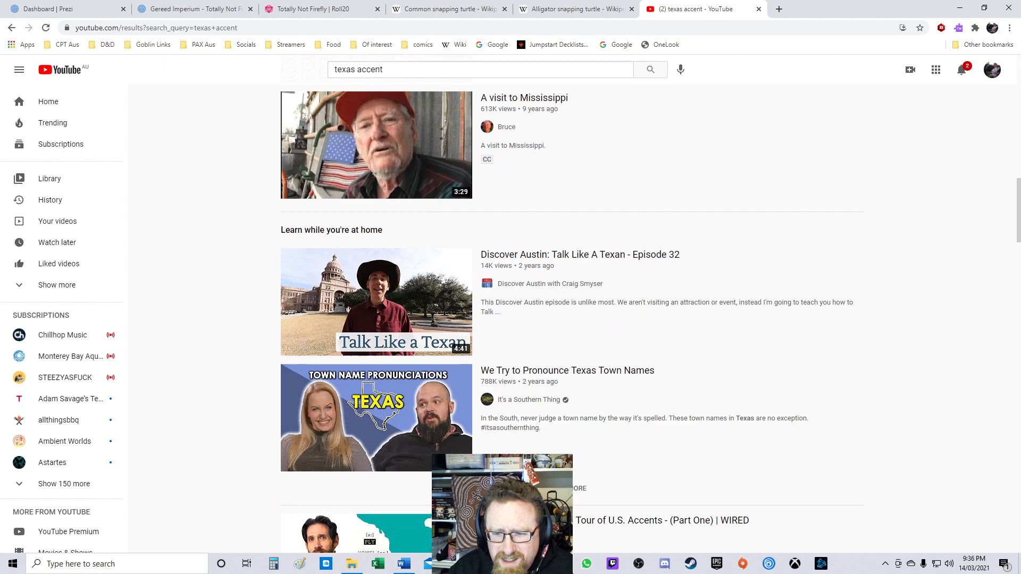
pyautogui.scroll(-2, 377, 223)
pyautogui.scroll(-3, 377, 287)
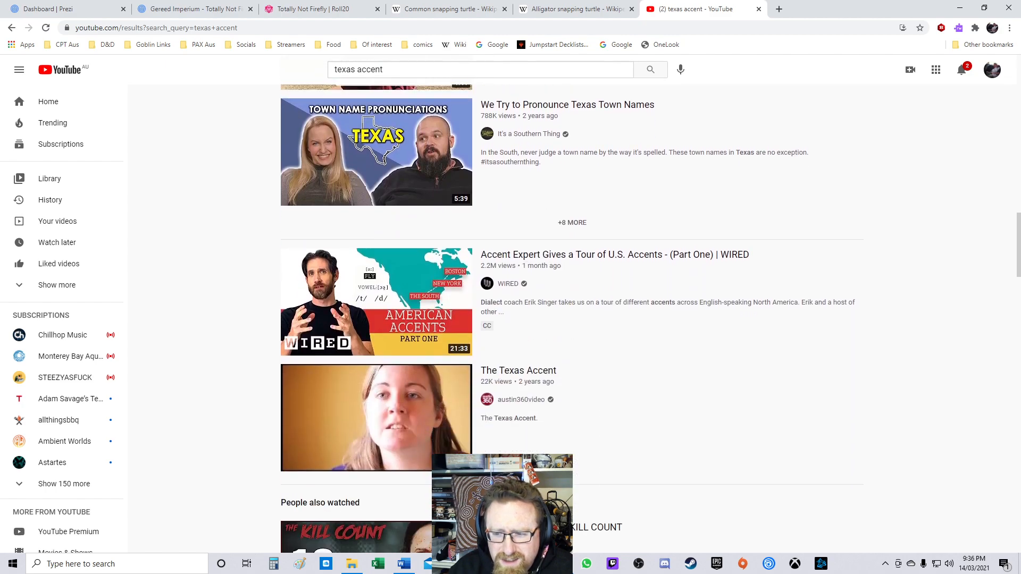
pyautogui.scroll(-3, 377, 302)
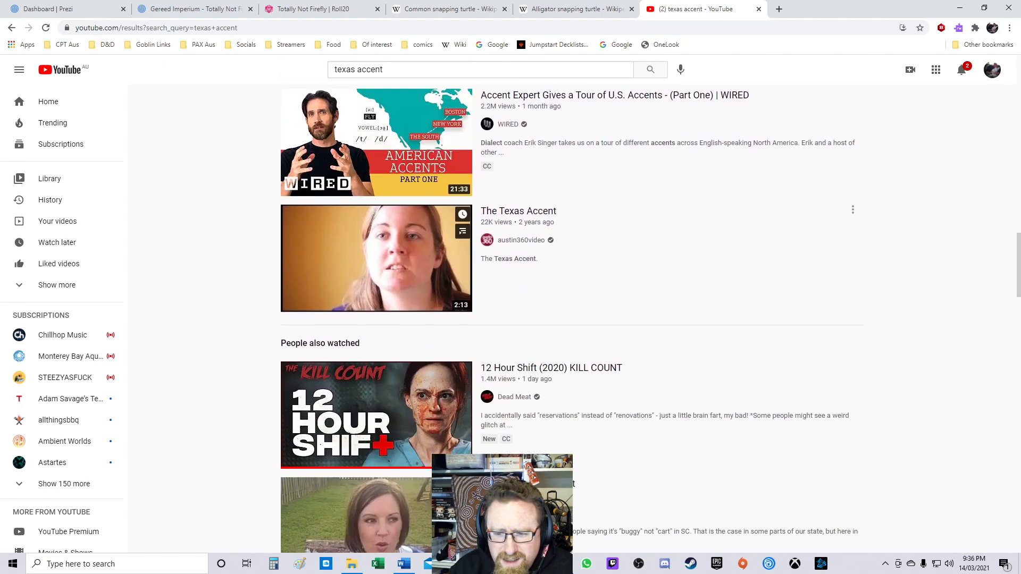
pyautogui.scroll(-4, 376, 302)
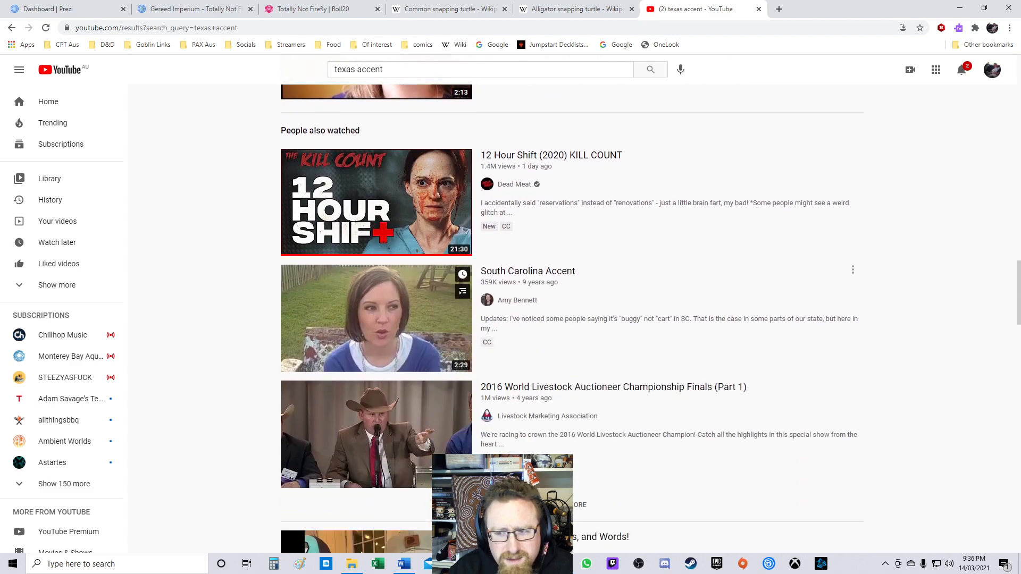
pyautogui.scroll(-4, 377, 302)
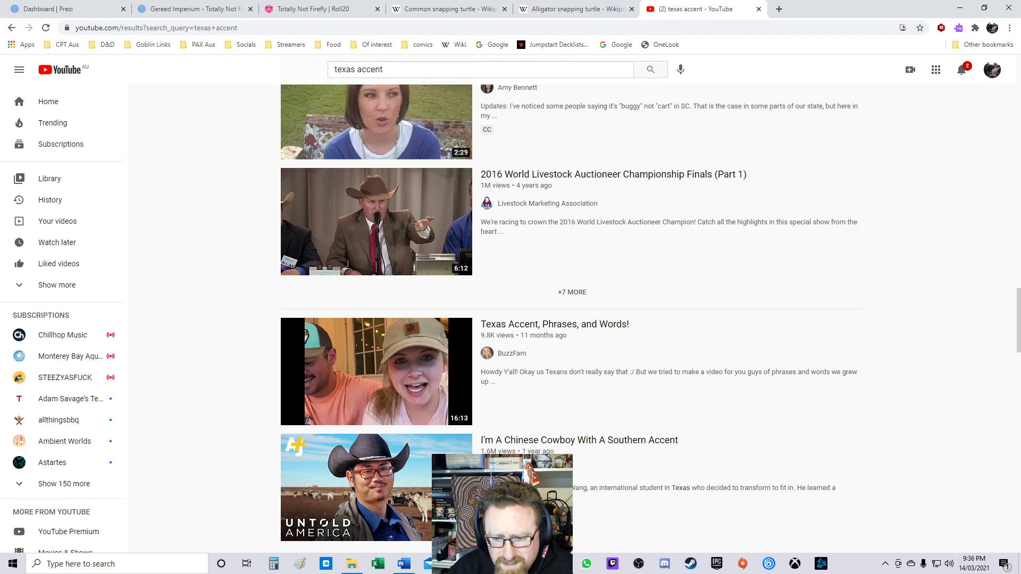
pyautogui.scroll(15, 377, 302)
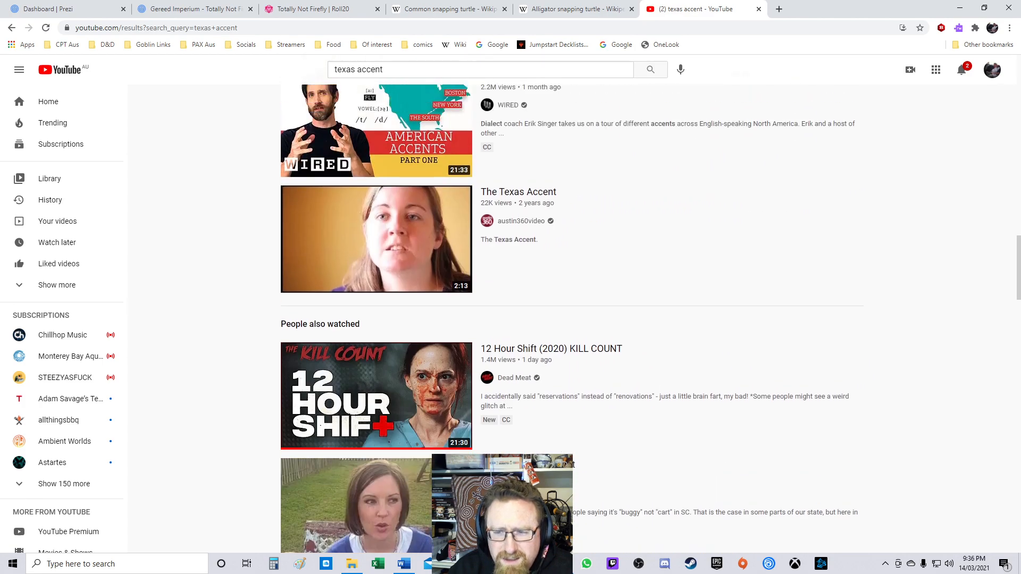
pyautogui.scroll(5, 377, 302)
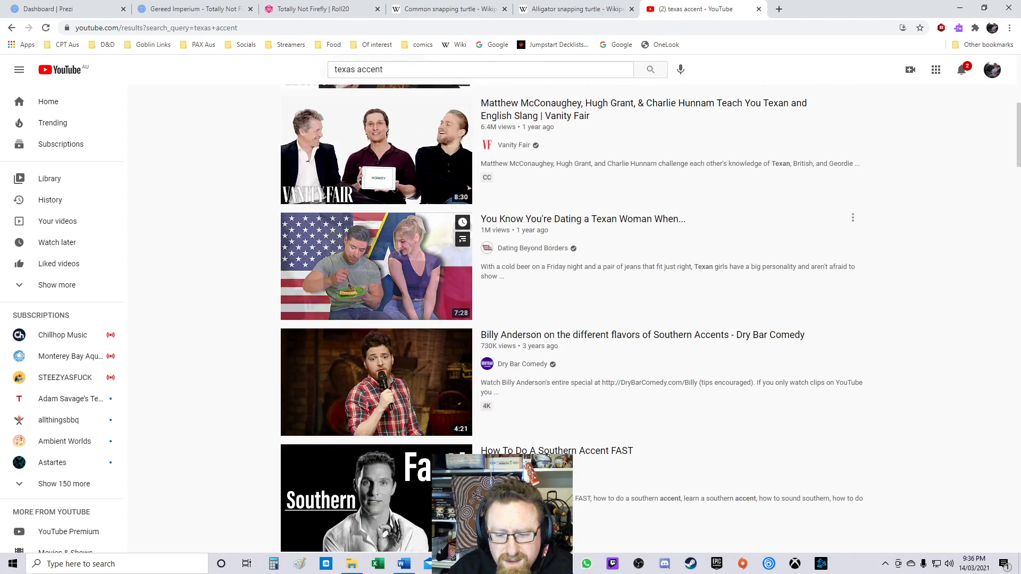
pyautogui.scroll(-2, 377, 302)
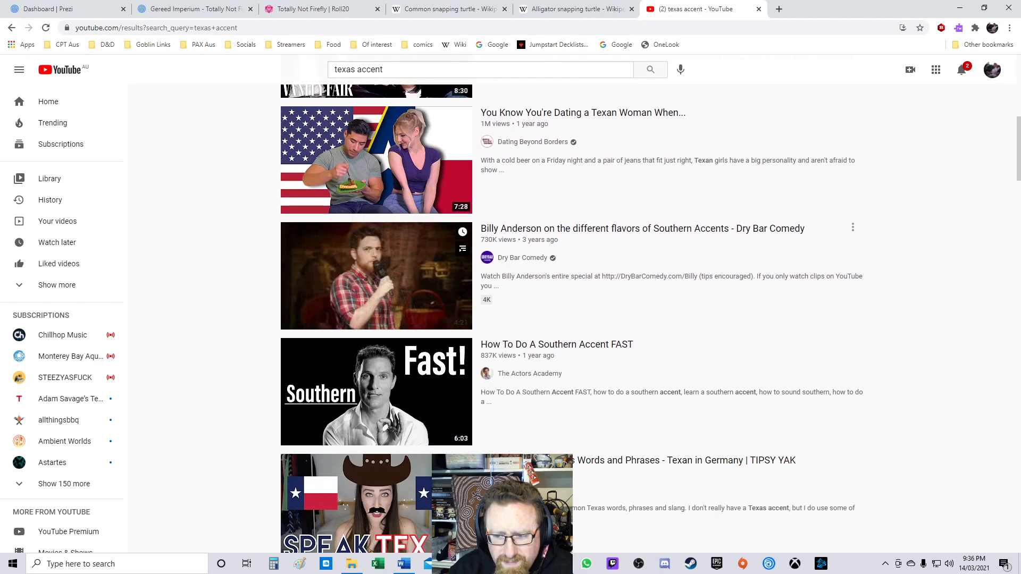
pyautogui.scroll(9, 376, 287)
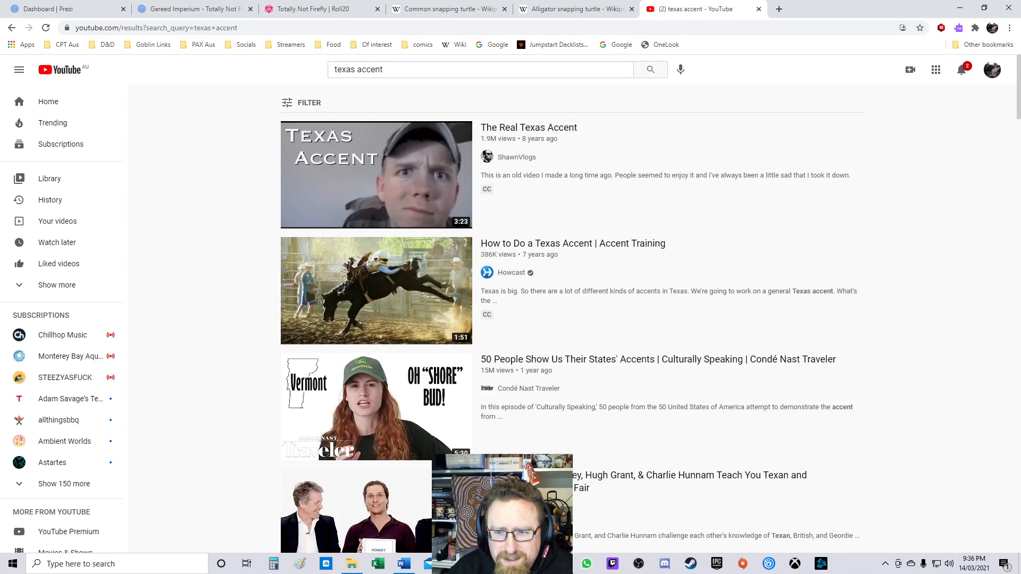
# Step: Open the Matthew McConaughey, Hugh Grant & Charlie Hunnam Texan video, then close the YouTube tab
pyautogui.scroll(-2, 376, 287)
pyautogui.click(372, 415)
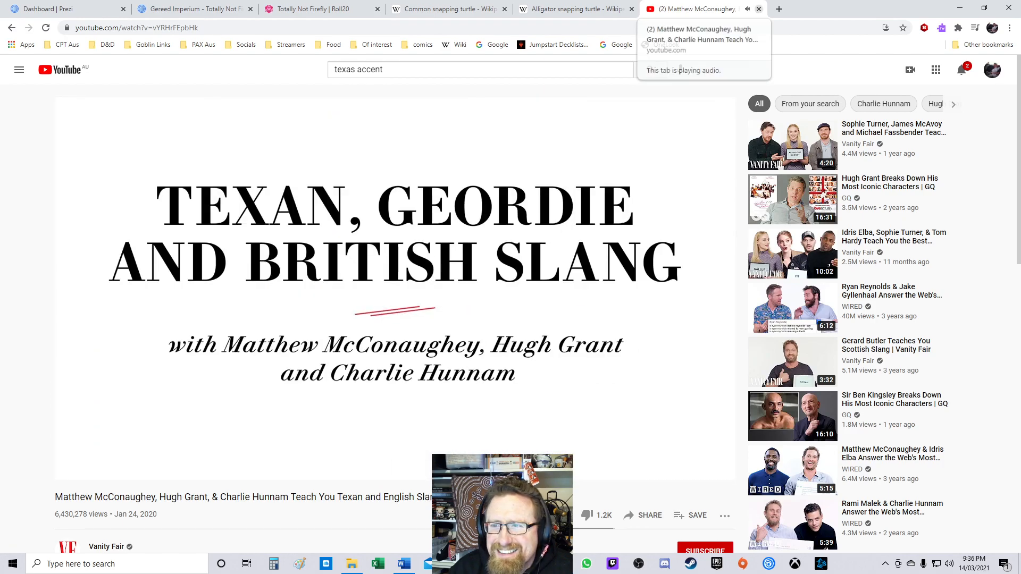
pyautogui.click(759, 9)
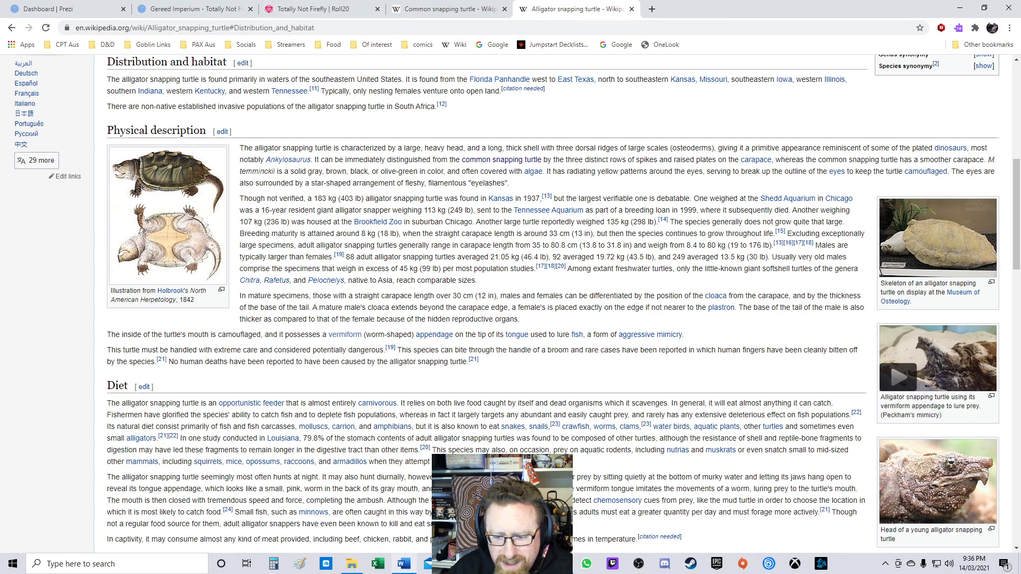
# Step: Back in the campaign notes, add 'grumbly, grumpy Matthew Maccona' to The Bosun's entry
pyautogui.click(405, 564)
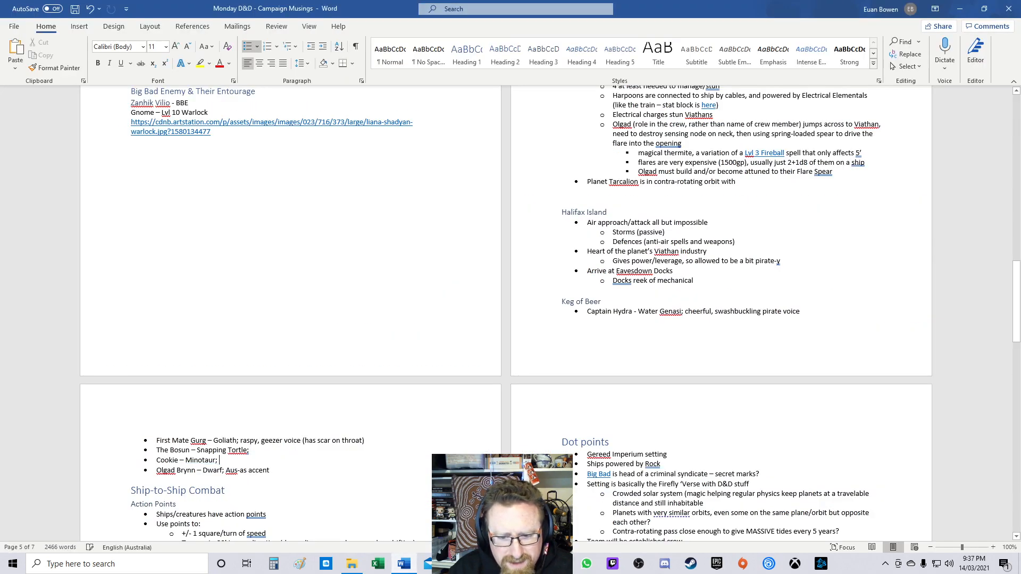
pyautogui.click(250, 451)
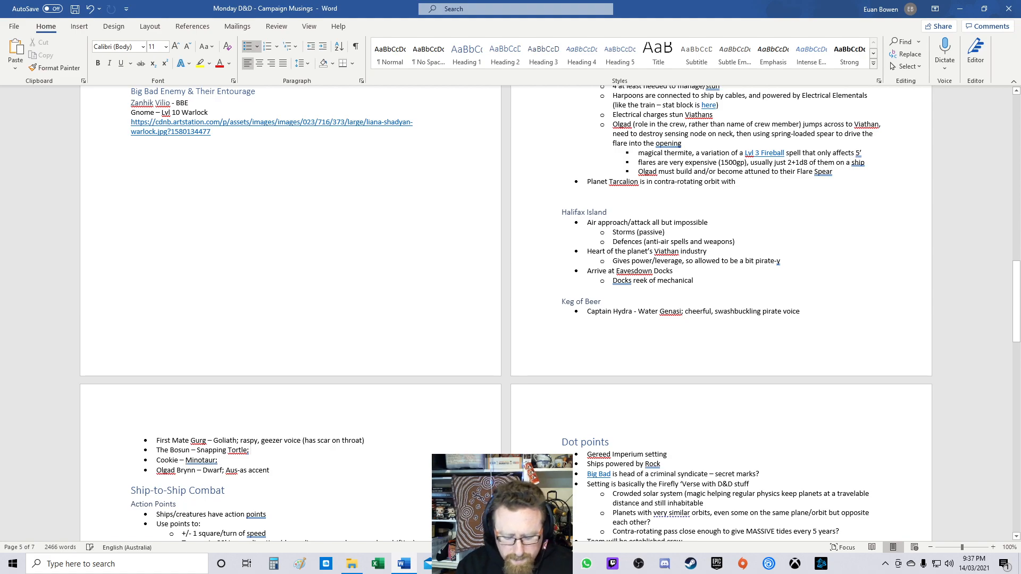
pyautogui.write('grumbly, grumpu')
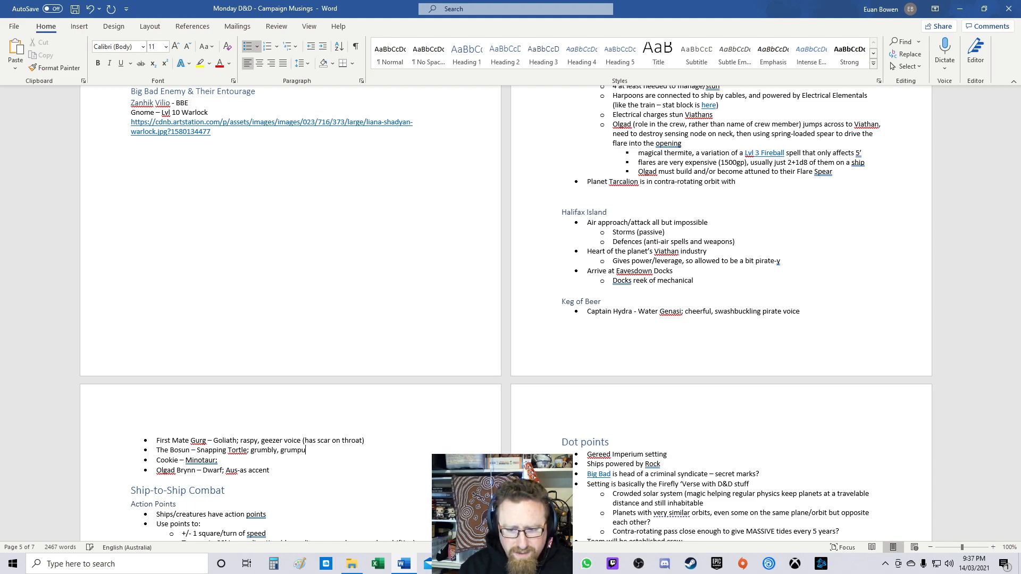
pyautogui.press('BackSpace')
pyautogui.write('y Matthew ')
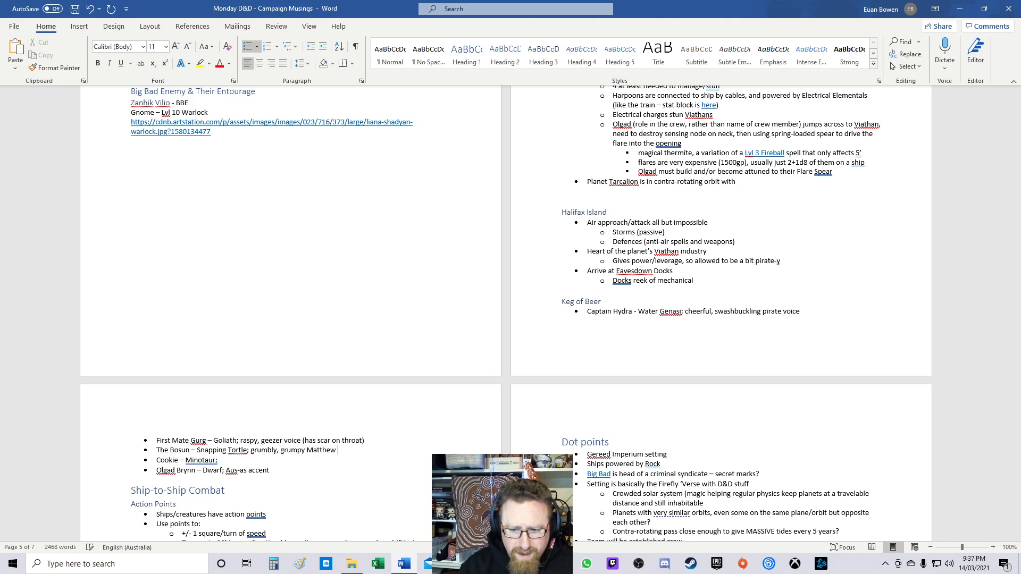
pyautogui.write('Maccona')
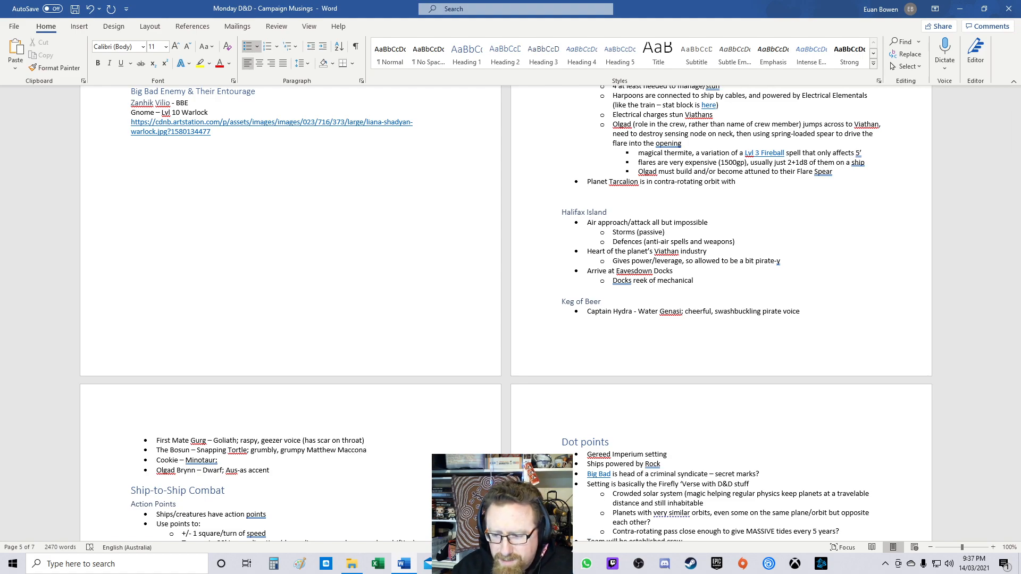
# Step: Reopen YouTube in a new tab and search for 'texas accent' again
pyautogui.hotkey('alt', 'Tab')
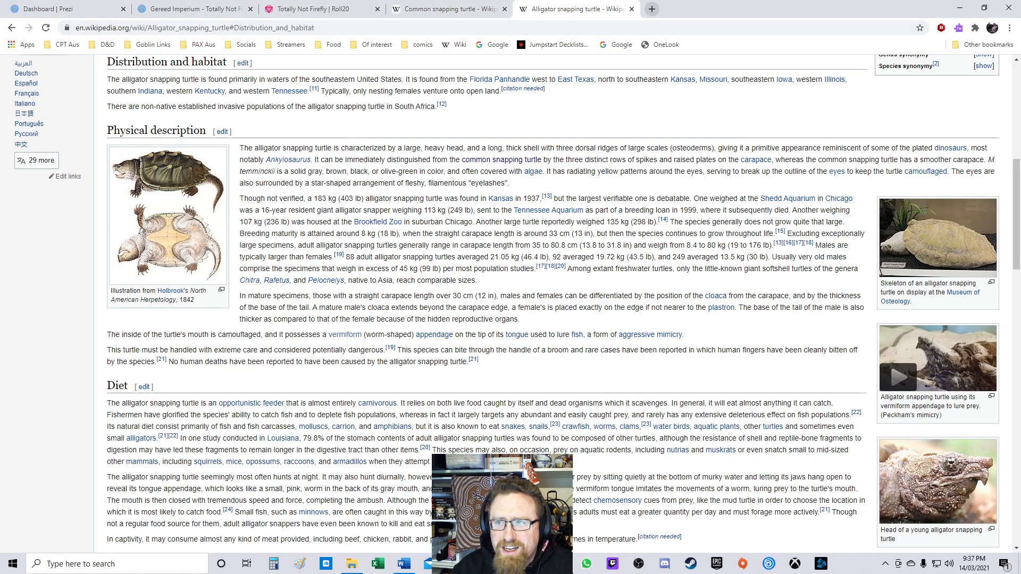
pyautogui.click(652, 9)
pyautogui.click(391, 268)
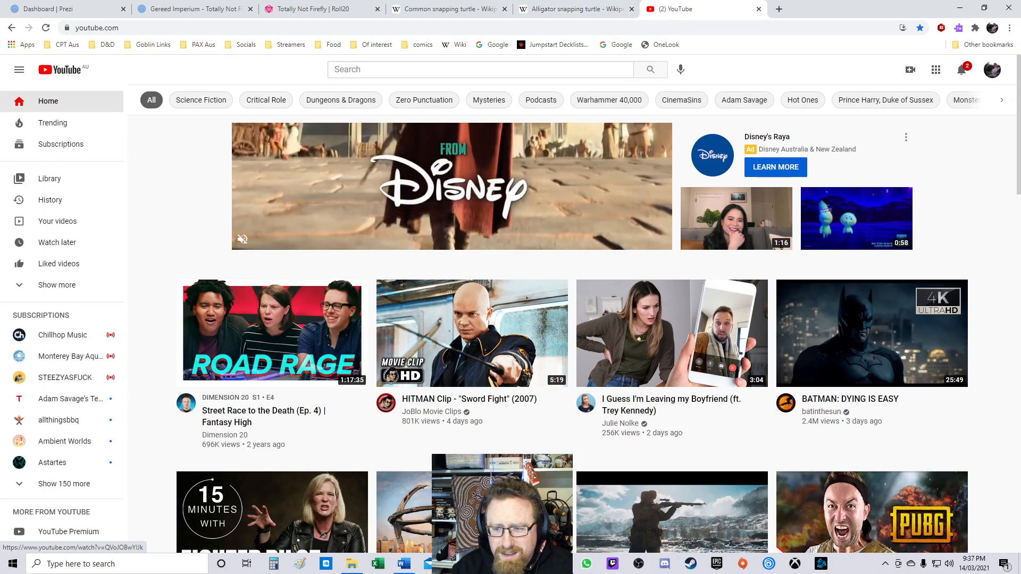
pyautogui.click(425, 69)
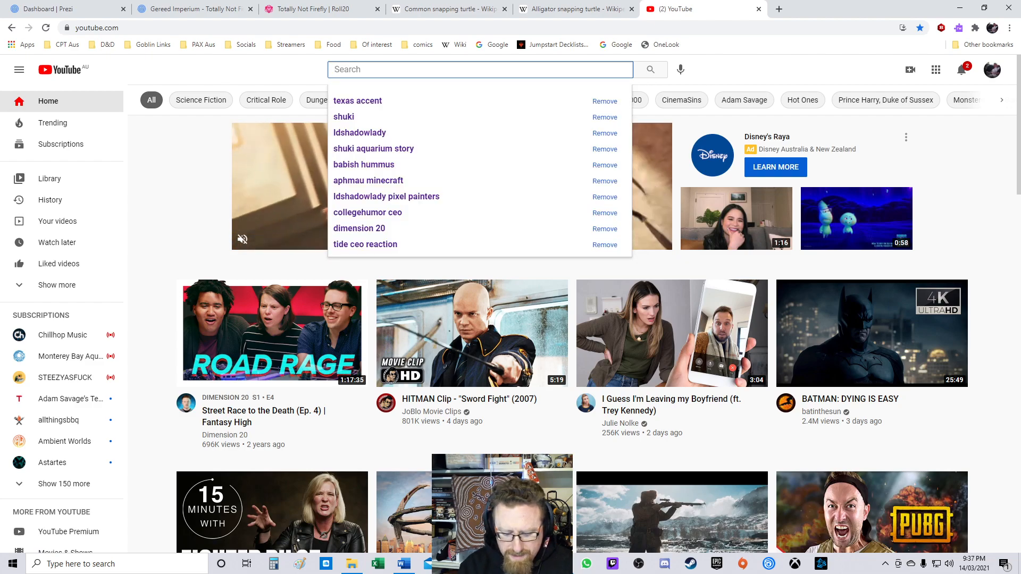
pyautogui.write('texas')
pyautogui.press('Down')
pyautogui.press('Return')
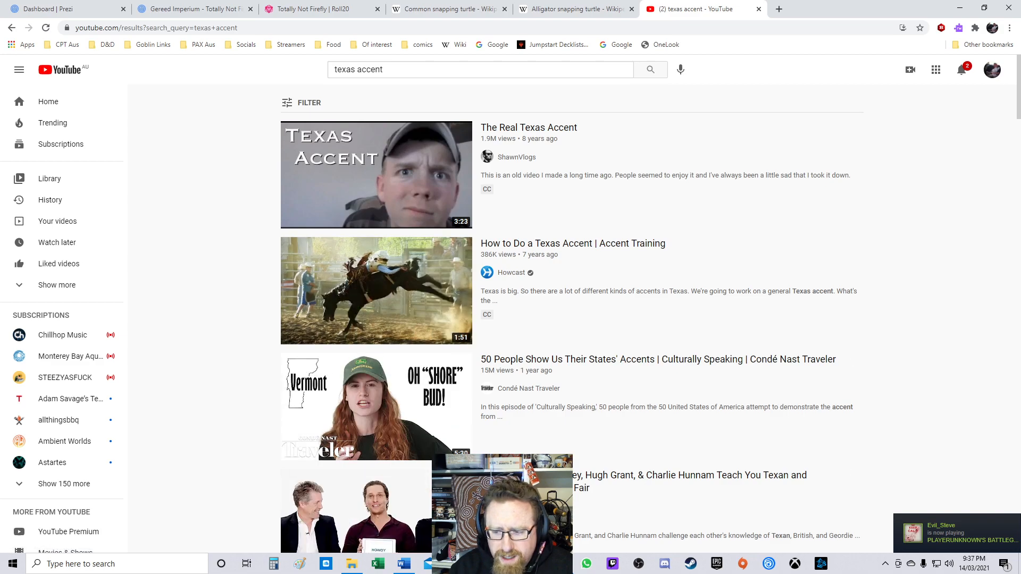
# Step: Correct the Bosun's voice reference surname to McConaughey, checking its spelling against the YouTube results
pyautogui.hotkey('alt', 'Tab')
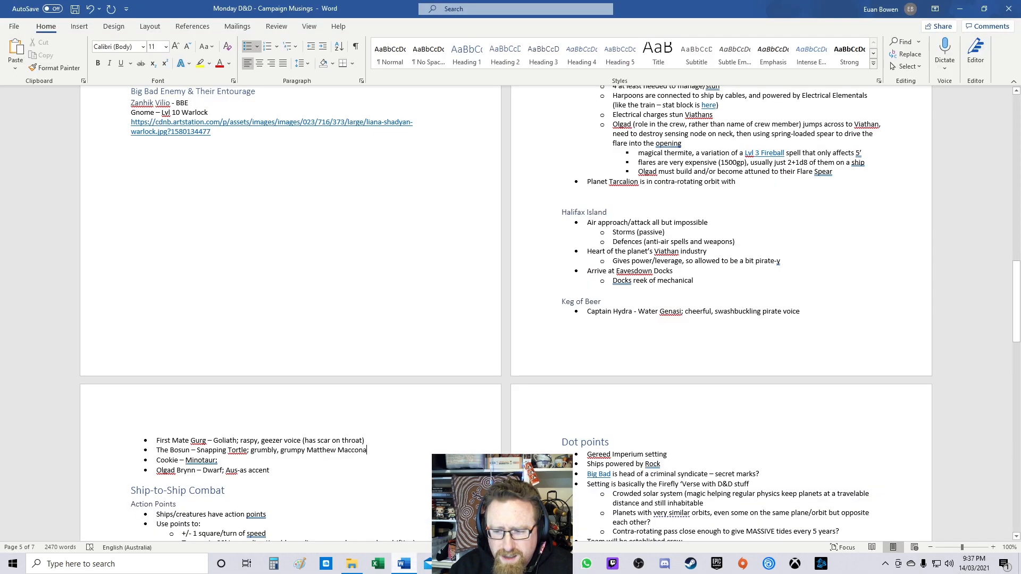
pyautogui.hotkey('ctrl', 'shift', 'Left')
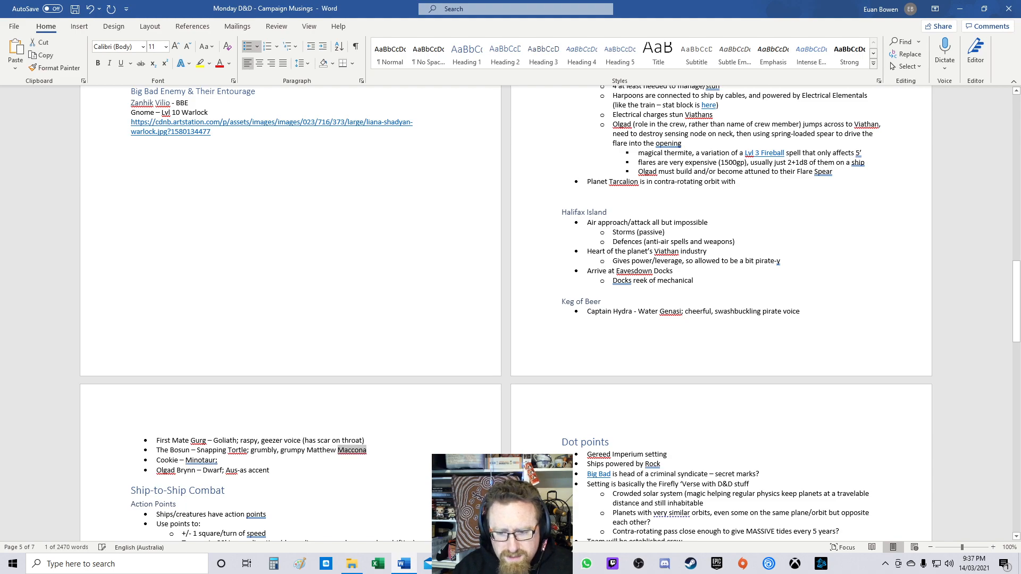
pyautogui.write('Mac')
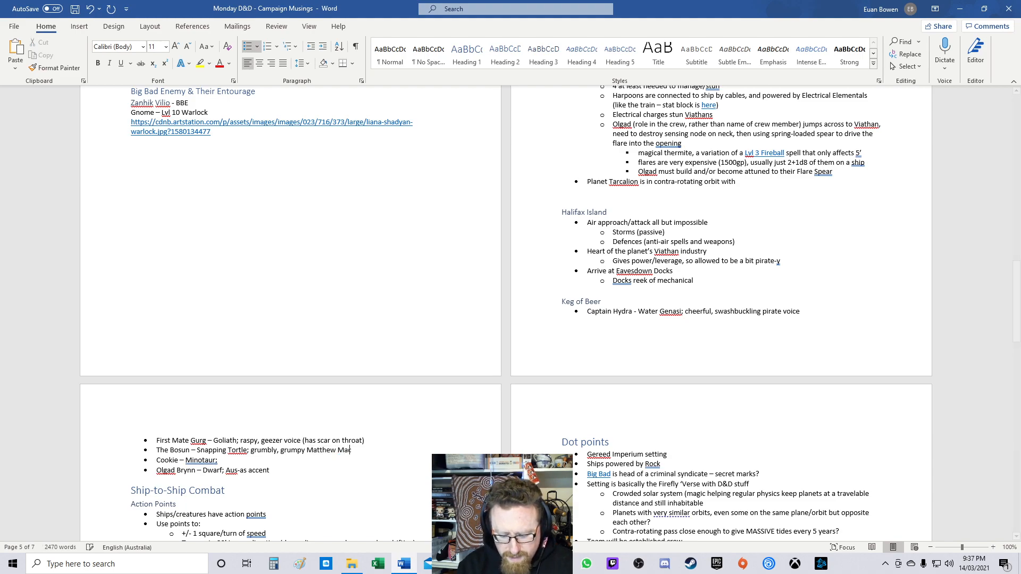
pyautogui.write('onaughey')
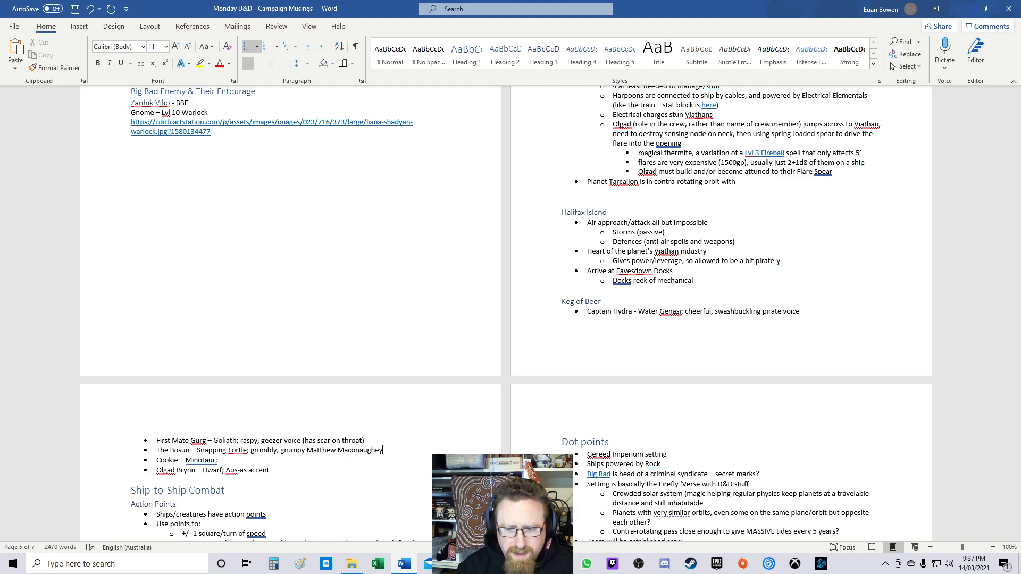
pyautogui.hotkey('alt', 'Tab')
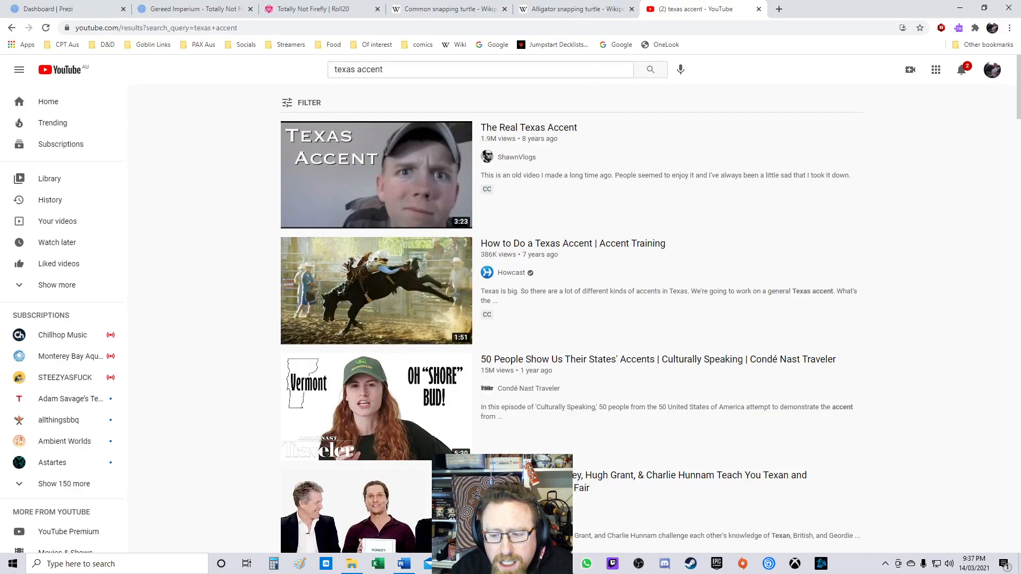
pyautogui.hotkey('alt', 'Tab')
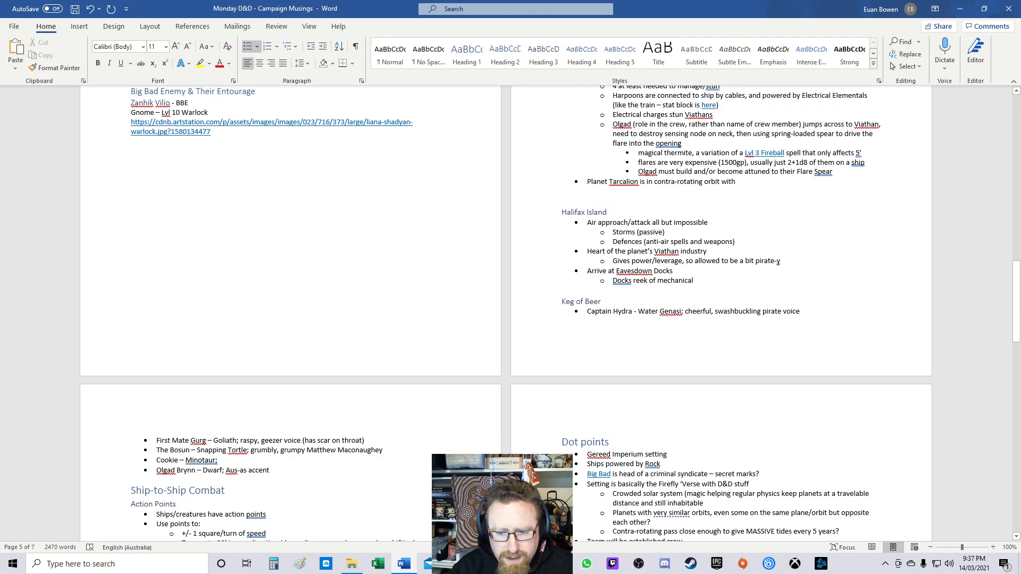
pyautogui.press('Delete')
pyautogui.press('Delete')
pyautogui.write('cC')
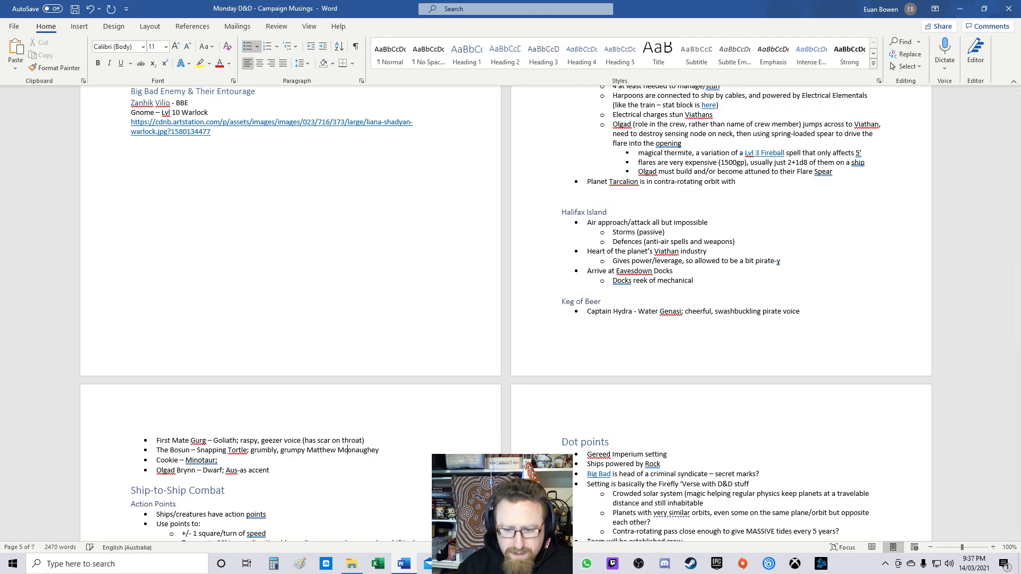
pyautogui.press('Down')
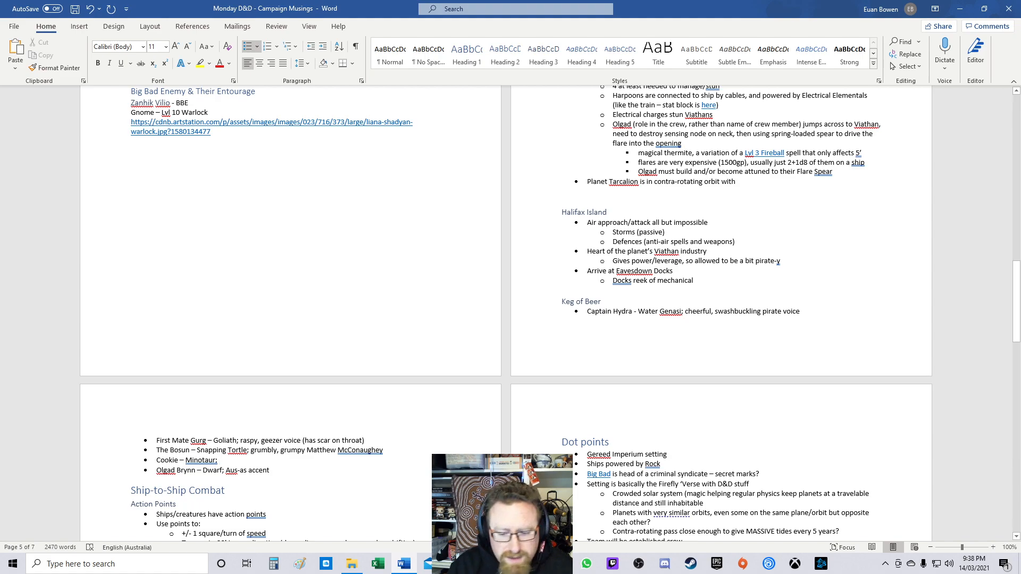
# Step: Review the crew reference images in the Hydra's Privateers folder
pyautogui.click(352, 563)
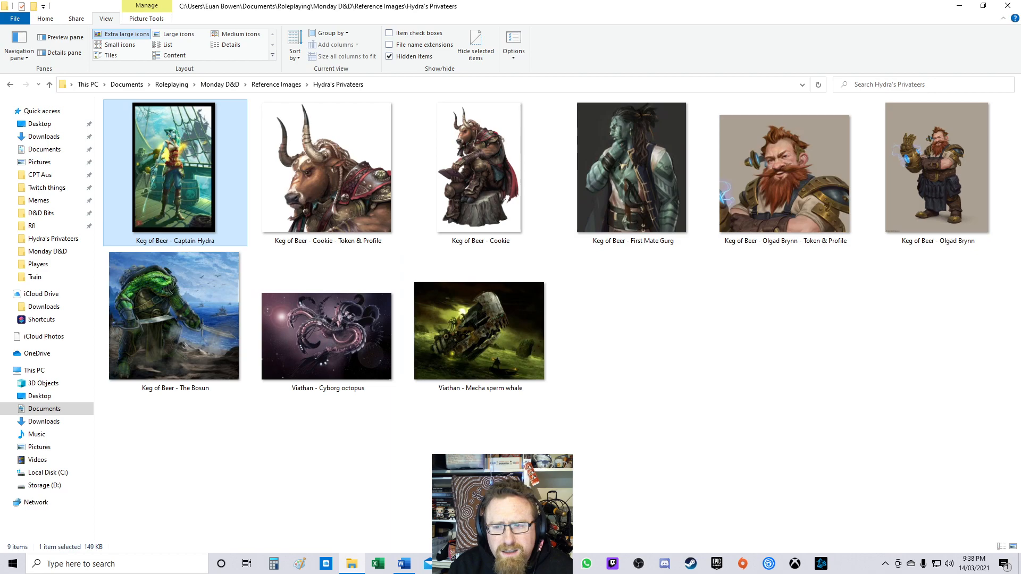
pyautogui.click(617, 341)
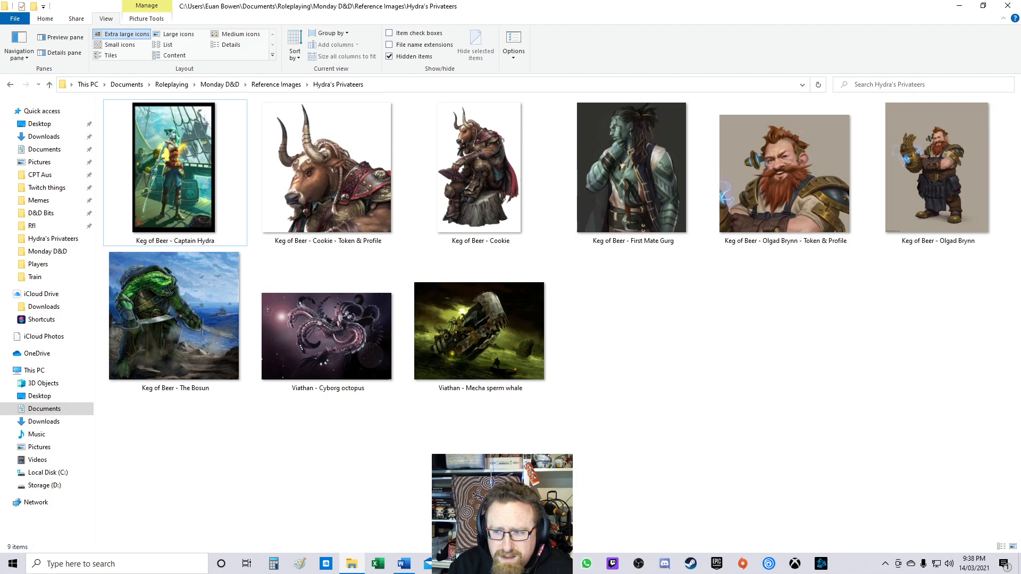
# Step: Move the 'raspy, geezer voice (has scar on throat)' description from First Mate Gurg to Cookie
pyautogui.click(404, 564)
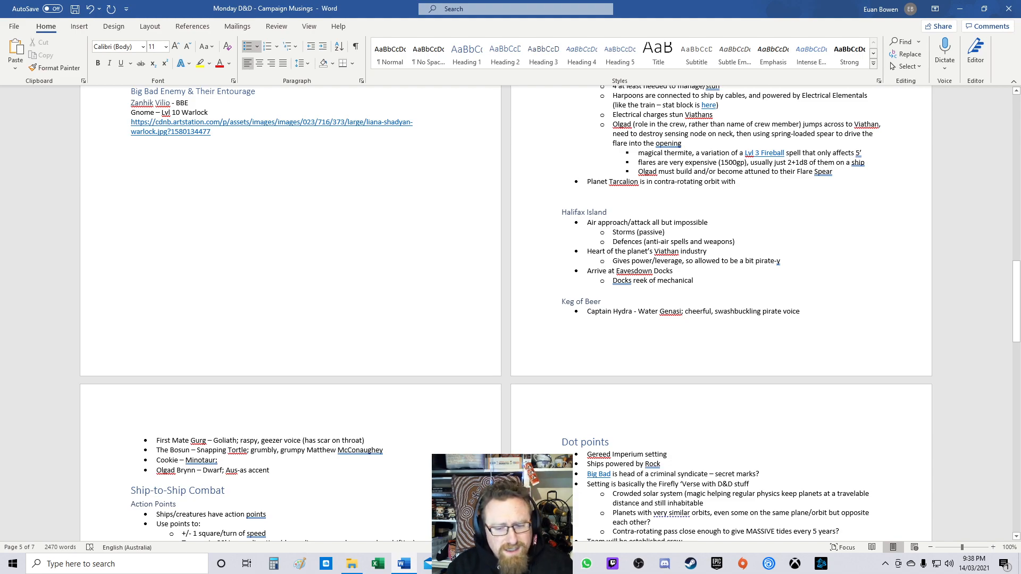
pyautogui.hotkey('shift', 'End')
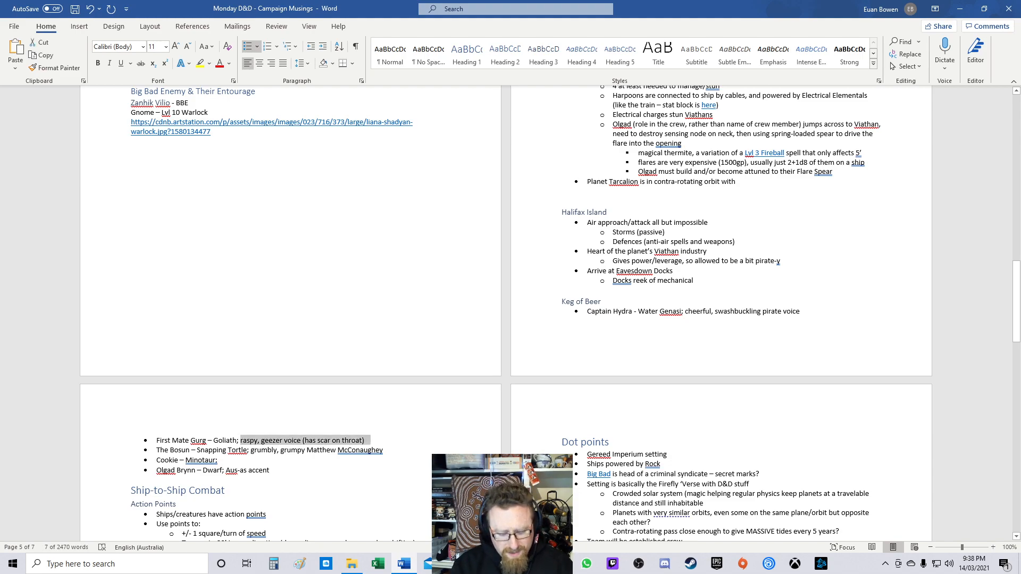
pyautogui.press('Delete')
pyautogui.press('Down')
pyautogui.press('Down')
pyautogui.hotkey('ctrl', 'z')
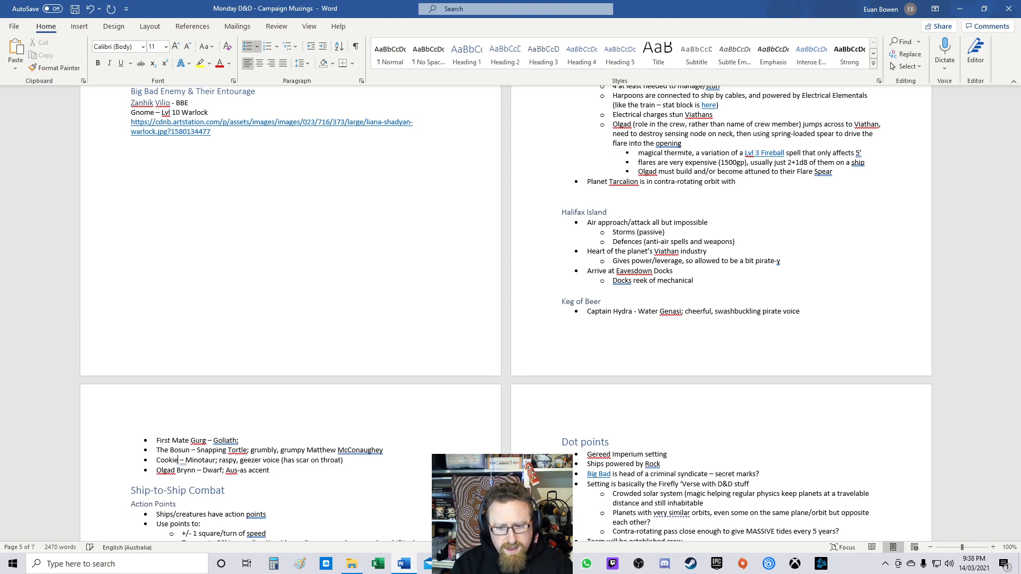
# Step: Change Cookie's description to 'deep, geezer voice', removing the scar note
pyautogui.doubleClick(220, 460)
pyautogui.write('deep')
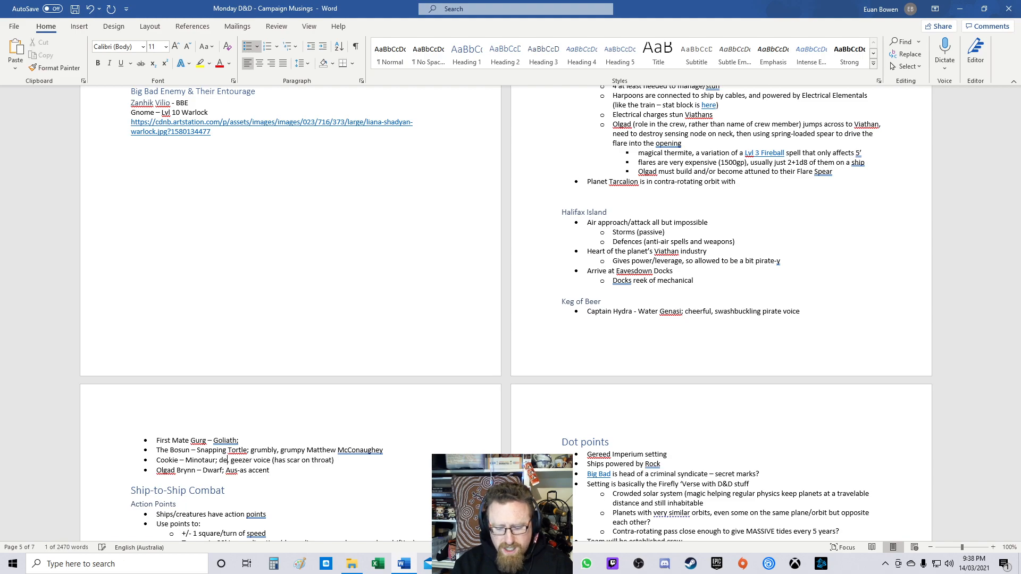
pyautogui.moveTo(280, 461)
pyautogui.mouseDown()
pyautogui.moveTo(342, 460)
pyautogui.moveTo(279, 461)
pyautogui.mouseUp()
pyautogui.click(343, 460)
pyautogui.press('BackSpace')
# Step: Give First Mate Gurg the voice reference Billy Connolly, checking the spelling via YouTube search suggestions
pyautogui.click(240, 441)
pyautogui.write('B')
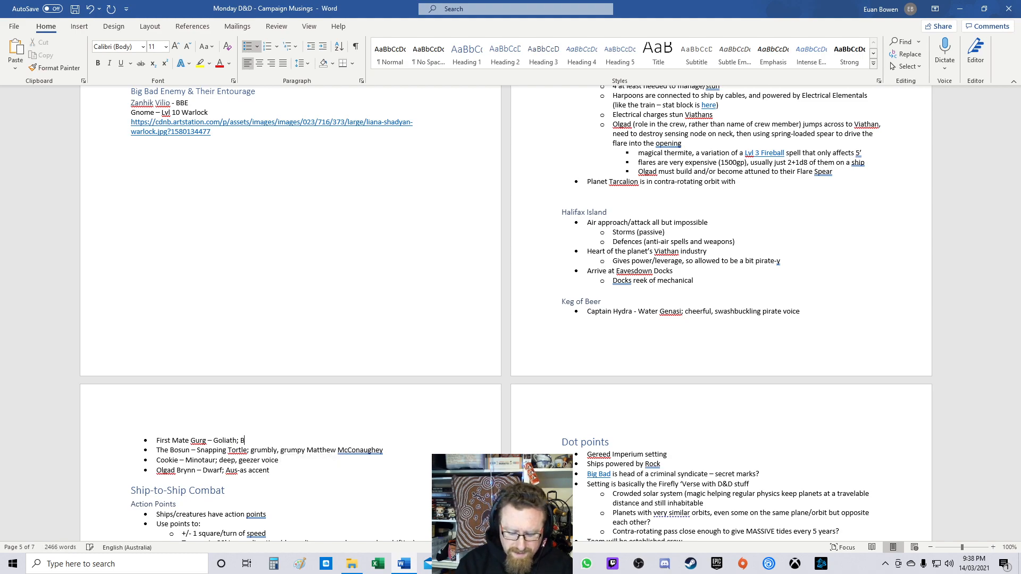
pyautogui.write('illiyy Connolyt')
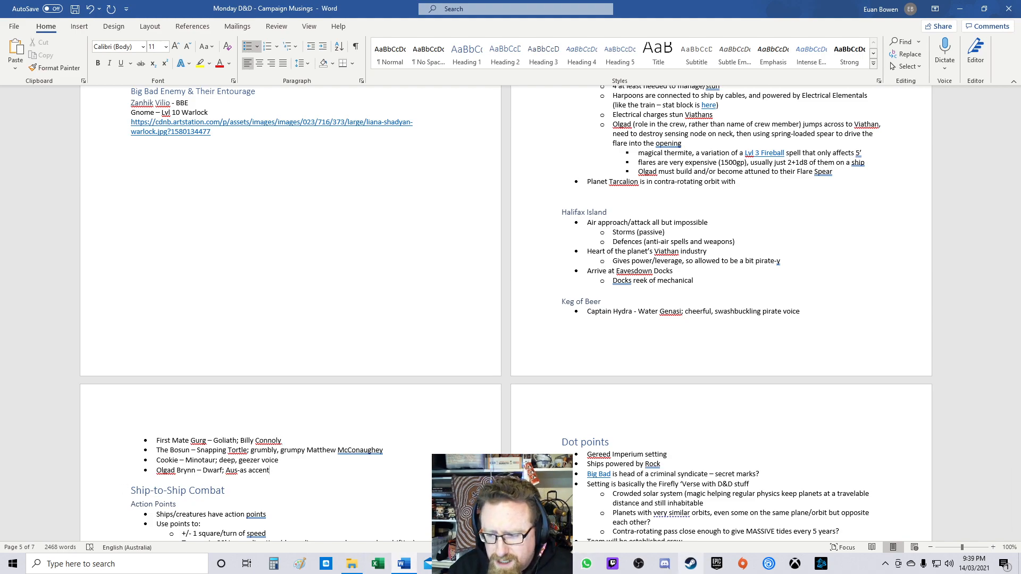
pyautogui.click(508, 564)
pyautogui.write('/')
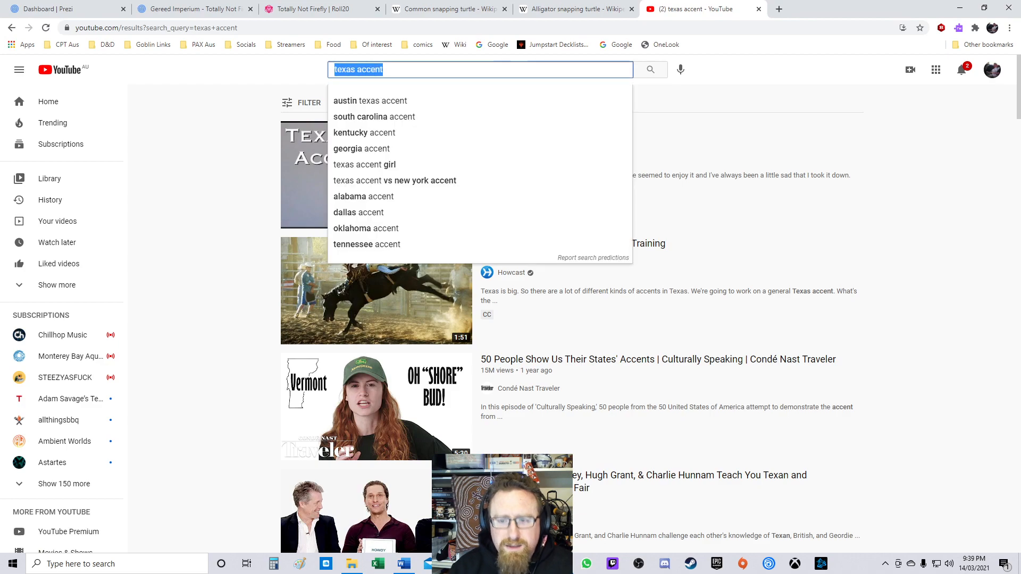
pyautogui.write('billy')
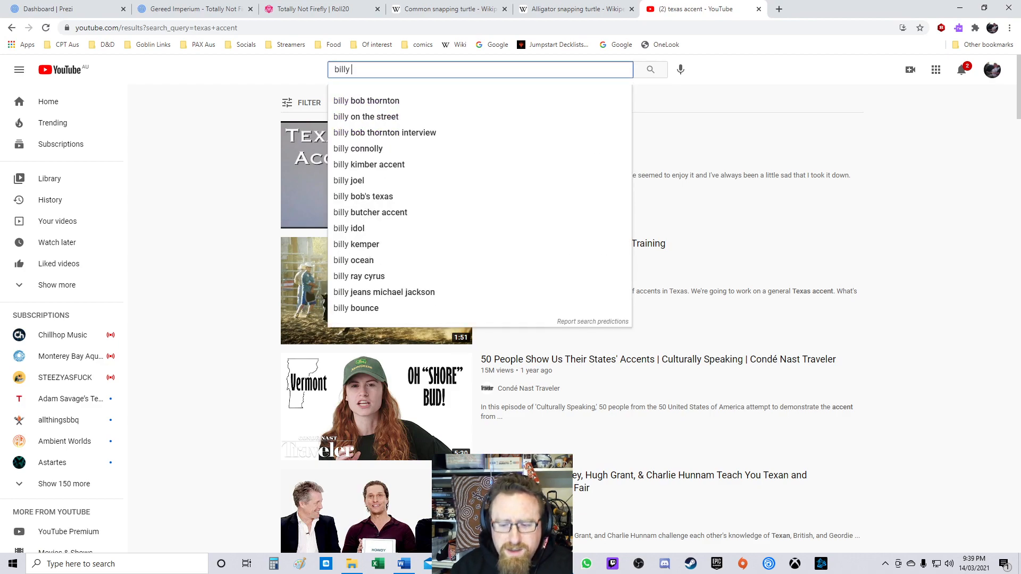
pyautogui.hotkey('alt', 'Tab')
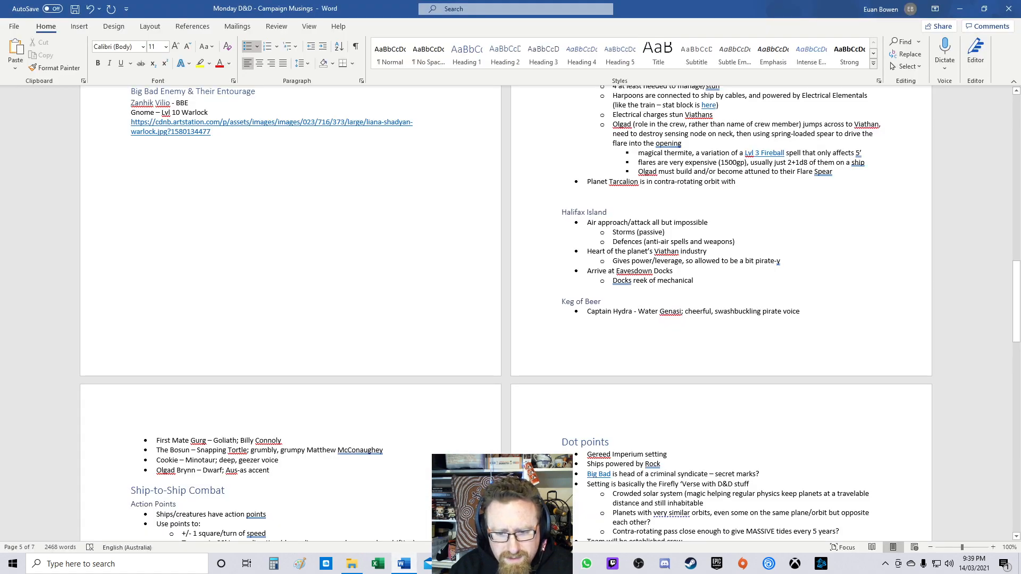
pyautogui.press('BackSpace')
pyautogui.write('ly')
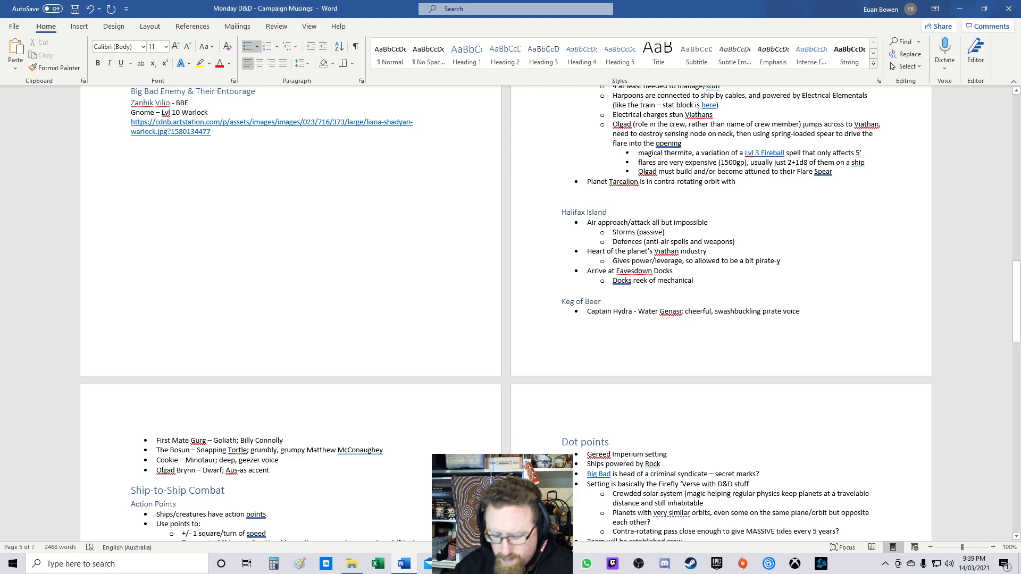
# Step: Start a new empty bullet below Olgad Brynn's entry in the crew list
pyautogui.press('Return')
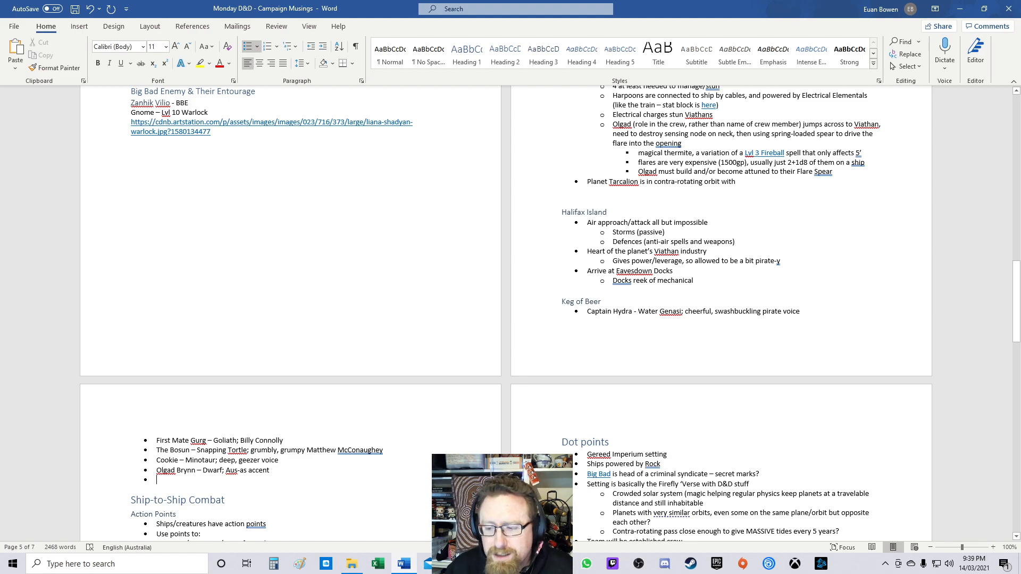
pyautogui.scroll(-1, 213, 475)
pyautogui.scroll(-8, 290, 314)
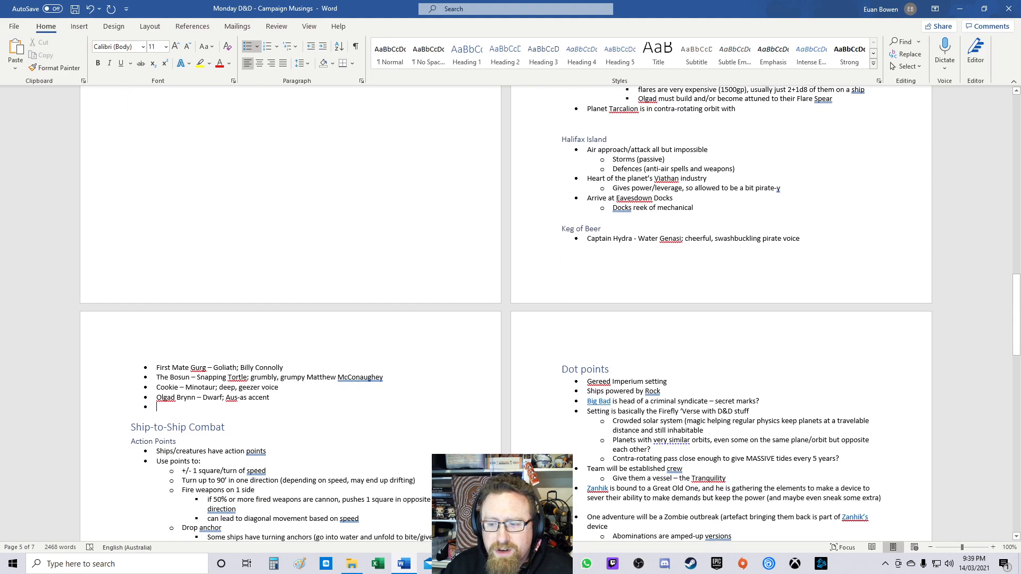
pyautogui.scroll(-2, 289, 314)
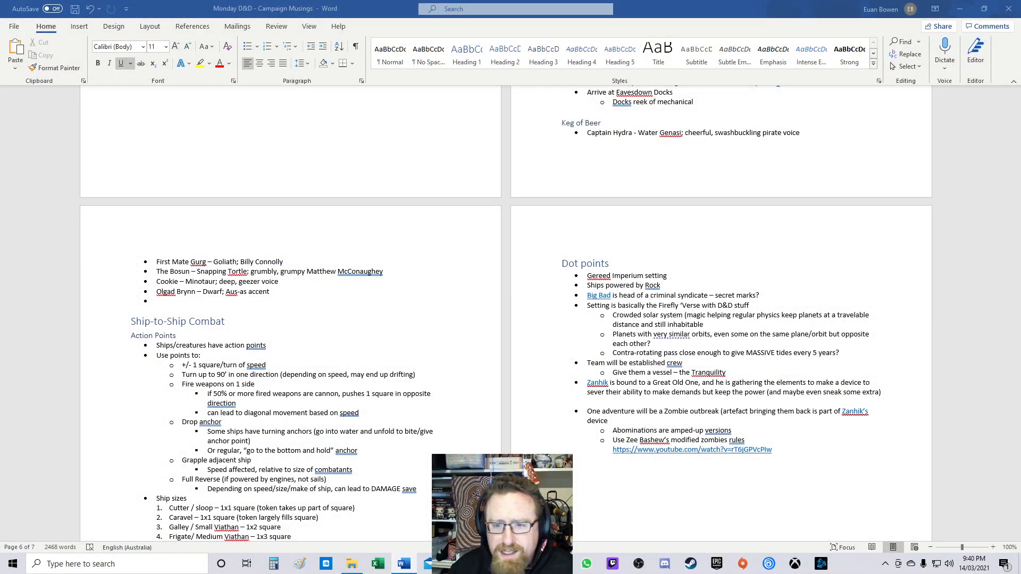
pyautogui.scroll(20, 505, 314)
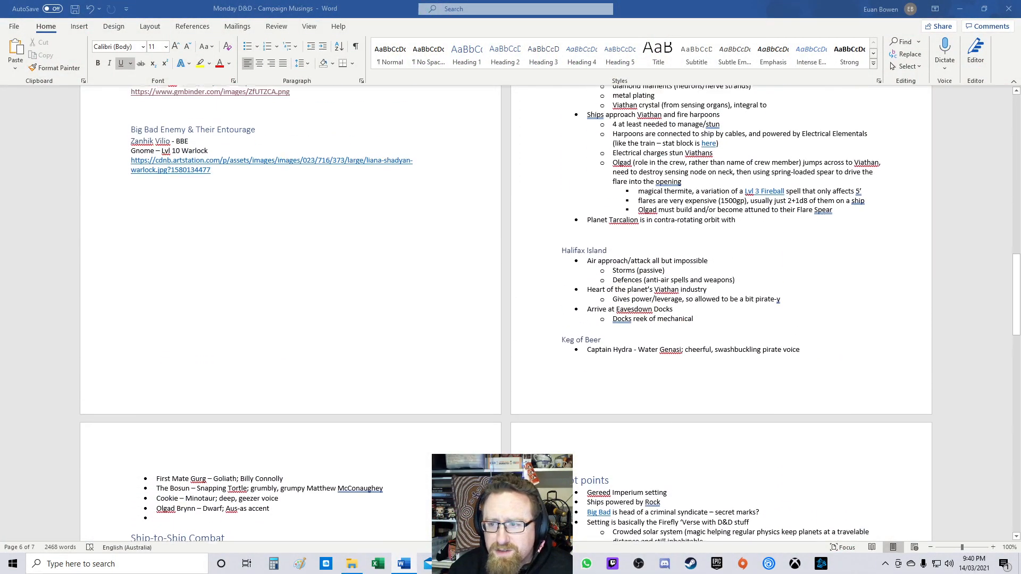
# Step: Update the entire table of contents in the campaign notes
pyautogui.scroll(12, 325, 314)
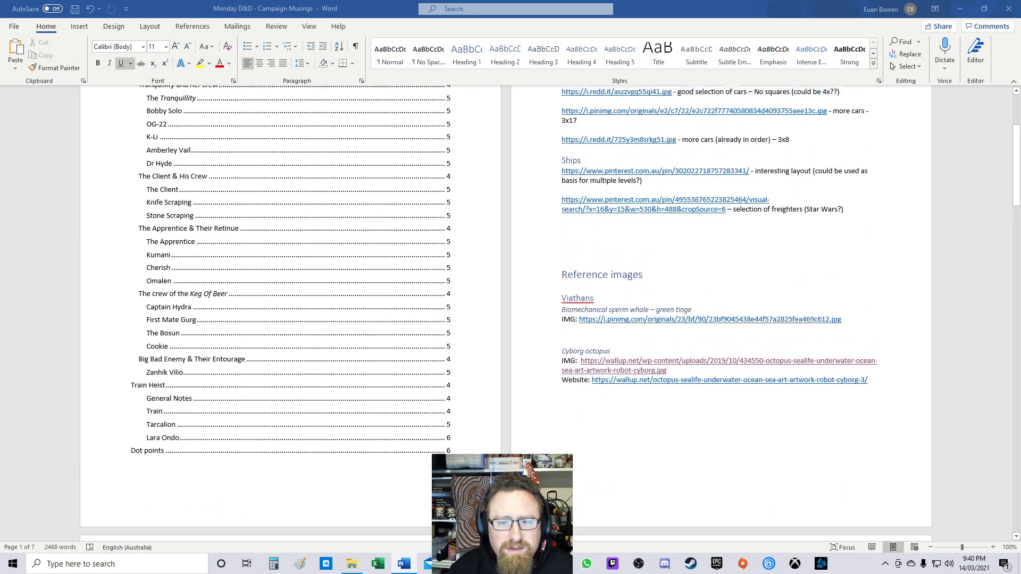
pyautogui.rightClick(325, 314)
pyautogui.click(363, 386)
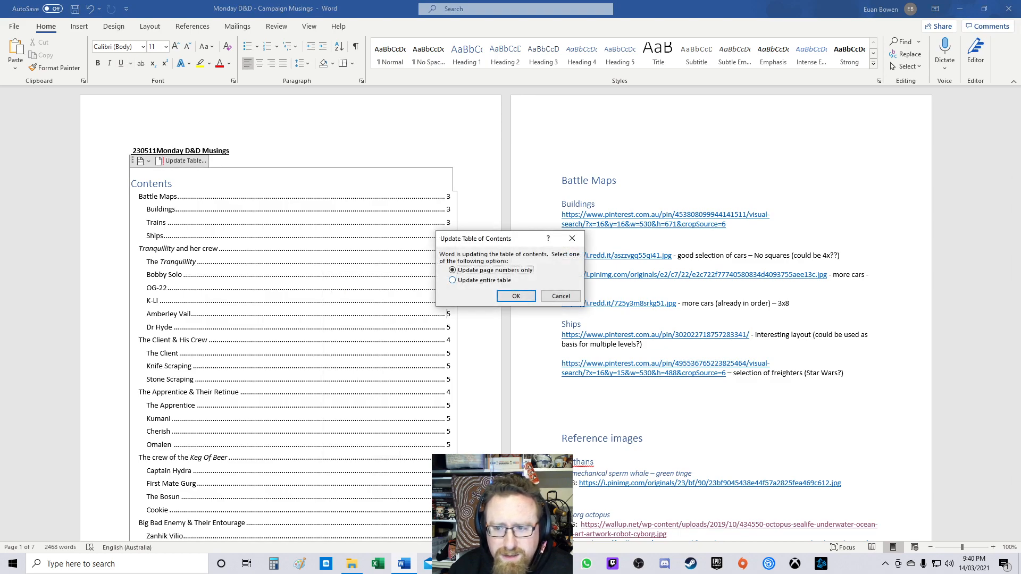
pyautogui.press('Down')
pyautogui.press('Return')
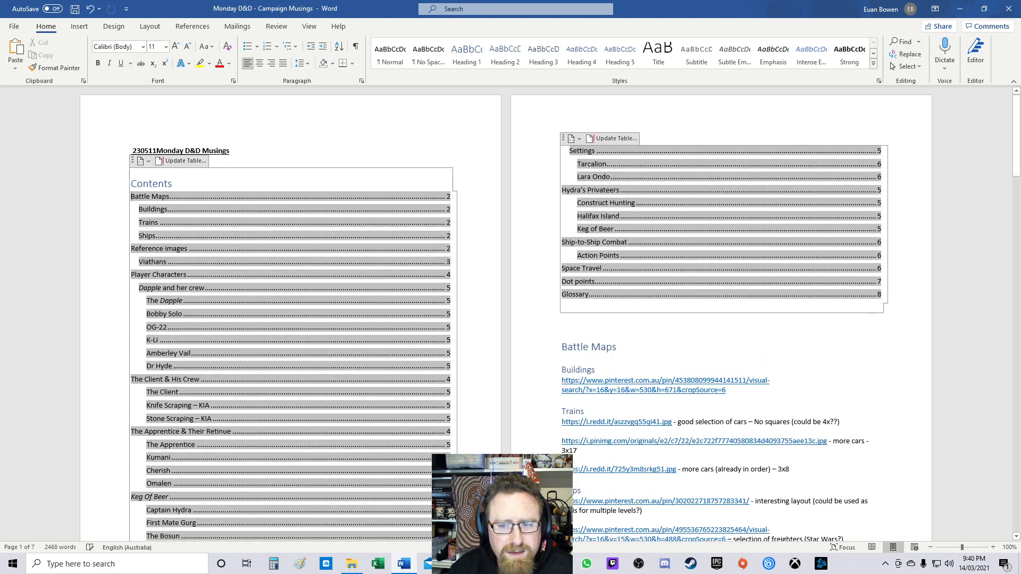
pyautogui.click(230, 150)
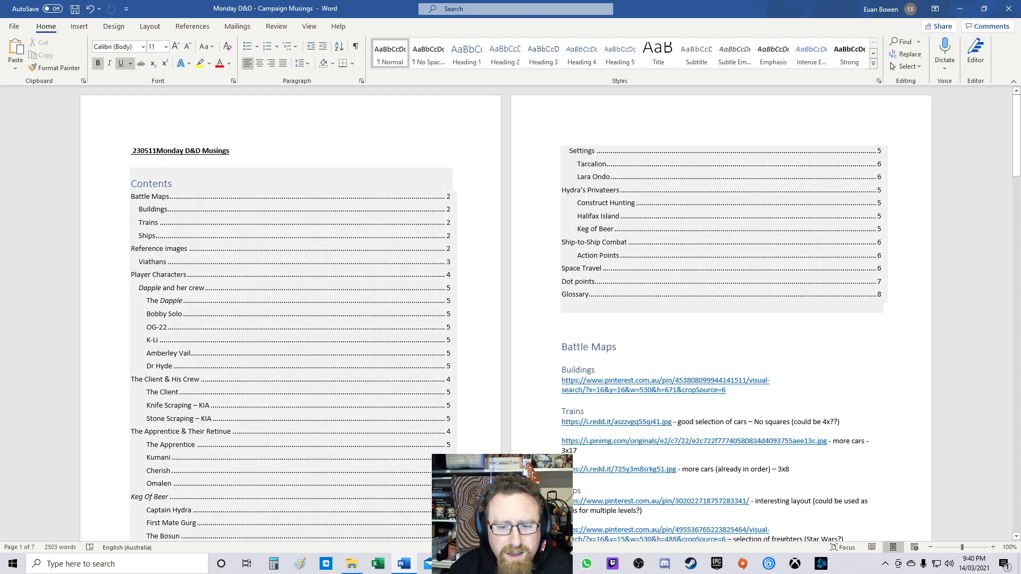
# Step: Collapse the Battle Maps and Reference images sections
pyautogui.scroll(-9, 505, 314)
pyautogui.scroll(-4, 505, 314)
pyautogui.scroll(7, 506, 314)
pyautogui.scroll(3, 505, 314)
pyautogui.scroll(-4, 506, 314)
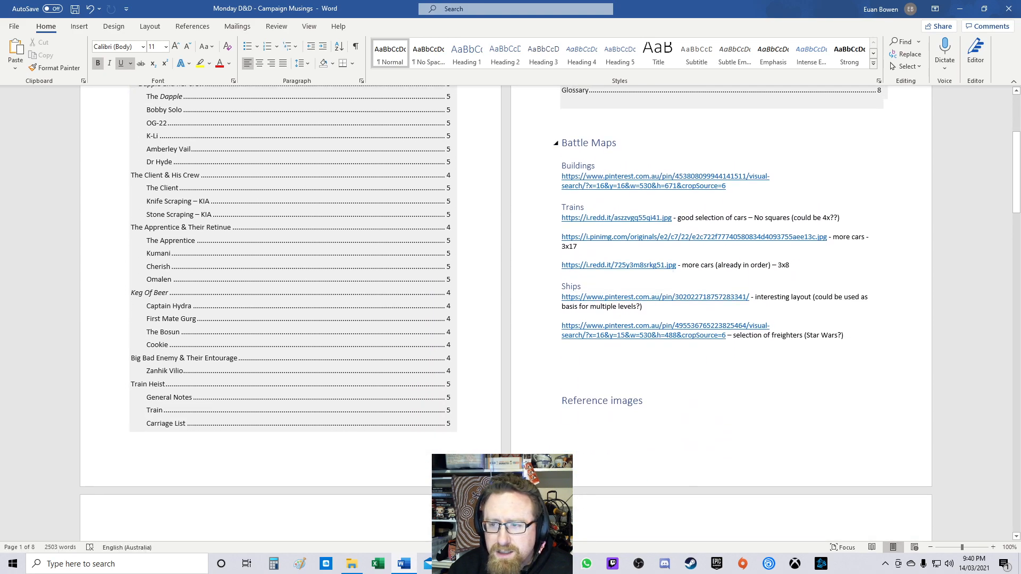
pyautogui.click(556, 142)
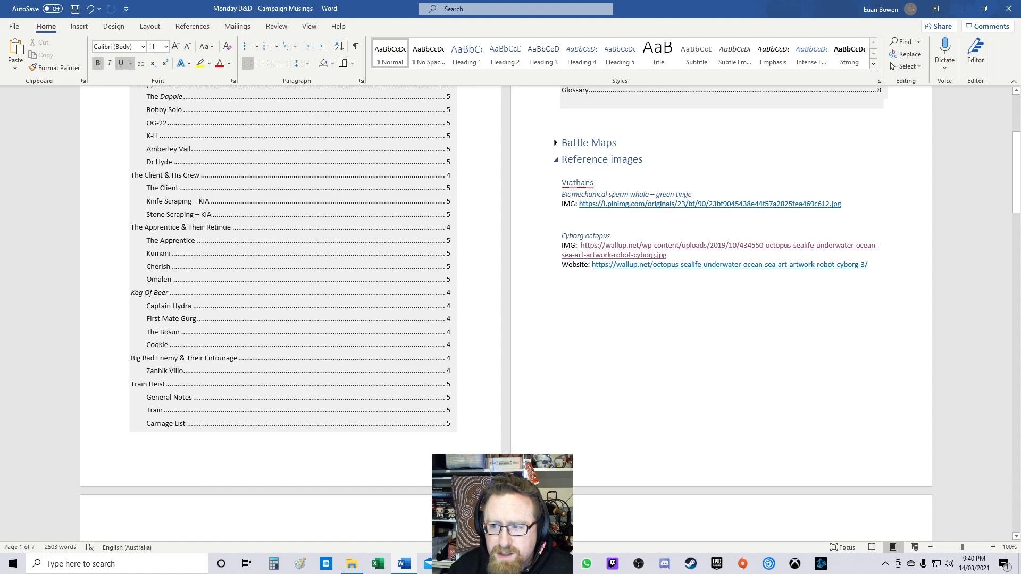
pyautogui.scroll(-5, 505, 314)
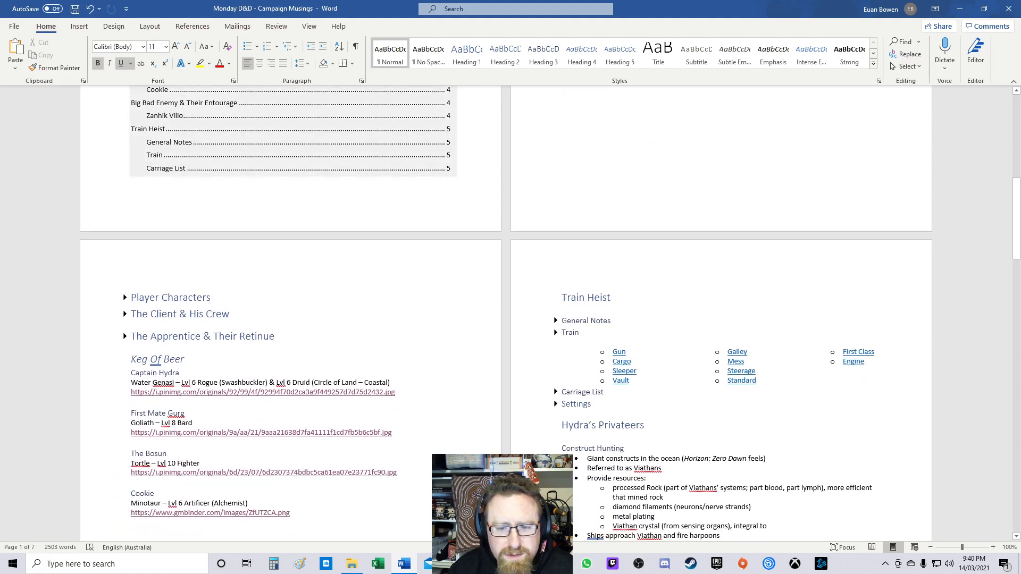
pyautogui.scroll(5, 505, 314)
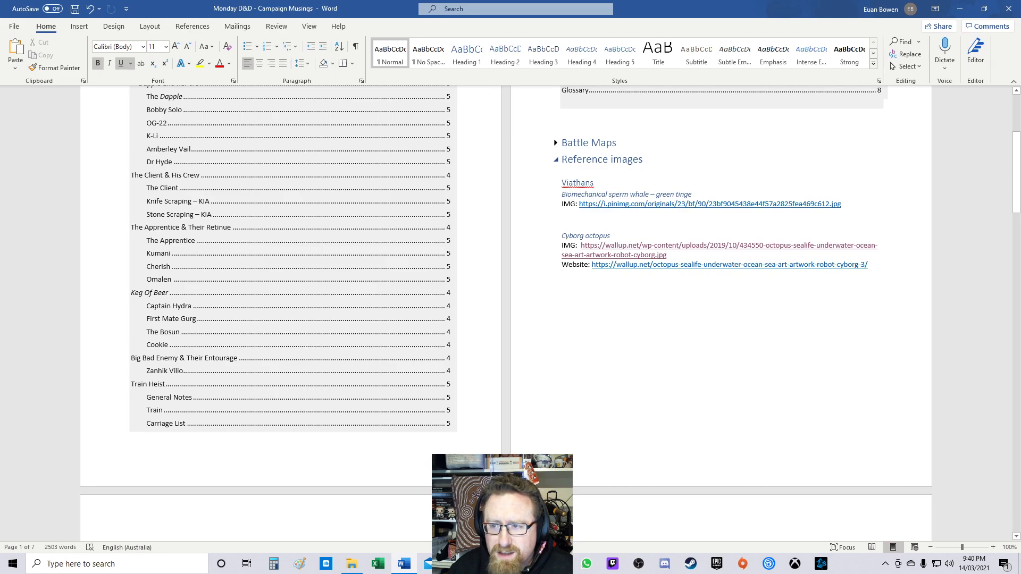
pyautogui.click(556, 160)
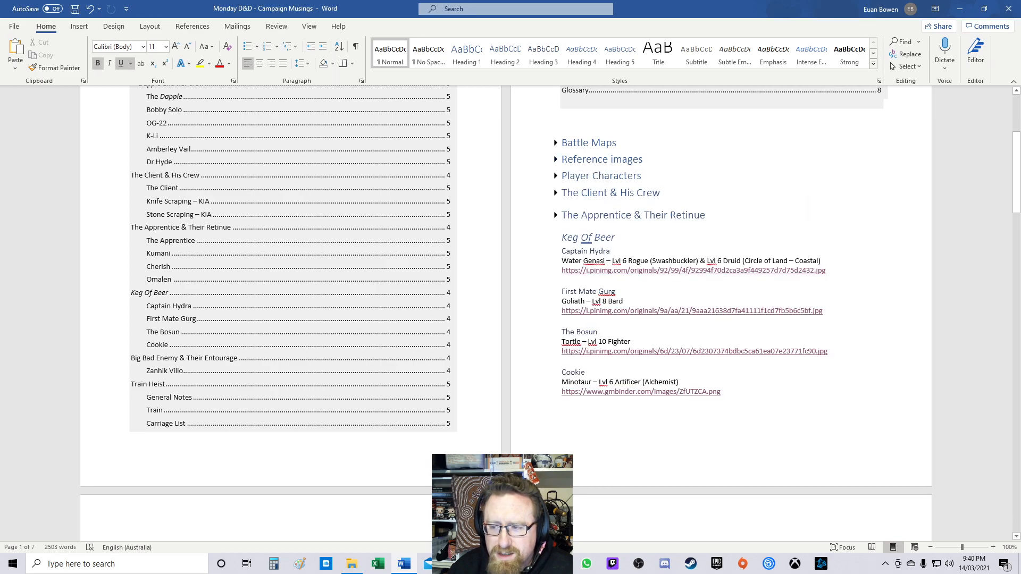
# Step: Duplicate Cookie's character entry, with its class line and image link, below the original
pyautogui.scroll(-2, 586, 223)
pyautogui.scroll(-2, 505, 314)
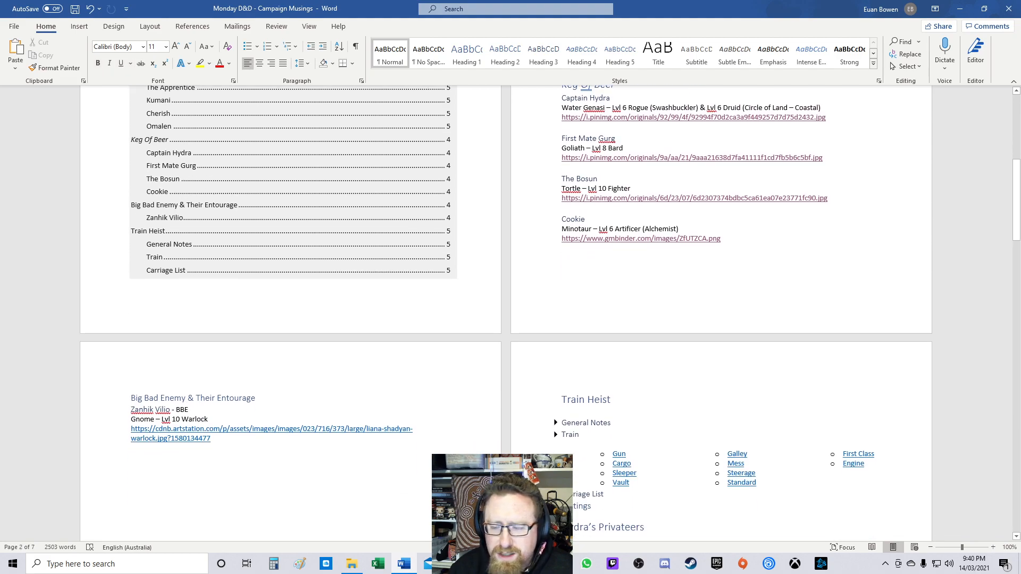
pyautogui.moveTo(563, 220); pyautogui.dragTo(732, 238)
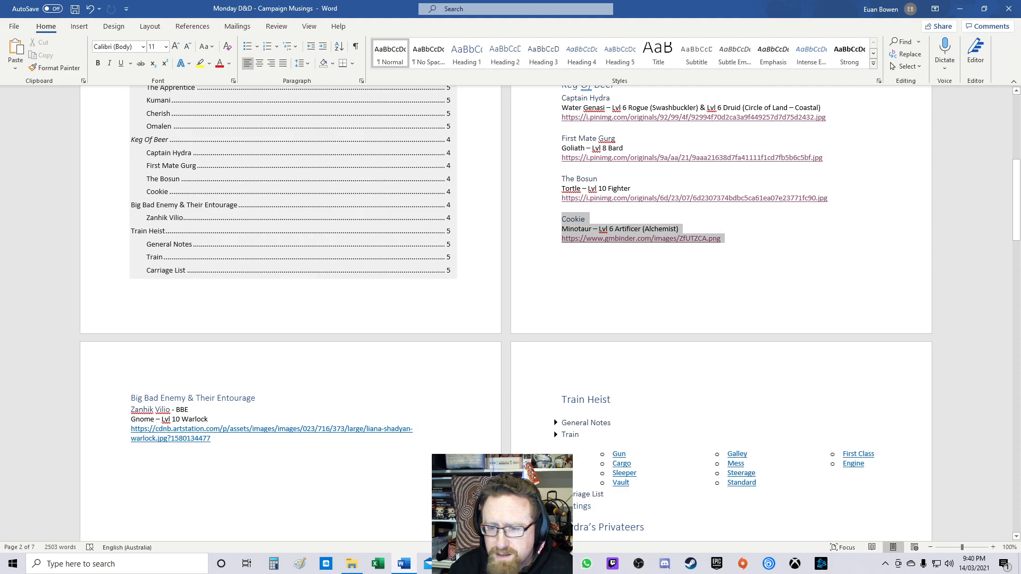
pyautogui.hotkey('ctrl', 'c')
pyautogui.click(563, 247)
pyautogui.press('Return')
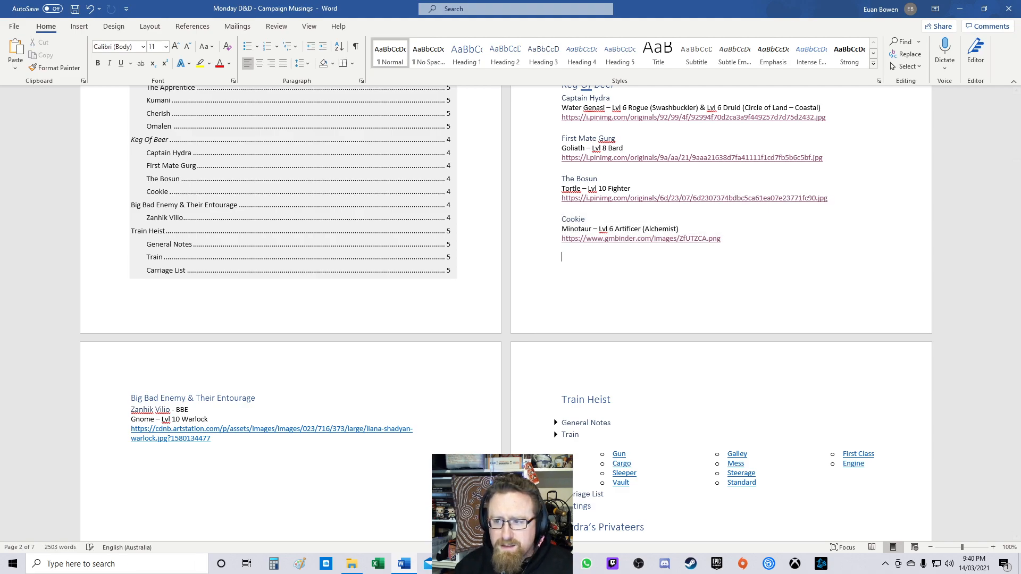
pyautogui.hotkey('ctrl', 'v')
# Step: Collapse the Big Bad Enemy & Their Entourage section
pyautogui.scroll(3, 549, 314)
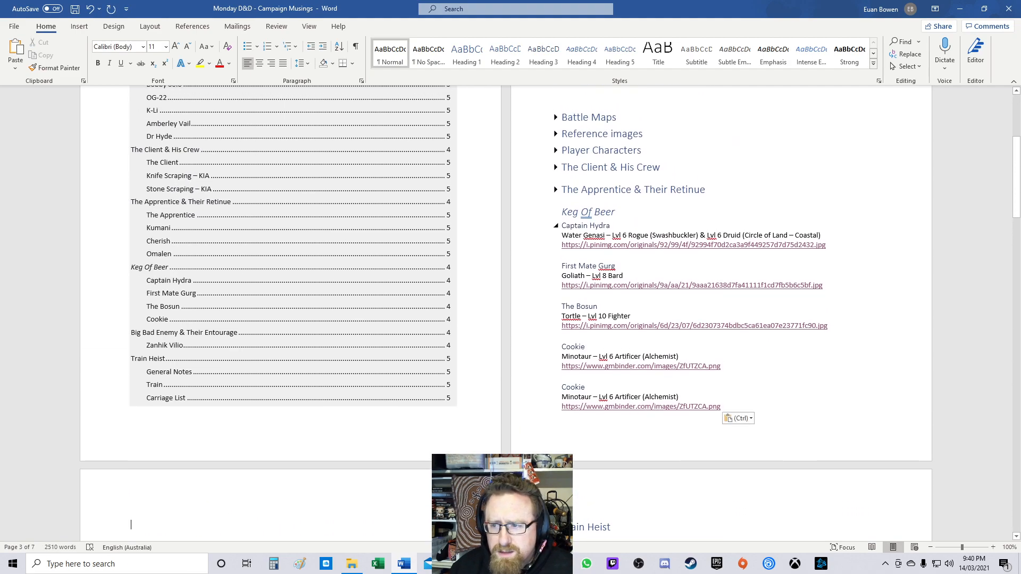
pyautogui.scroll(-2, 213, 474)
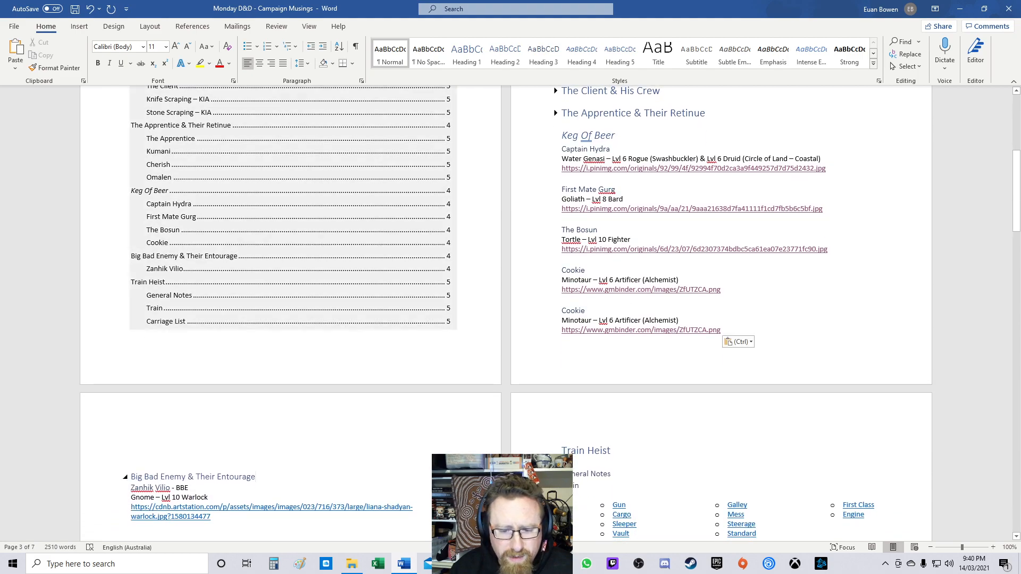
pyautogui.click(467, 53)
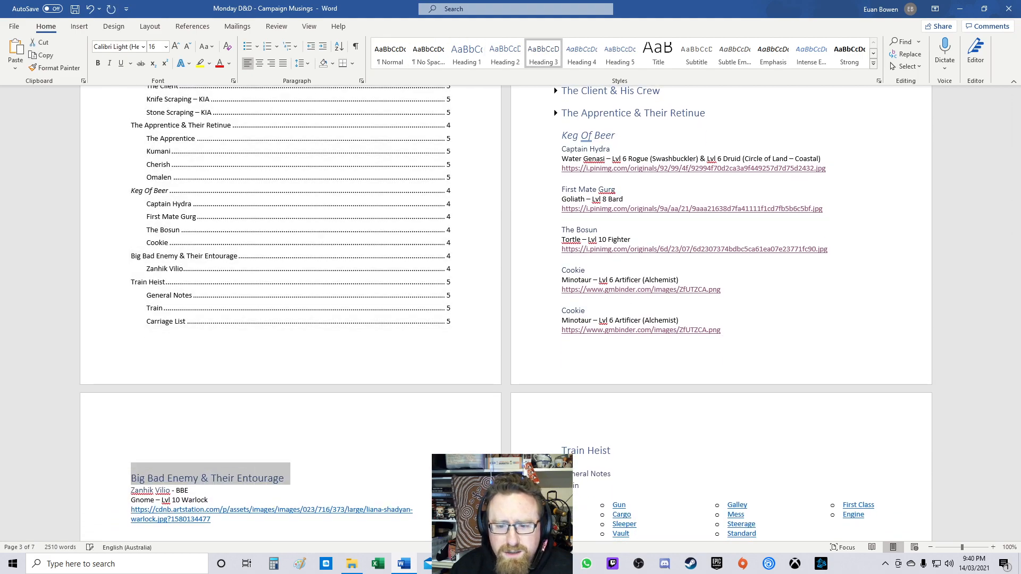
pyautogui.click(131, 448)
pyautogui.click(125, 478)
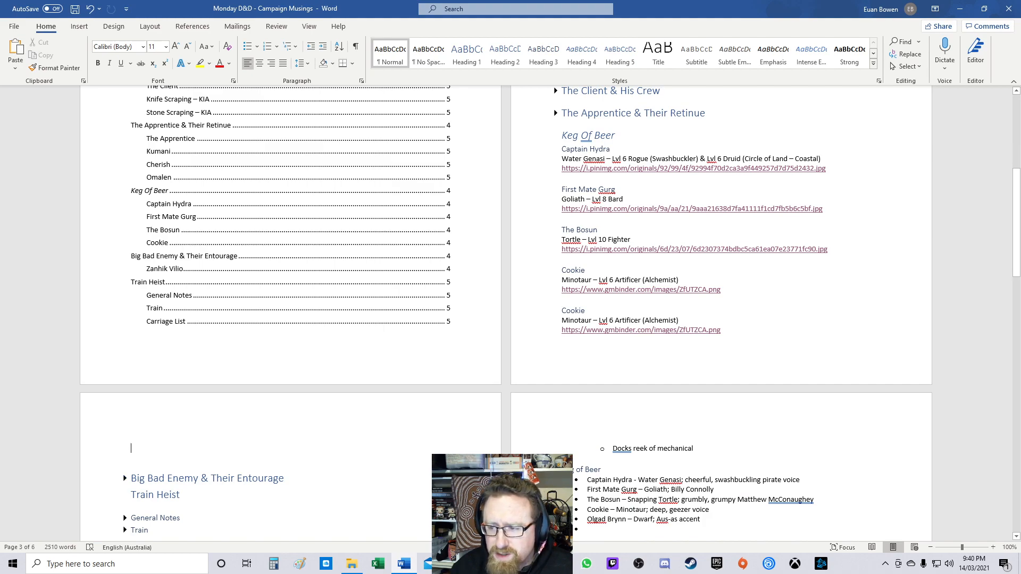
# Step: Rename the duplicated Cookie heading to Olgad Brynn
pyautogui.doubleClick(572, 310)
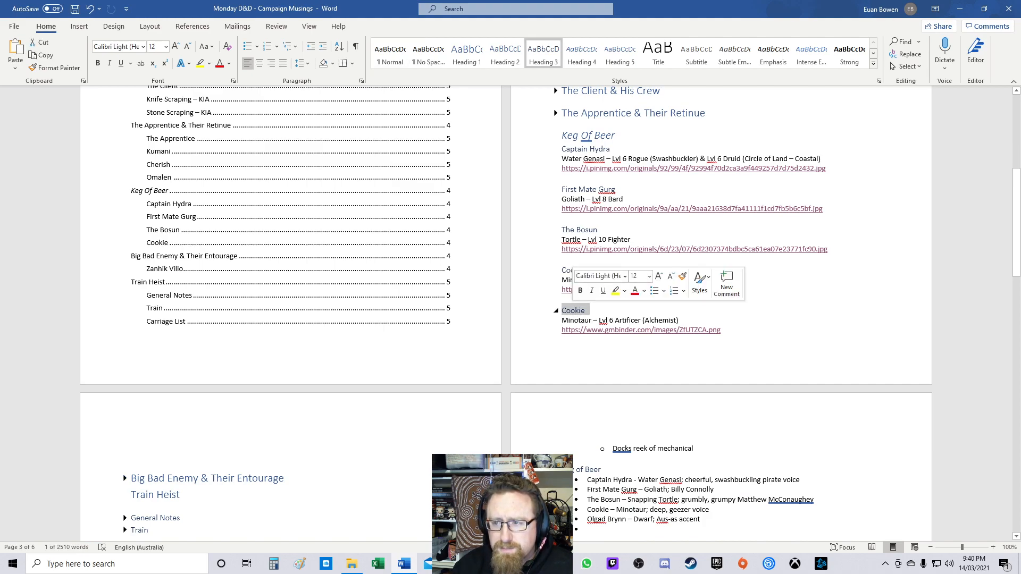
pyautogui.press('BackSpace')
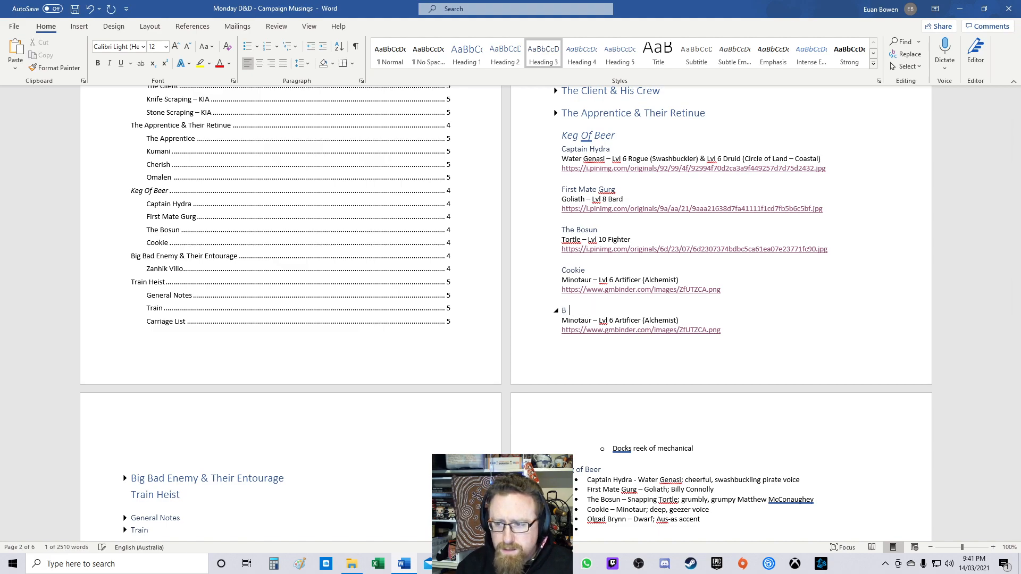
pyautogui.write('Olgad Brynn')
# Step: Change Olgad Brynn's class line to 'Dwarf – Lvl 5 Monk (Drunken Master)', deleting the leftover text
pyautogui.press('Down')
pyautogui.press('Home')
pyautogui.hotkey('ctrl', 'shift', 'Right')
pyautogui.write('Dwarf')
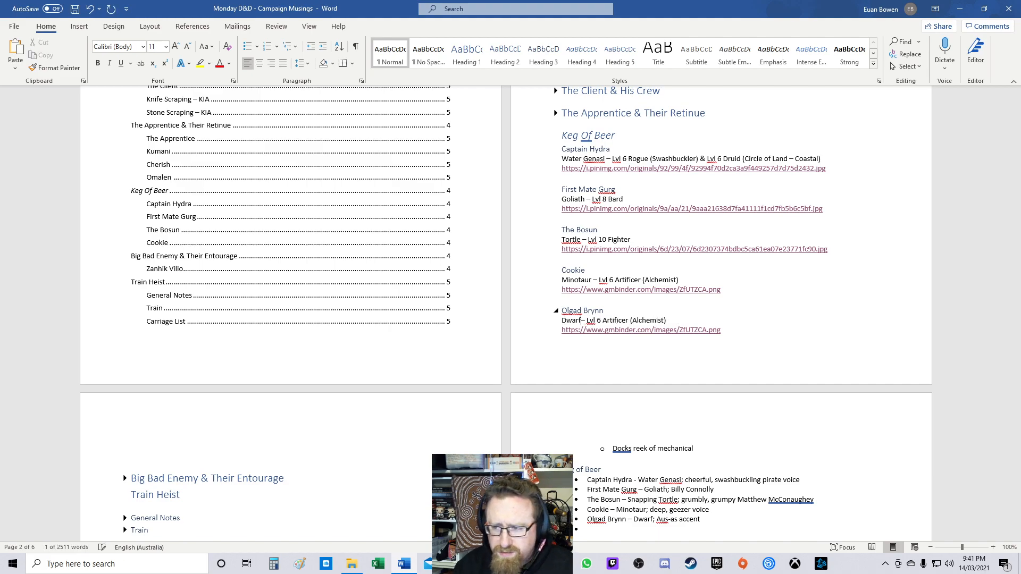
pyautogui.hotkey('ctrl', 'Right')
pyautogui.hotkey('ctrl', 'shift', 'Right')
pyautogui.press('Right')
pyautogui.hotkey('shift', 'Right')
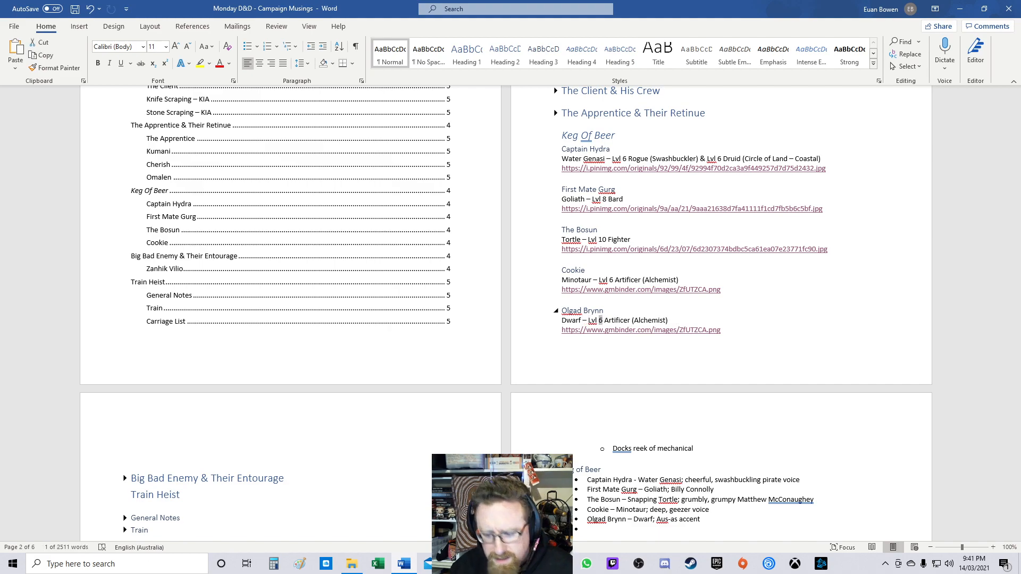
pyautogui.write('5')
pyautogui.press('Right')
pyautogui.hotkey('ctrl', 'shift', 'Right')
pyautogui.write('Monk (Drur')
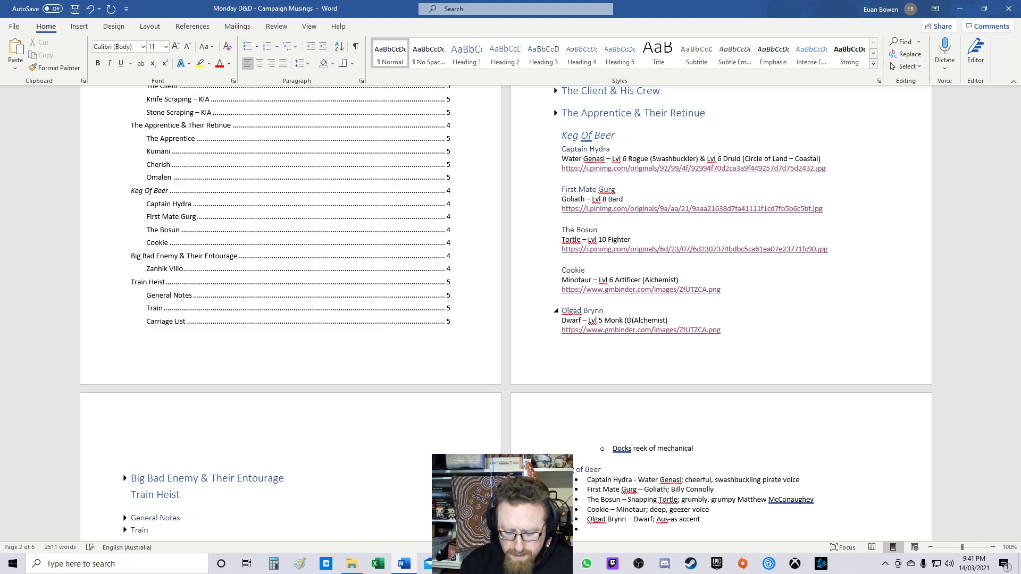
pyautogui.write('ken Master)')
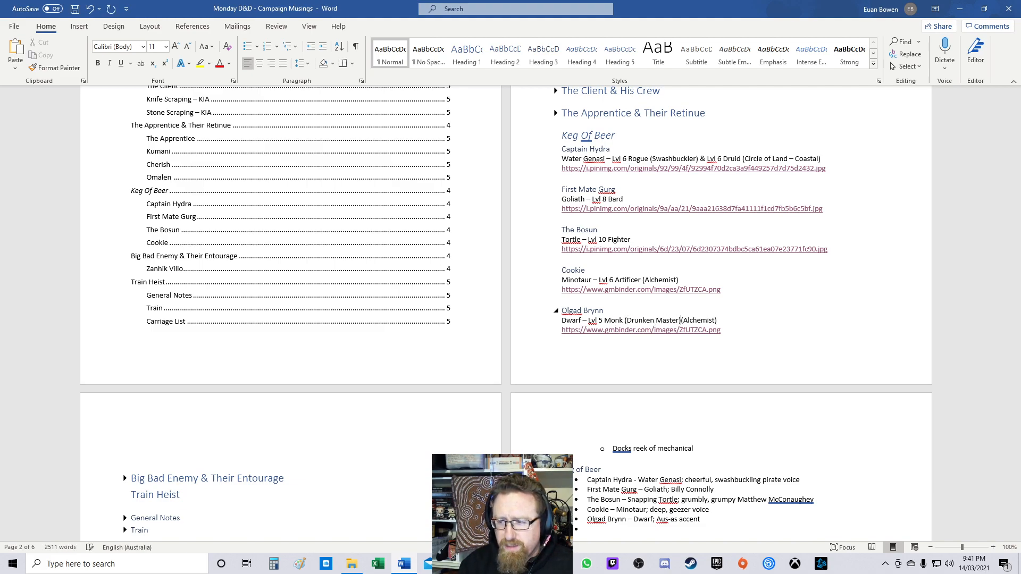
pyautogui.hotkey('shift', 'End')
pyautogui.press('Delete')
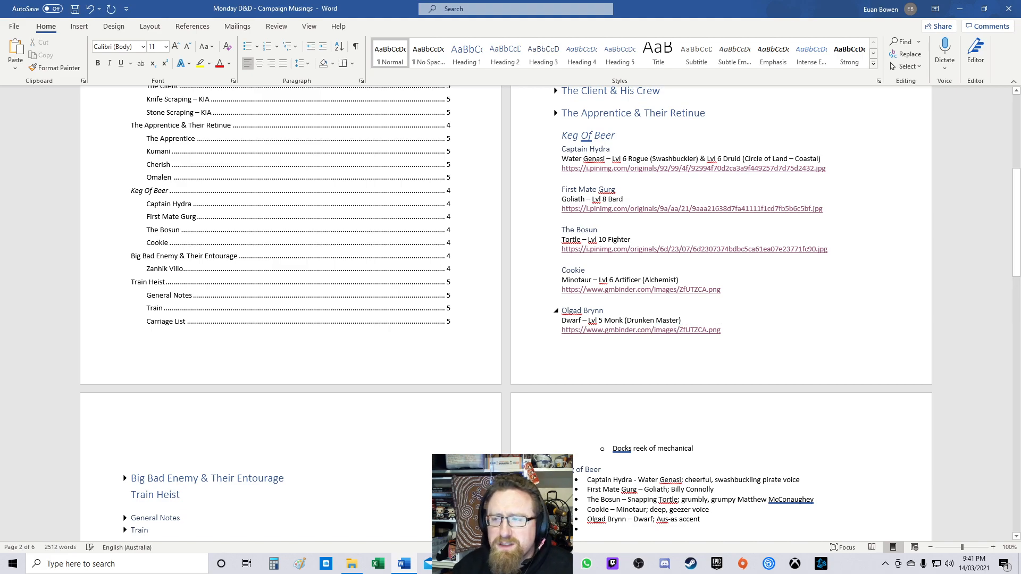
# Step: Switch to the browser and run a Pinterest search for steampunk pirate from the recent searches
pyautogui.hotkey('alt', 'Tab')
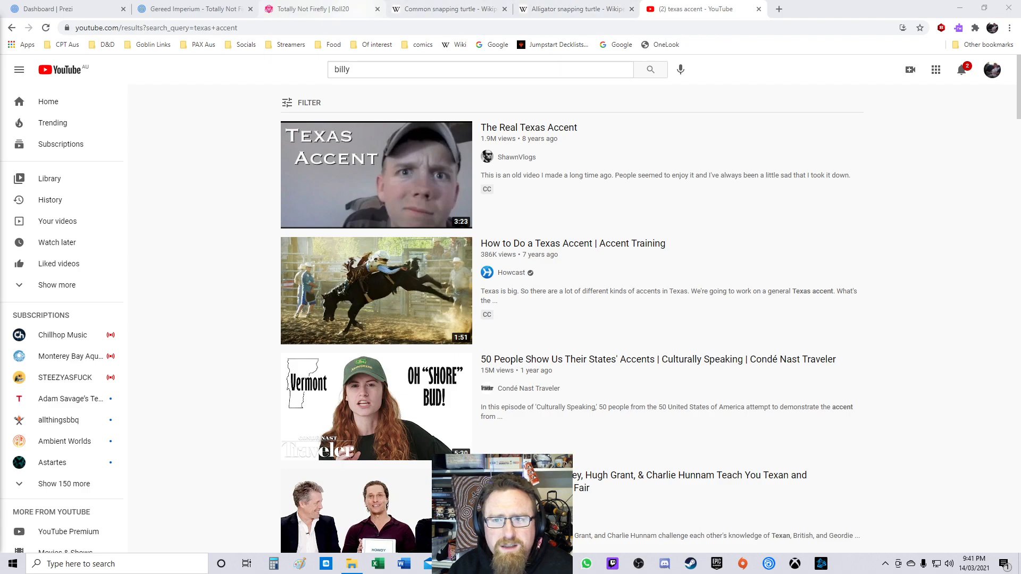
pyautogui.click(449, 9)
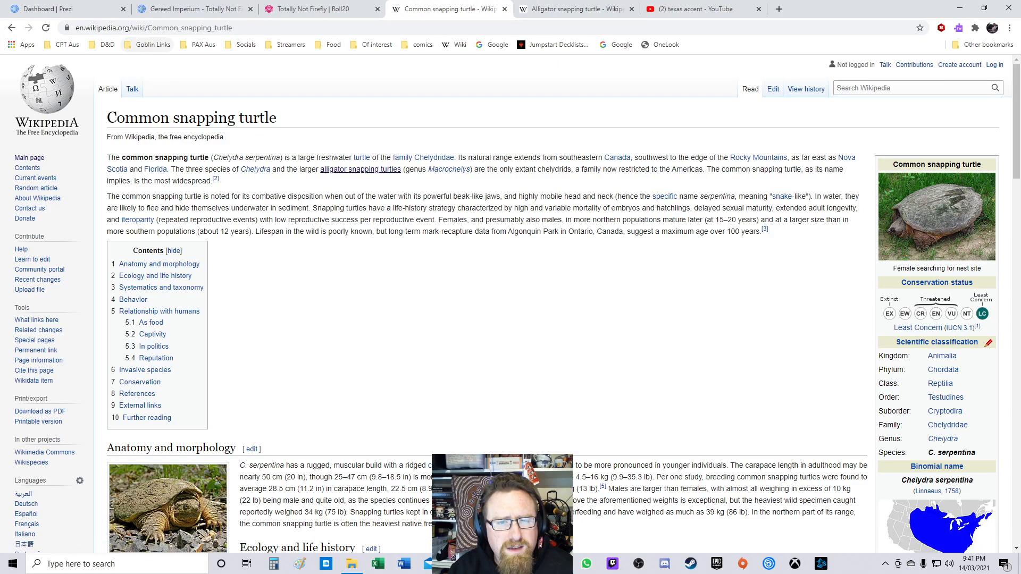
pyautogui.click(107, 45)
pyautogui.click(112, 194)
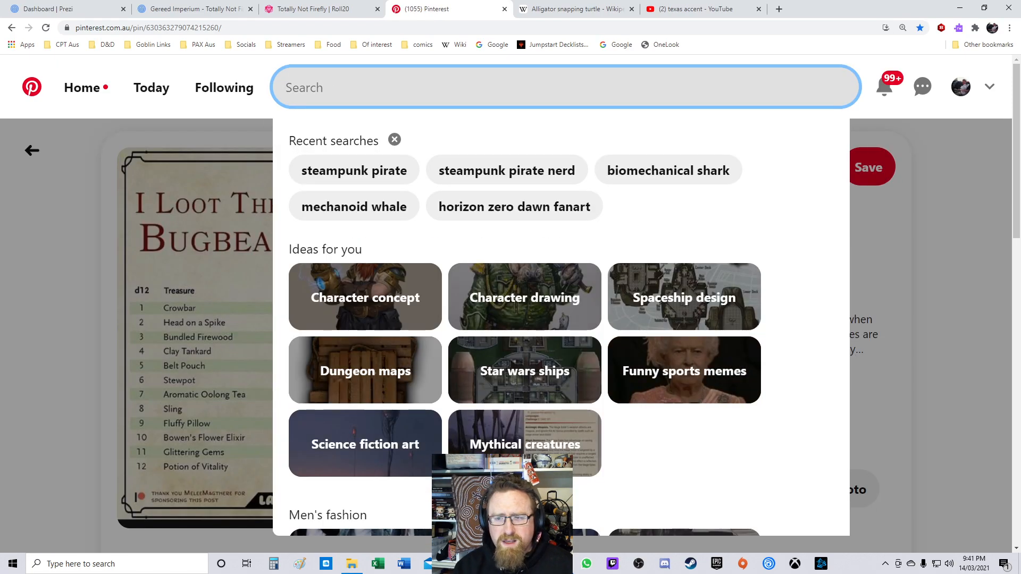
pyautogui.click(354, 171)
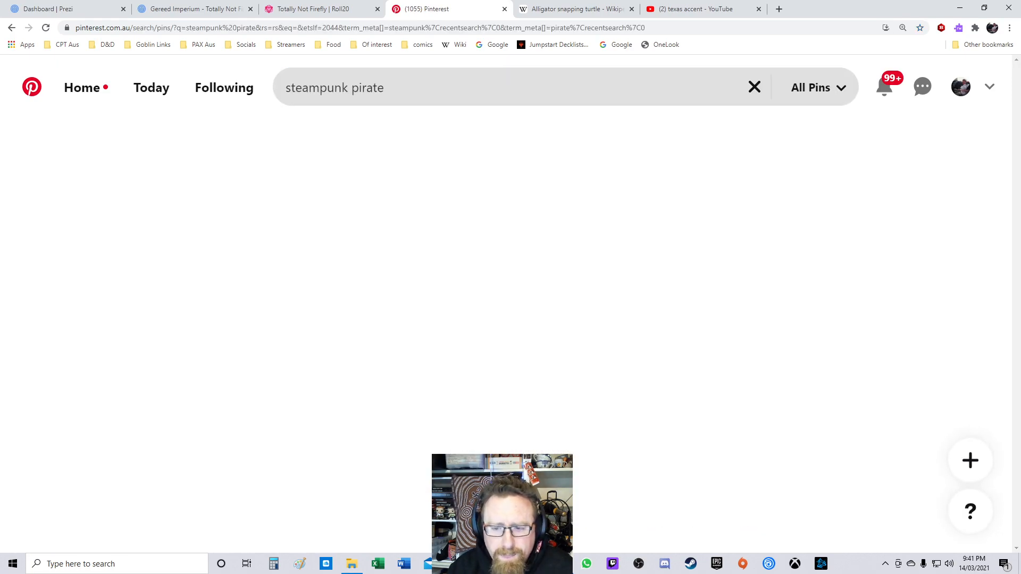
pyautogui.scroll(-20, 505, 240)
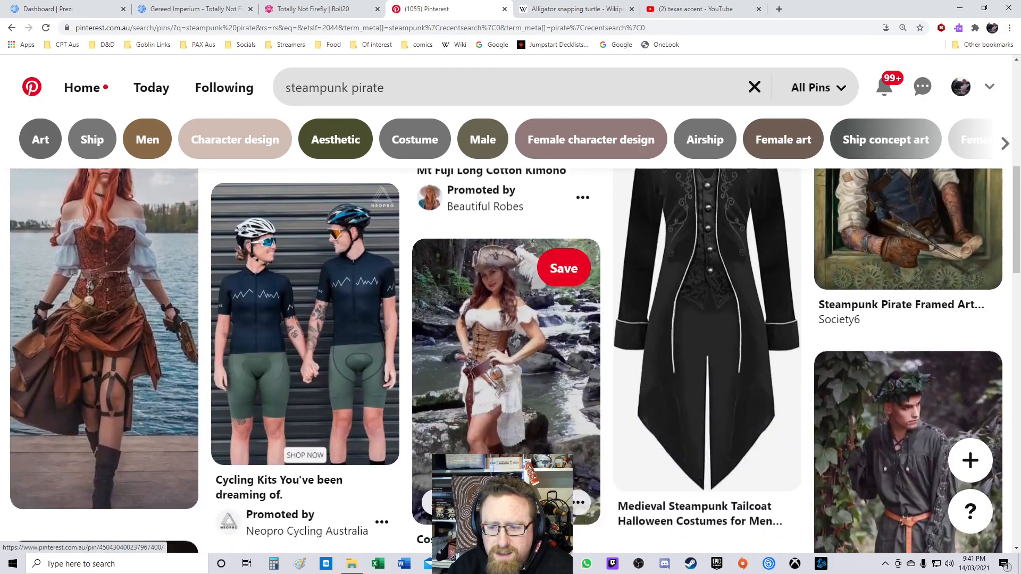
pyautogui.scroll(-15, 505, 292)
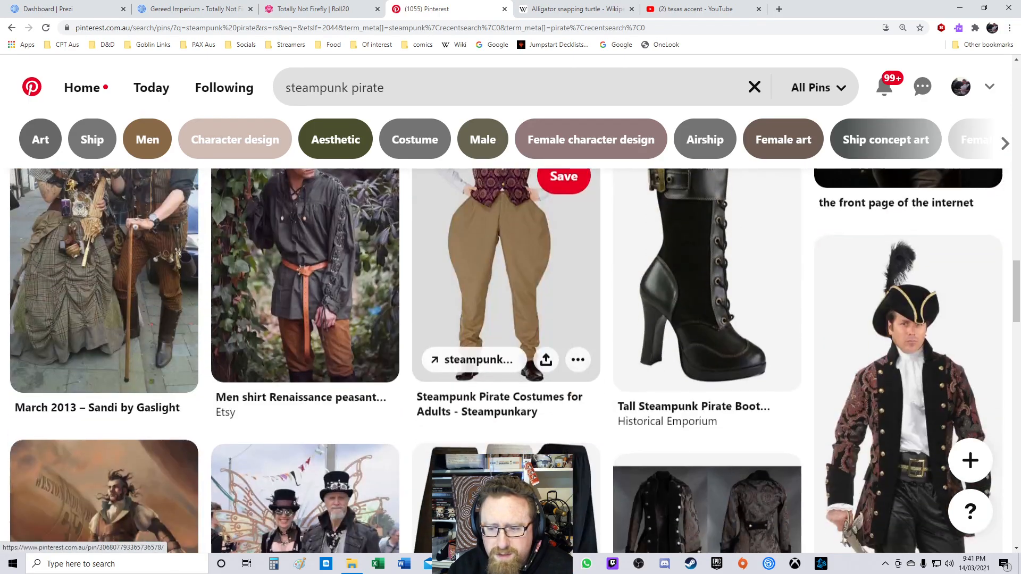
pyautogui.scroll(-10, 505, 292)
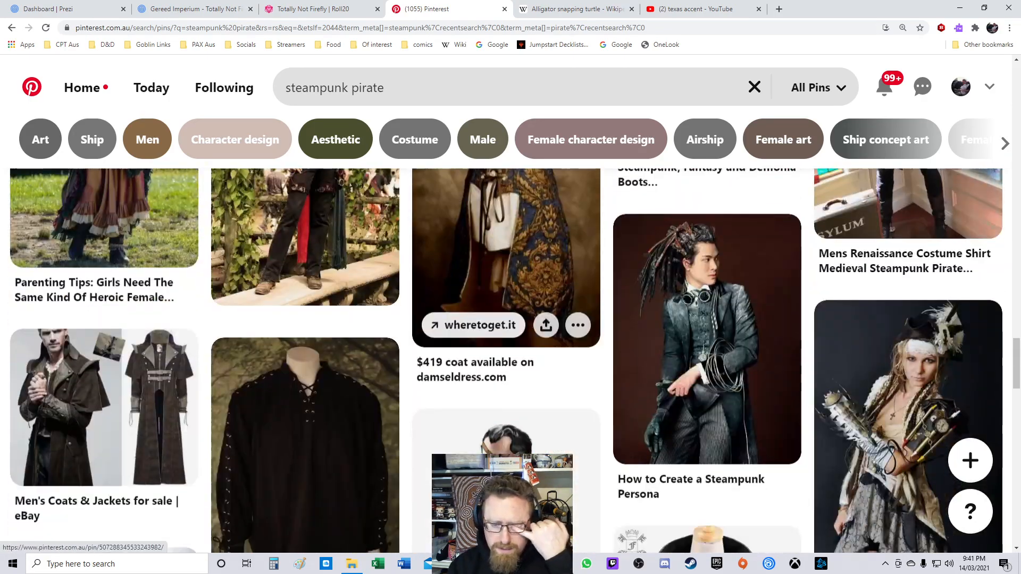
# Step: Refine the Pinterest search to steampunk pirate character design and browse the results
pyautogui.click(234, 140)
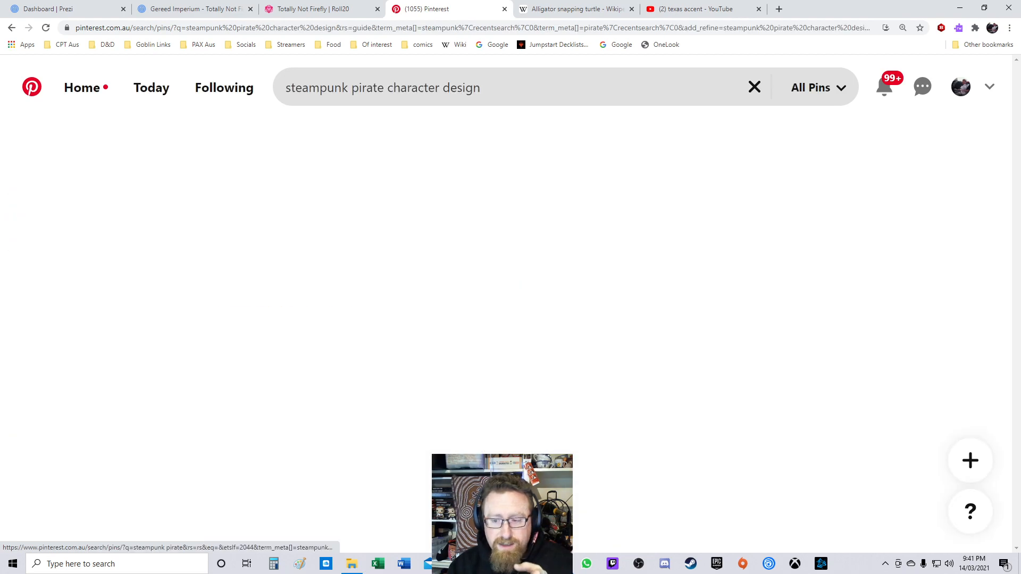
pyautogui.scroll(-10, 505, 186)
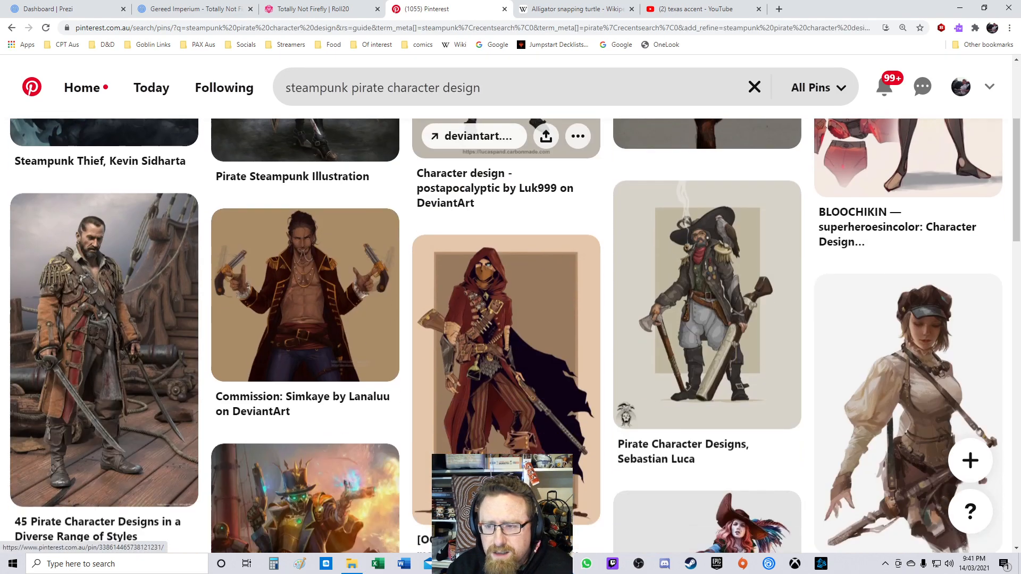
pyautogui.scroll(-20, 506, 207)
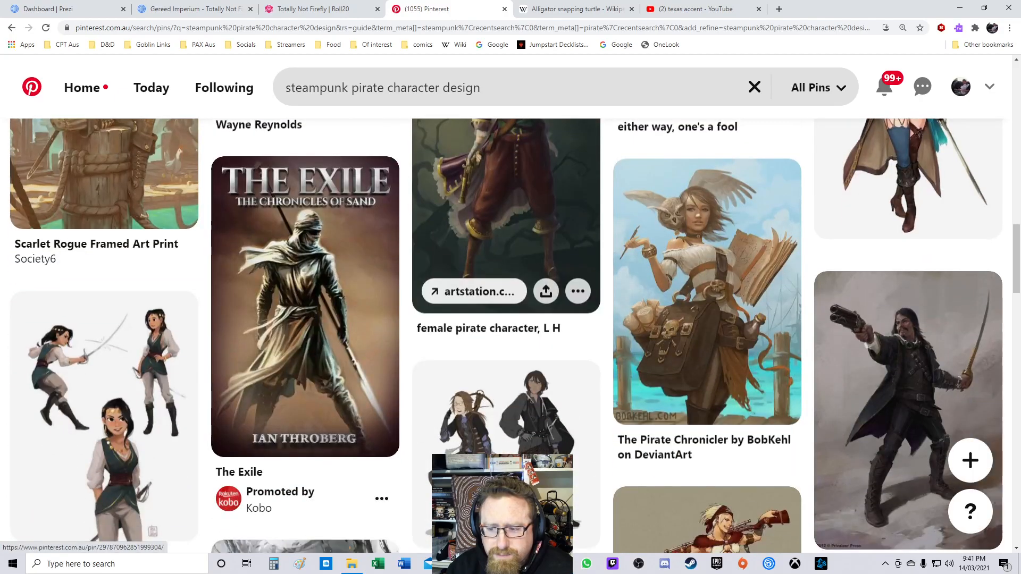
pyautogui.scroll(-5, 505, 207)
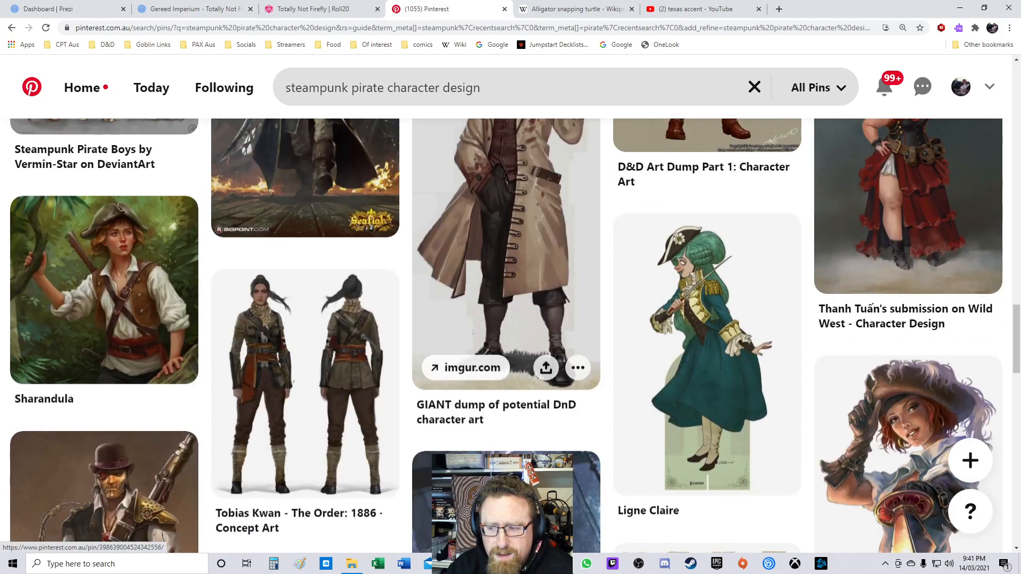
pyautogui.scroll(-13, 506, 266)
pyautogui.scroll(-5, 505, 266)
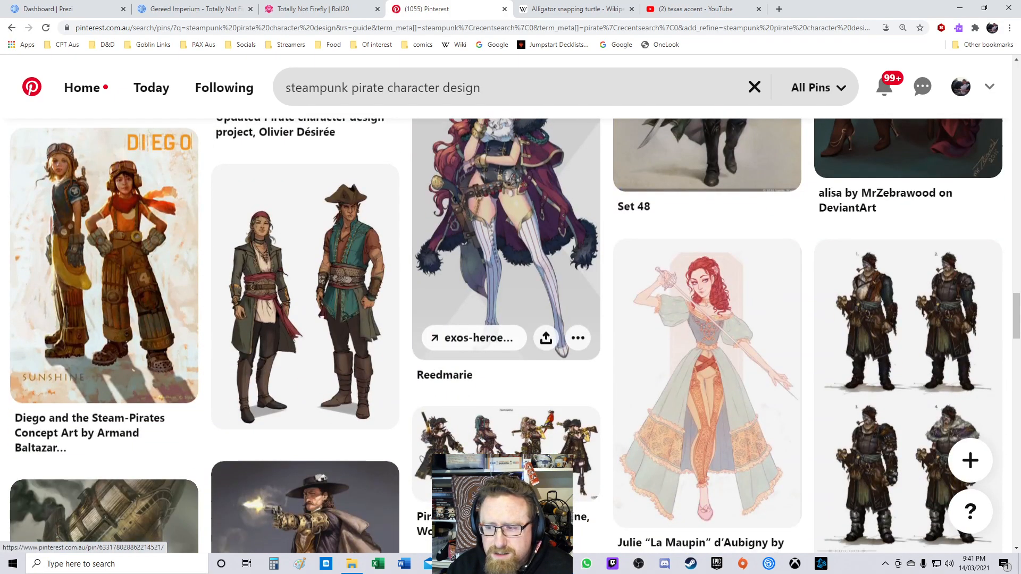
# Step: Scroll the pin results to find a steampunk dwarf pin, open it, and view its full image in a new tab
pyautogui.scroll(-11, 505, 266)
pyautogui.scroll(-5, 506, 266)
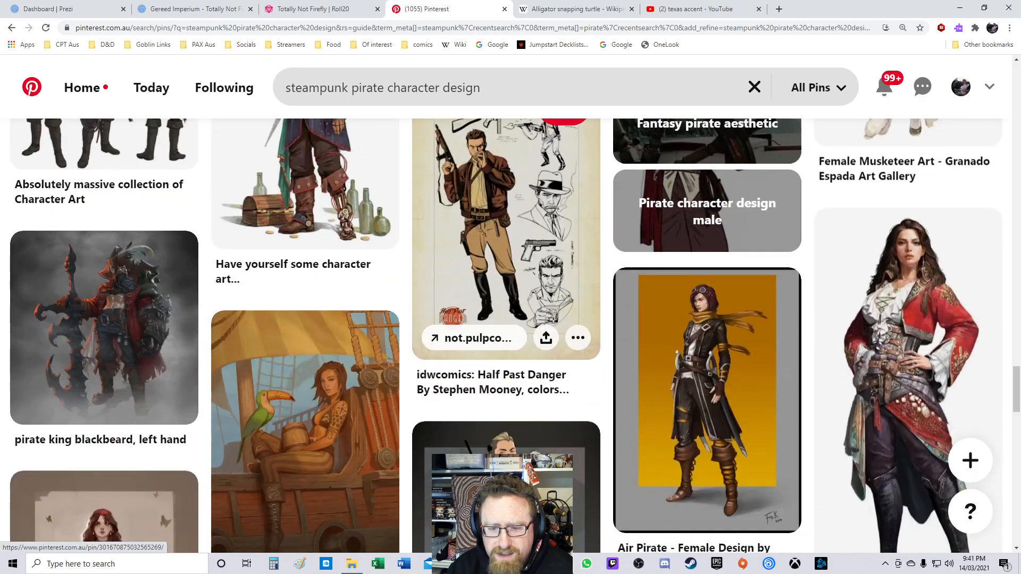
pyautogui.scroll(-5, 506, 266)
pyautogui.scroll(-6, 505, 266)
pyautogui.scroll(6, 506, 266)
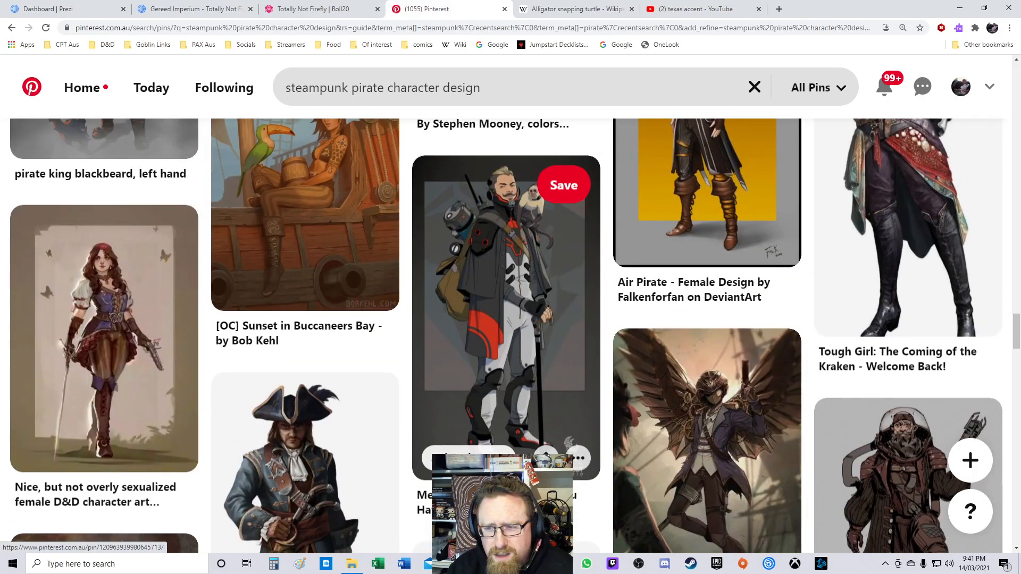
pyautogui.scroll(-6, 506, 266)
pyautogui.scroll(-7, 505, 266)
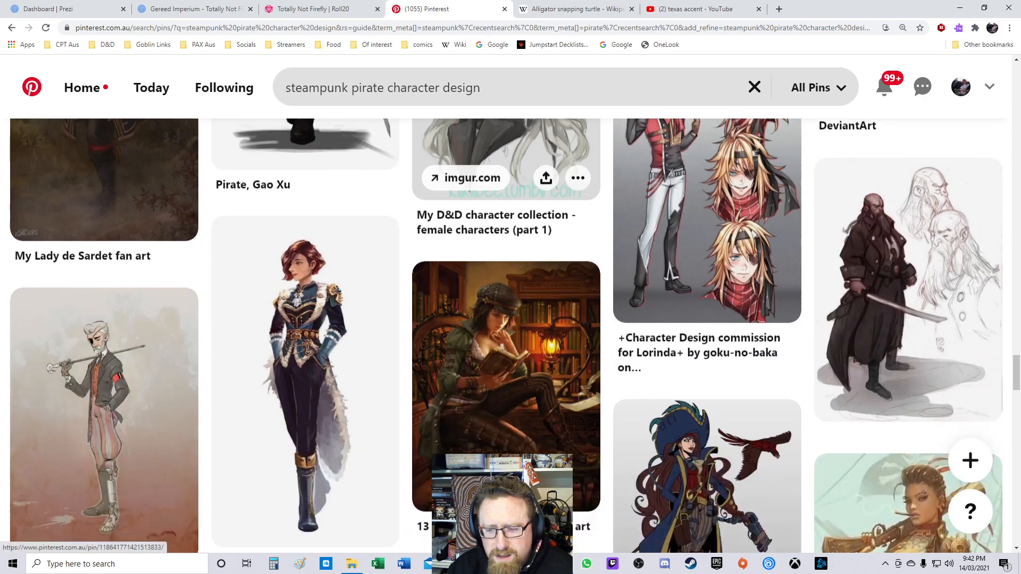
pyautogui.scroll(-8, 506, 266)
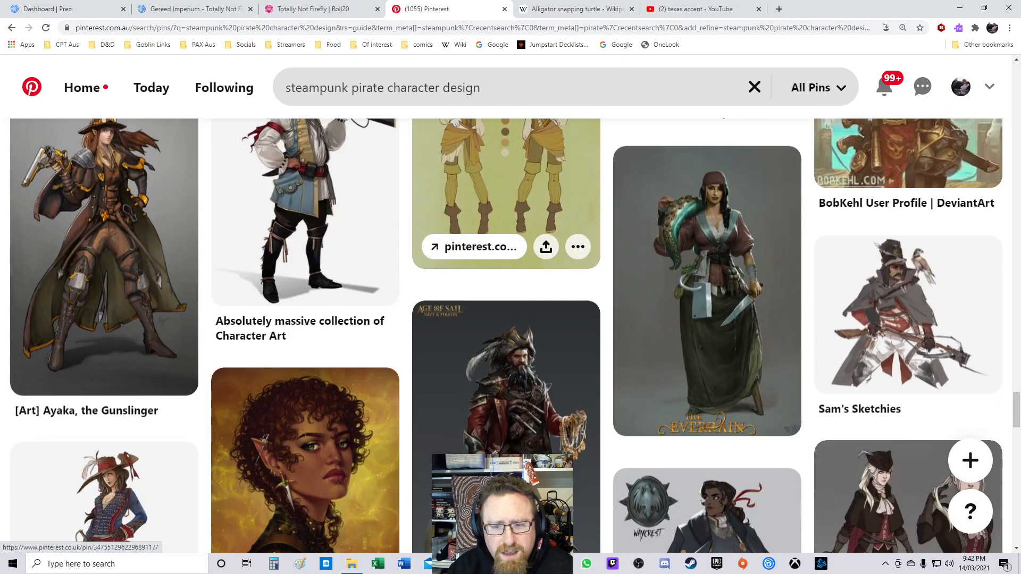
pyautogui.scroll(-3, 505, 266)
pyautogui.scroll(-17, 506, 266)
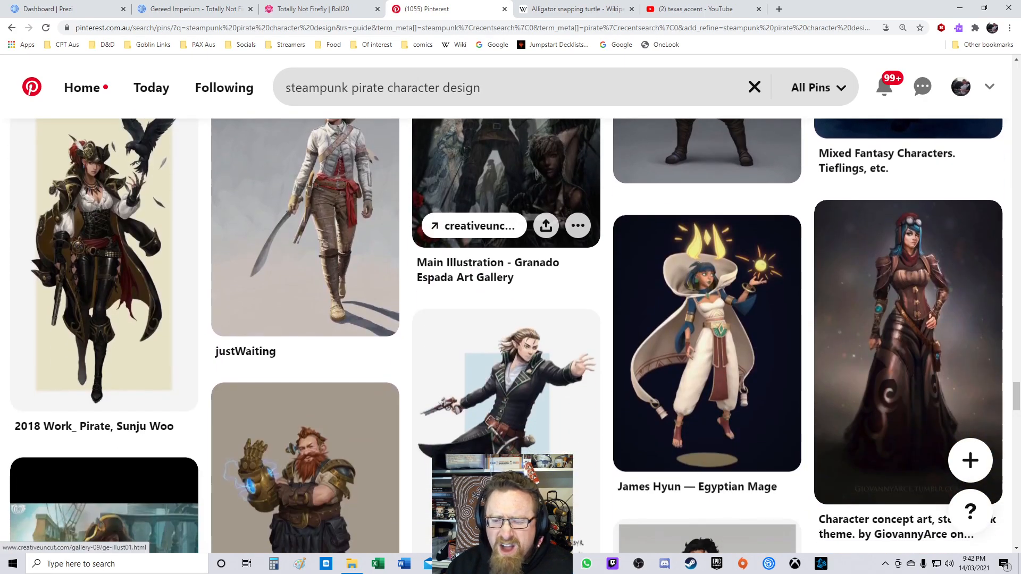
pyautogui.scroll(-3, 505, 240)
pyautogui.click(306, 340)
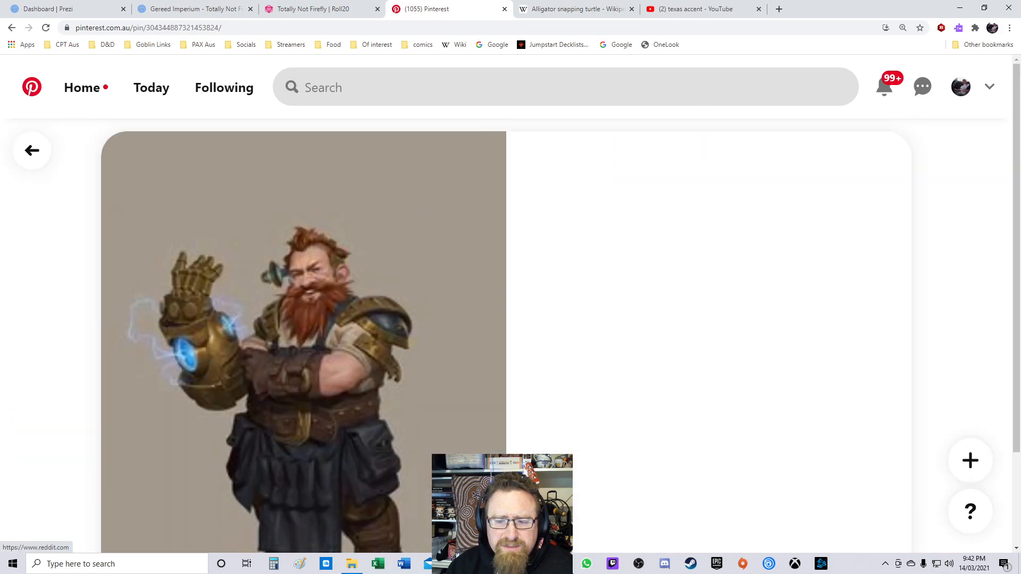
pyautogui.scroll(-5, 410, 303)
pyautogui.rightClick(410, 303)
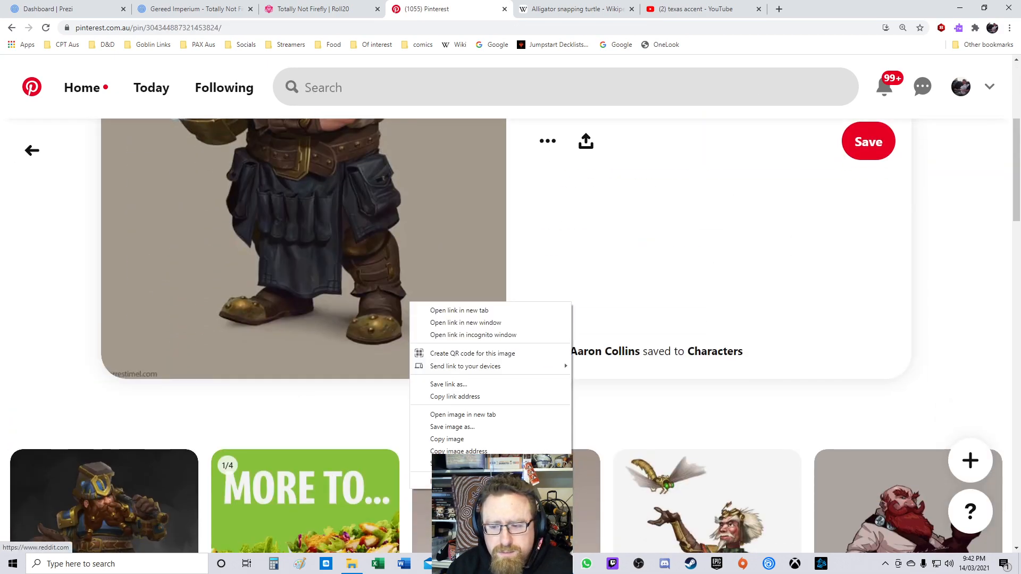
pyautogui.click(463, 415)
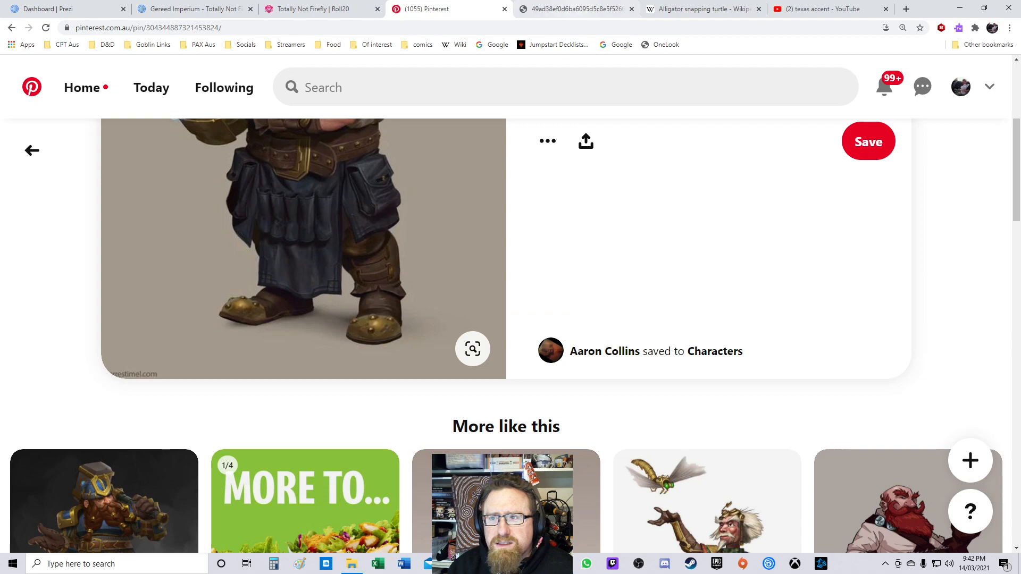
pyautogui.click(577, 9)
pyautogui.click(311, 28)
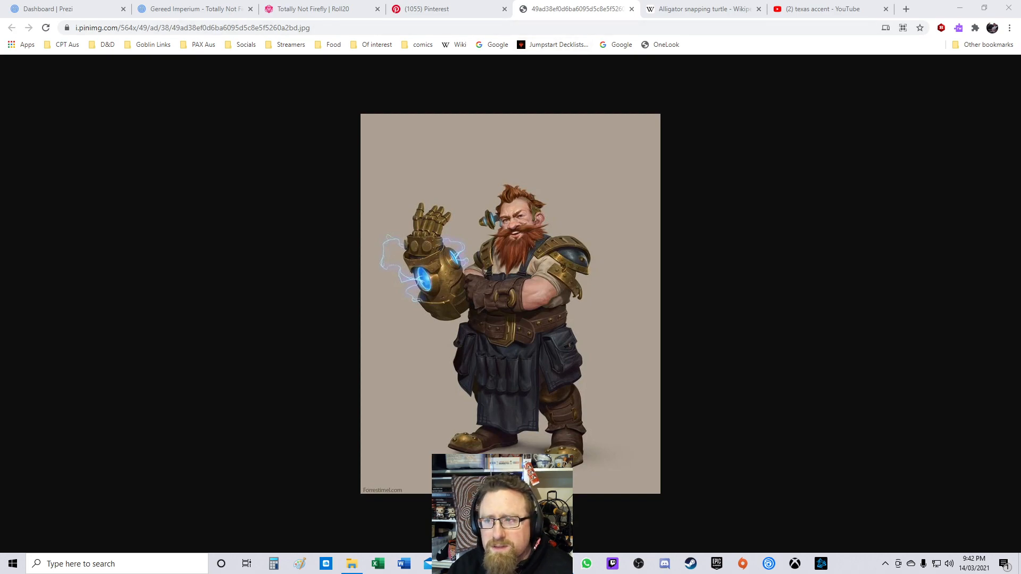
# Step: Close the dwarf image, Pinterest, Roll20 and YouTube tabs
pyautogui.click(632, 9)
pyautogui.click(505, 9)
pyautogui.click(336, 9)
pyautogui.click(378, 10)
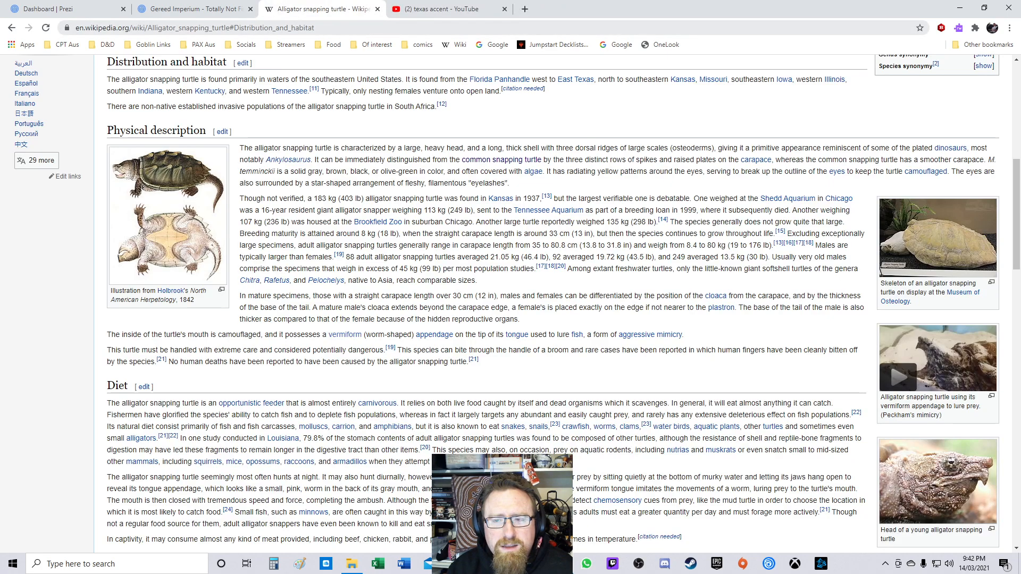
pyautogui.click(447, 9)
pyautogui.hotkey('ctrl', 'w')
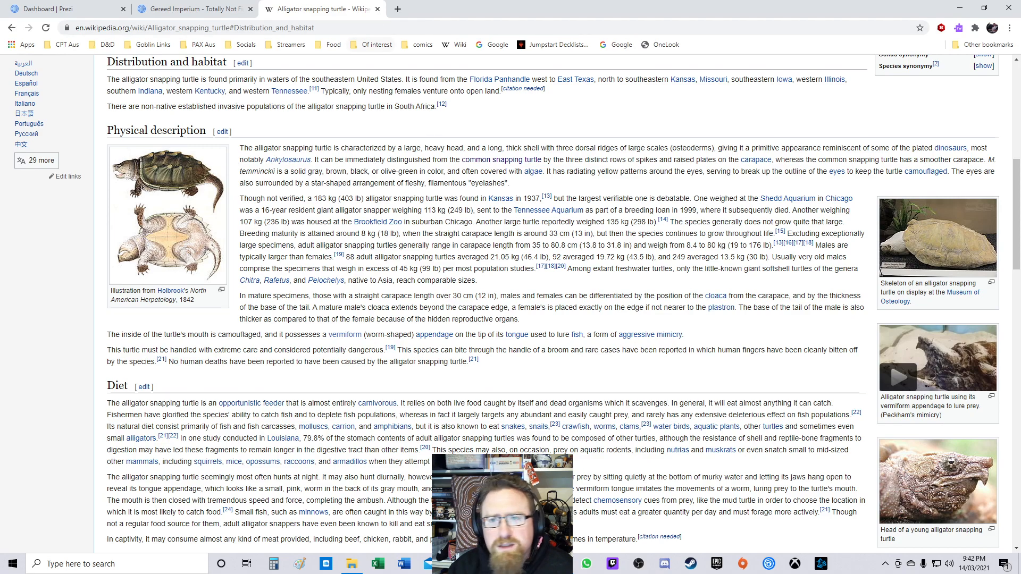
# Step: Open a new tab and search Google for steampunk whaling ship
pyautogui.click(398, 9)
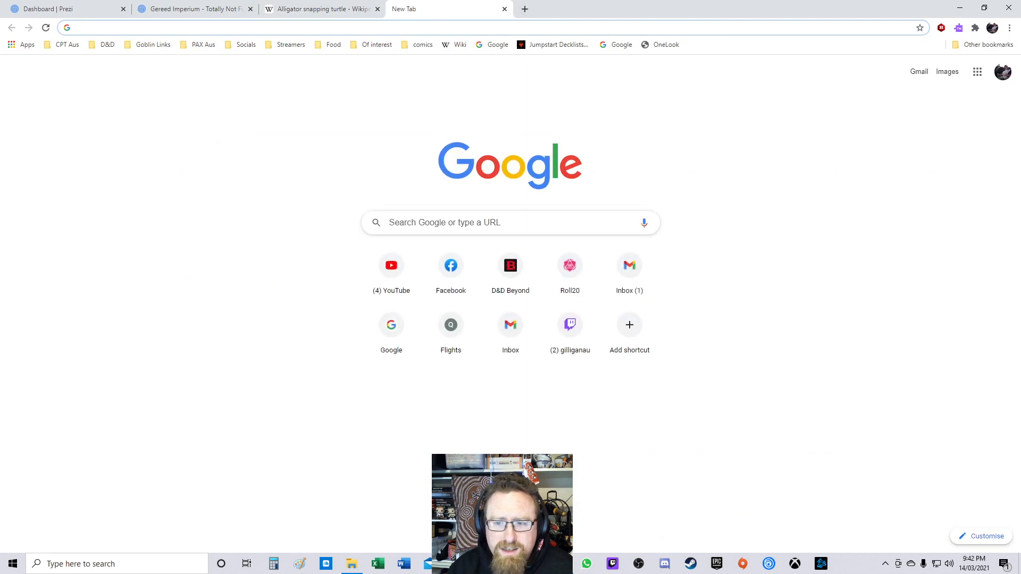
pyautogui.click(478, 222)
pyautogui.write('steampunk piura')
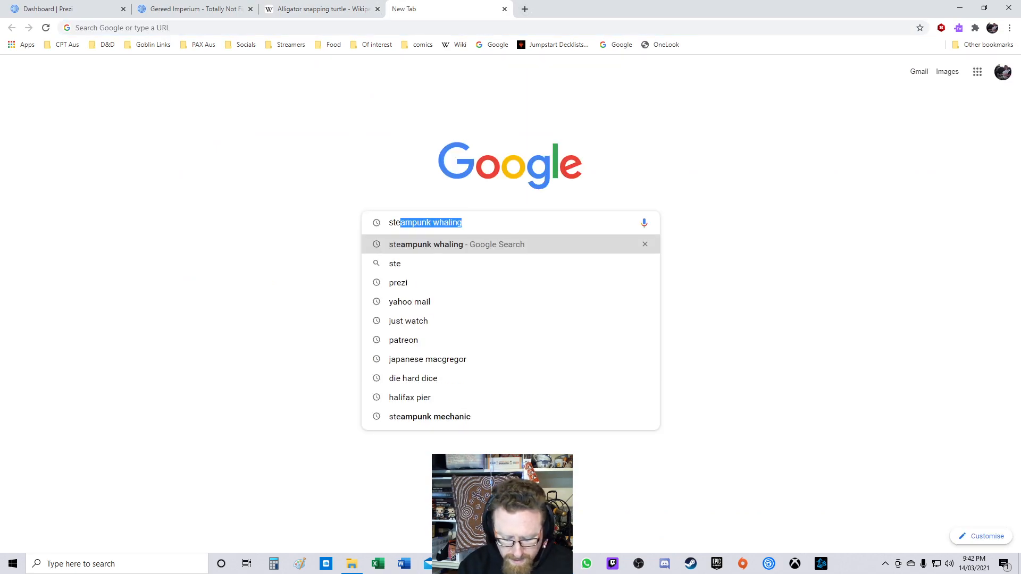
pyautogui.press('BackSpace')
pyautogui.press('BackSpace')
pyautogui.press('BackSpace')
pyautogui.press('BackSpace')
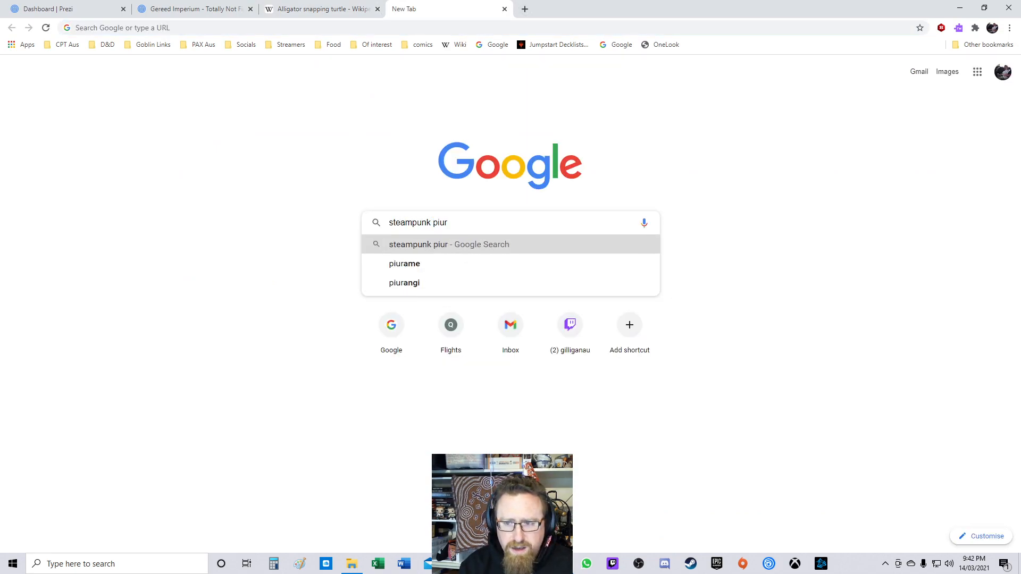
pyautogui.press('BackSpace')
pyautogui.write('whaling c')
pyautogui.press('BackSpace')
pyautogui.write('ship')
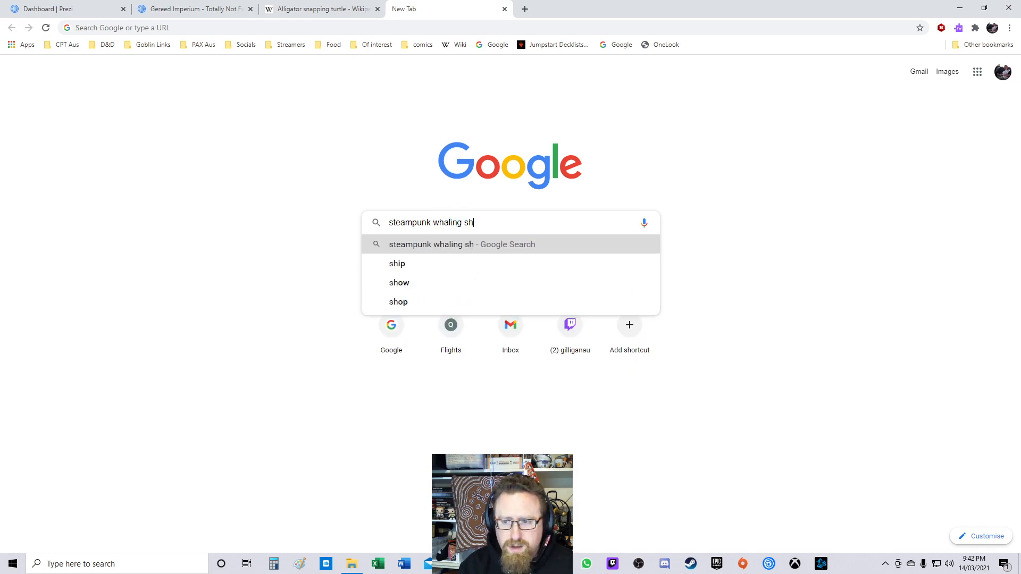
pyautogui.press('Return')
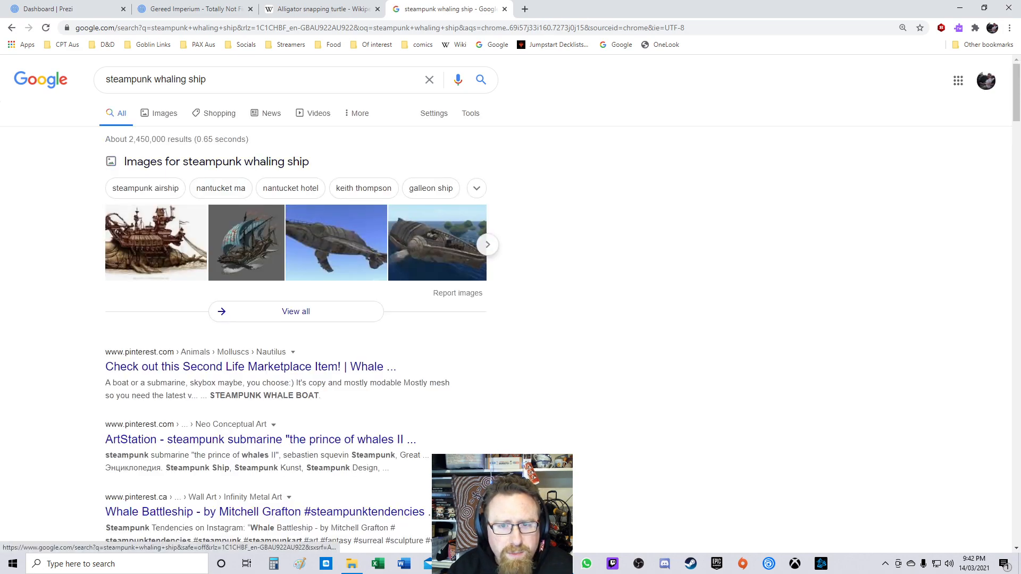
# Step: Switch to image results and browse the steampunk whaling ship pictures
pyautogui.click(159, 113)
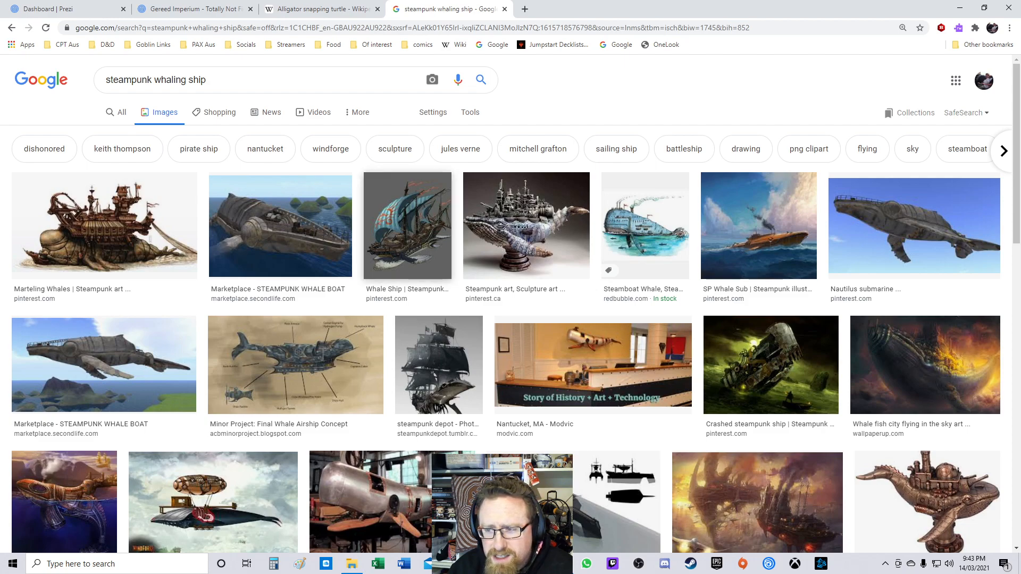
pyautogui.scroll(-4, 510, 320)
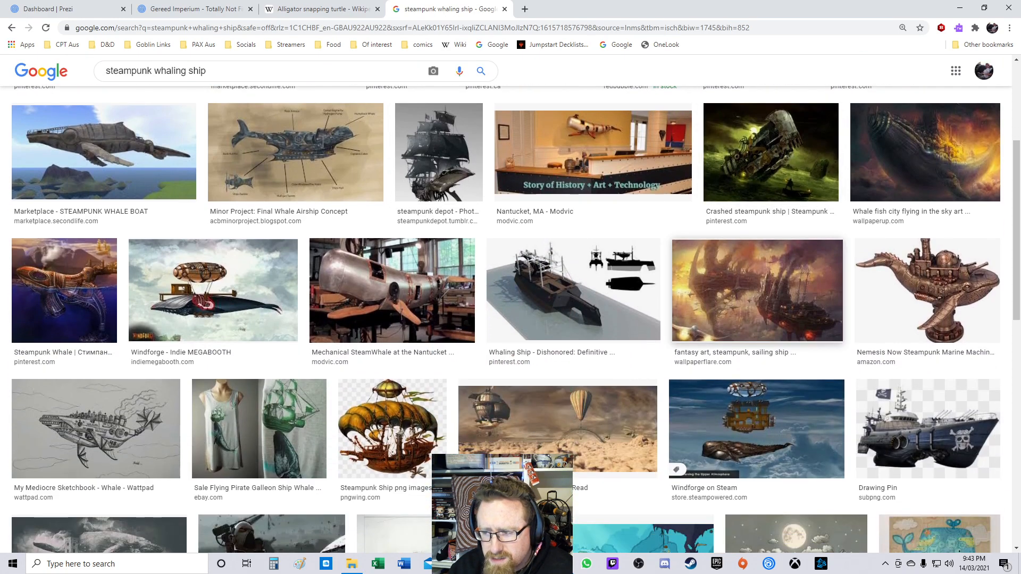
pyautogui.scroll(-4, 571, 252)
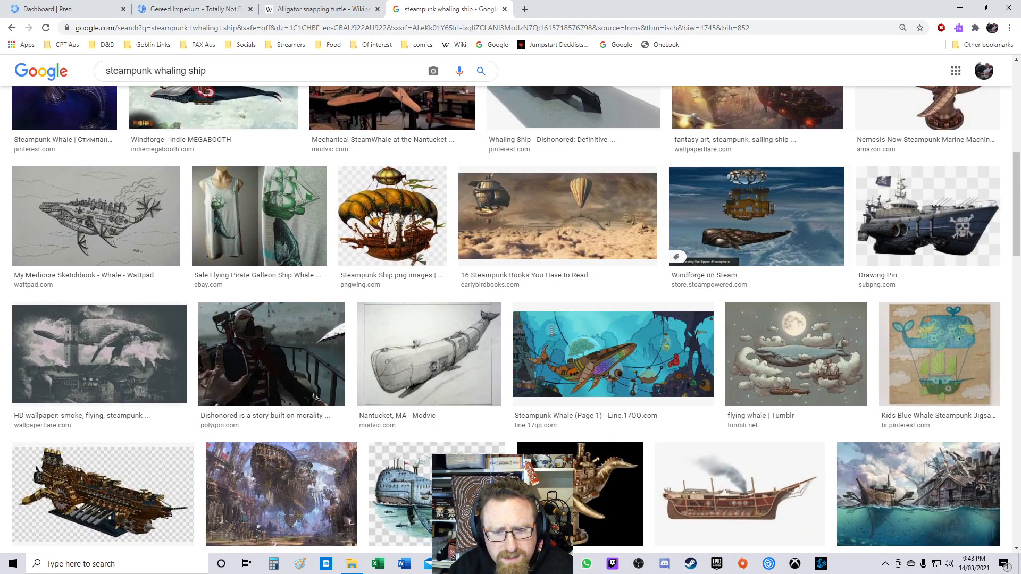
pyautogui.scroll(-4, 572, 250)
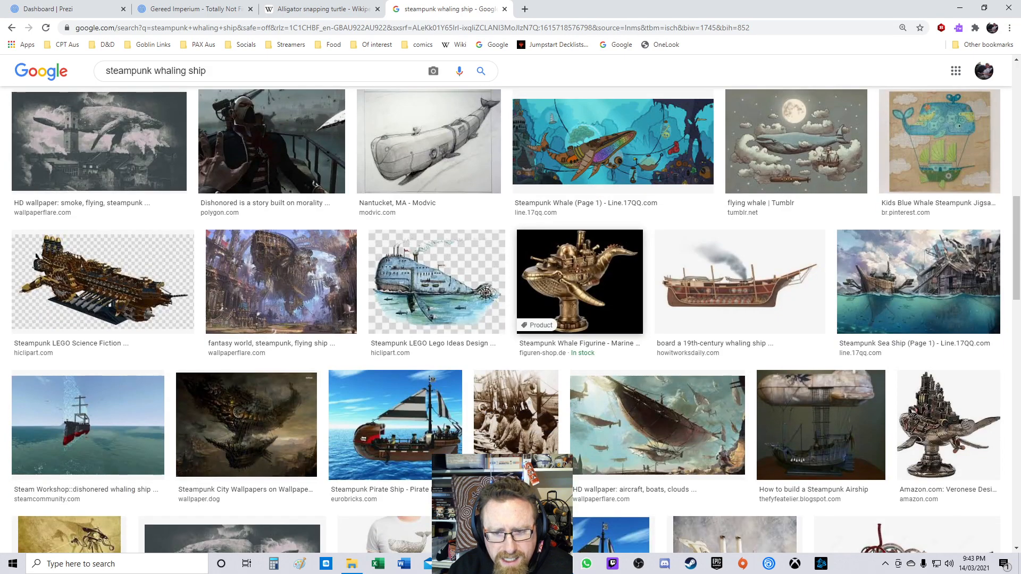
pyautogui.scroll(-4, 657, 234)
pyautogui.scroll(-4, 638, 255)
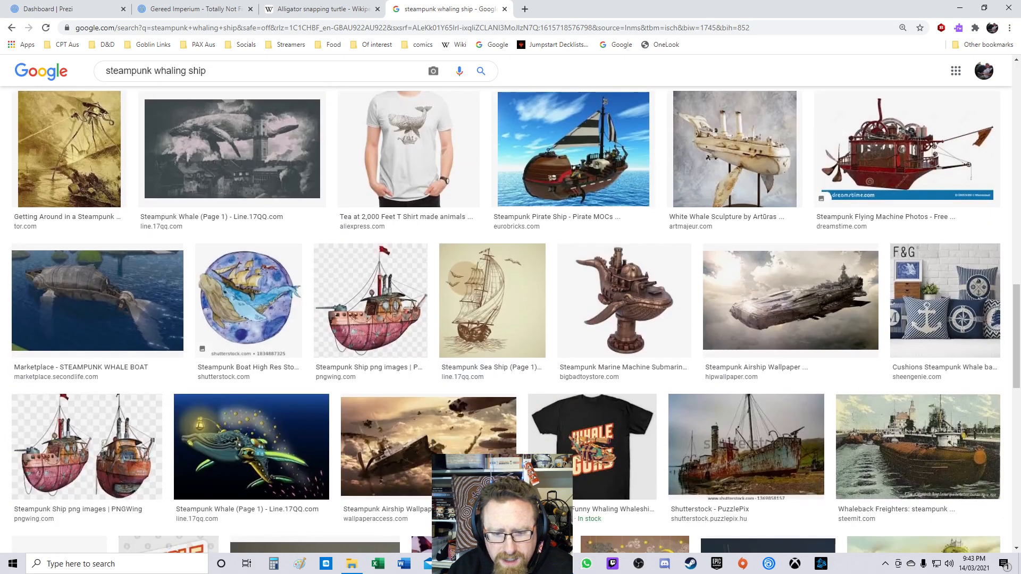
pyautogui.scroll(-3, 627, 287)
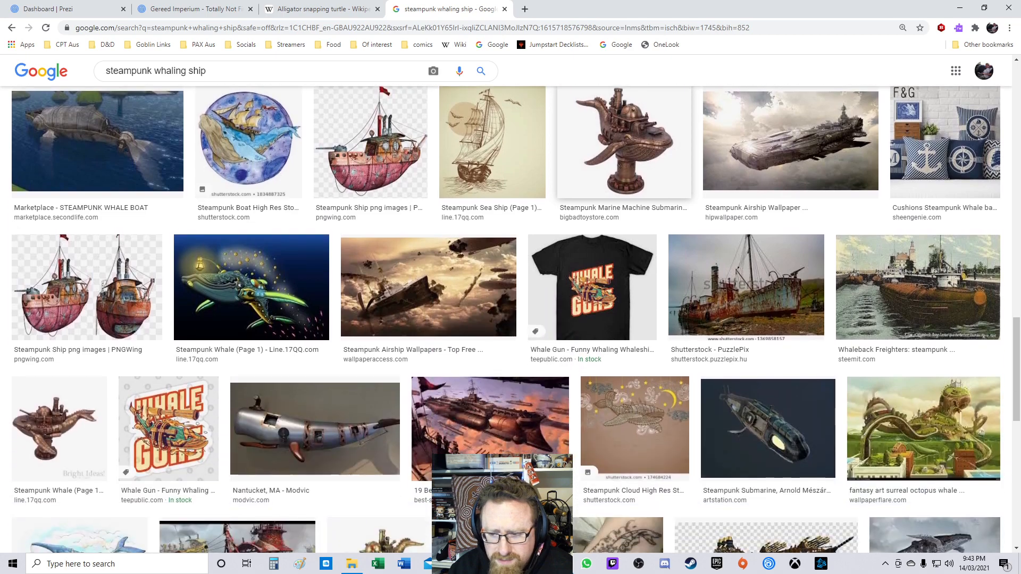
pyautogui.scroll(-3, 628, 288)
pyautogui.scroll(-4, 633, 266)
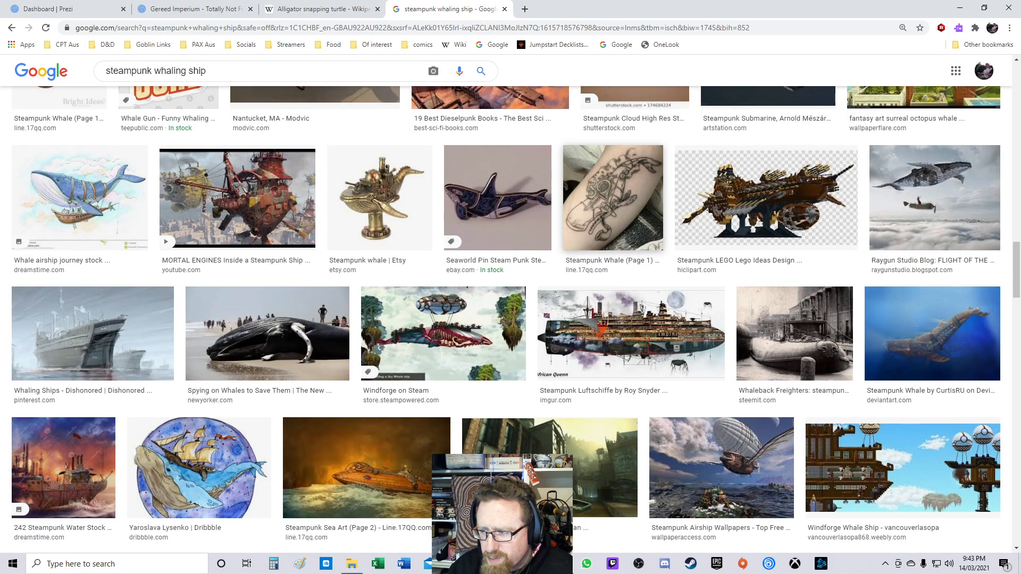
pyautogui.scroll(15, 633, 223)
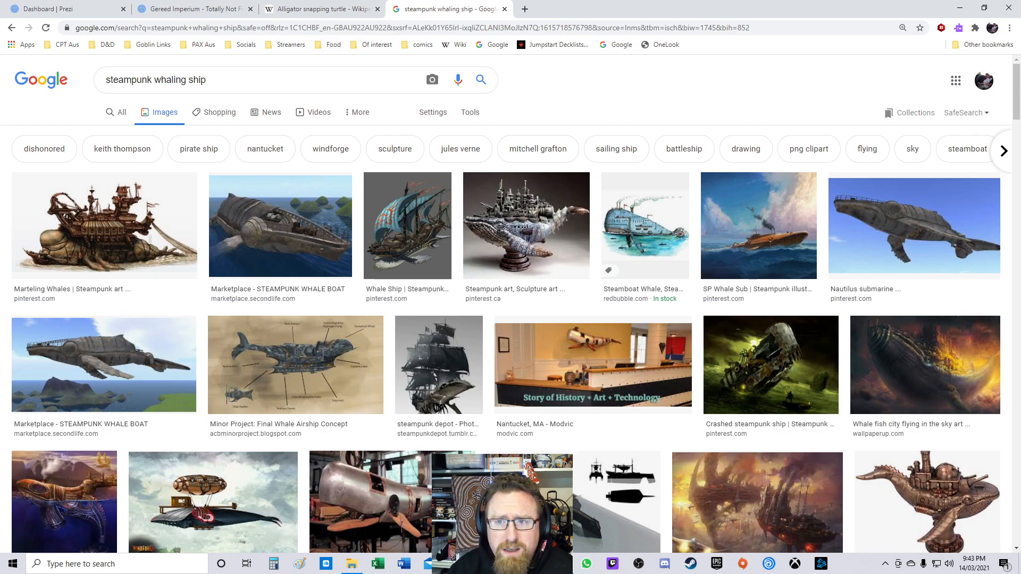
# Step: Go to Patreon from the address bar suggestions
pyautogui.hotkey('ctrl', 'l')
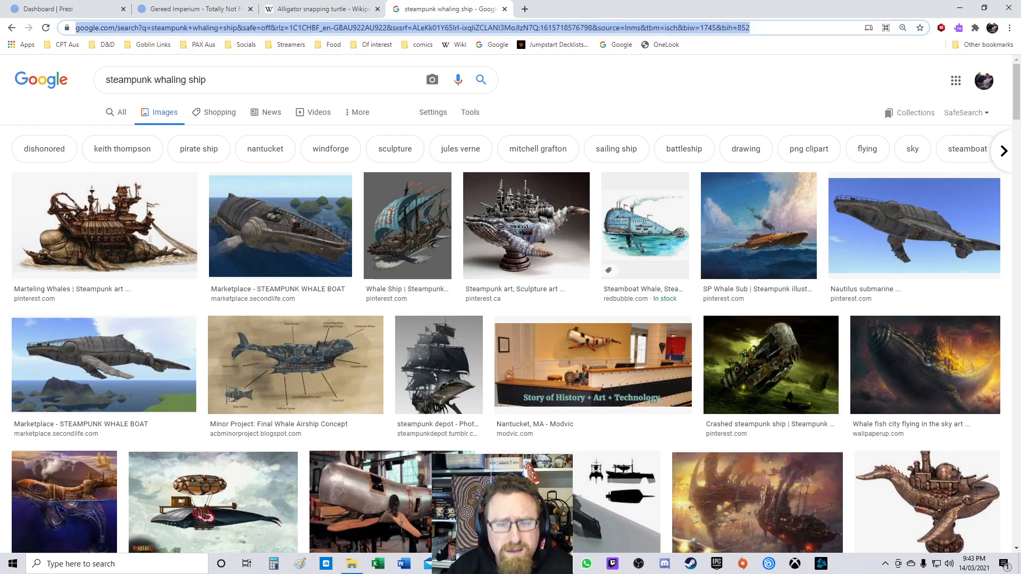
pyautogui.write('patr')
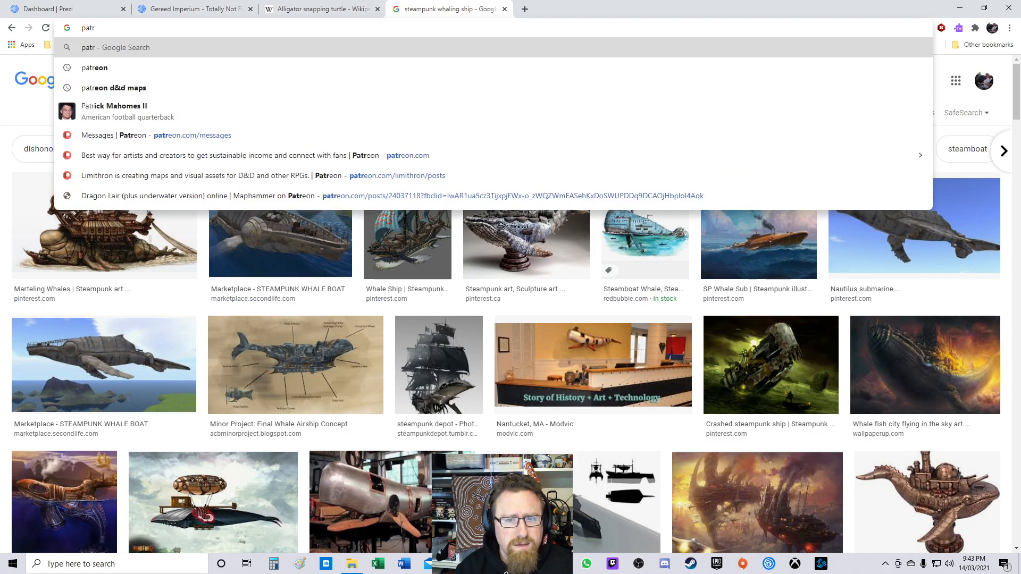
pyautogui.click(343, 155)
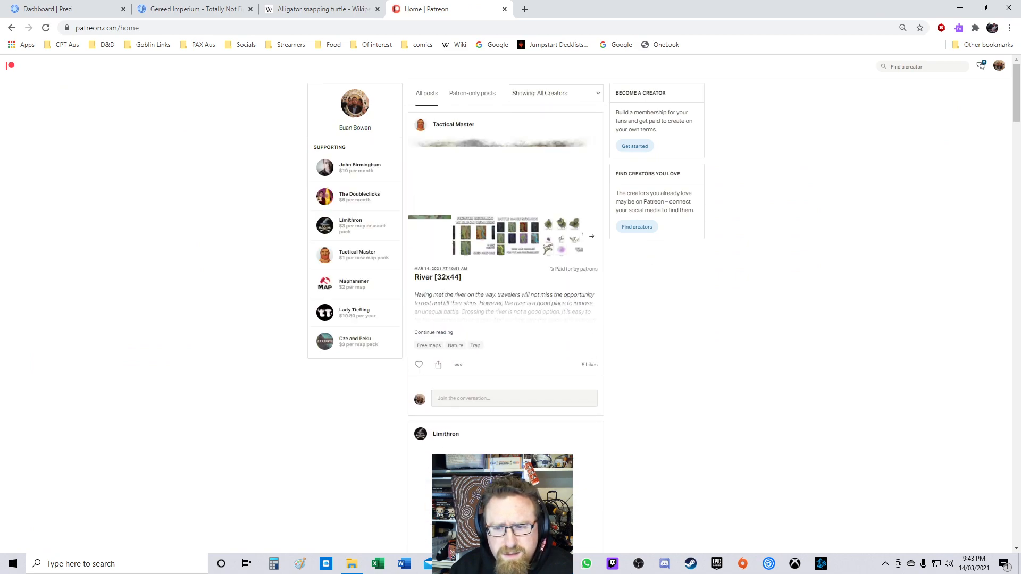
# Step: Browse the Tactical Master battle map posts on Patreon
pyautogui.scroll(-10, 351, 254)
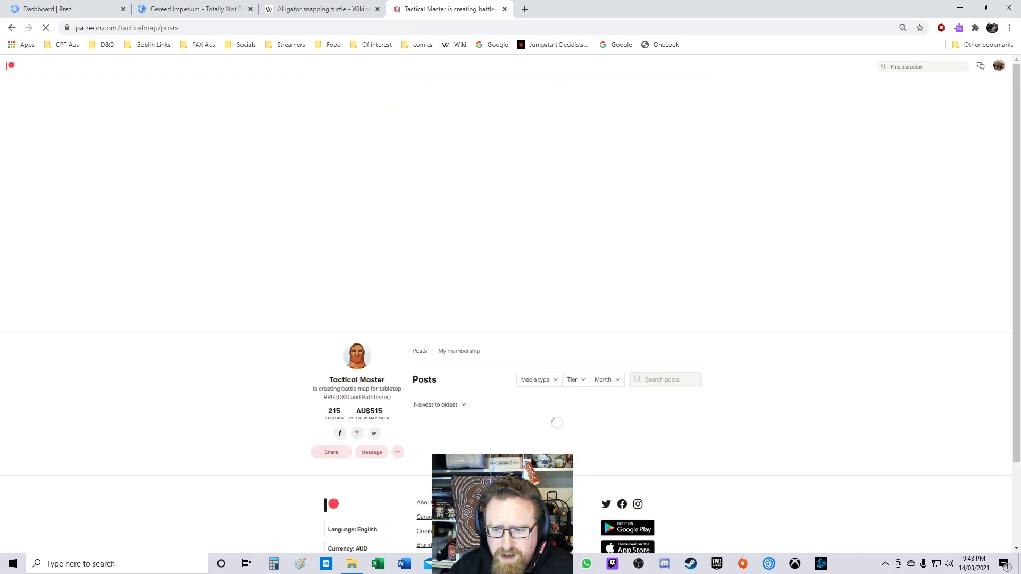
pyautogui.scroll(-2, 506, 314)
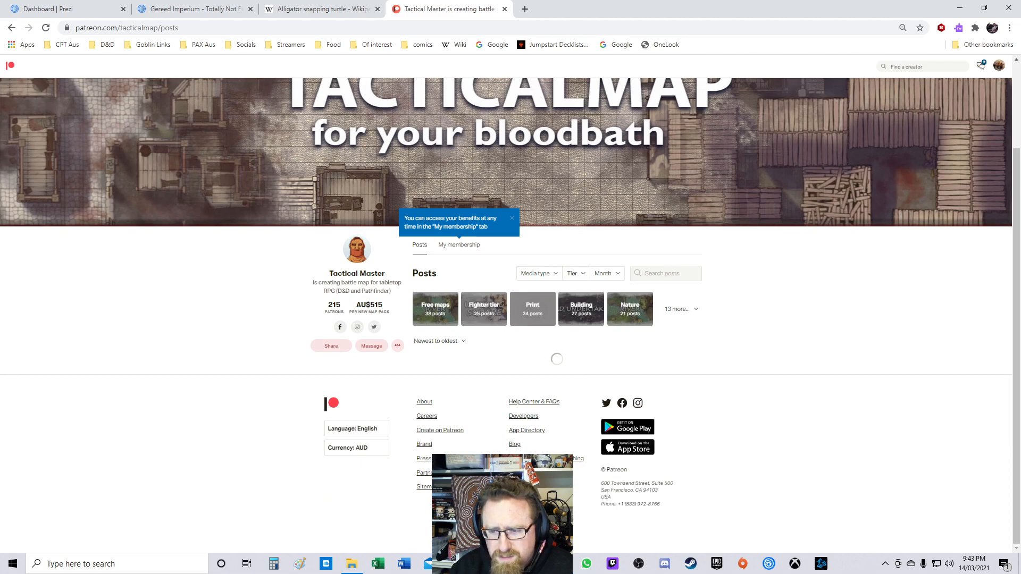
pyautogui.scroll(-10, 557, 314)
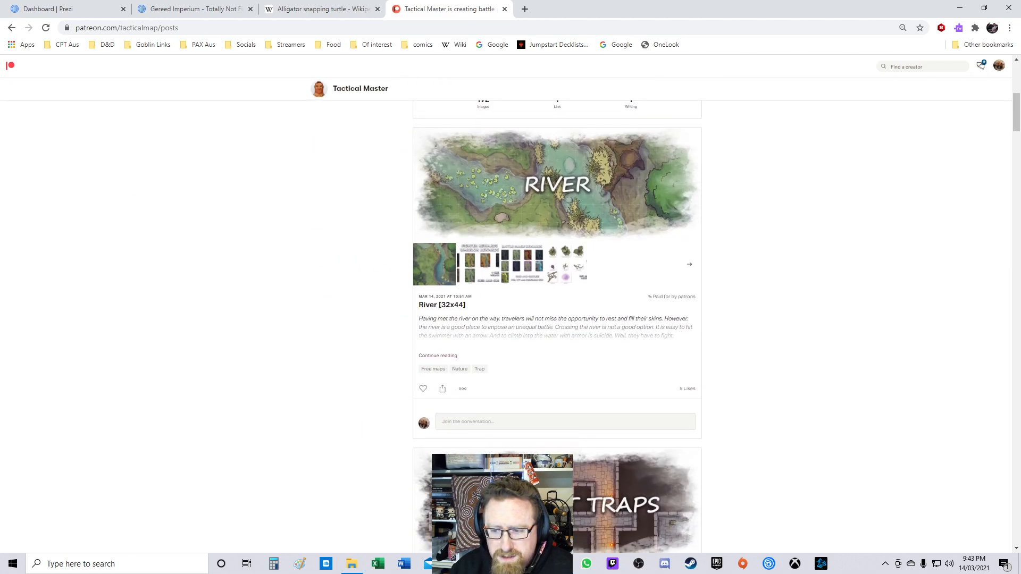
pyautogui.scroll(-15, 557, 327)
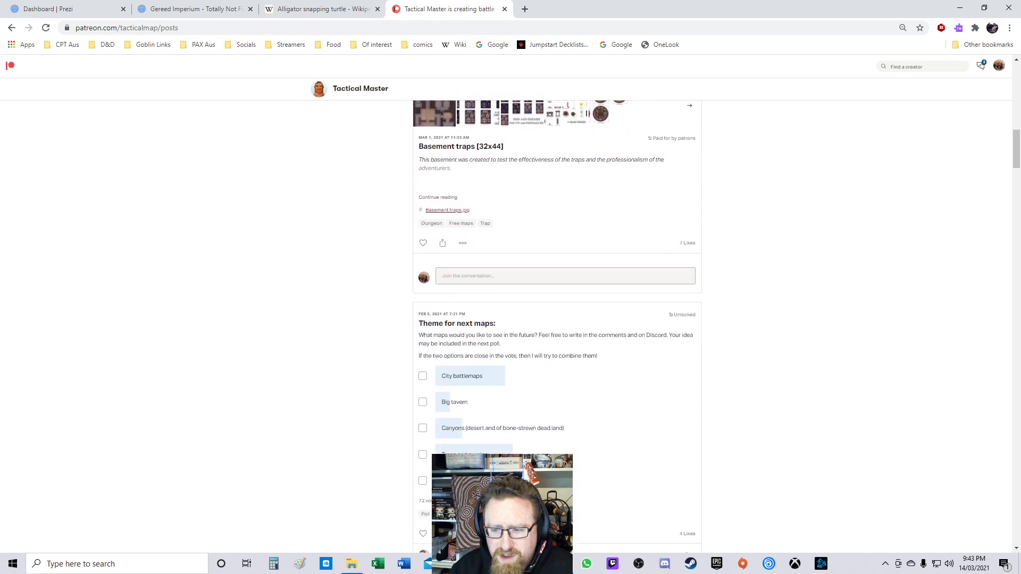
pyautogui.scroll(-3, 558, 327)
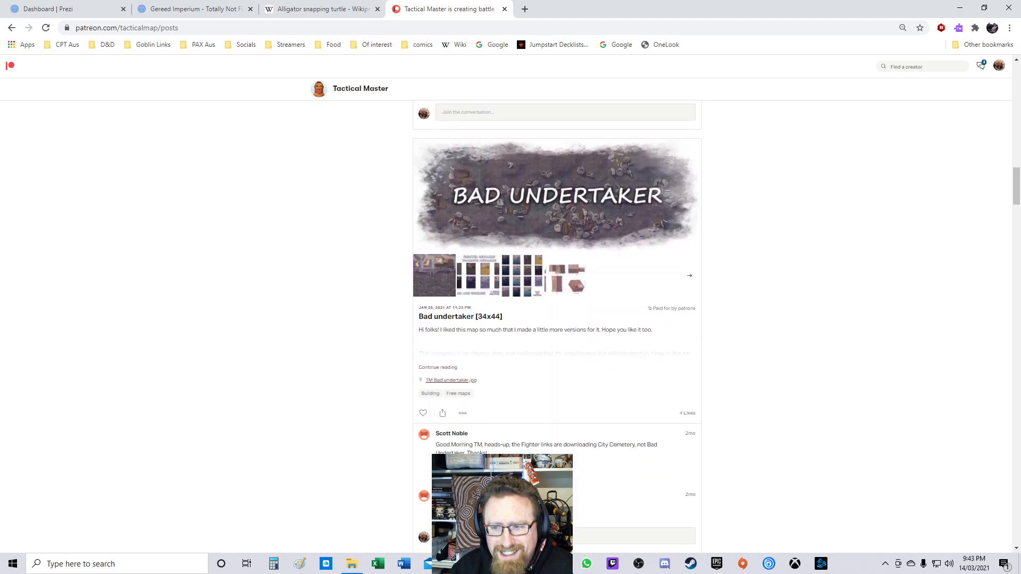
pyautogui.scroll(-4, 557, 327)
pyautogui.scroll(-4, 557, 327)
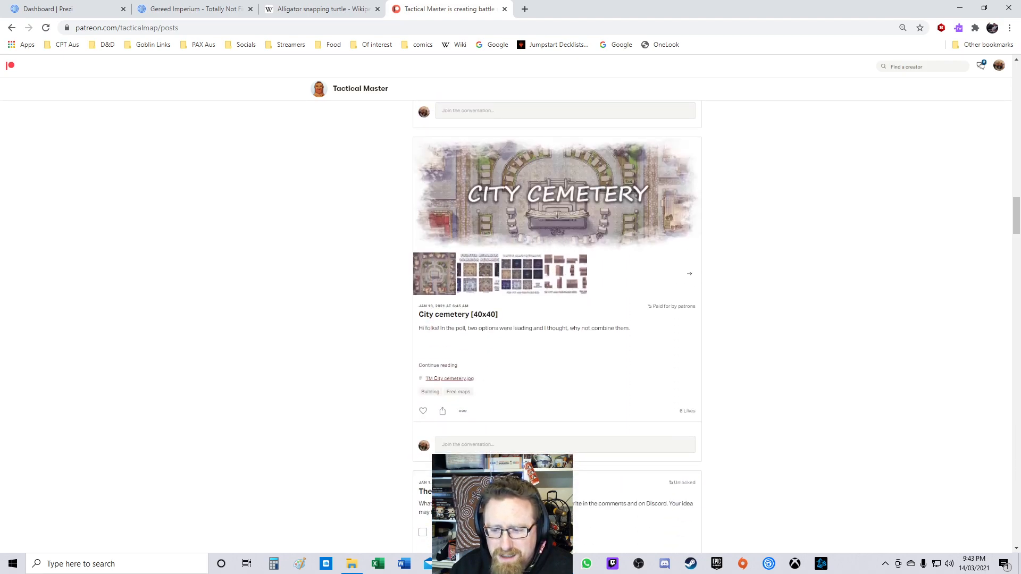
pyautogui.scroll(11, 557, 328)
pyautogui.scroll(20, 558, 327)
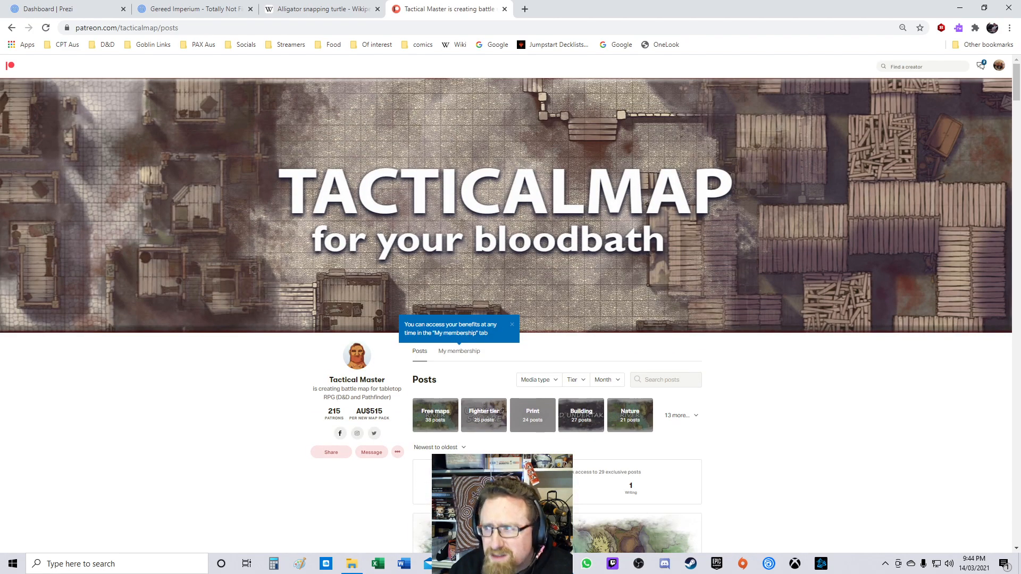
pyautogui.scroll(-5, 557, 328)
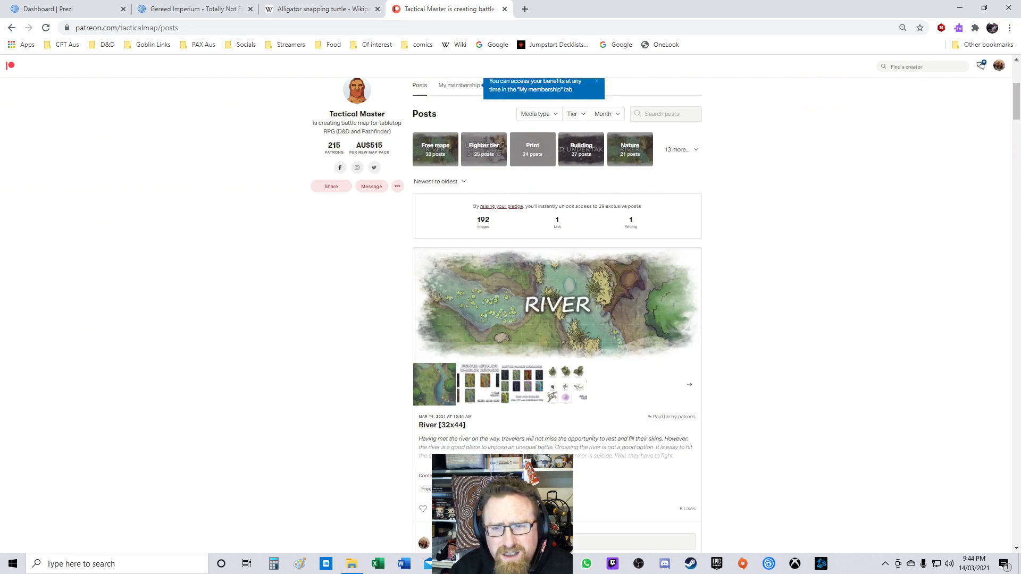
# Step: Open Tactical Master's membership page and review the current tier's benefits
pyautogui.scroll(2, 459, 192)
pyautogui.click(459, 192)
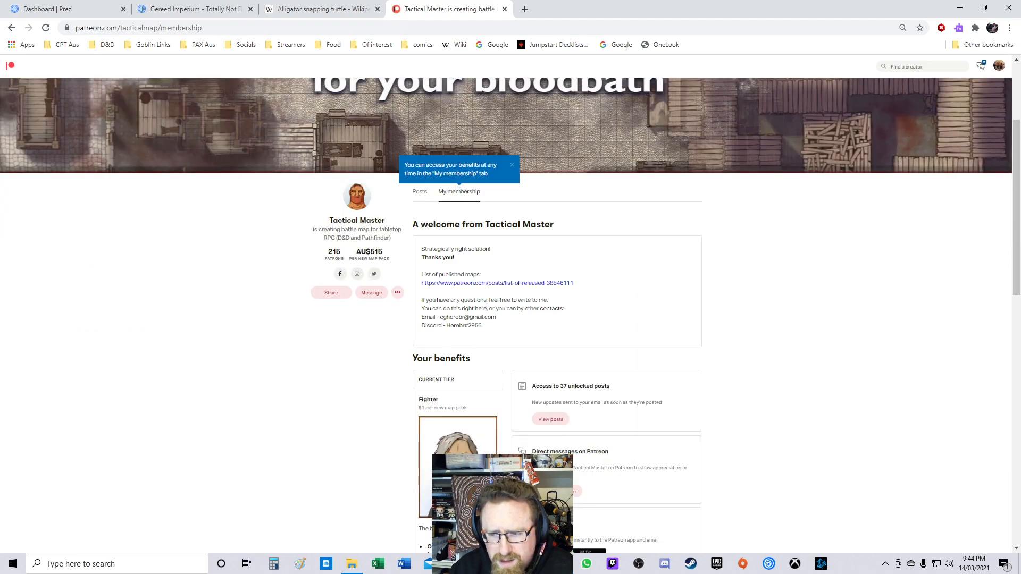
pyautogui.scroll(-4, 507, 315)
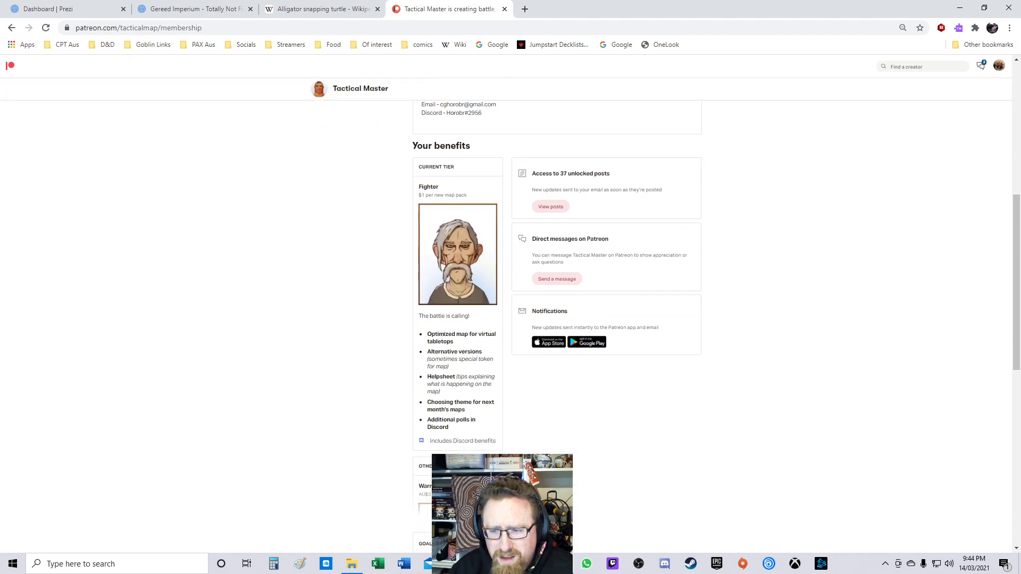
pyautogui.scroll(6, 506, 315)
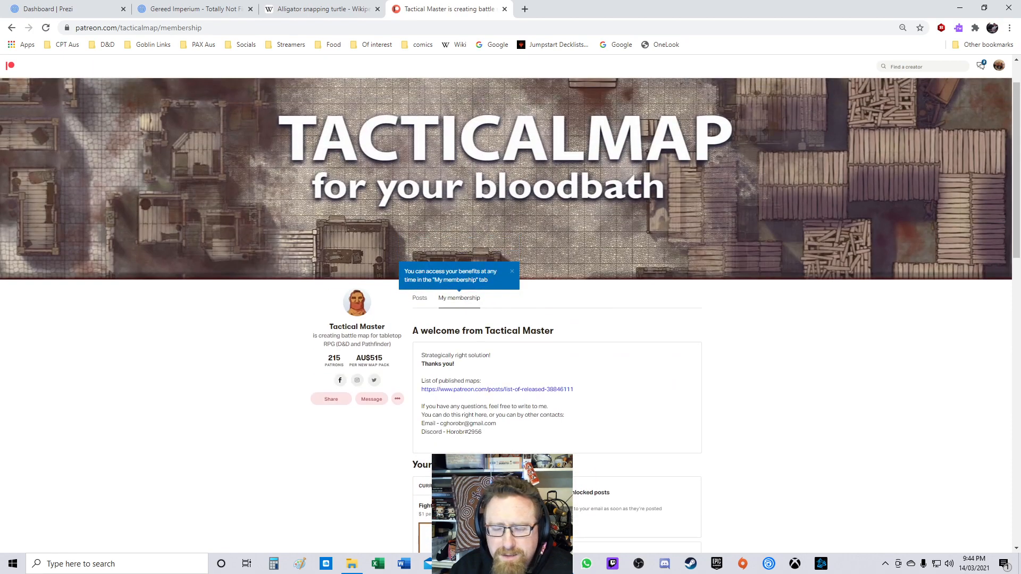
# Step: Filter Tactical Master's posts to the Fighter tier tag and browse the battle maps available
pyautogui.click(420, 298)
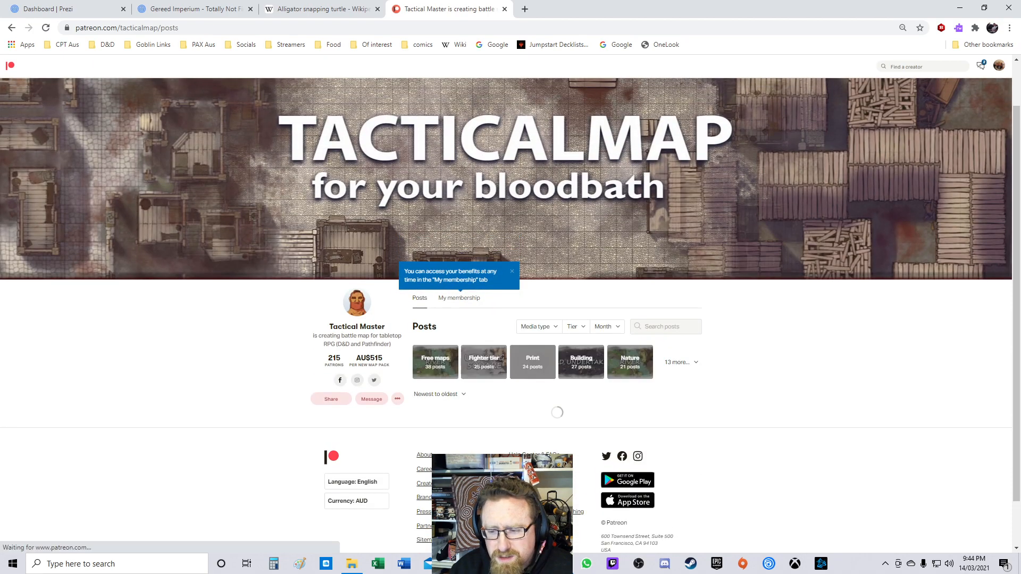
pyautogui.scroll(-1, 420, 299)
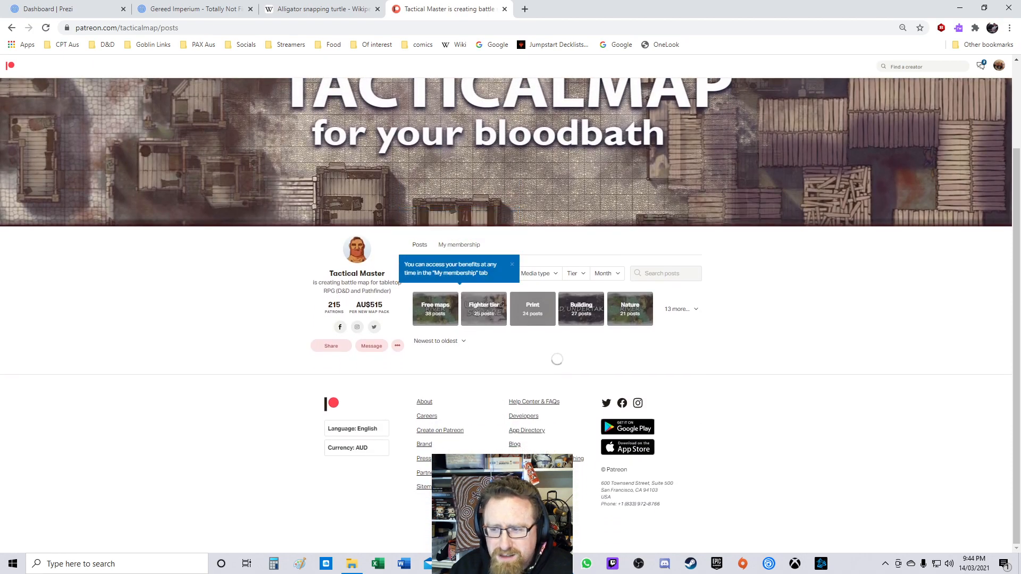
pyautogui.click(484, 308)
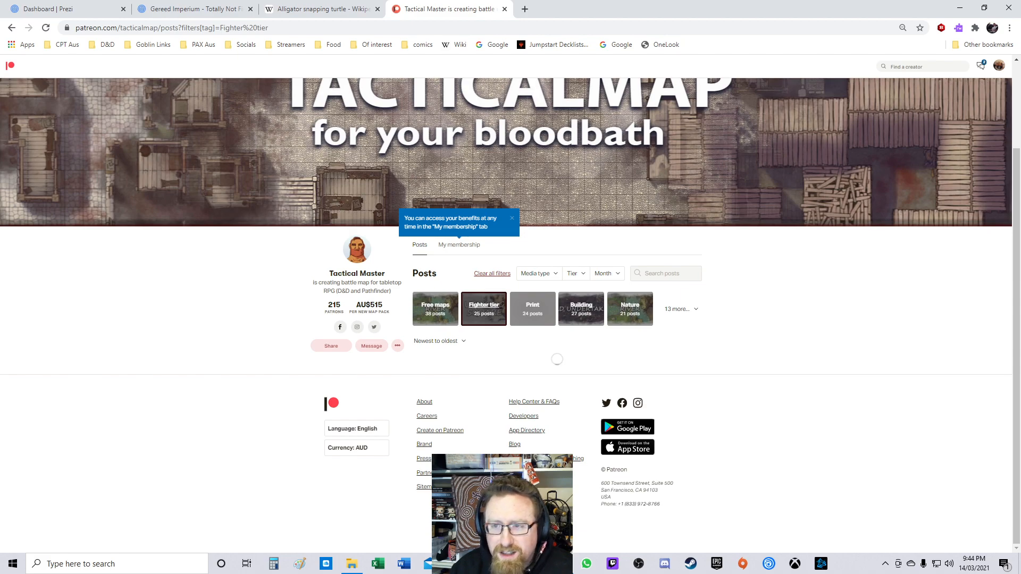
pyautogui.scroll(-4, 557, 319)
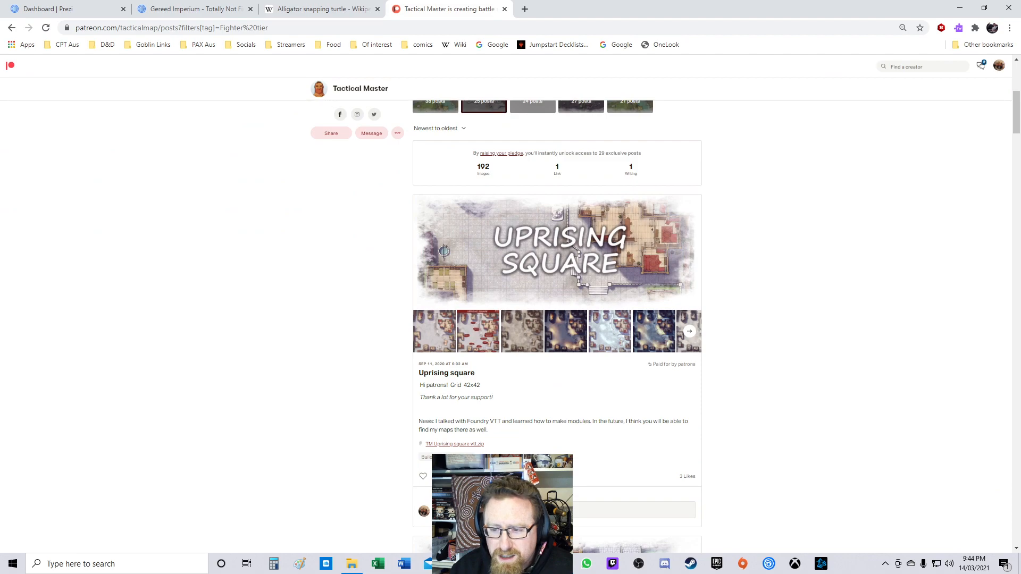
pyautogui.scroll(-14, 557, 319)
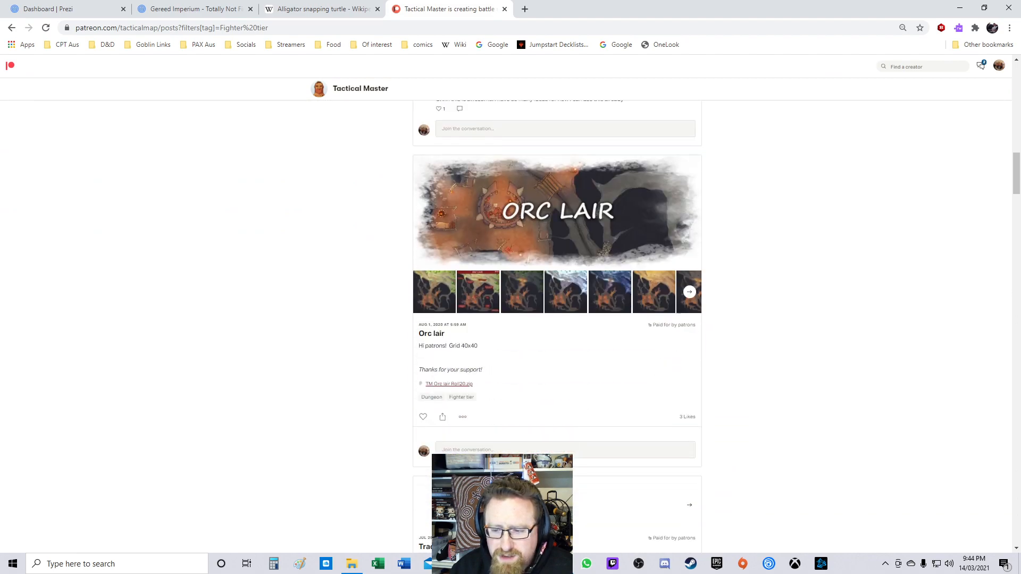
pyautogui.scroll(-13, 556, 319)
pyautogui.scroll(-20, 557, 319)
pyautogui.scroll(-15, 556, 319)
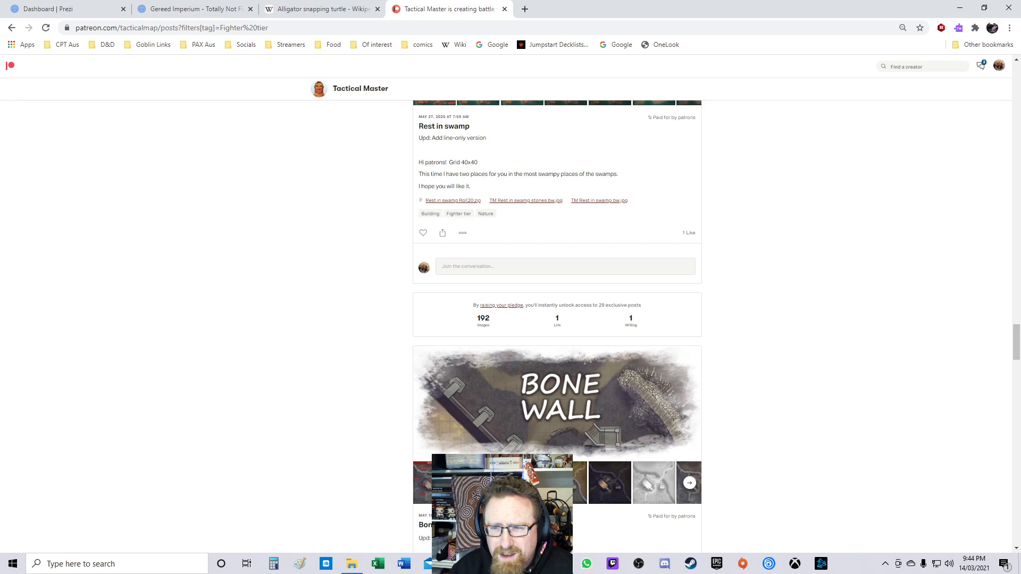
pyautogui.scroll(-8, 557, 319)
pyautogui.scroll(-5, 557, 319)
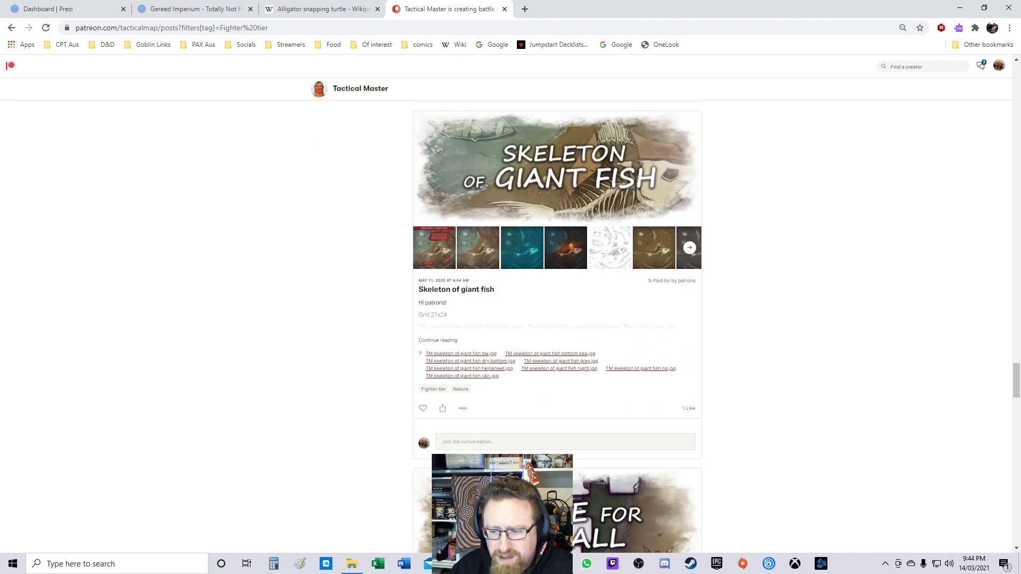
pyautogui.moveTo(1016, 380); pyautogui.dragTo(1017, 79)
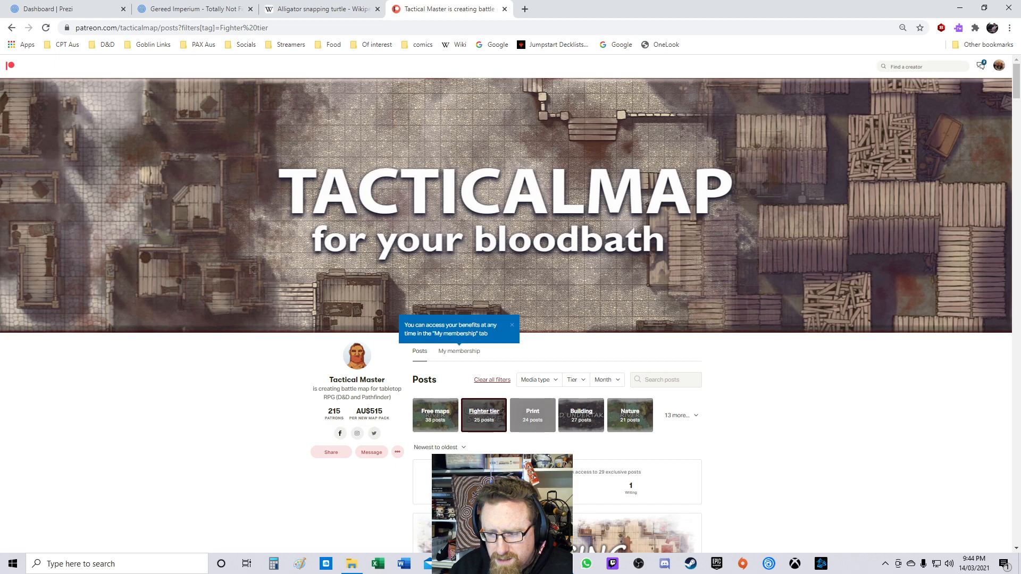
pyautogui.click(682, 415)
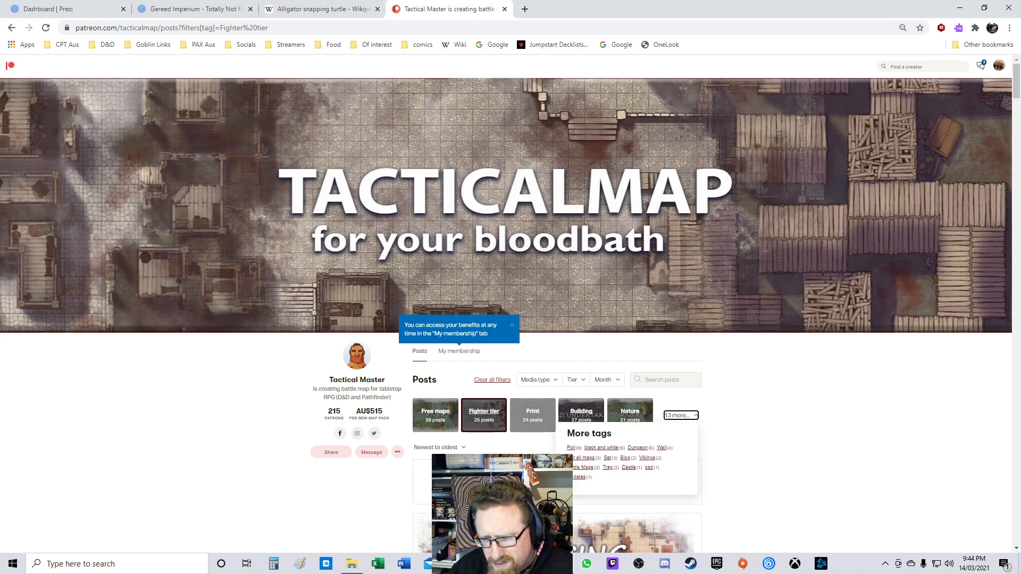
pyautogui.click(681, 415)
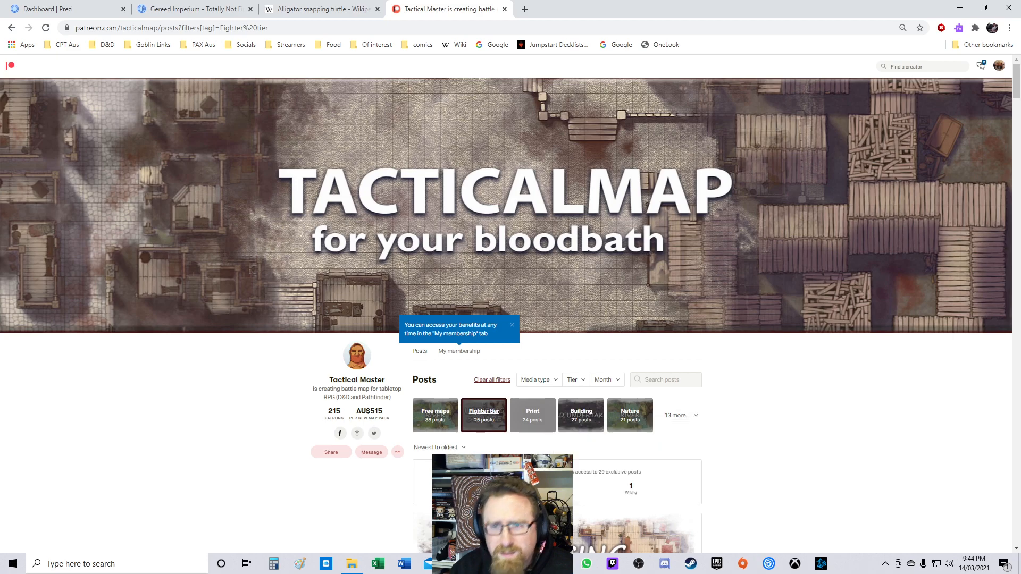
pyautogui.click(12, 27)
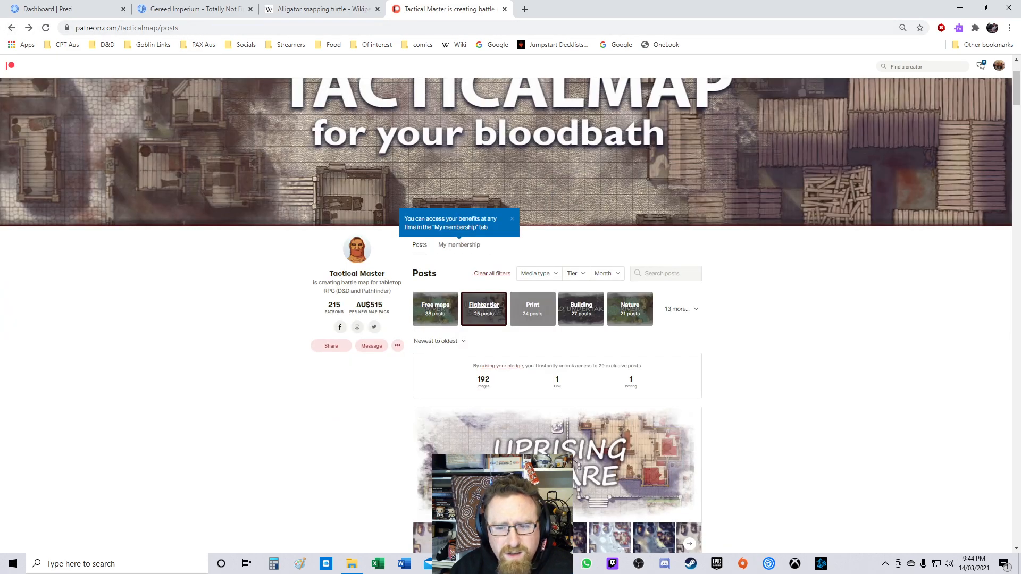
# Step: Open Patreon messages and go to the Limithron creator page
pyautogui.scroll(2, 506, 315)
pyautogui.click(999, 66)
pyautogui.click(980, 66)
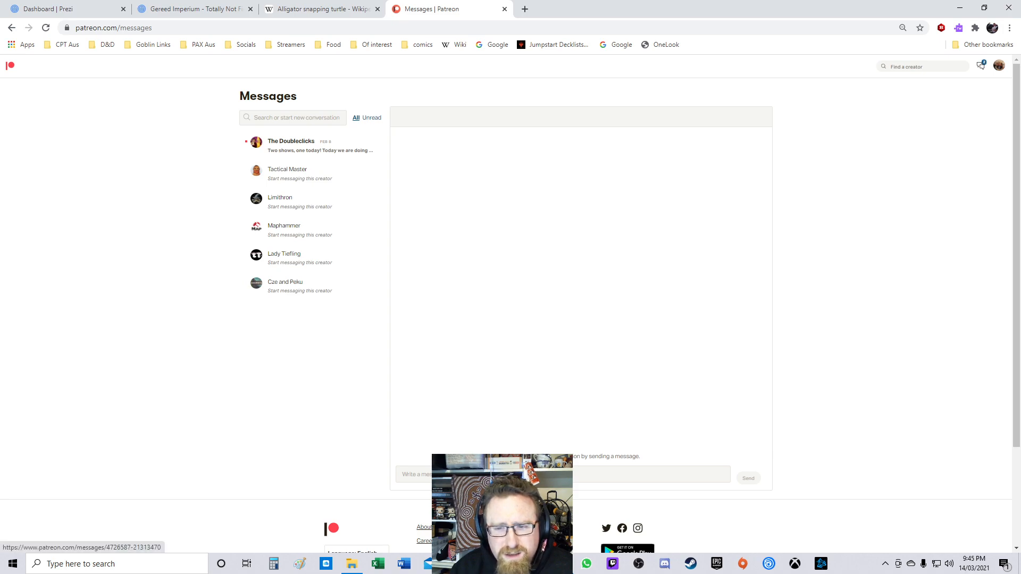
pyautogui.click(310, 202)
pyautogui.click(999, 65)
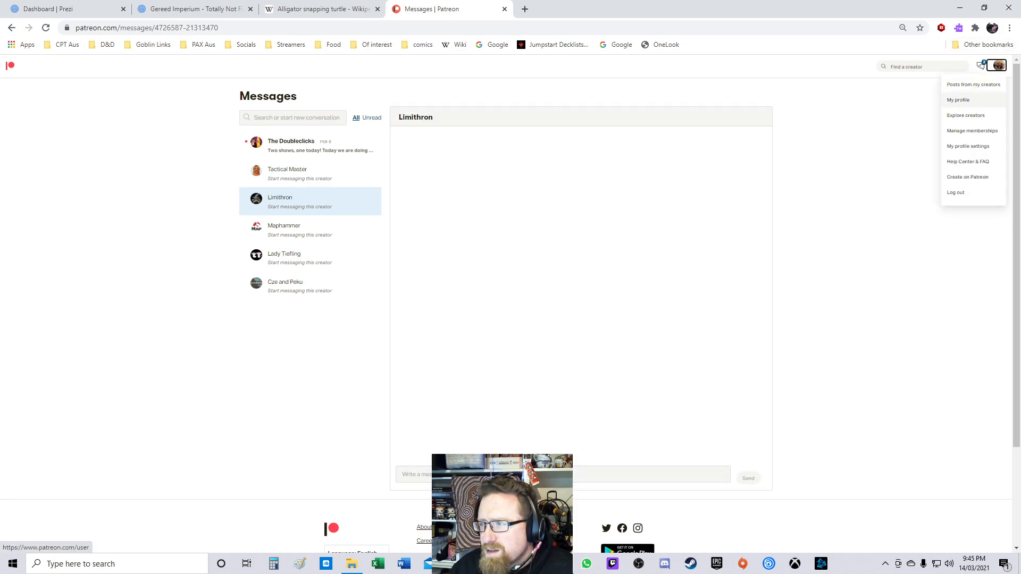
pyautogui.click(958, 100)
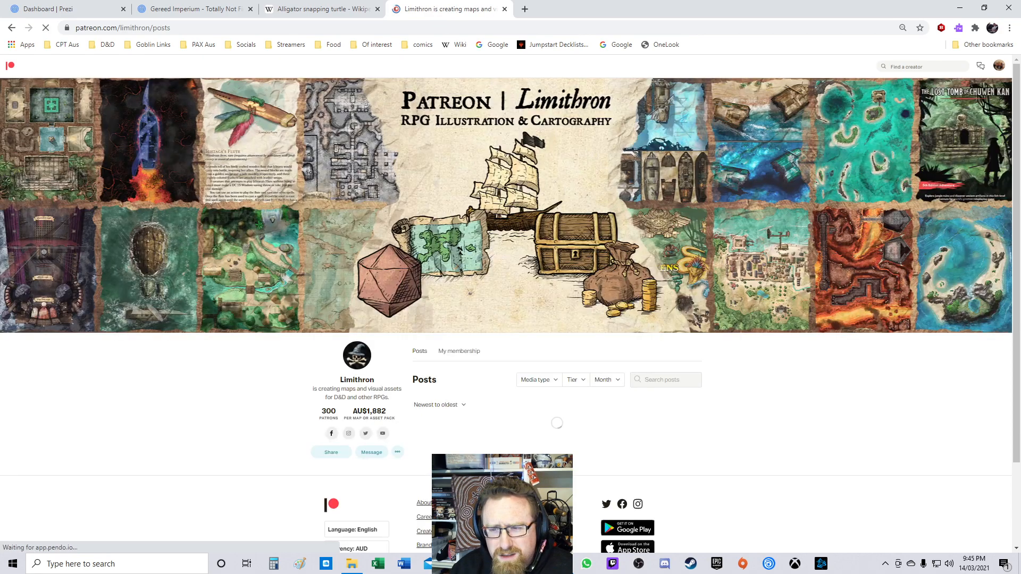
# Step: Filter Limithron's posts by the Pirate Setting tag
pyautogui.scroll(-2, 507, 309)
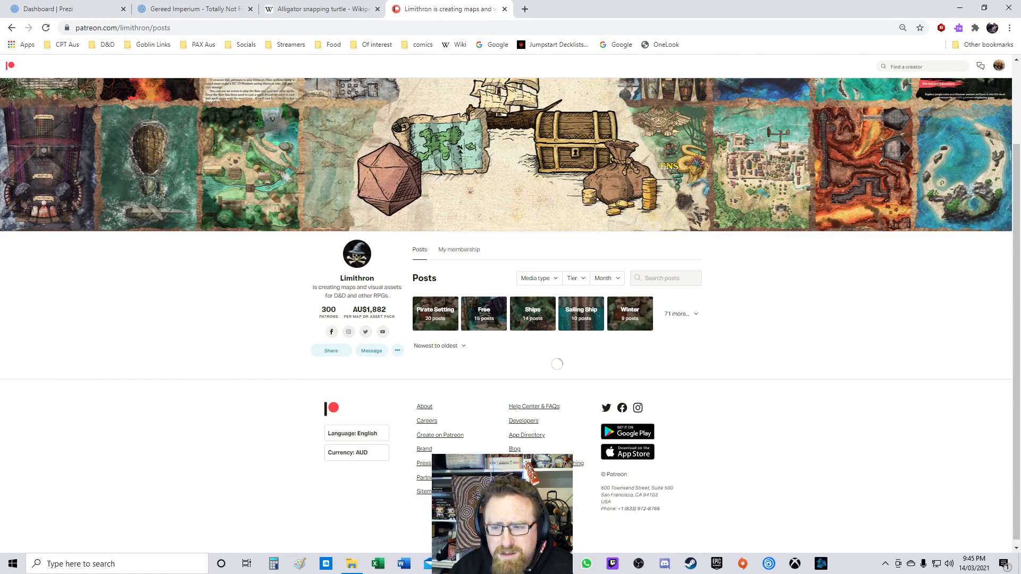
pyautogui.click(435, 314)
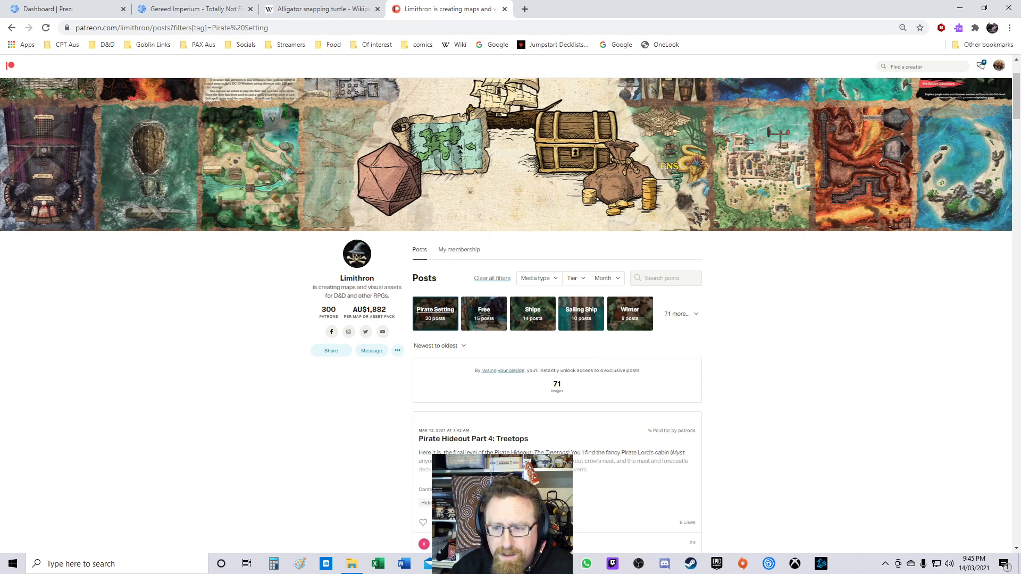
pyautogui.rightClick(440, 306)
pyautogui.rightClick(440, 321)
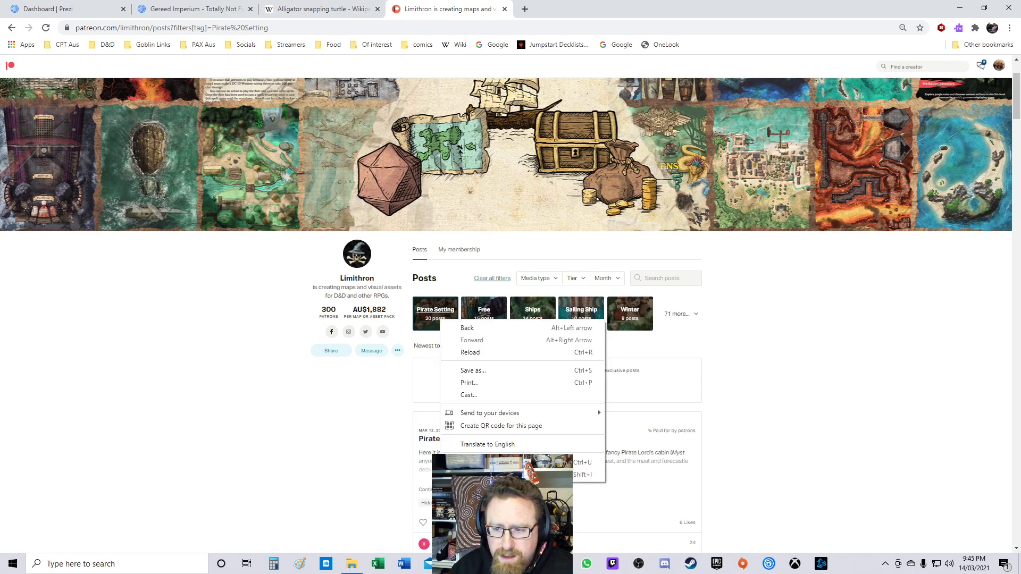
pyautogui.rightClick(737, 345)
pyautogui.rightClick(594, 314)
pyautogui.press('Escape')
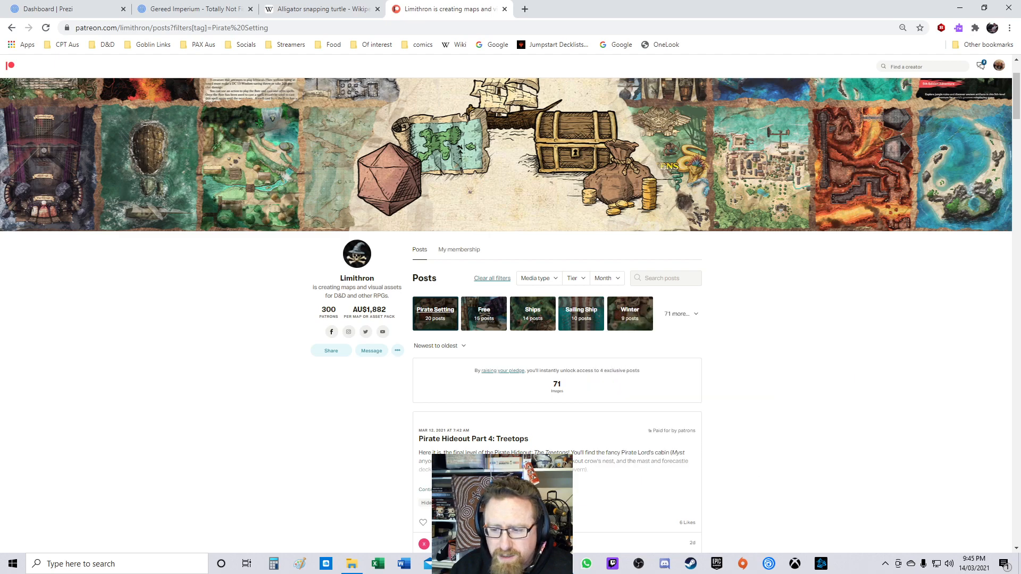
# Step: Open the Port Royal [39x34] & Kingston Harbor post, view its map full size and read the description
pyautogui.scroll(-6, 510, 314)
pyautogui.scroll(-3, 557, 319)
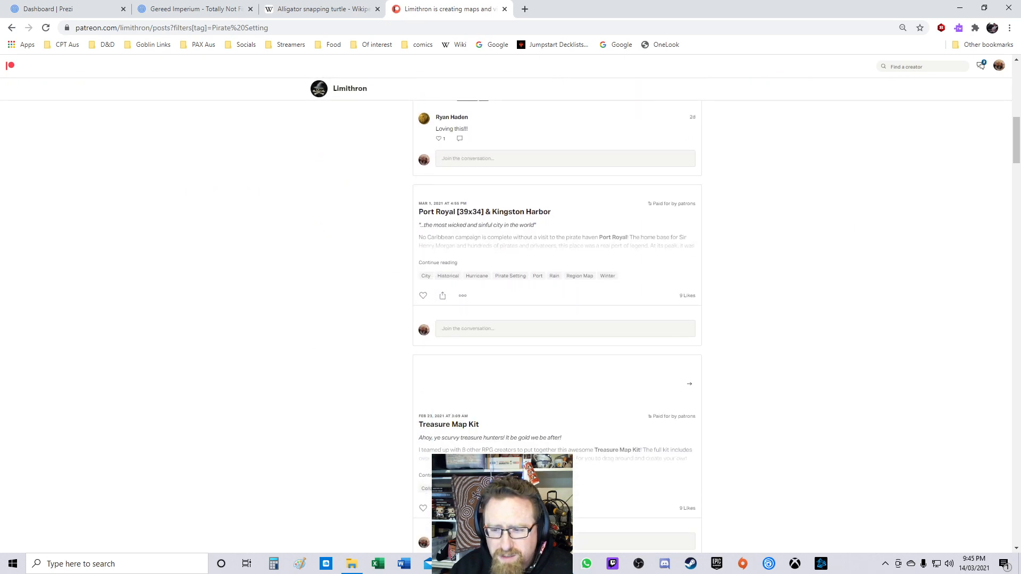
pyautogui.click(484, 212)
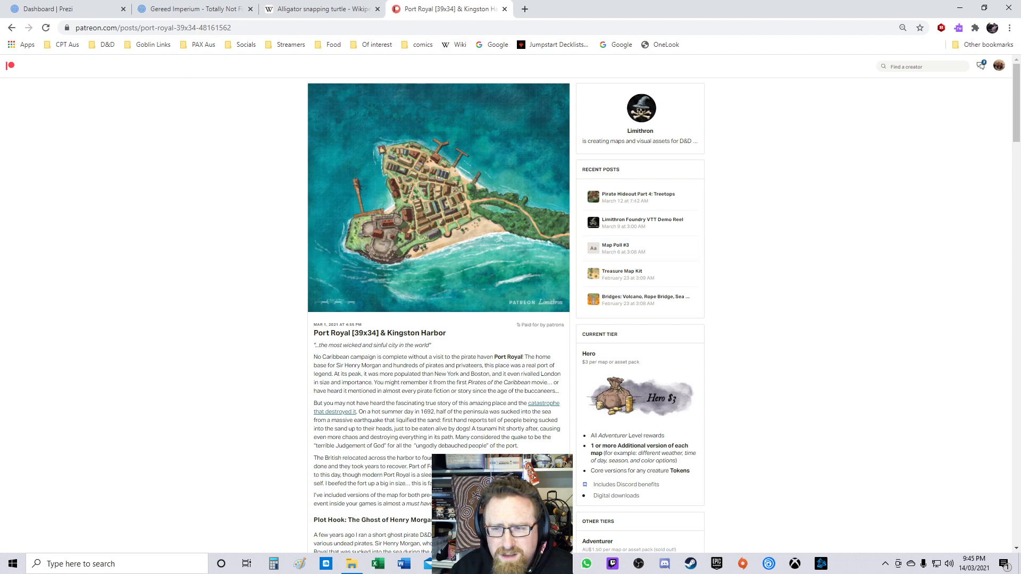
pyautogui.click(439, 198)
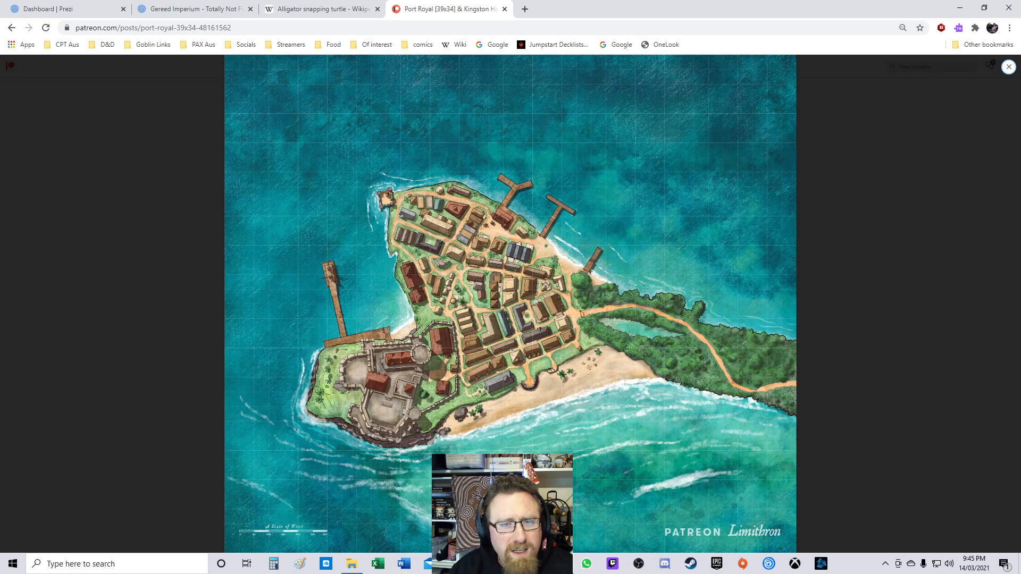
pyautogui.click(1009, 66)
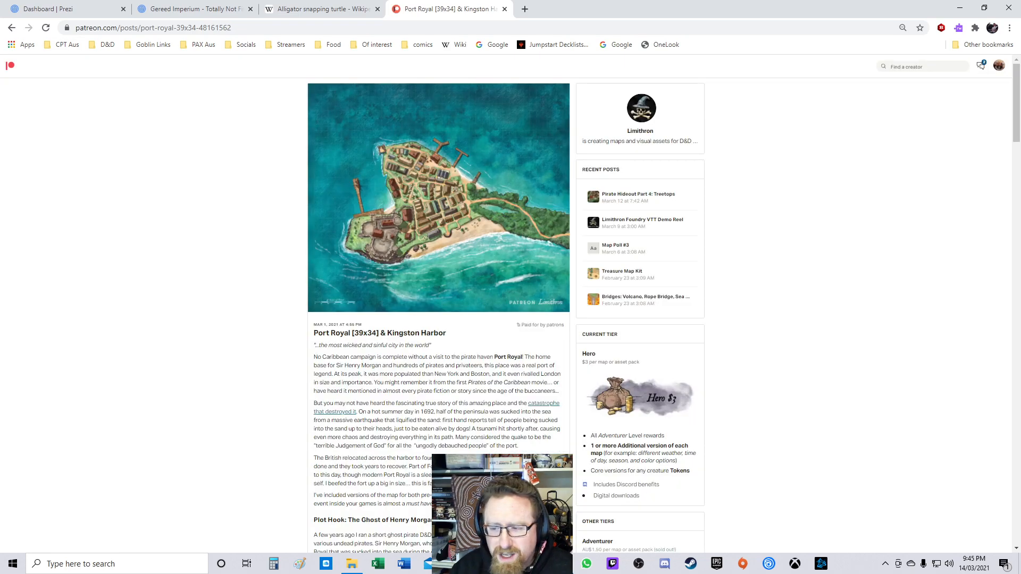
pyautogui.scroll(-5, 510, 314)
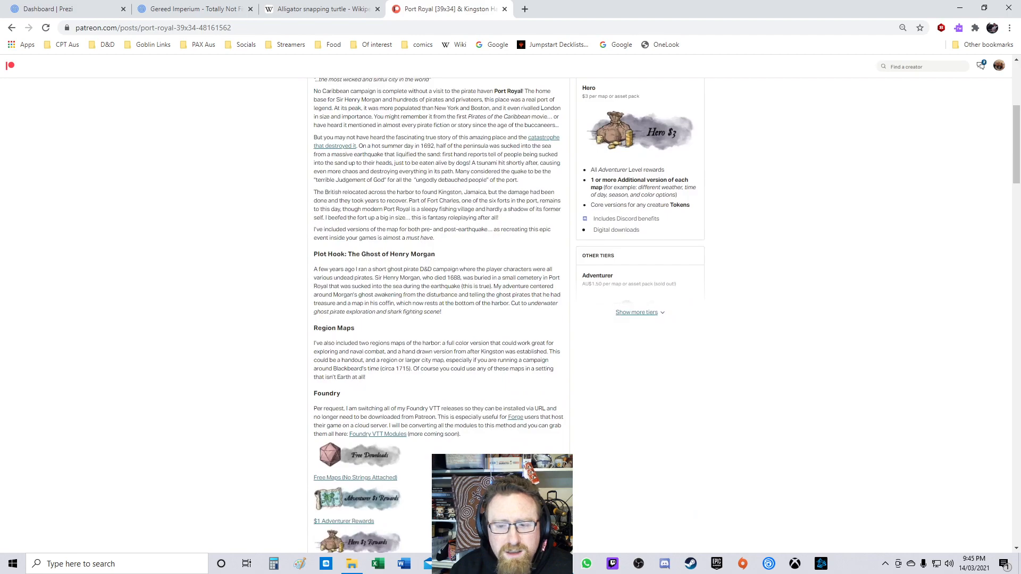
pyautogui.scroll(-4, 439, 314)
pyautogui.scroll(5, 439, 313)
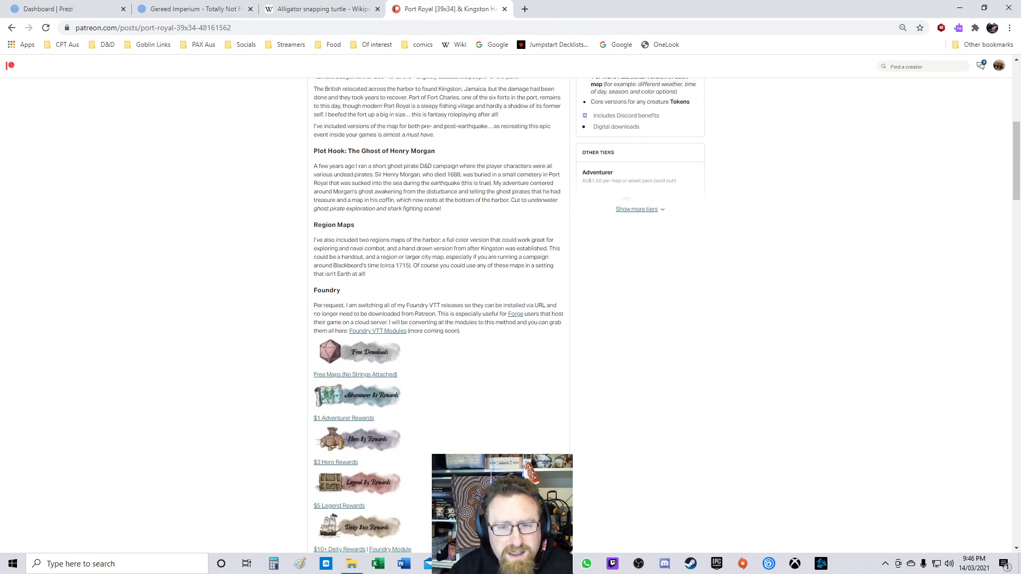
# Step: Return to the pirate posts, open Shipwrecks [46x56] and download the free shipwreck map
pyautogui.click(11, 28)
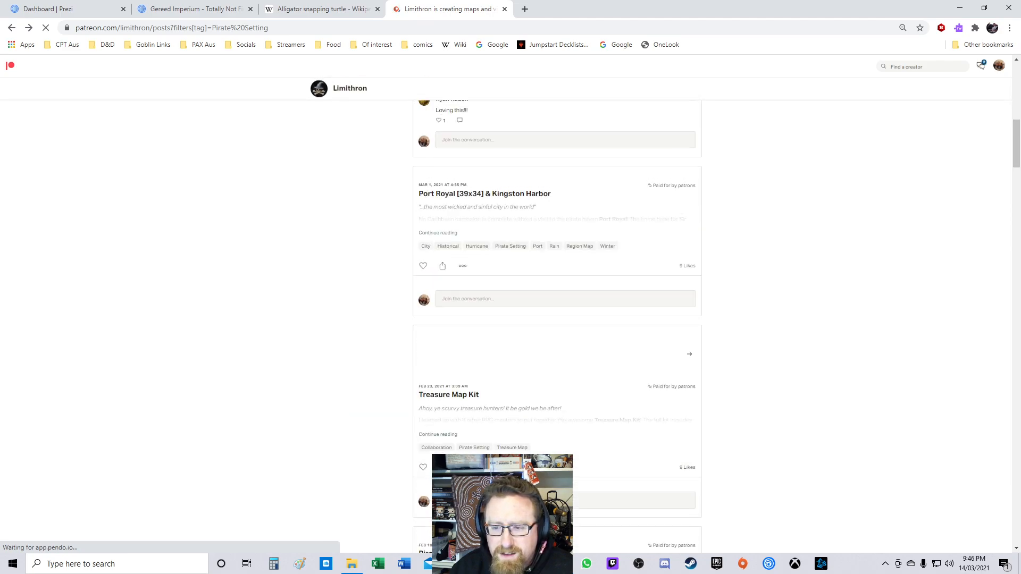
pyautogui.scroll(-8, 557, 326)
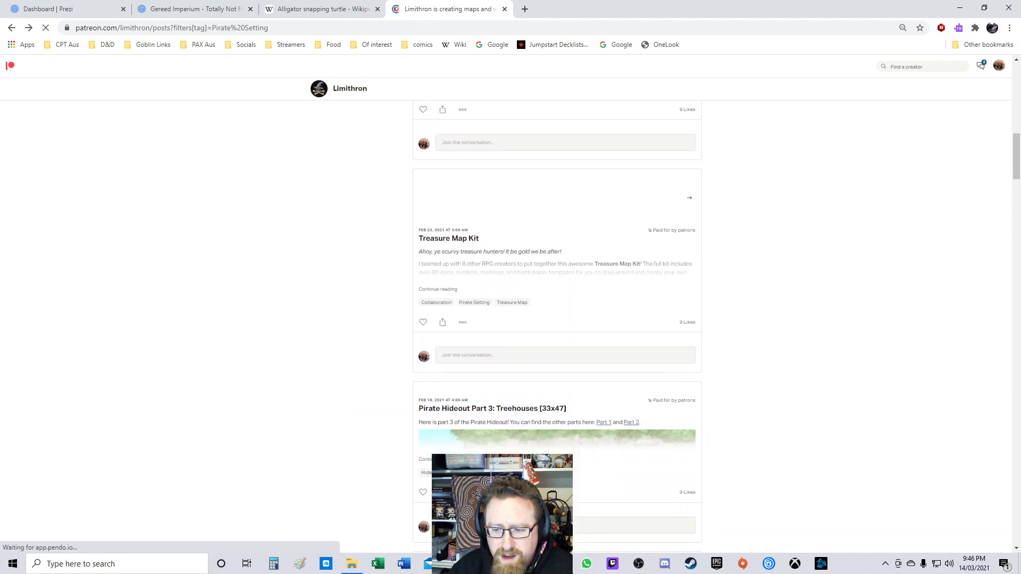
pyautogui.scroll(-9, 556, 329)
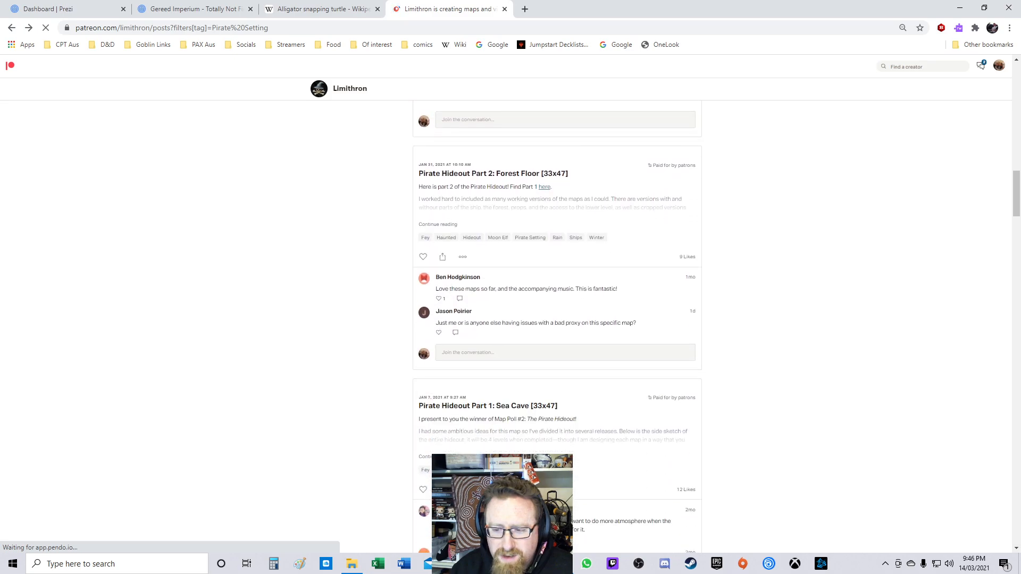
pyautogui.scroll(-3, 557, 326)
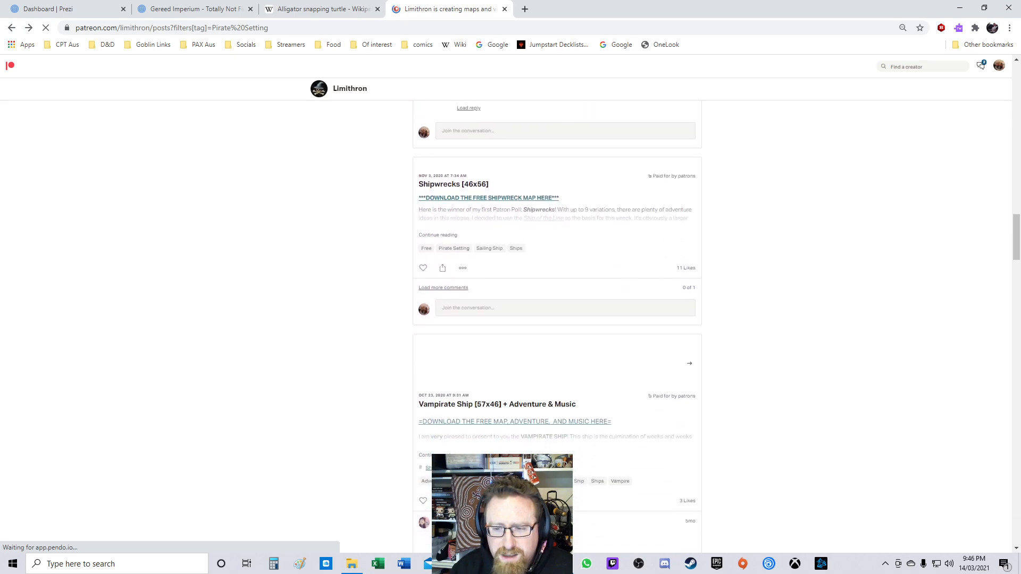
pyautogui.click(453, 184)
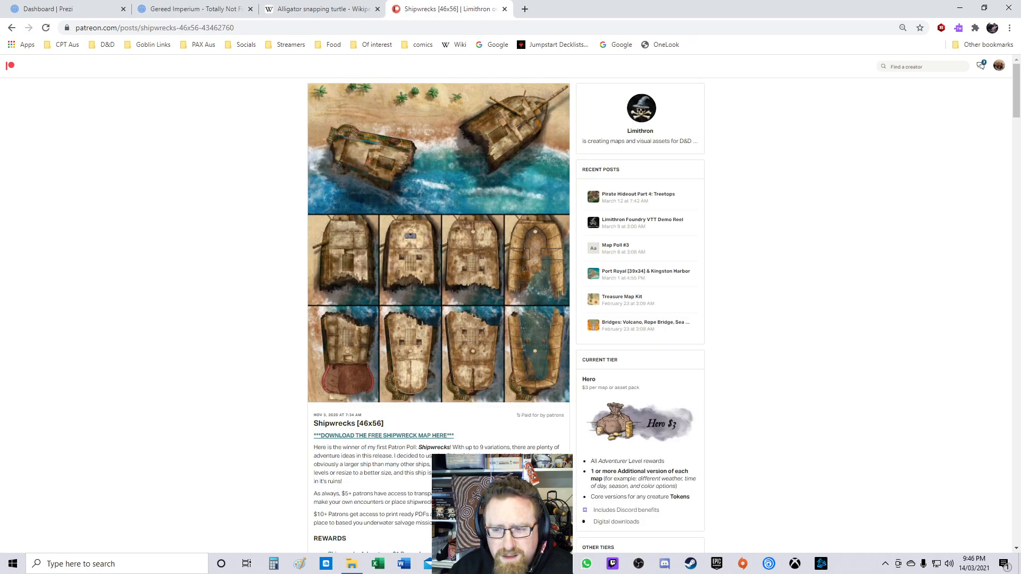
pyautogui.hotkey('alt', 'Left')
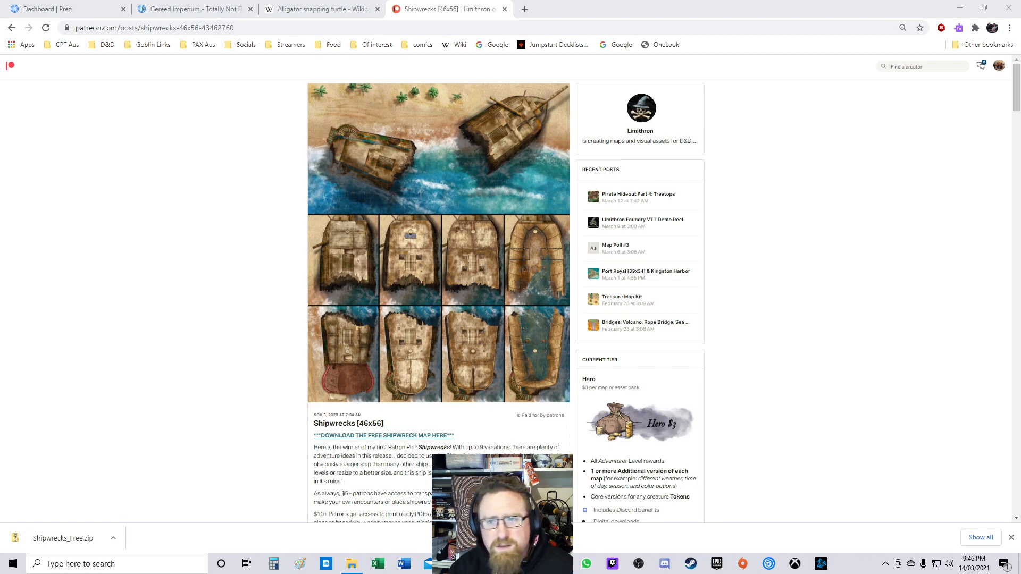
pyautogui.hotkey('ctrl', 'l')
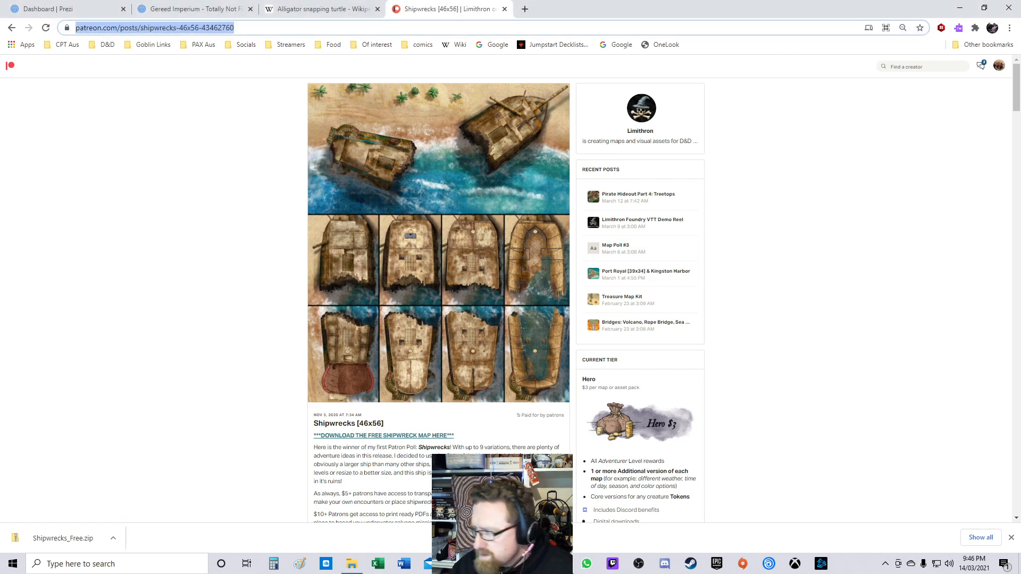
pyautogui.hotkey('alt', 'Tab')
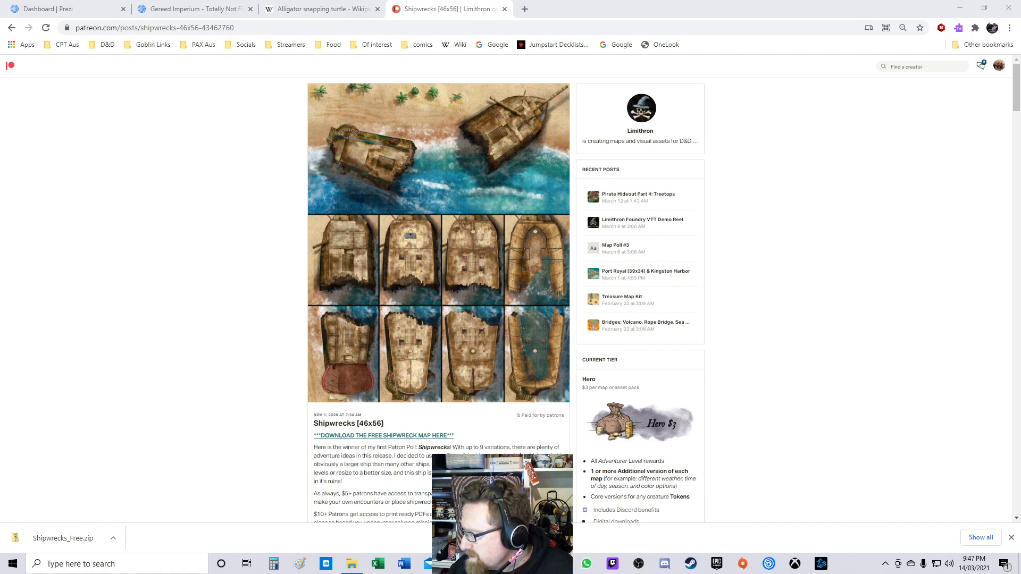
# Step: Return to the pirate posts, open the Vampirate Ship [57x46] post and download its free map, adventure and music
pyautogui.hotkey('alt', 'Left')
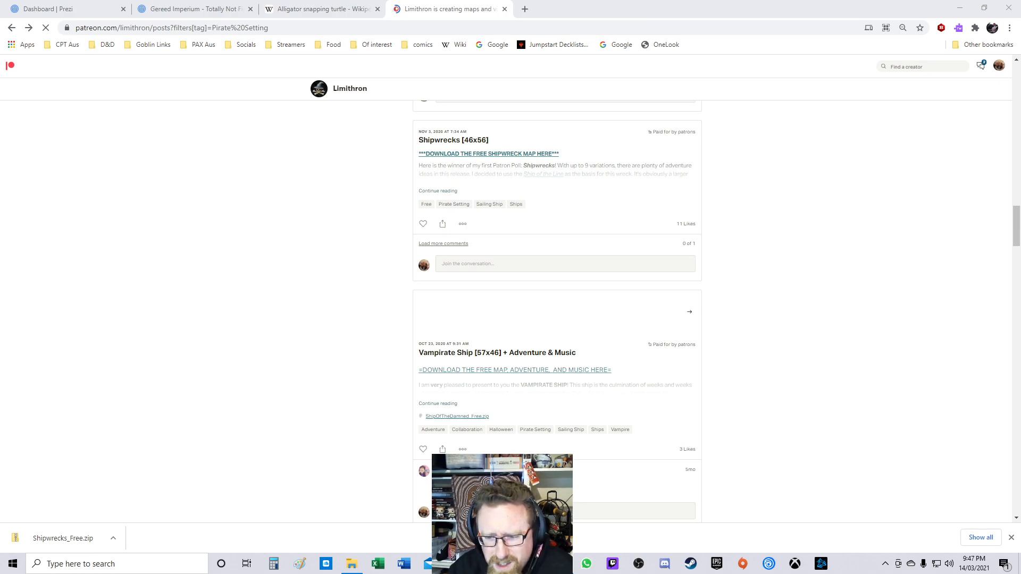
pyautogui.click(497, 354)
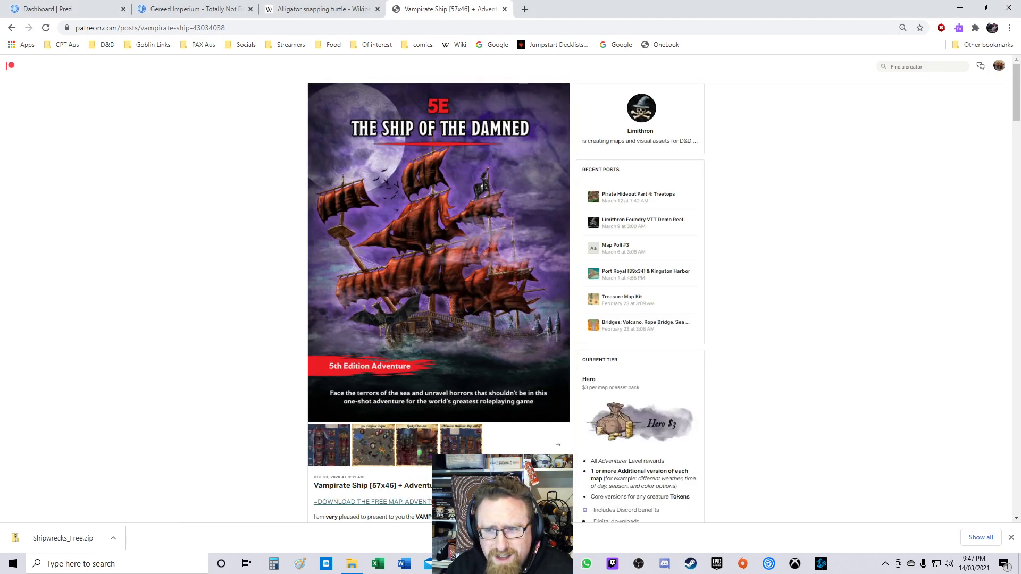
pyautogui.scroll(-3, 505, 297)
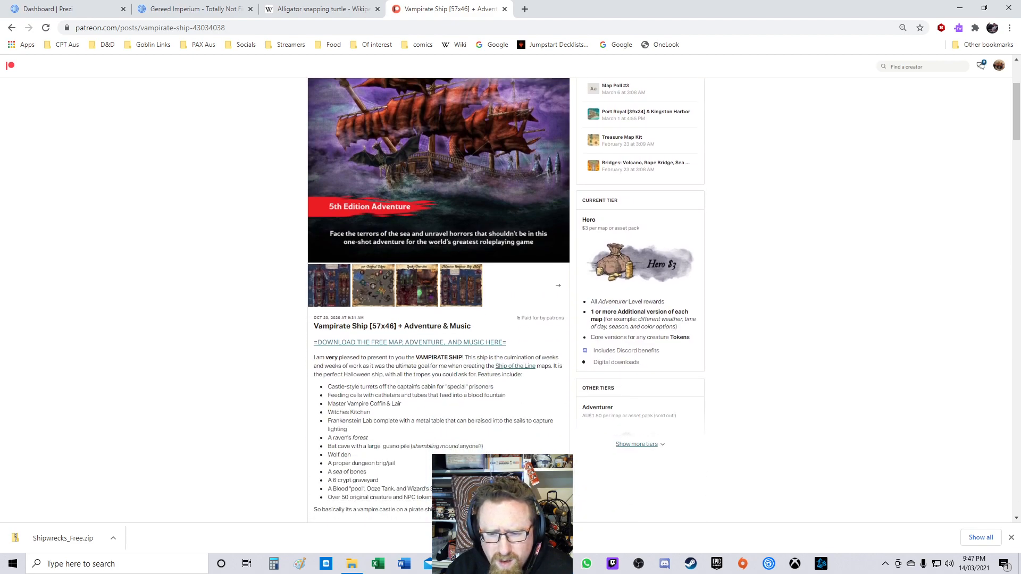
pyautogui.rightClick(414, 343)
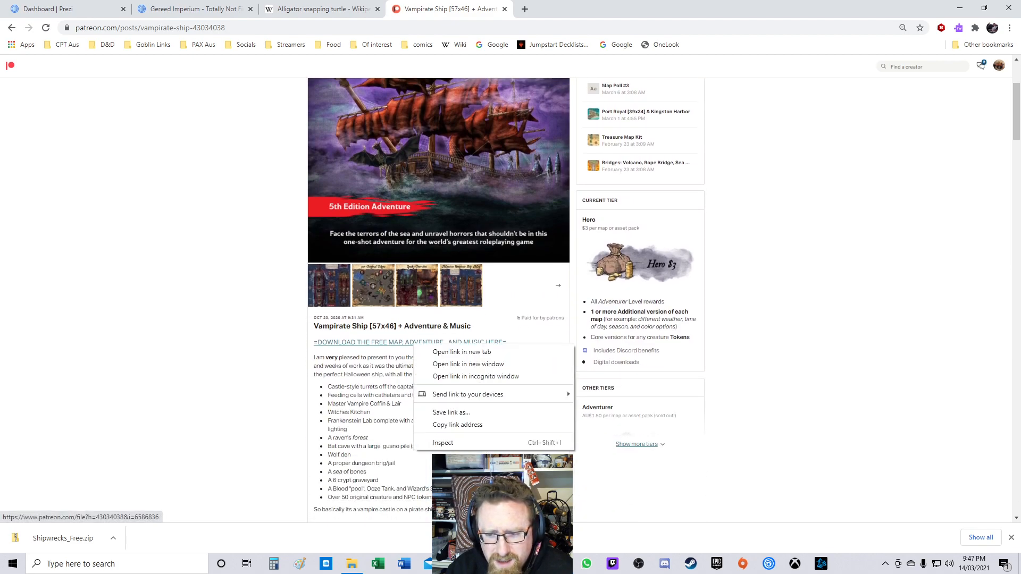
pyautogui.click(412, 343)
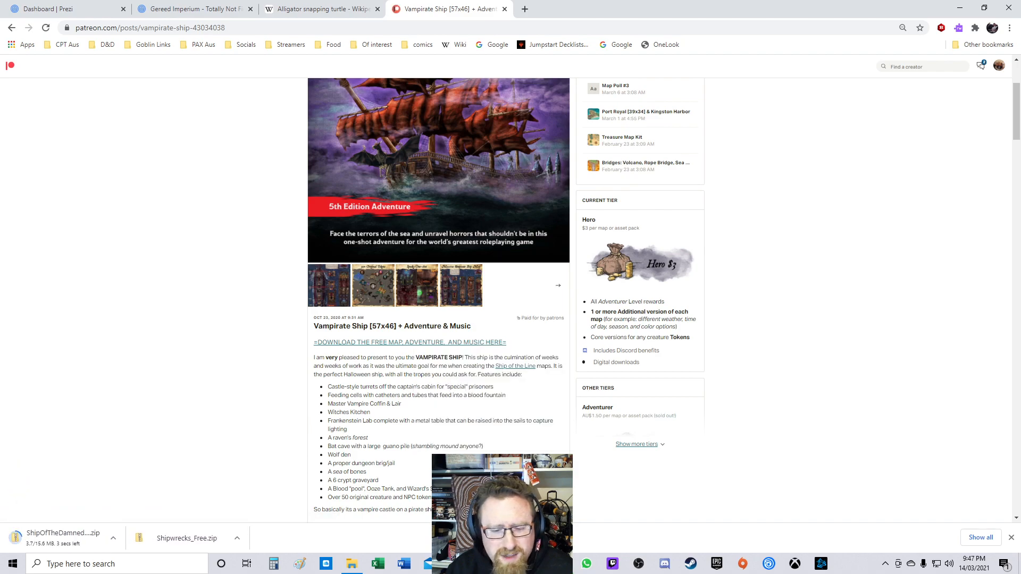
# Step: Go back to the pirate post list and view the 1st Rate Ship of the Line [56x46] map full size
pyautogui.click(11, 27)
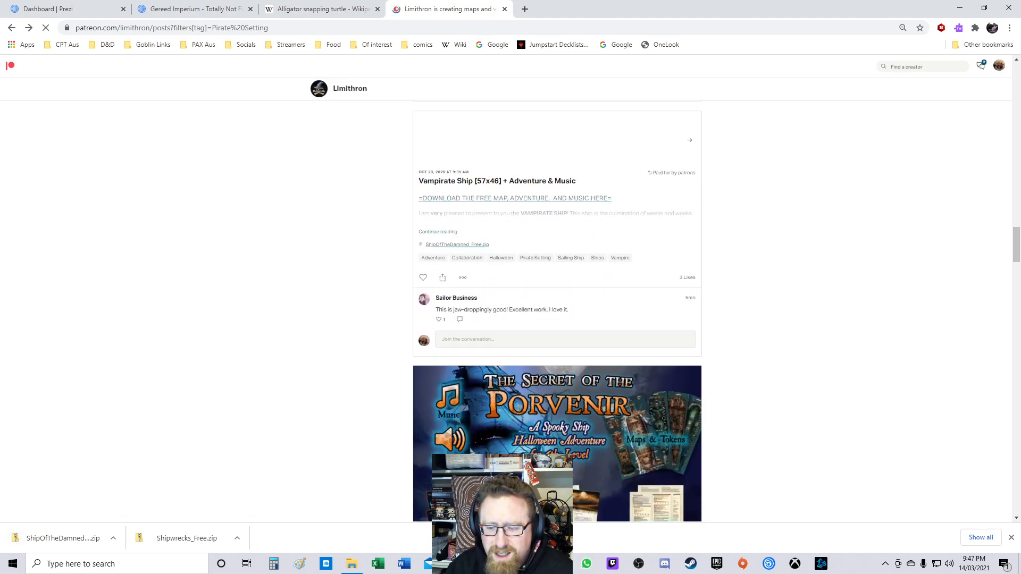
pyautogui.scroll(-8, 557, 312)
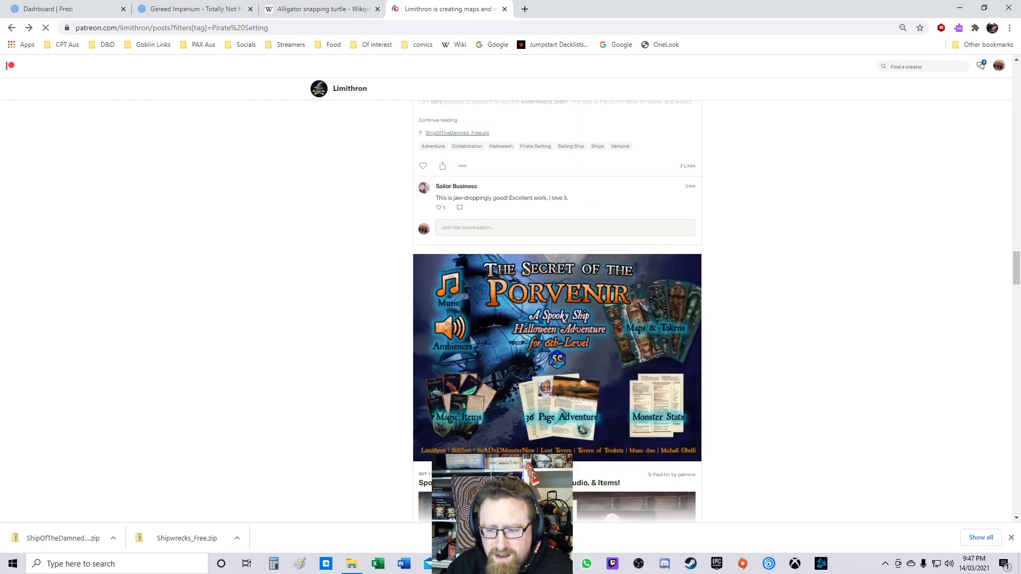
pyautogui.scroll(-4, 558, 312)
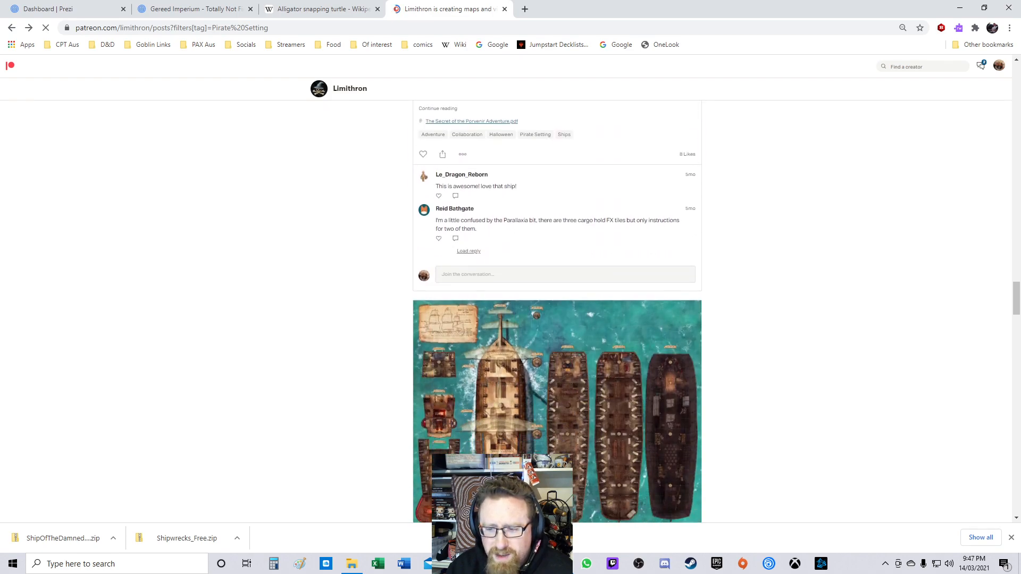
pyautogui.scroll(-5, 557, 312)
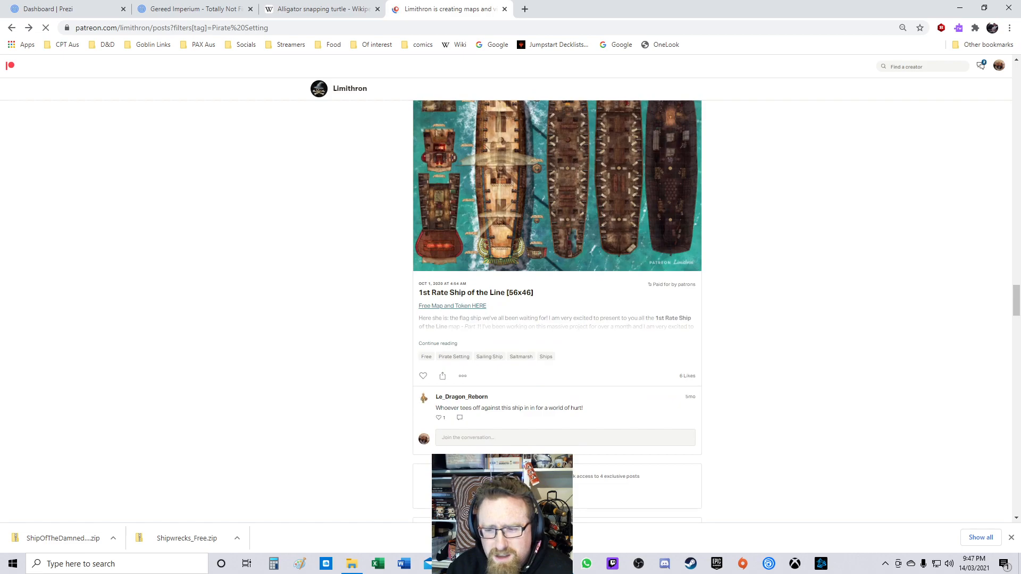
pyautogui.scroll(1, 557, 311)
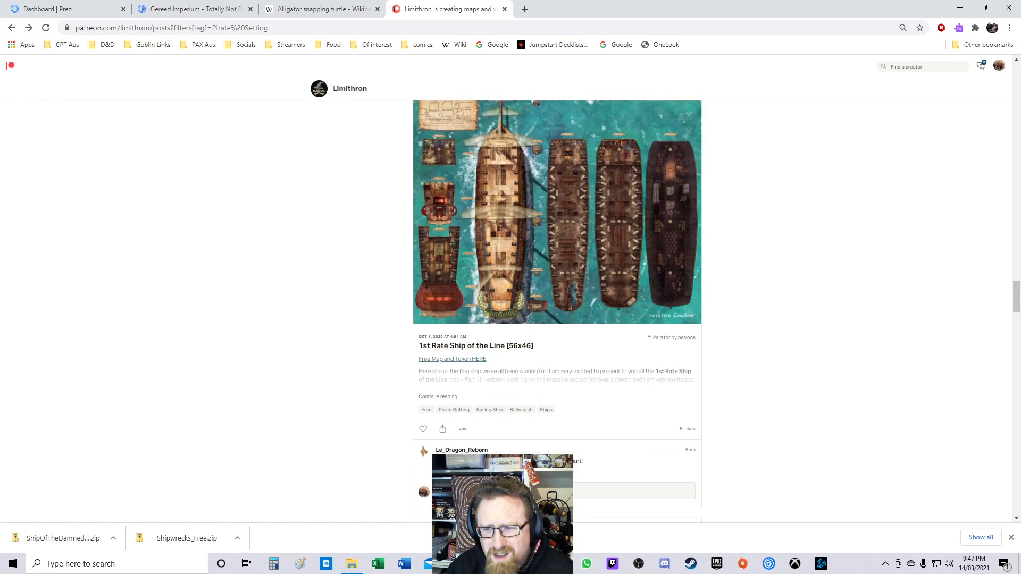
pyautogui.click(558, 213)
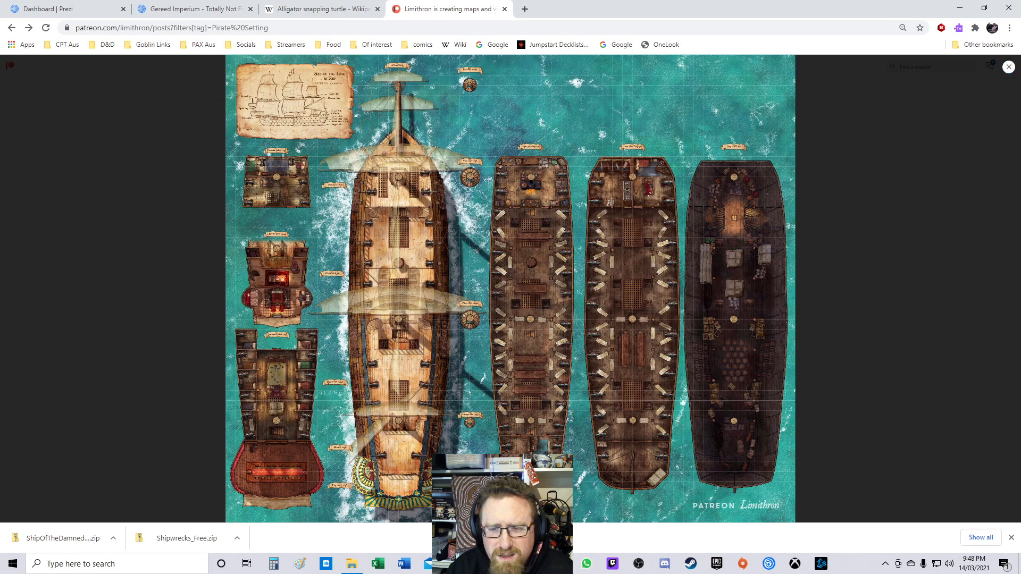
pyautogui.click(1009, 67)
# Step: Expand the 1st Rate Ship of the Line post description and download the free map and token
pyautogui.scroll(-3, 557, 311)
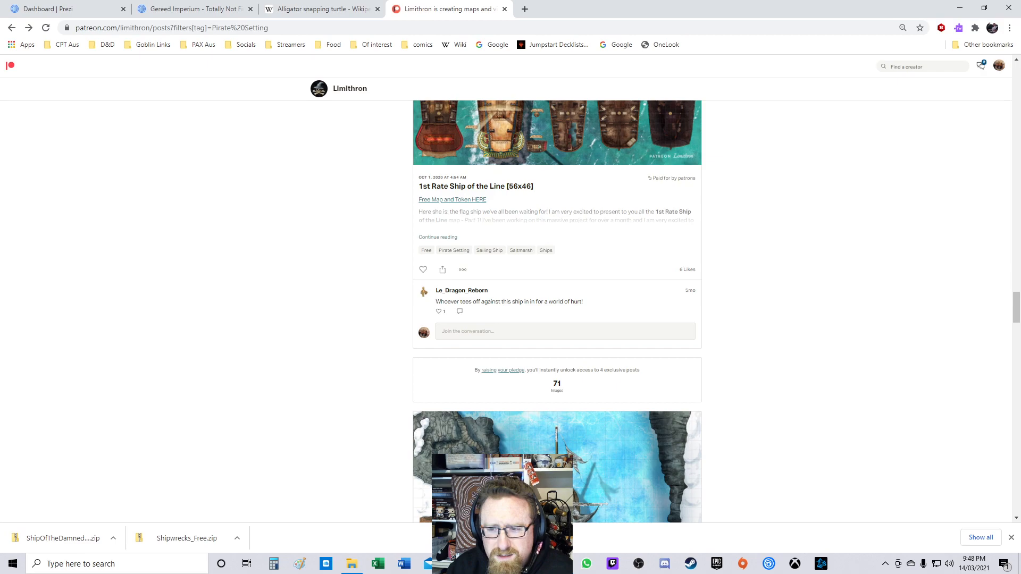
pyautogui.click(437, 236)
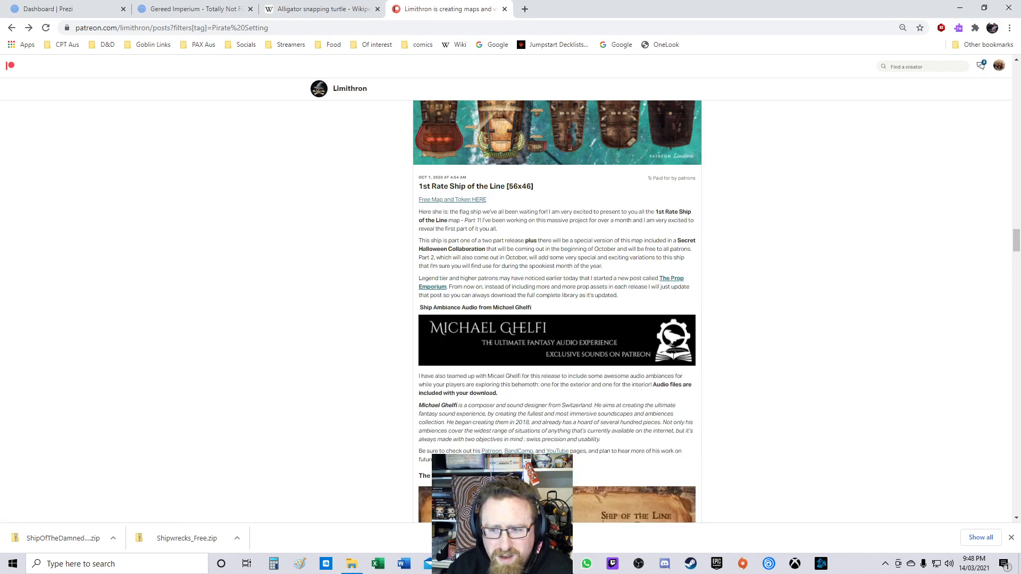
pyautogui.click(452, 200)
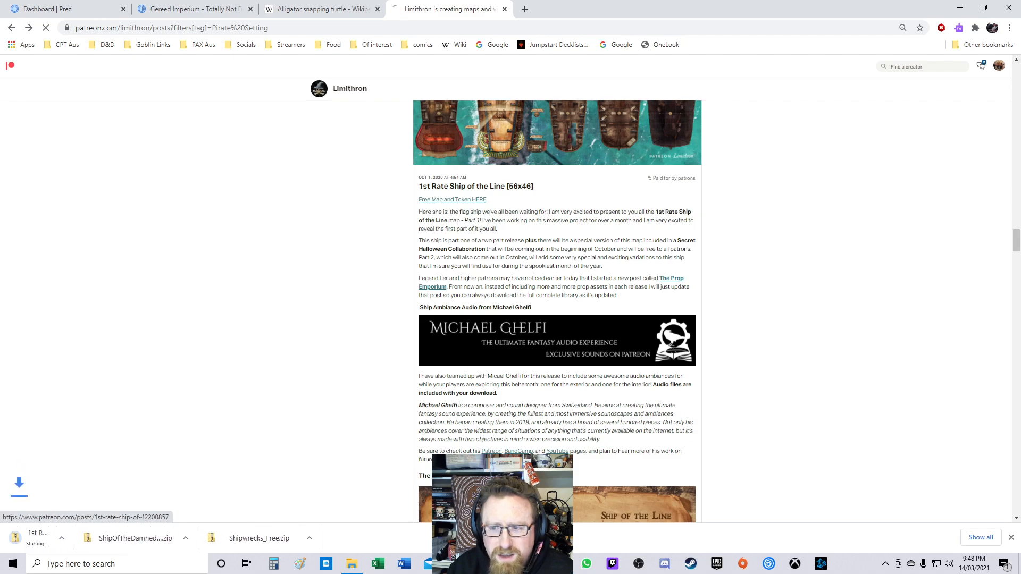
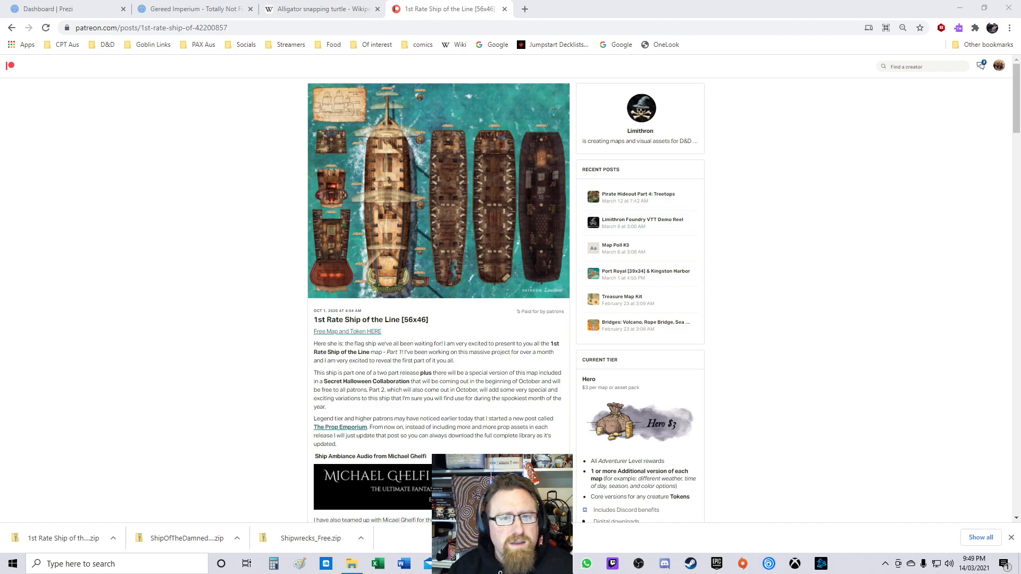
# Step: Return to the creator's post list and filter the posts by the Ships tag
pyautogui.click(12, 27)
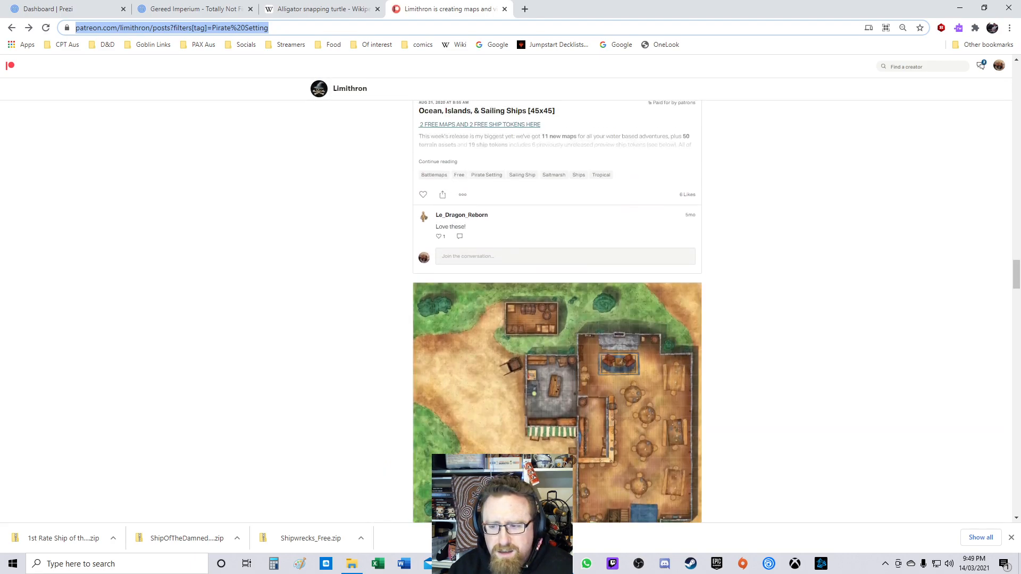
pyautogui.scroll(-10, 557, 312)
pyautogui.scroll(-20, 557, 312)
pyautogui.scroll(15, 557, 312)
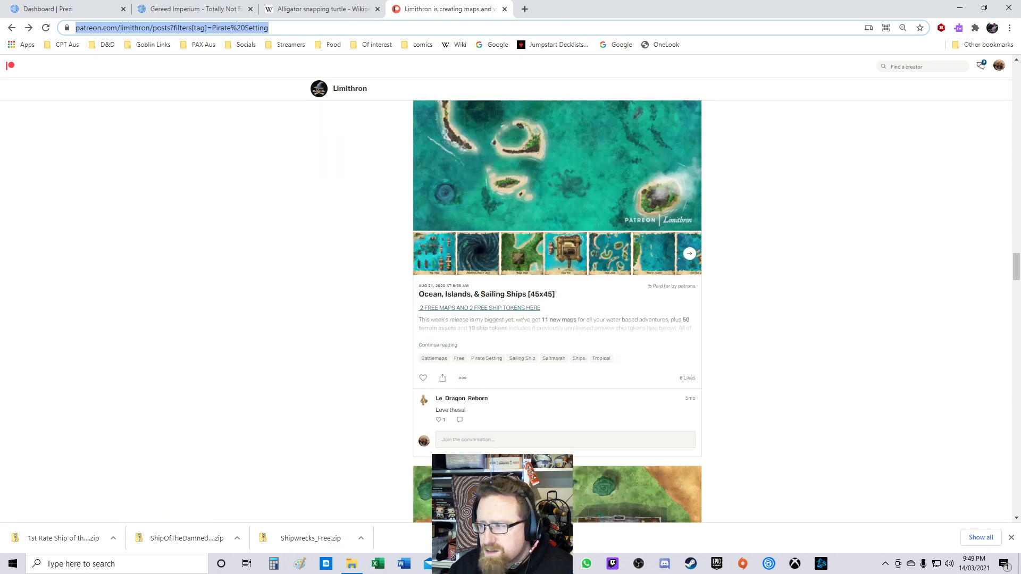
pyautogui.moveTo(1016, 267); pyautogui.dragTo(1017, 74)
pyautogui.scroll(-1, 557, 312)
pyautogui.scroll(-2, 533, 269)
pyautogui.click(533, 268)
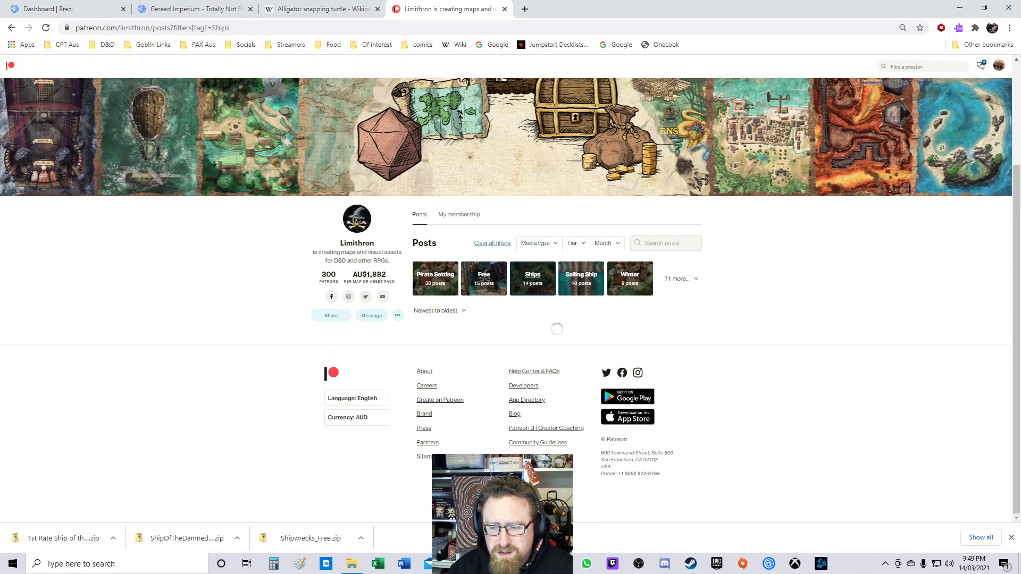
# Step: Browse the Ships posts and open the Vampirate Ship [57x46] post
pyautogui.scroll(-4, 557, 312)
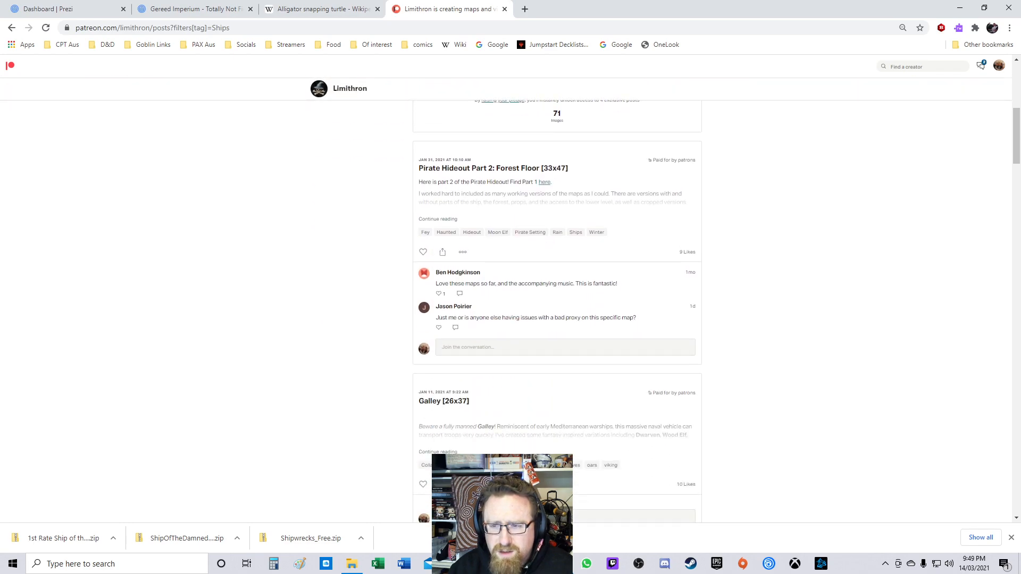
pyautogui.scroll(-1, 557, 312)
pyautogui.scroll(4, 557, 312)
pyautogui.scroll(-8, 557, 312)
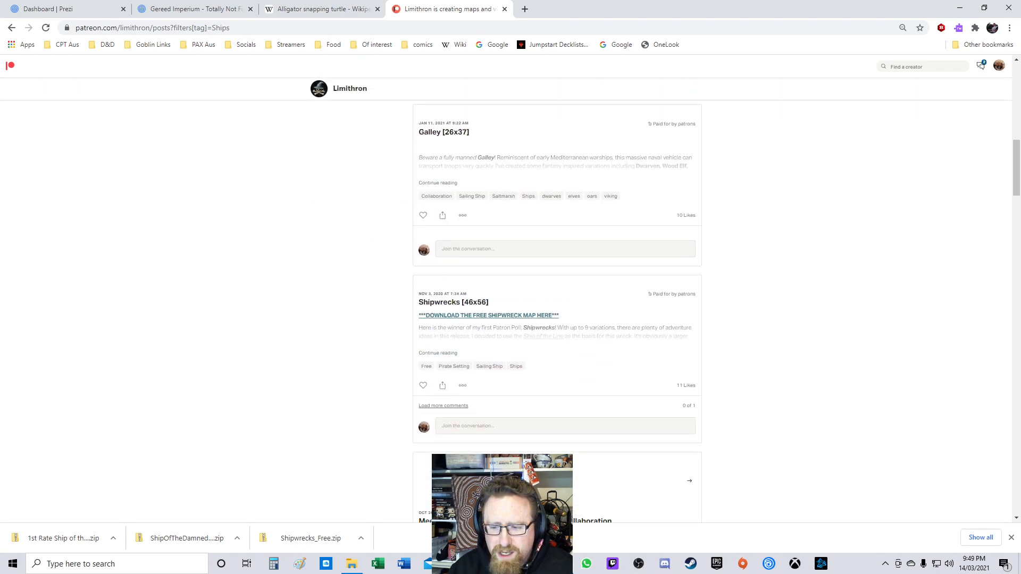
pyautogui.scroll(-5, 557, 312)
pyautogui.scroll(-6, 557, 312)
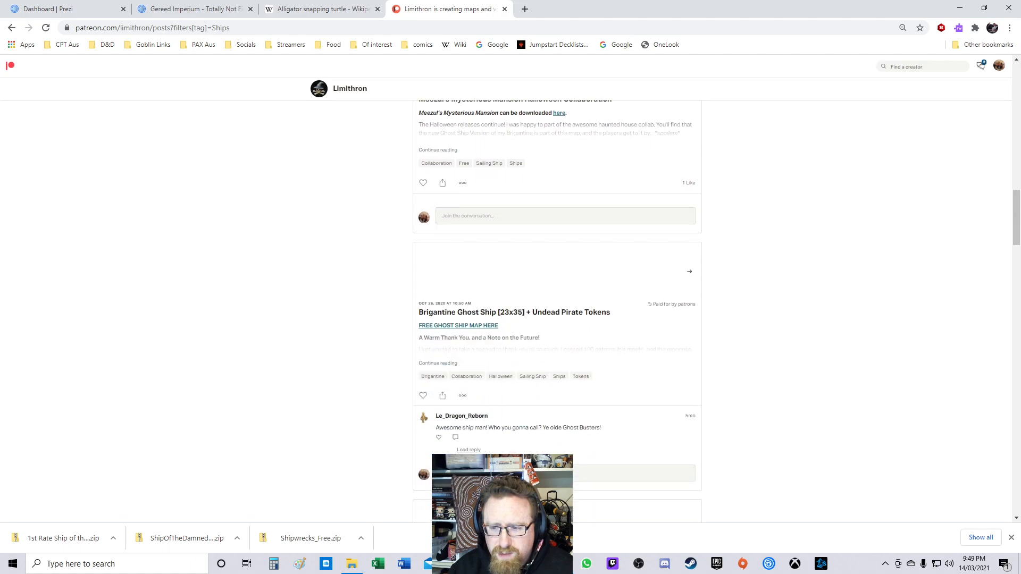
pyautogui.scroll(-2, 556, 312)
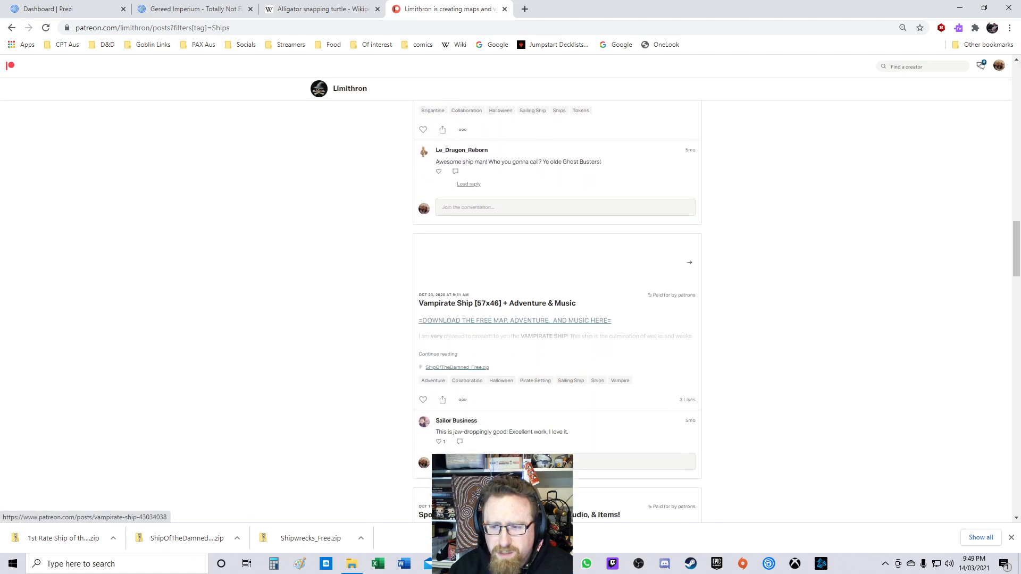
pyautogui.click(456, 367)
pyautogui.click(152, 27)
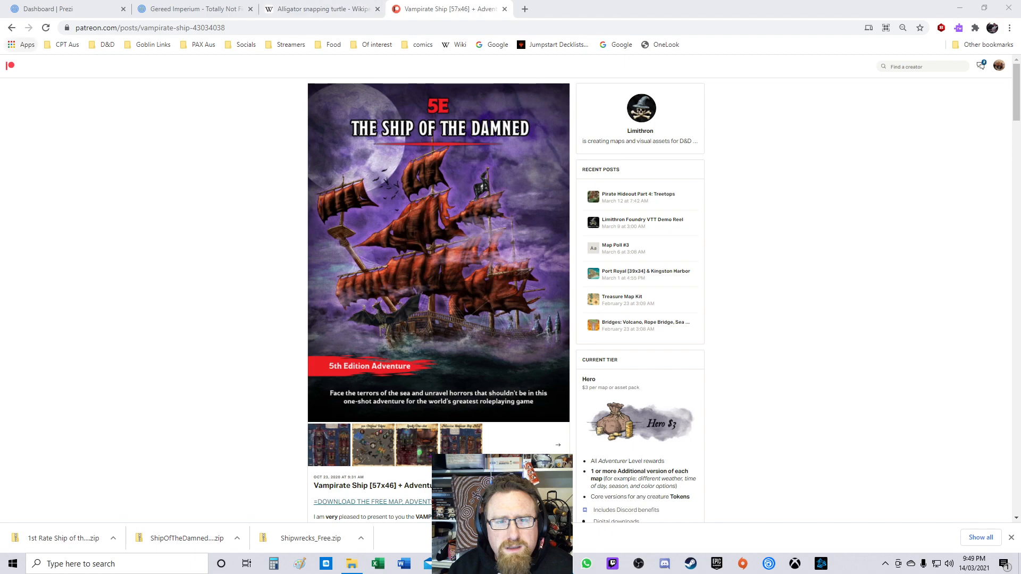
# Step: Go back to the Ships list, preview the Brigantine Sailing Ship map and download its free Brigantine map
pyautogui.click(12, 28)
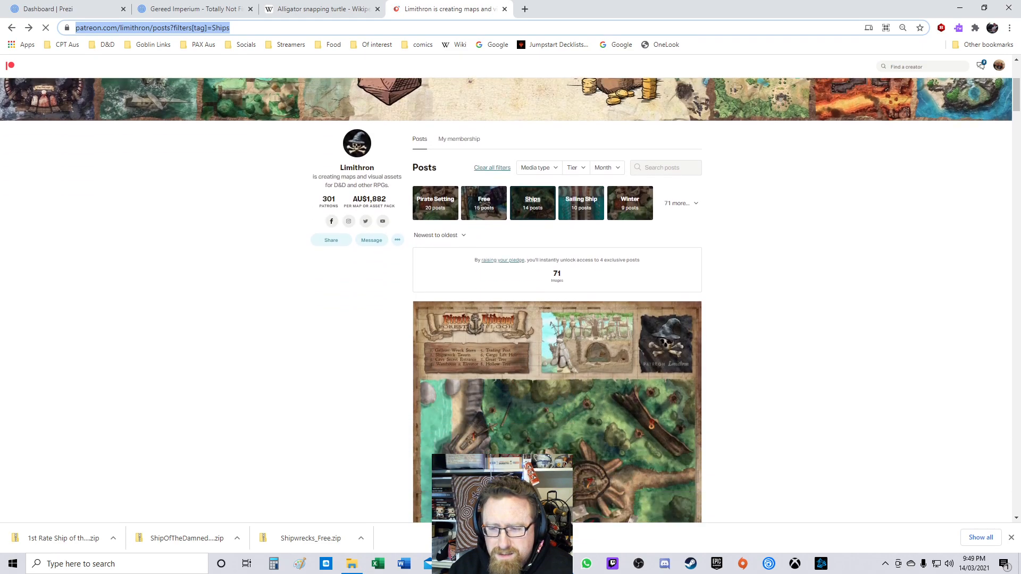
pyautogui.moveTo(1017, 95); pyautogui.dragTo(1016, 383)
pyautogui.scroll(-4, 557, 312)
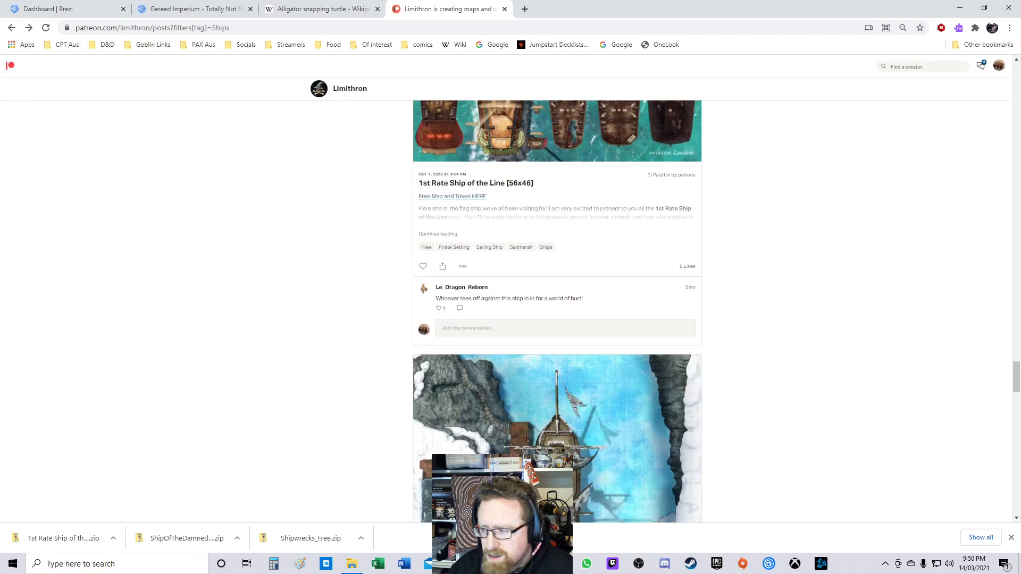
pyautogui.scroll(-10, 558, 311)
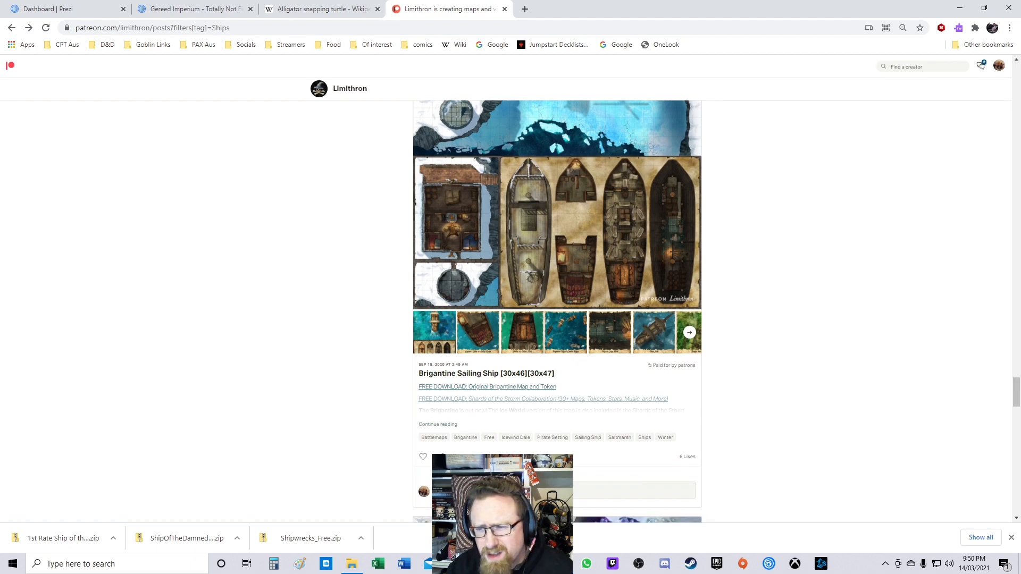
pyautogui.click(558, 233)
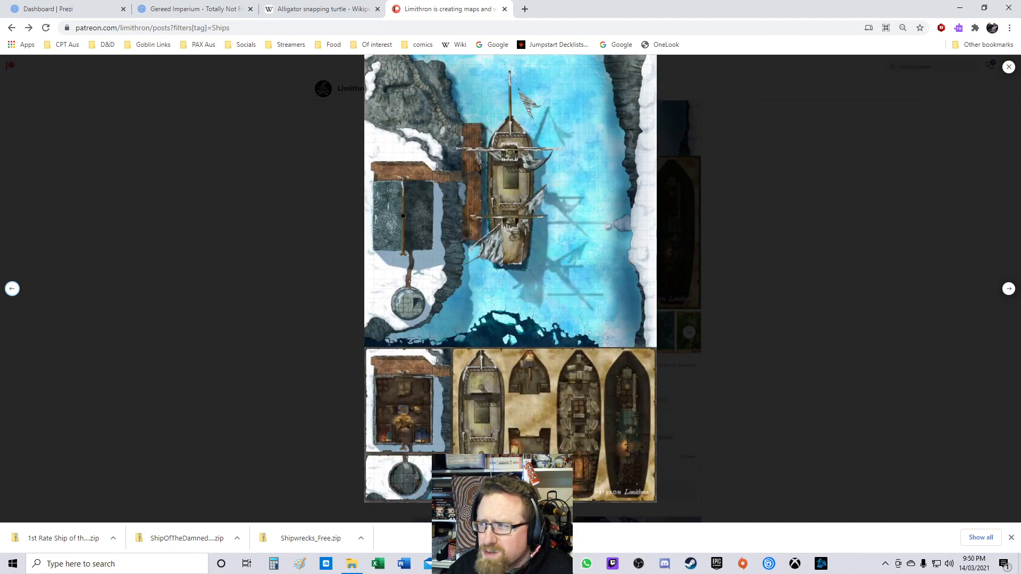
pyautogui.click(1009, 66)
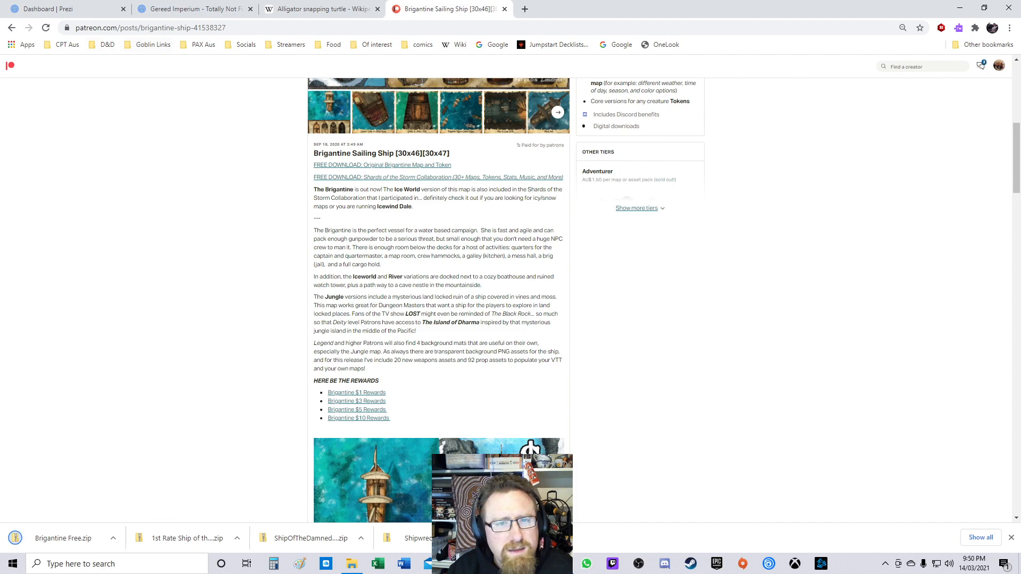
# Step: Return to the post list and switch the filter to the Sailing Ship tag
pyautogui.click(11, 28)
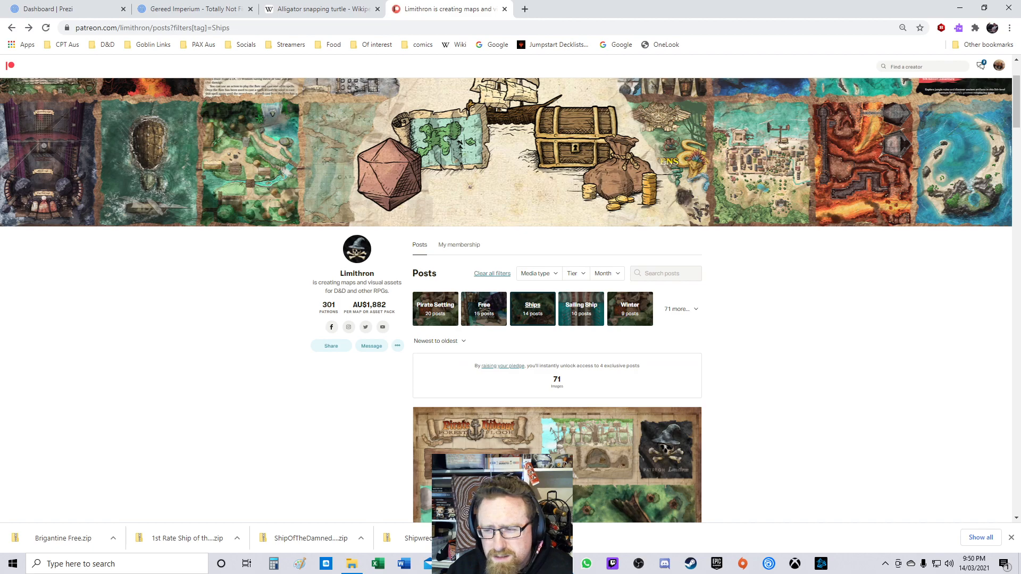
pyautogui.scroll(-1, 510, 298)
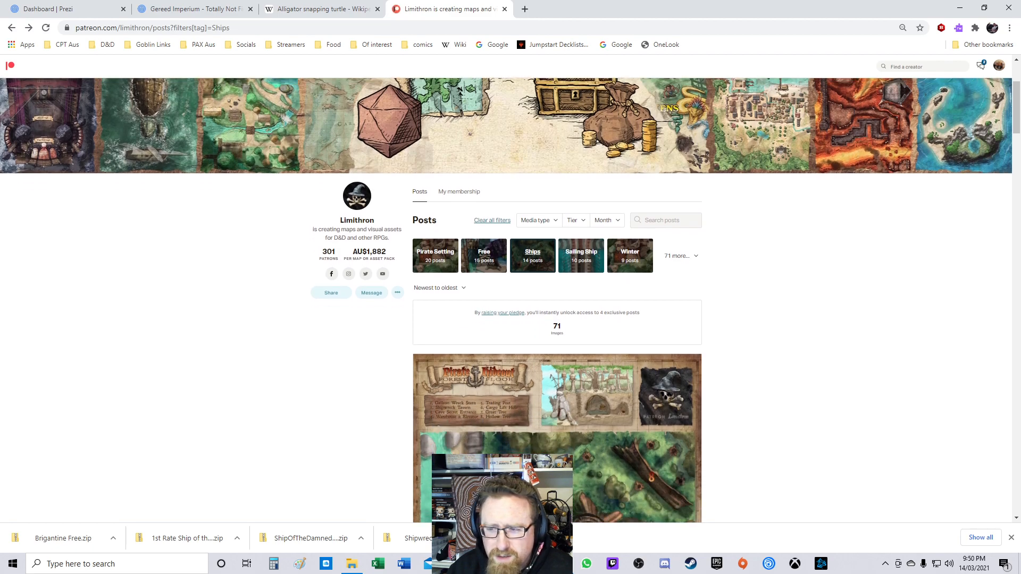
pyautogui.click(581, 256)
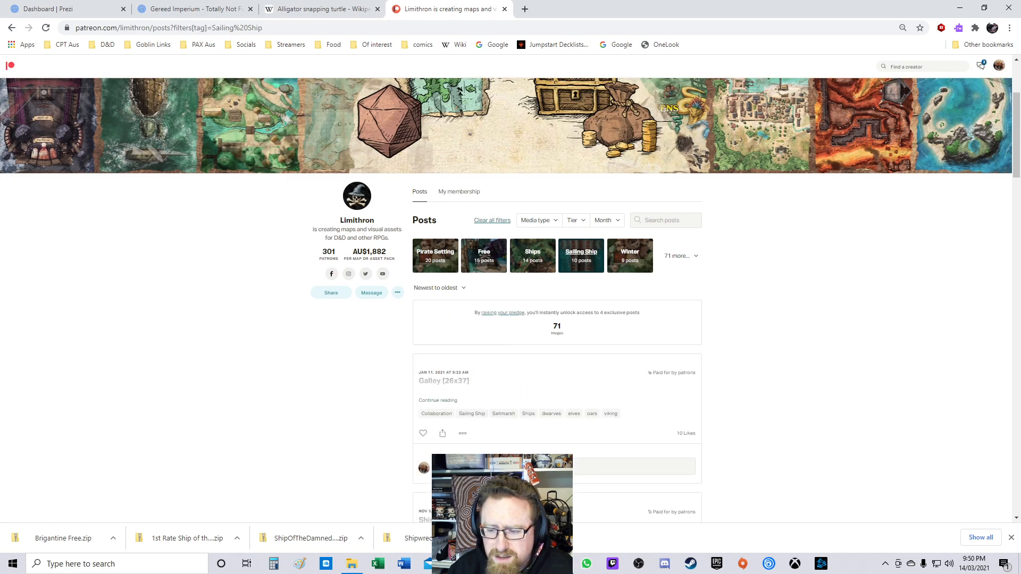
# Step: Browse the Sailing Ship posts and open the Ocean, Islands, & Sailing Ships [45x45] post
pyautogui.scroll(-2, 511, 298)
pyautogui.scroll(-15, 557, 309)
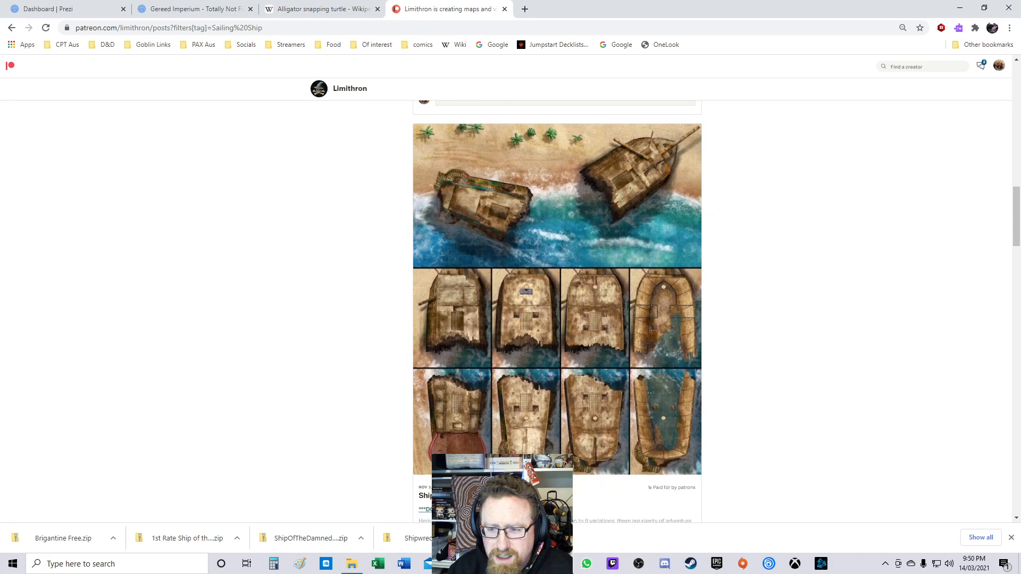
pyautogui.scroll(-7, 557, 308)
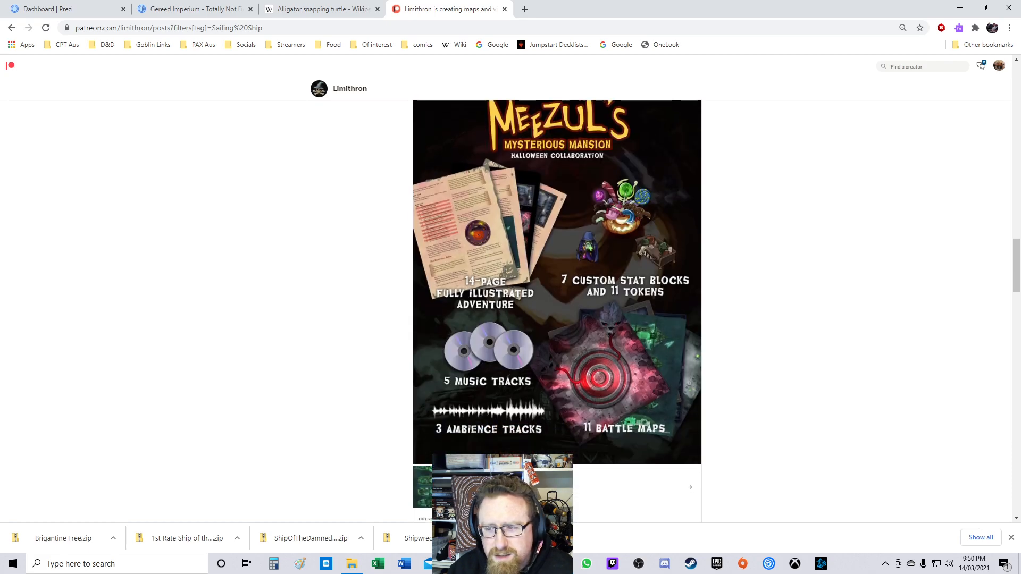
pyautogui.scroll(-12, 557, 309)
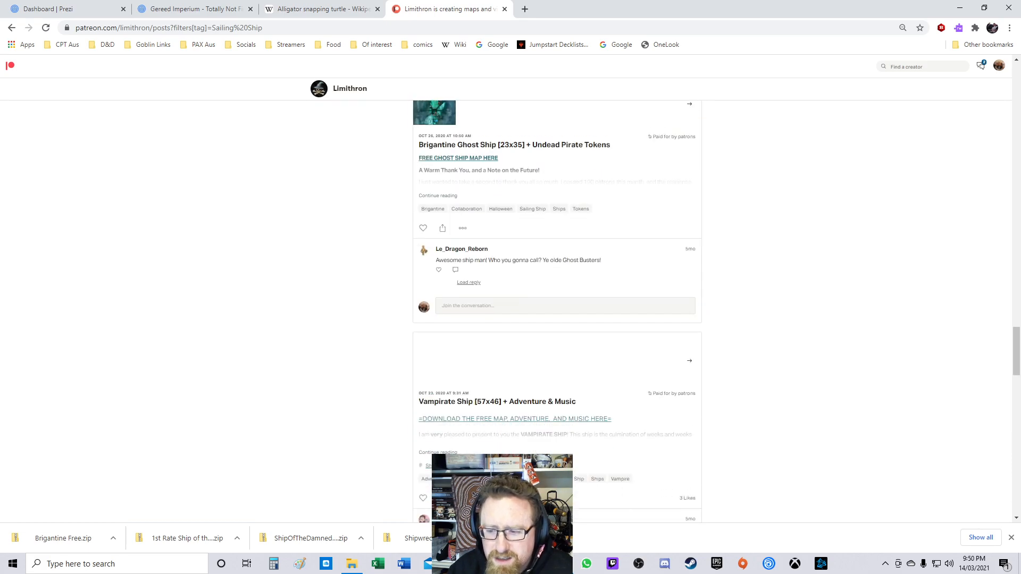
pyautogui.scroll(-15, 557, 308)
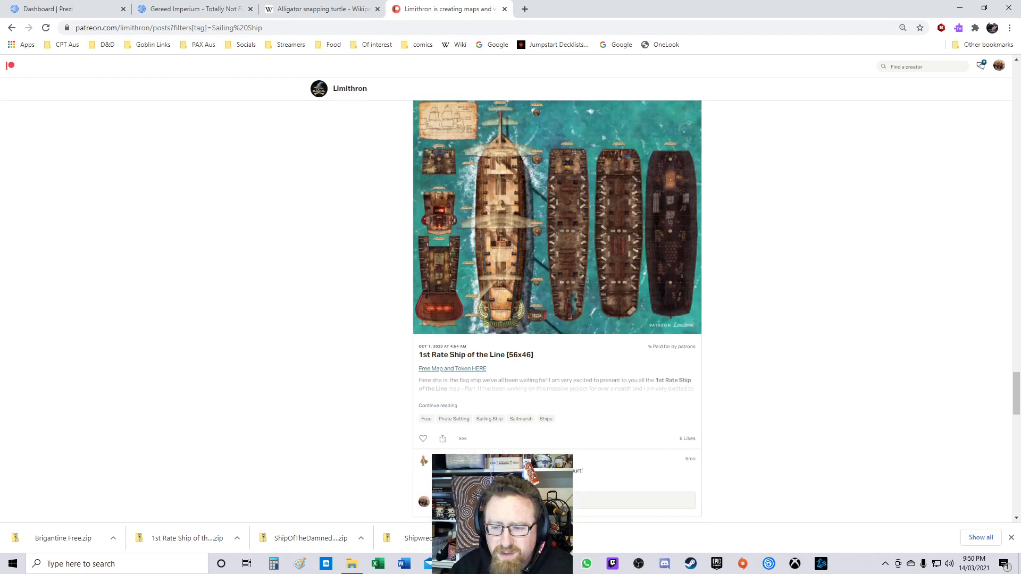
pyautogui.scroll(-5, 557, 308)
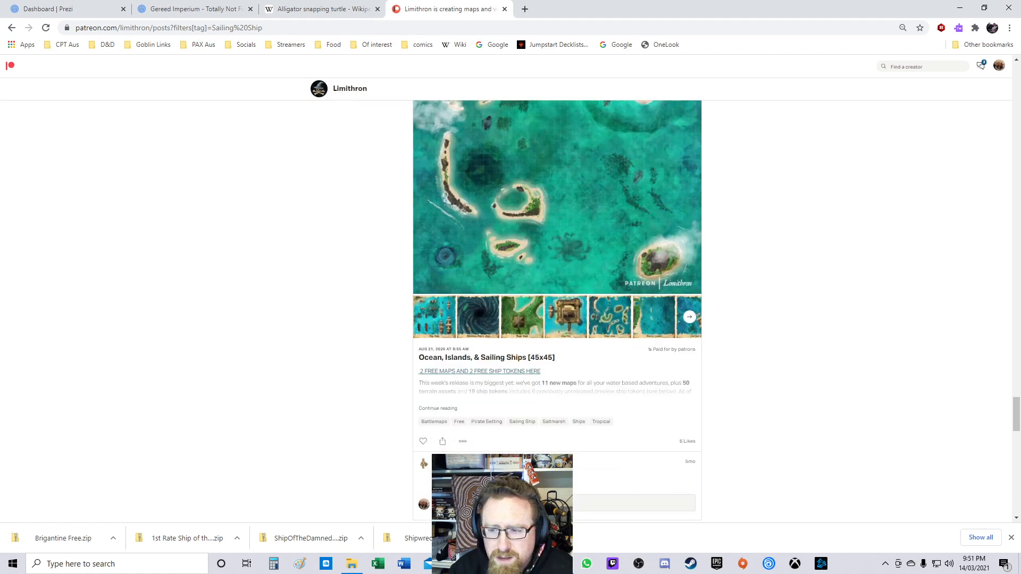
pyautogui.scroll(4, 557, 308)
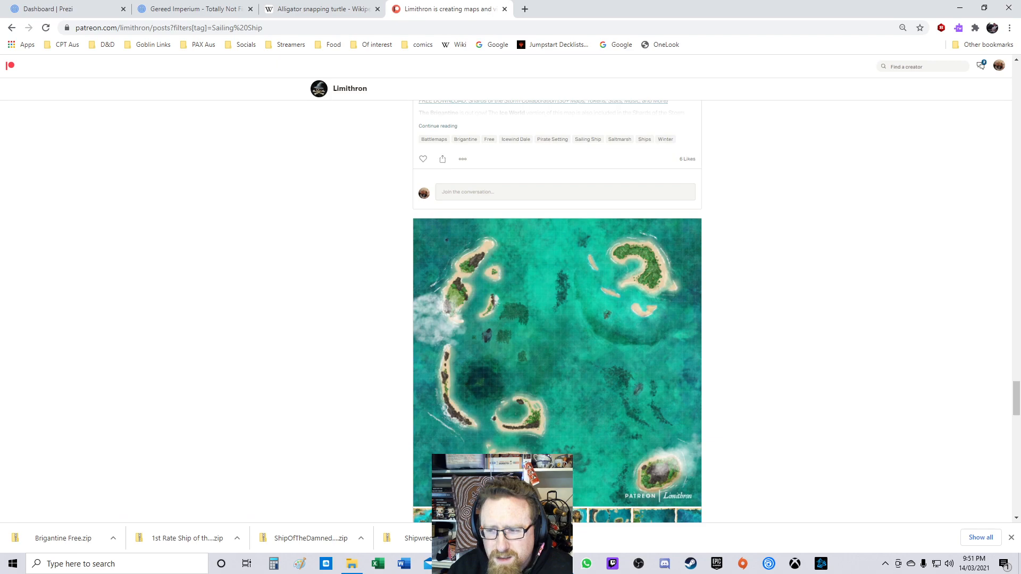
pyautogui.scroll(-4, 557, 308)
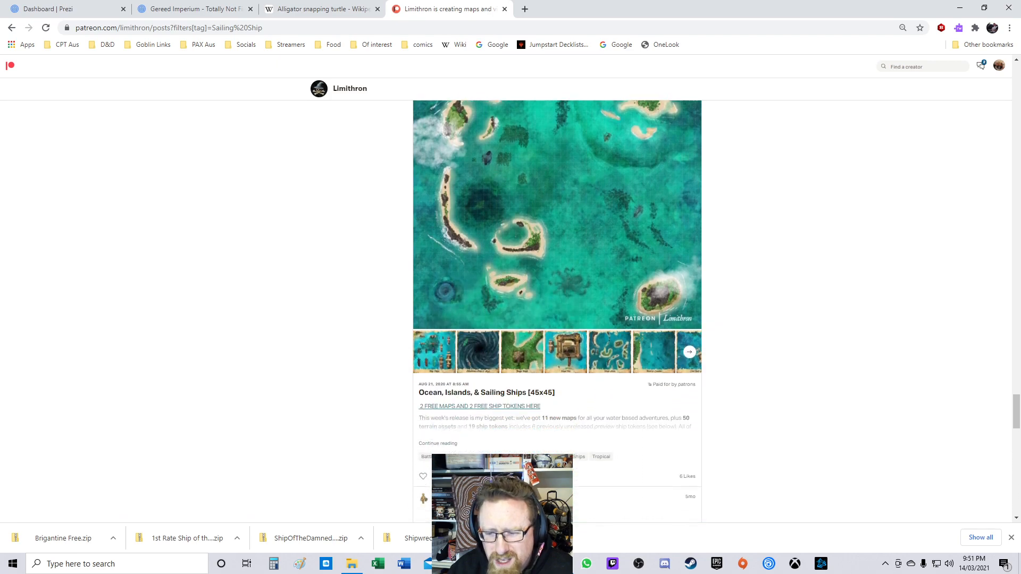
pyautogui.scroll(-2, 557, 308)
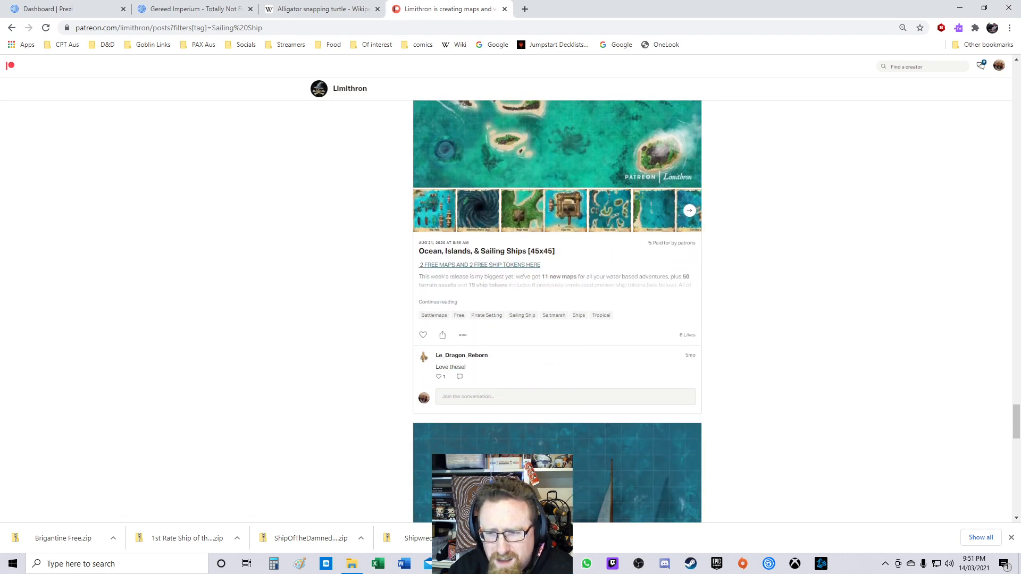
pyautogui.click(487, 252)
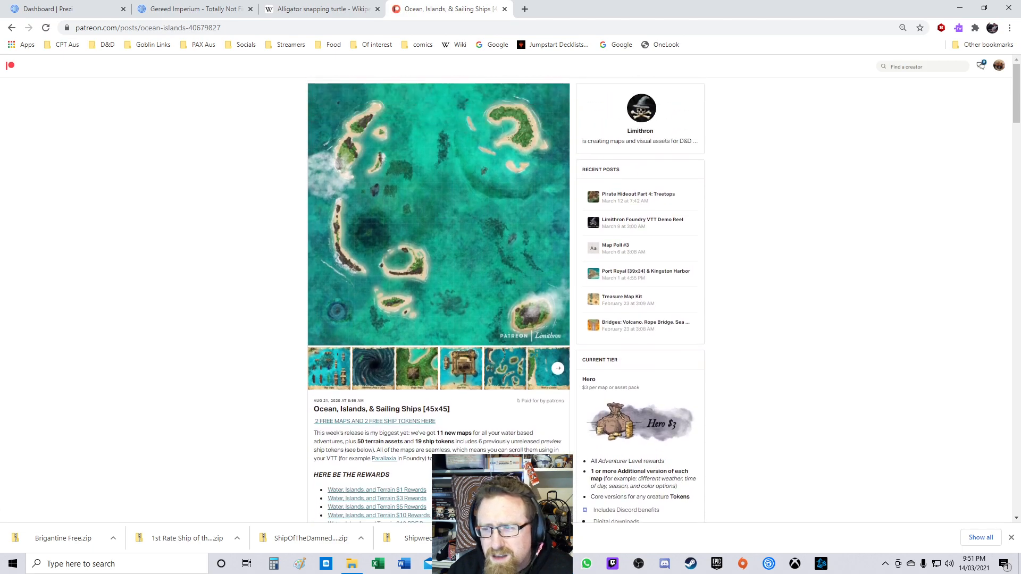
# Step: Download the Water, Islands, and Terrain $1 Rewards file from the post's reward links
pyautogui.scroll(-5, 505, 298)
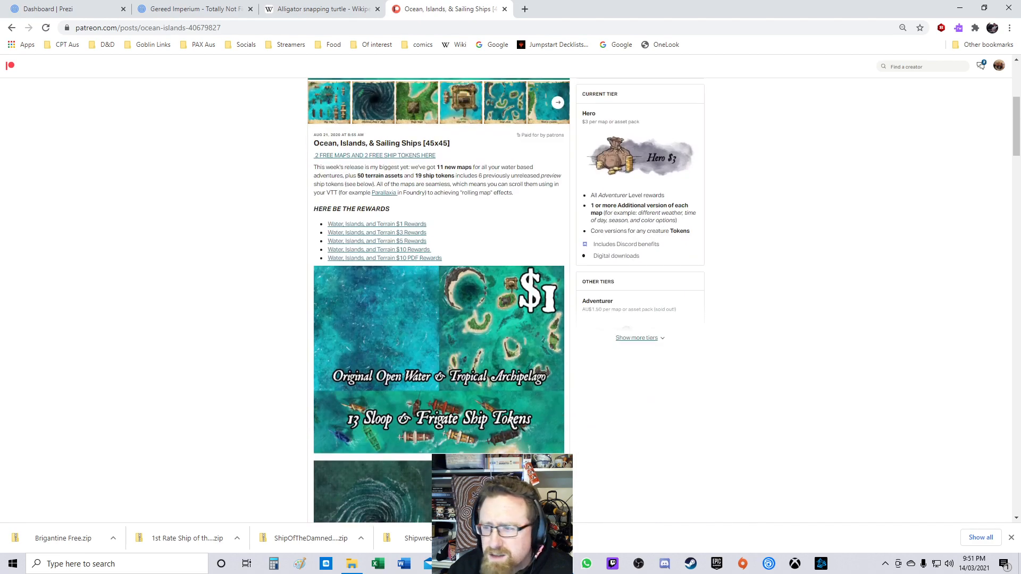
pyautogui.scroll(4, 439, 297)
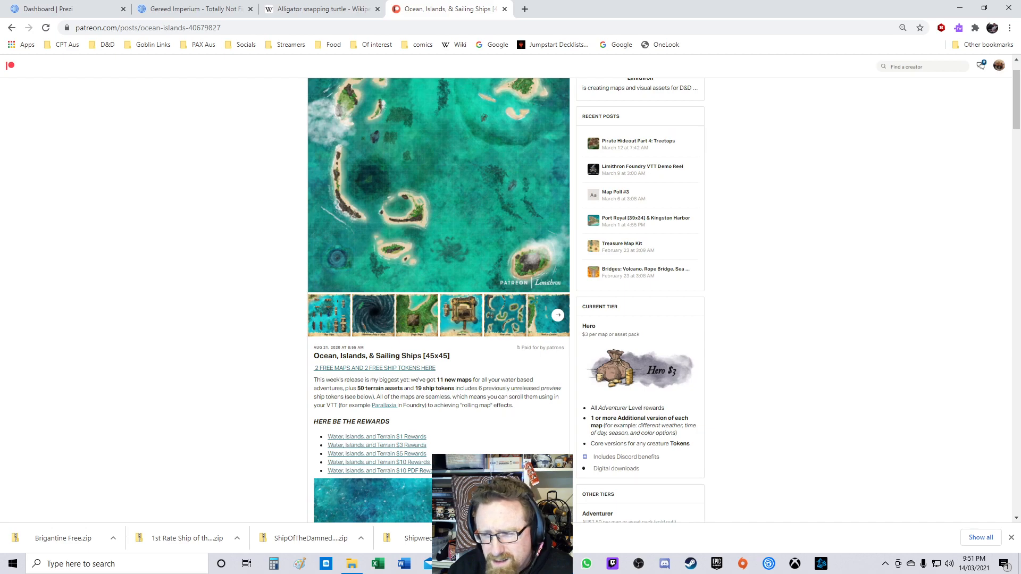
pyautogui.scroll(-2, 439, 298)
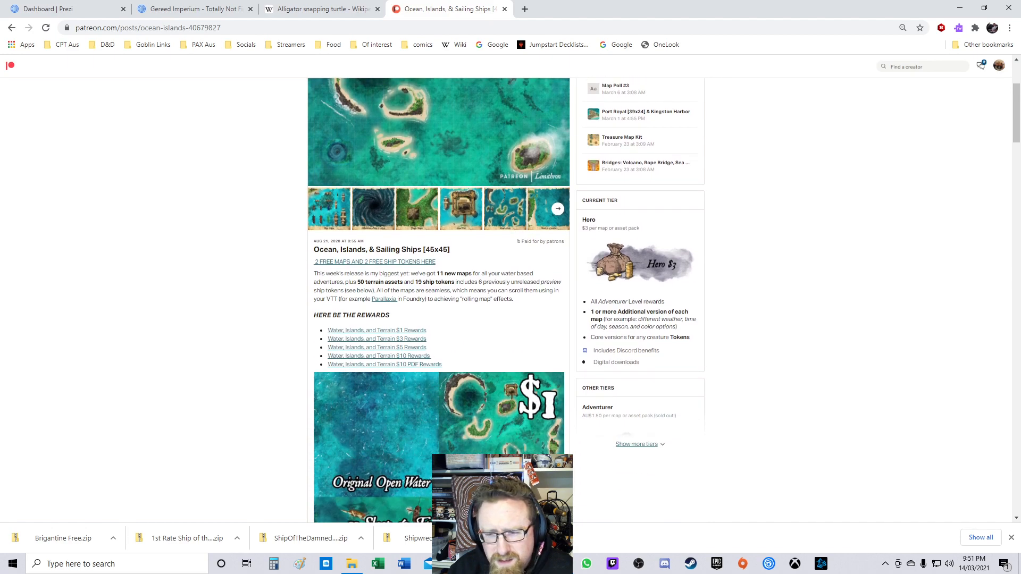
pyautogui.rightClick(372, 339)
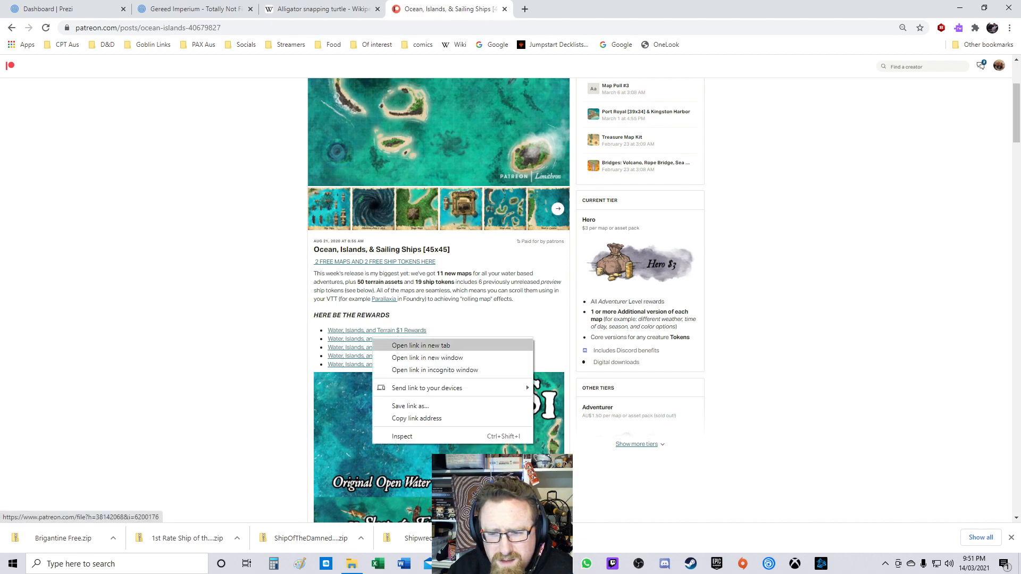
pyautogui.click(396, 345)
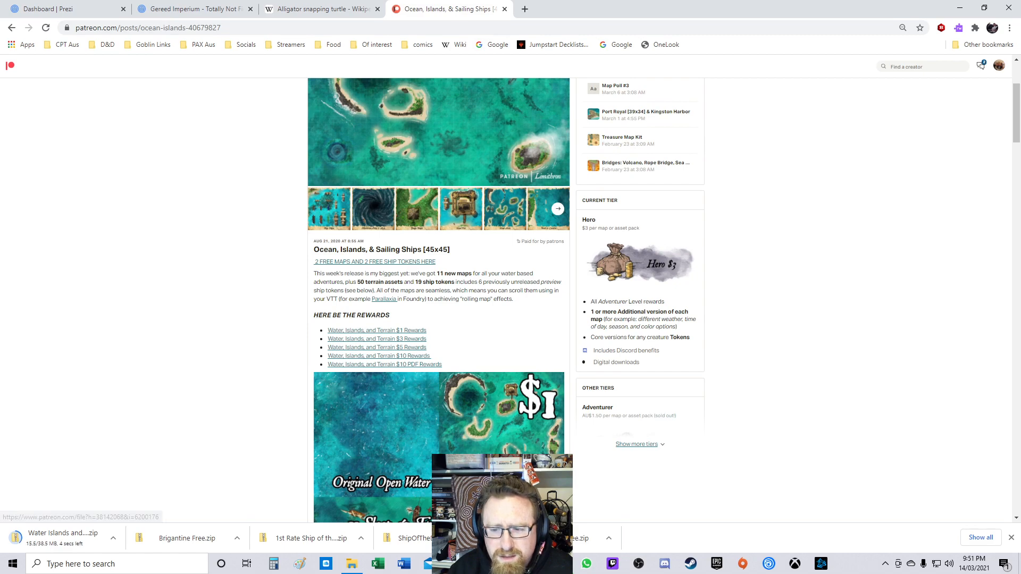
pyautogui.click(377, 339)
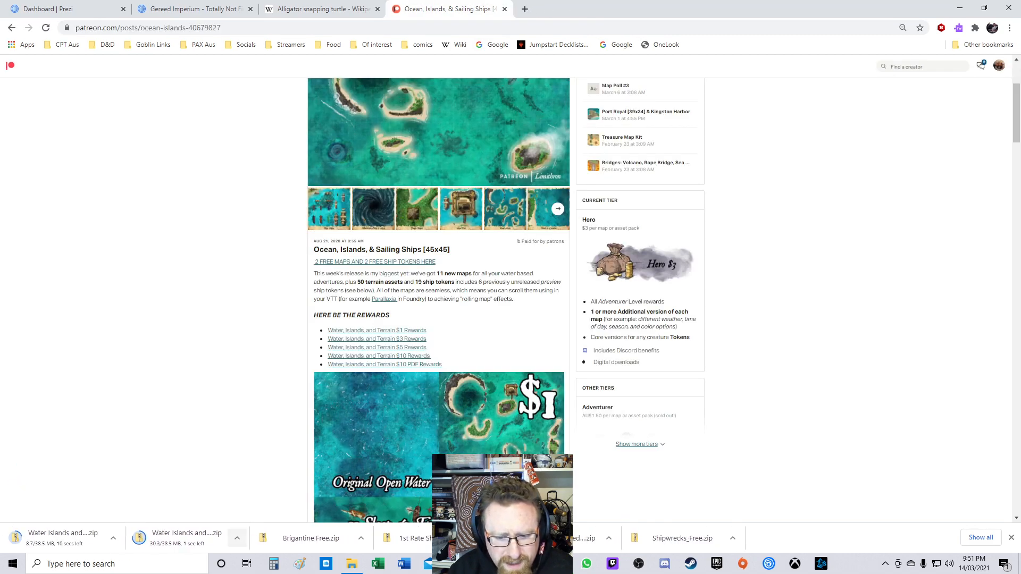
pyautogui.click(237, 538)
pyautogui.click(258, 521)
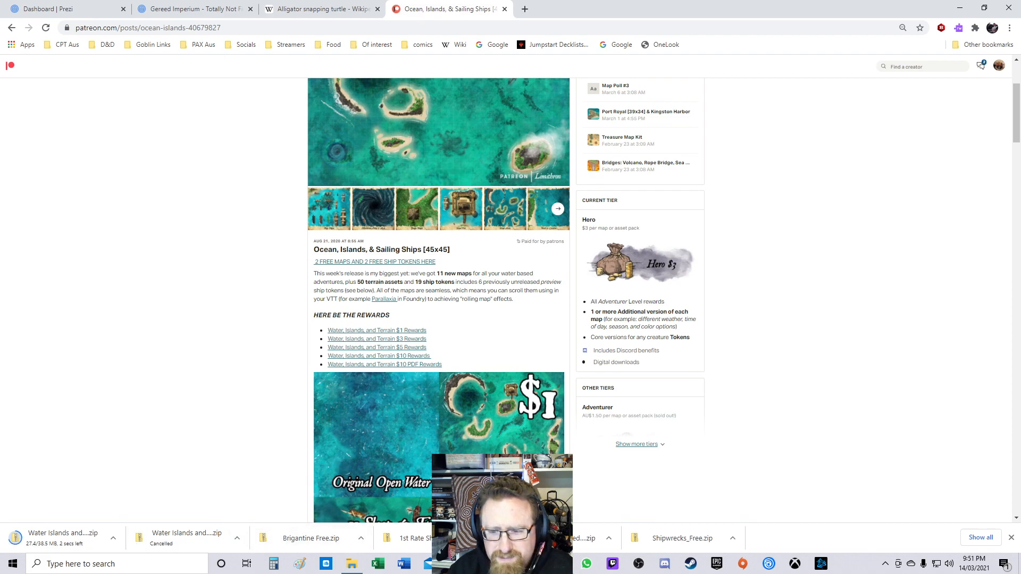
# Step: Scroll through the post's reward preview images
pyautogui.scroll(-8, 439, 298)
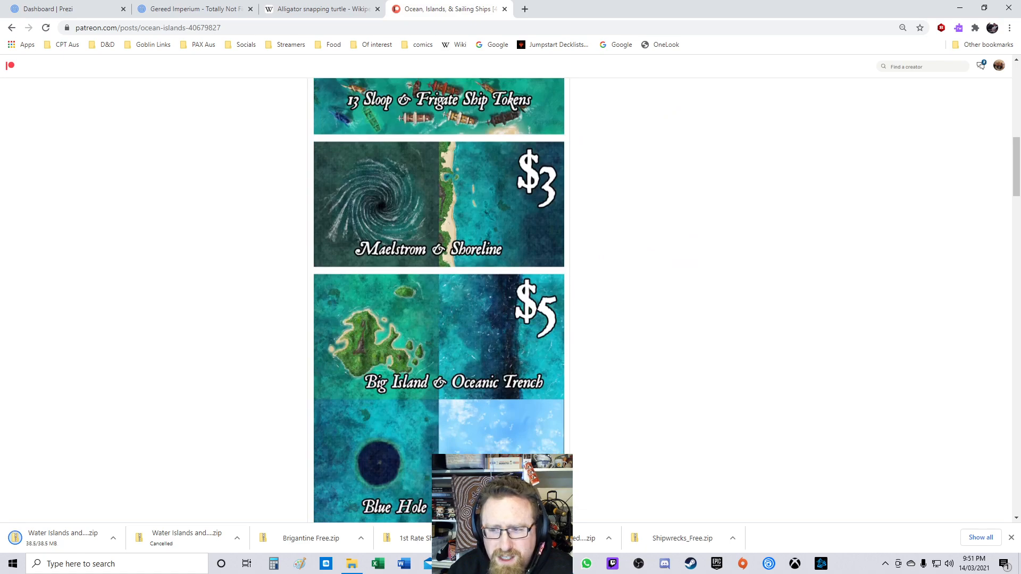
pyautogui.scroll(-5, 439, 297)
pyautogui.scroll(-4, 439, 298)
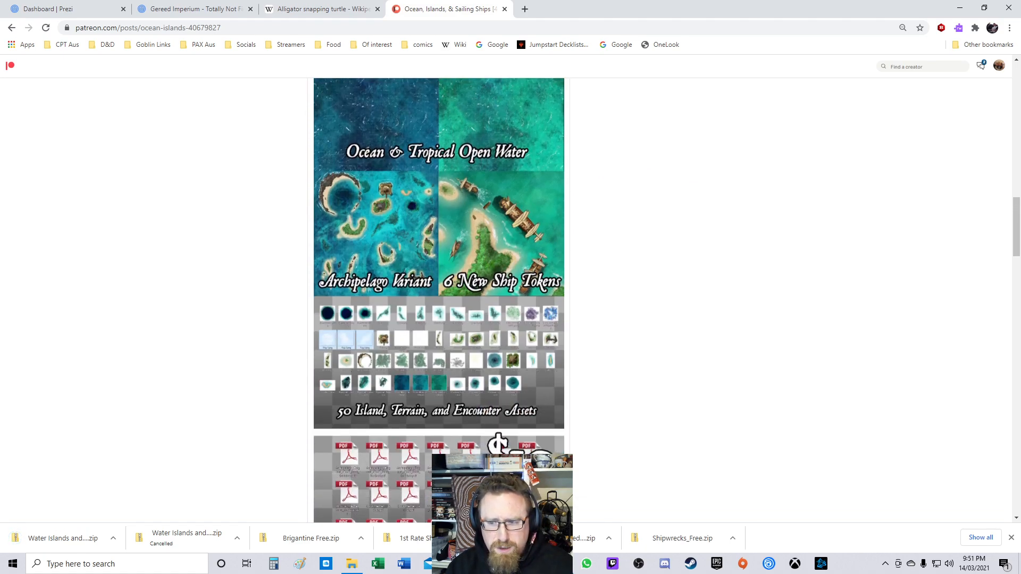
pyautogui.scroll(-15, 439, 297)
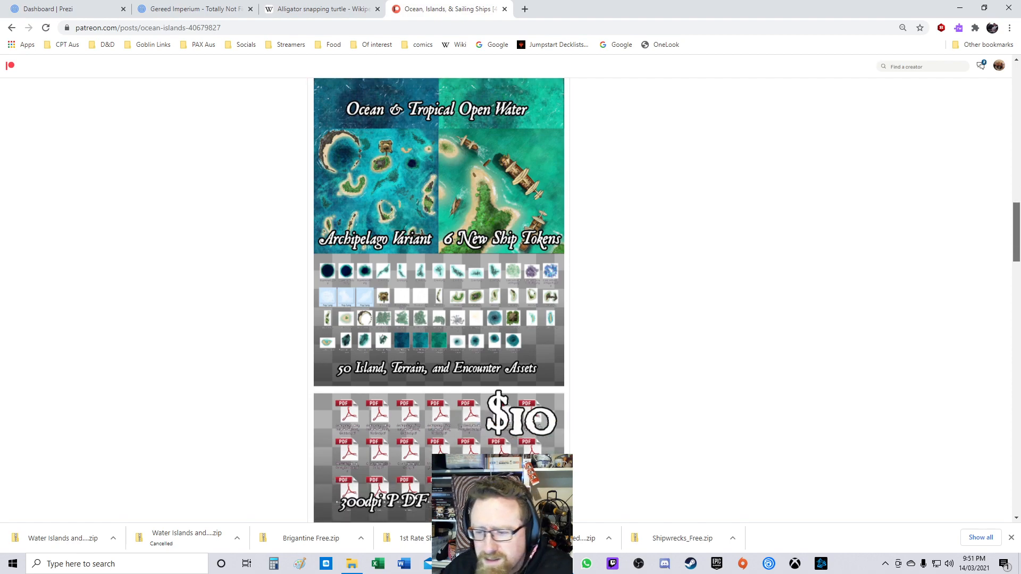
# Step: Read through the Ocean, Islands & Sailing Ships post's map list and Foundry parallax instructions
pyautogui.scroll(6, 438, 297)
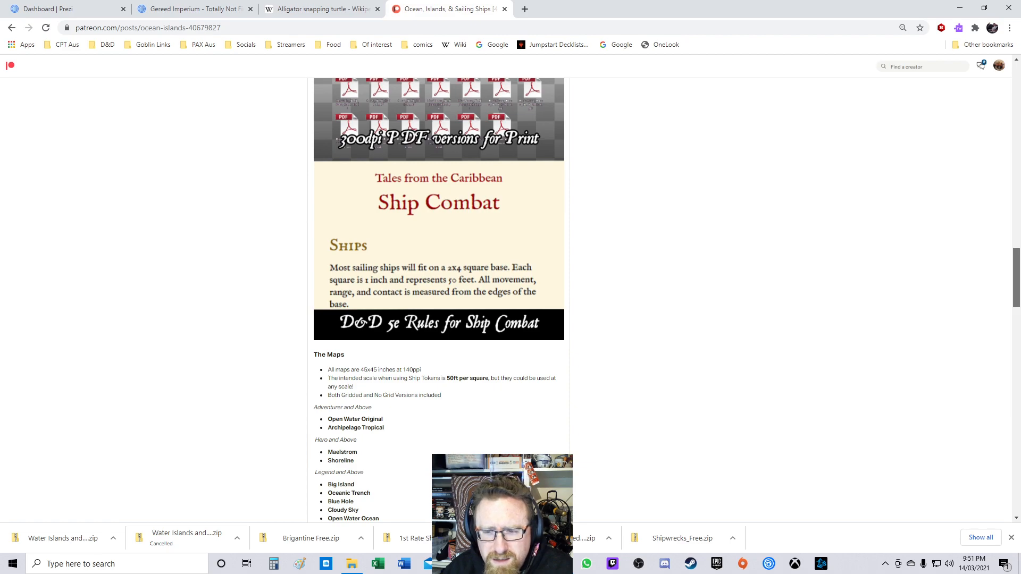
pyautogui.scroll(-9, 439, 298)
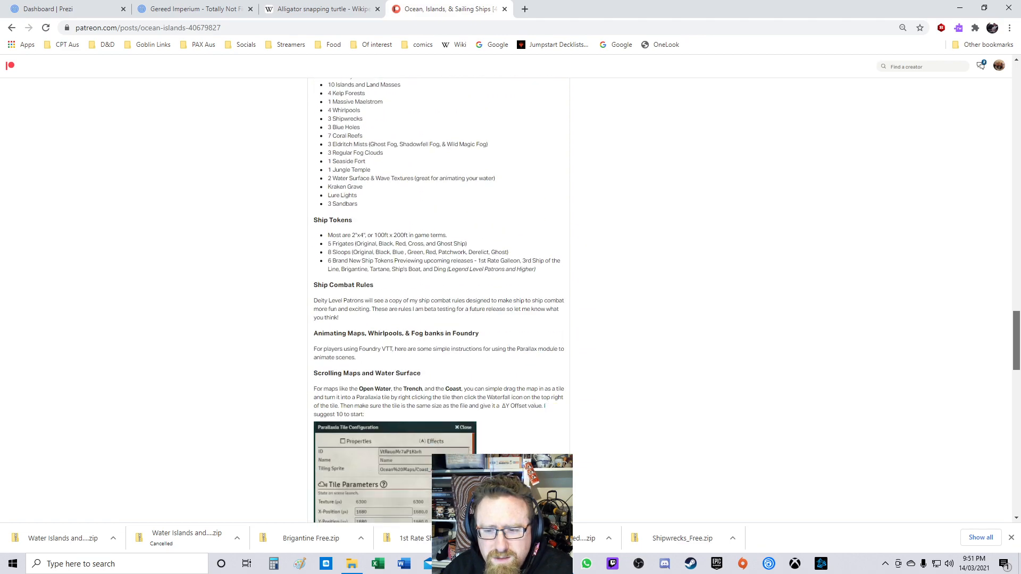
pyautogui.scroll(-4, 439, 298)
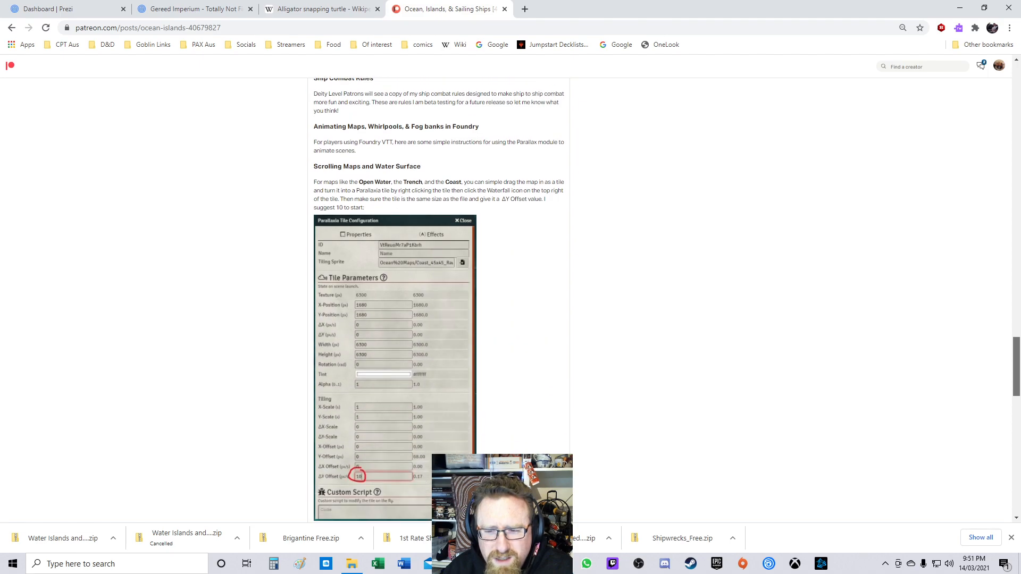
pyautogui.scroll(-7, 439, 298)
pyautogui.moveTo(1017, 413); pyautogui.dragTo(1017, 227)
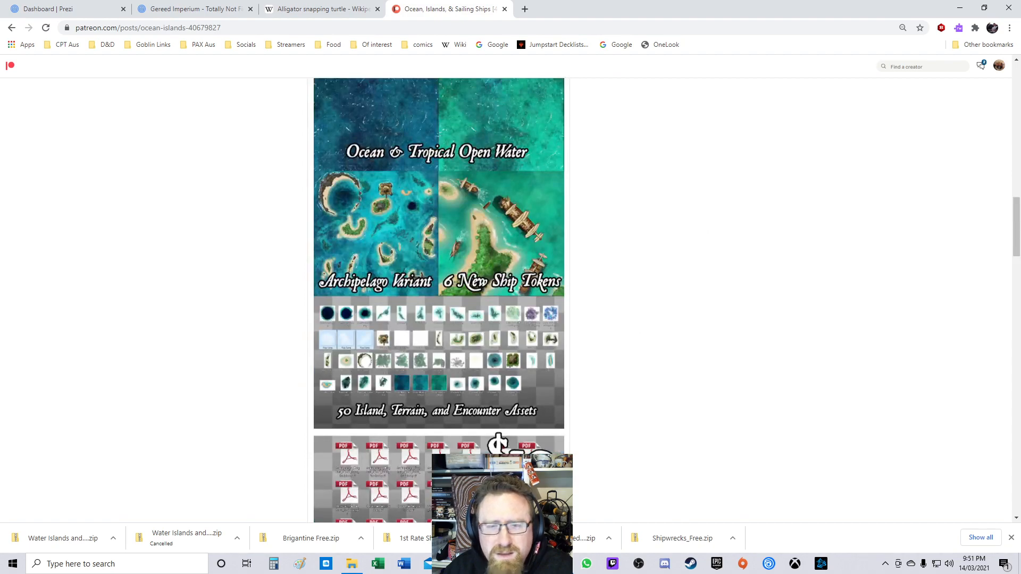
# Step: Return to the post list, filter by the Pirate Setting tag, and open the Port Royal [39x34] & Kingston Harbor post
pyautogui.click(12, 27)
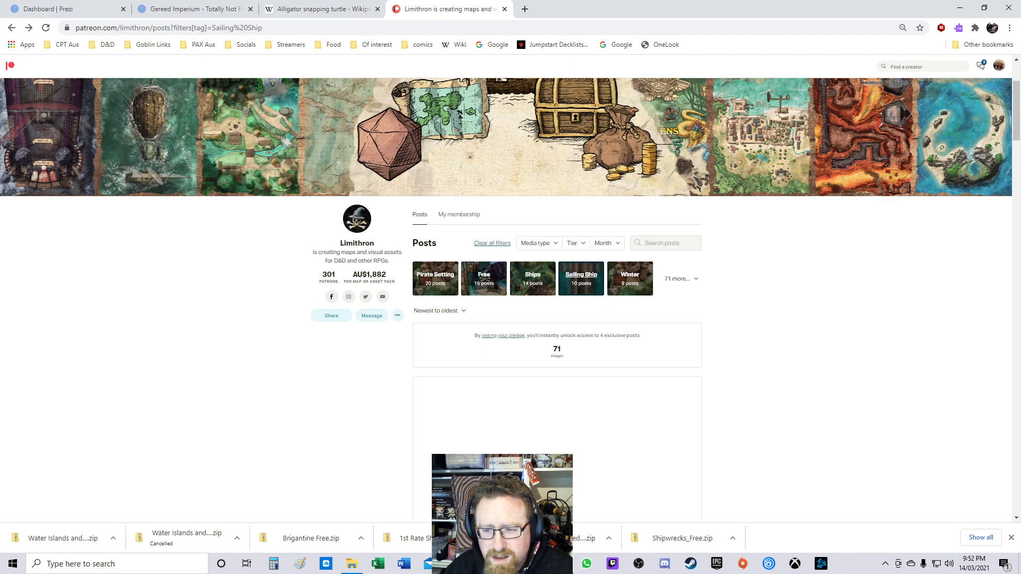
pyautogui.click(435, 279)
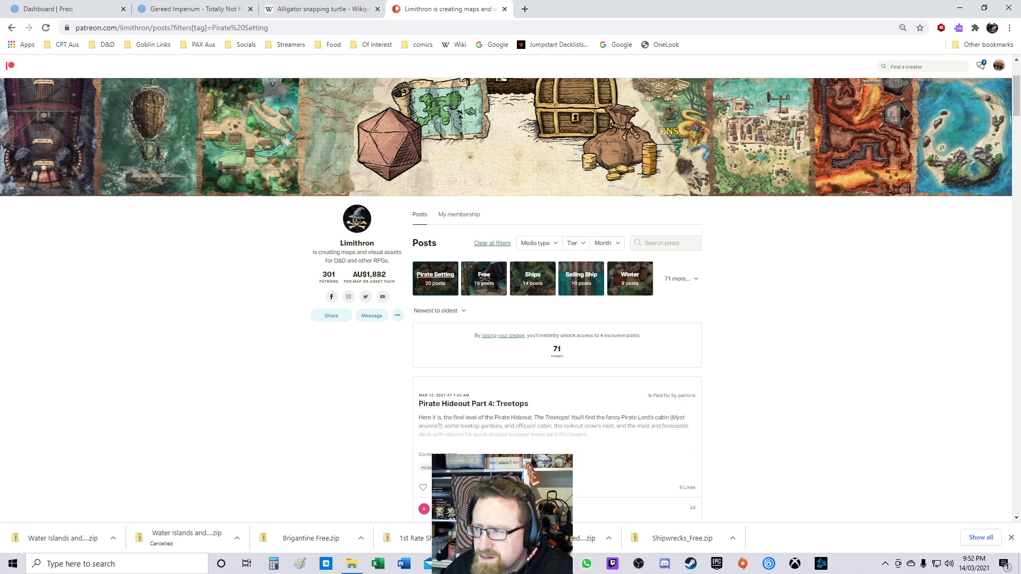
pyautogui.moveTo(1016, 96); pyautogui.dragTo(1017, 139)
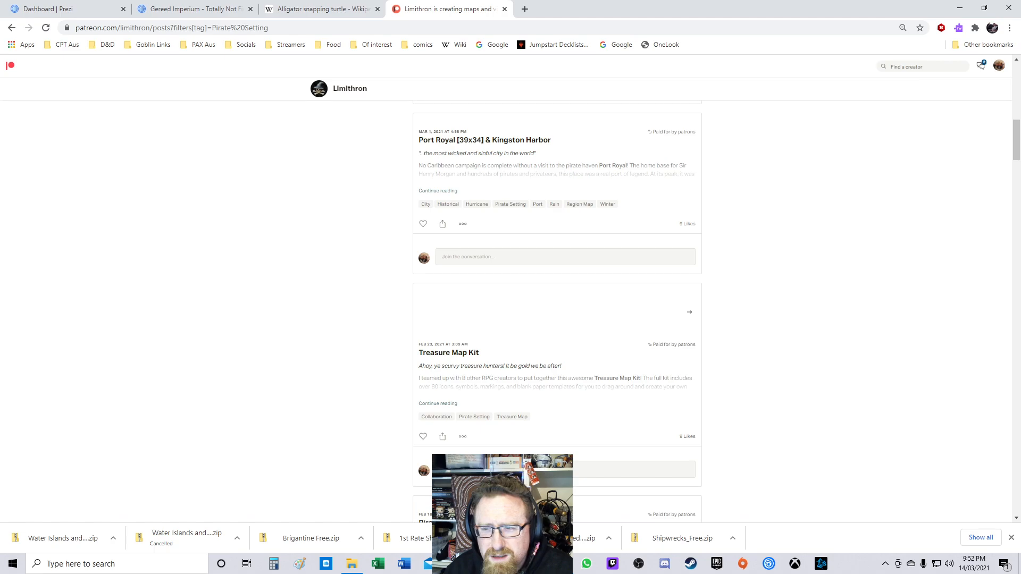
pyautogui.click(485, 140)
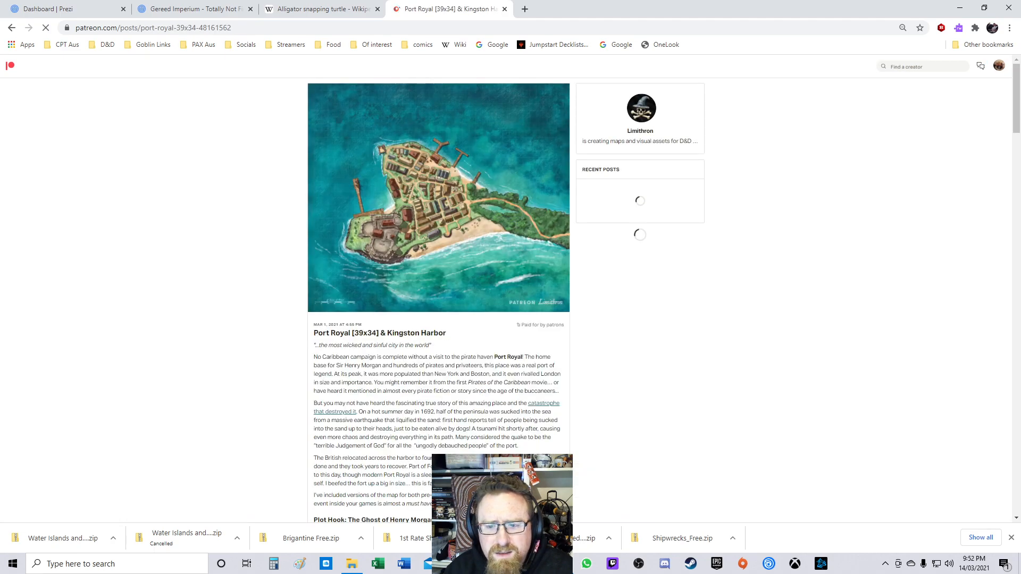
# Step: Read through the Port Royal post's description, reward links and preview images
pyautogui.click(223, 28)
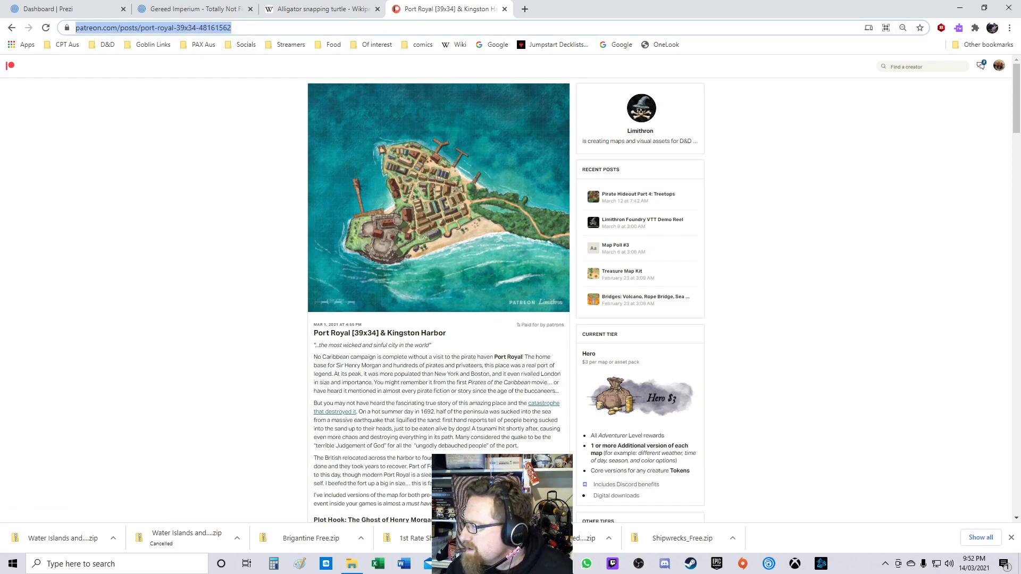
pyautogui.hotkey('alt', 'Tab')
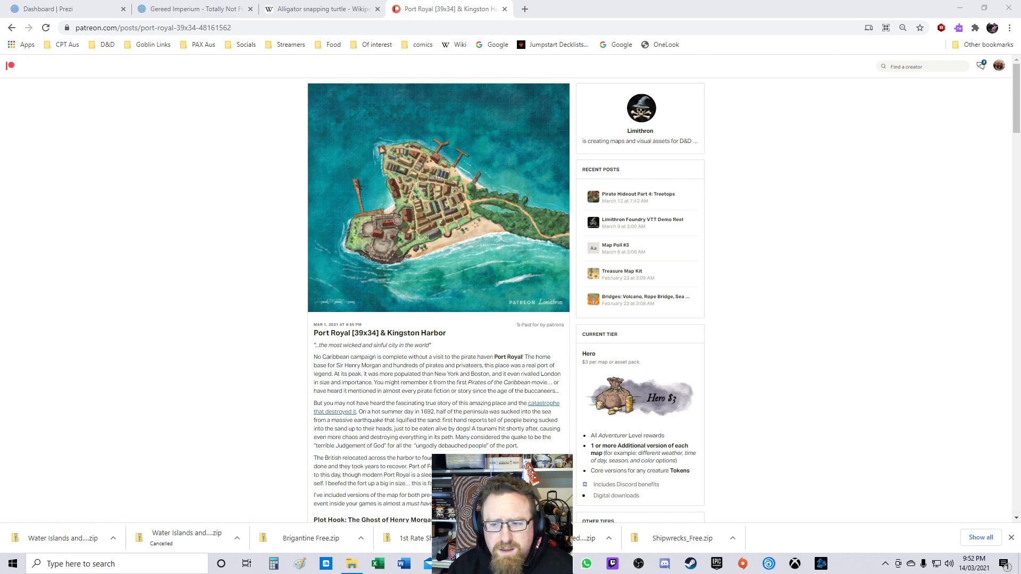
pyautogui.scroll(-10, 439, 298)
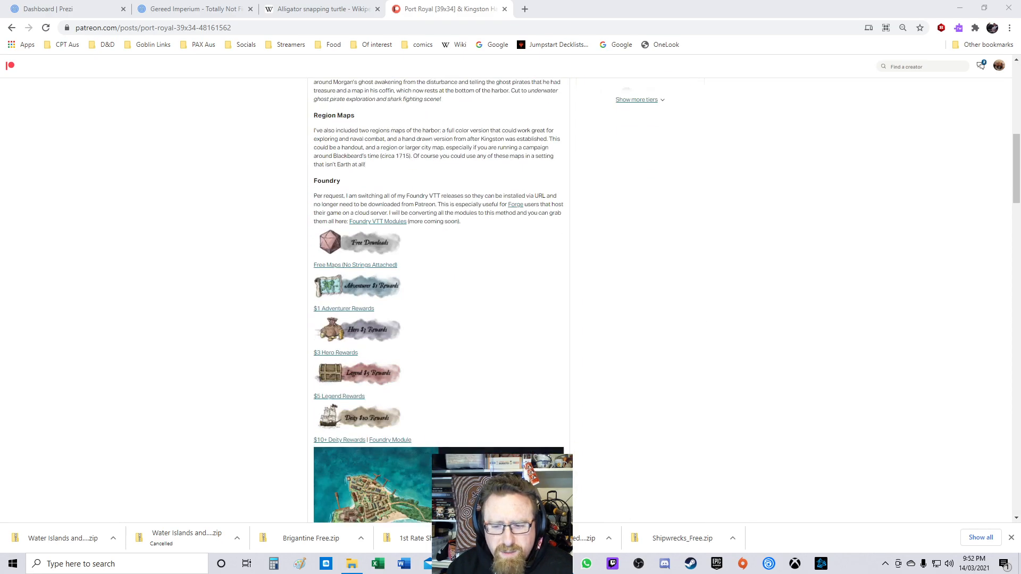
pyautogui.scroll(-5, 439, 298)
pyautogui.scroll(9, 438, 297)
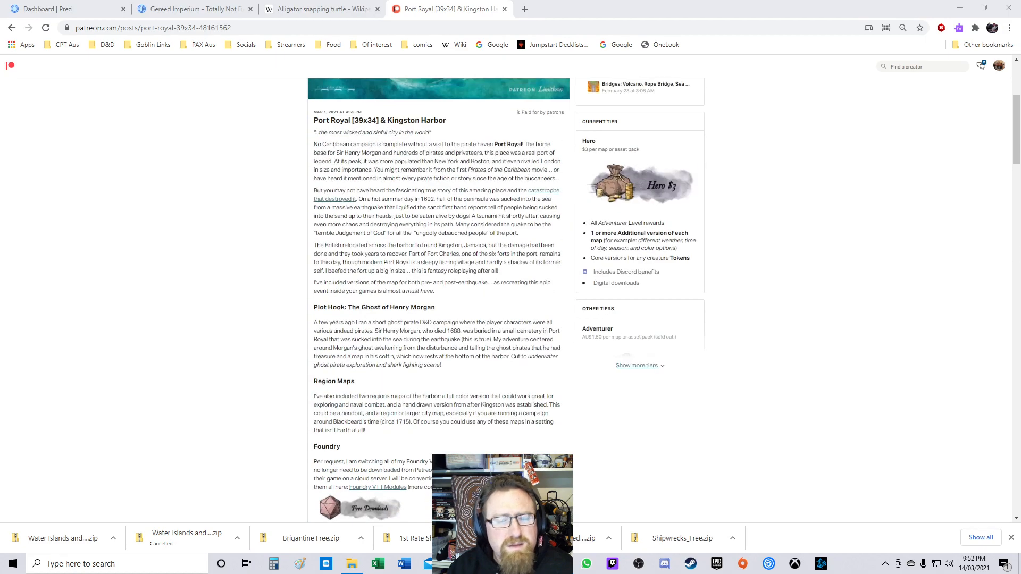
pyautogui.scroll(-10, 439, 298)
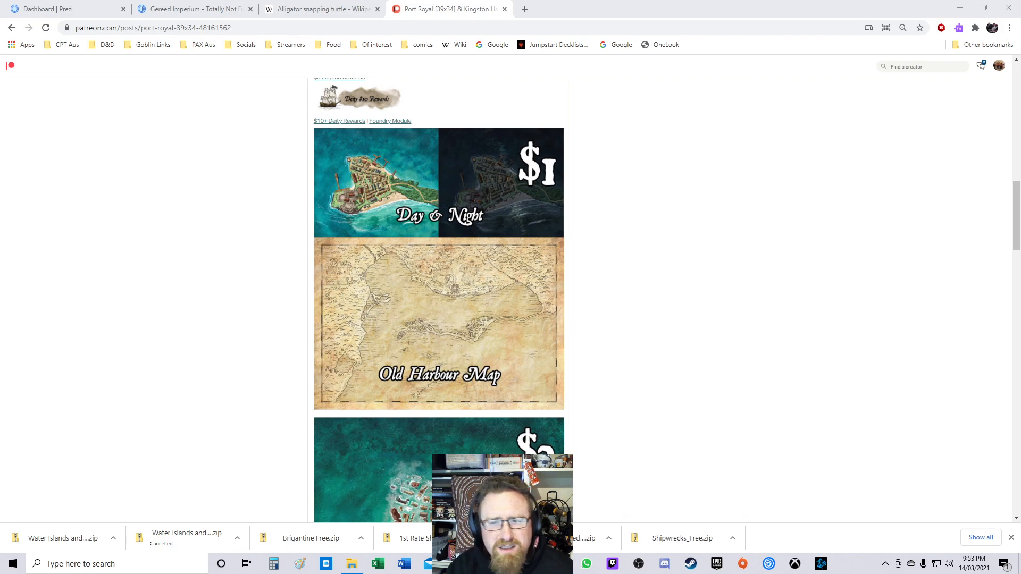
# Step: Return to the Pirate Setting post list and open the Dragon Turtle [28x40] post
pyautogui.click(12, 27)
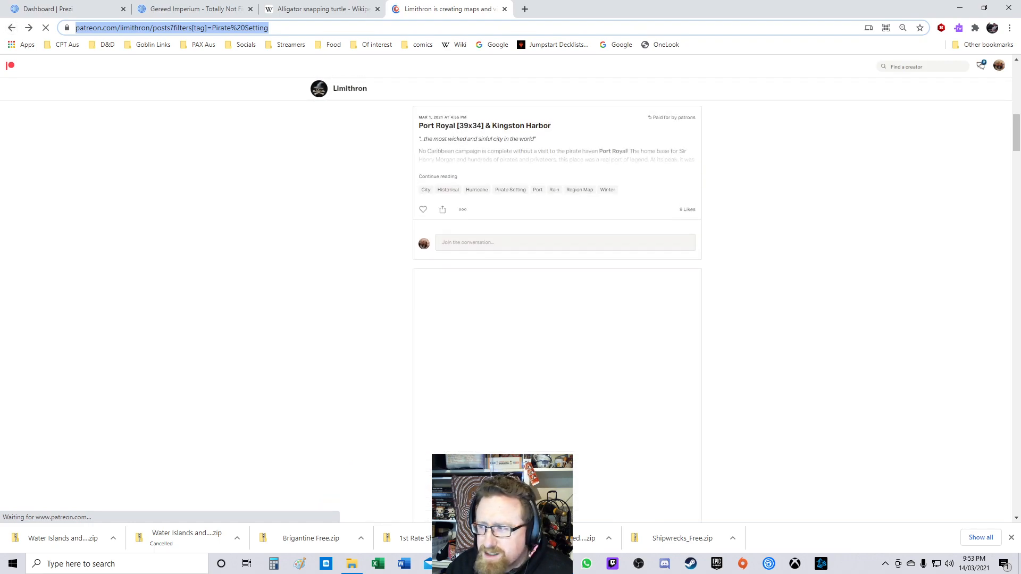
pyautogui.moveTo(1017, 133); pyautogui.dragTo(1016, 389)
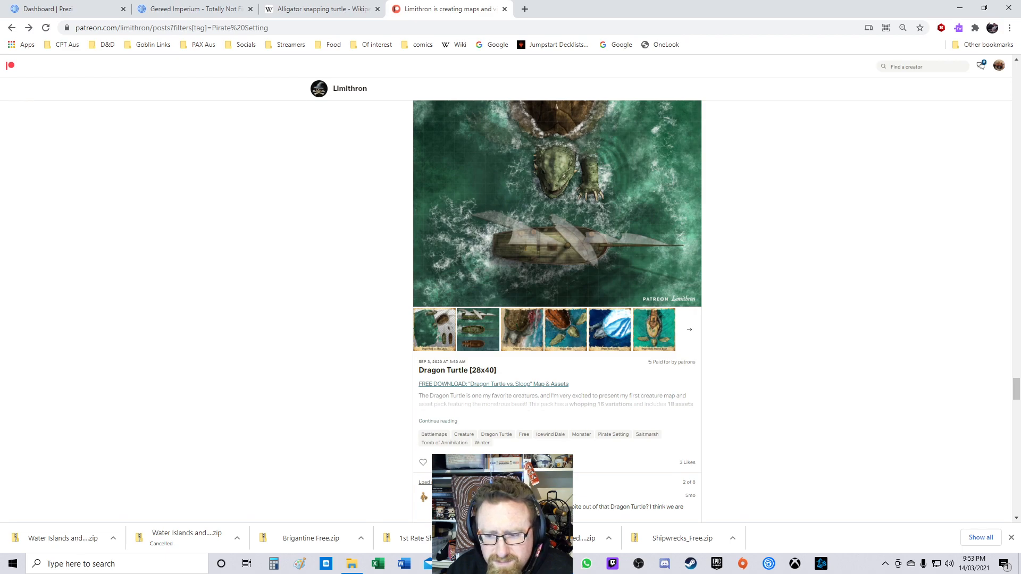
pyautogui.click(438, 421)
pyautogui.rightClick(469, 369)
pyautogui.click(494, 376)
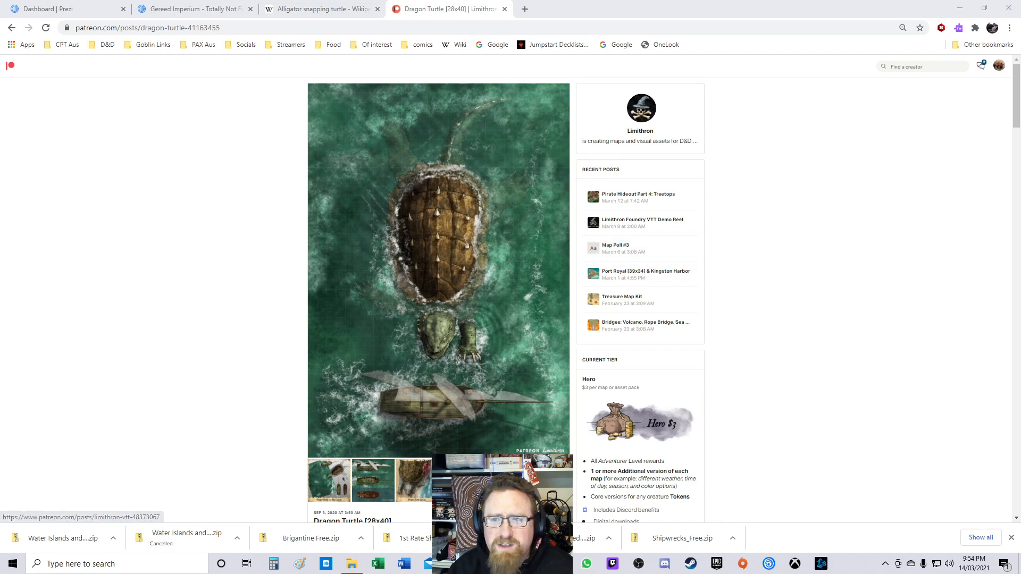
# Step: Close the Patreon tab, skim the Alligator snapping turtle Wikipedia article, and close that tab too
pyautogui.click(504, 9)
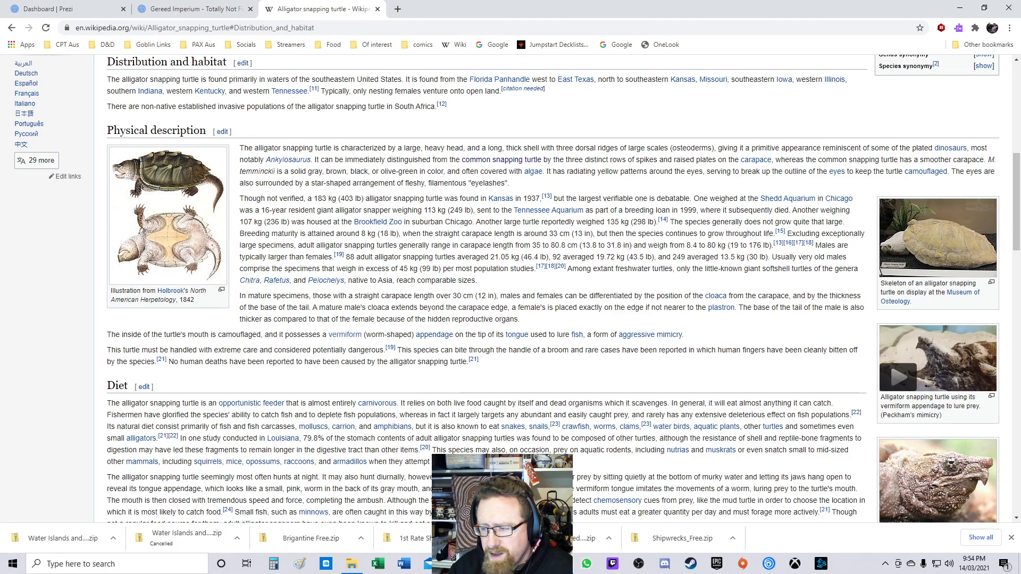
pyautogui.scroll(-15, 553, 287)
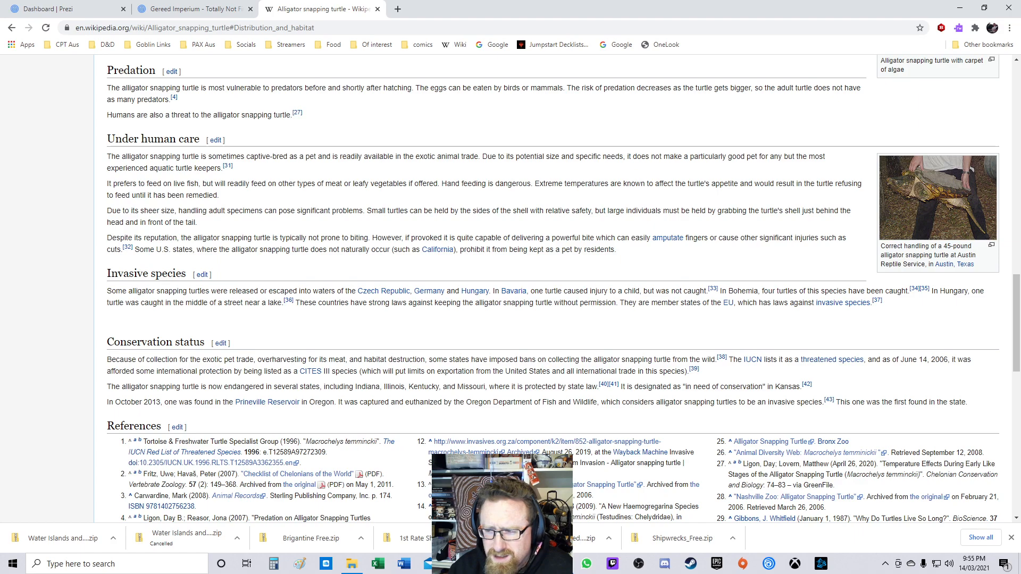
pyautogui.scroll(-1, 564, 288)
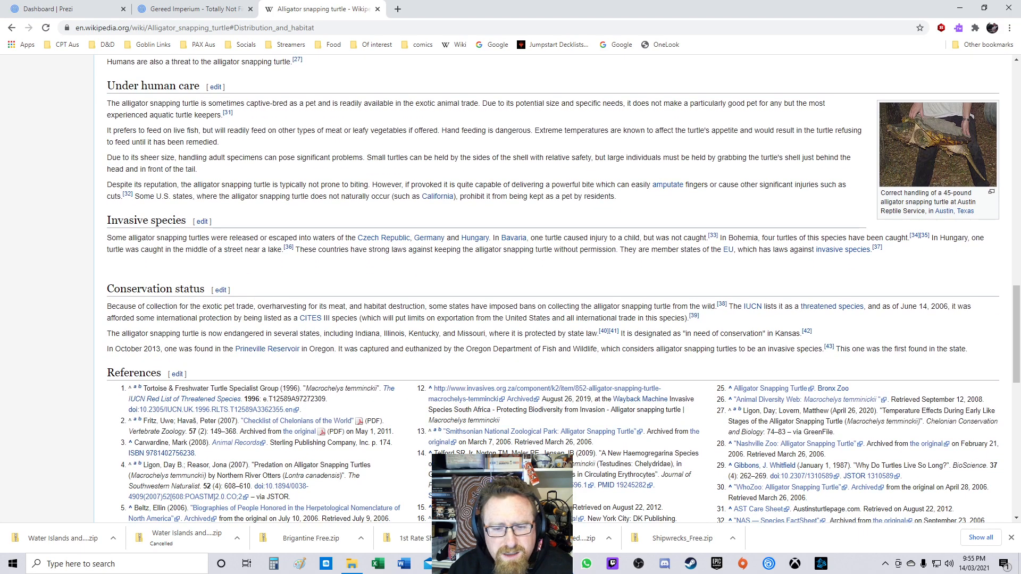
pyautogui.scroll(19, 554, 289)
pyautogui.click(379, 10)
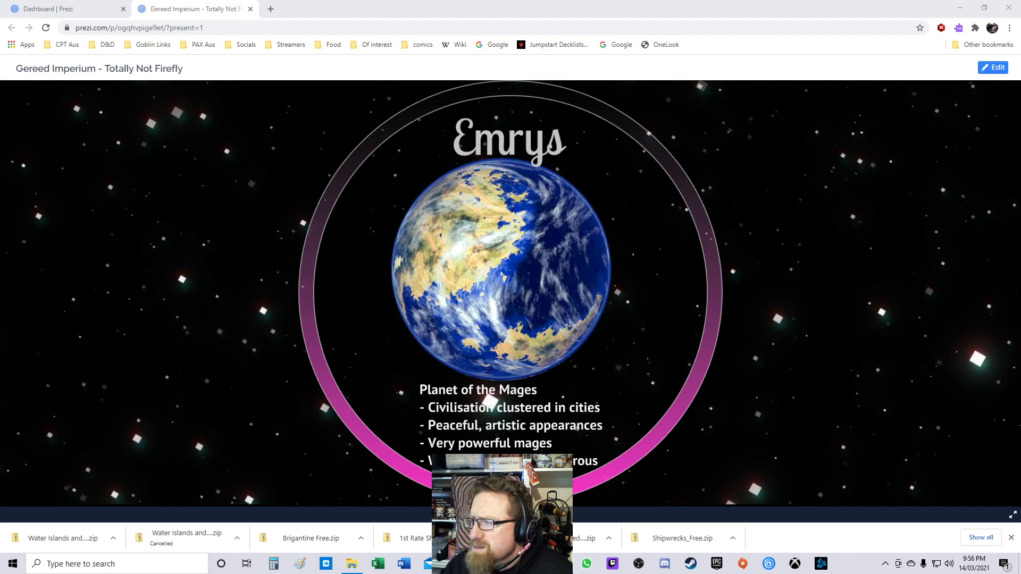
# Step: Switch to the Hydra's Privateers reference images folder in File Explorer
pyautogui.hotkey('alt', 'Tab')
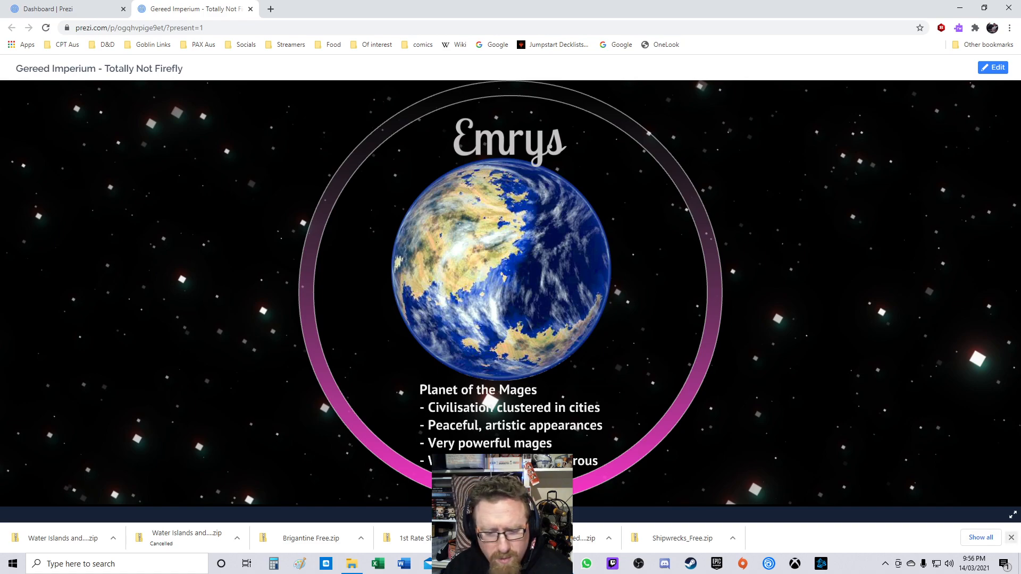
pyautogui.click(1011, 538)
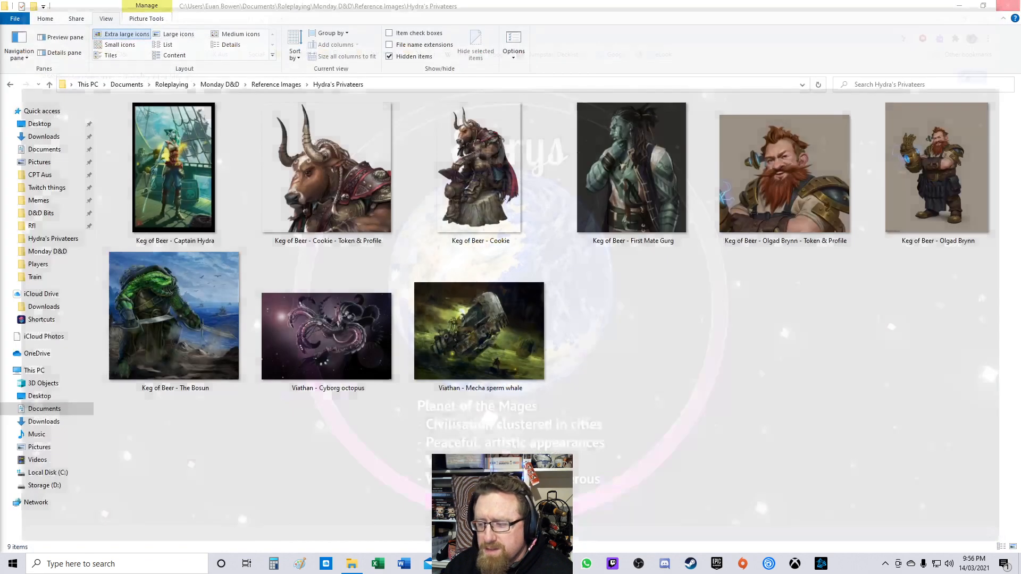
pyautogui.hotkey('alt', 'Tab')
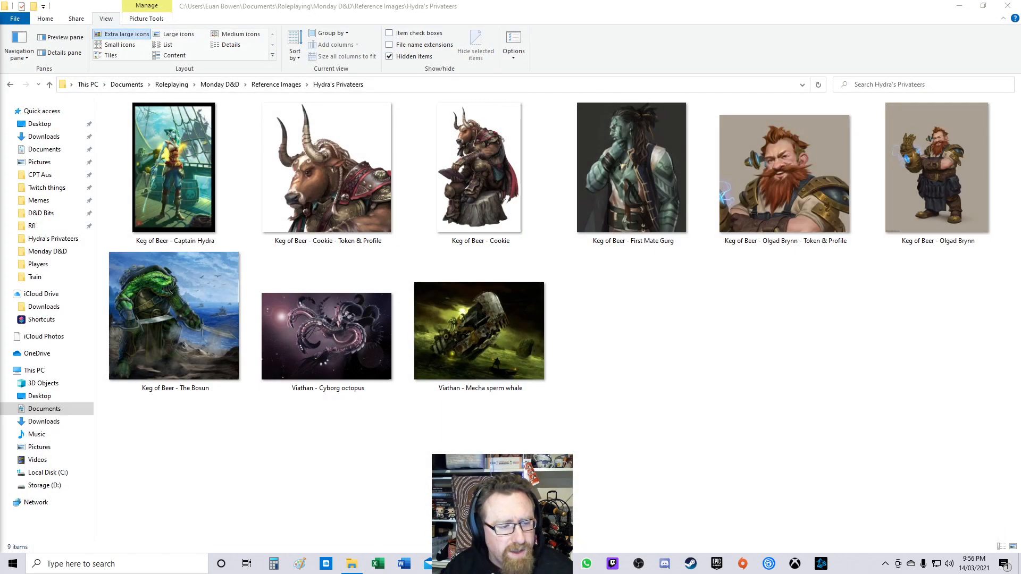